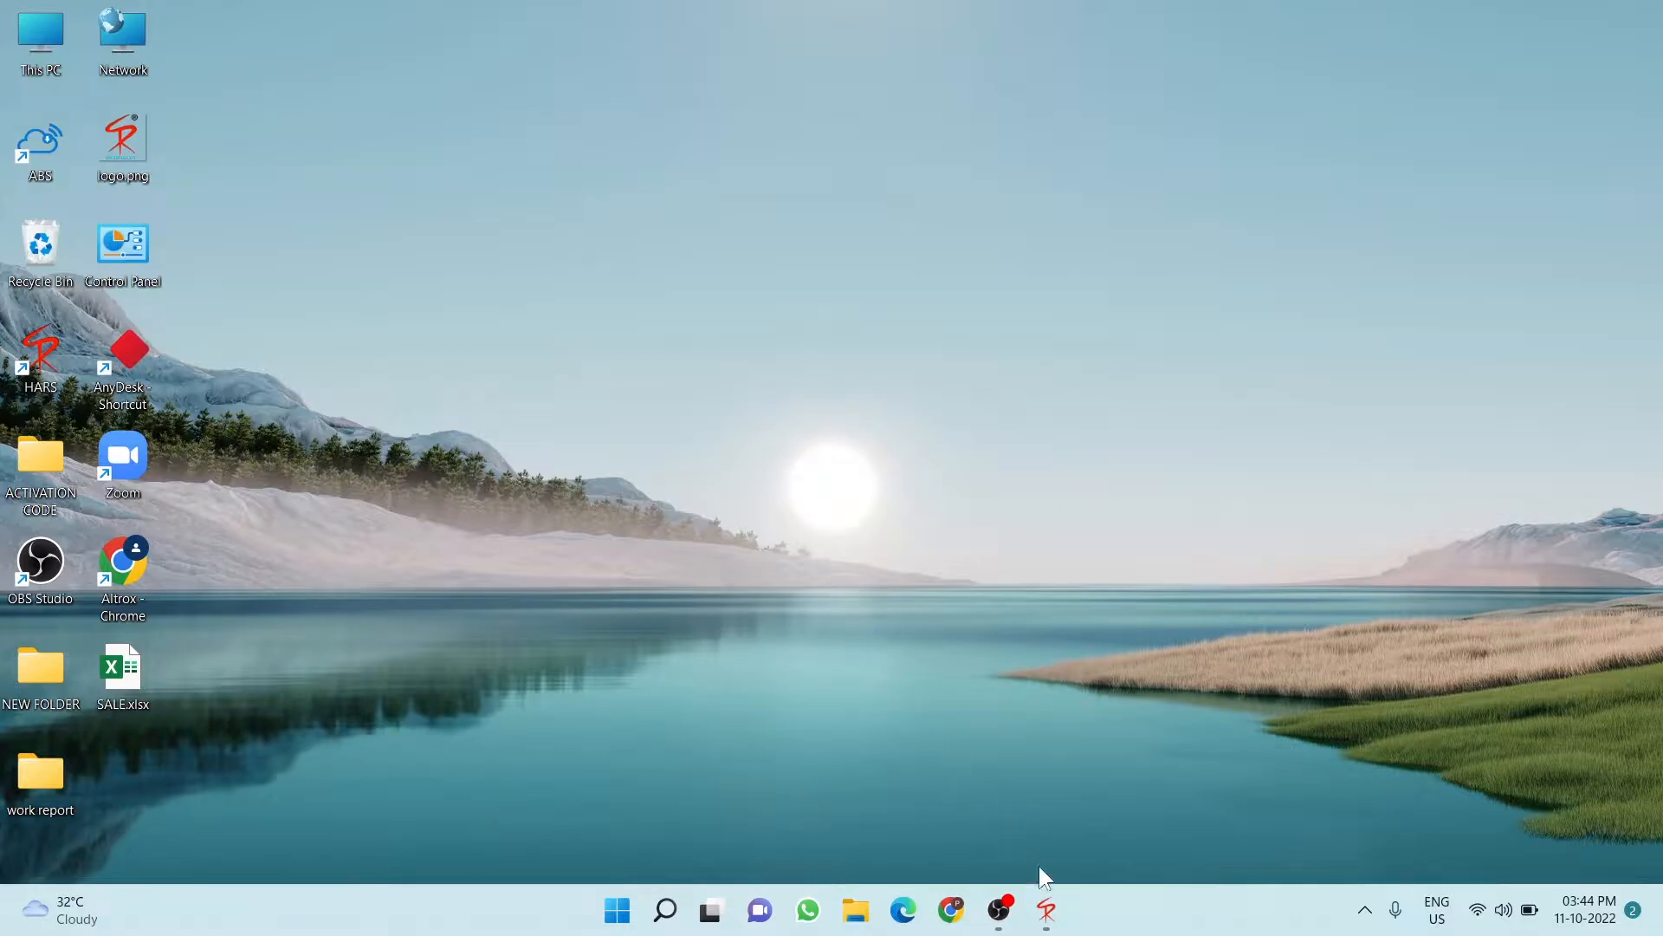
Bring the HARS Gold pathology software window up from the Windows taskbar
click(1047, 910)
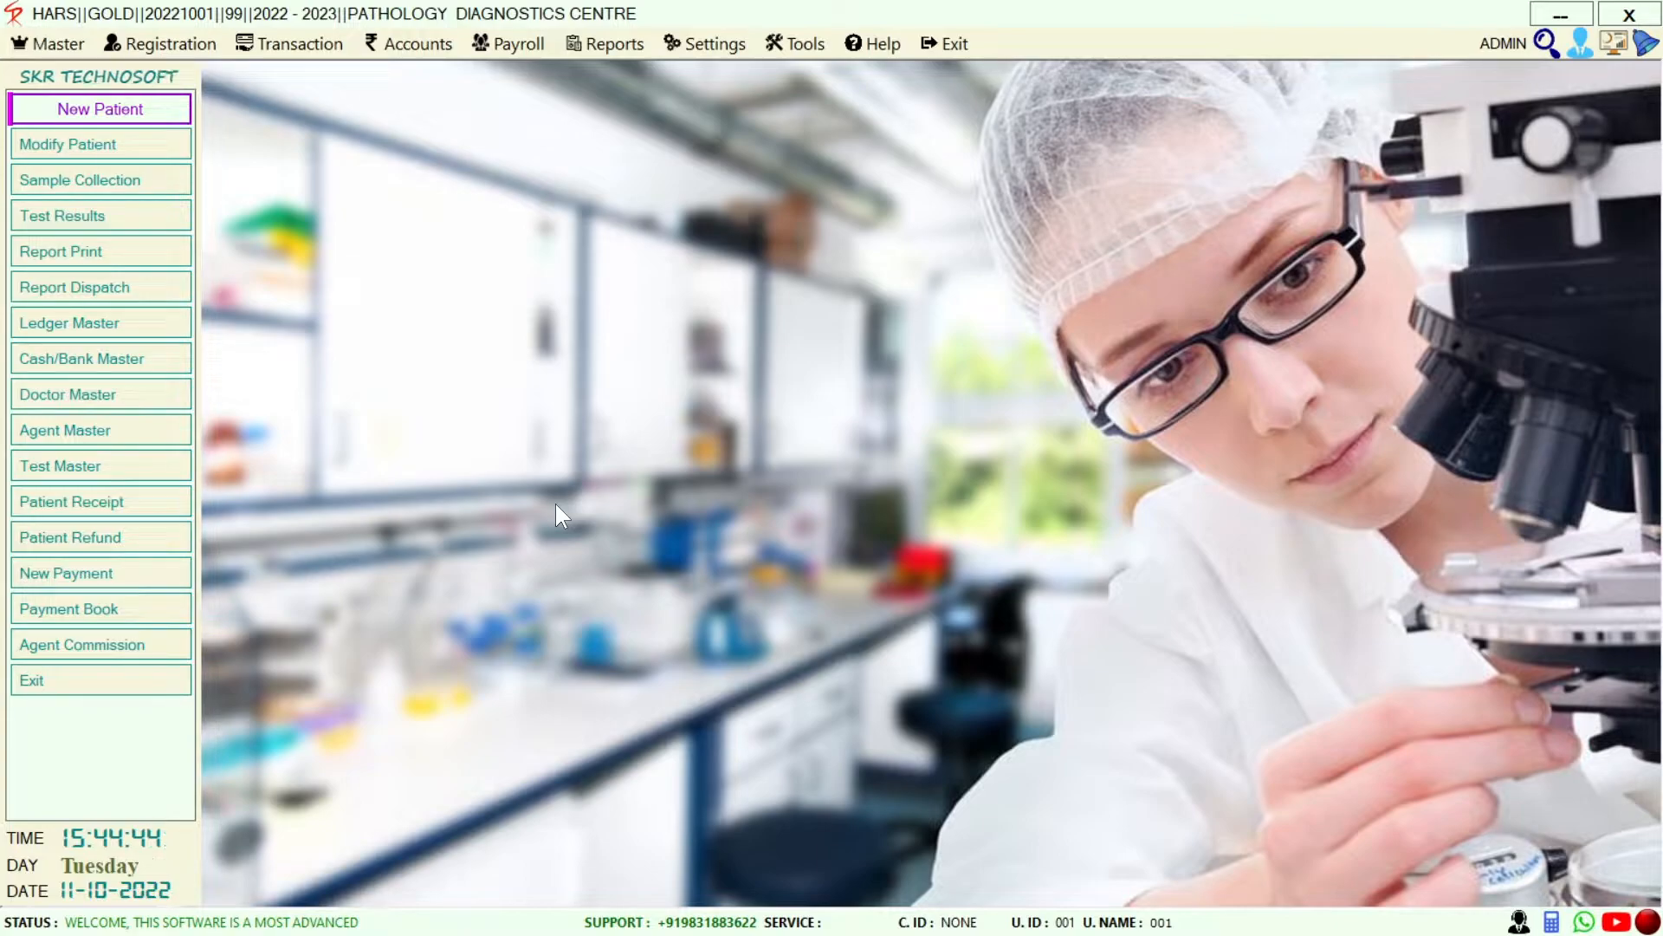
Start a new patient registration, accepting ID DD/0001 and dates 11-10-2022, 15:44 PM
click(41, 105)
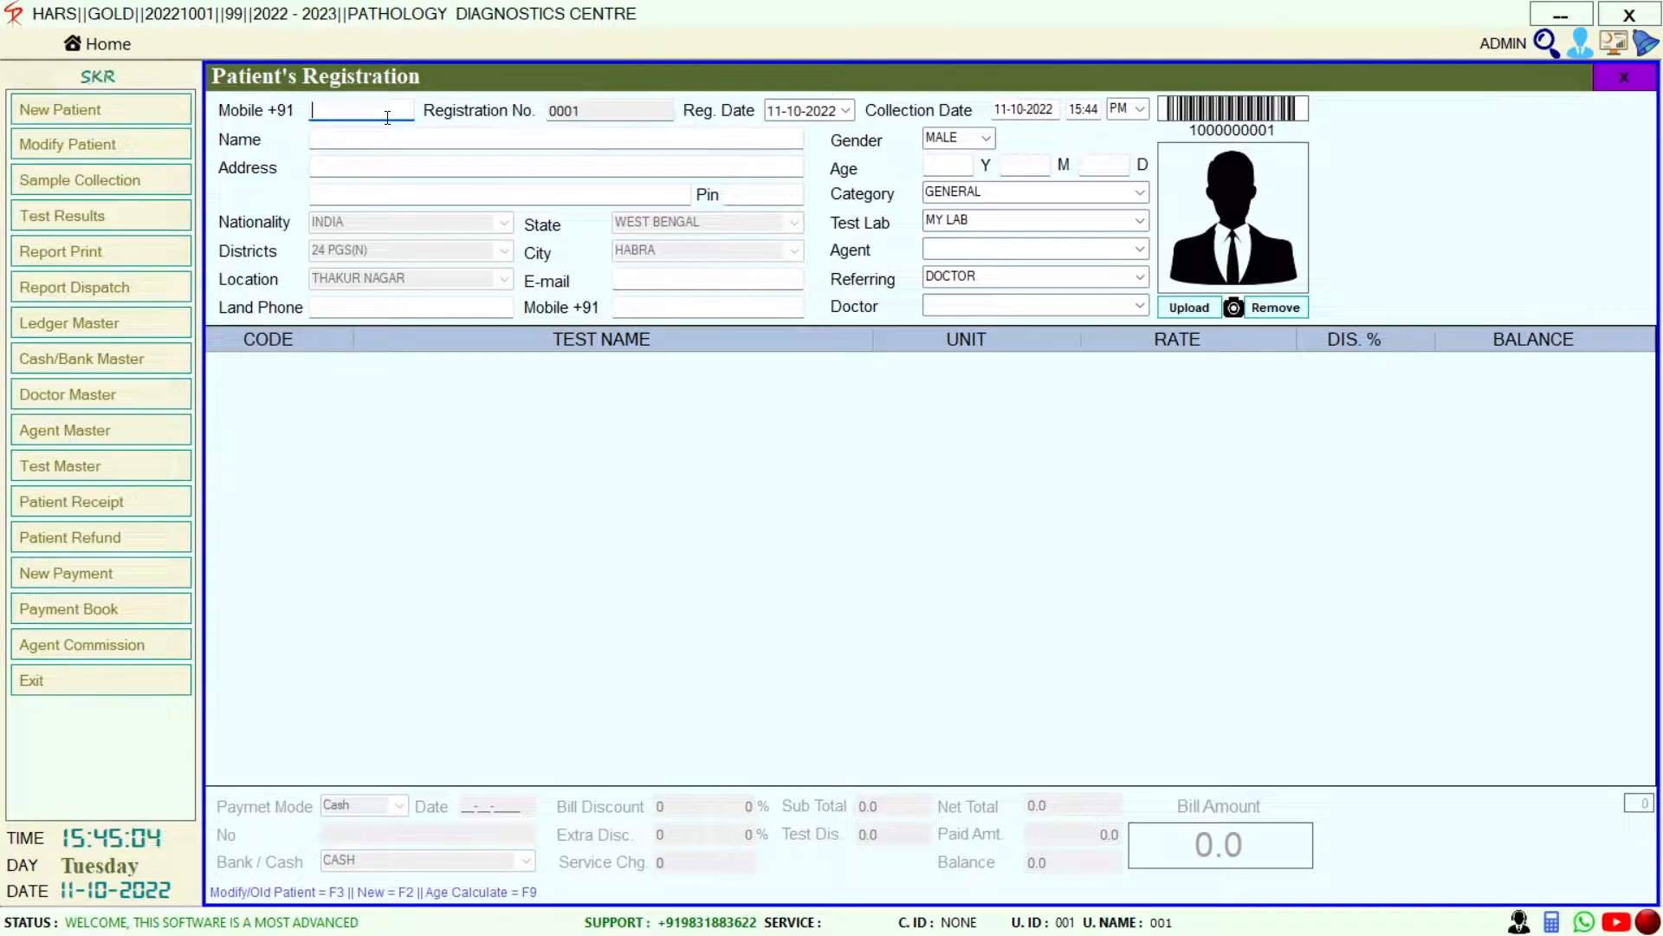
key(Return)
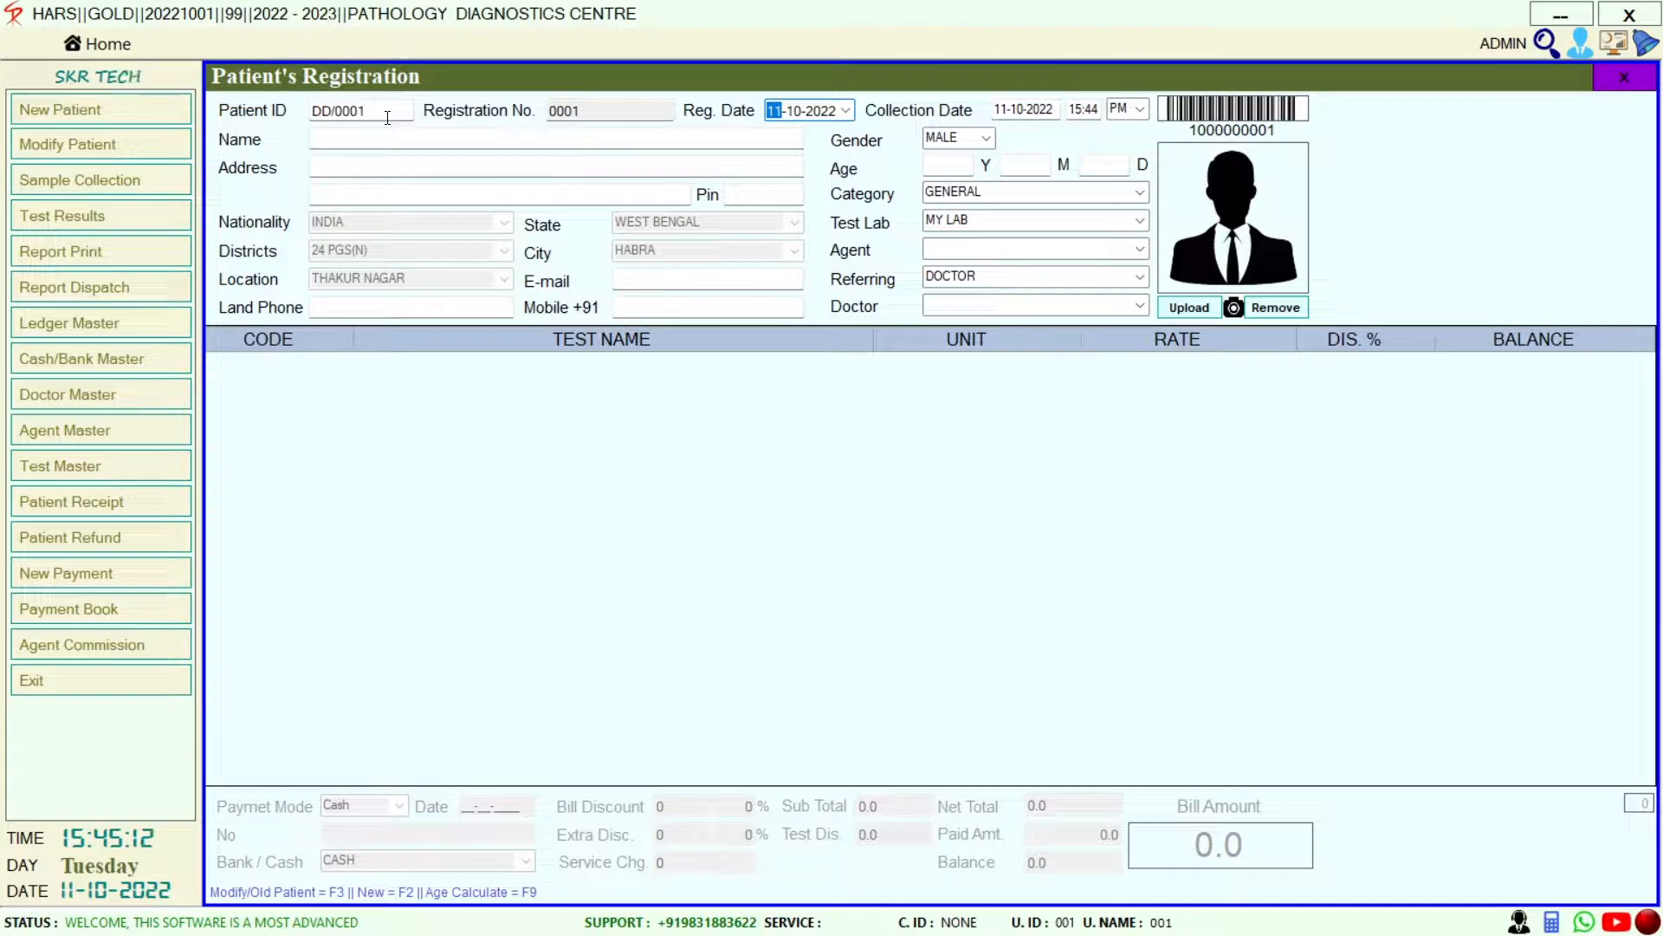
key(Return)
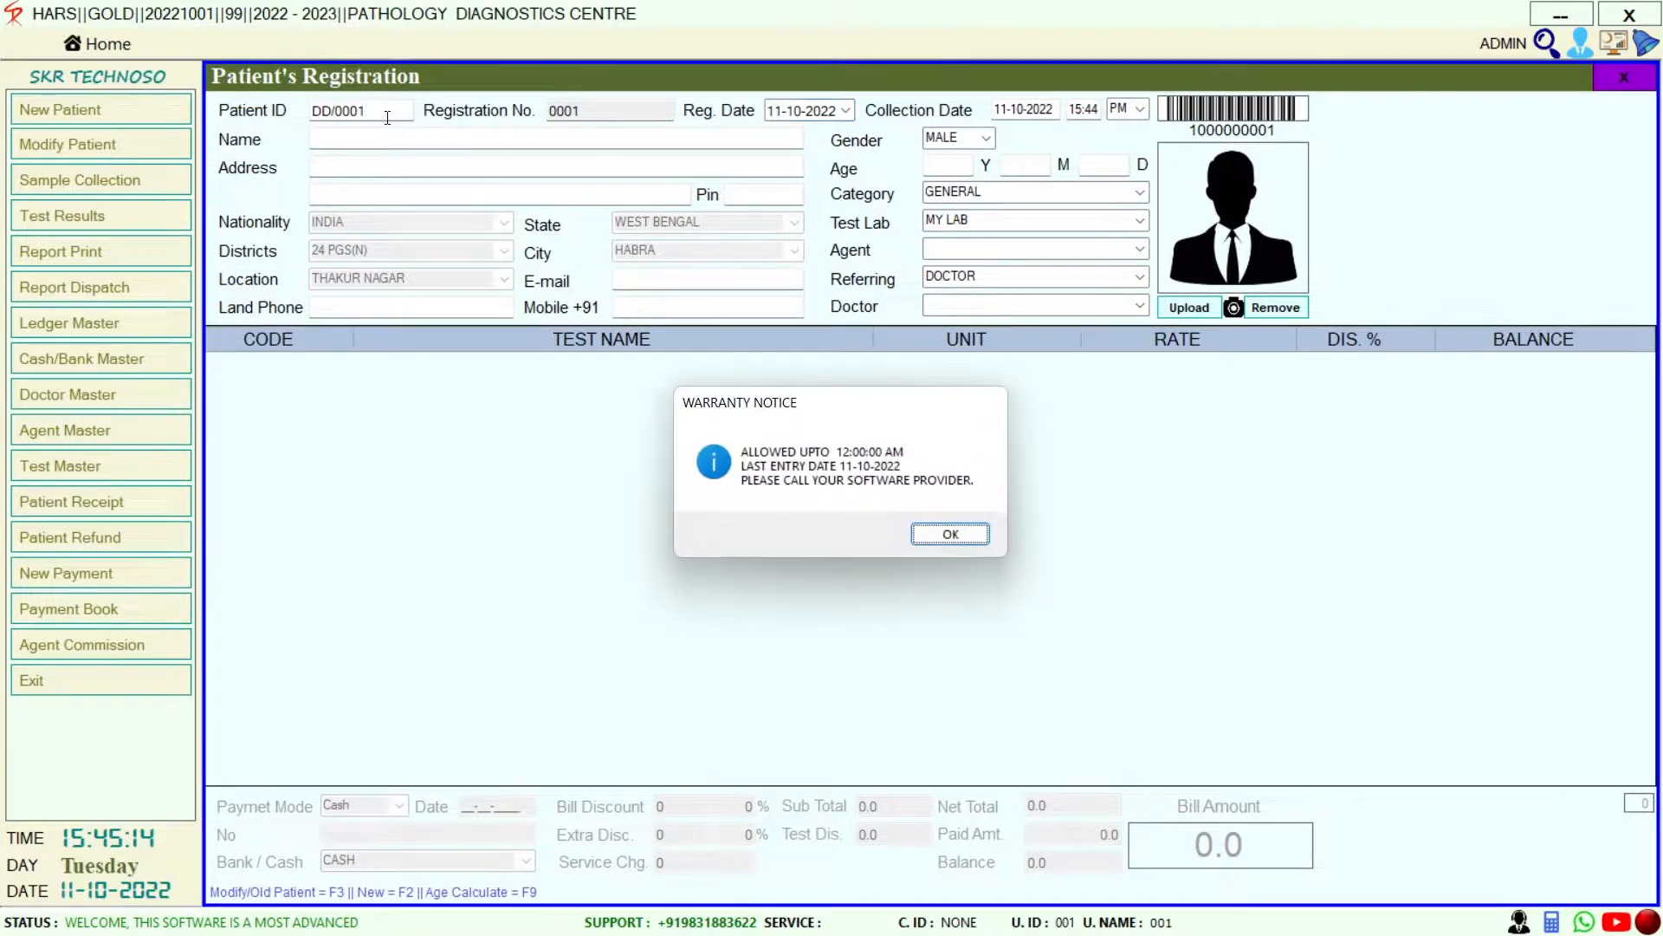
key(Return)
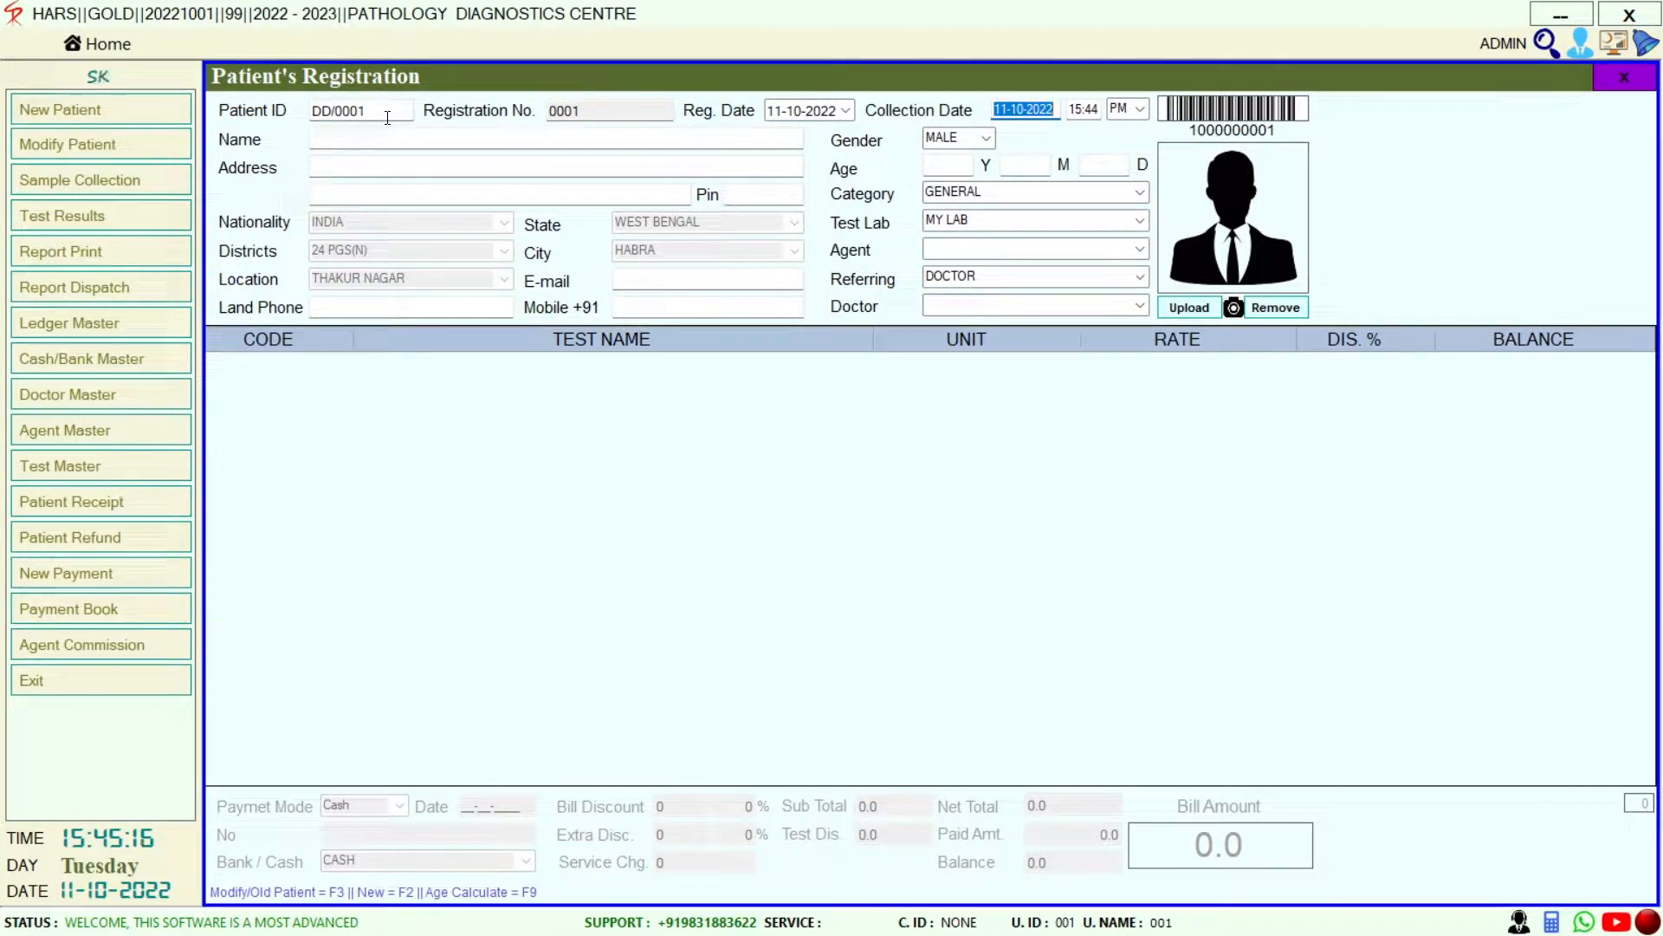
key(Return)
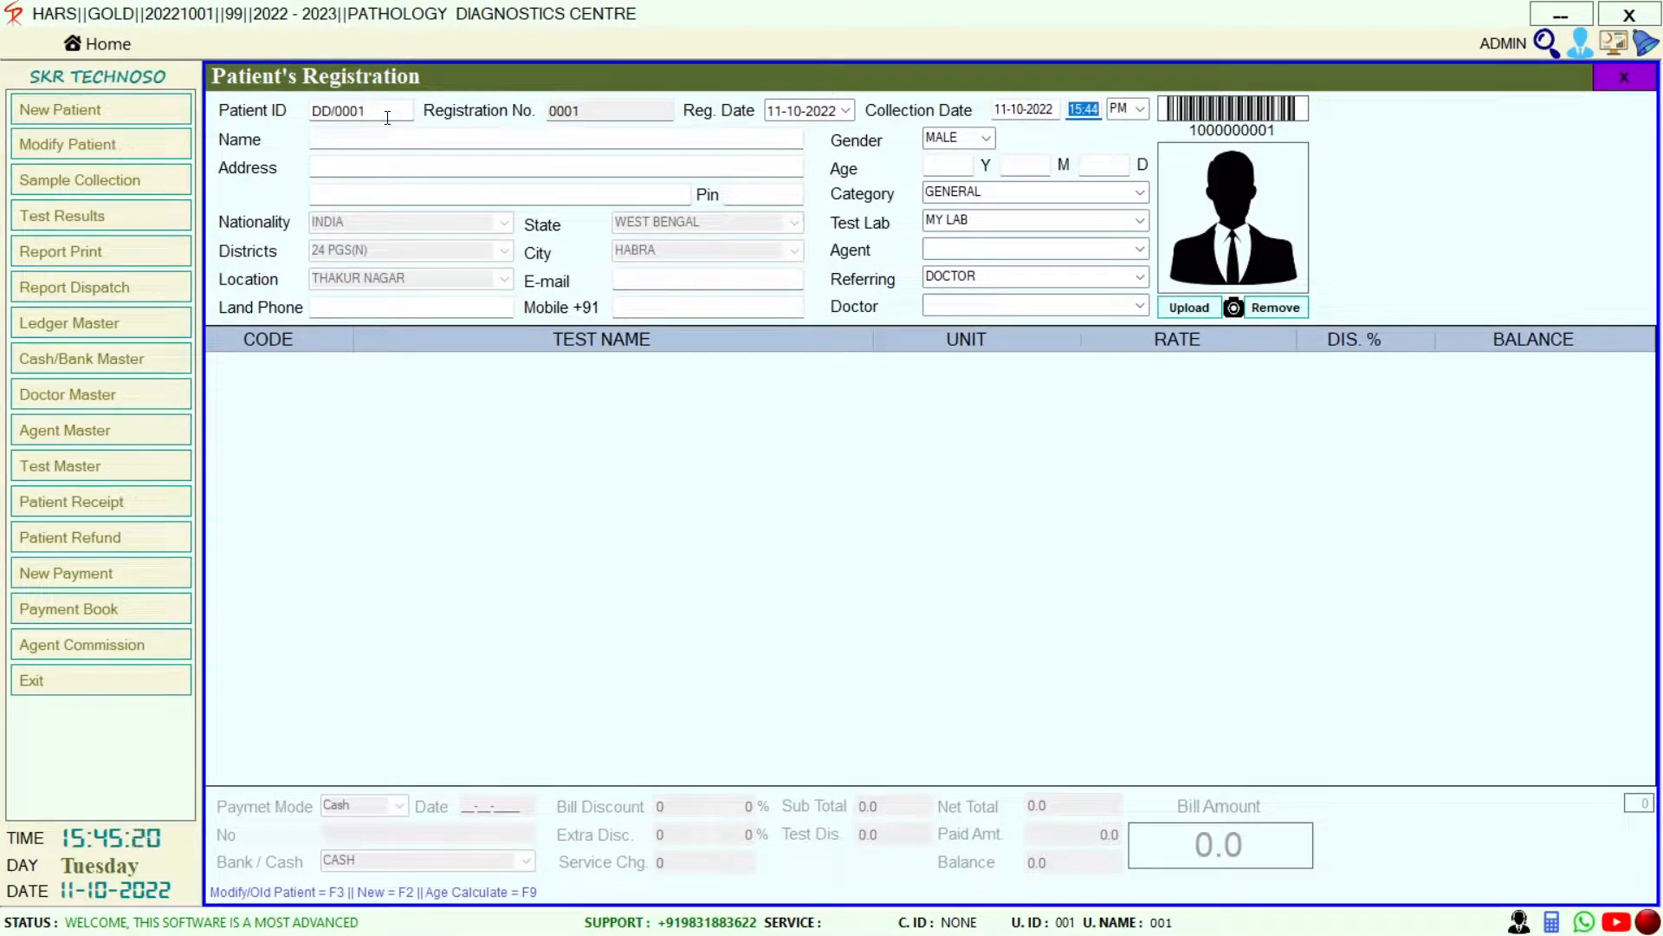
key(Return)
key(Return)
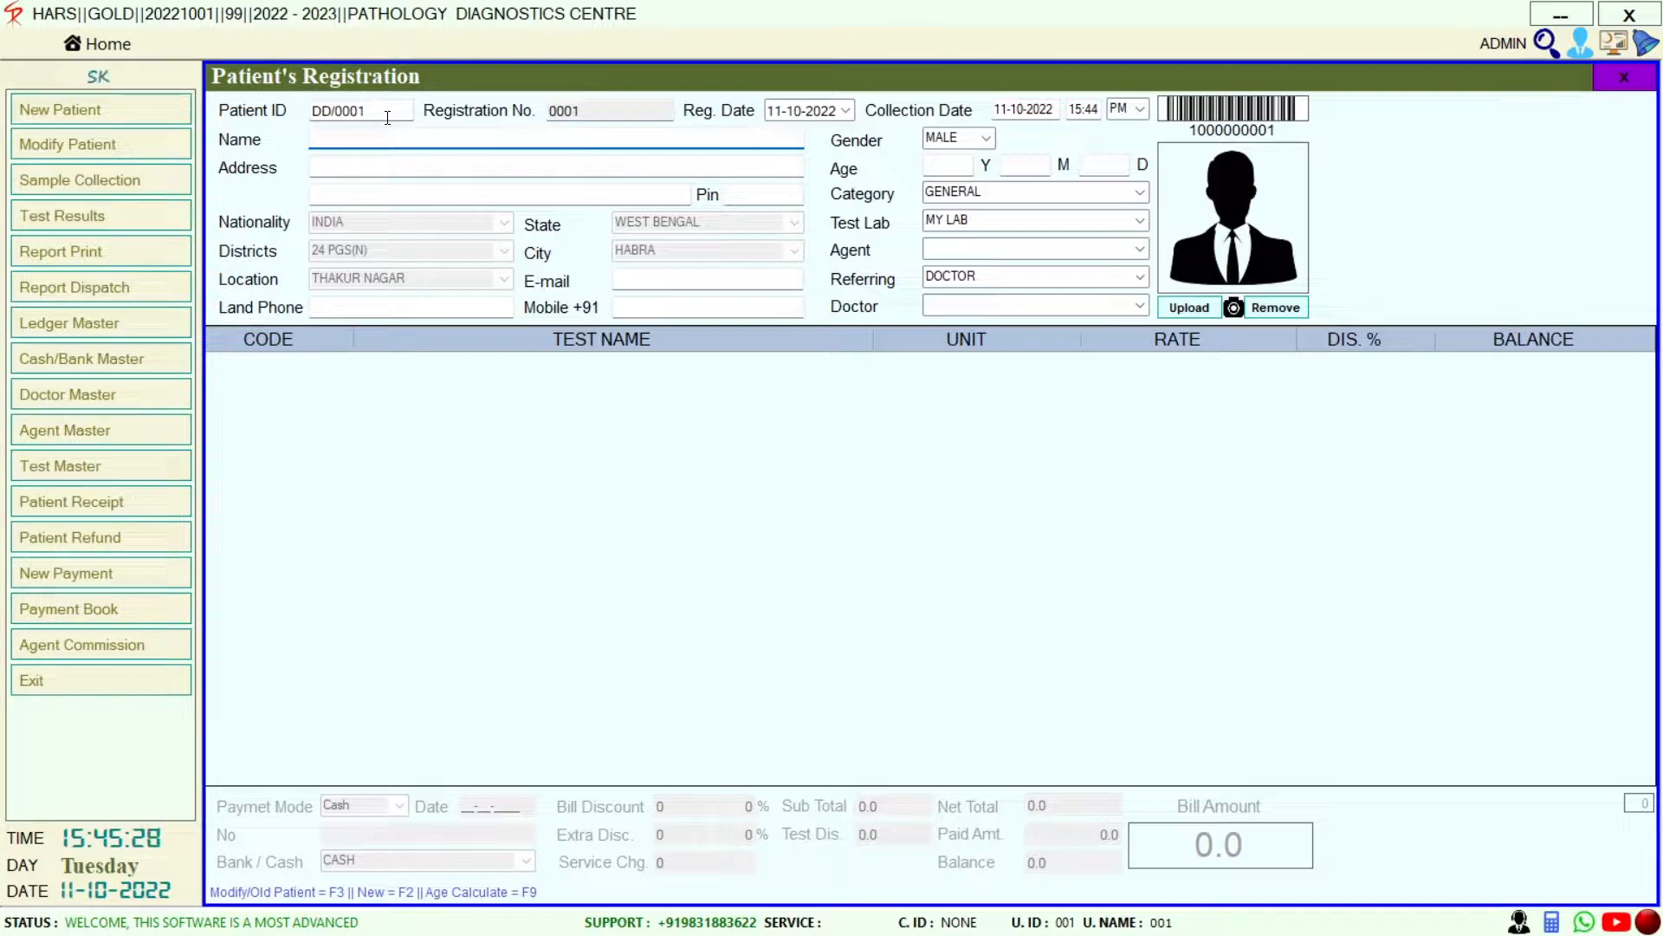
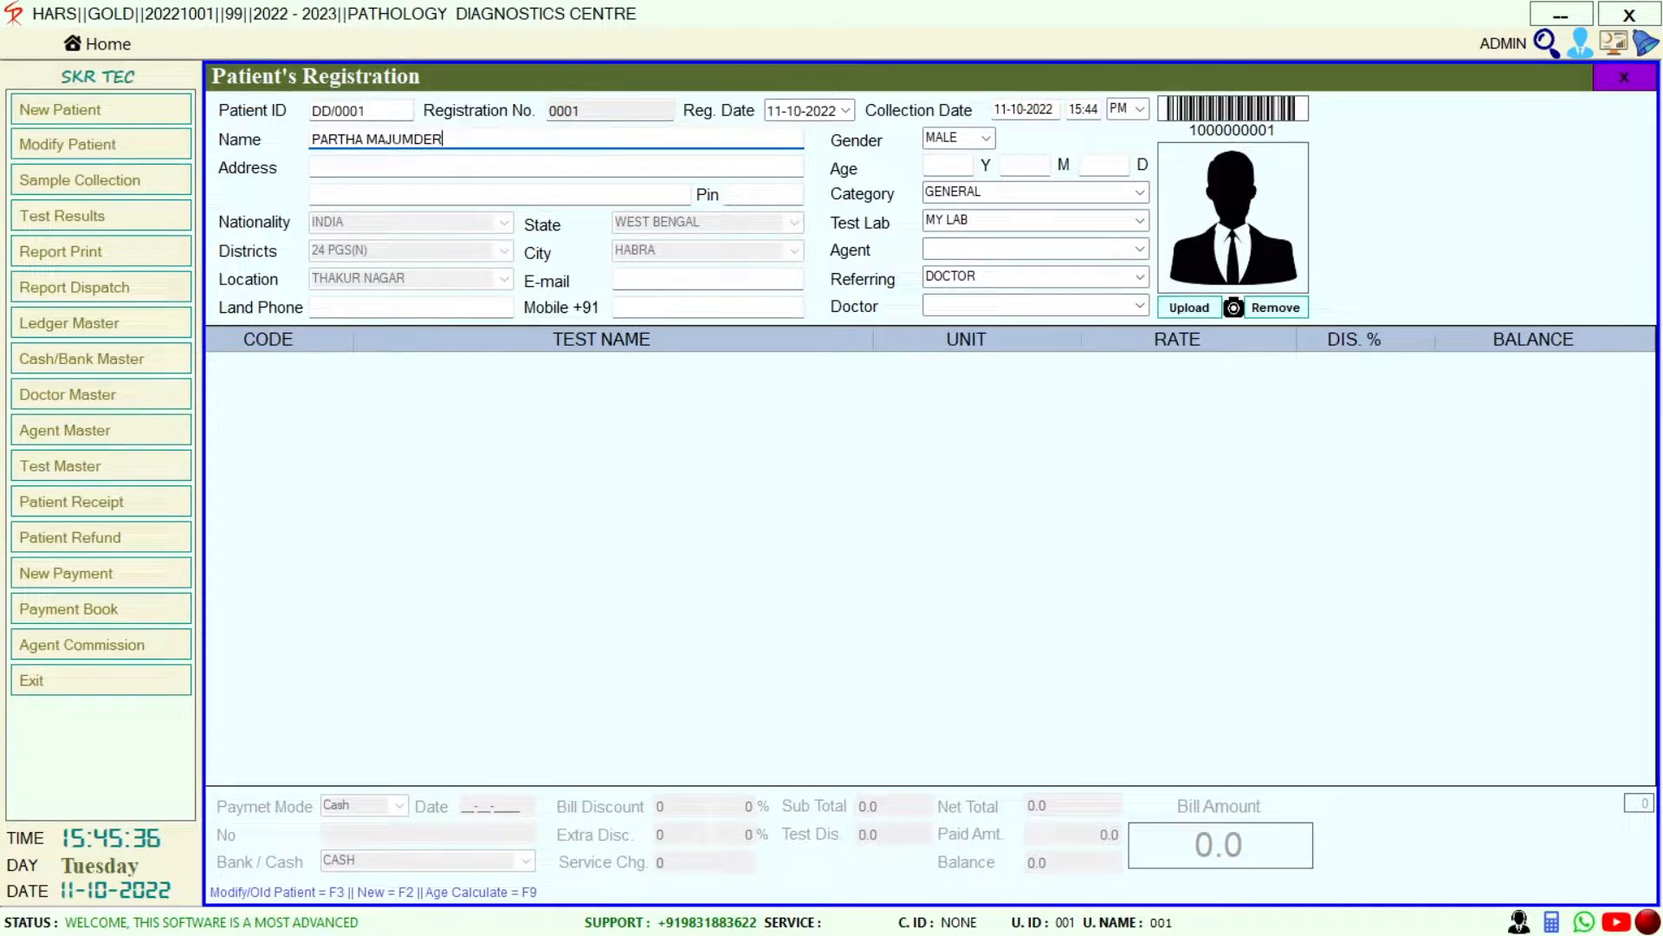
Enter the patient's full name, leaving address, e-mail, land phone and mobile blank
key(Return)
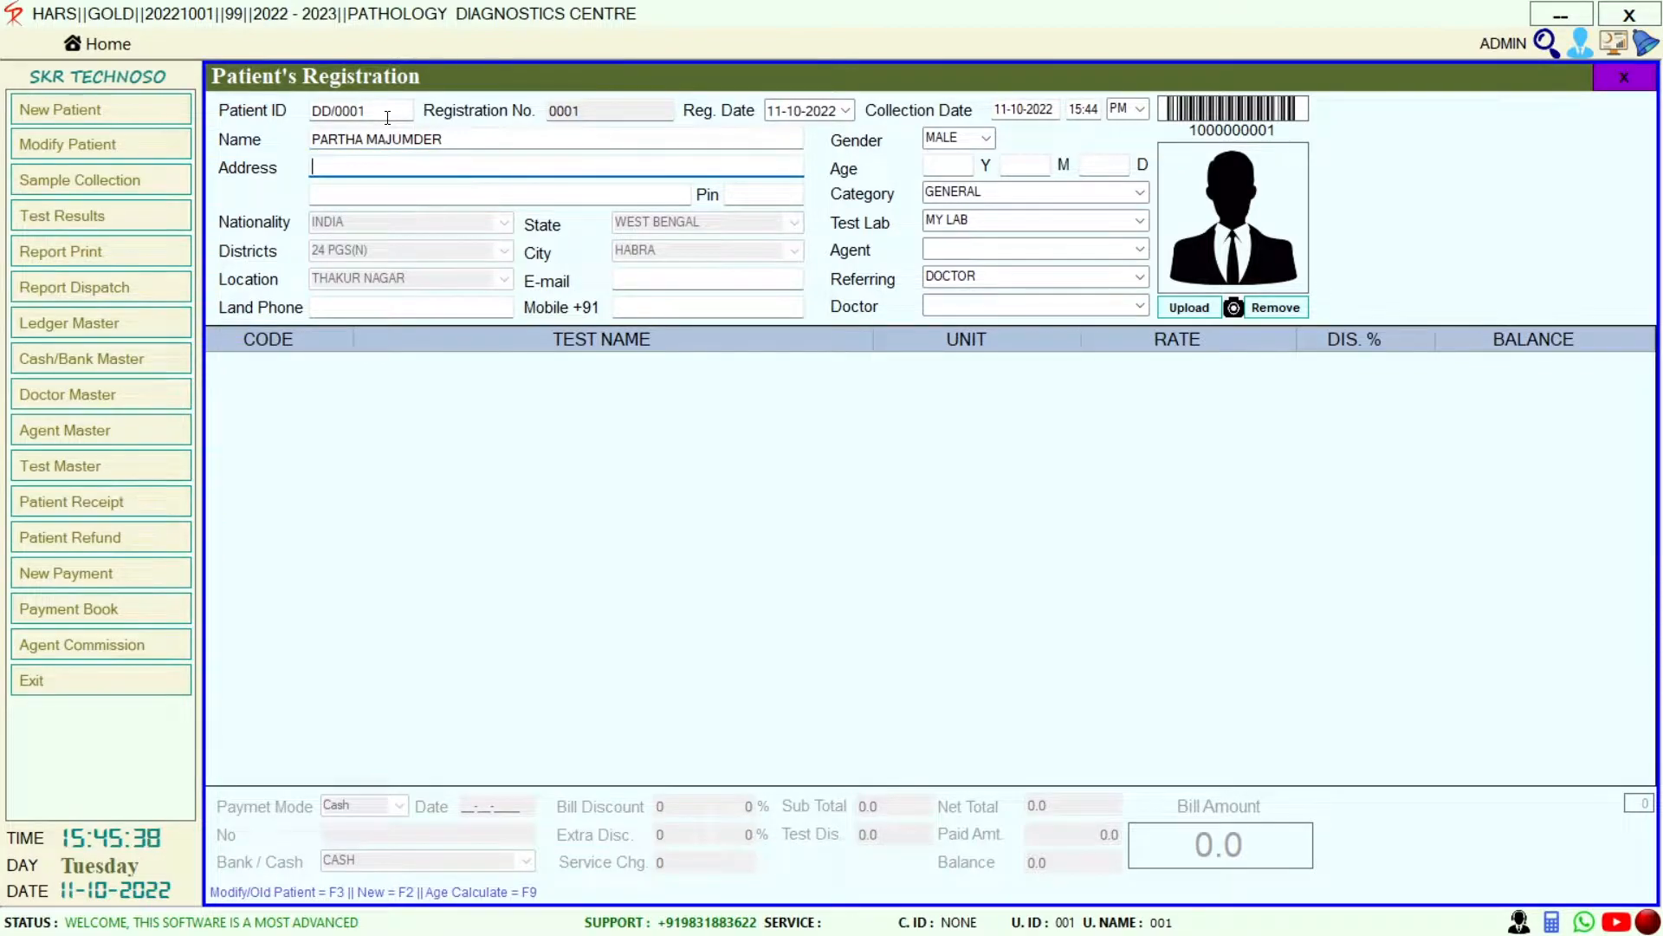
key(Return)
key(Return)
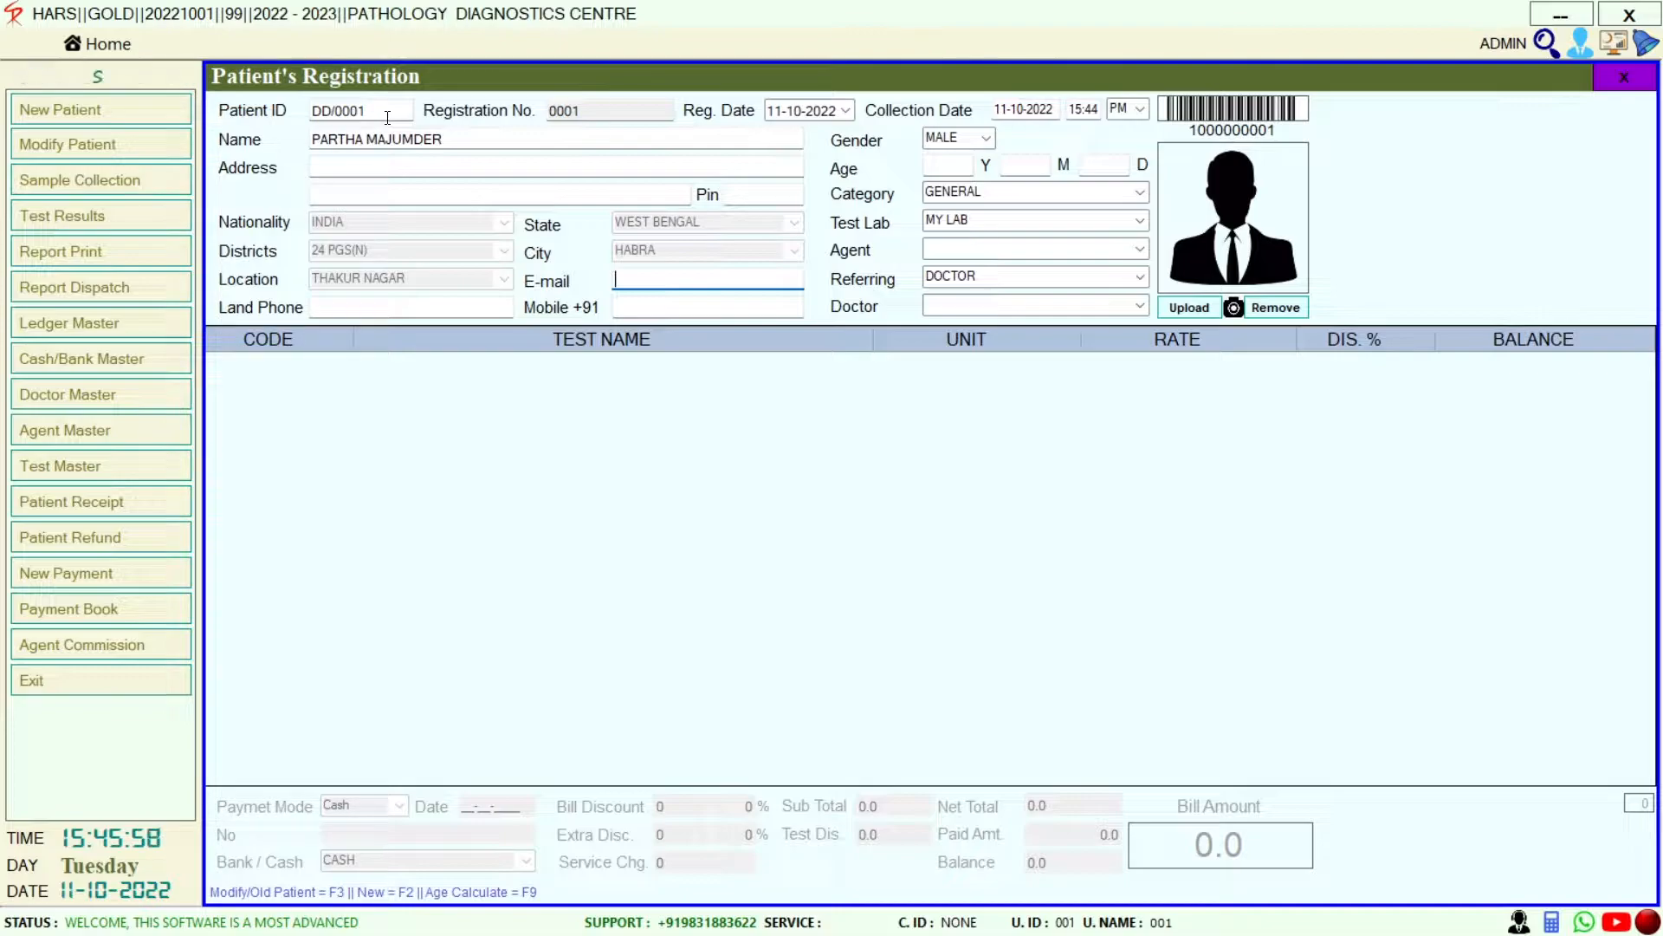
key(Tab)
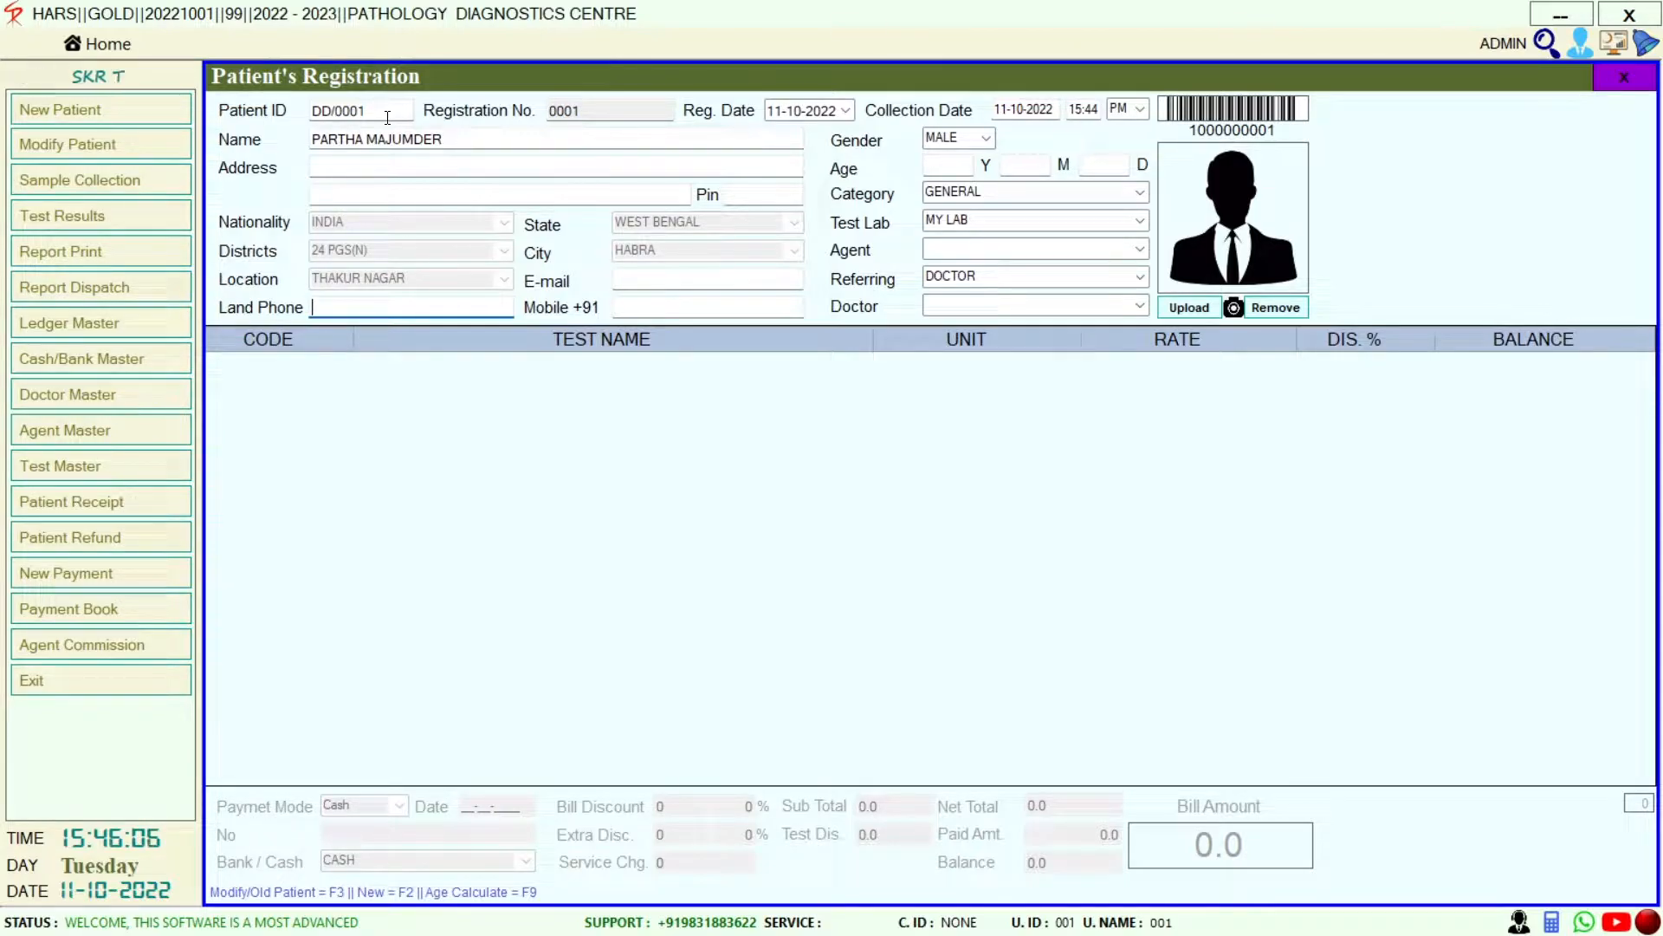
key(Tab)
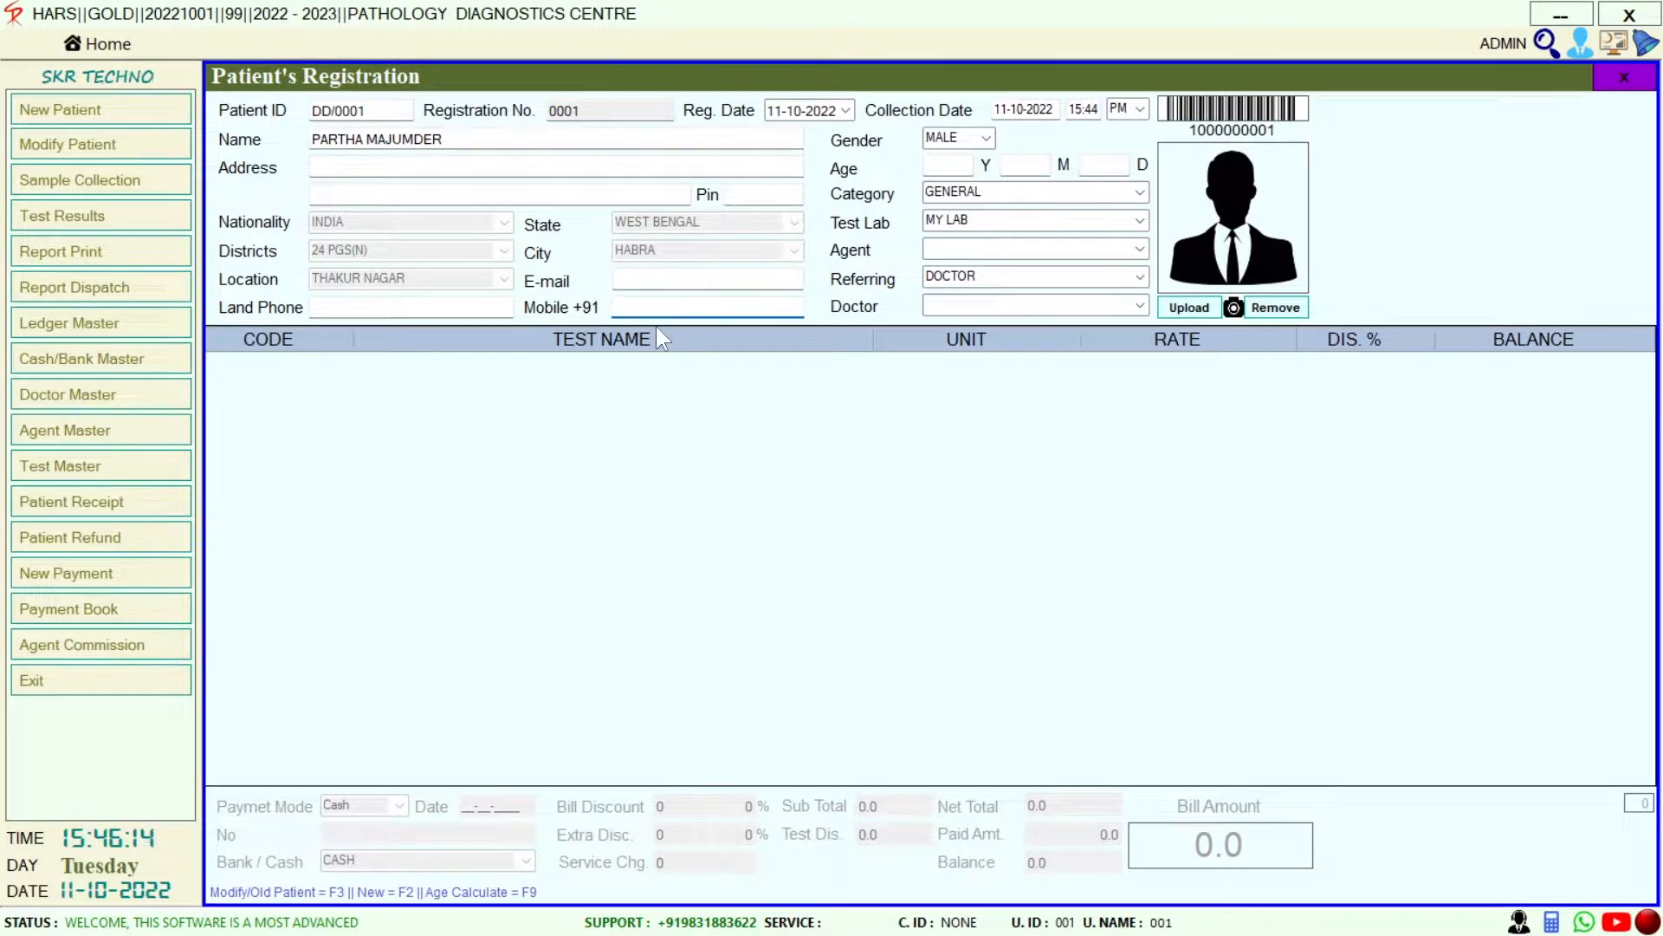
Record gender MALE and age 45, keeping category GENERAL and test lab MY LAB
key(Tab)
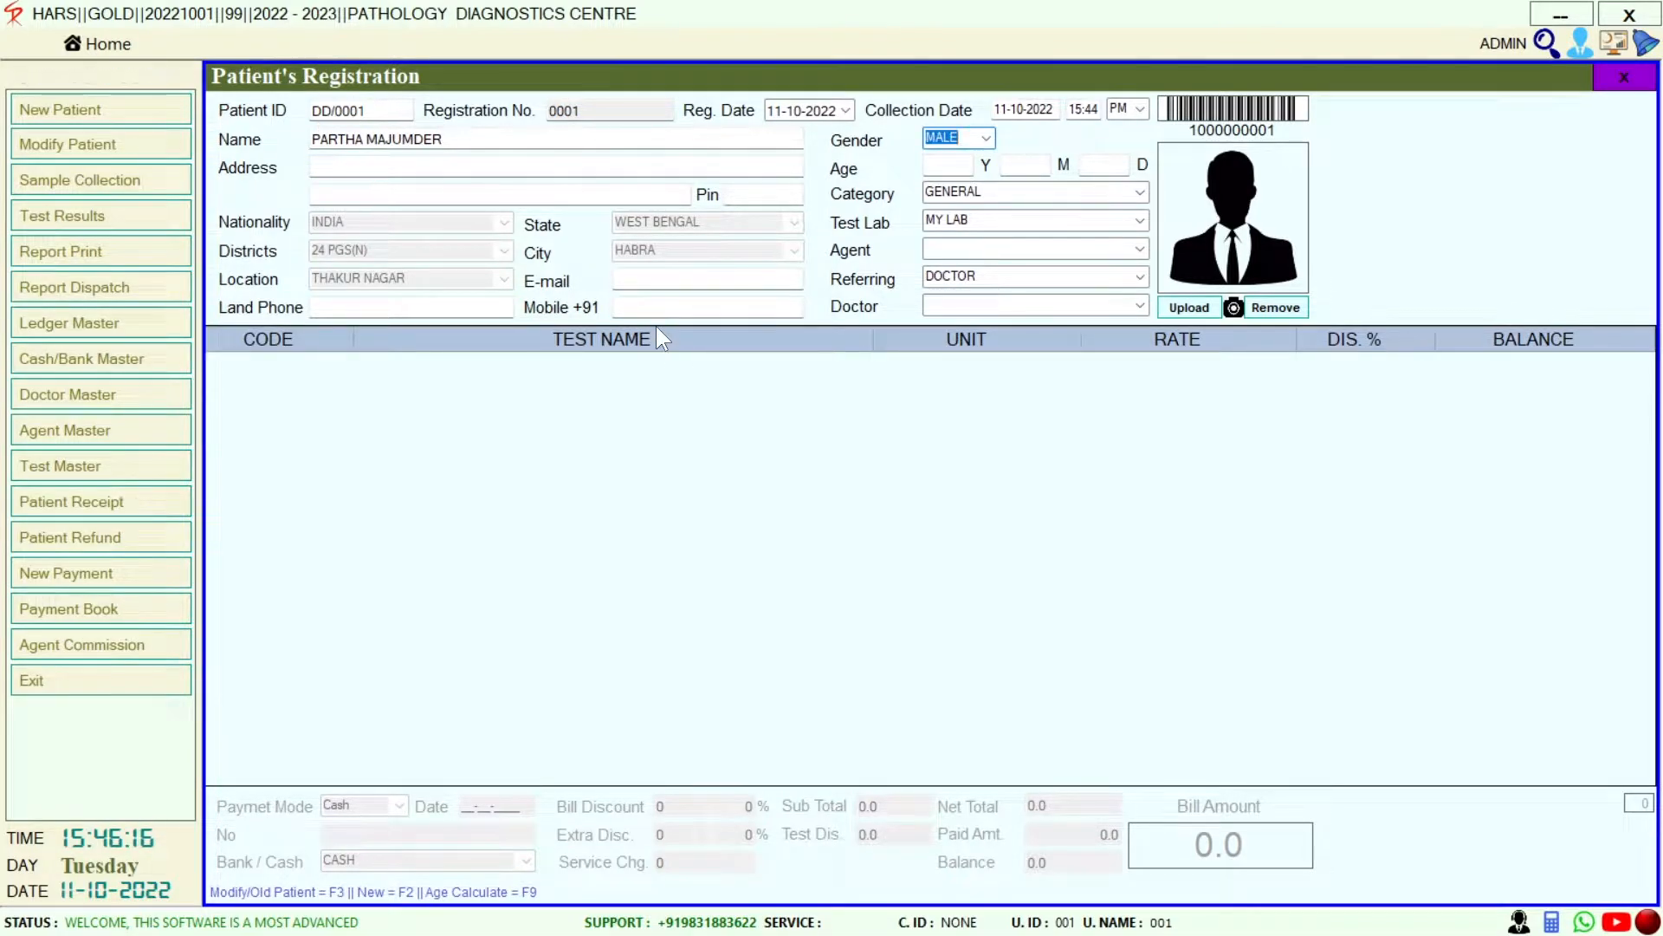
key(alt+Down)
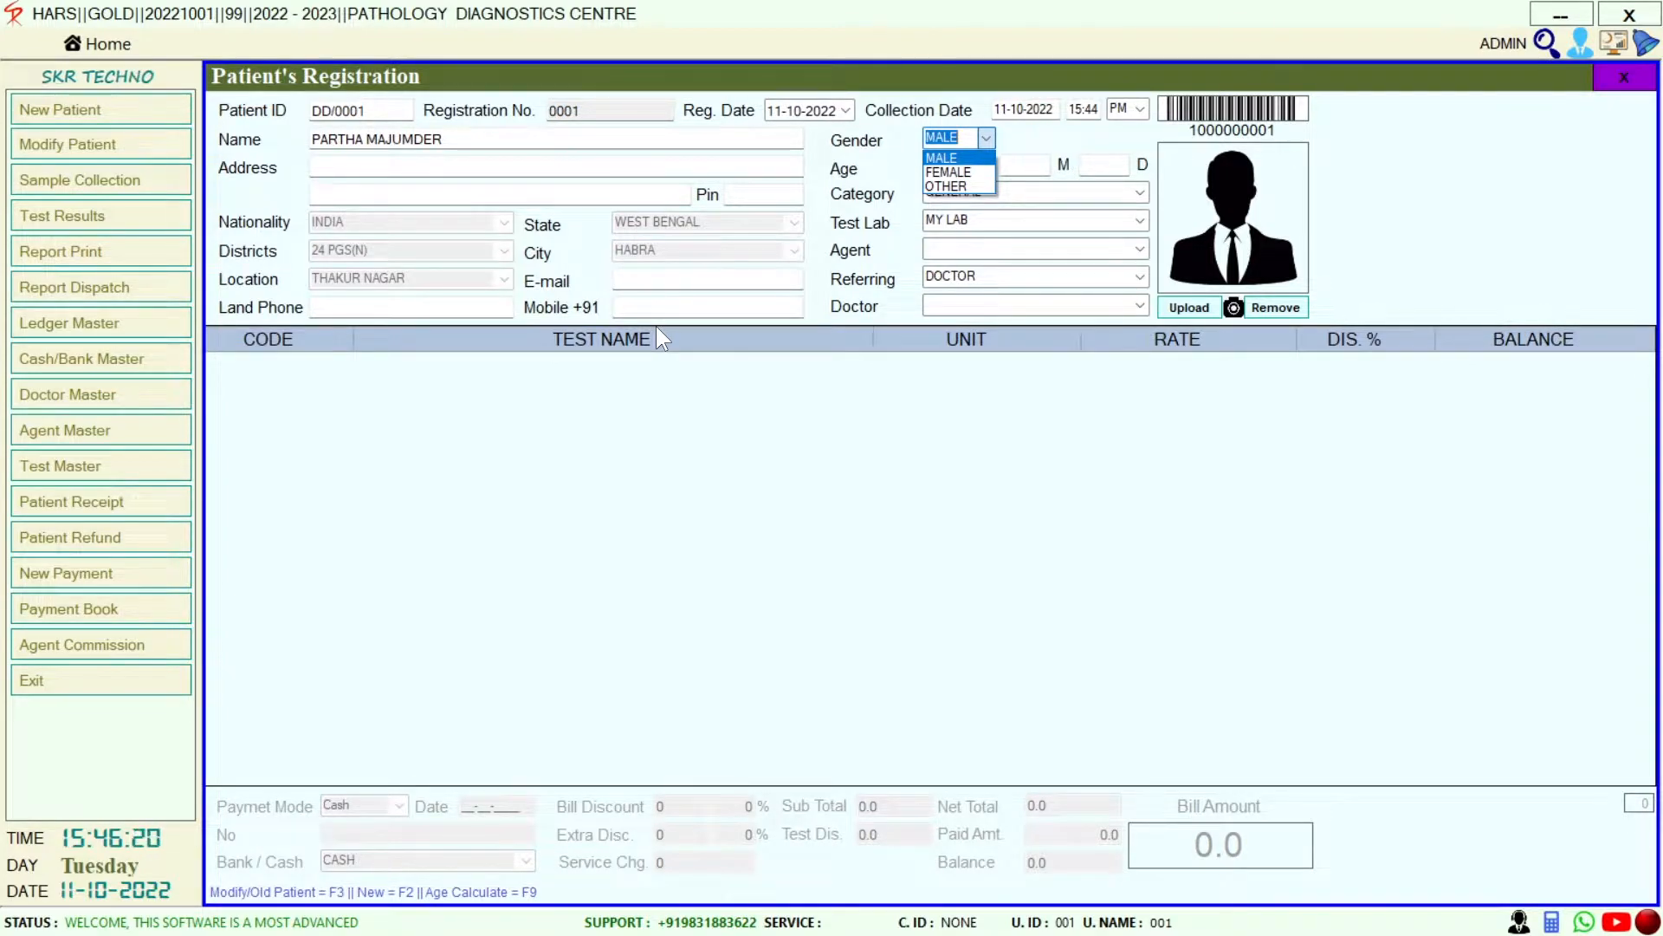
key(Tab)
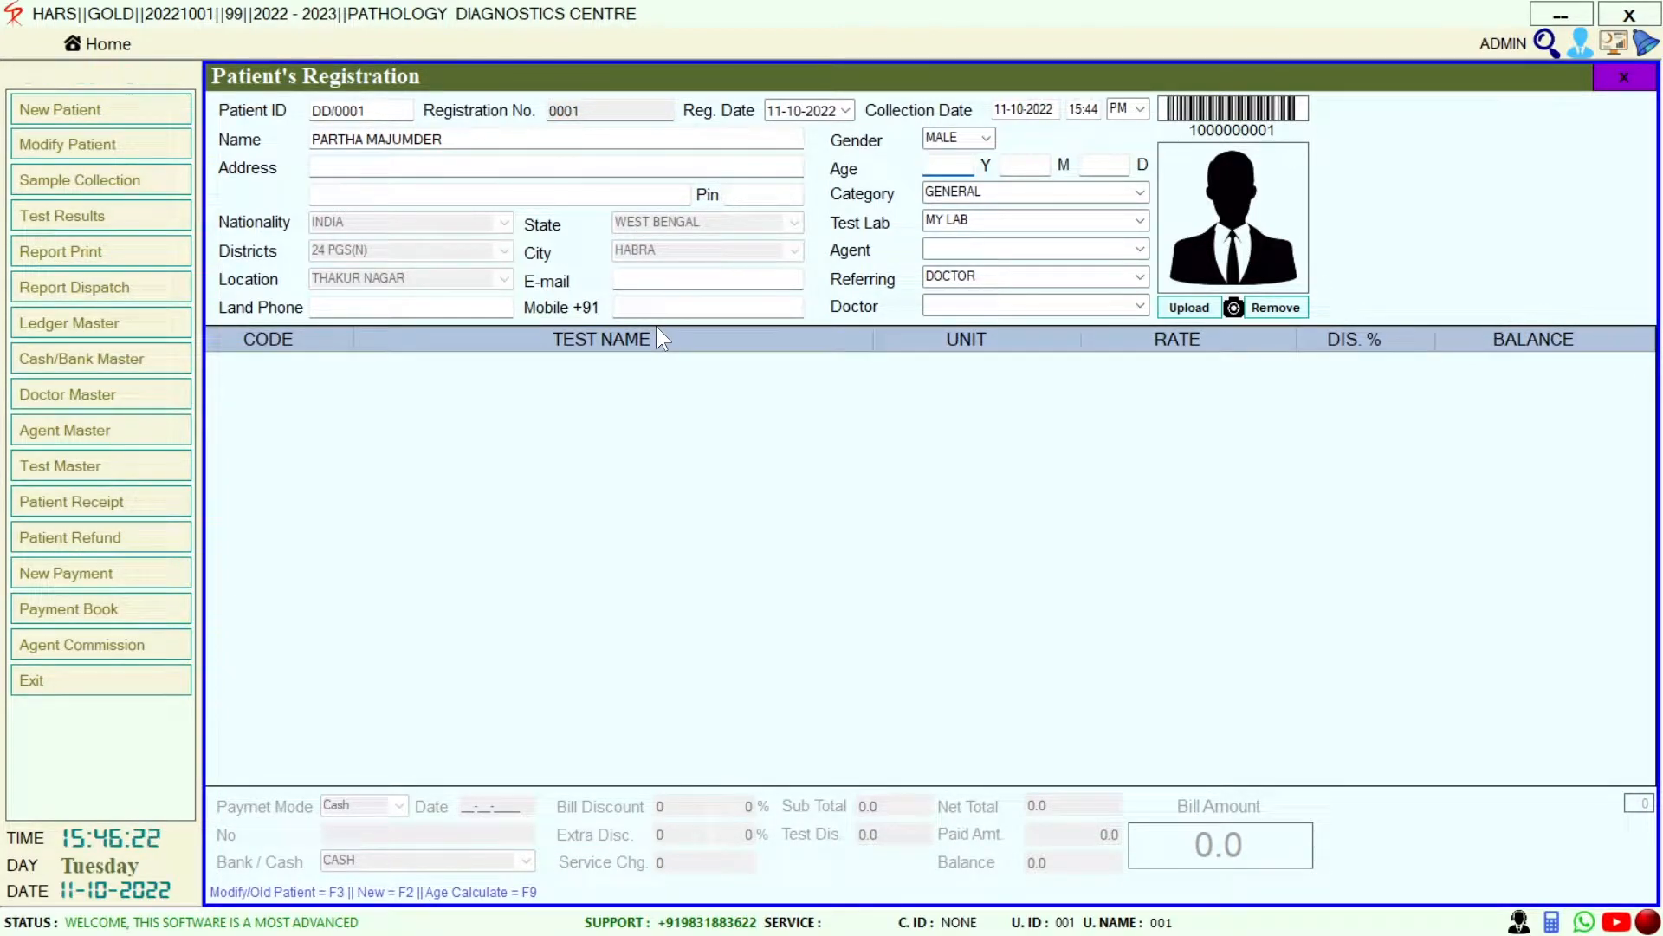
text(45)
key(Tab)
key(Tab)
key(Tab)
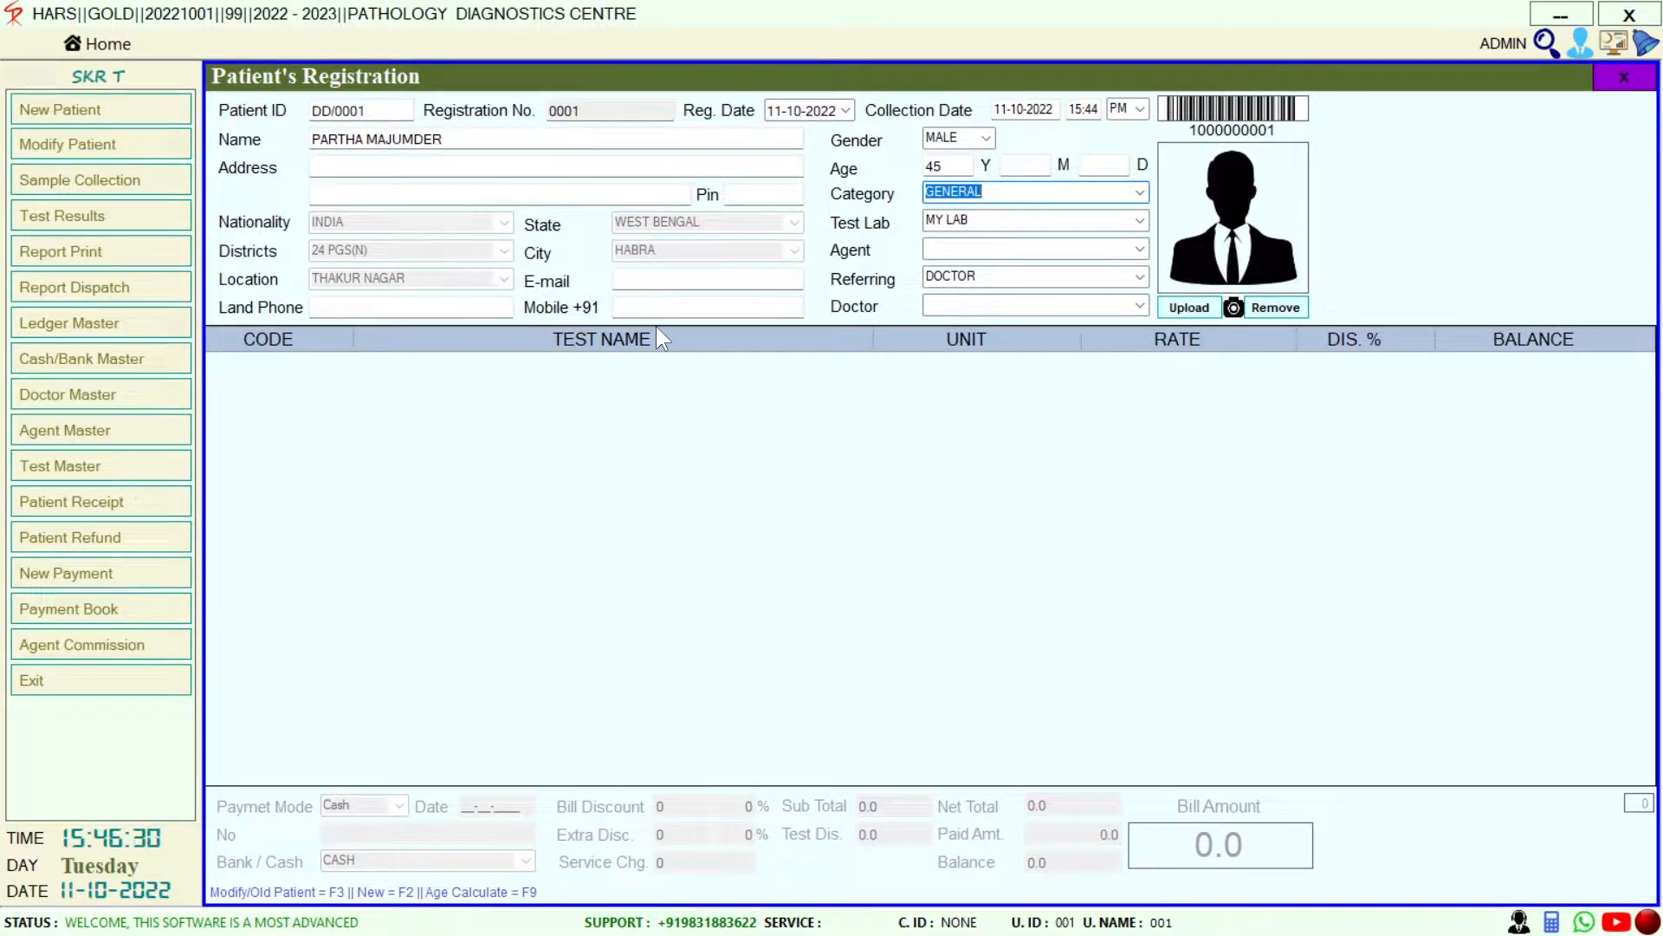
key(Tab)
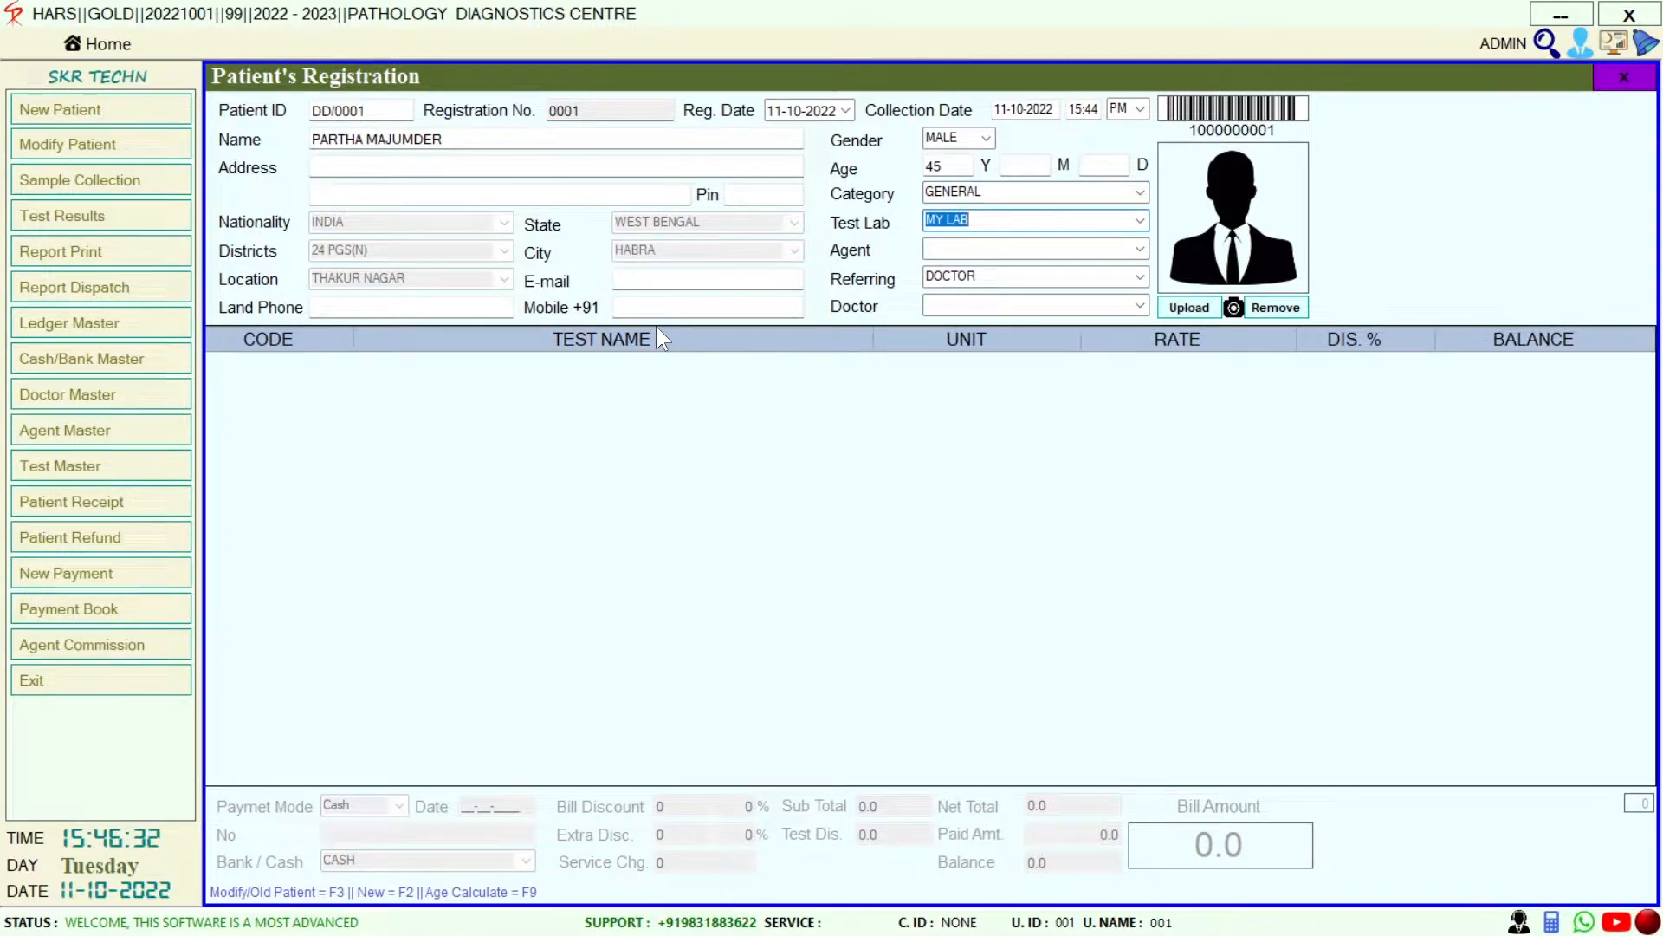
key(Tab)
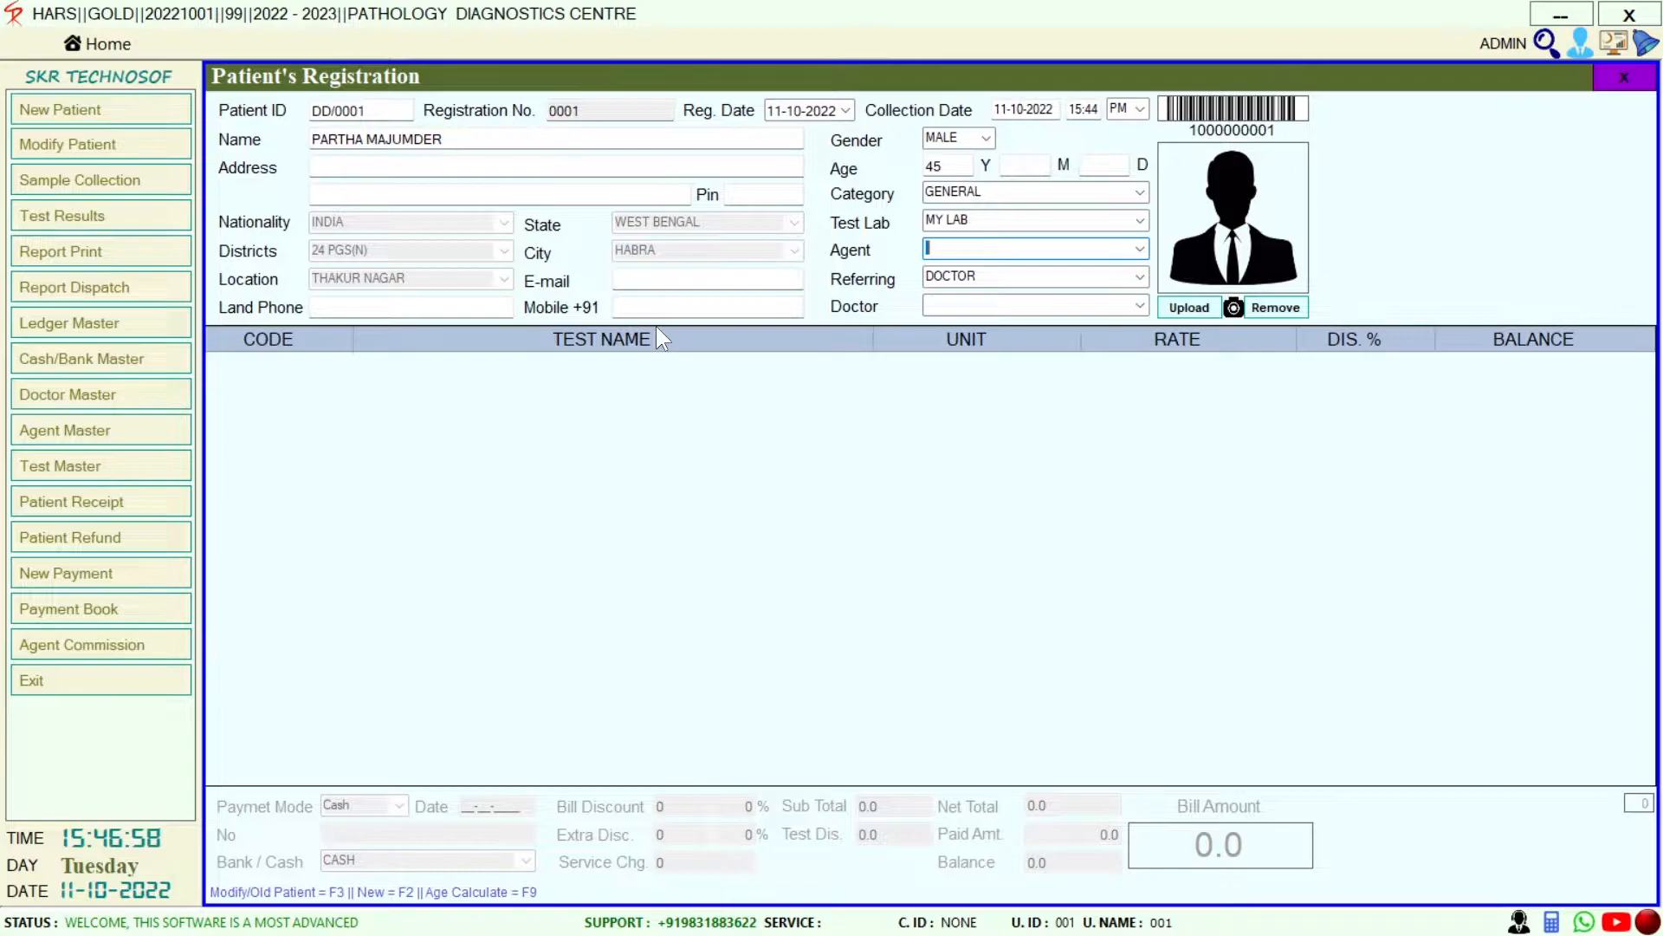
Leave Agent blank and set Referring to SELF, with Doctor also filled as SELF
key(Tab)
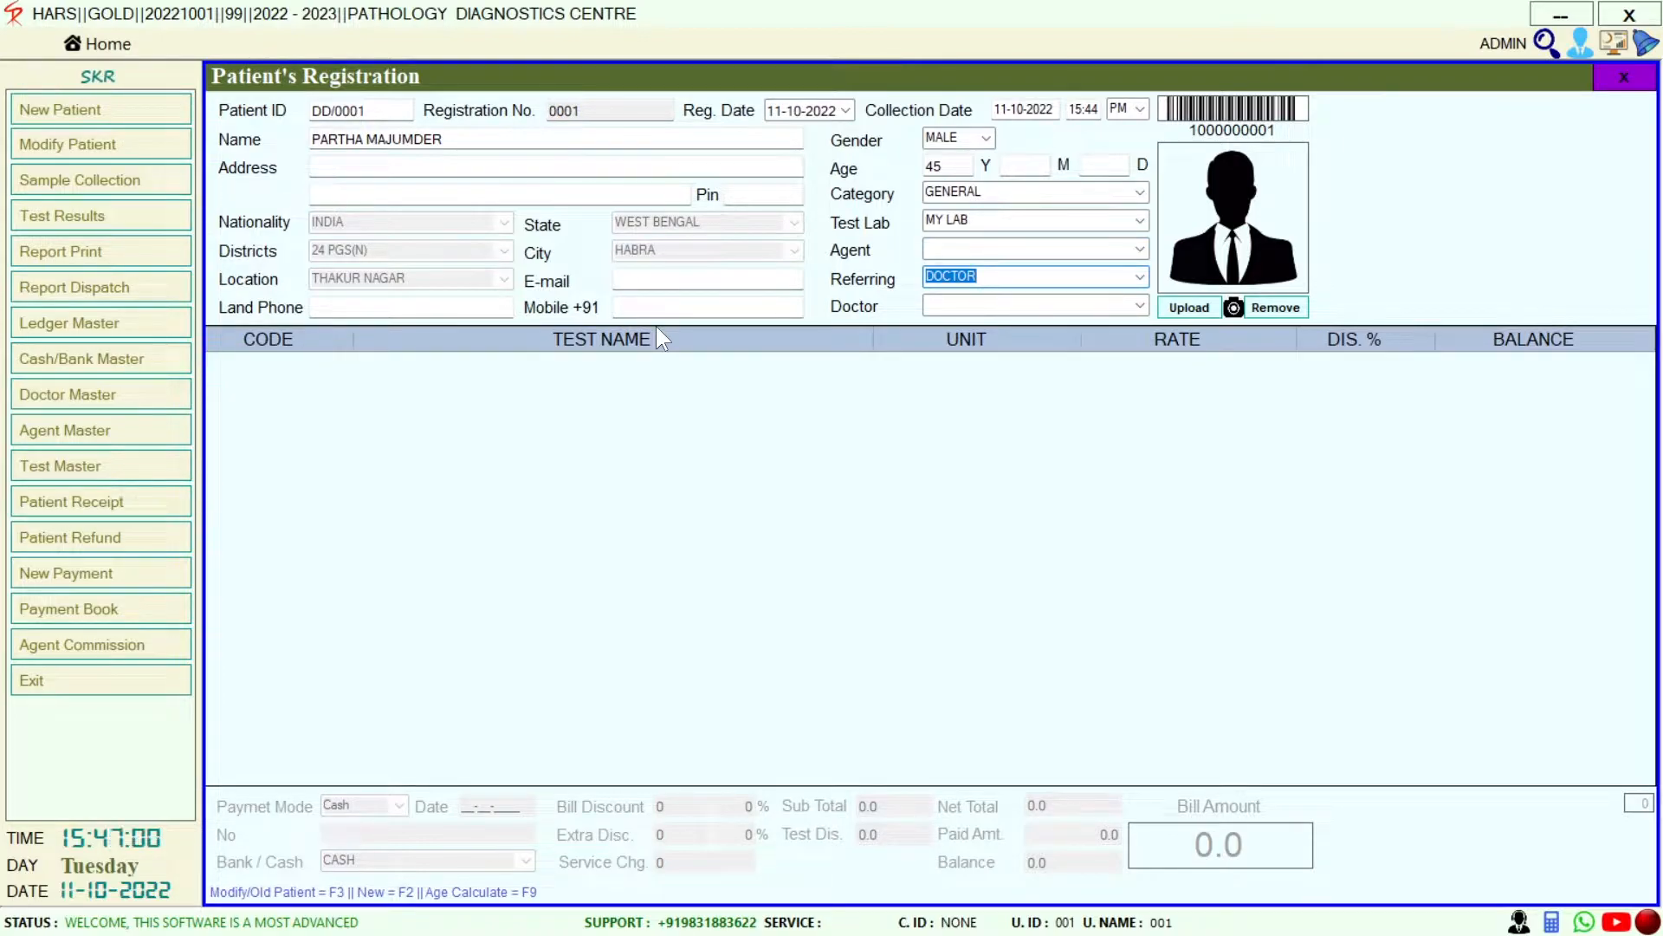
click(1139, 277)
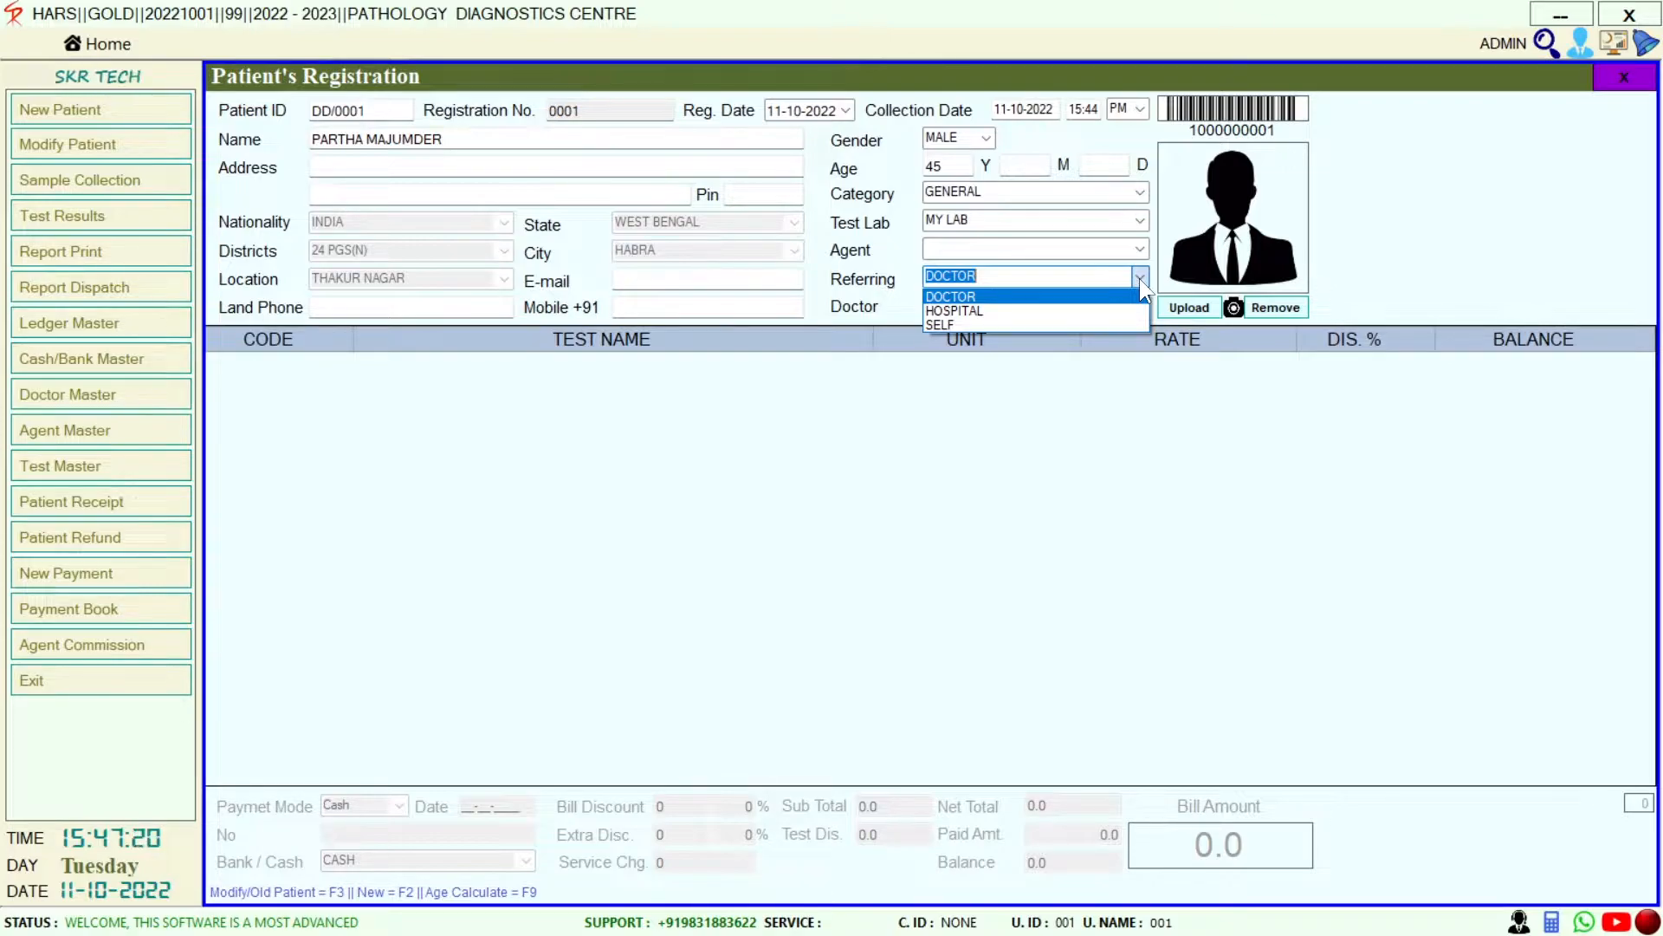
click(1046, 324)
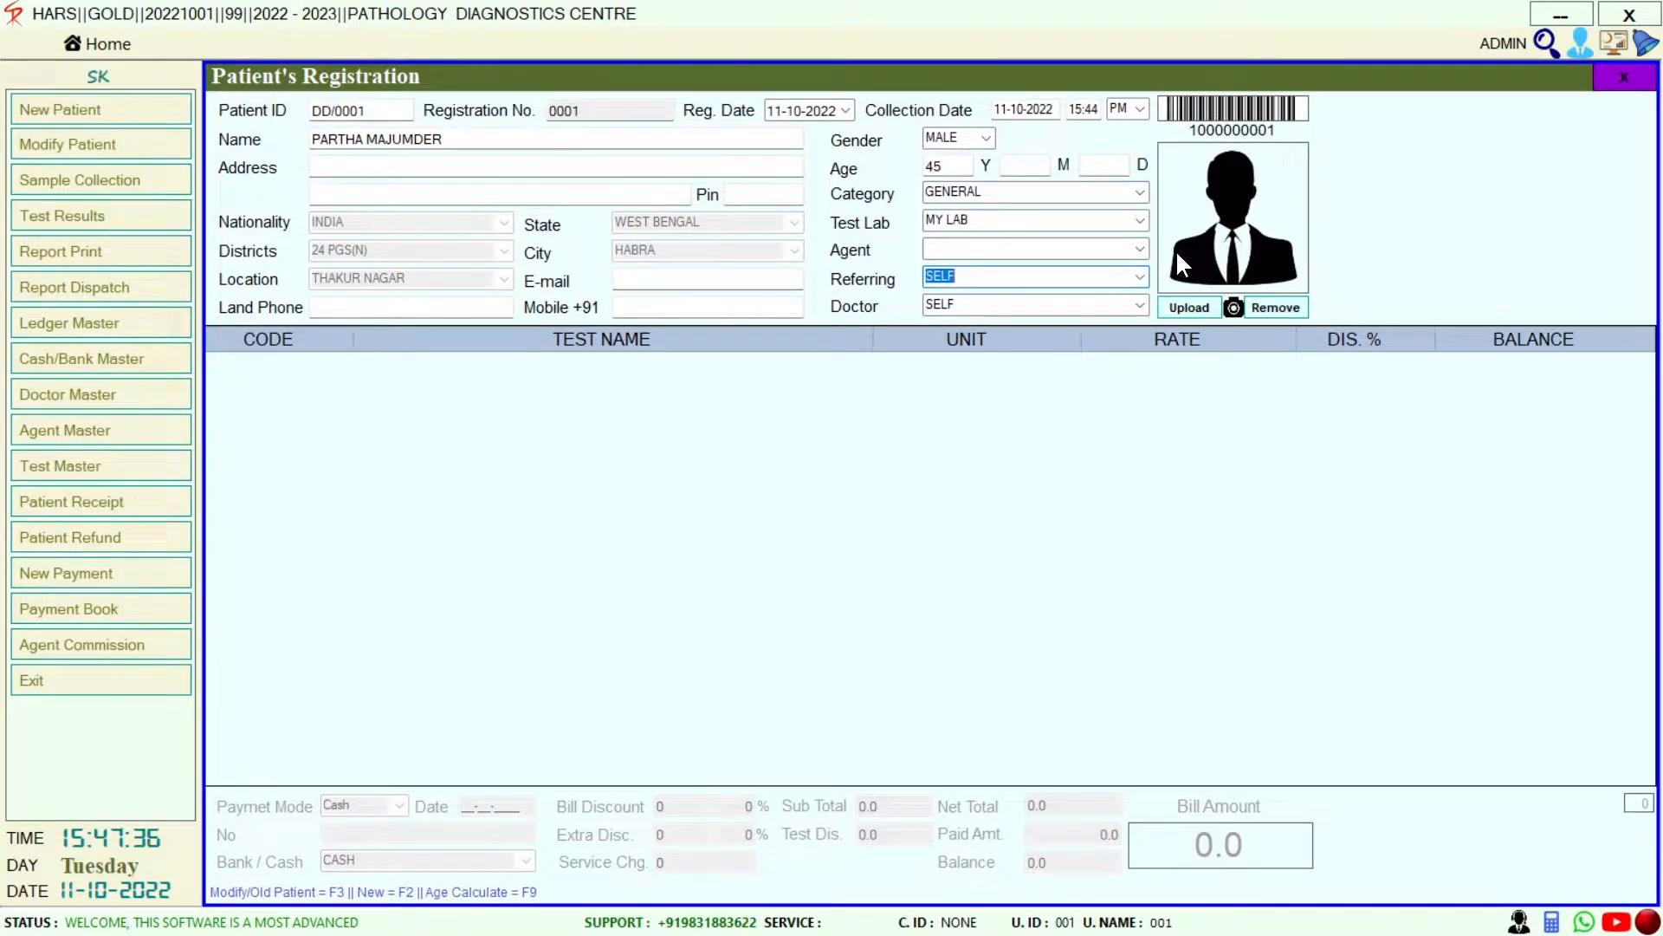
key(Return)
key(Return)
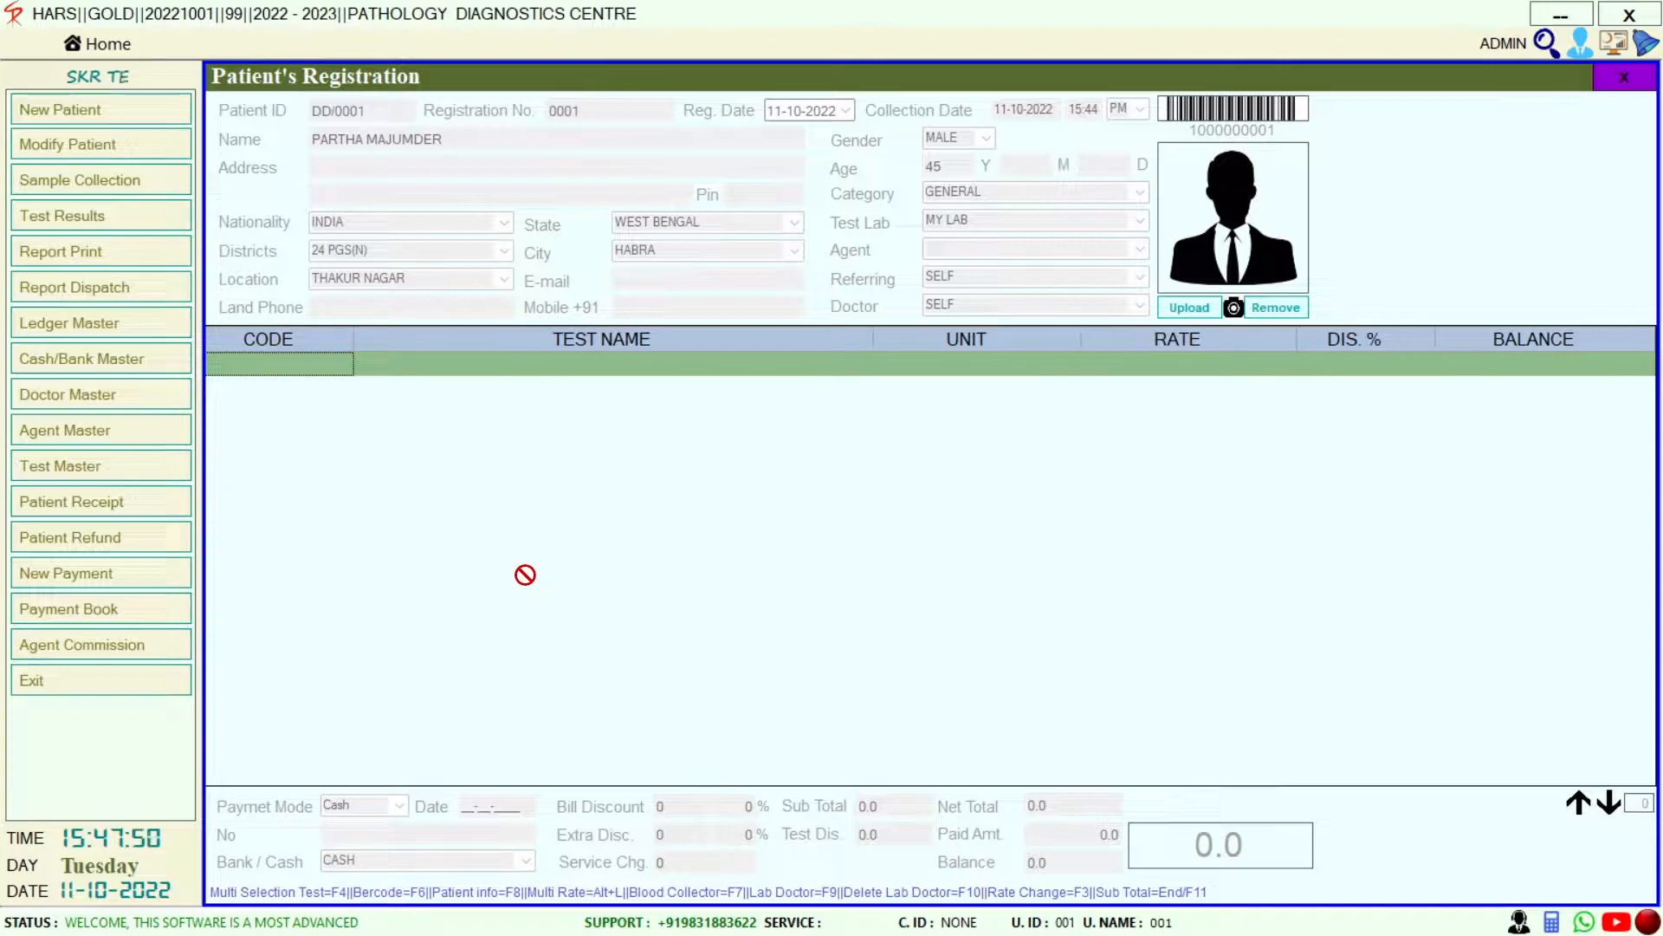
Browse the list of tests by searching for X RAY and USG entries
key(Return)
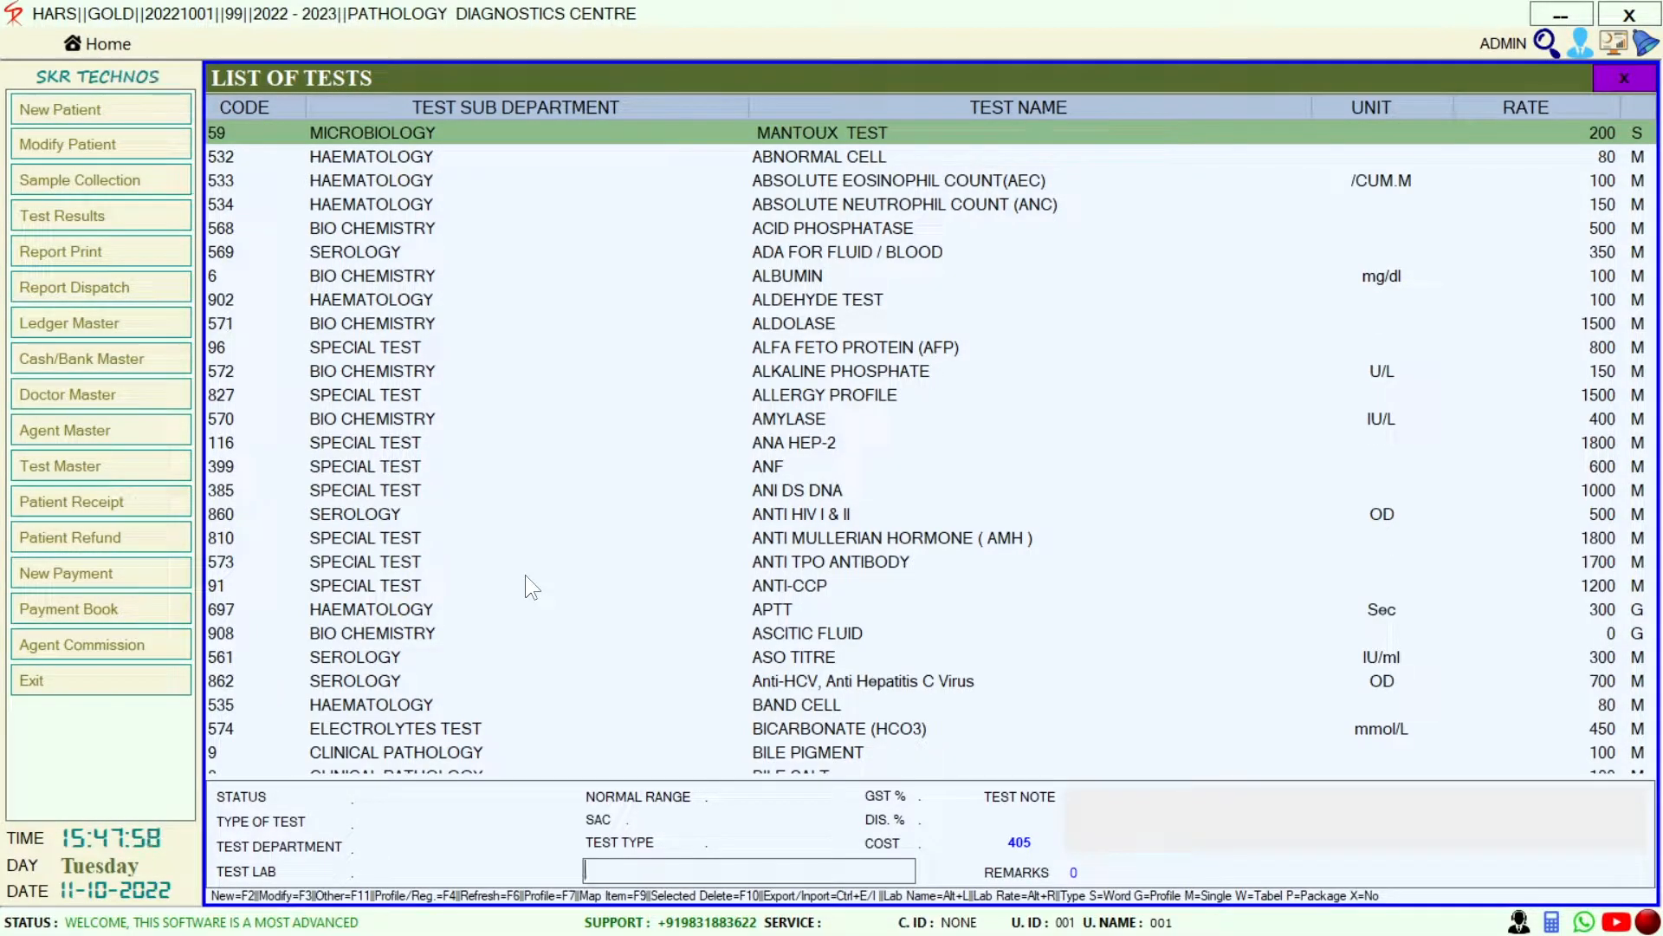
text(X RAY)
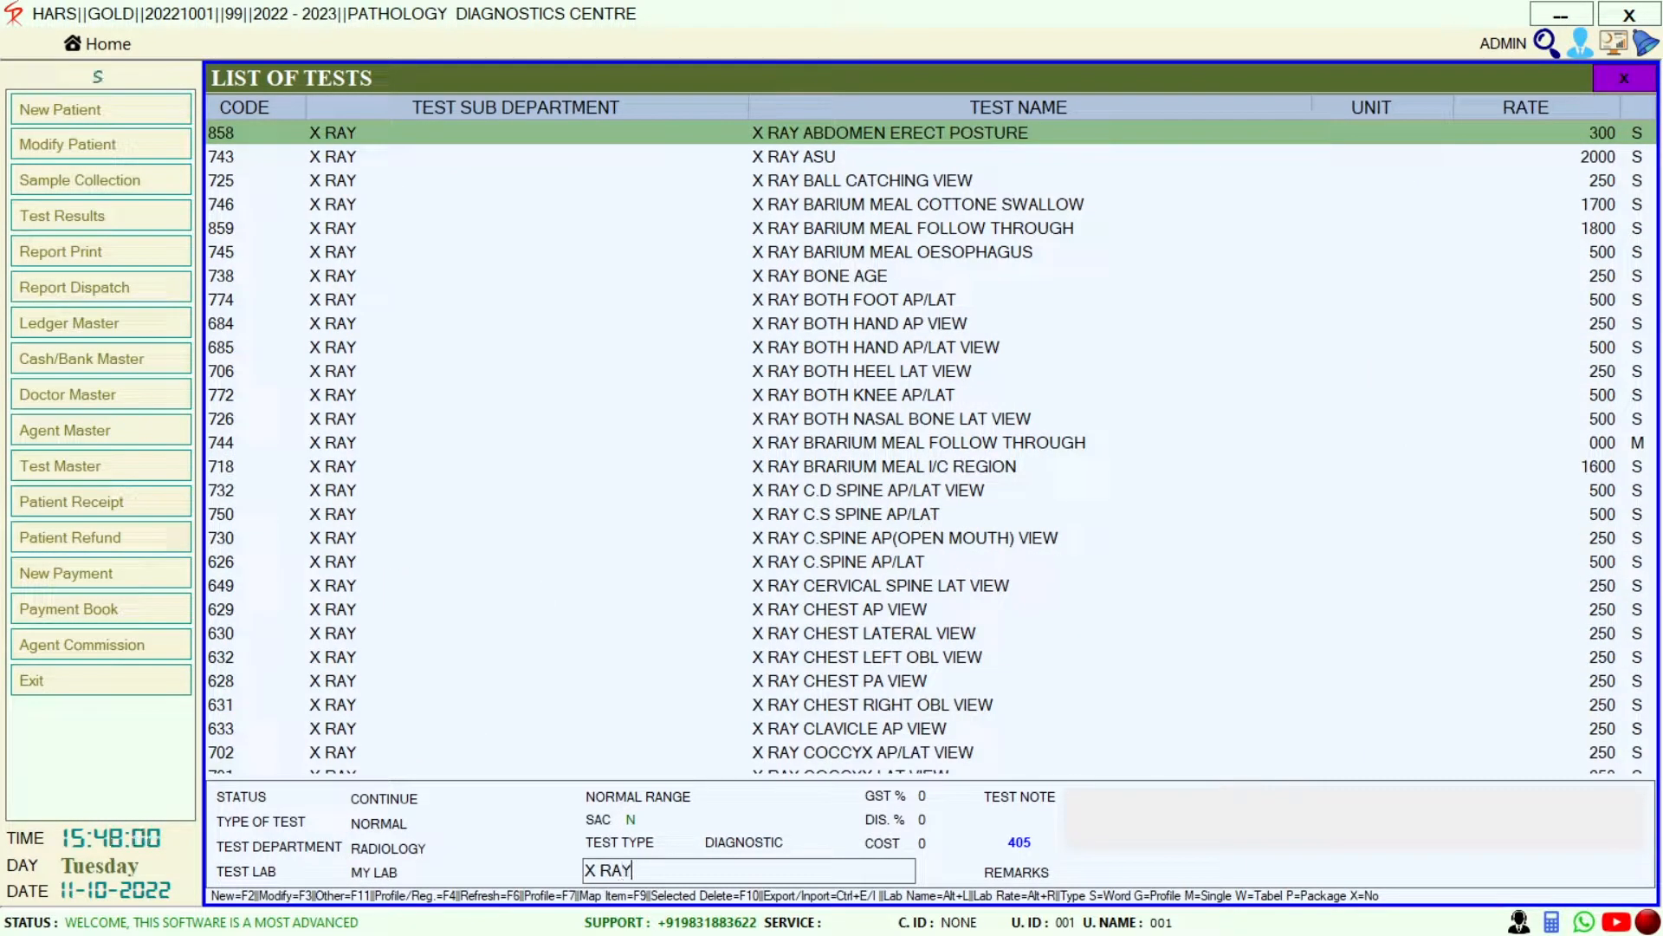
key(Down)
key(Down)
key(Down)
key(Down)
key(Down)
key(Down)
key(Down)
key(Down)
key(Down)
key(Down)
key(Down)
key(Down)
key(Down)
key(Down)
key(Down)
key(Down)
key(Down)
key(Down)
key(Down)
key(Down)
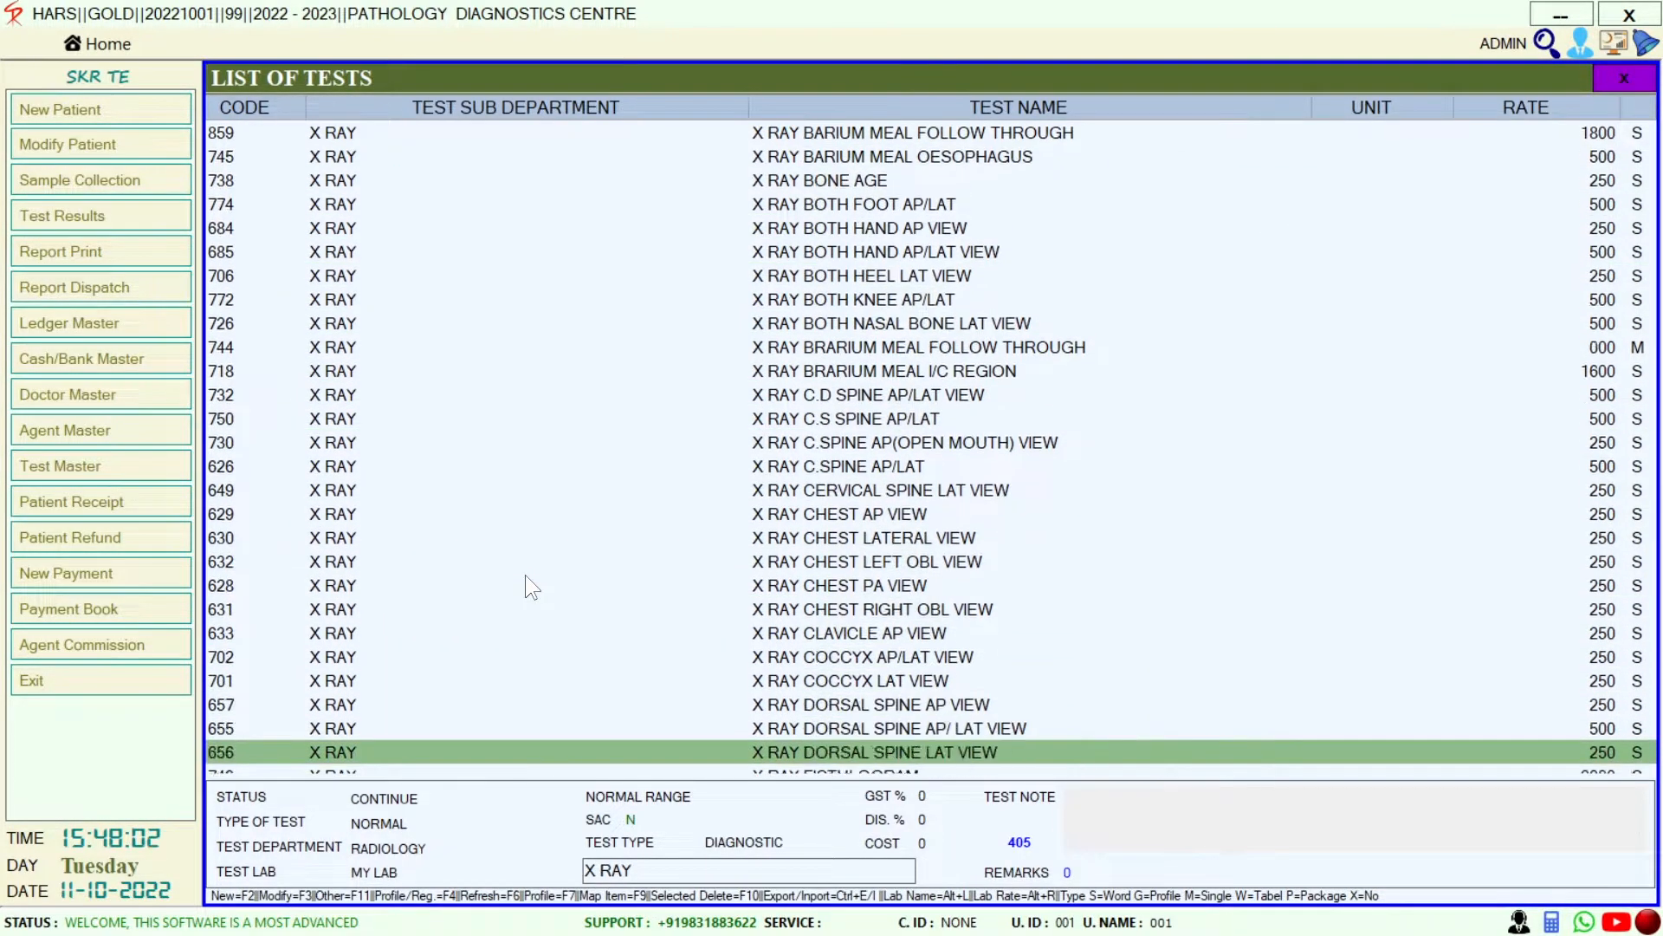
key(Down)
key(Down)
key(Down)
key(Down)
key(Down)
key(Down)
key(Down)
key(Down)
key(BackSpace)
key(BackSpace)
key(BackSpace)
key(BackSpace)
key(BackSpace)
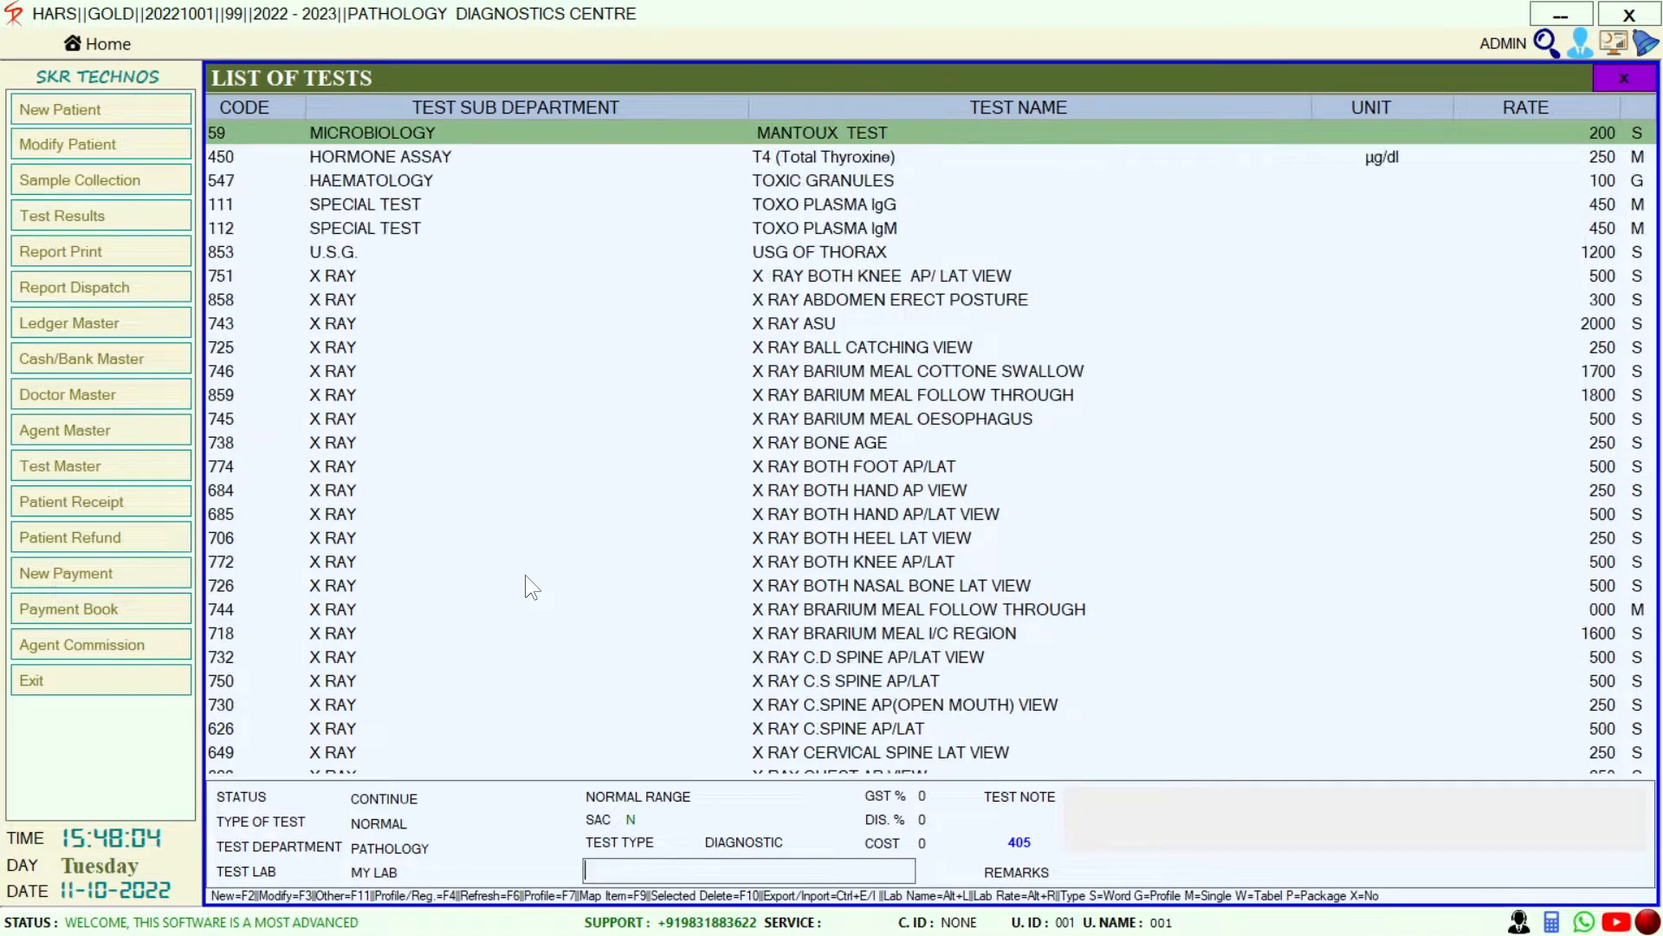
text(USG)
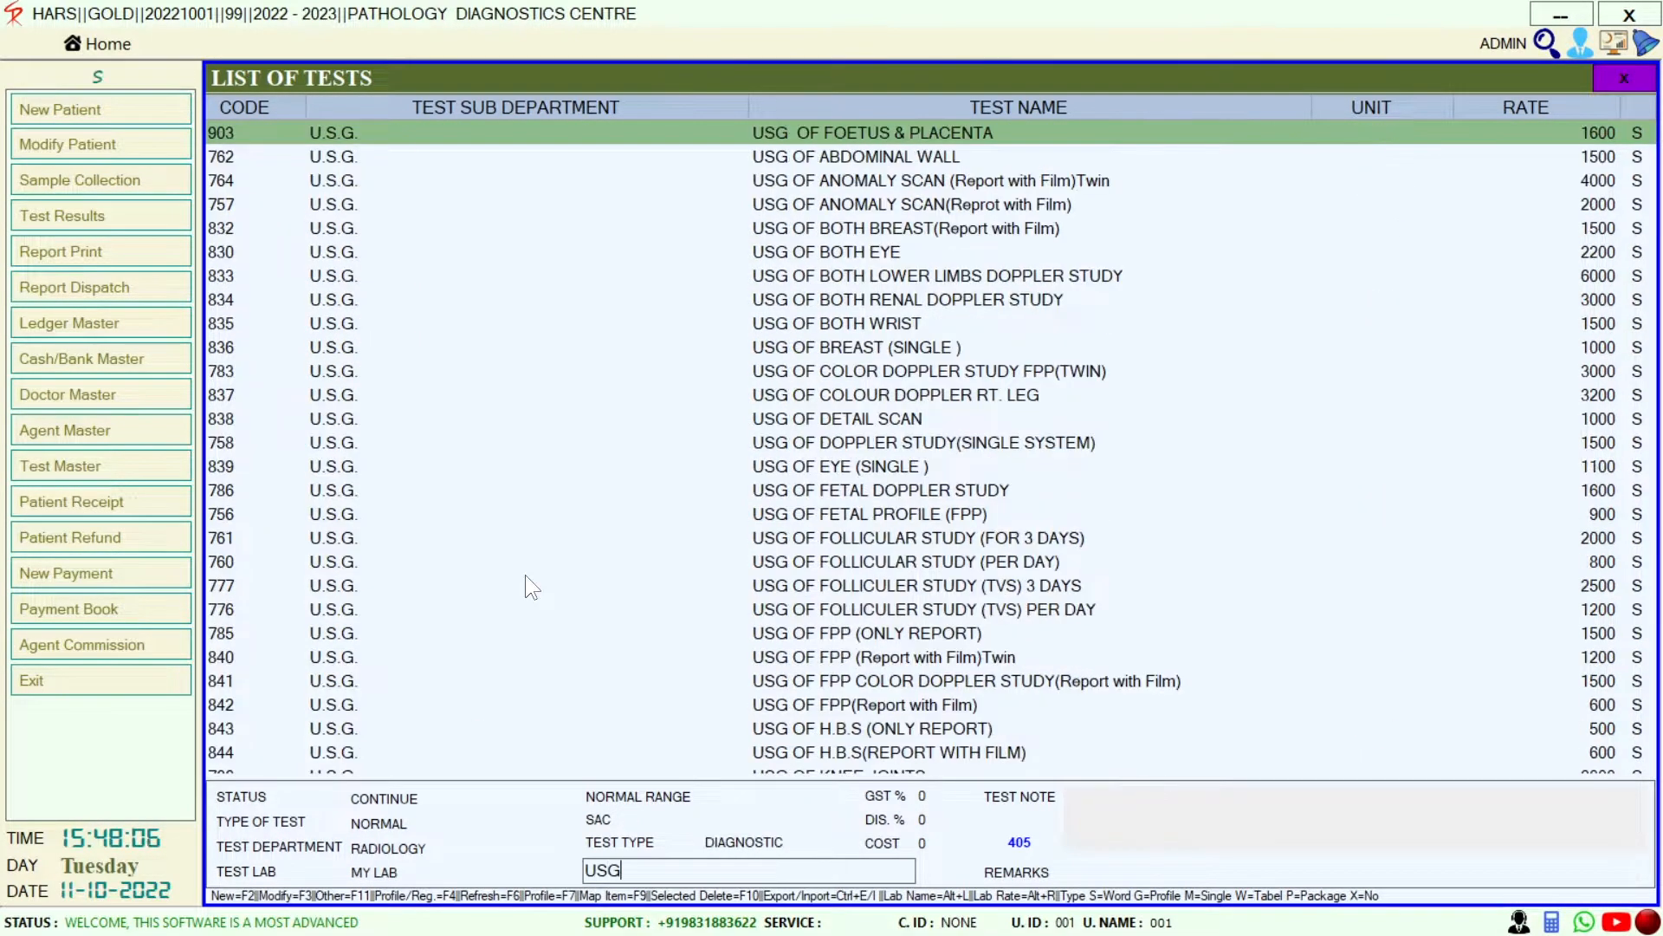
key(Down)
key(Down)
key(Down)
key(Down)
key(Down)
key(Down)
key(Down)
key(Down)
key(Down)
key(Down)
key(Down)
key(Down)
key(Down)
key(Down)
key(Down)
key(Down)
key(Down)
key(Down)
key(Down)
key(Down)
key(Down)
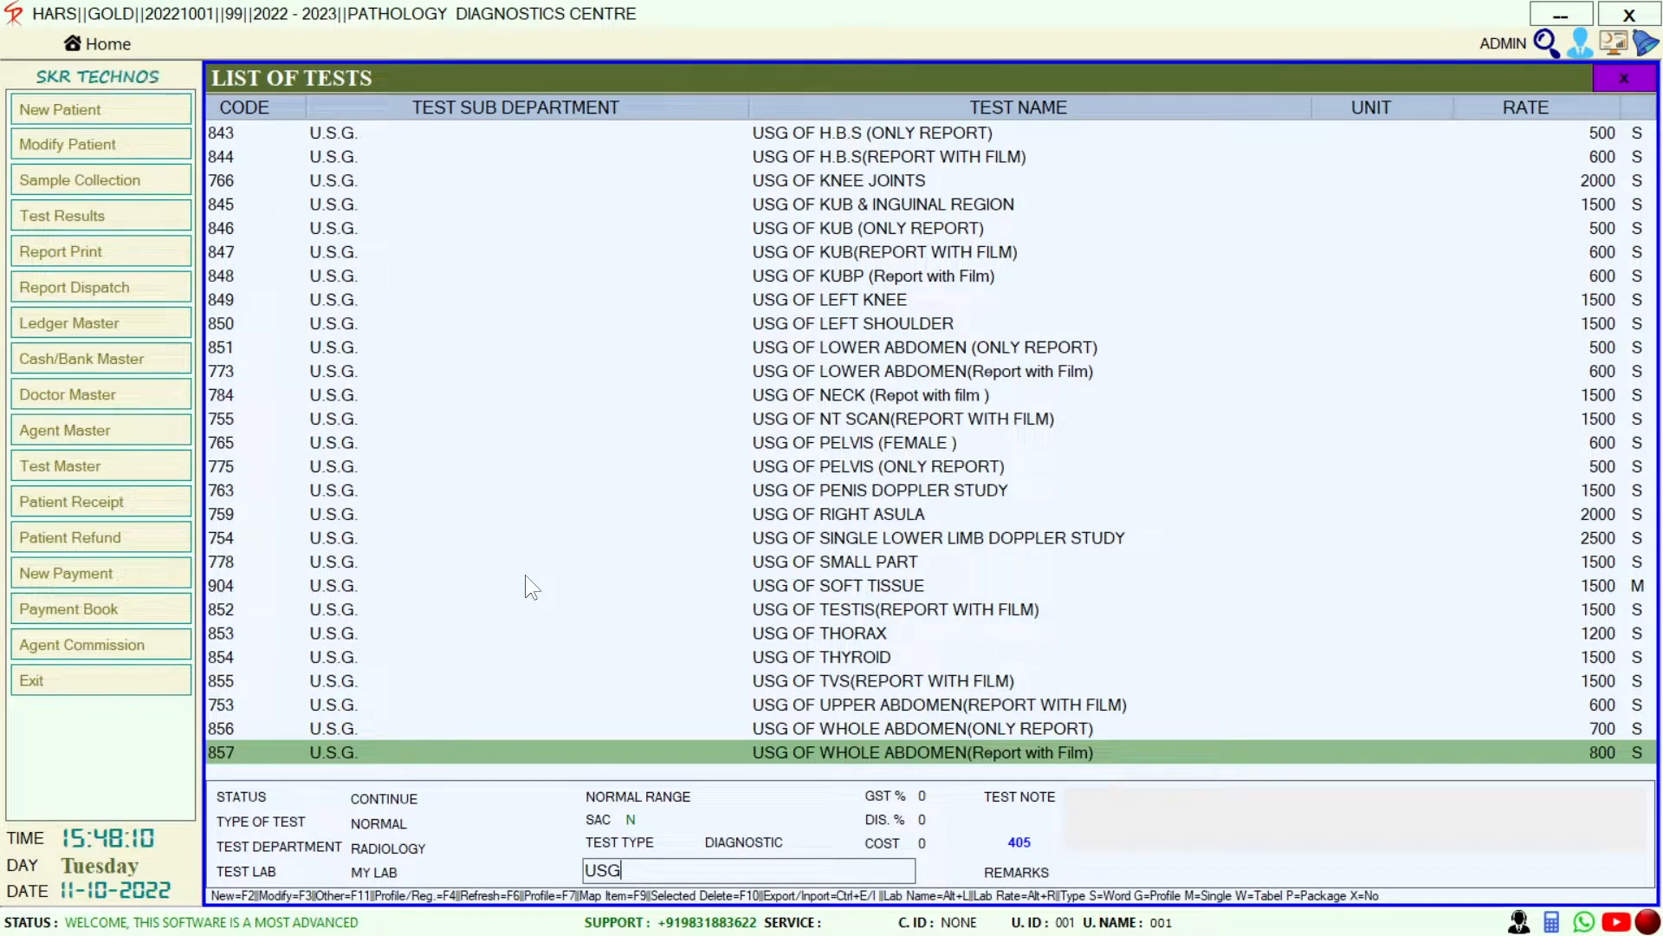
key(BackSpace)
key(BackSpace)
key(BackSpace)
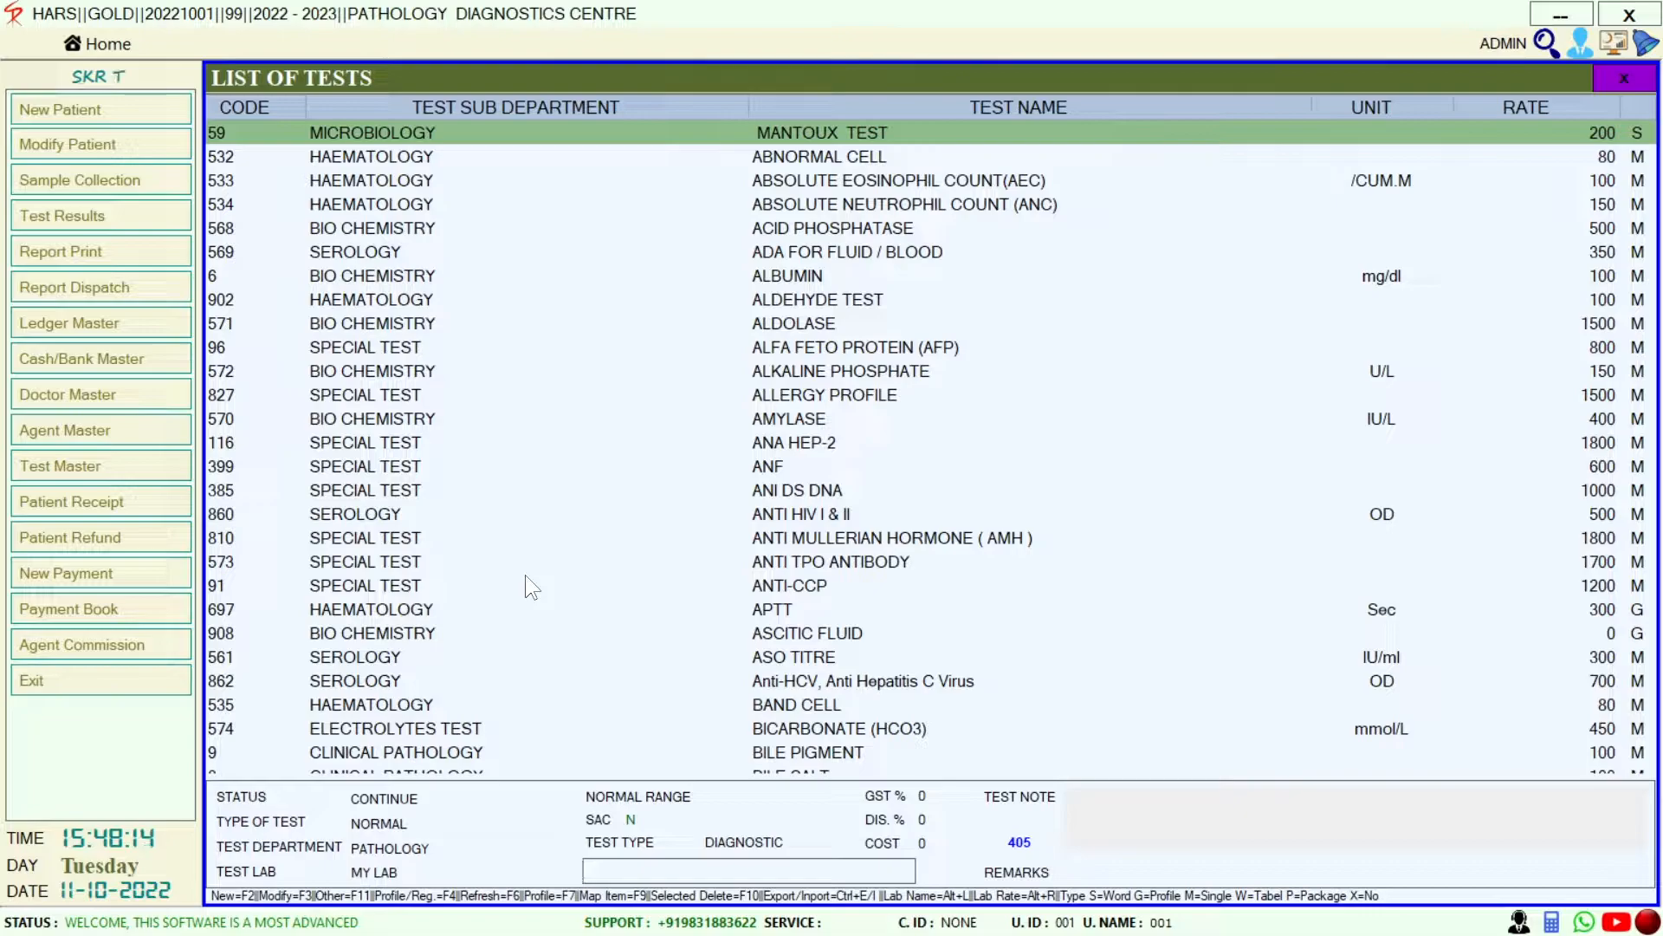
Add the BLOOD GROUP (60) and COMPLETE BLOOD COUNT (CBC) (200) tests
text(BL)
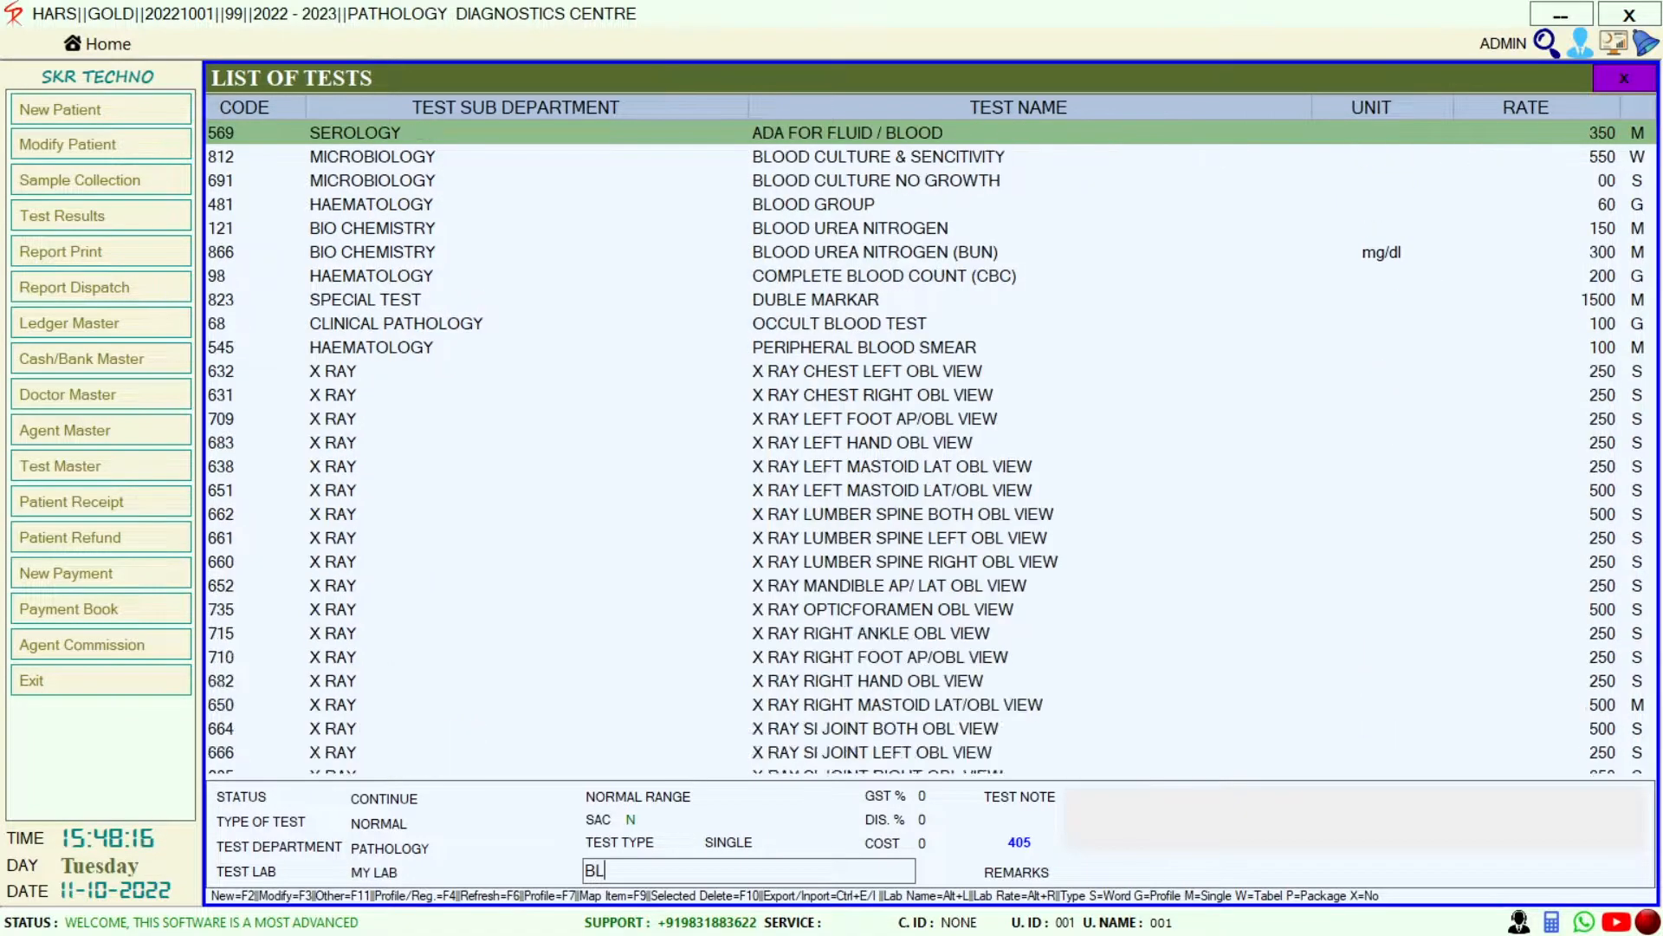
text(OOD)
key(Down)
key(Down)
key(Down)
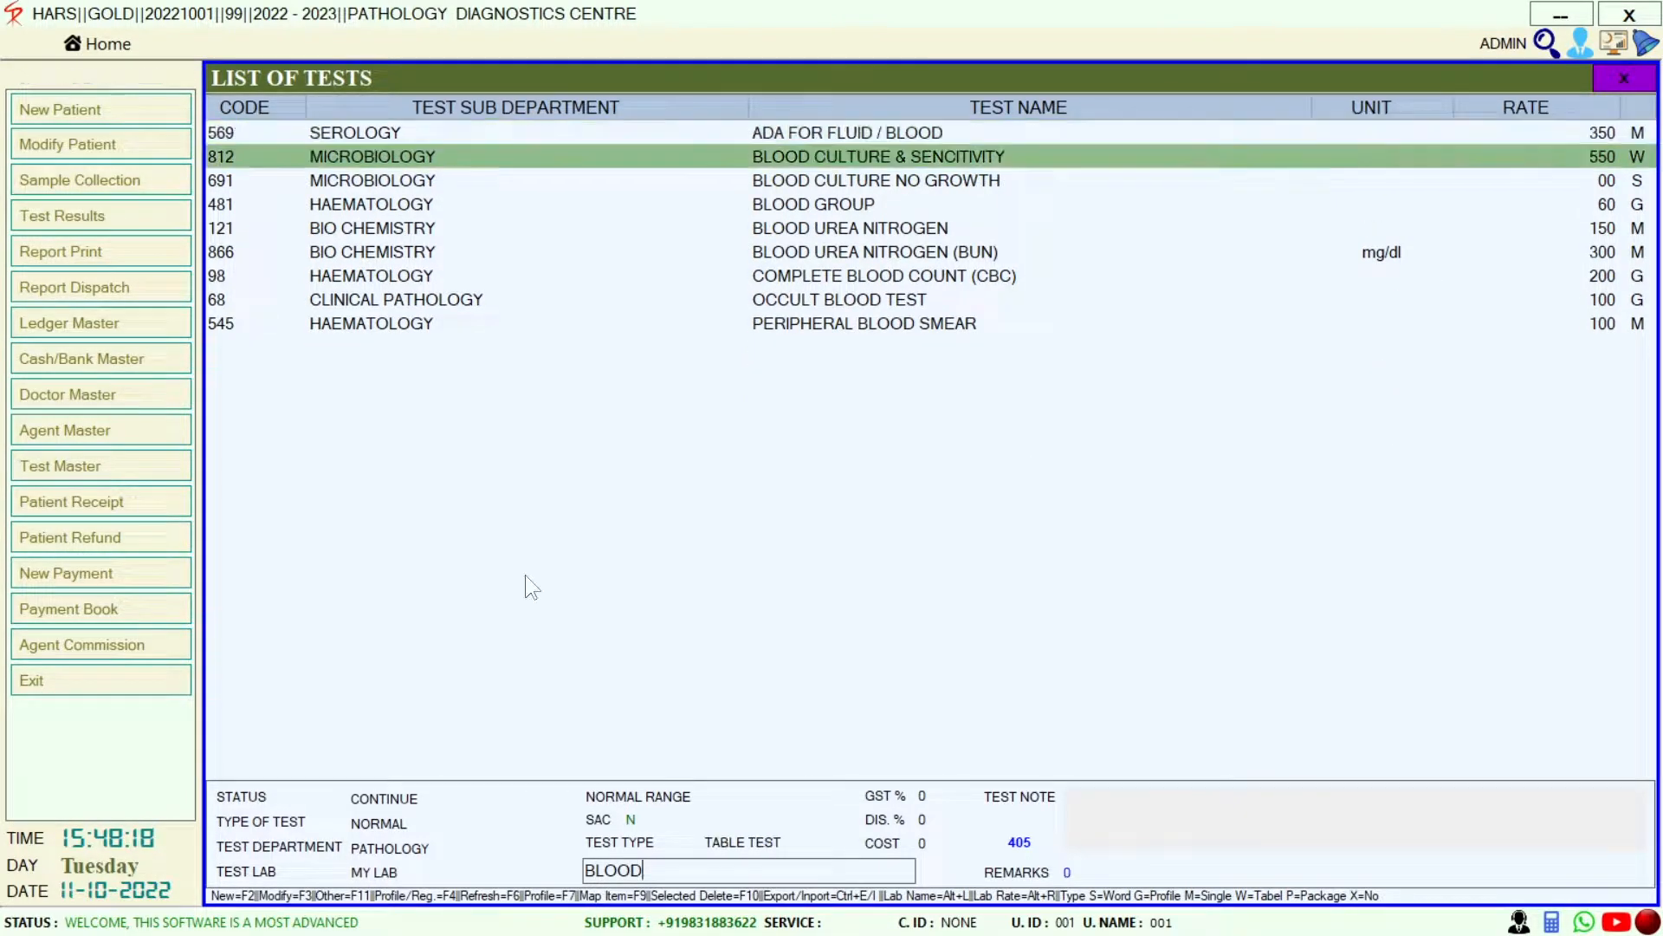
key(Return)
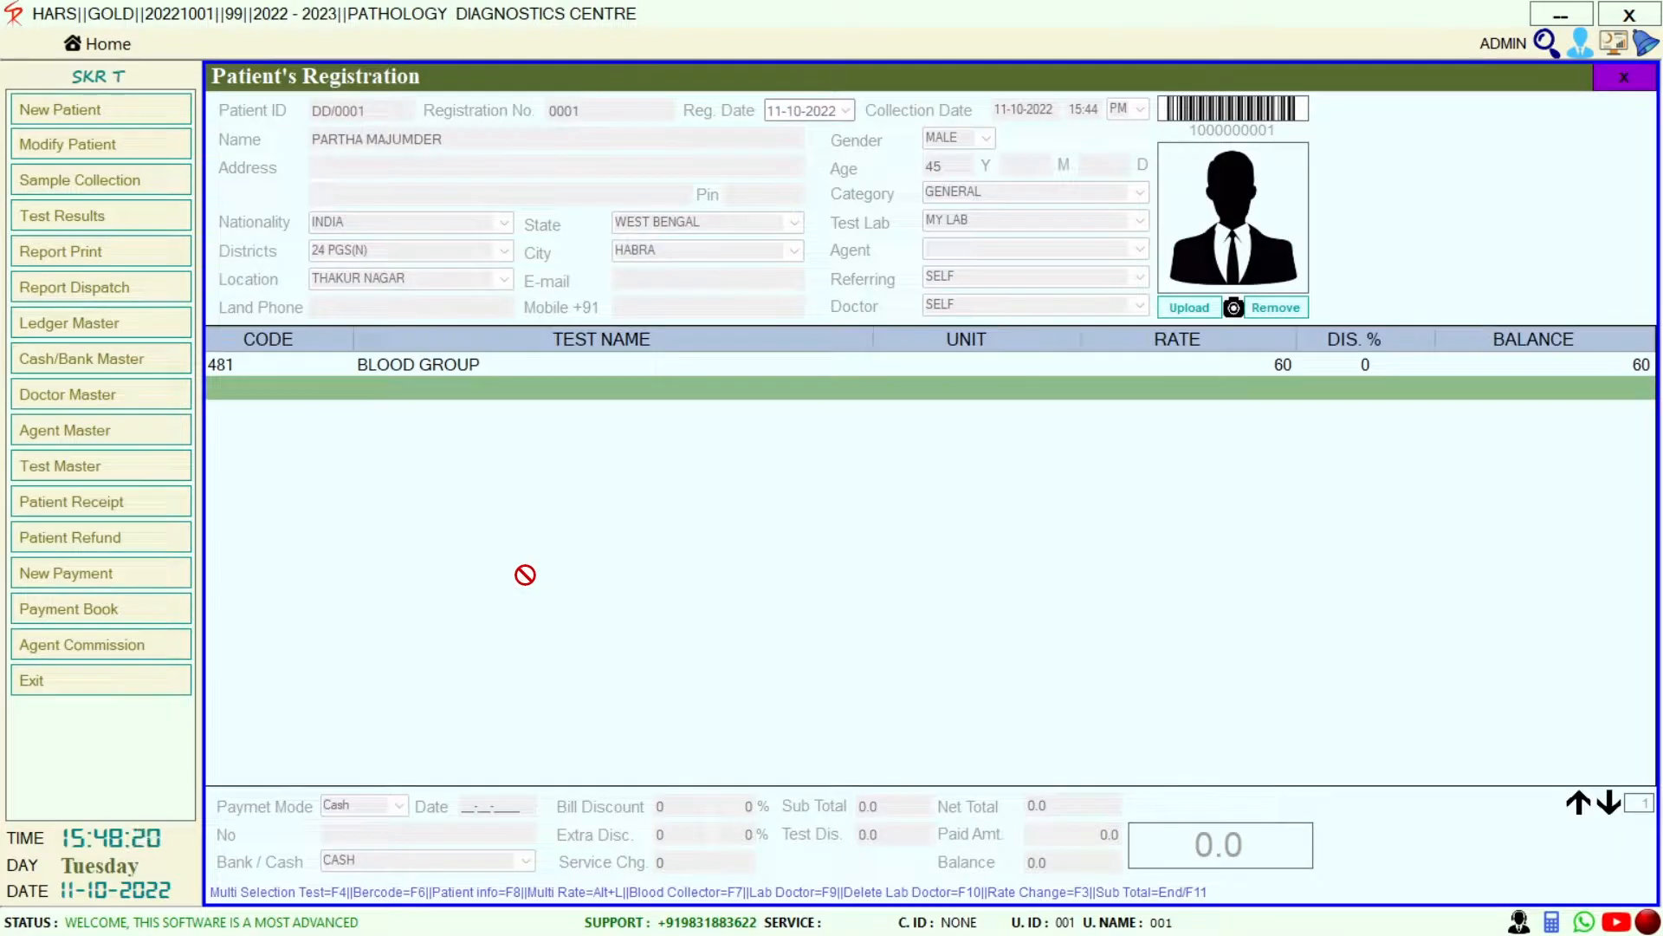
key(Return)
text(CBC)
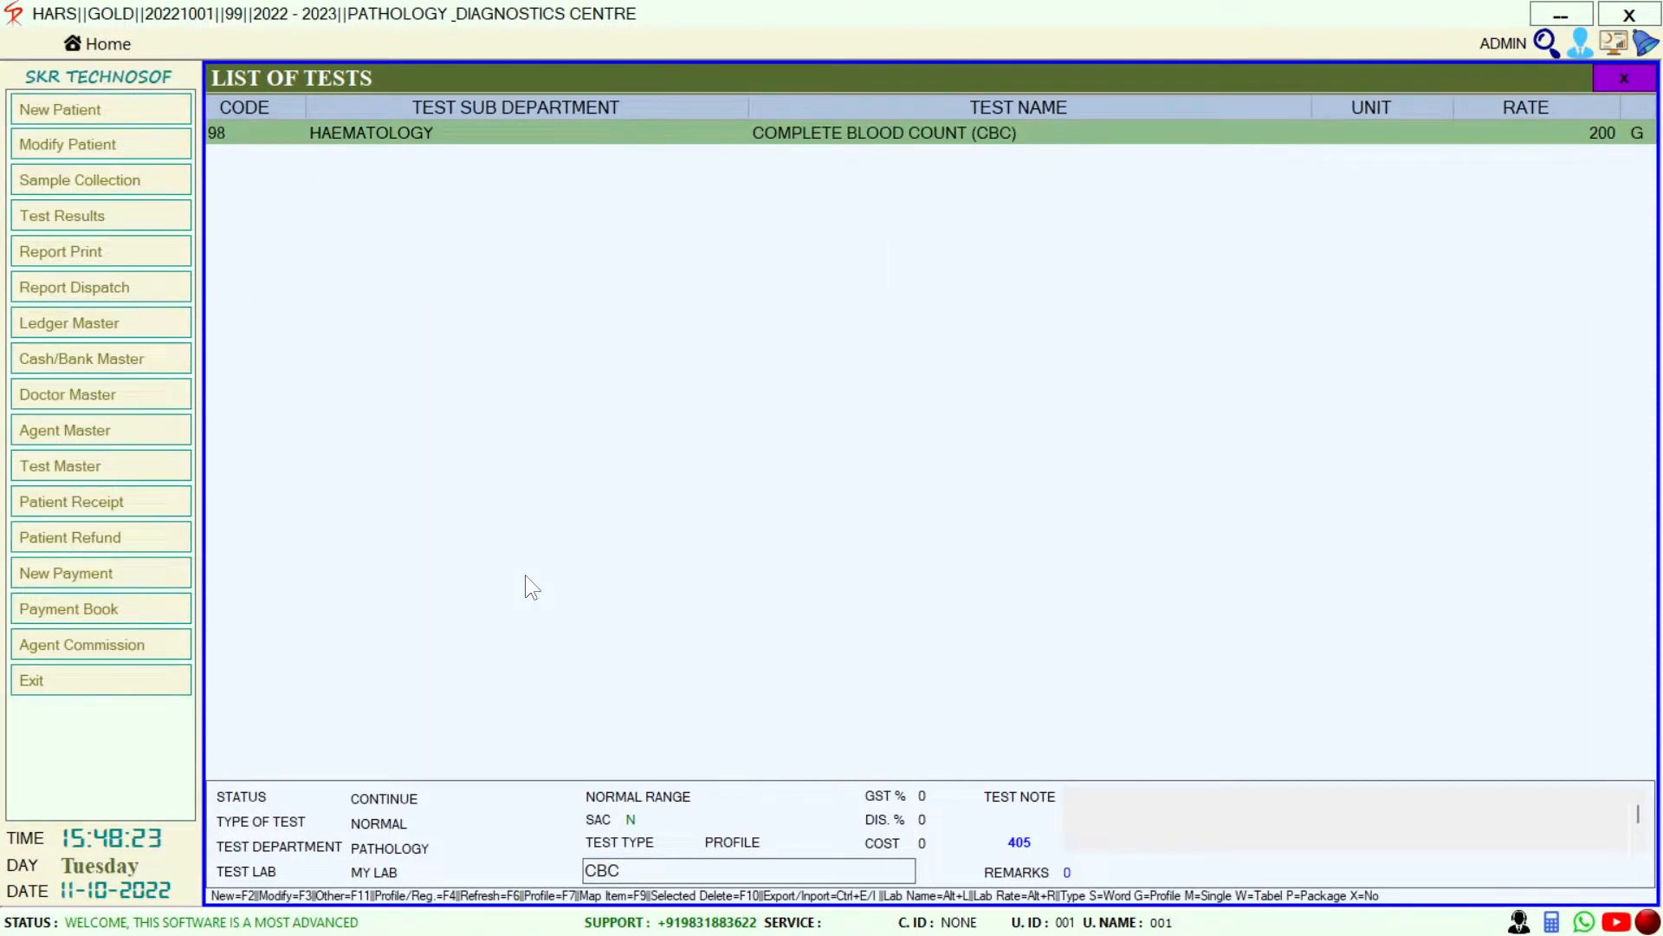
key(Return)
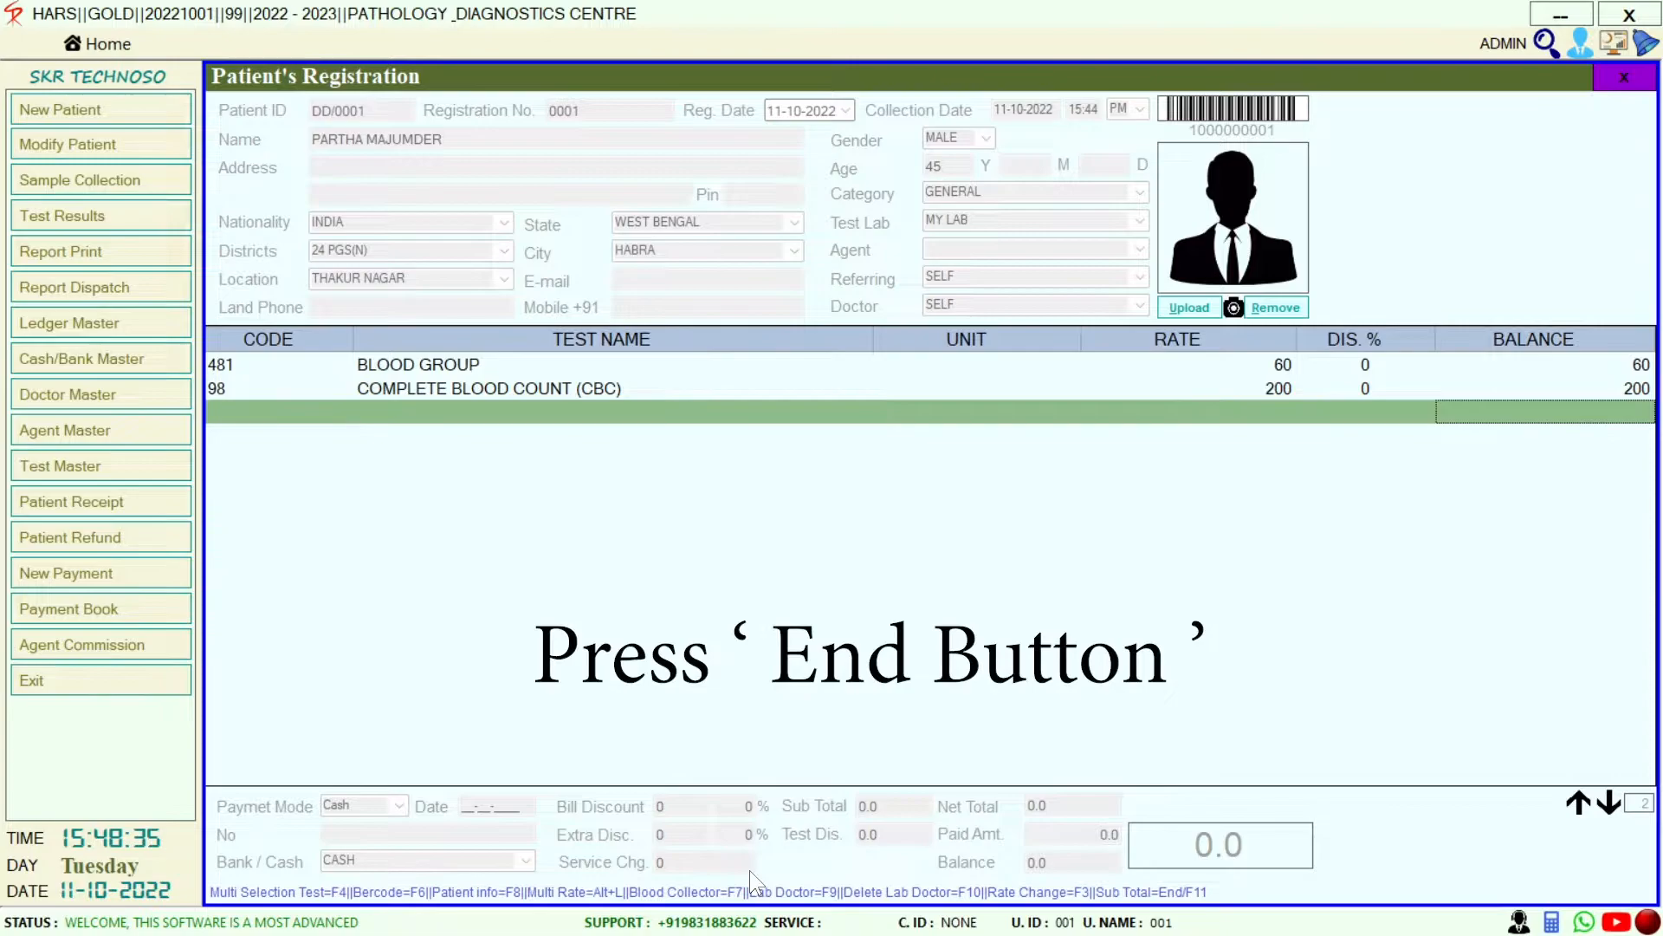
Total the bill at 260, record 60 paid in CASH with no discount, and save
key(End)
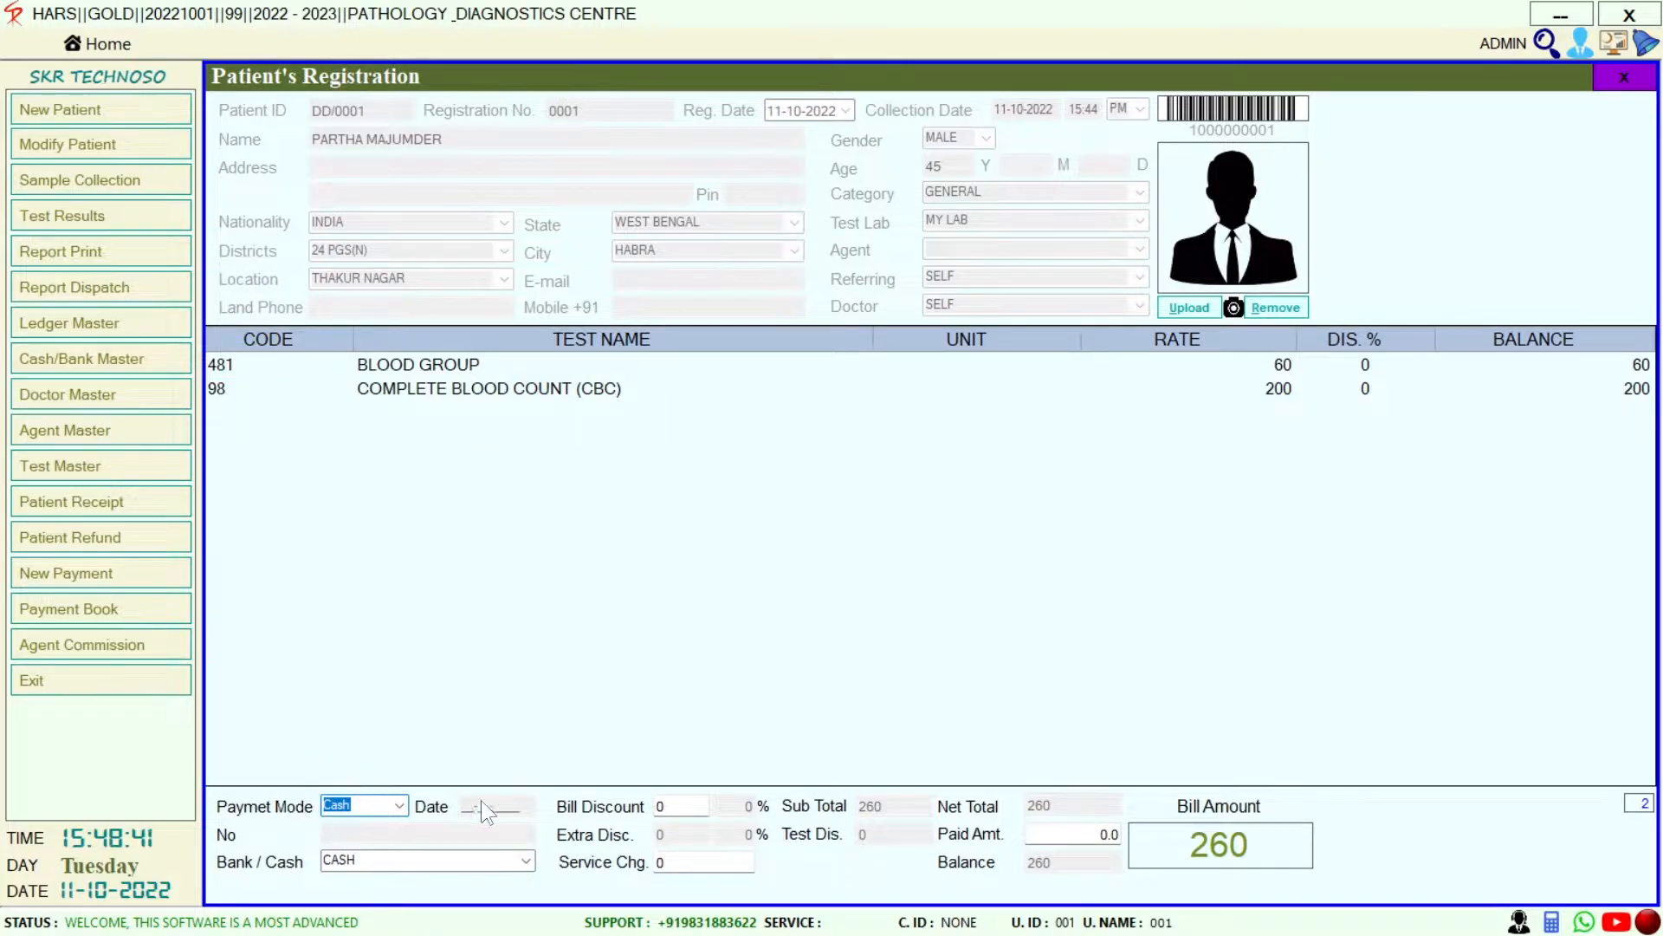
key(F4)
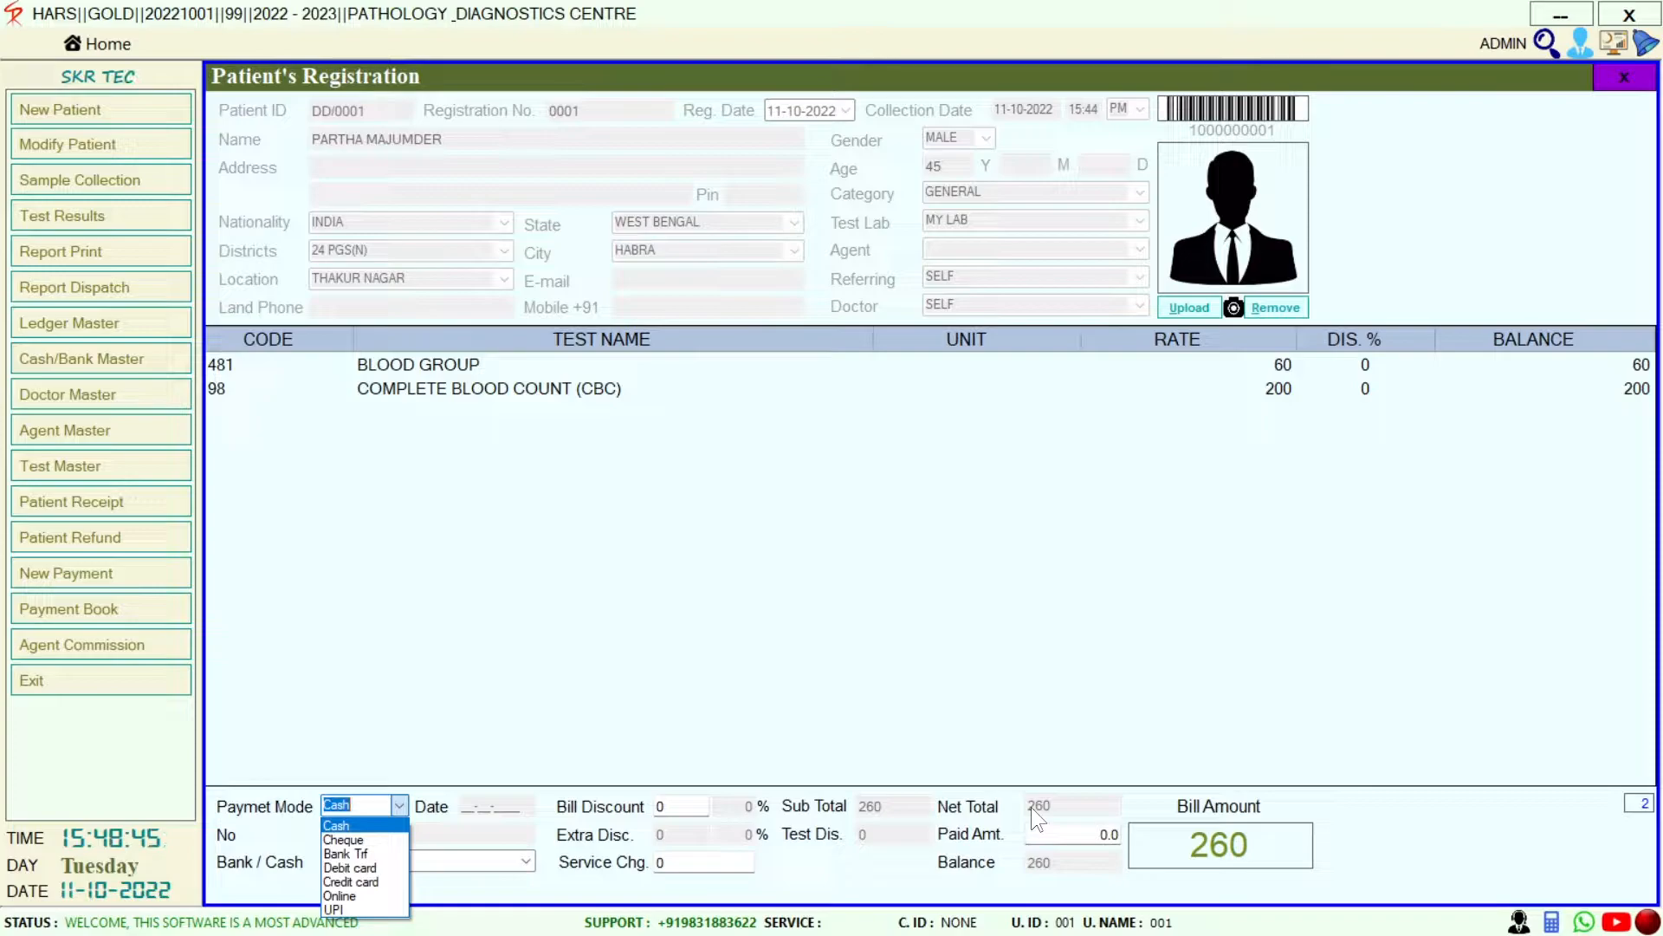
key(Return)
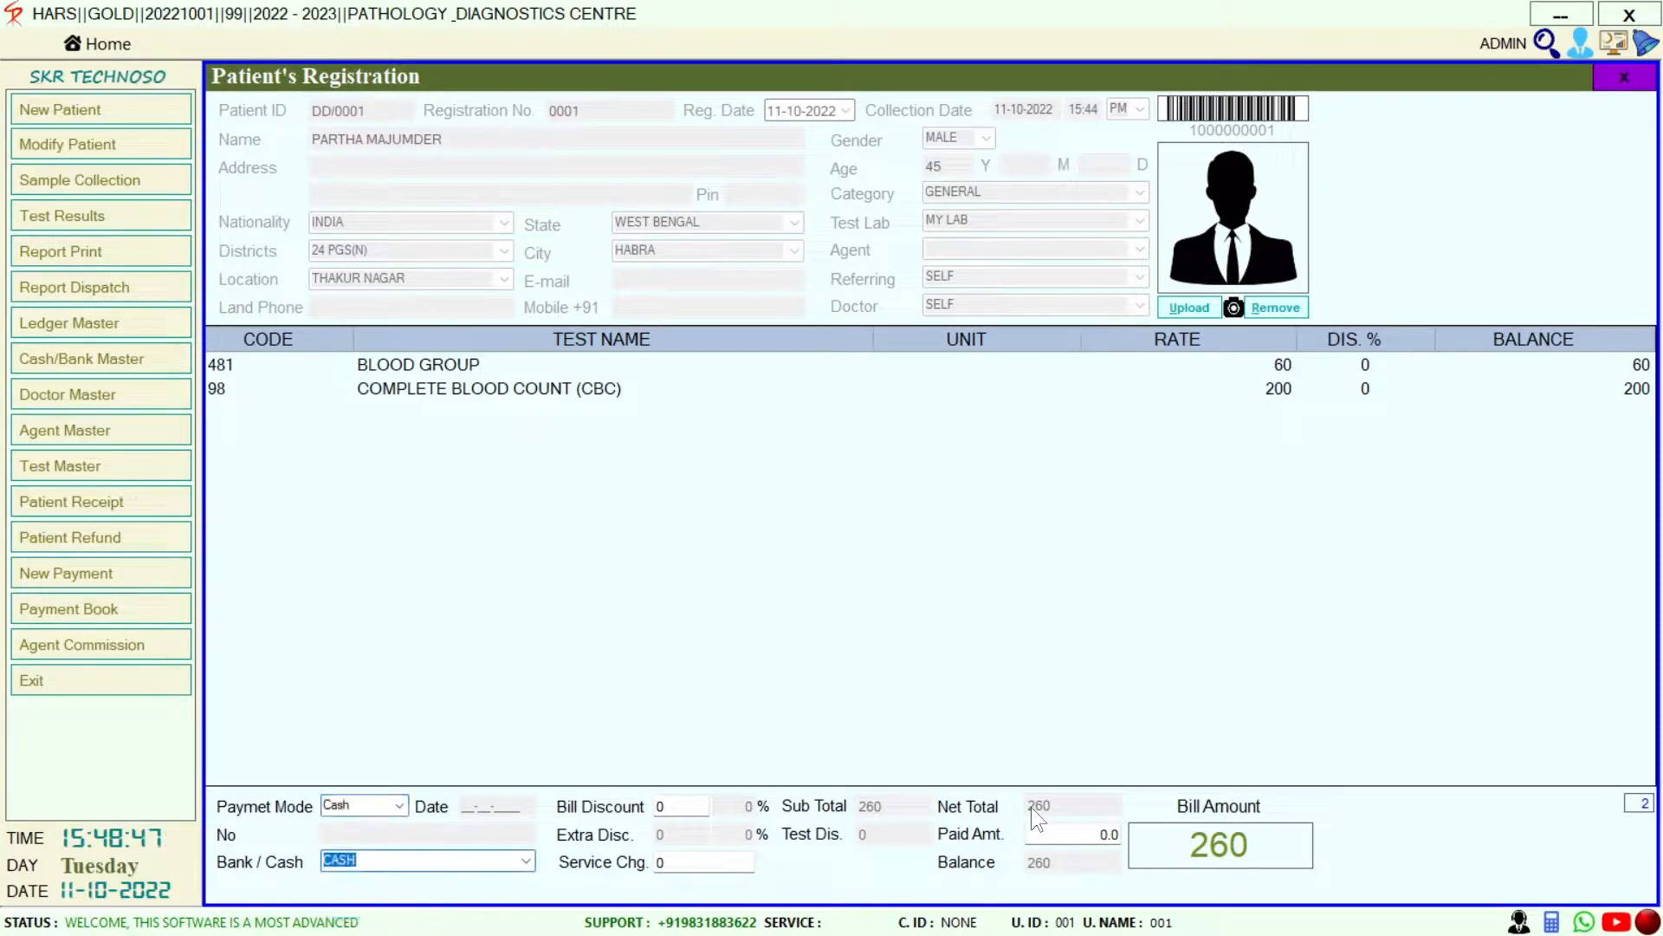
key(F4)
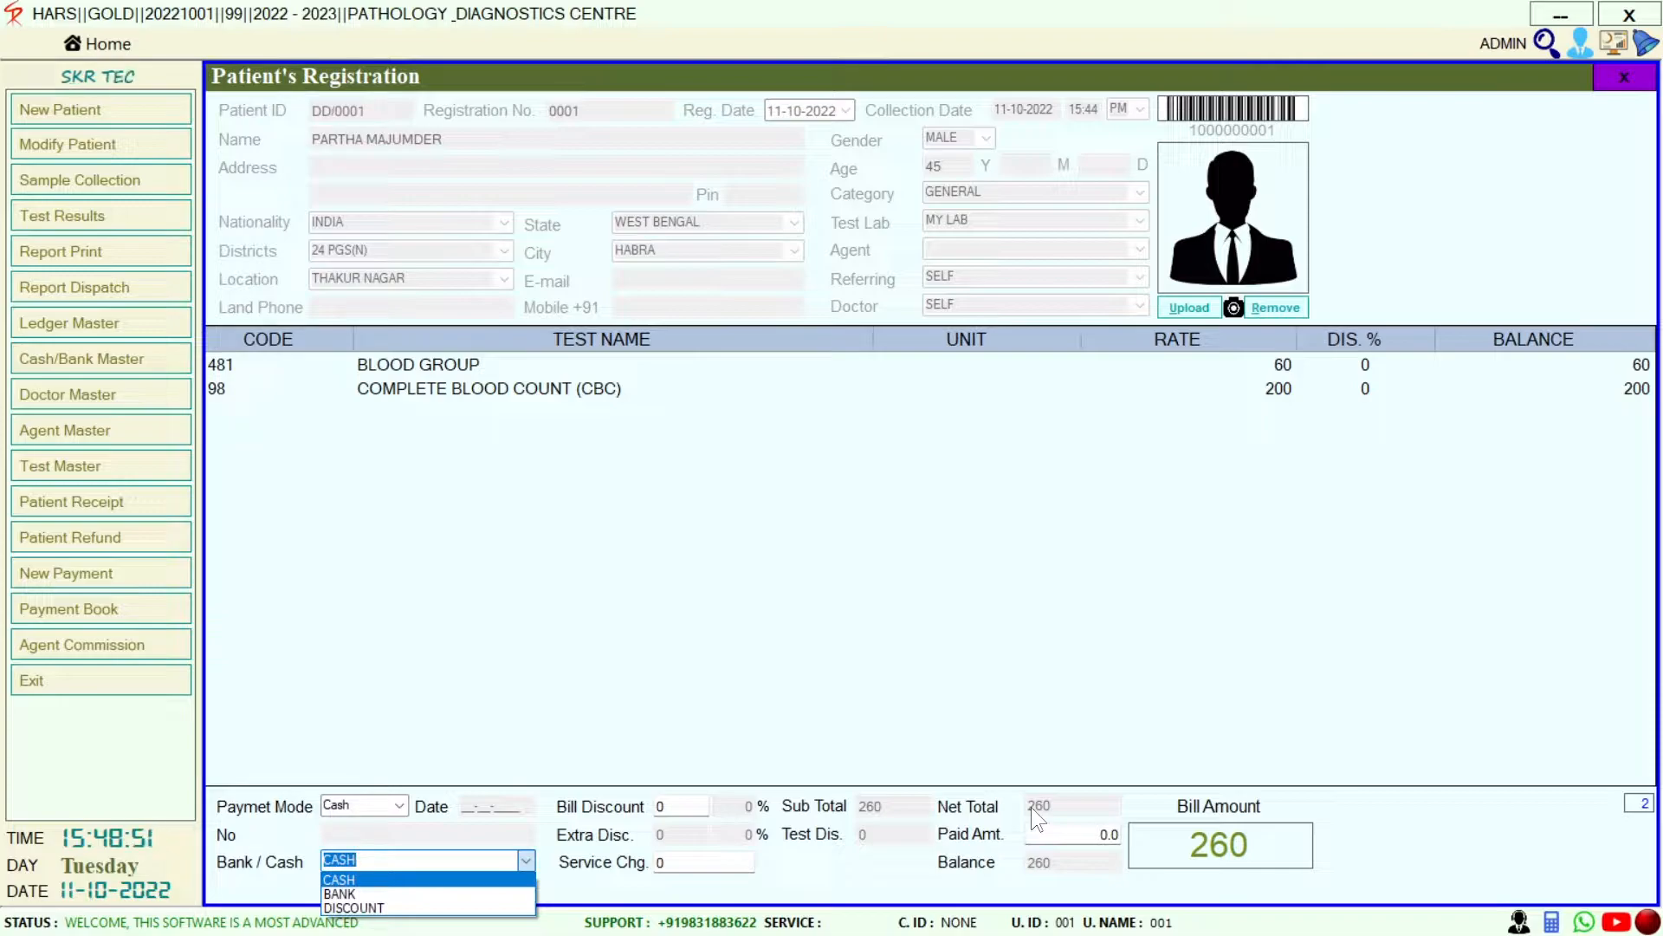
key(Return)
key(Return)
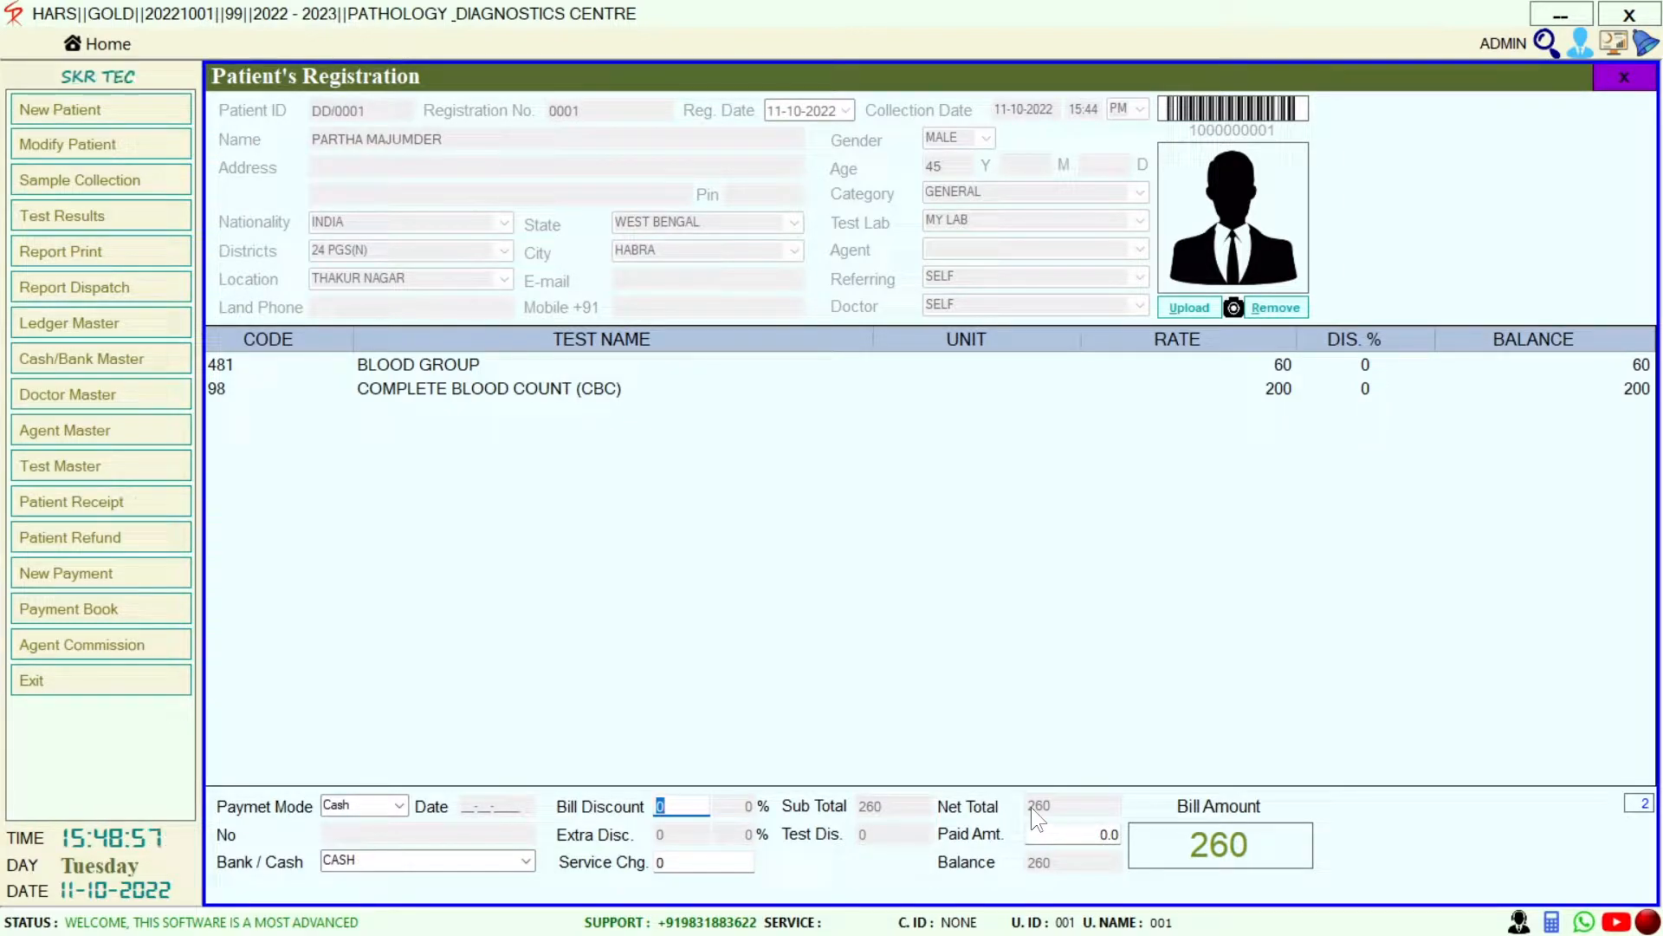
key(Return)
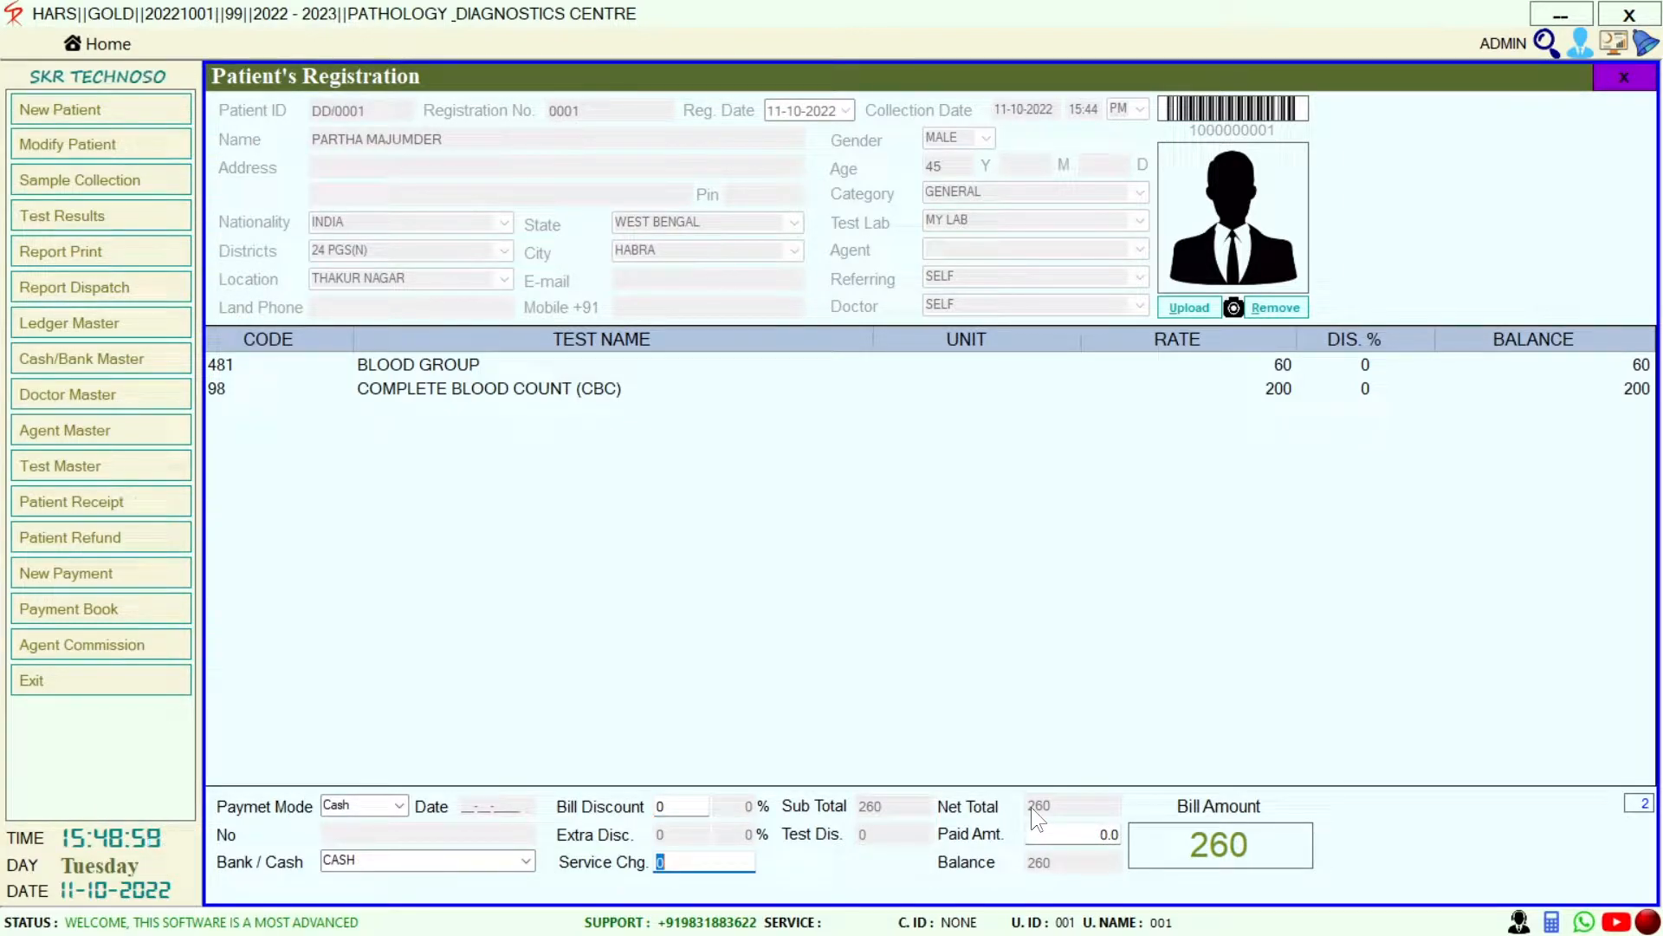
key(Return)
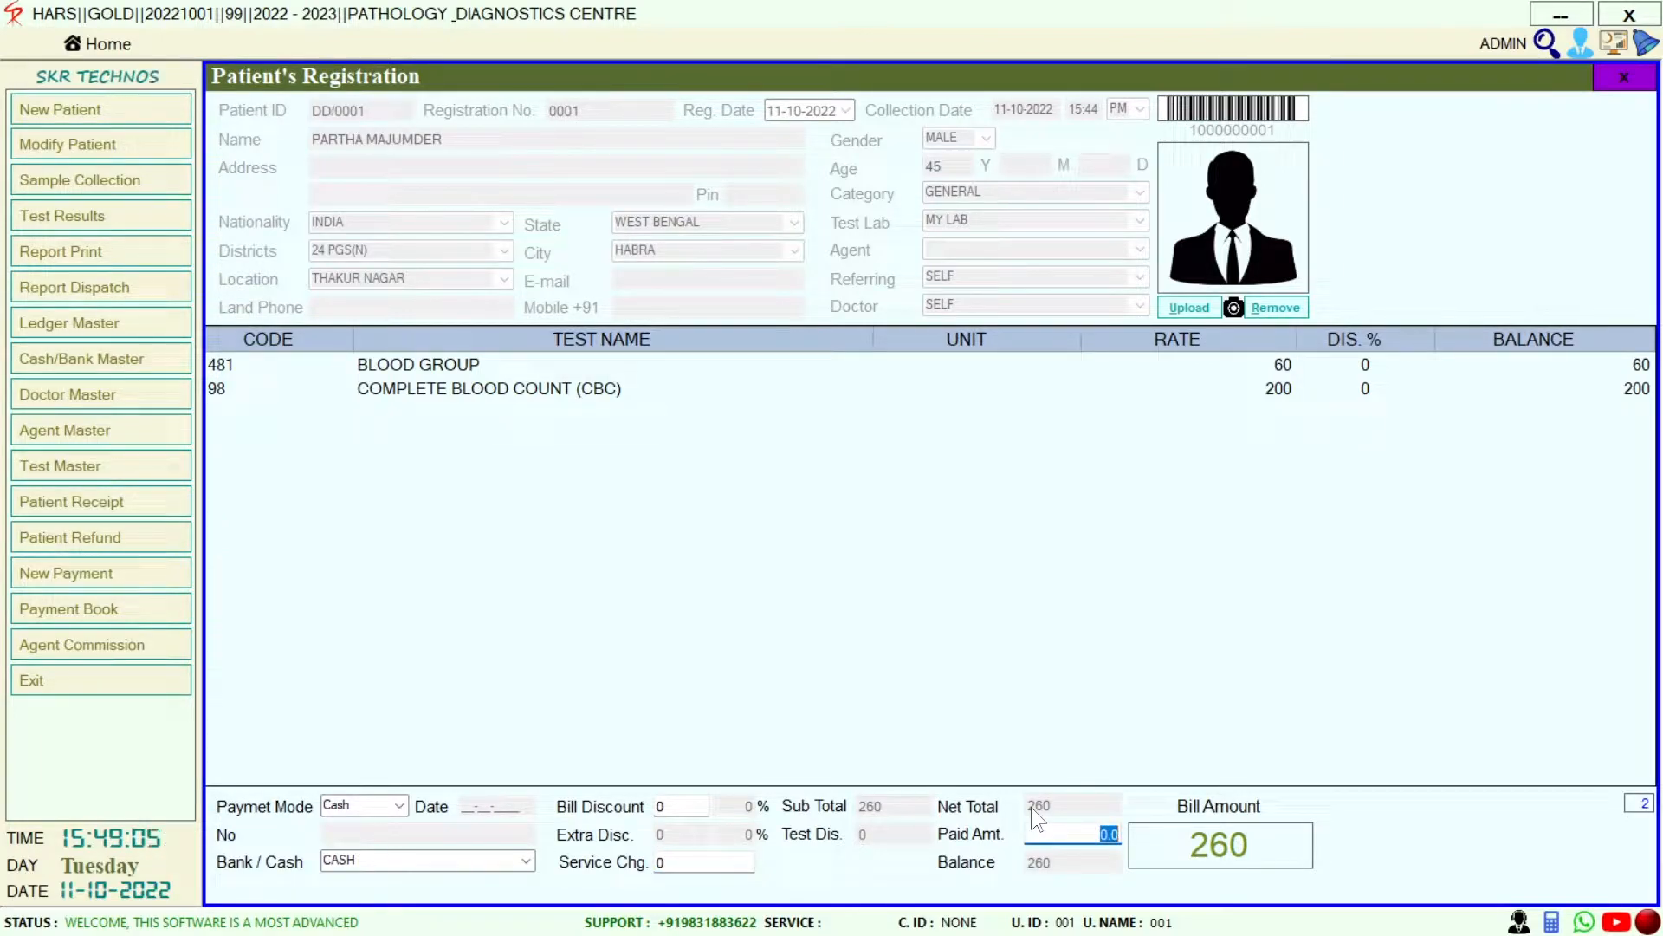
text(60)
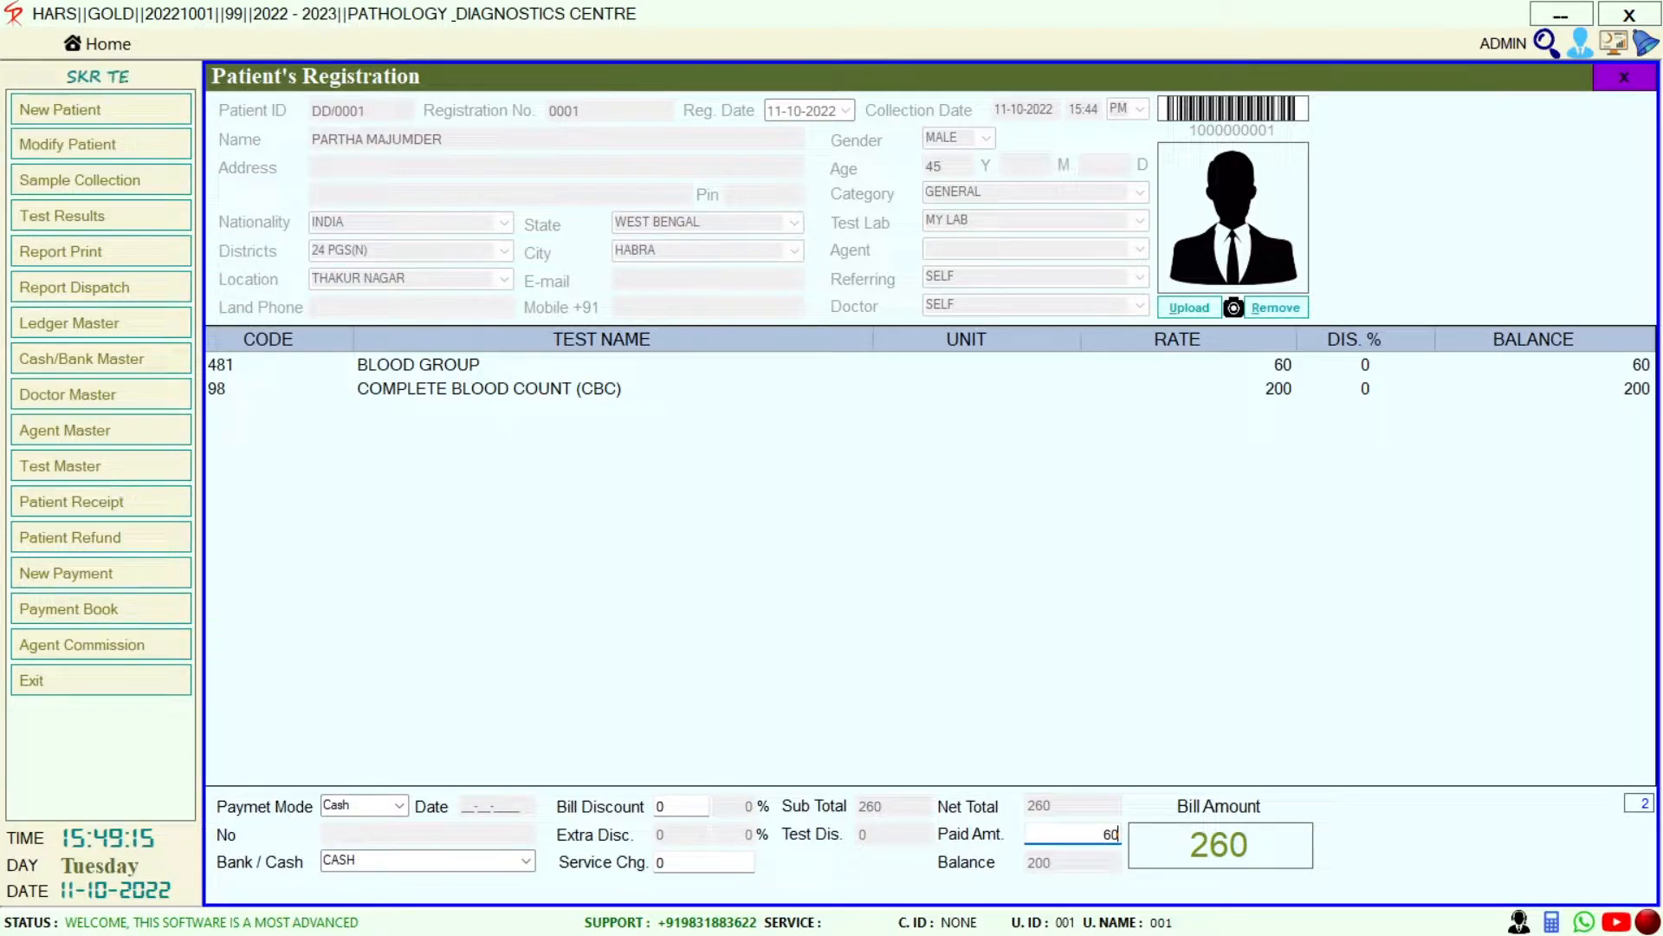
key(Return)
key(Return)
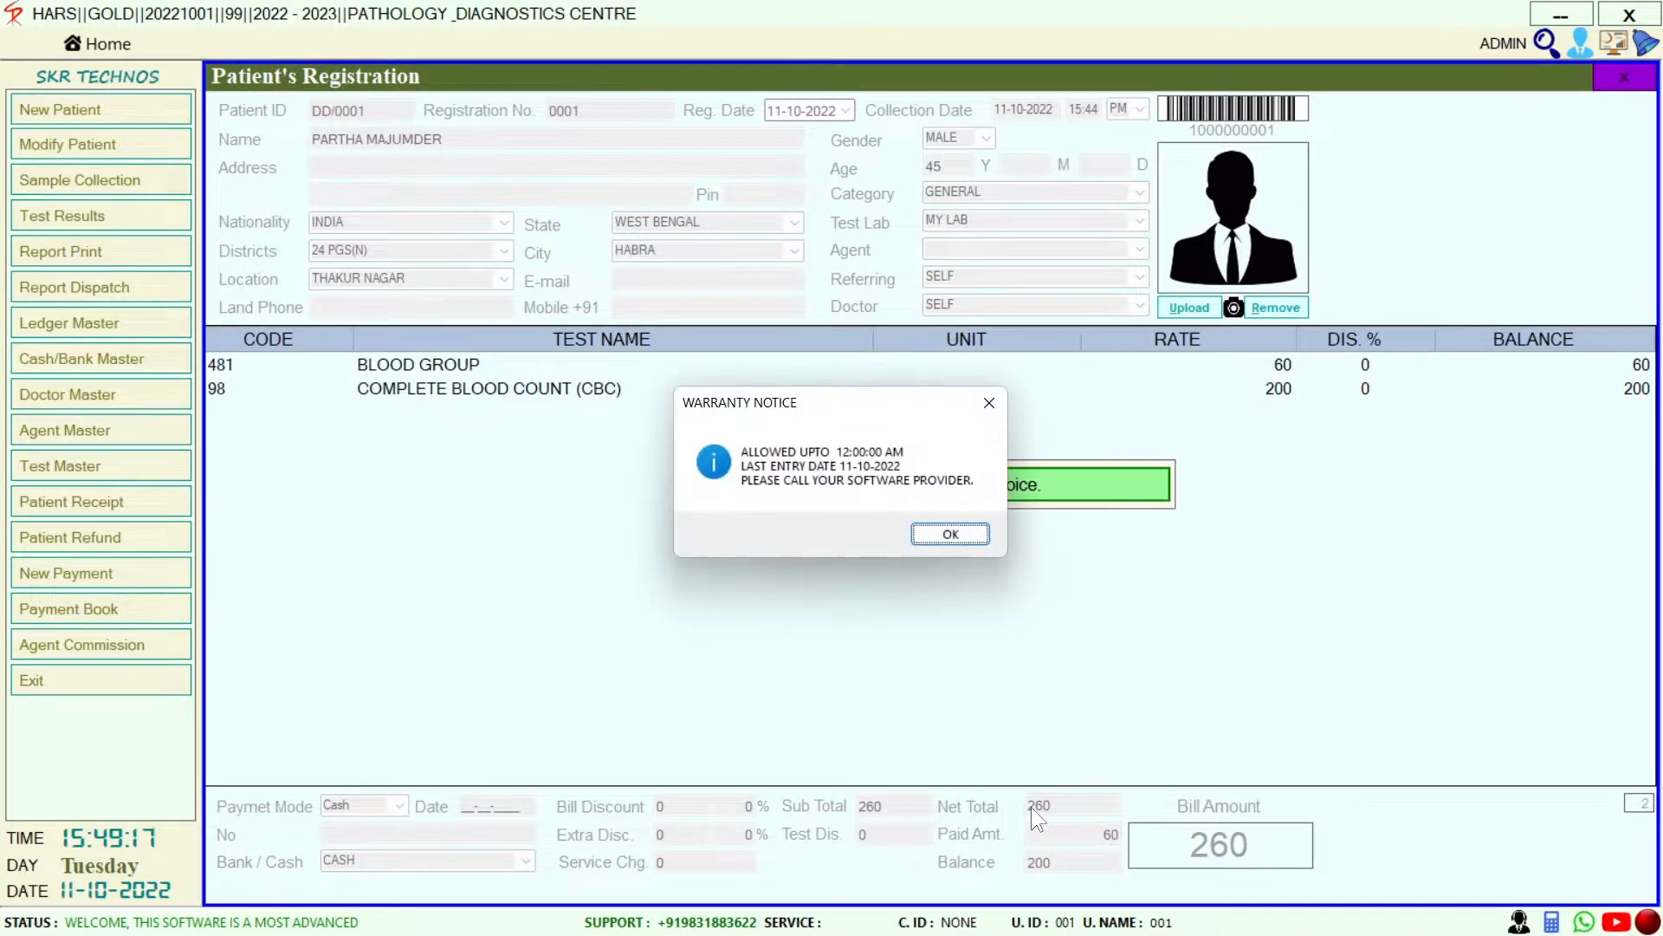
key(Return)
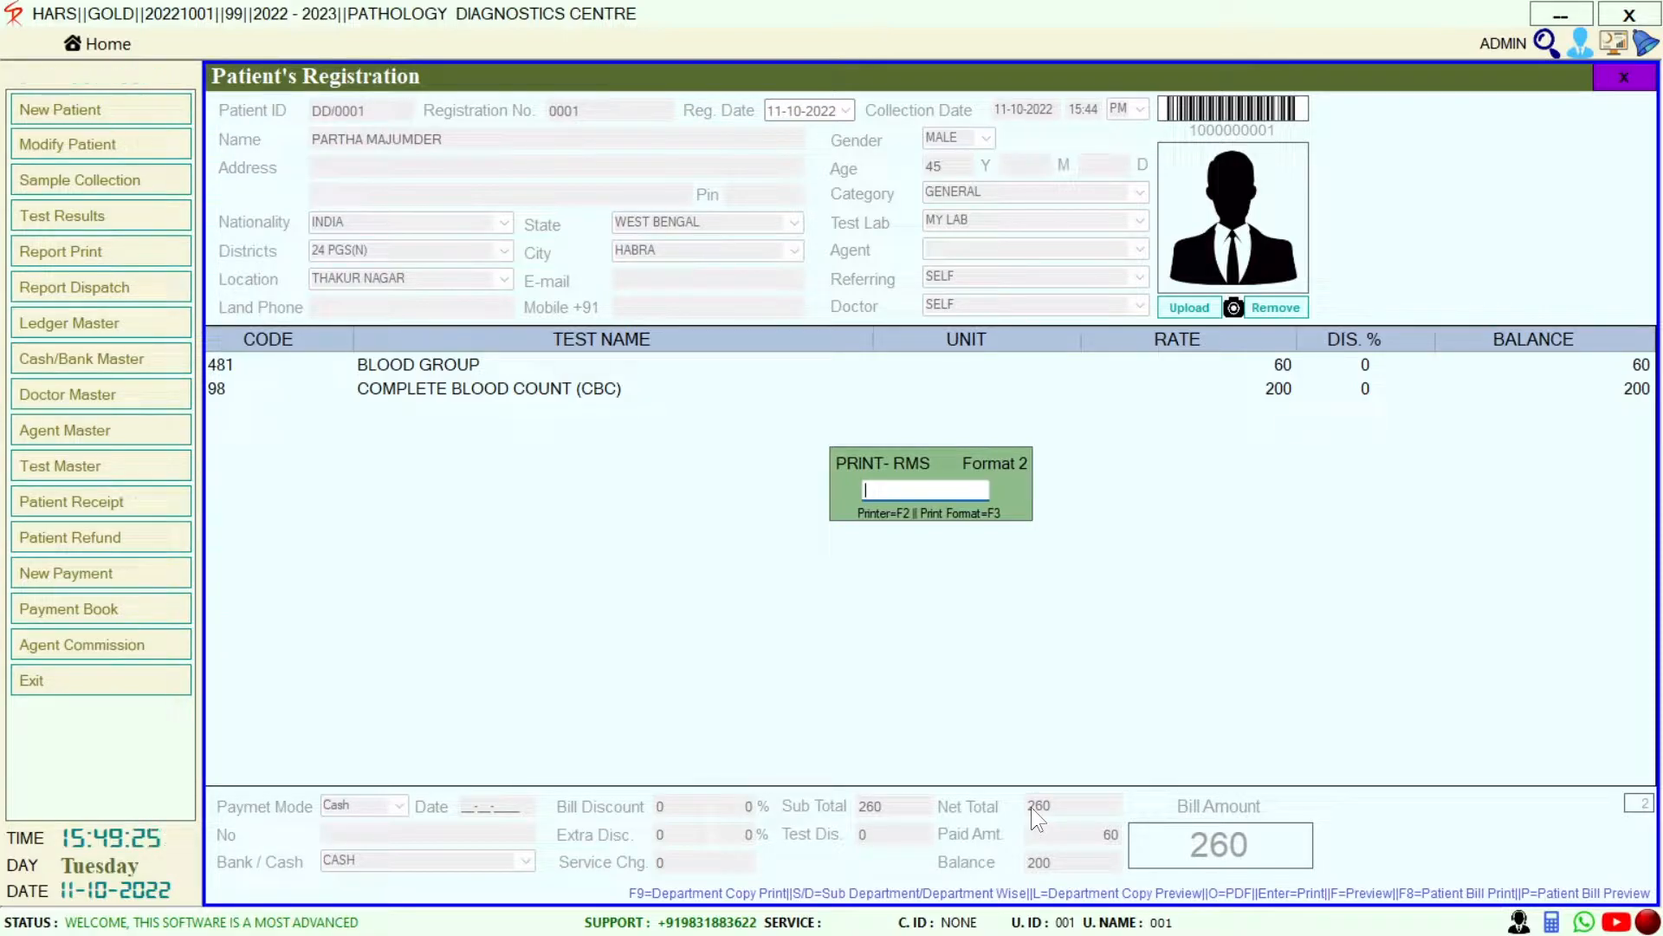
Preview the invoice showing both tests, total 260, advance 60 and due 200
key(f)
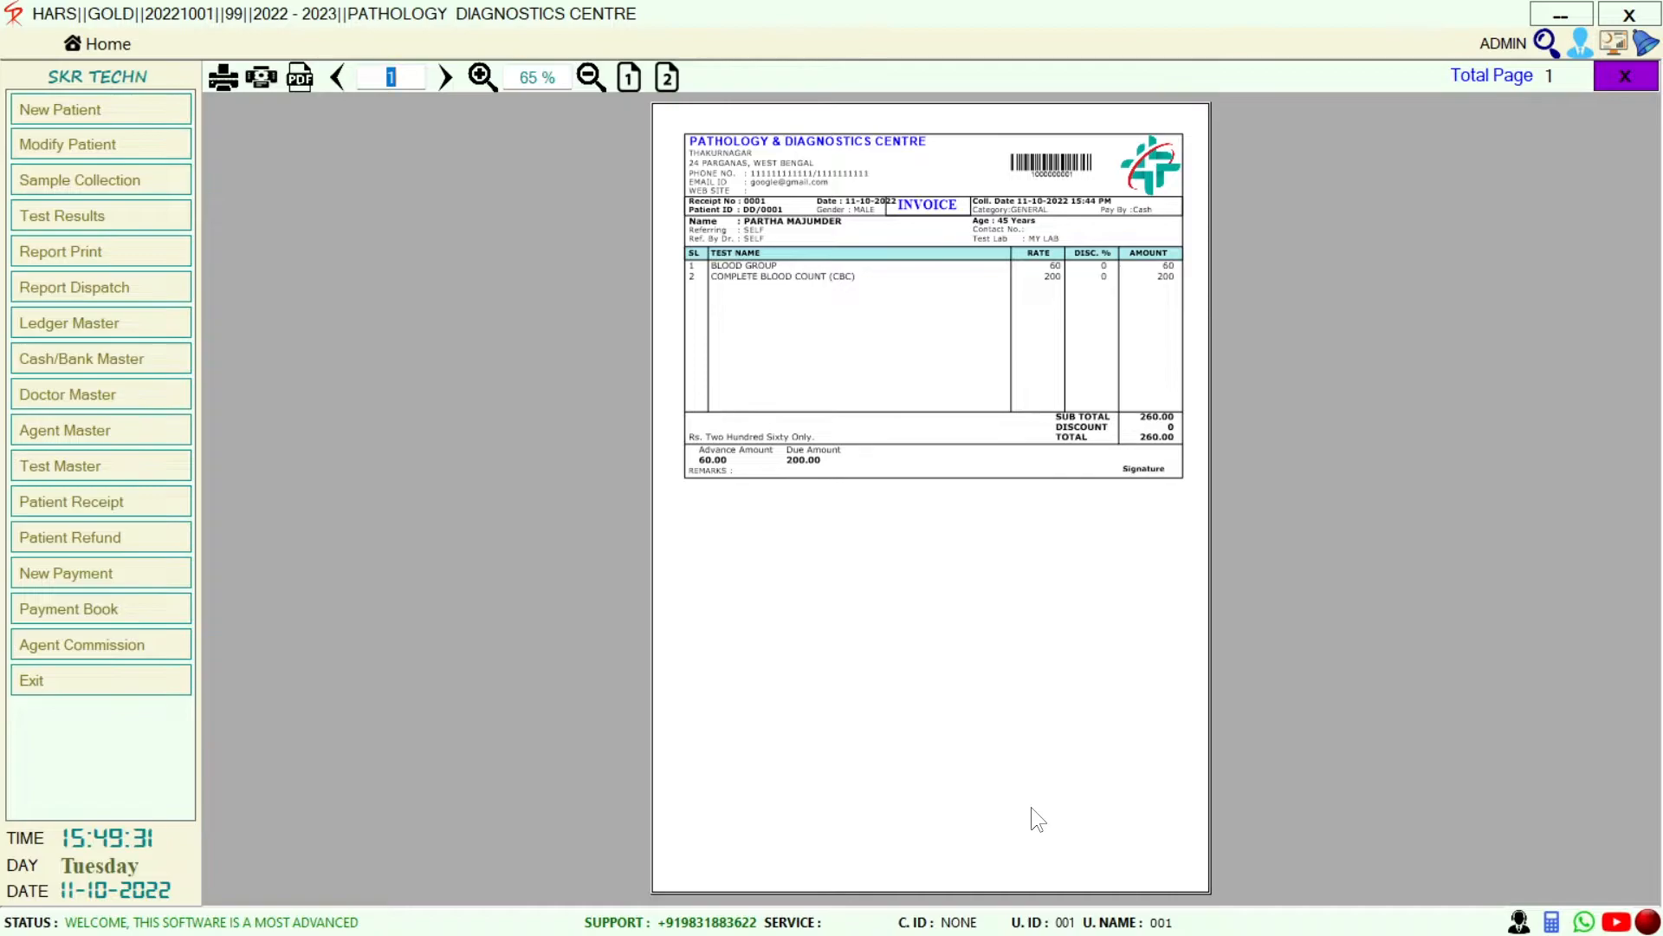
Zoom into the invoice preview, close it, print the invoice and exit the registration
key(plus)
scroll(1031, 806, up, 3)
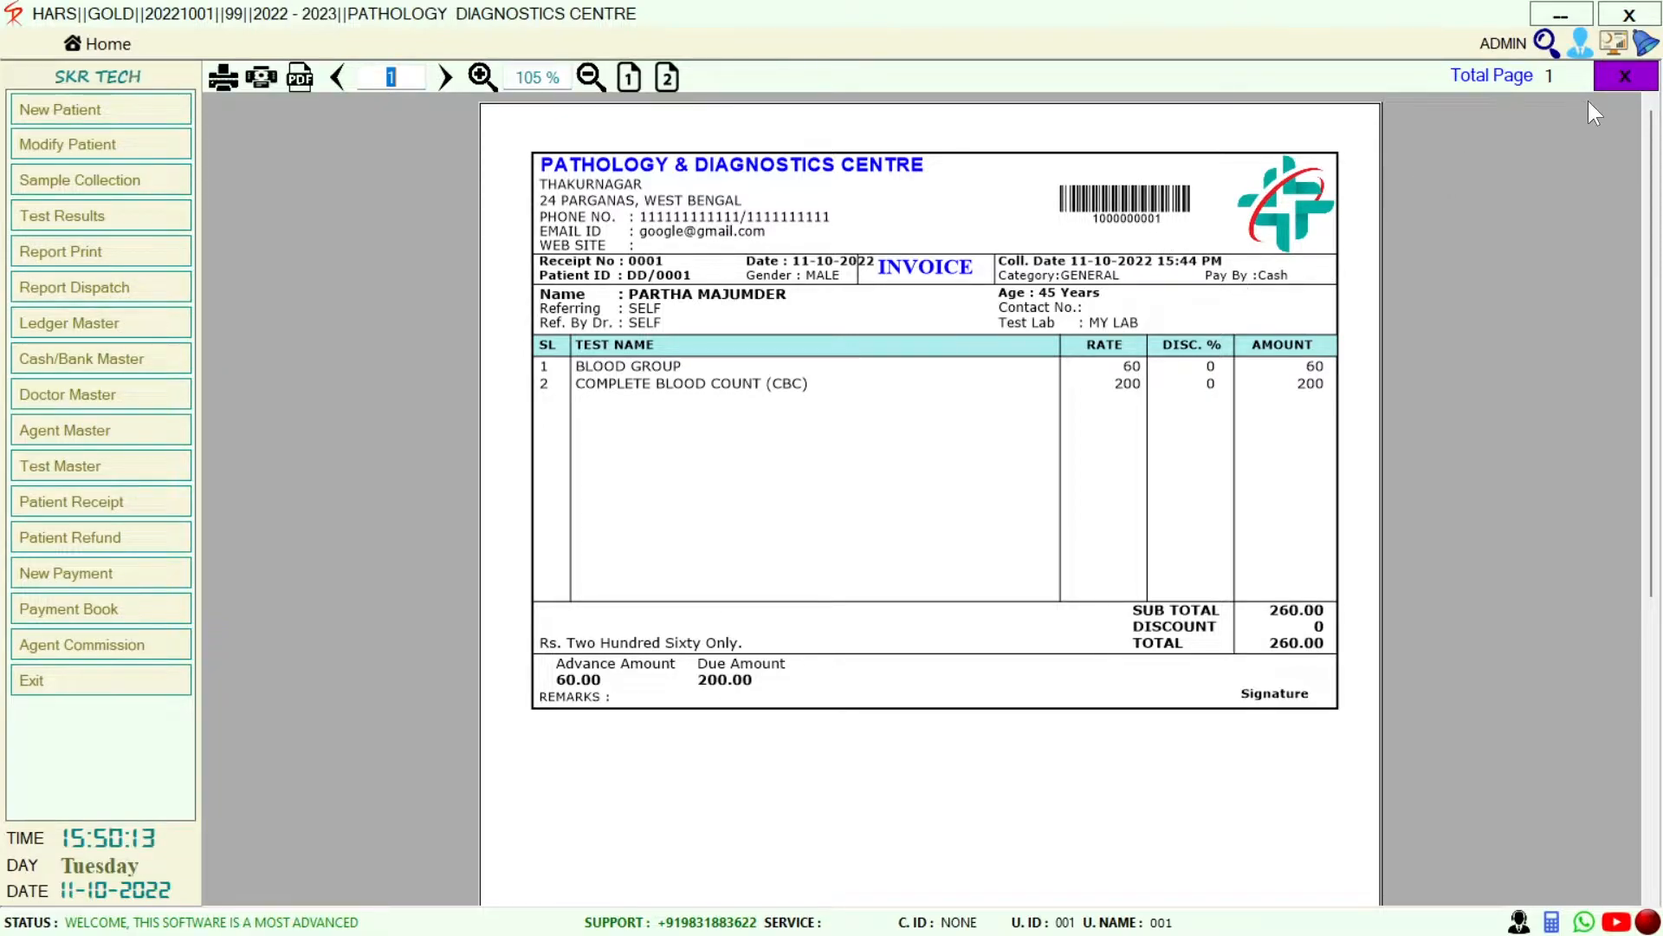
click(1622, 79)
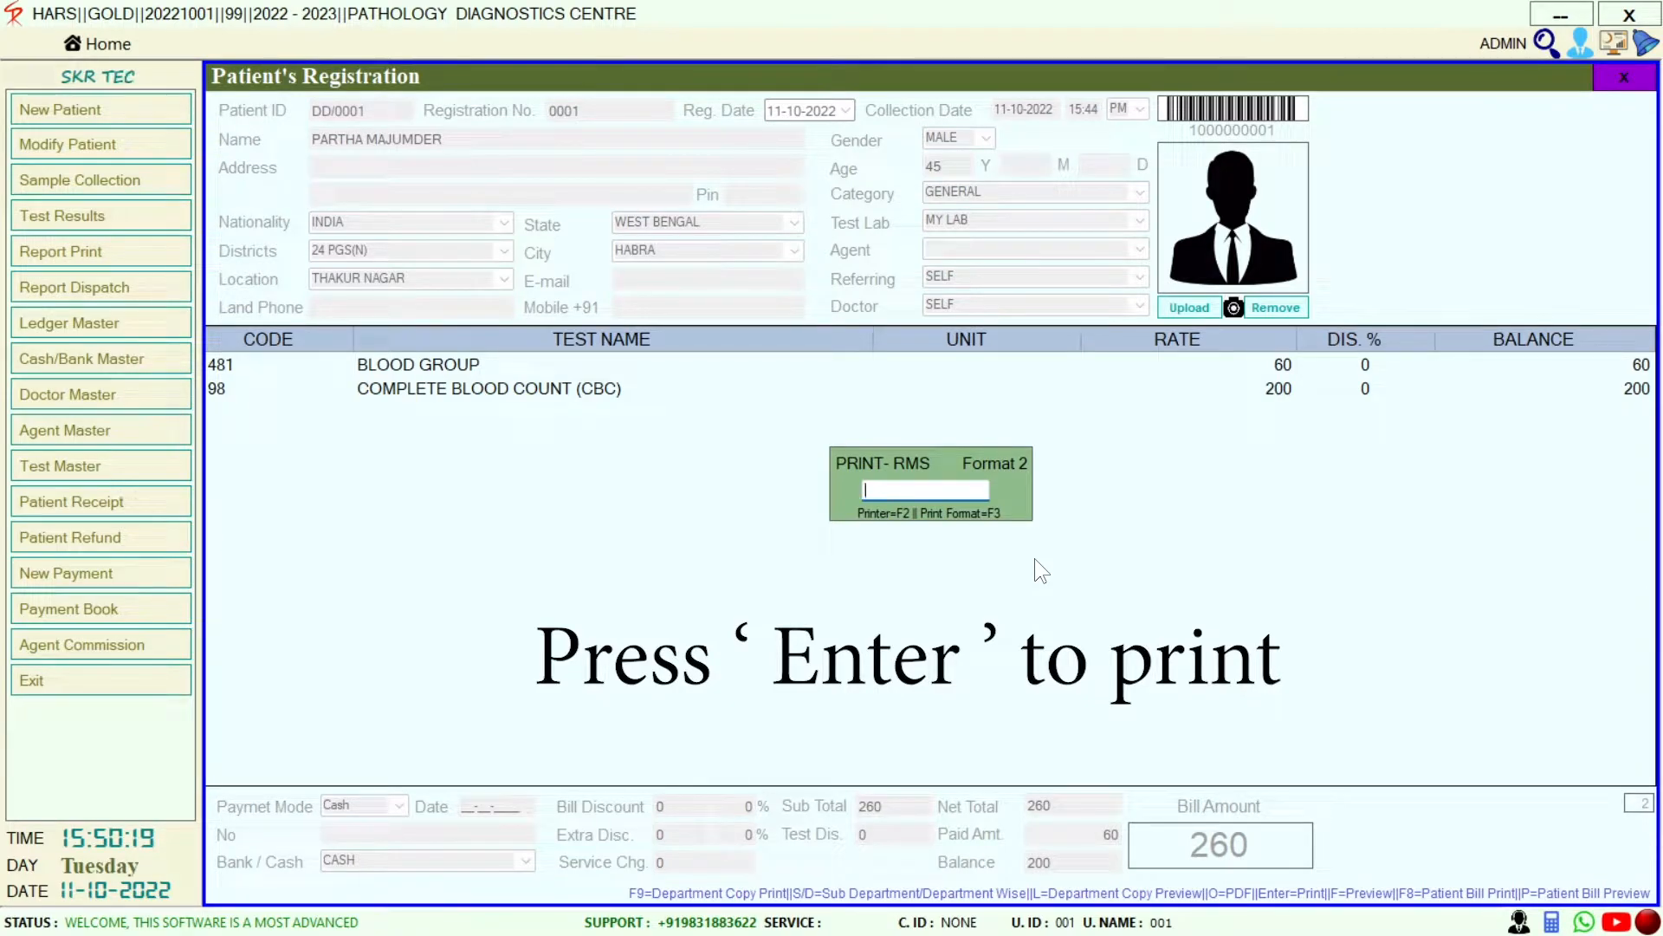
key(Return)
key(Escape)
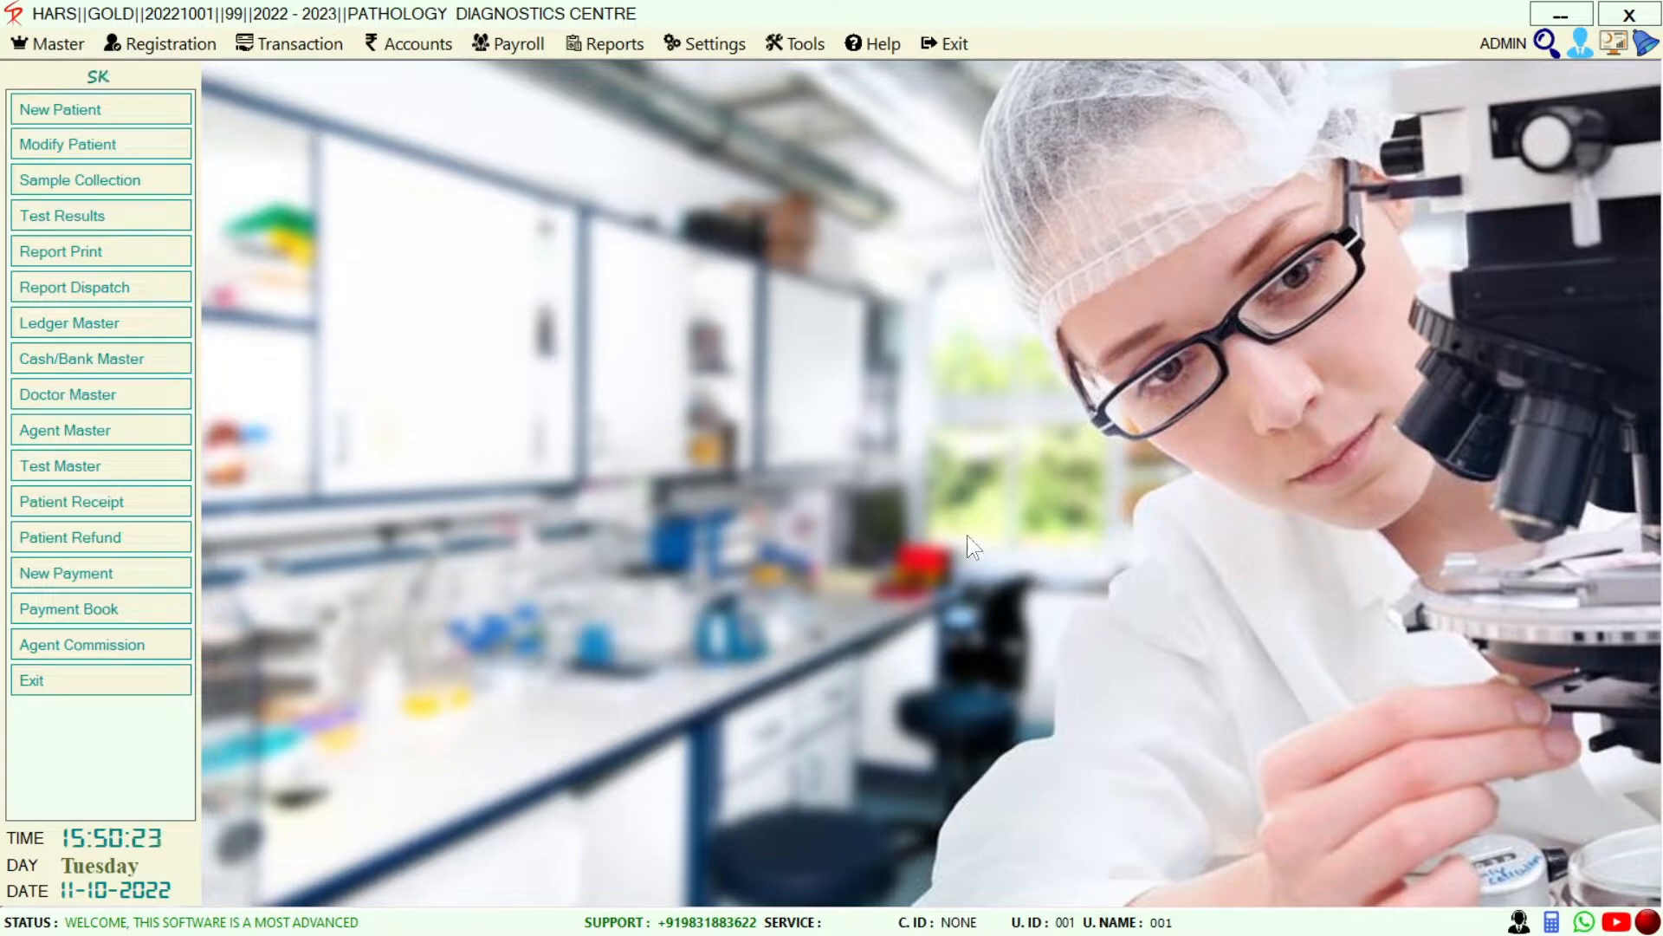
Find registration DD/0001 through Modify Patient search and open it for editing
click(136, 146)
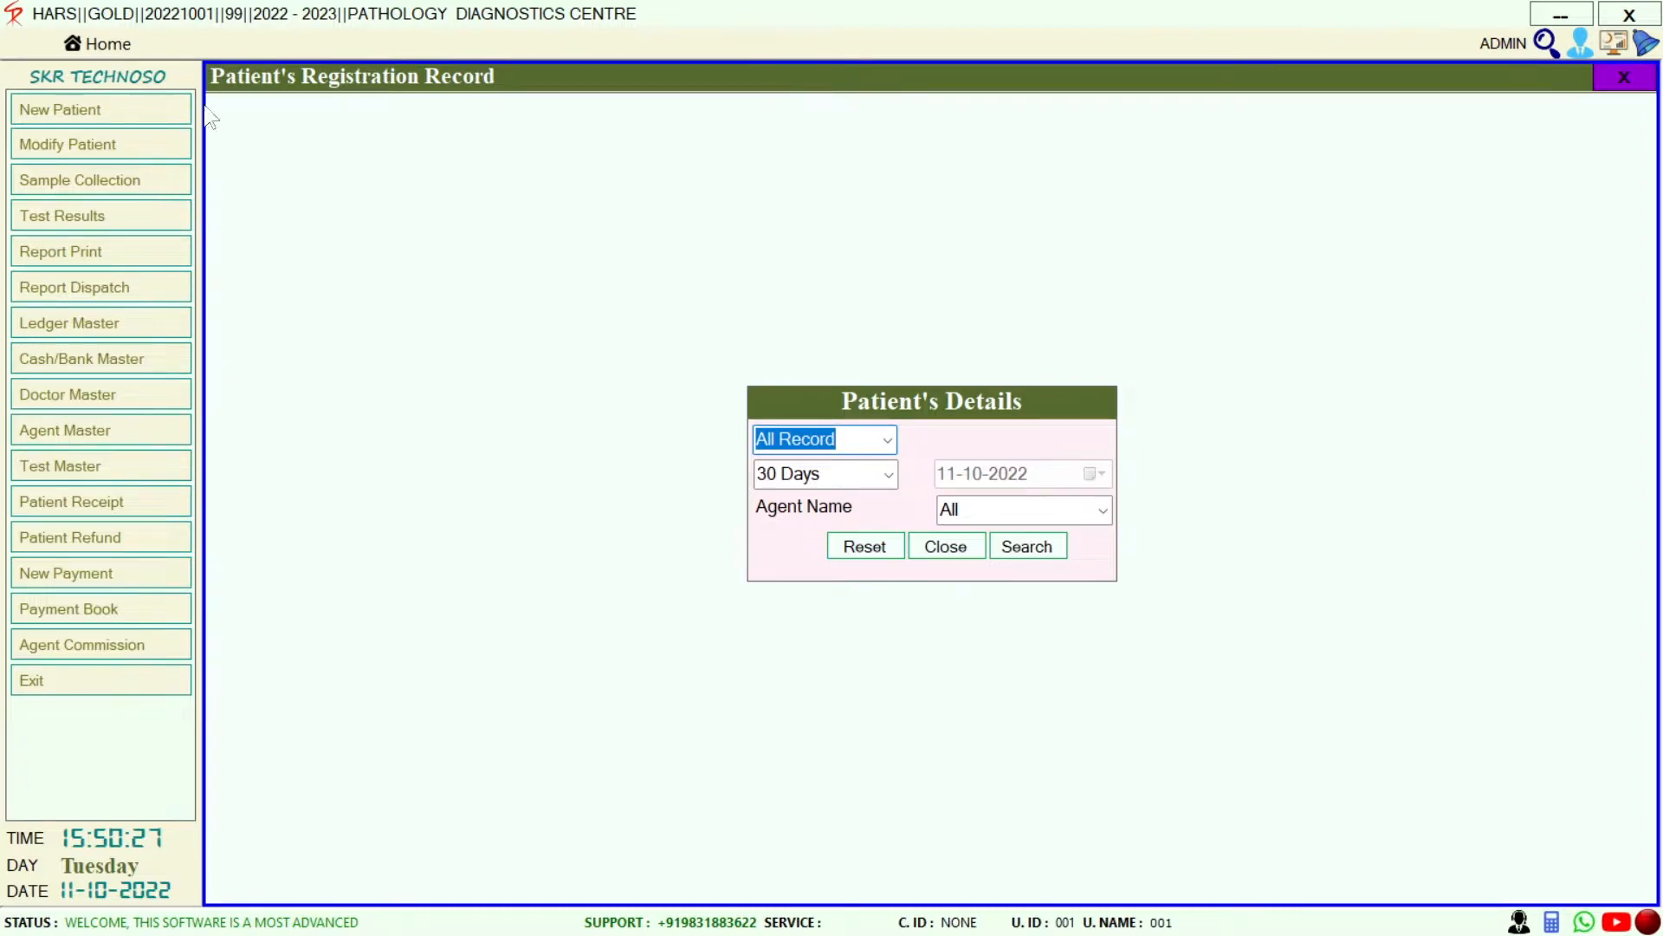
click(1051, 548)
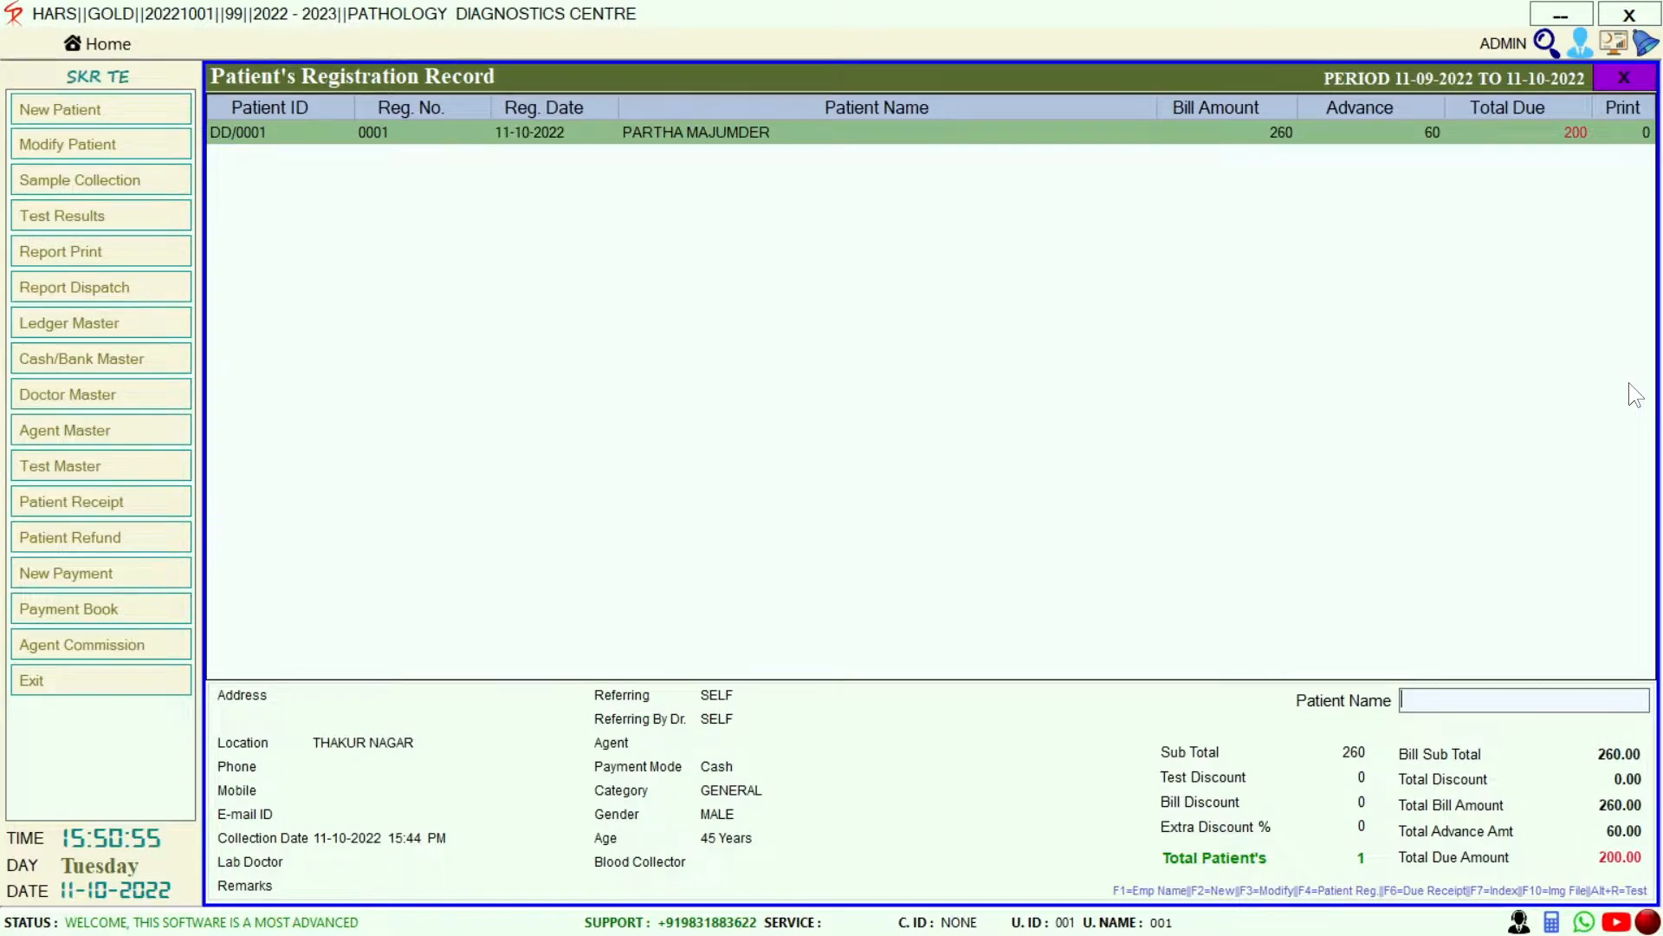
key(F3)
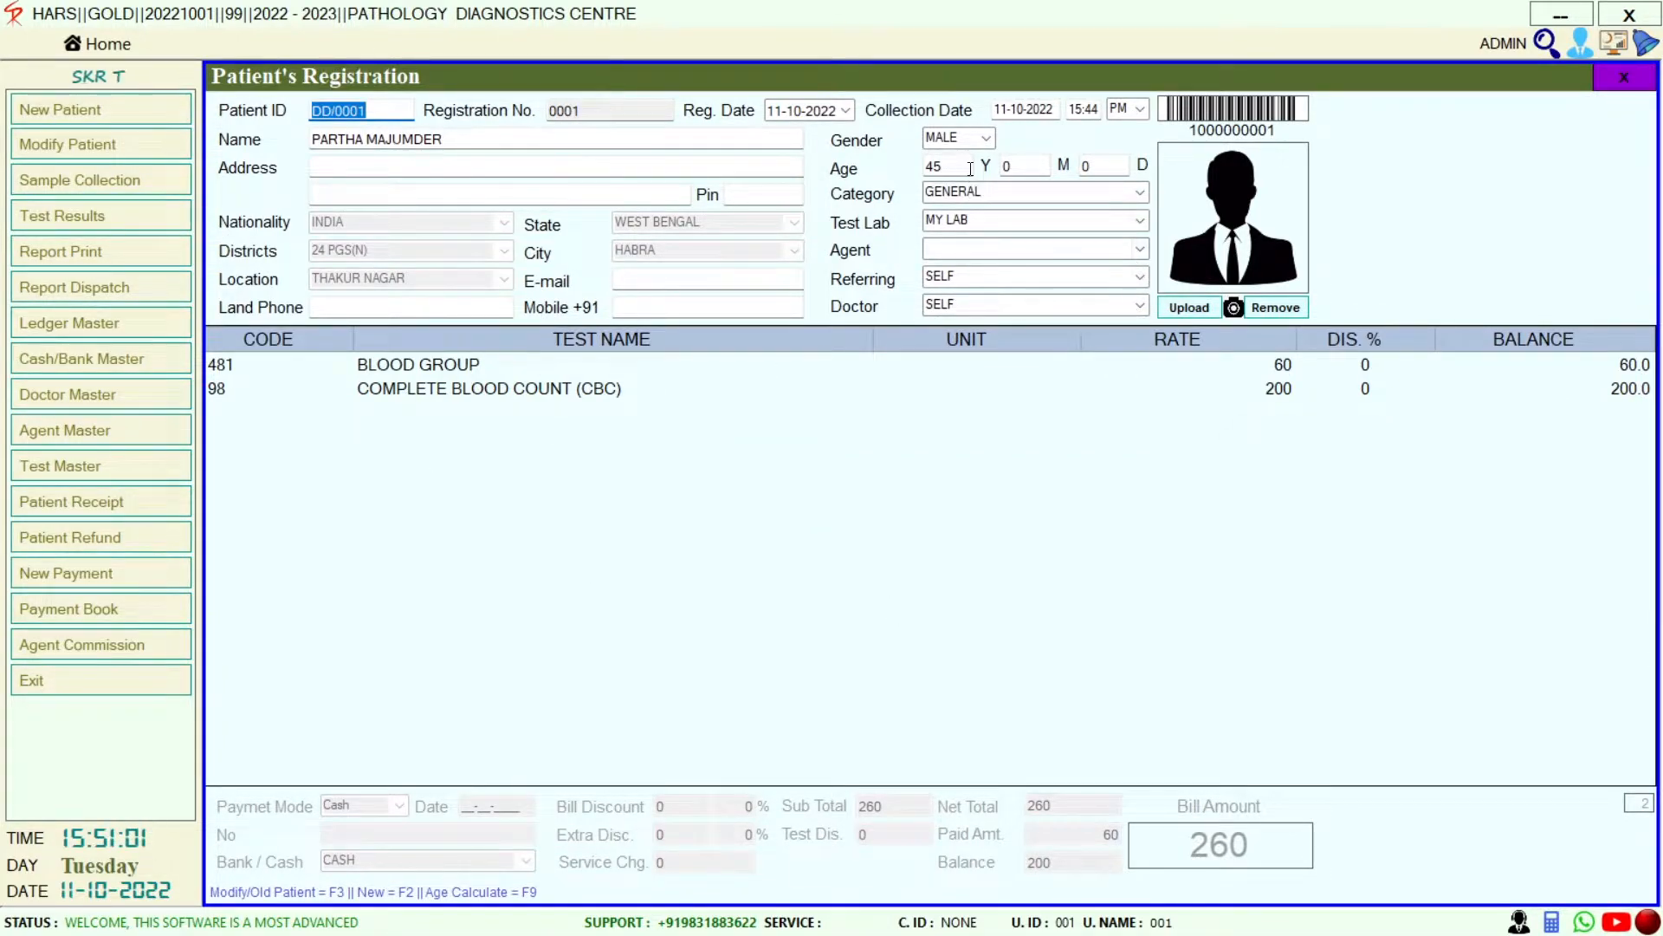
Change the patient's age to 50 and update the registration
drag(953, 164, 746, 169)
text(50)
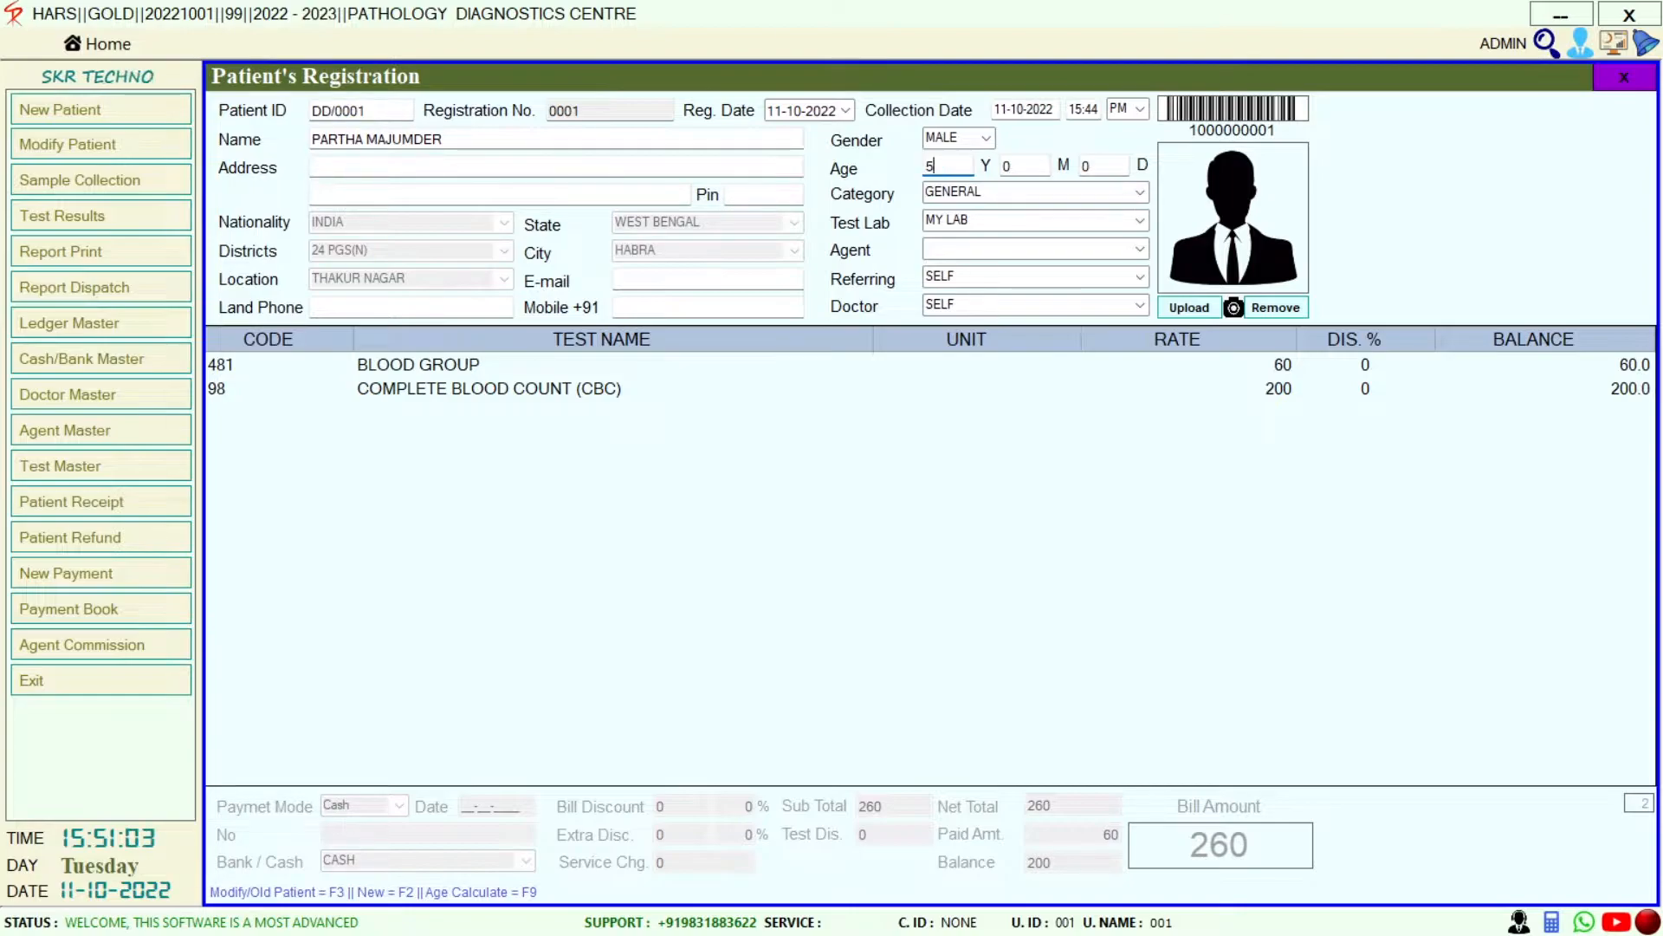
key(Tab)
key(Tab)
key(Return)
key(Return)
key(Return)
key(Return)
key(Return)
key(Return)
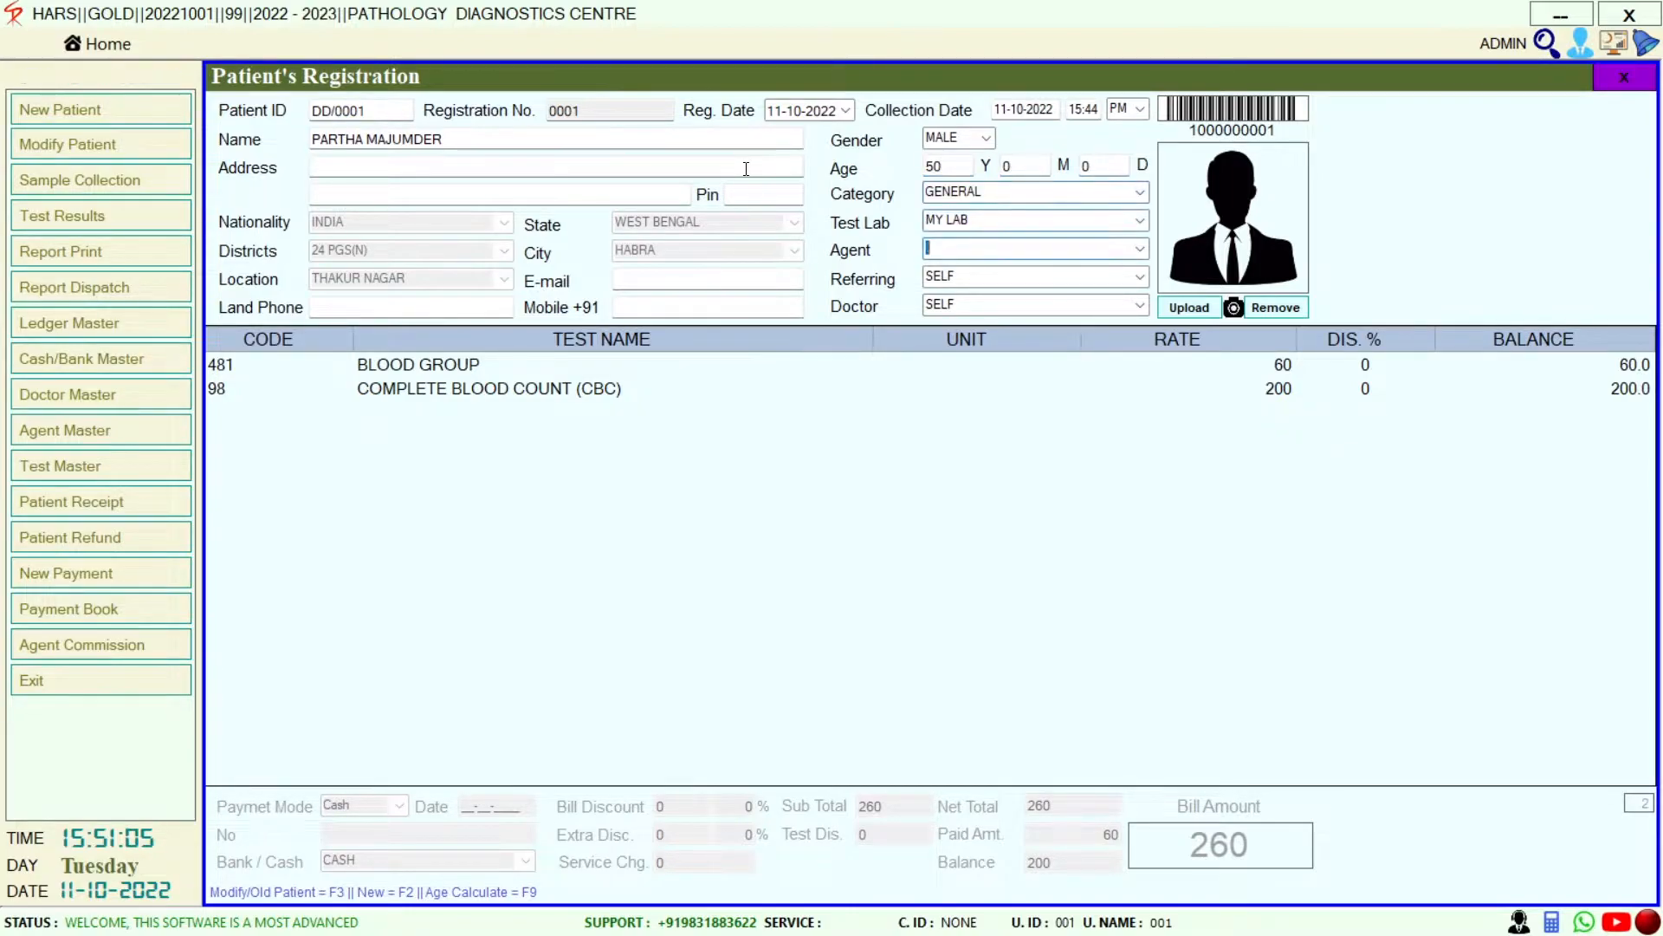
key(Return)
key(Return)
key(Return)
key(Return)
key(Return)
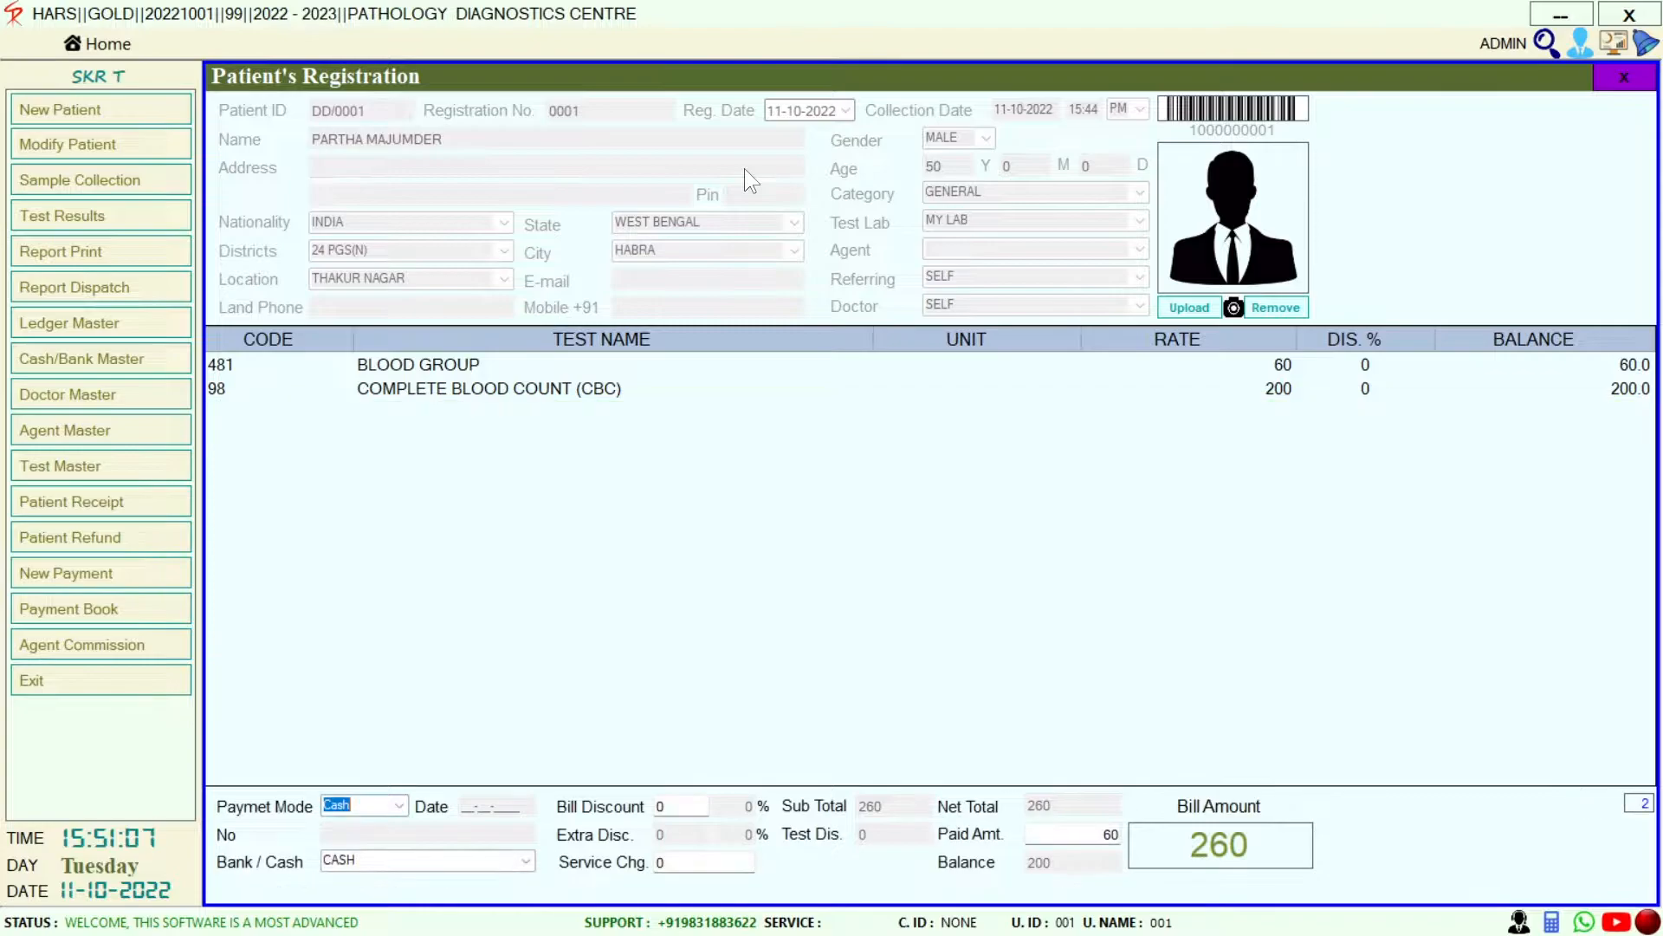
key(Return)
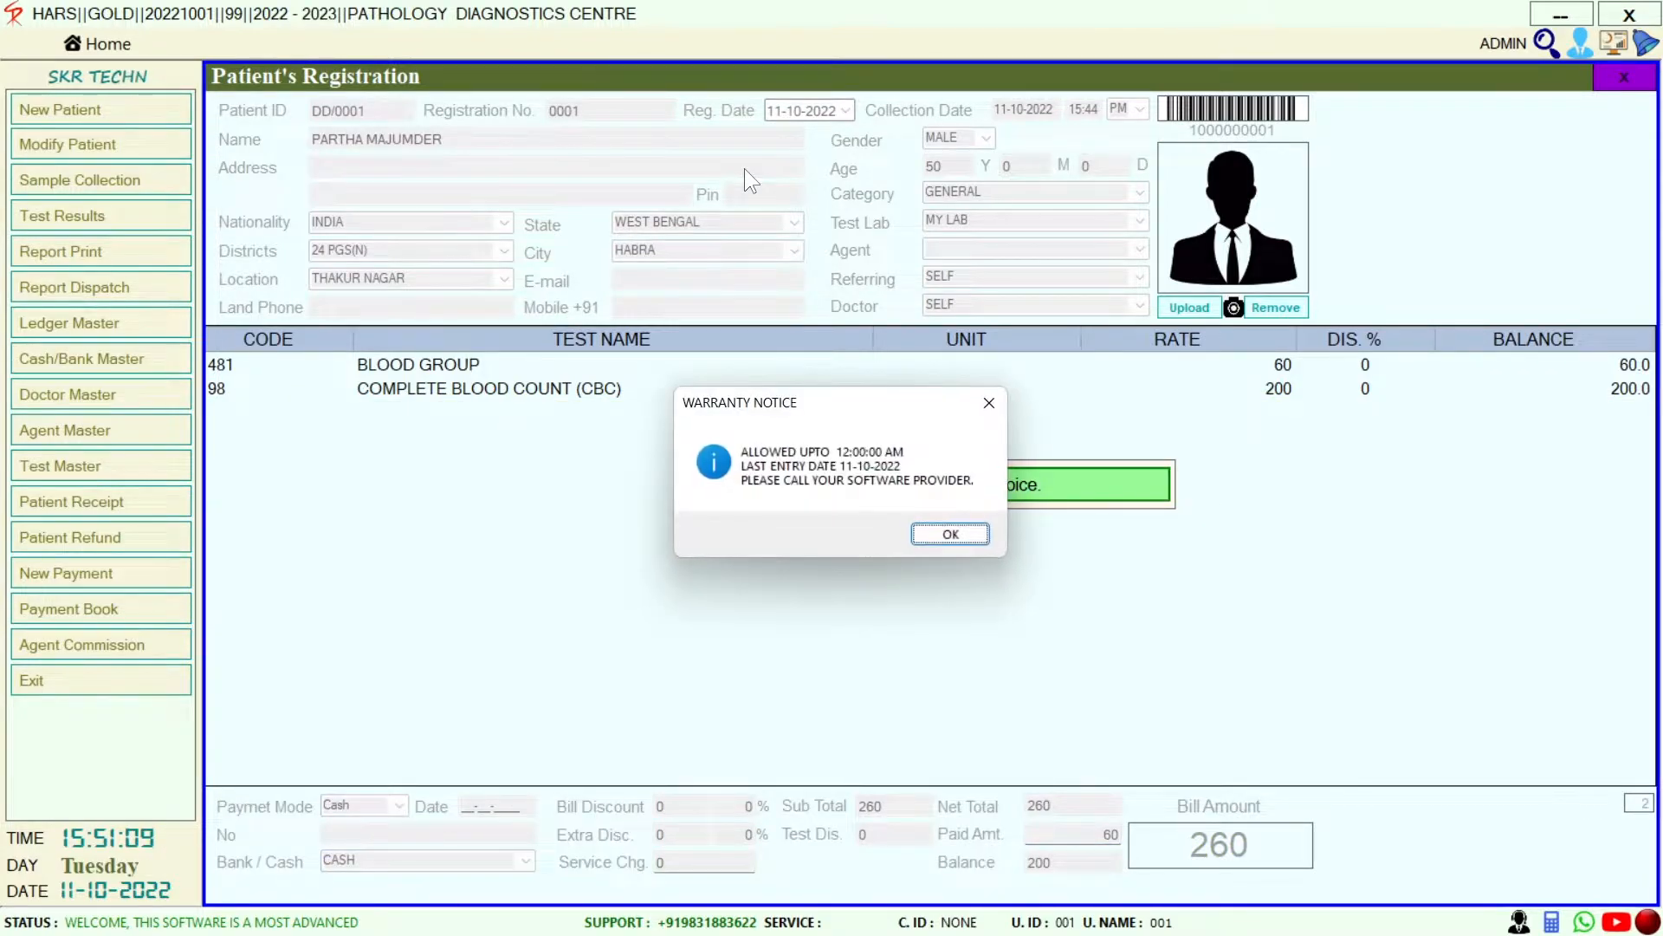
key(Return)
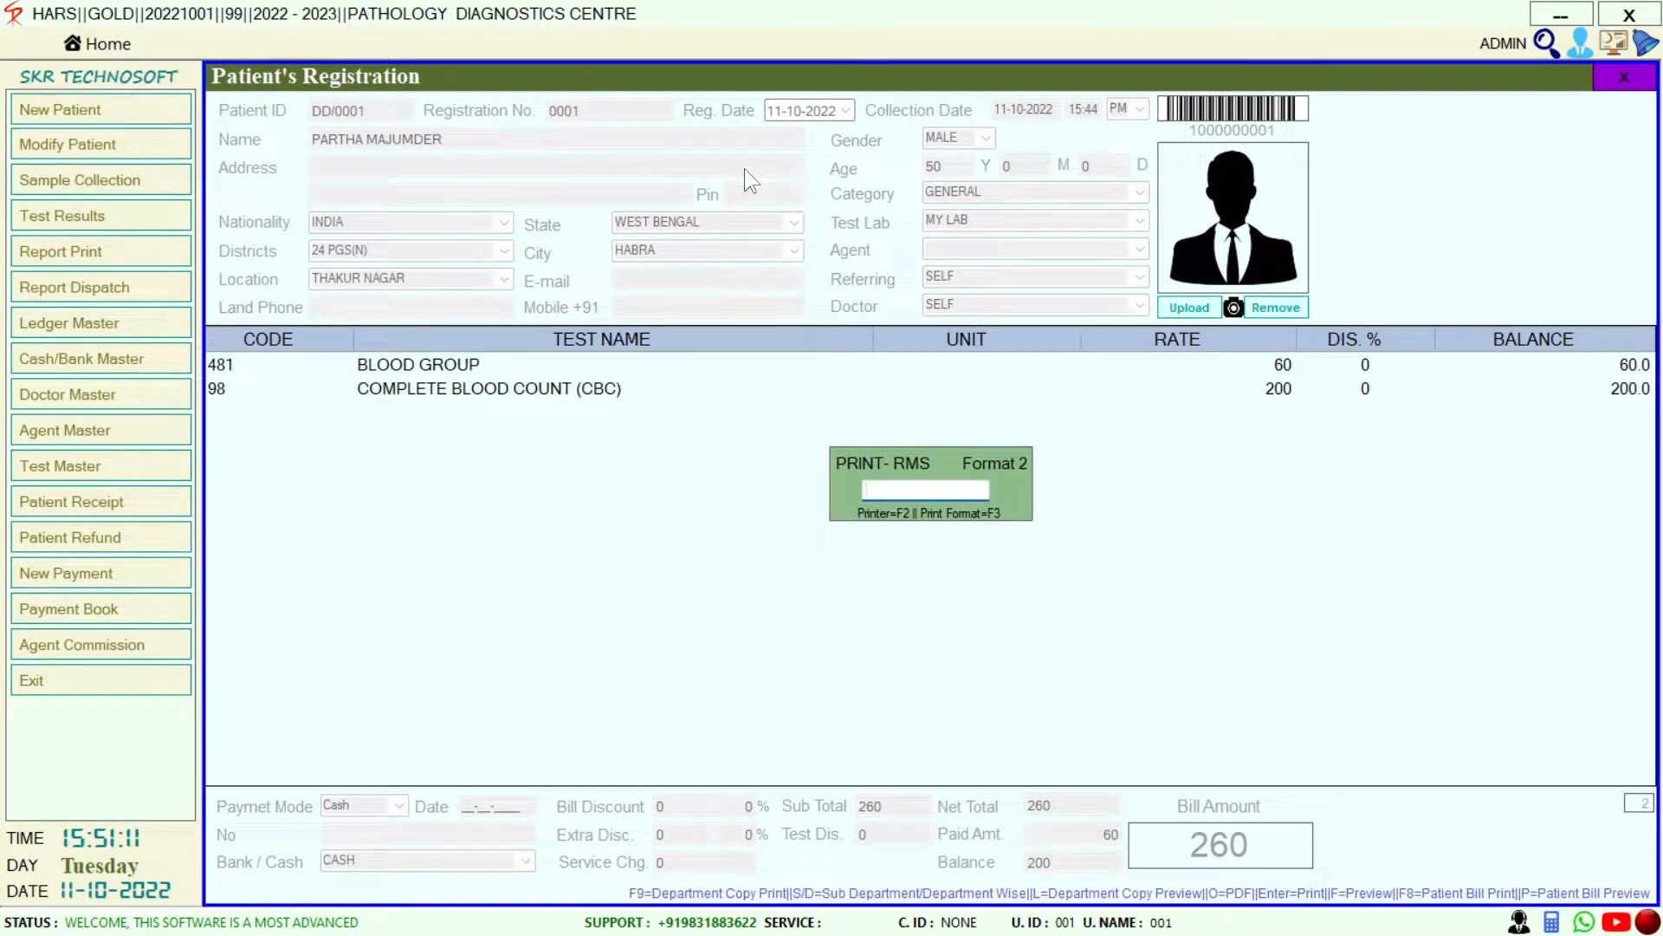
Preview the updated invoice, then close the preview and the registration form
key(f)
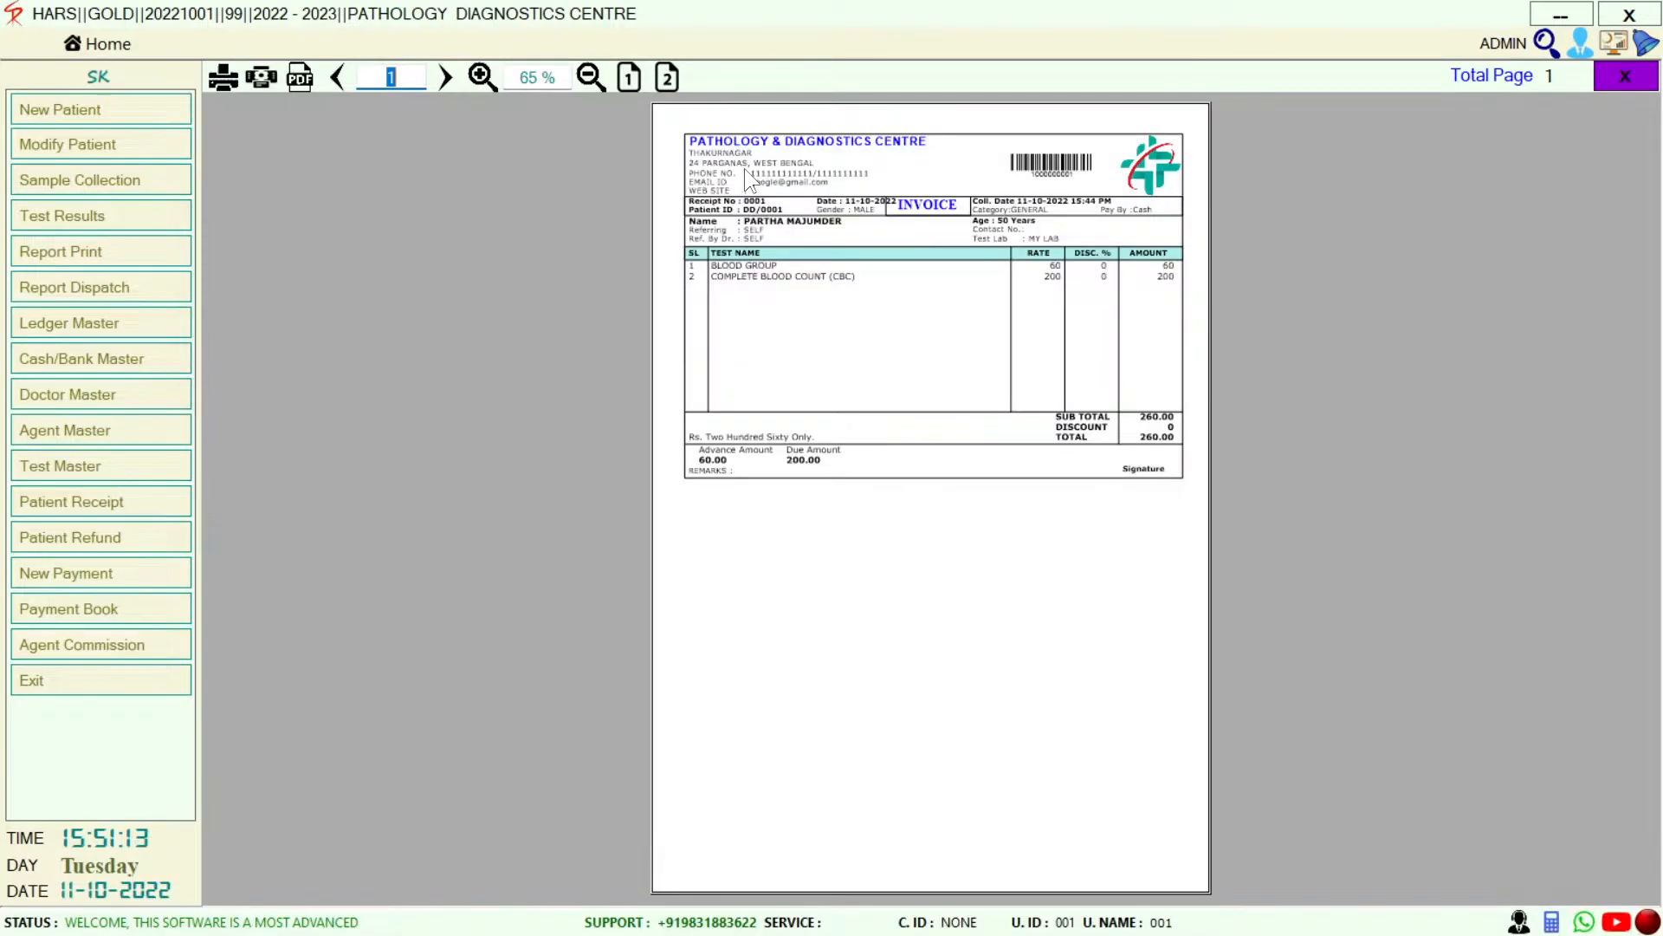
scroll(745, 168, up, 4)
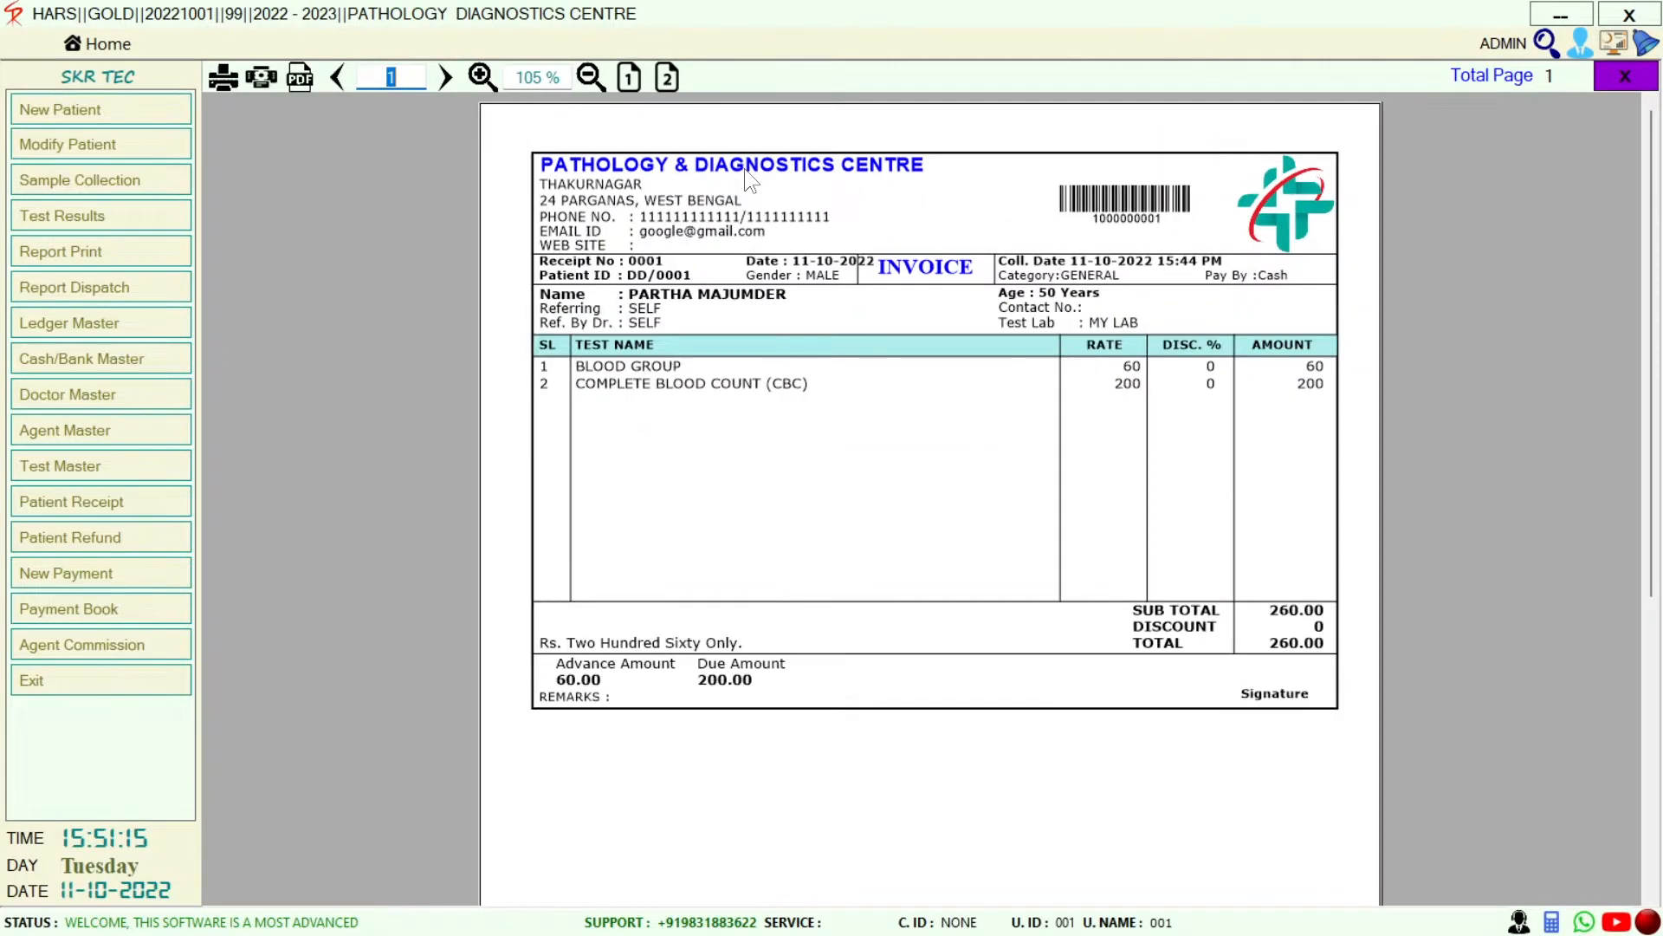
key(Escape)
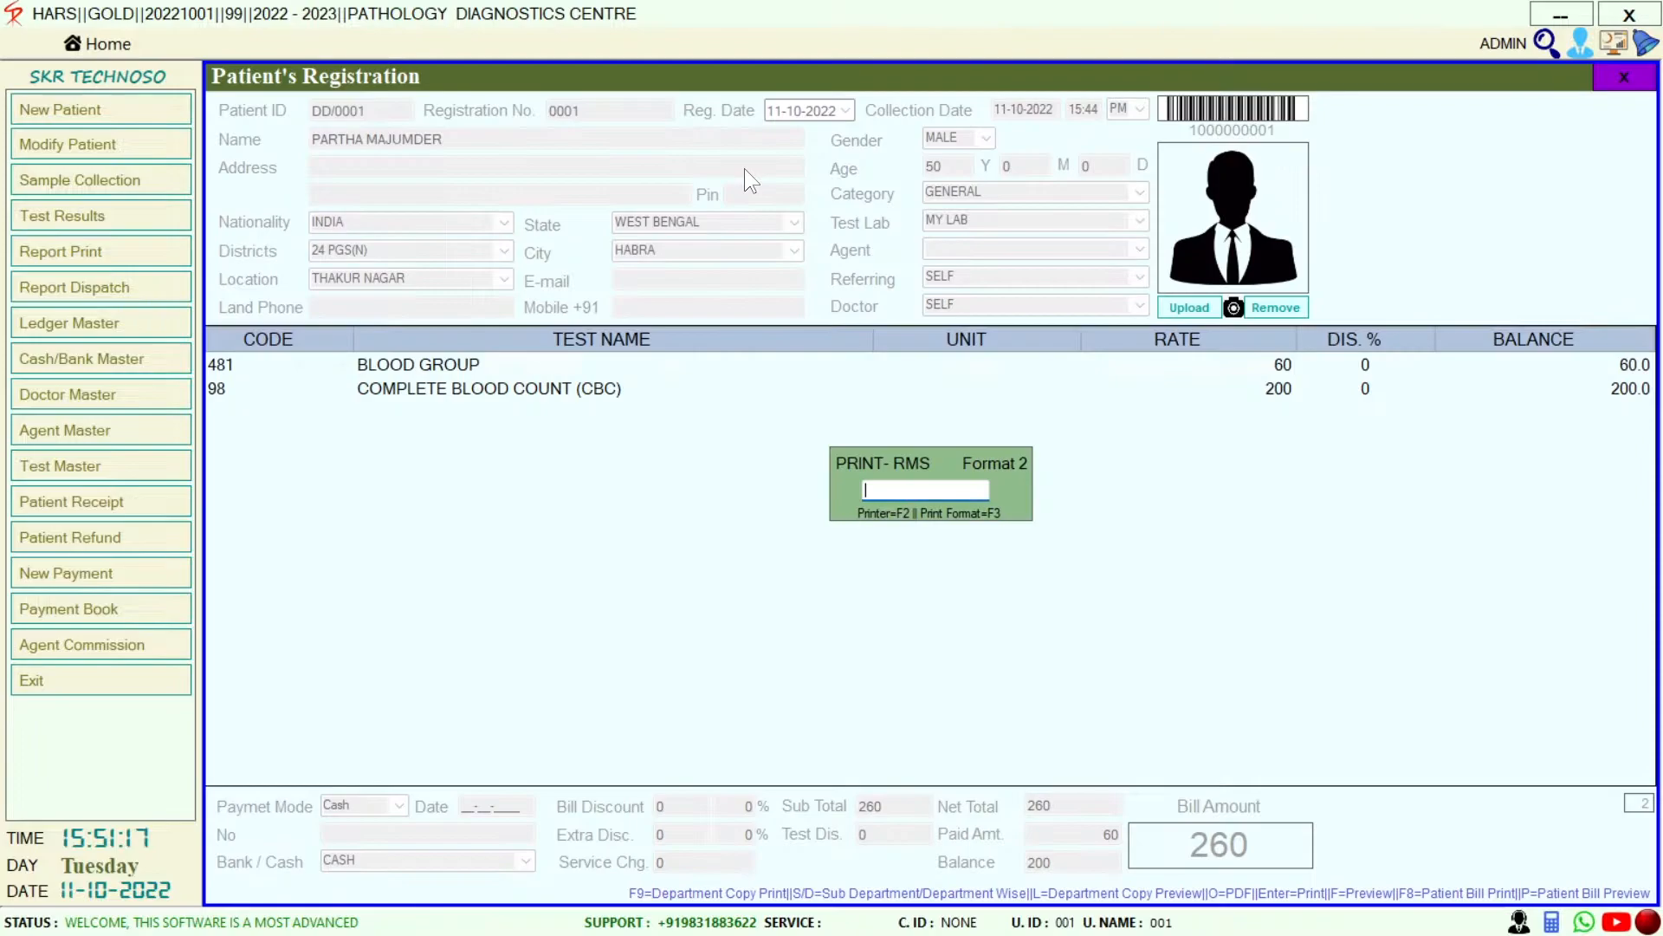
key(Escape)
key(Escape)
key(Escape)
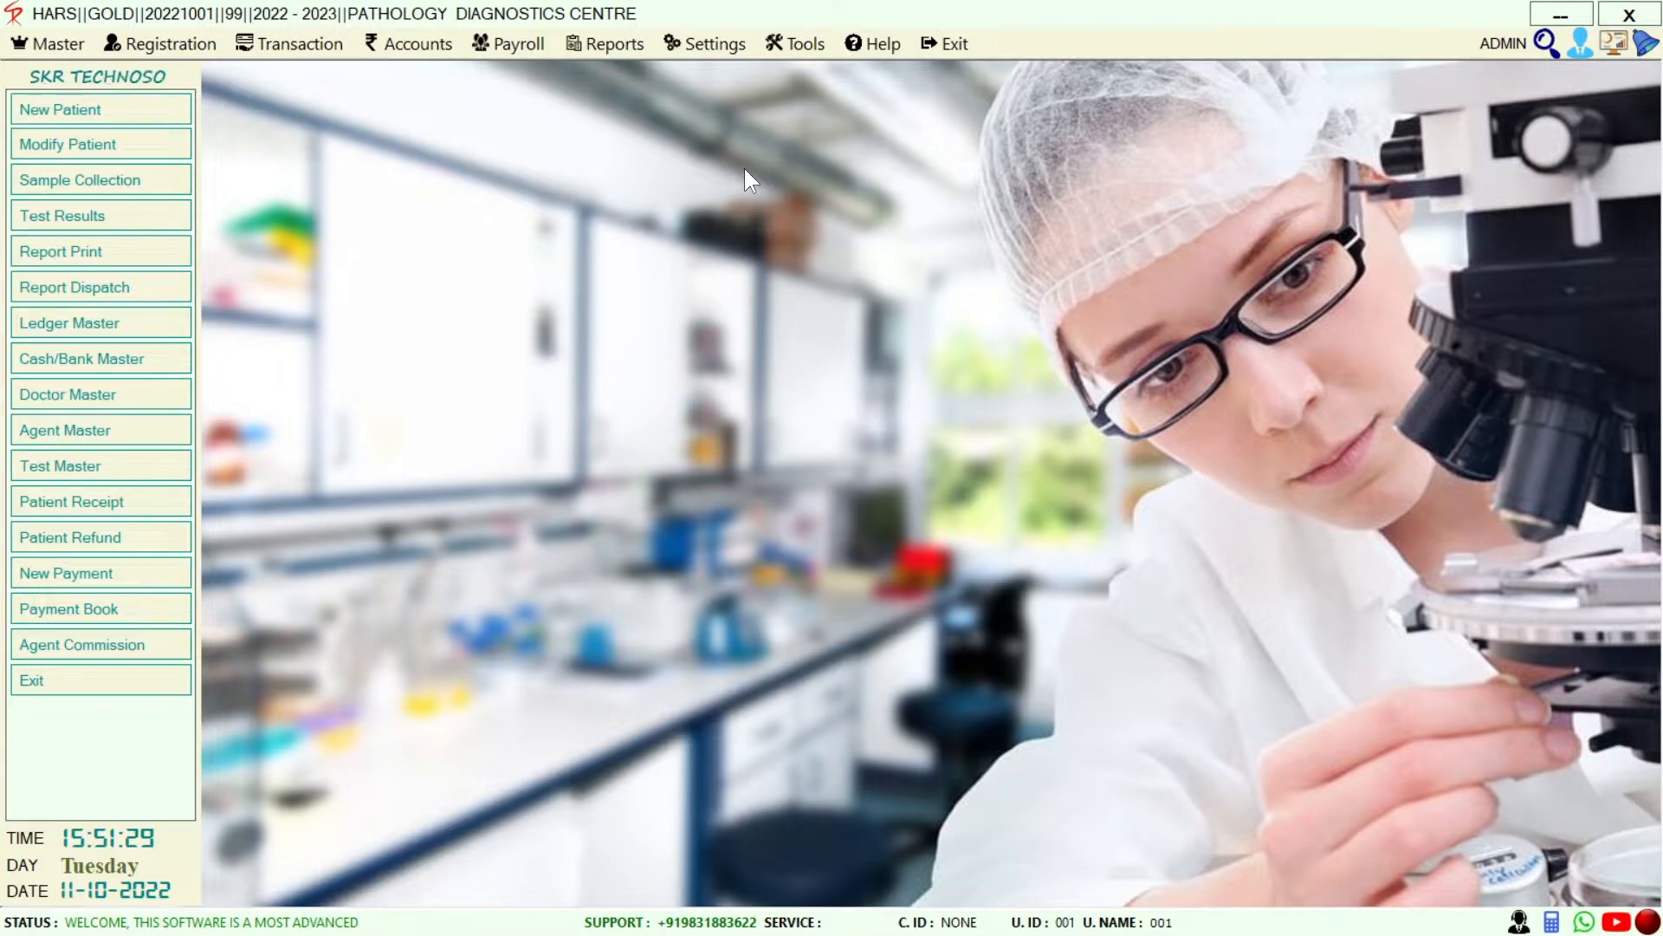
Find the patient in Test Results and open the BLOOD GROUP test for result entry
click(182, 214)
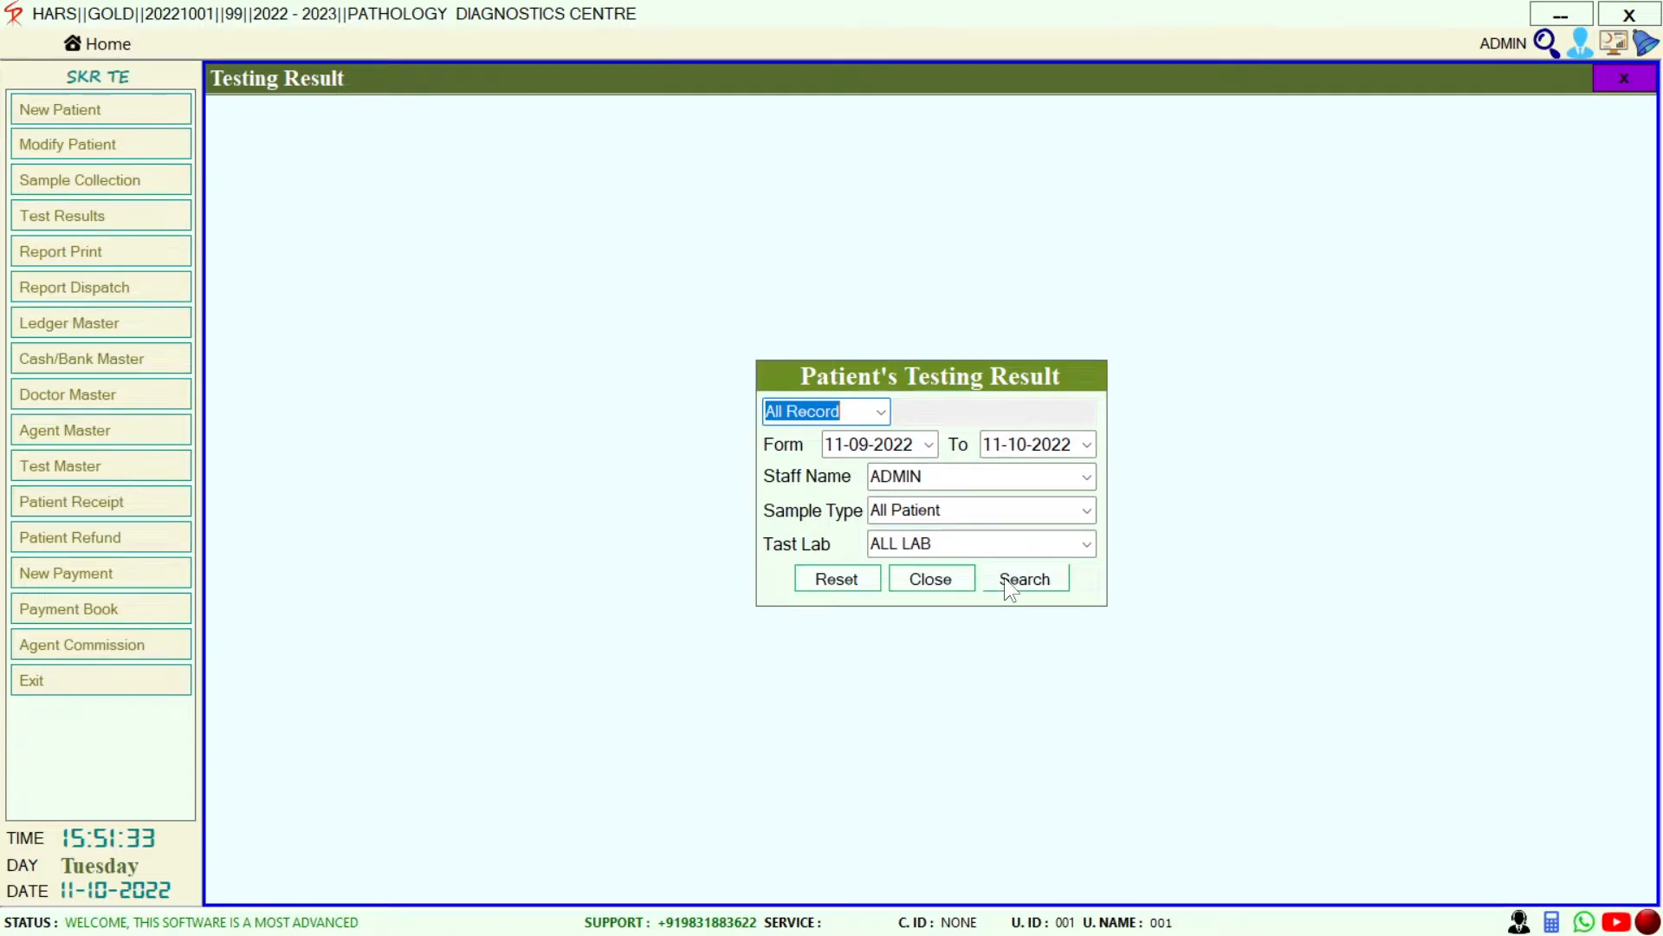
click(1004, 577)
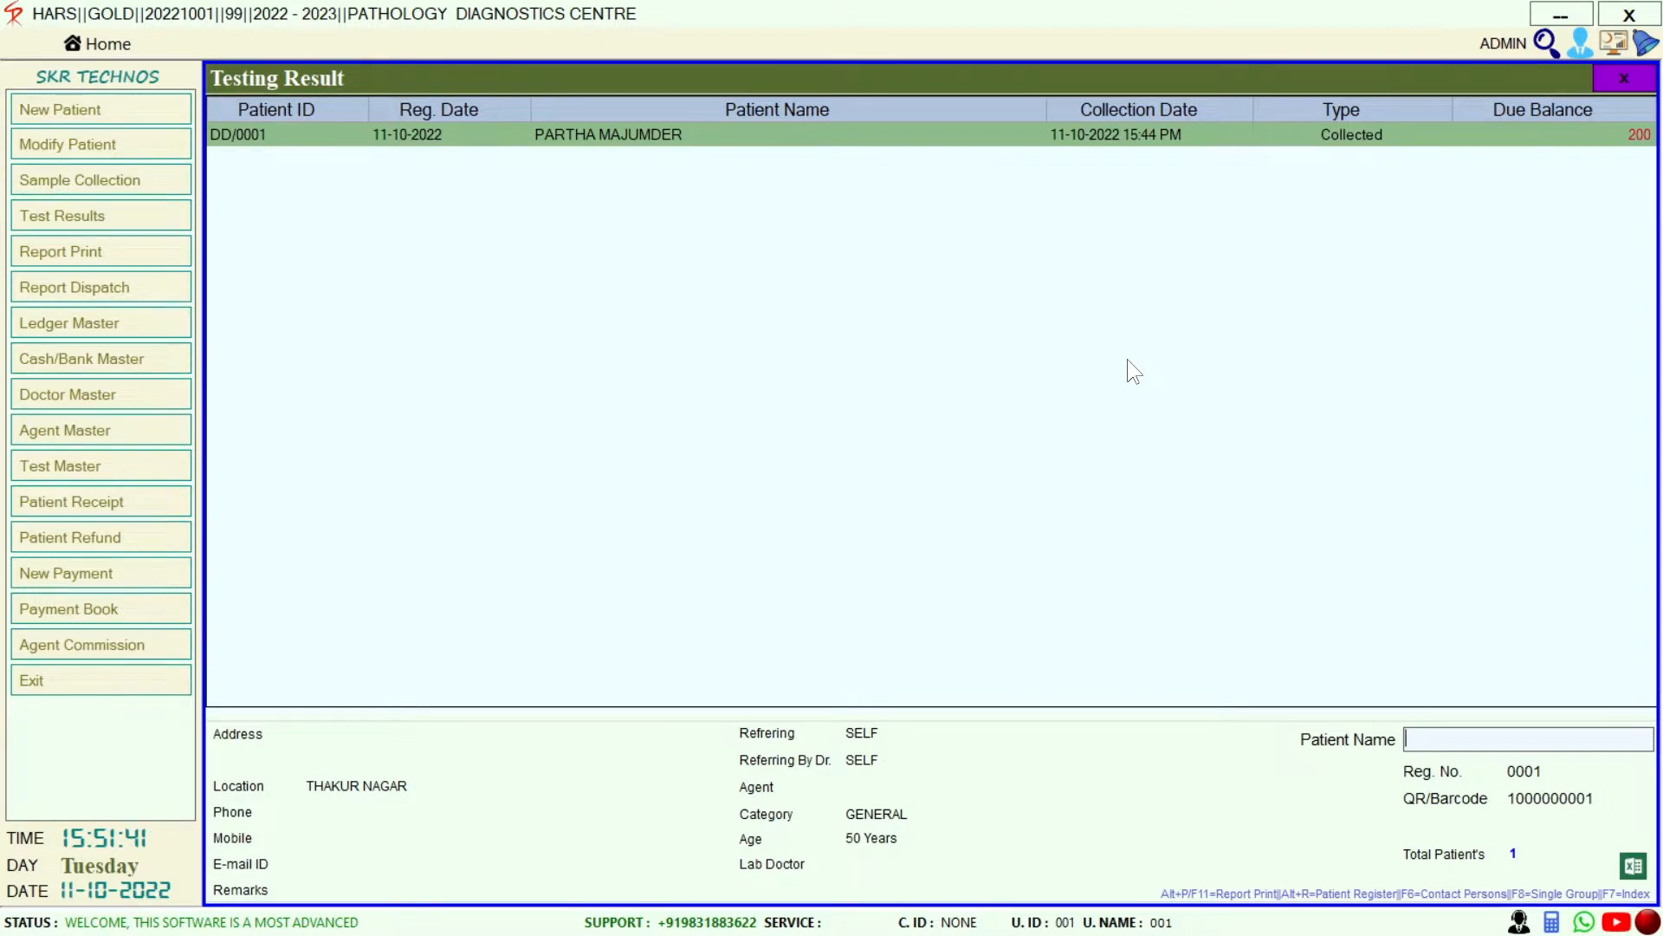
key(Return)
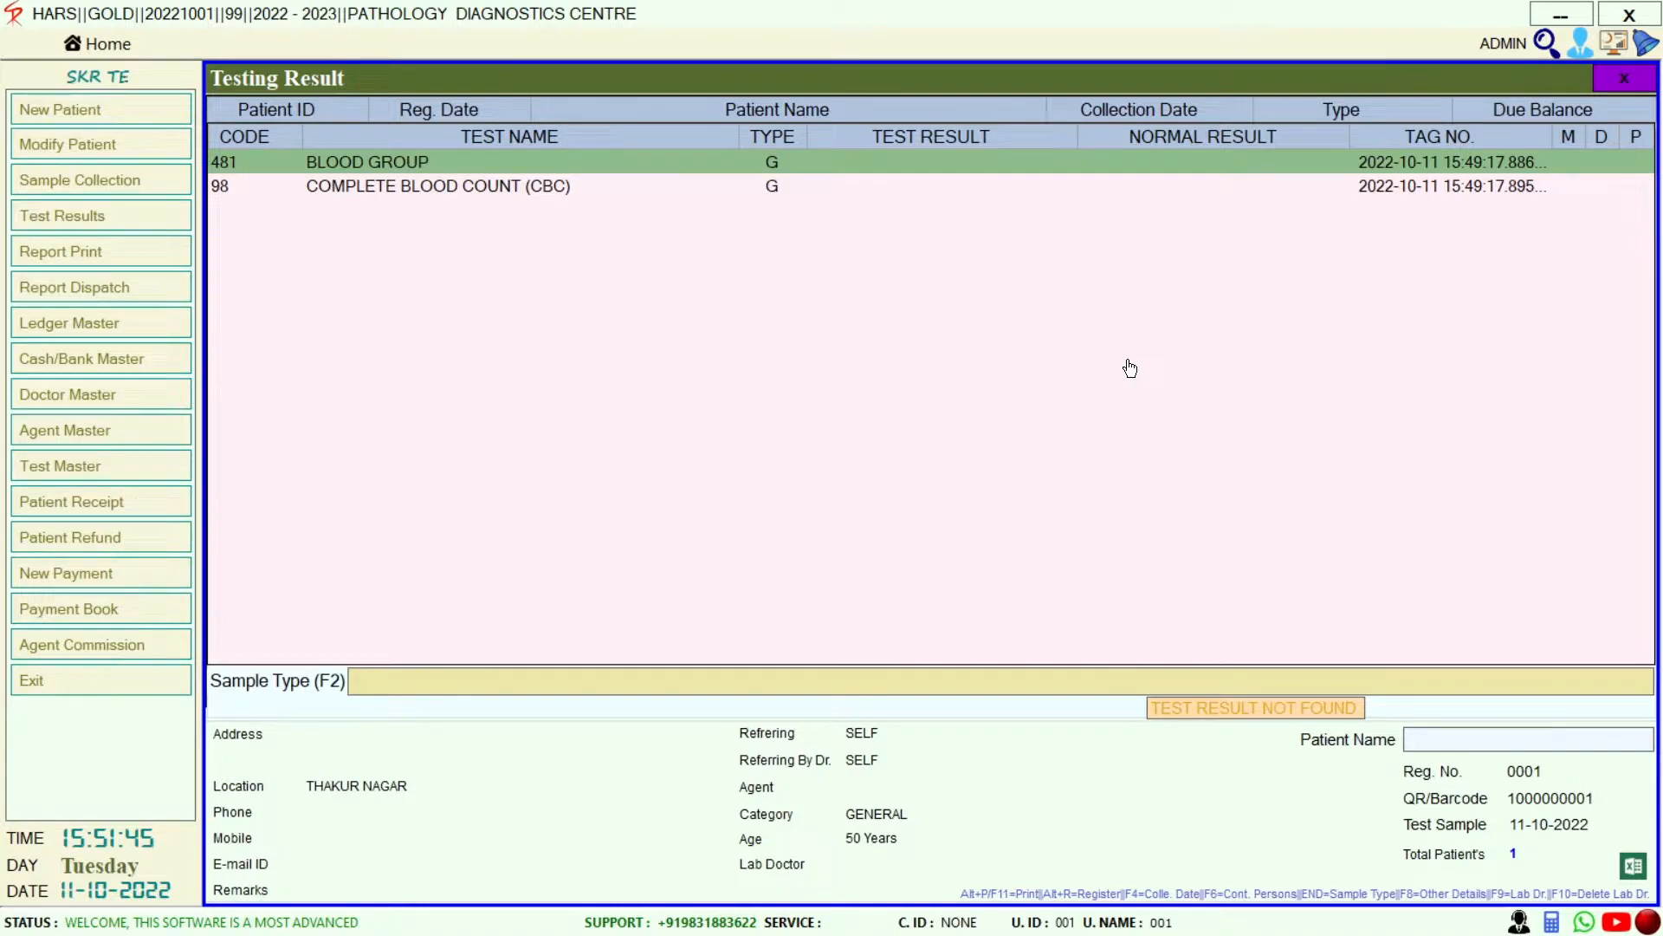
key(Return)
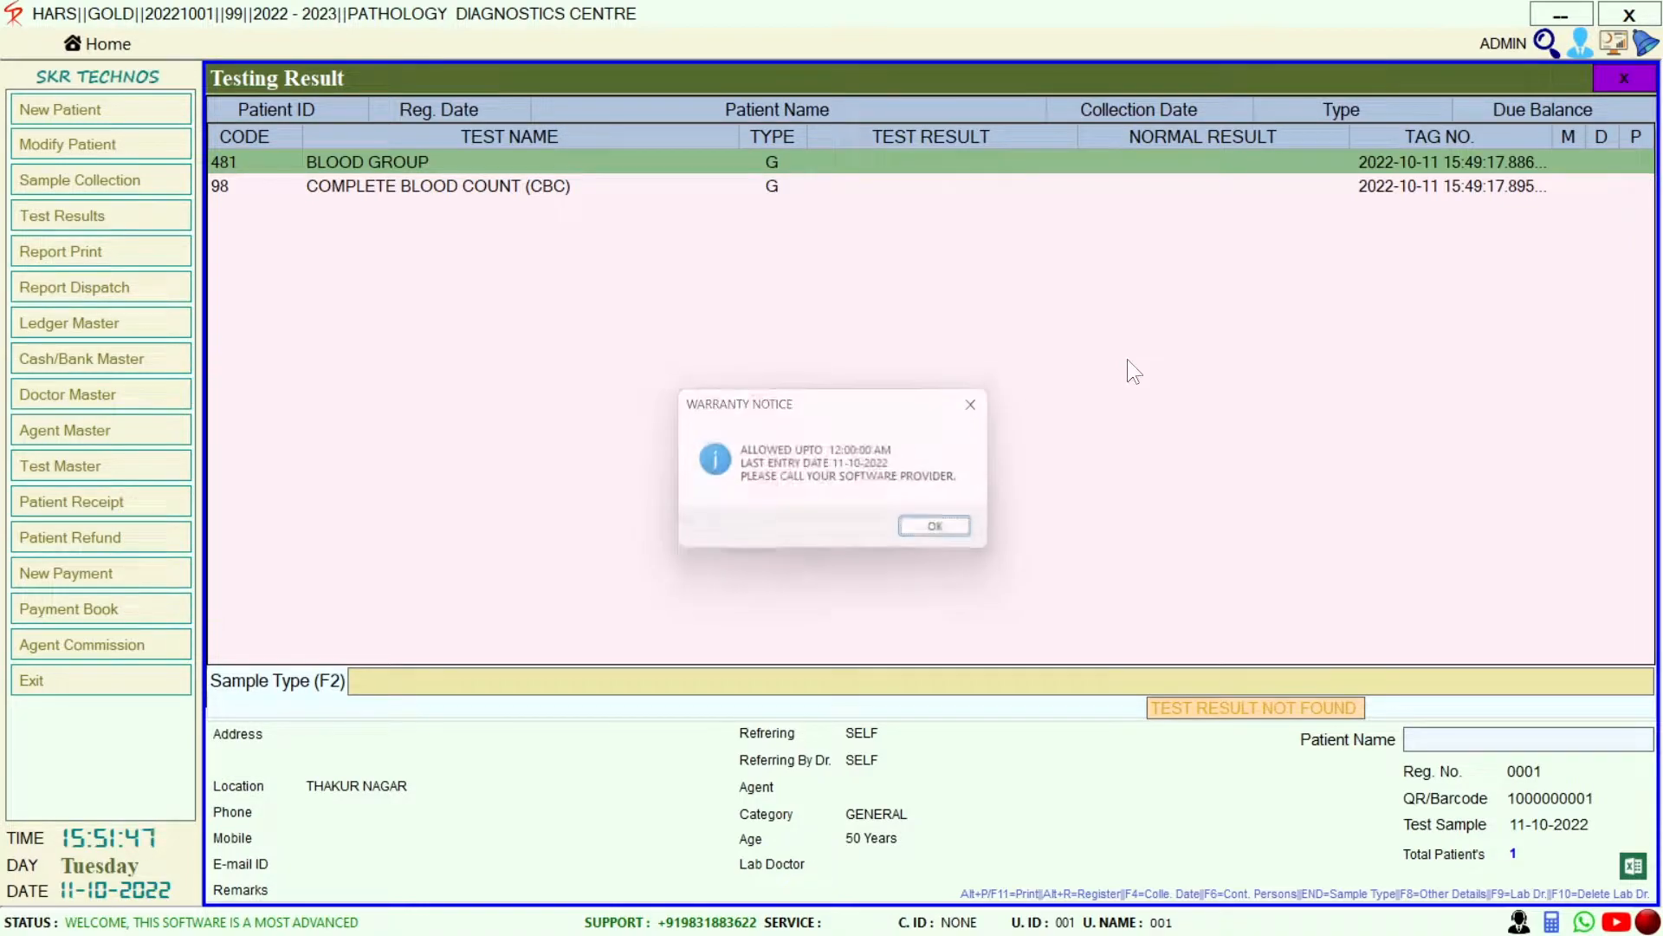
key(Return)
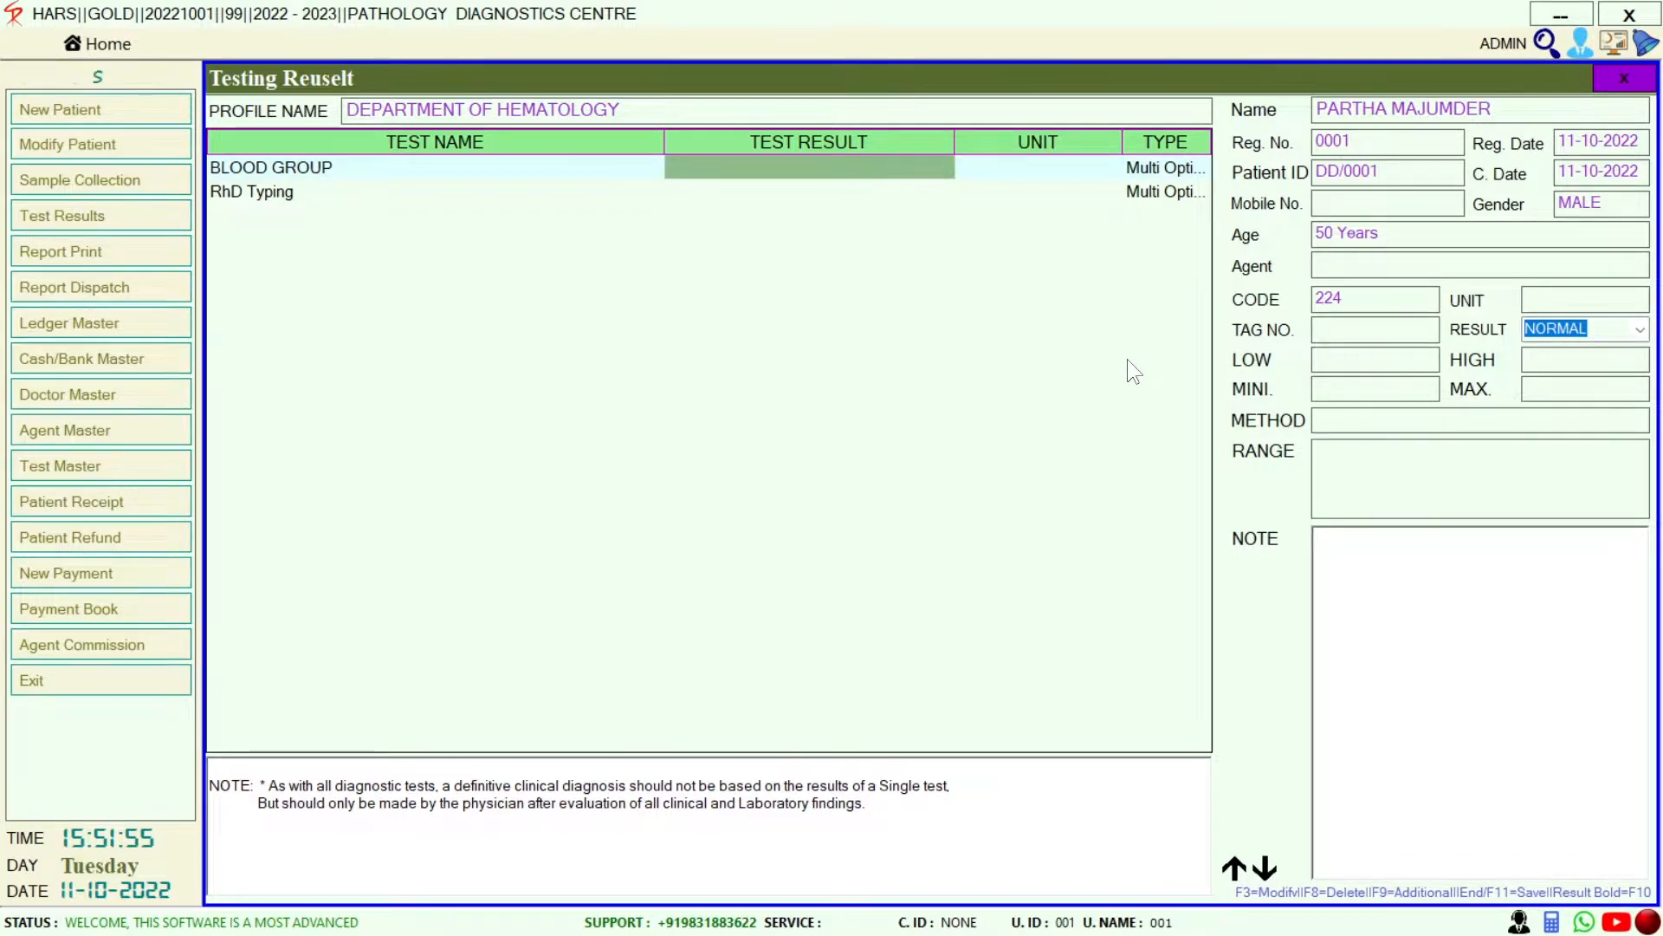
Enter BLOOD GROUP result A and RhD Typing result POSITIVE, then save
key(Return)
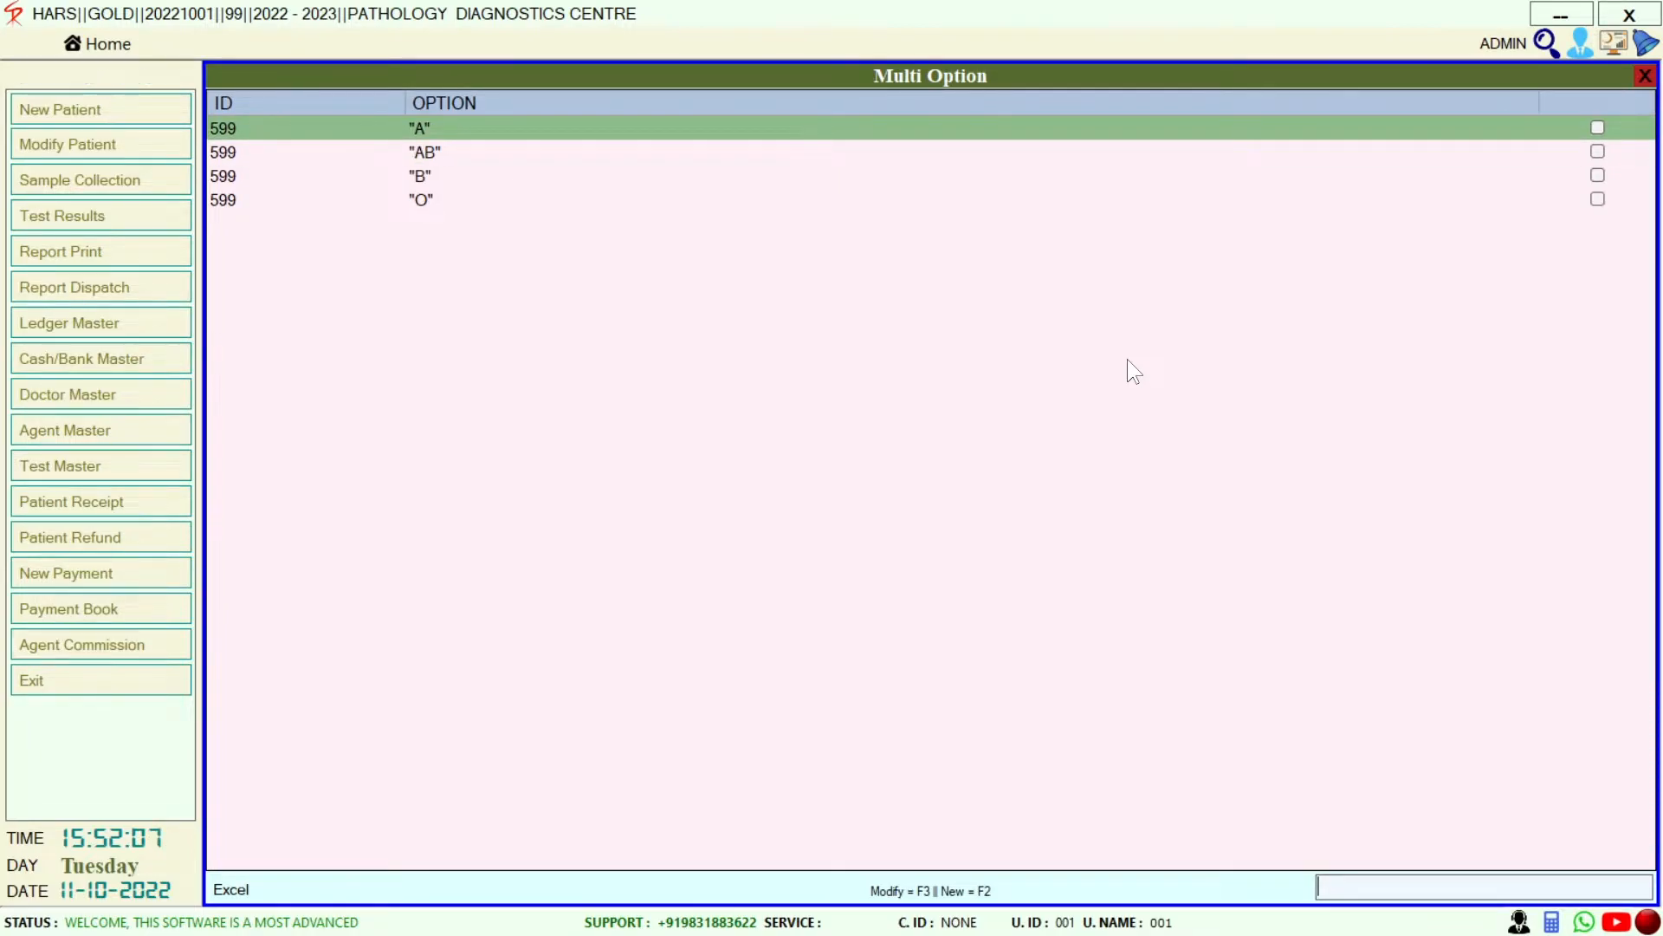
key(Return)
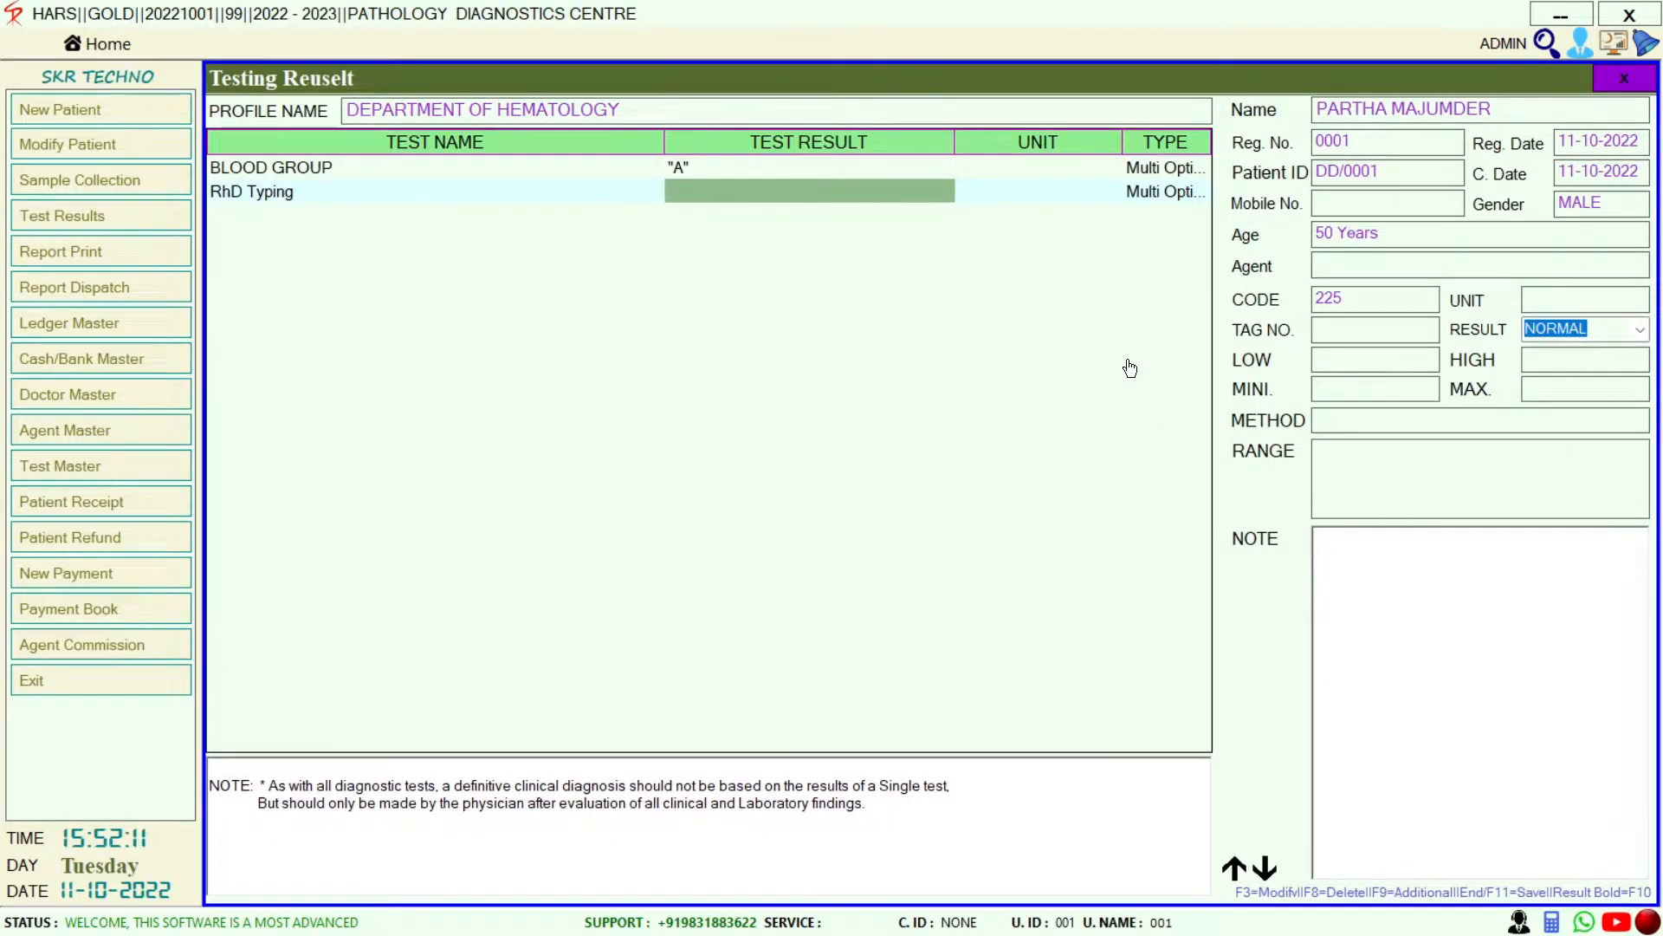
key(Return)
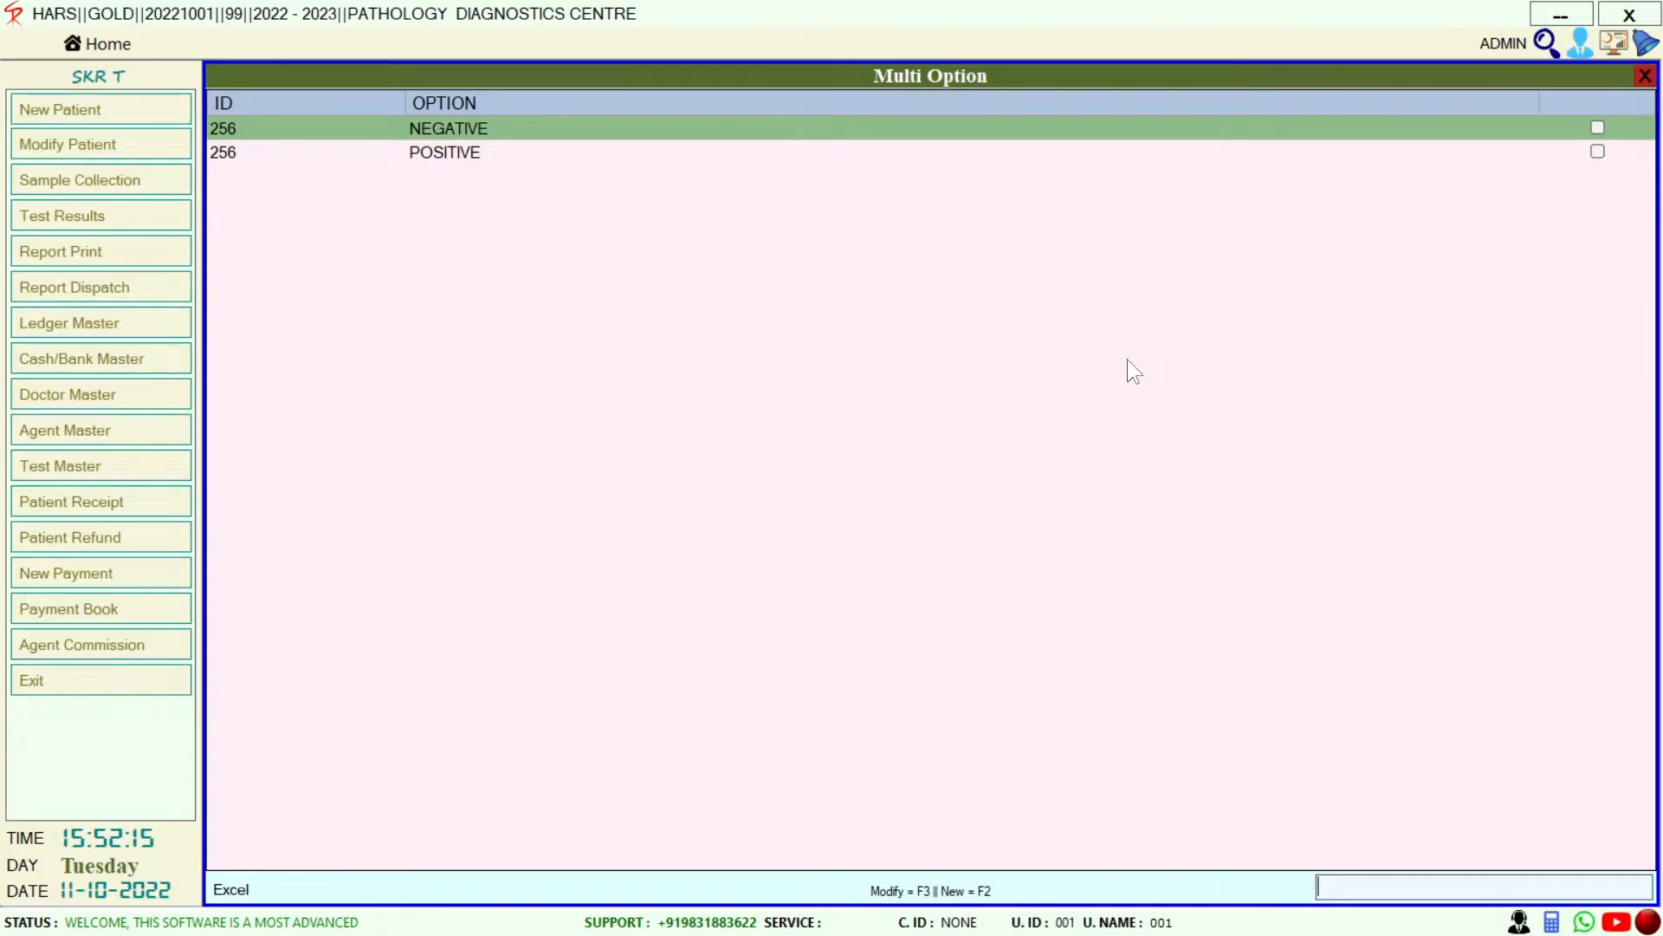
key(Down)
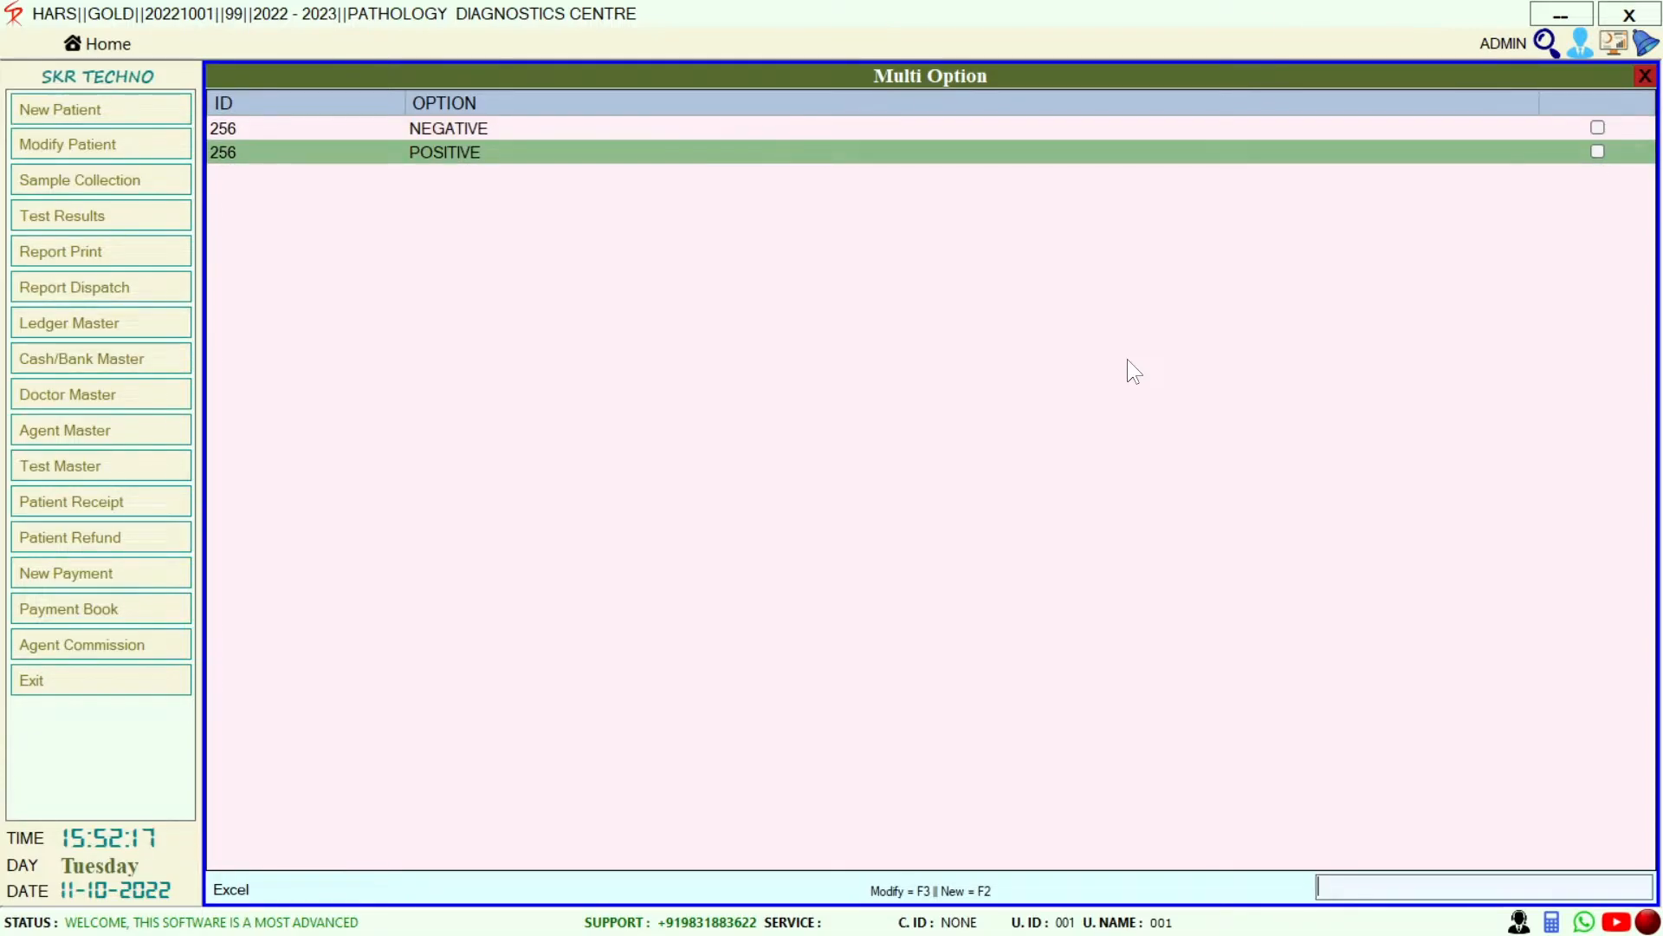
key(Return)
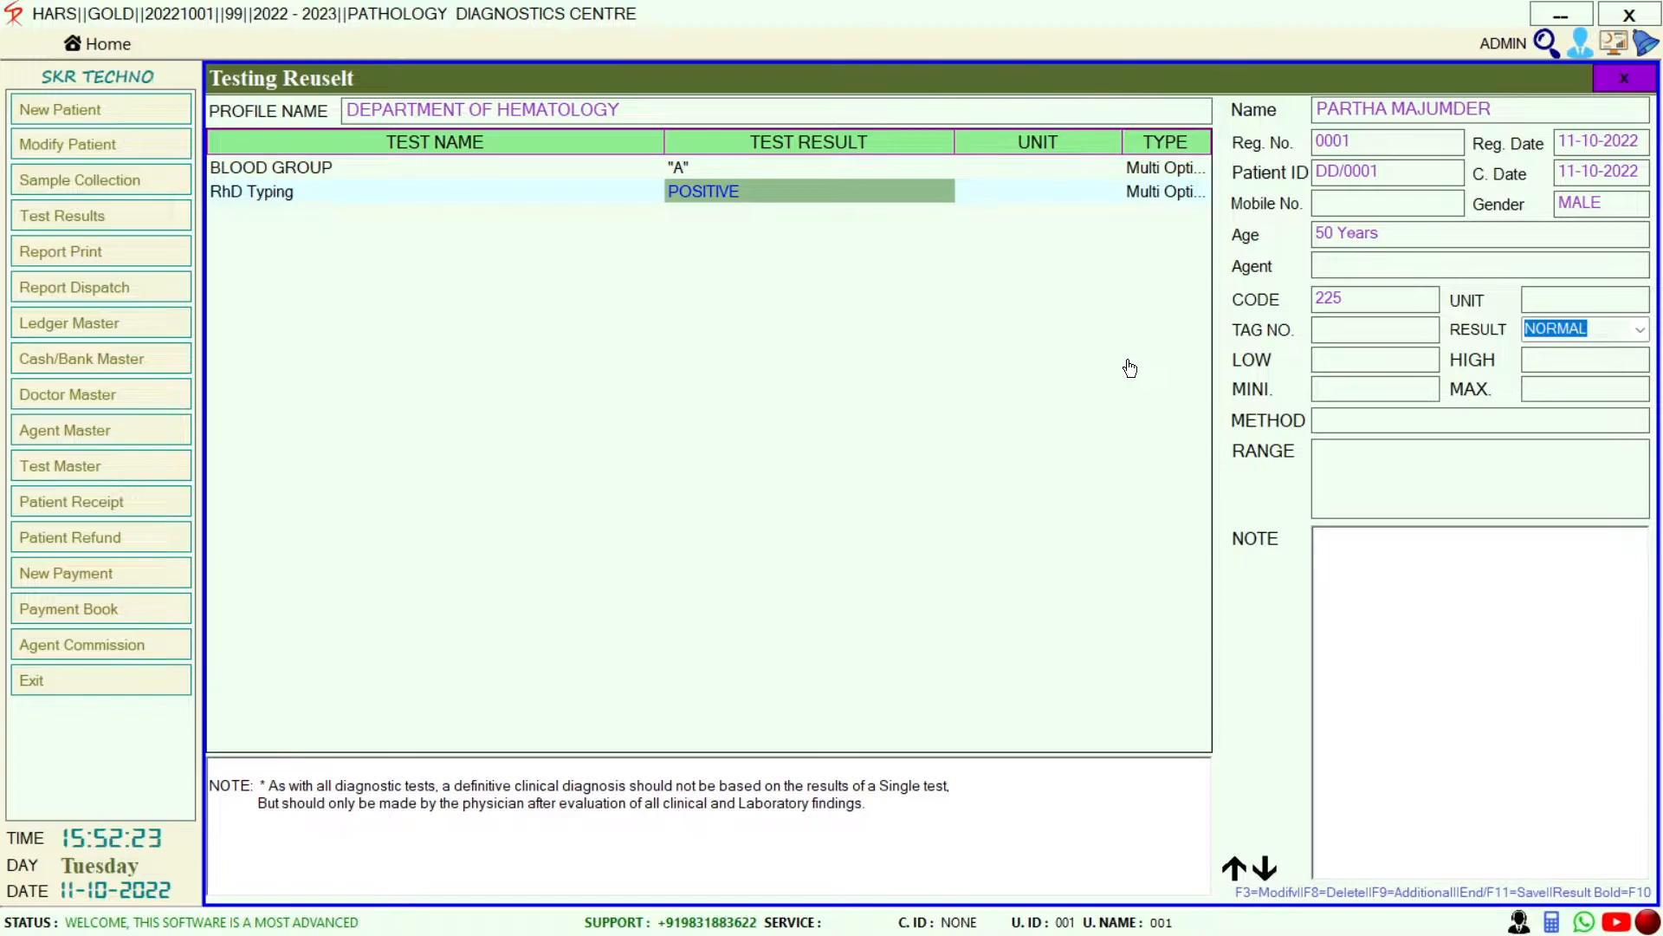
key(End)
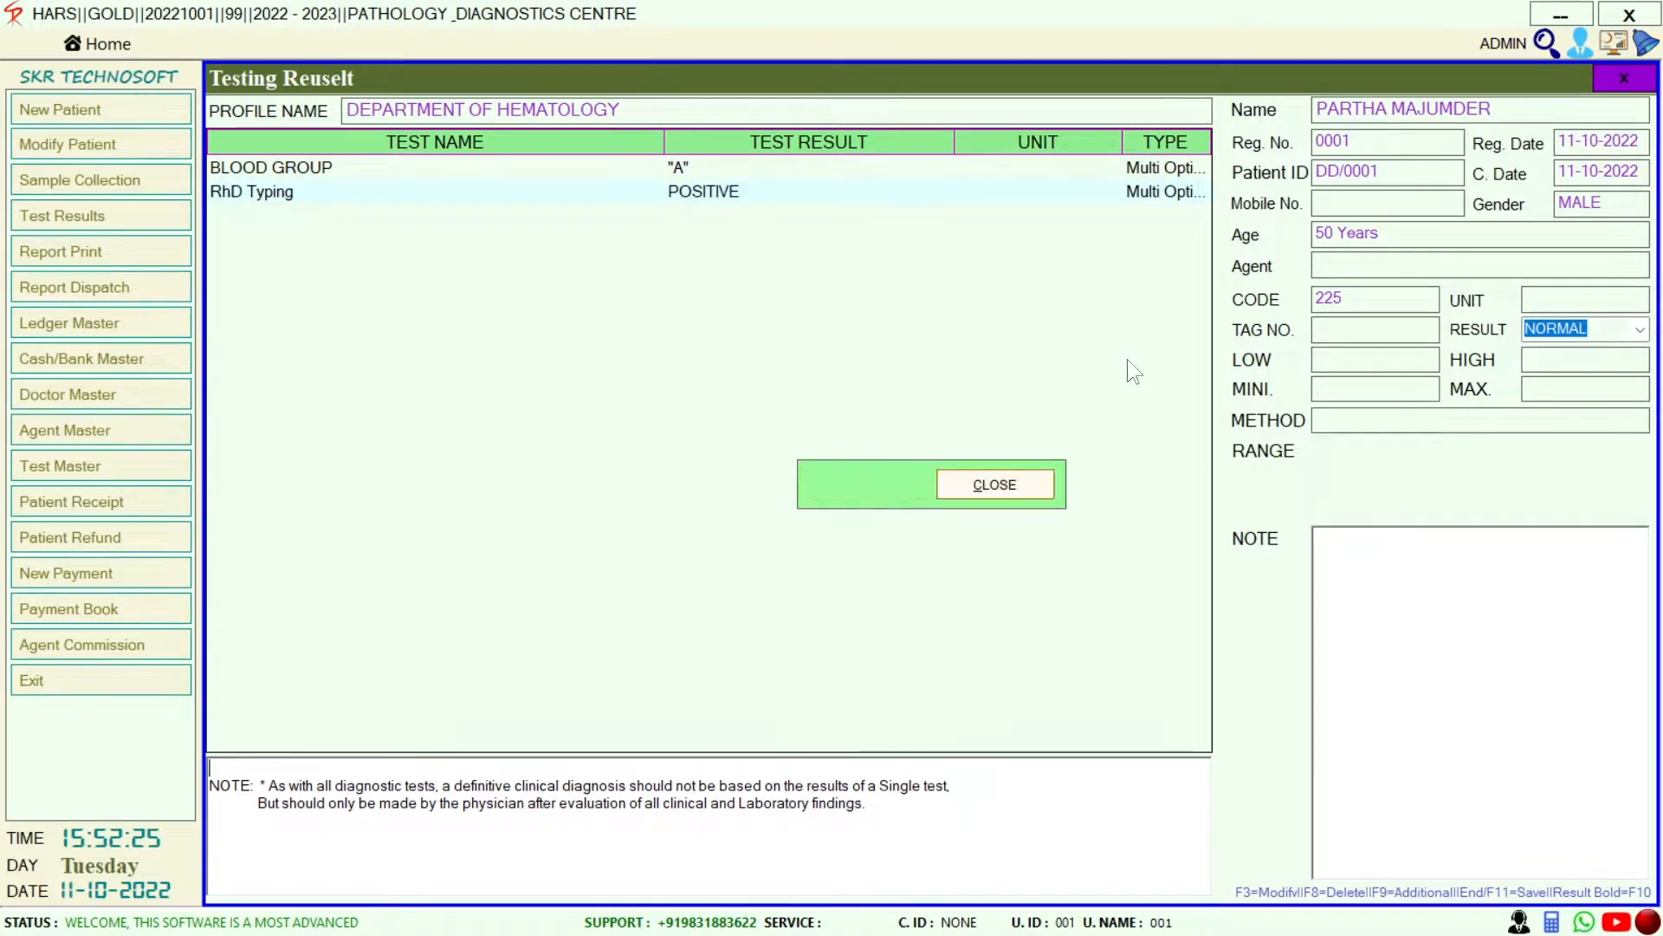
key(Return)
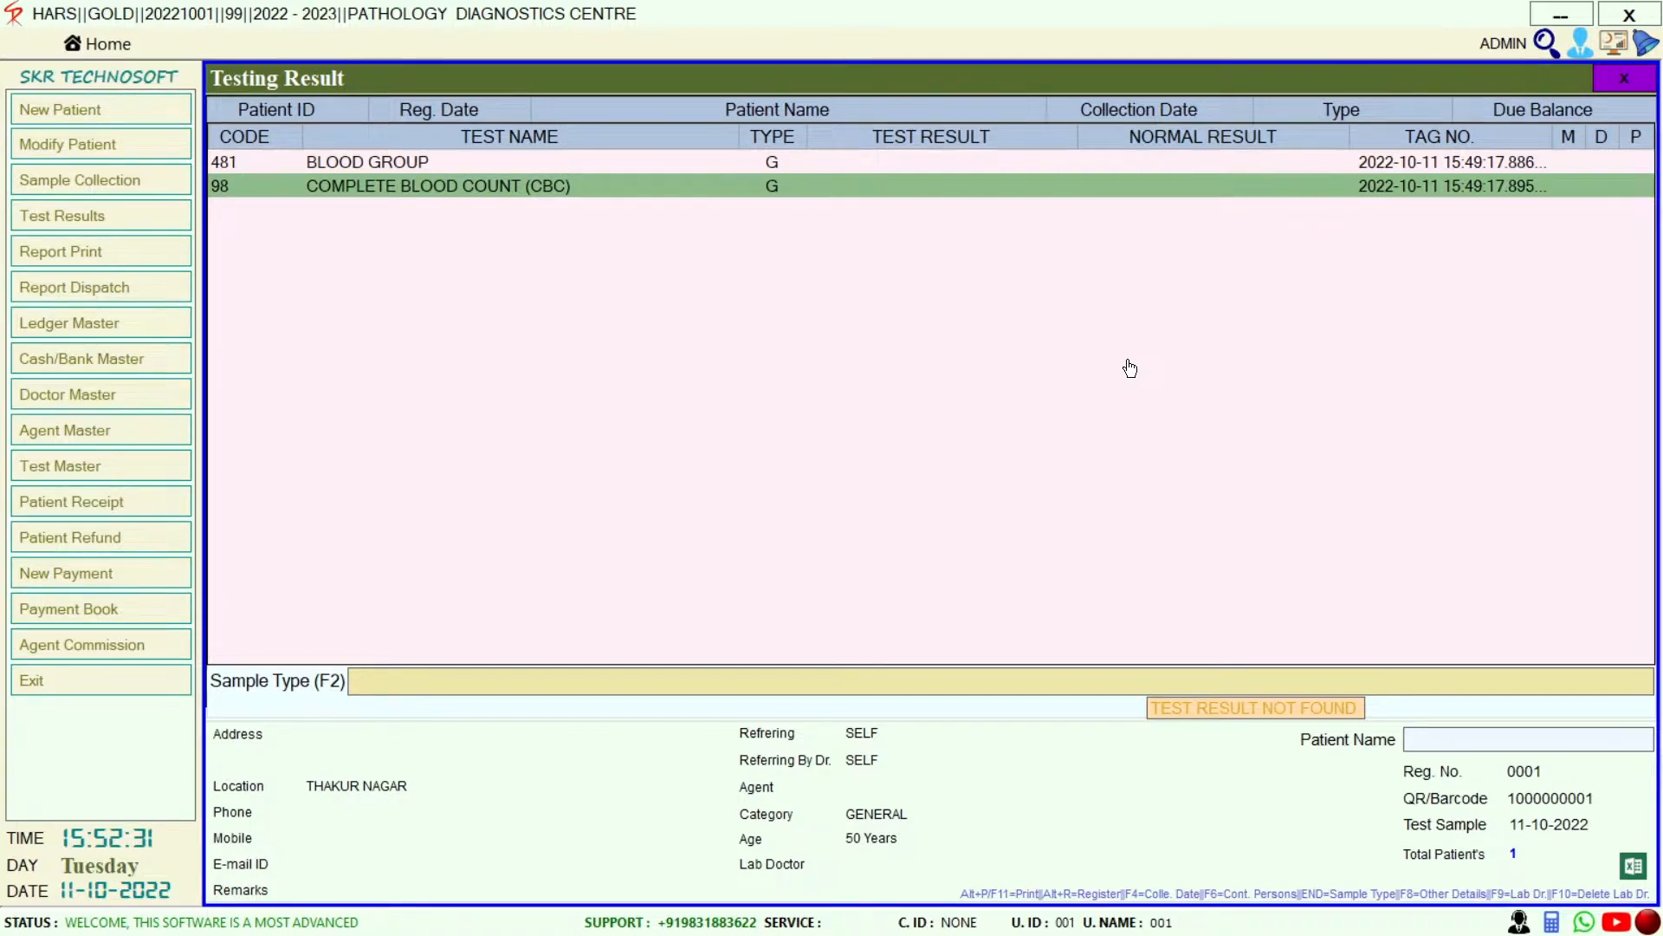
Open the CBC test and enter a HAEMOGLOBIN result of 12
key(Return)
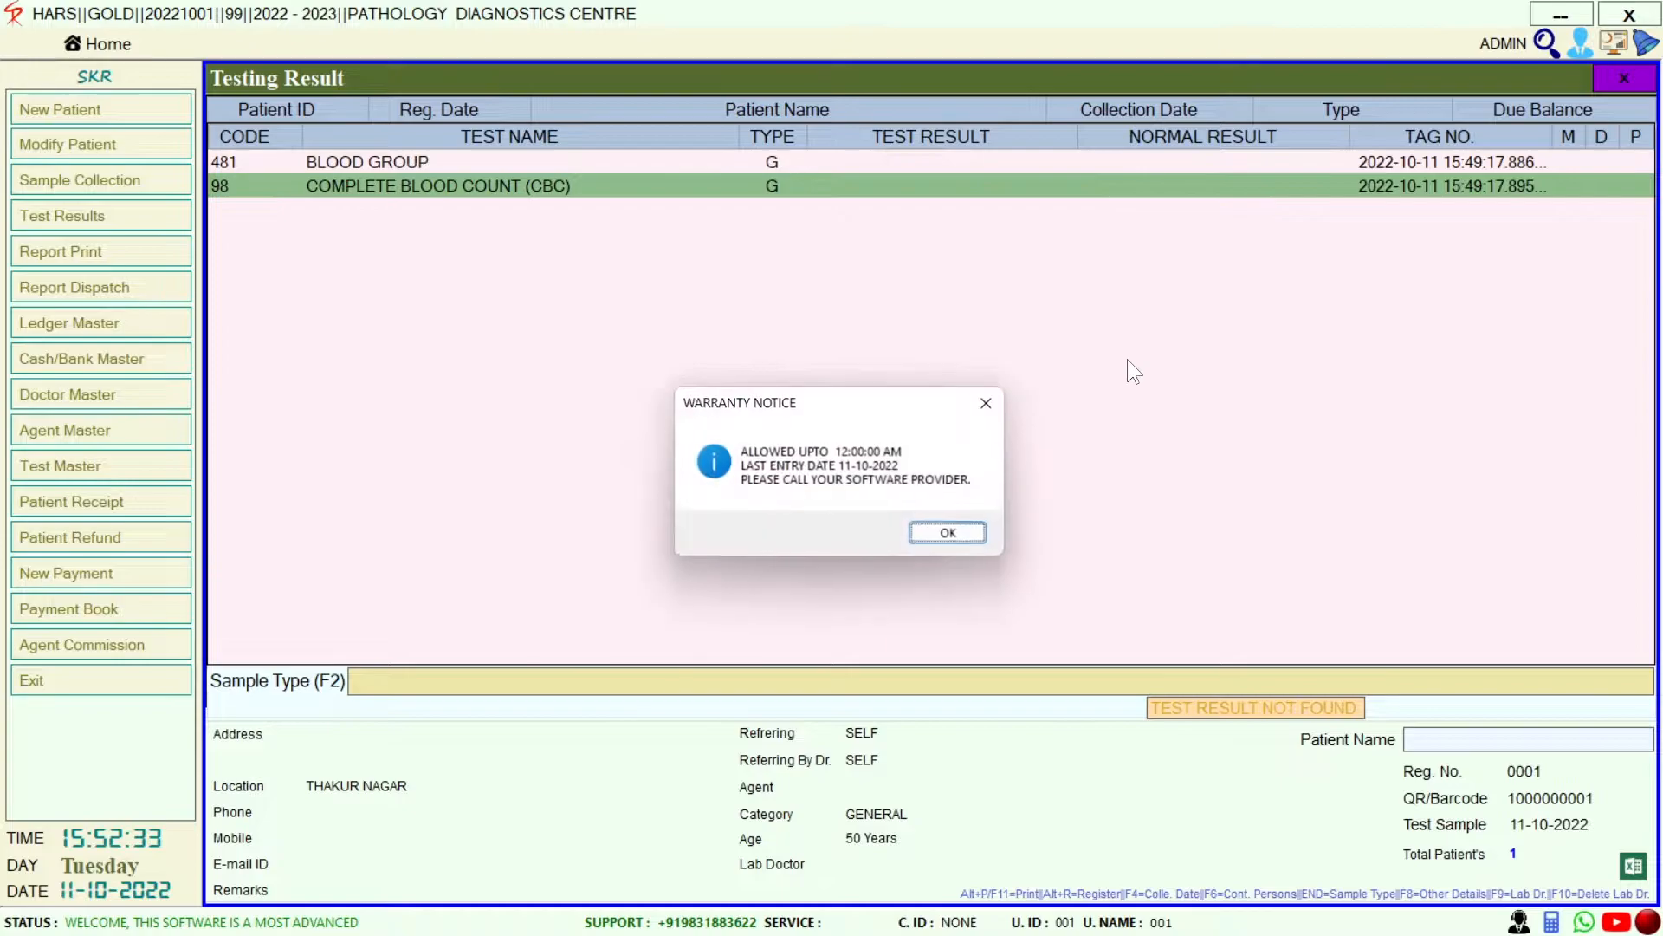
key(Return)
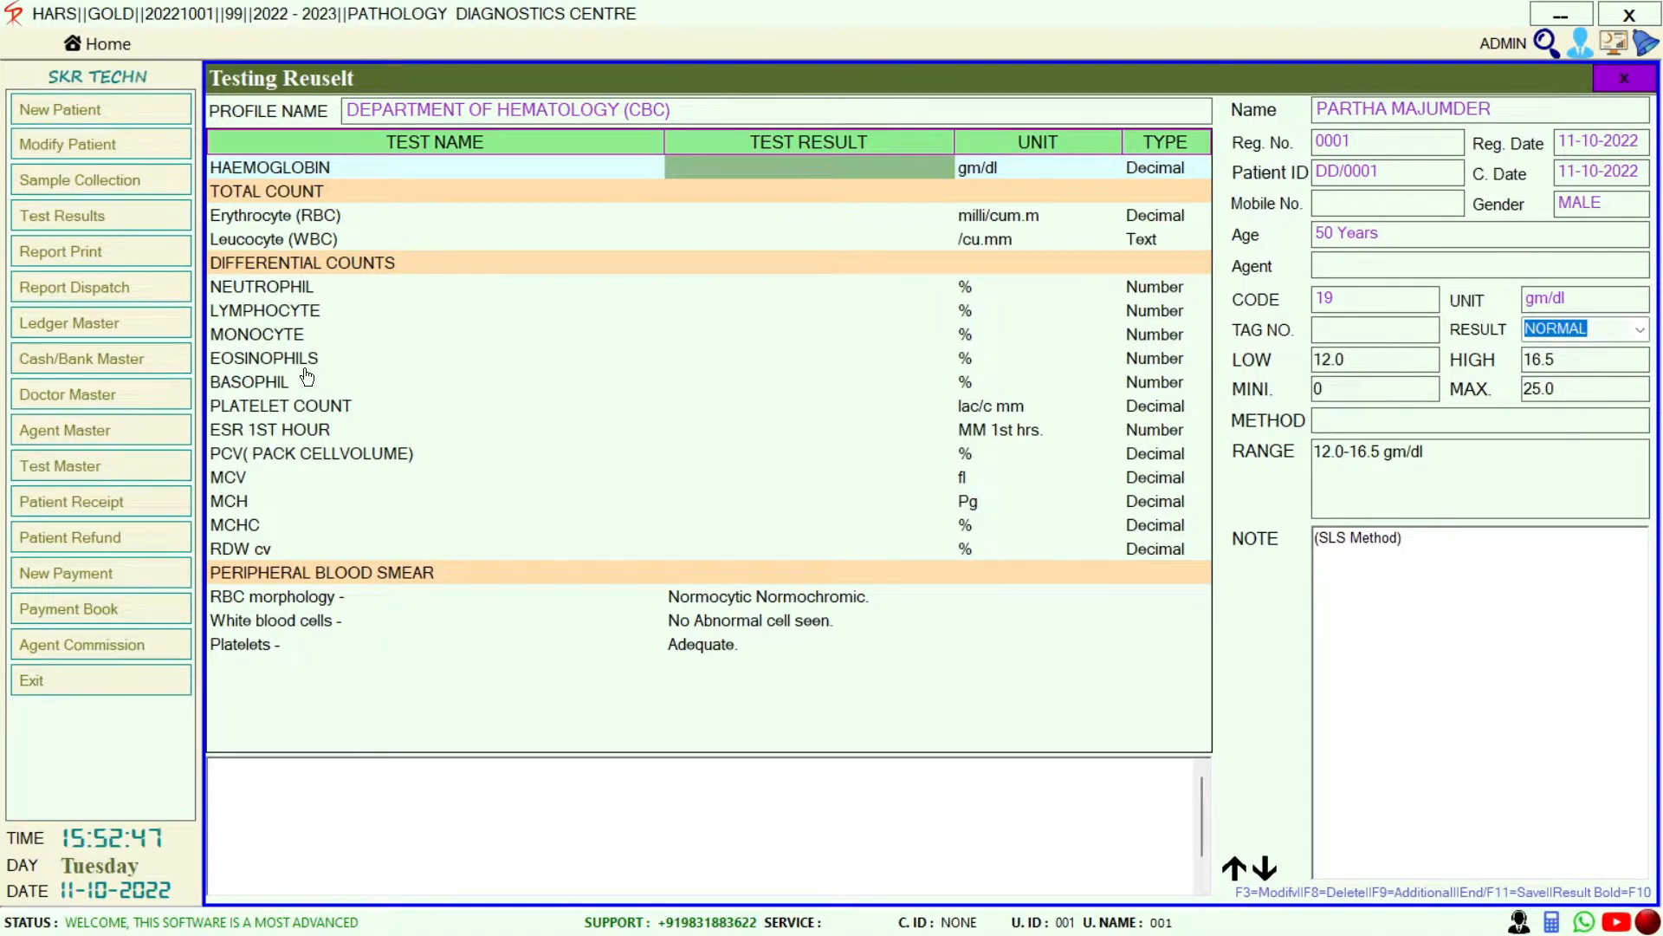
click(293, 414)
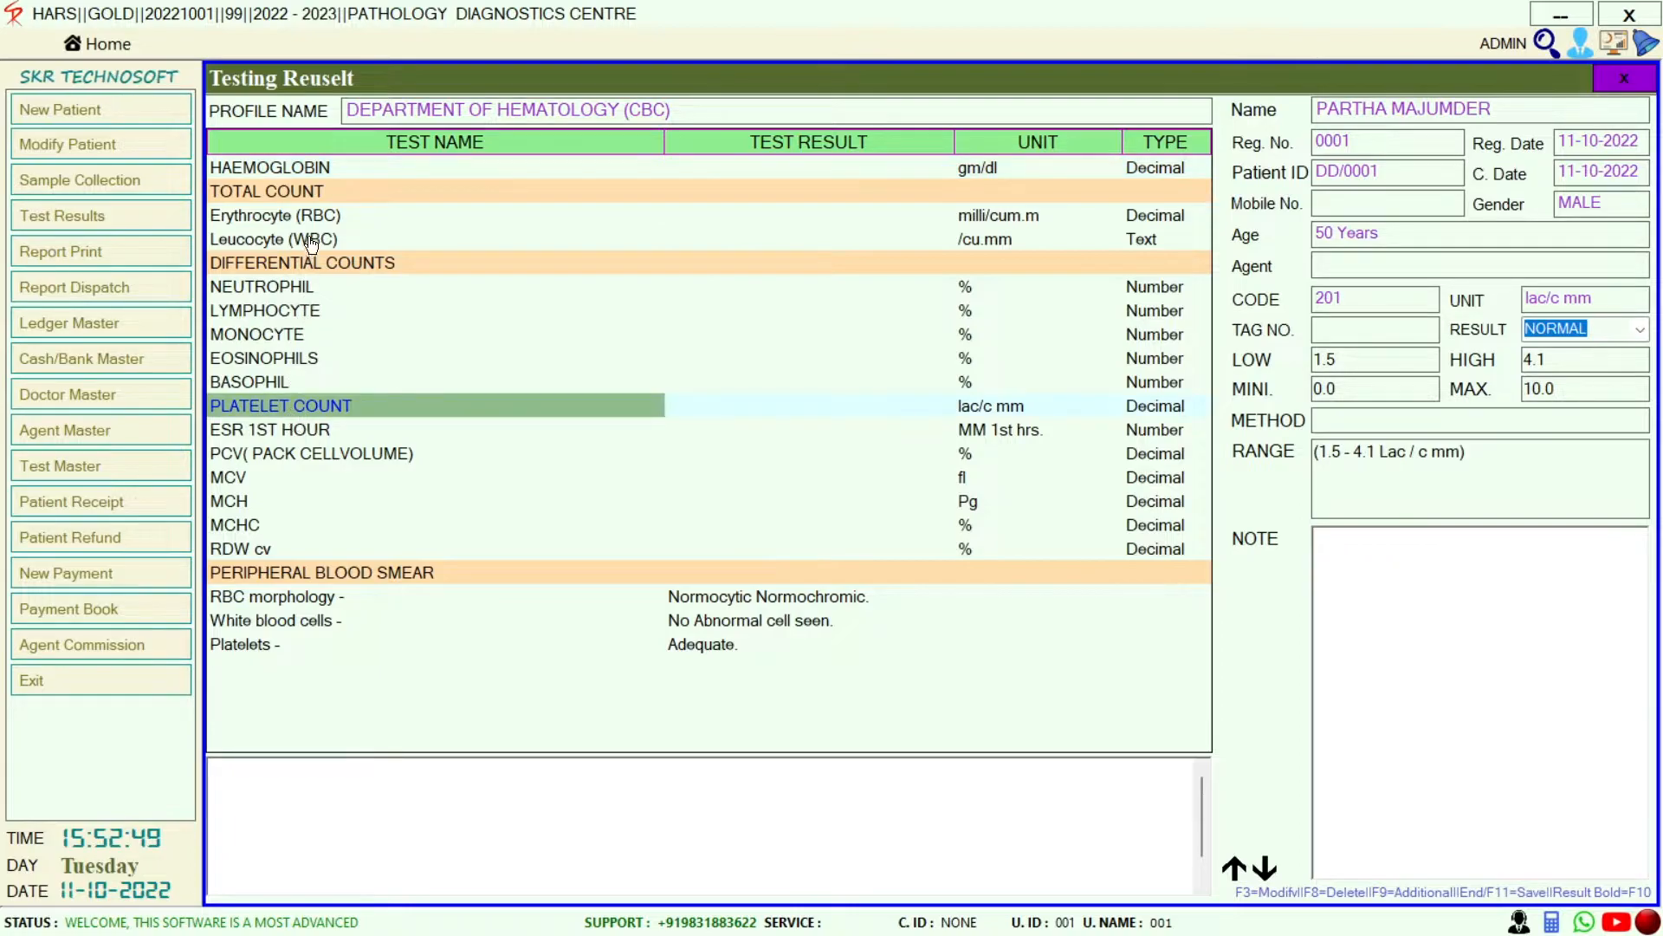
click(308, 170)
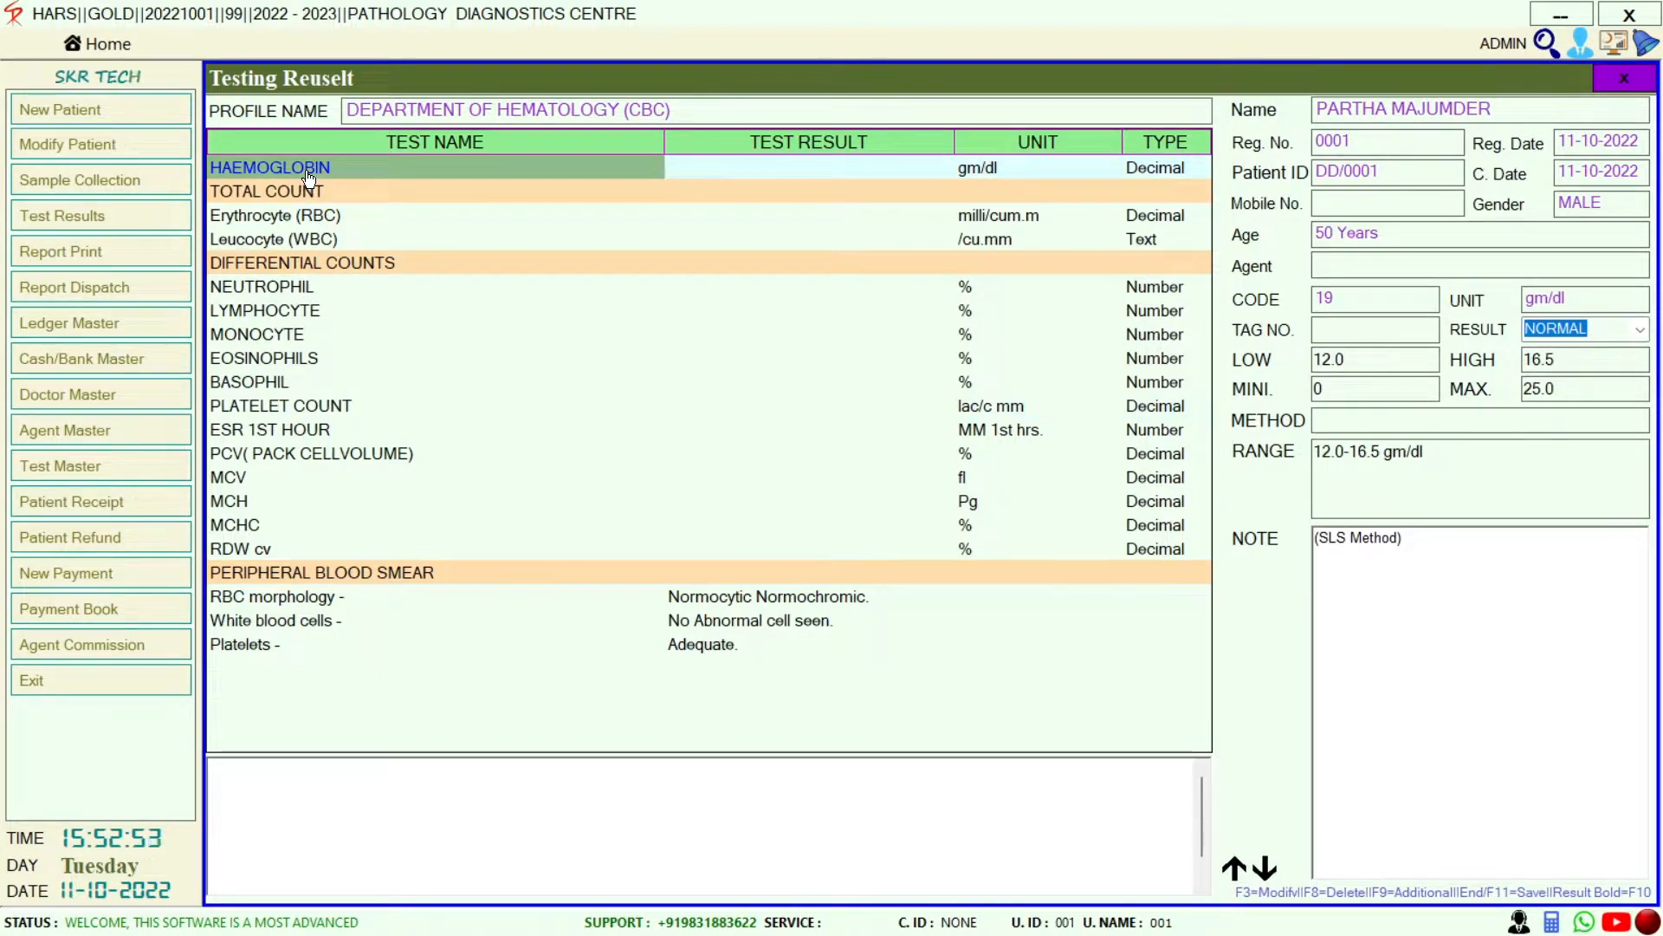
click(702, 175)
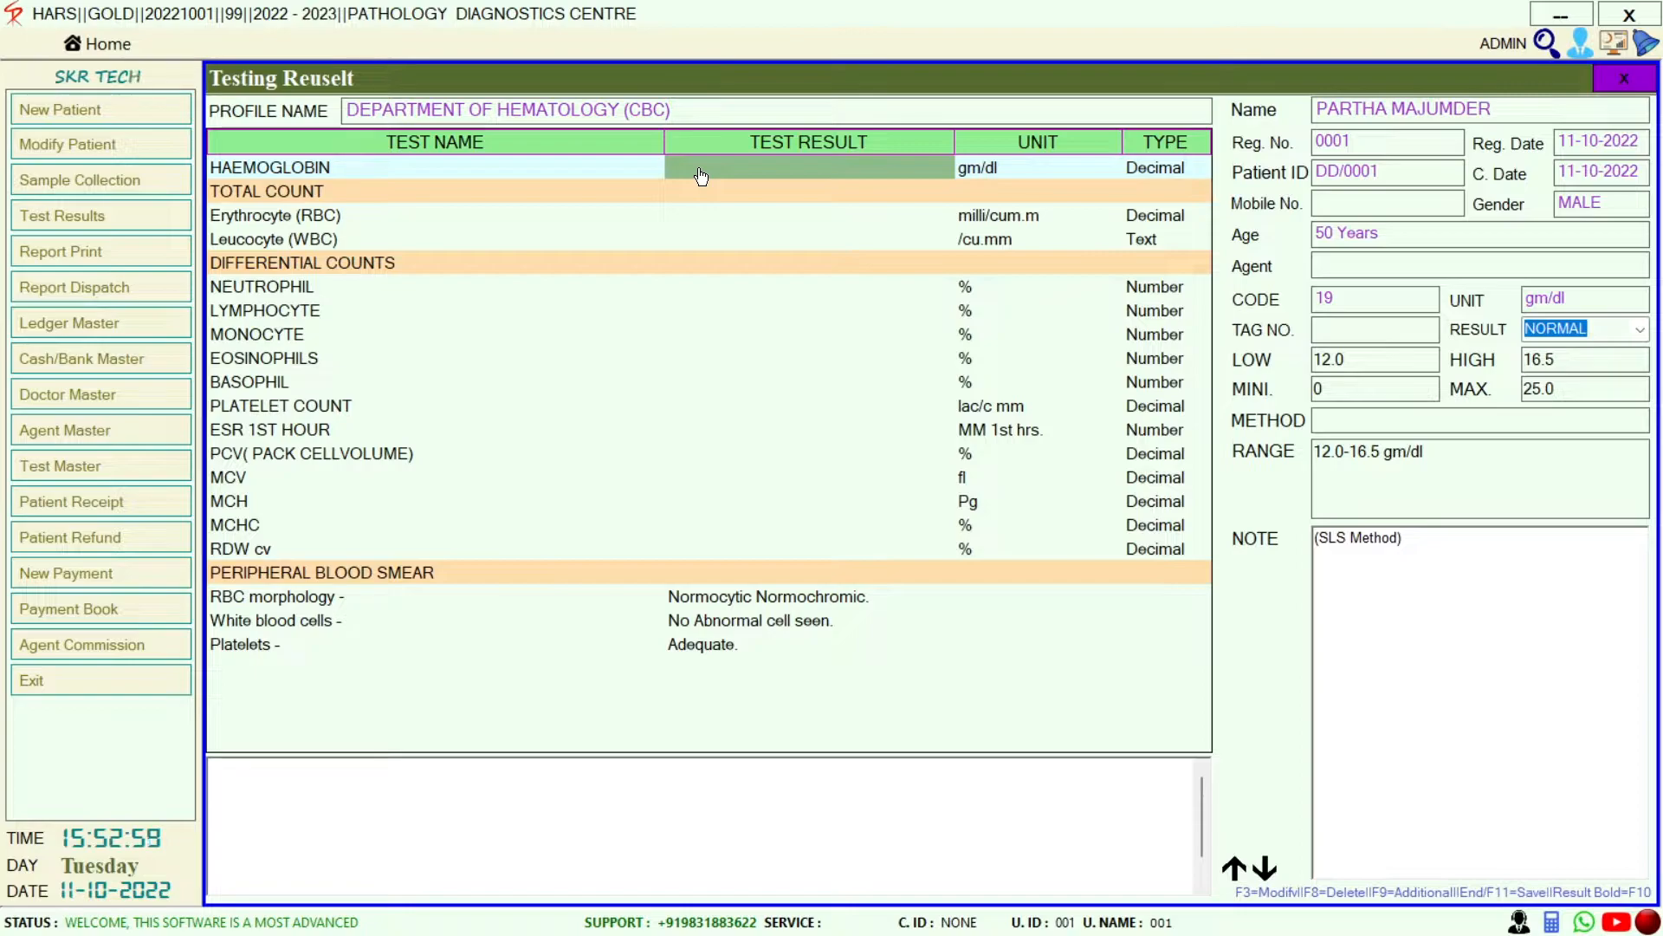
text(12)
key(Return)
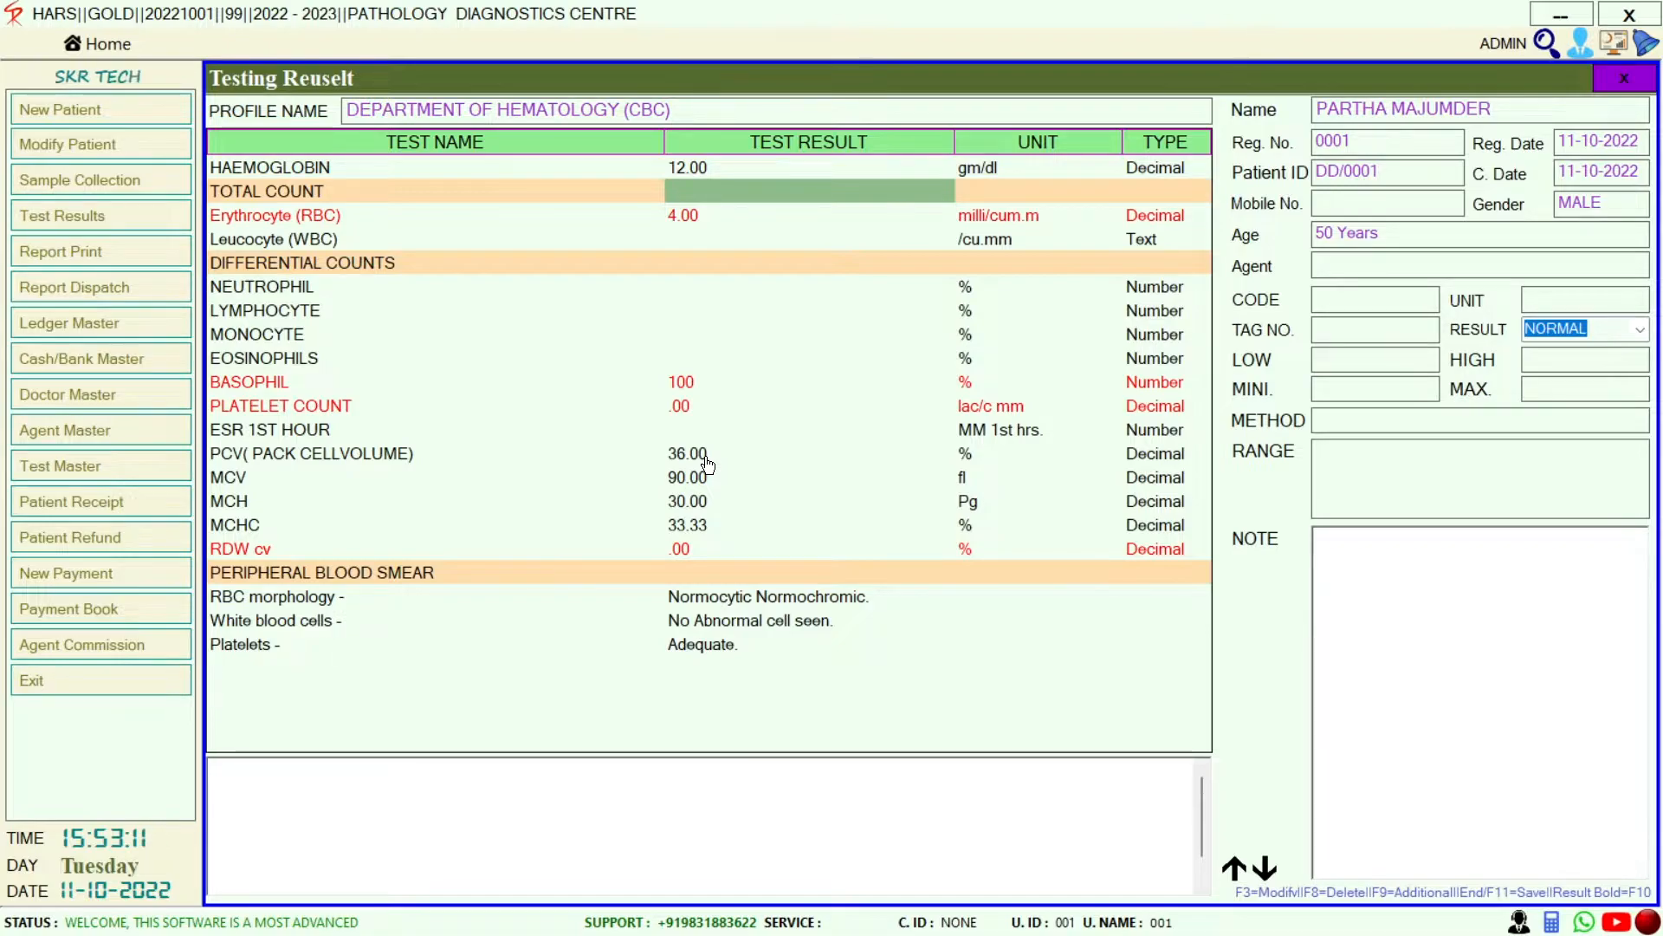
Enter CBC results: WBC 4000, Neutrophil 40, Lymphocyte 21, Monocyte 2, Eosinophils 1
key(Down)
key(Down)
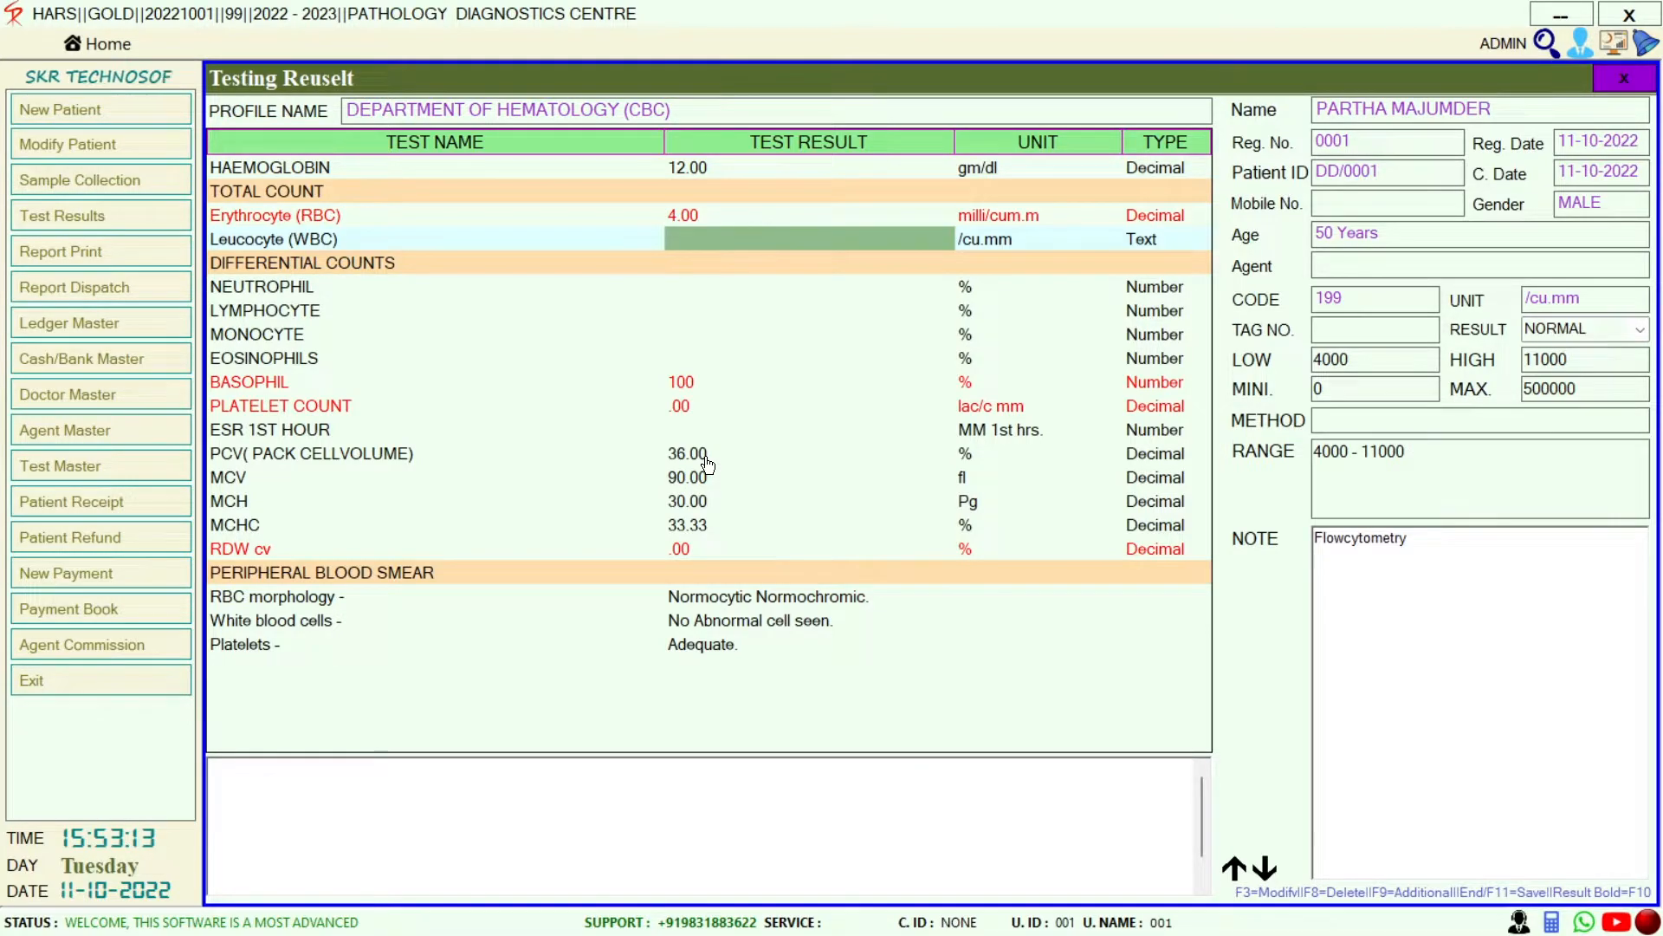
text(4000)
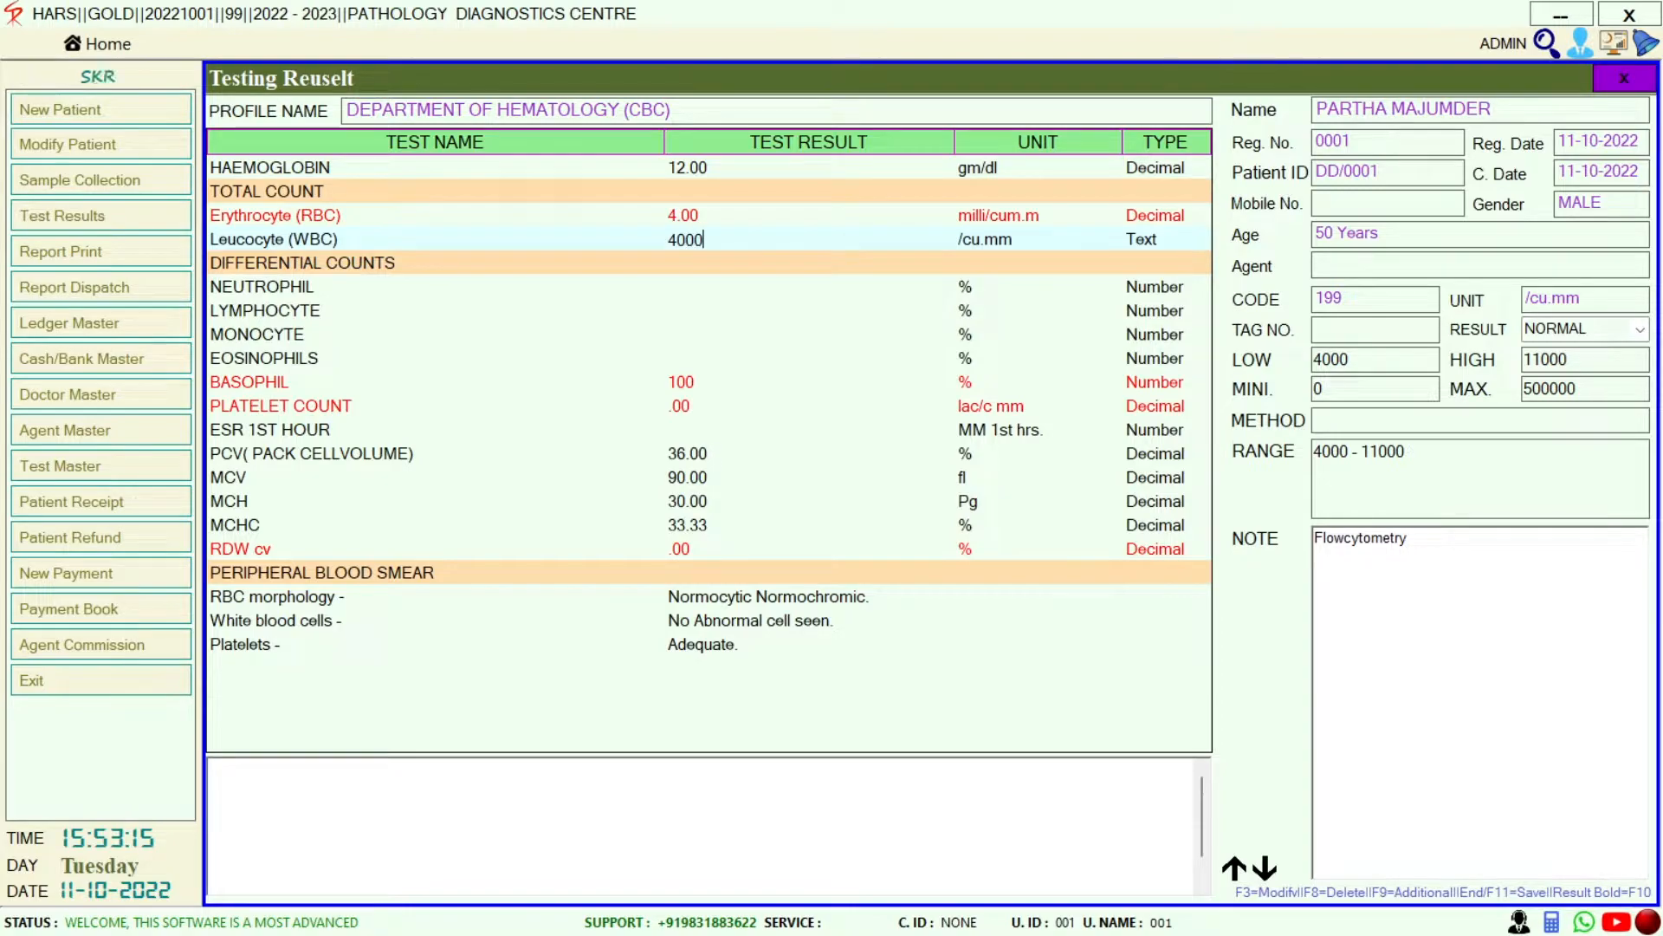
key(Return)
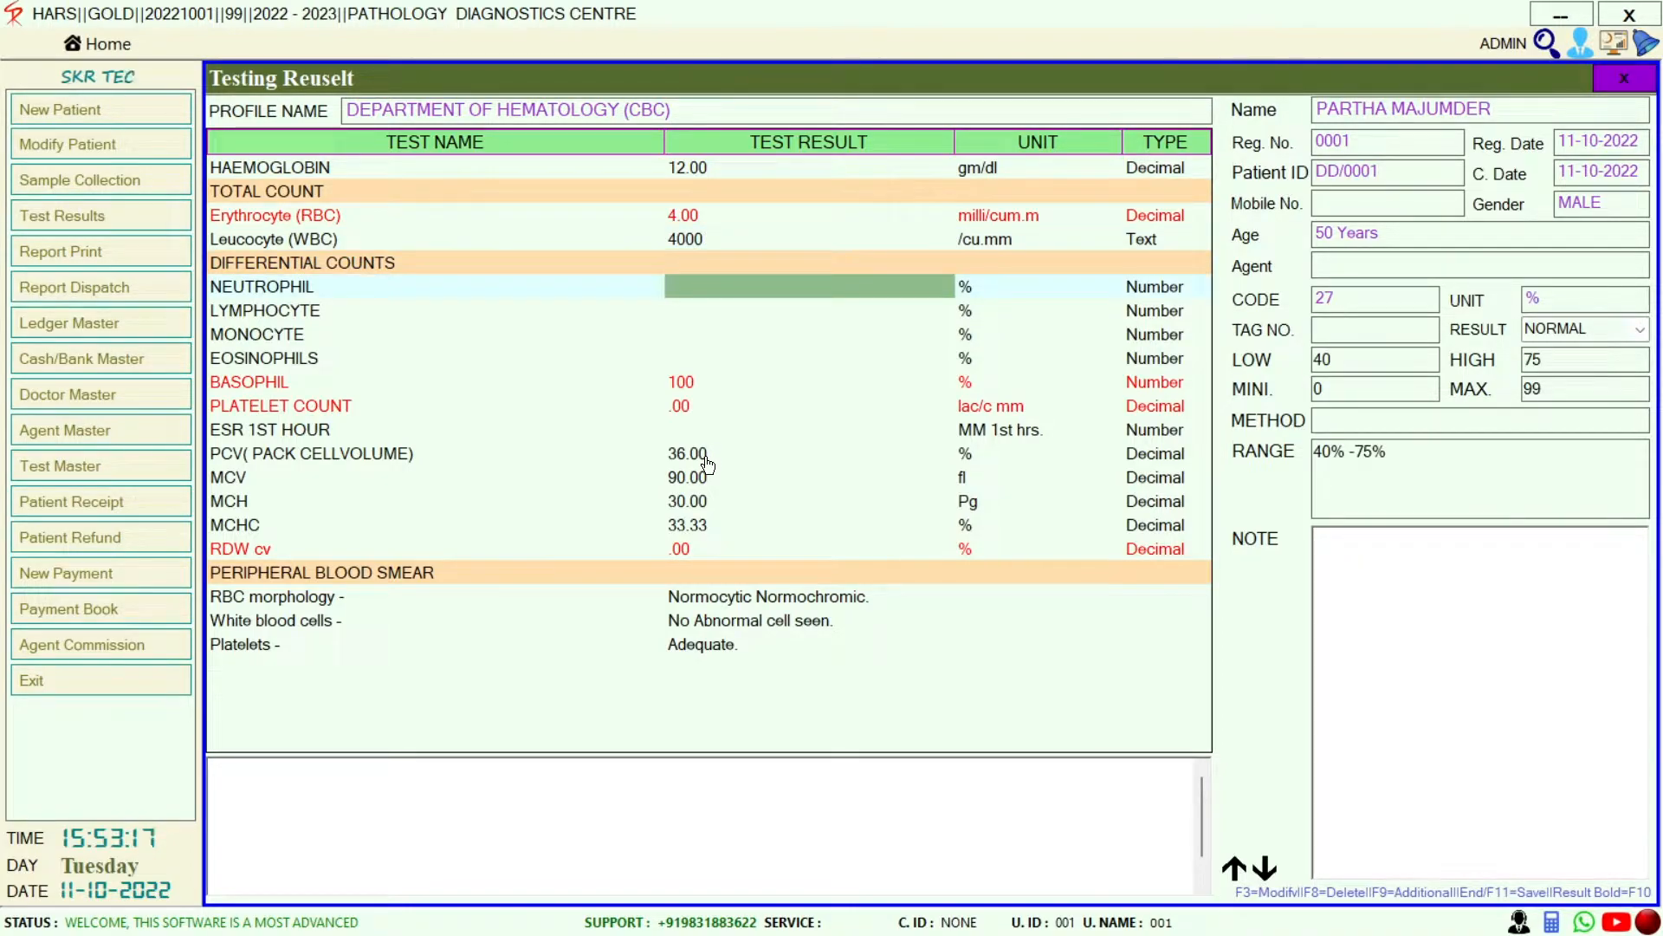
text(40)
key(Return)
text(21)
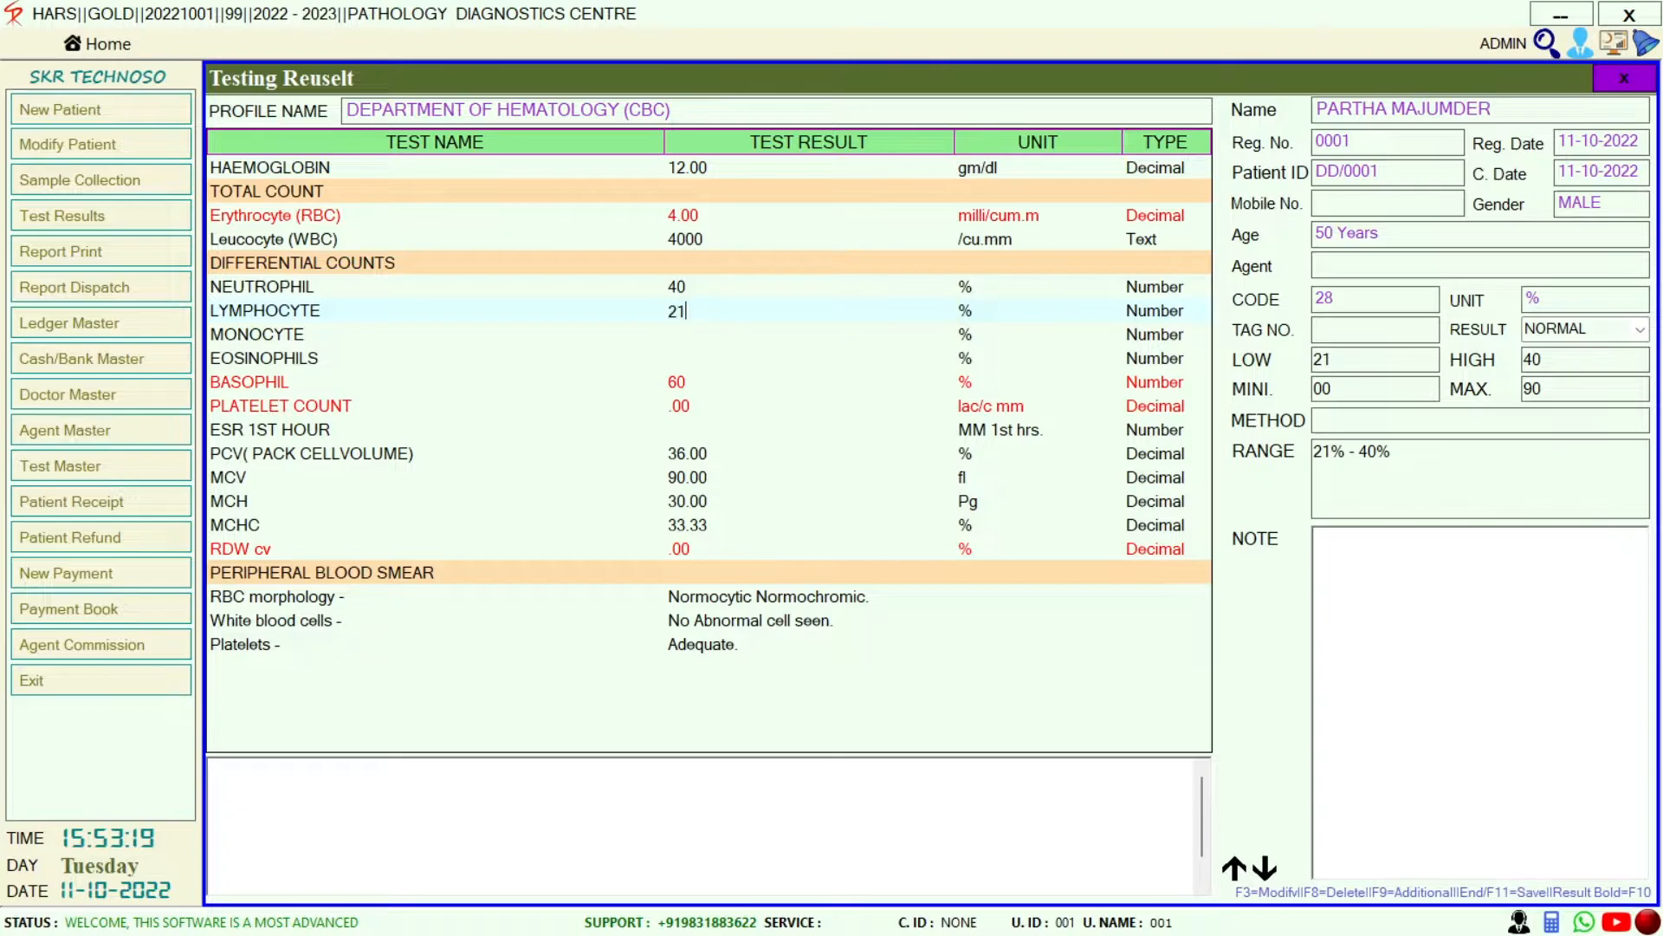
key(Return)
text(2)
key(Return)
text(1)
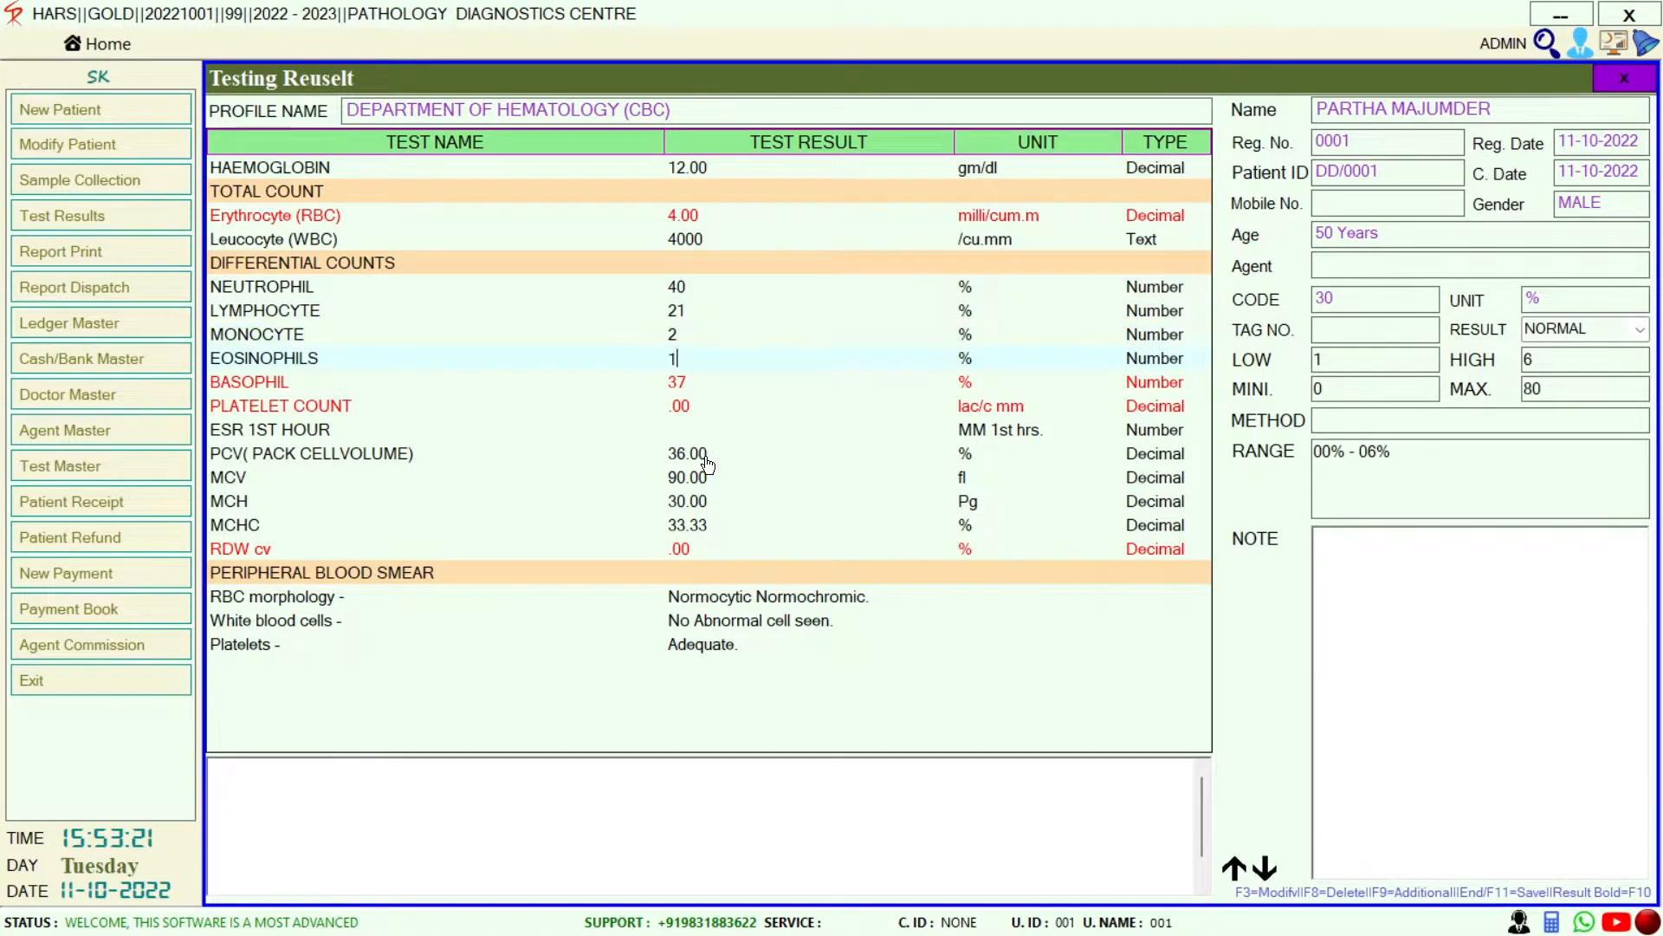
key(Return)
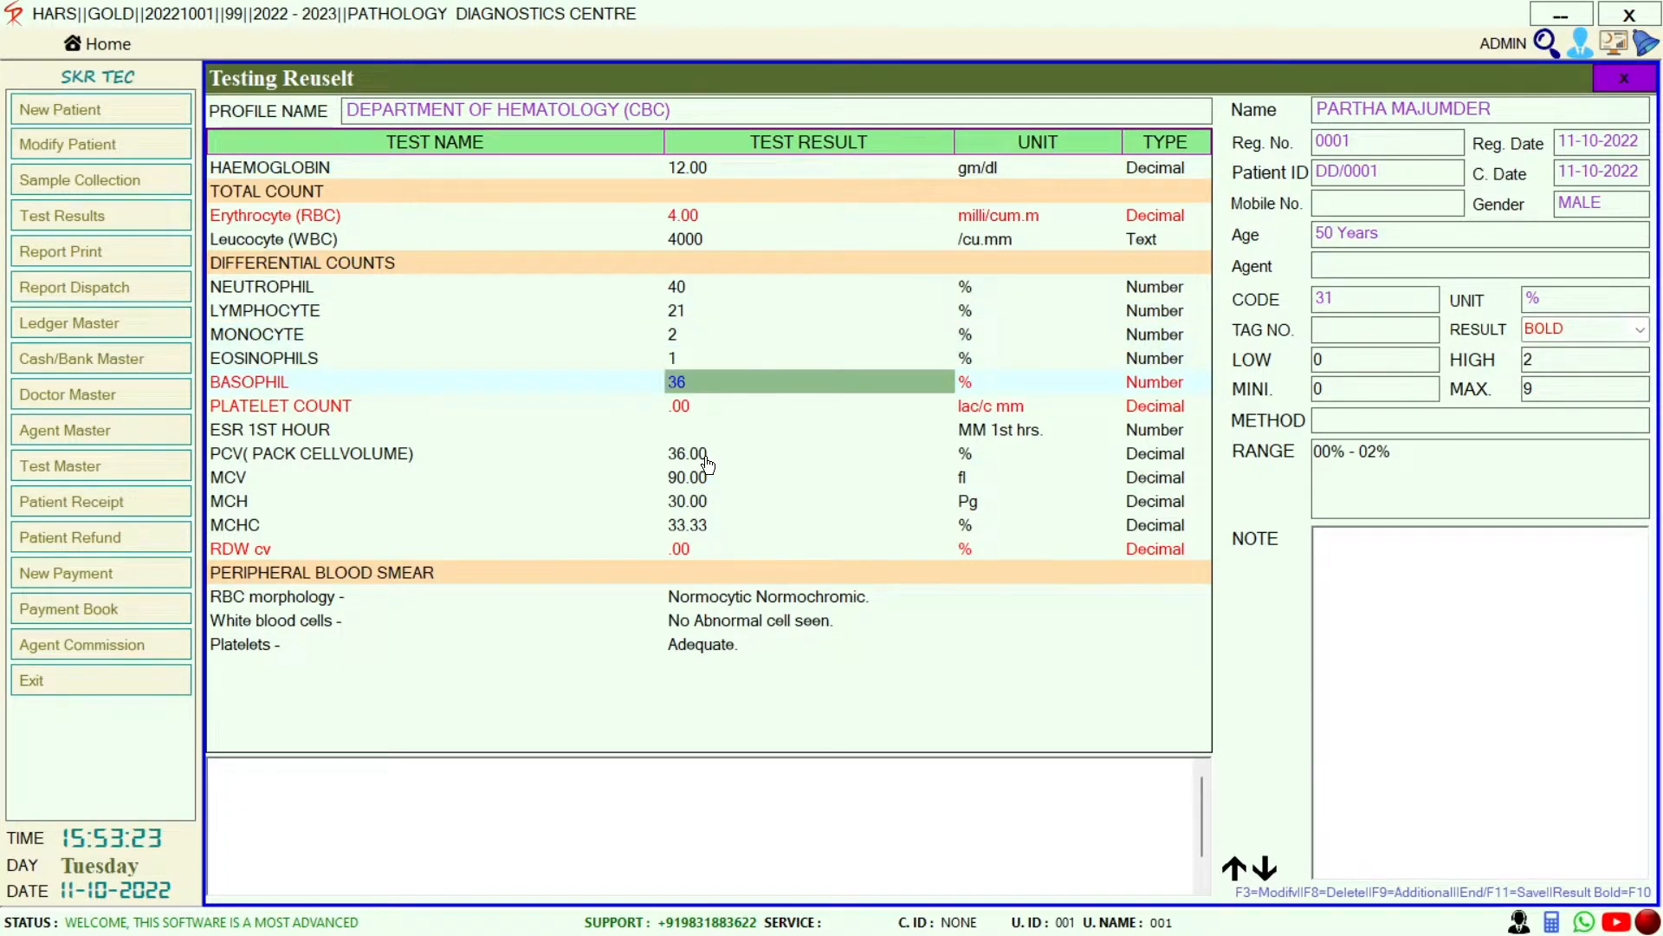
Save the blood count results and open the Patient's Report View And Print window
key(Return)
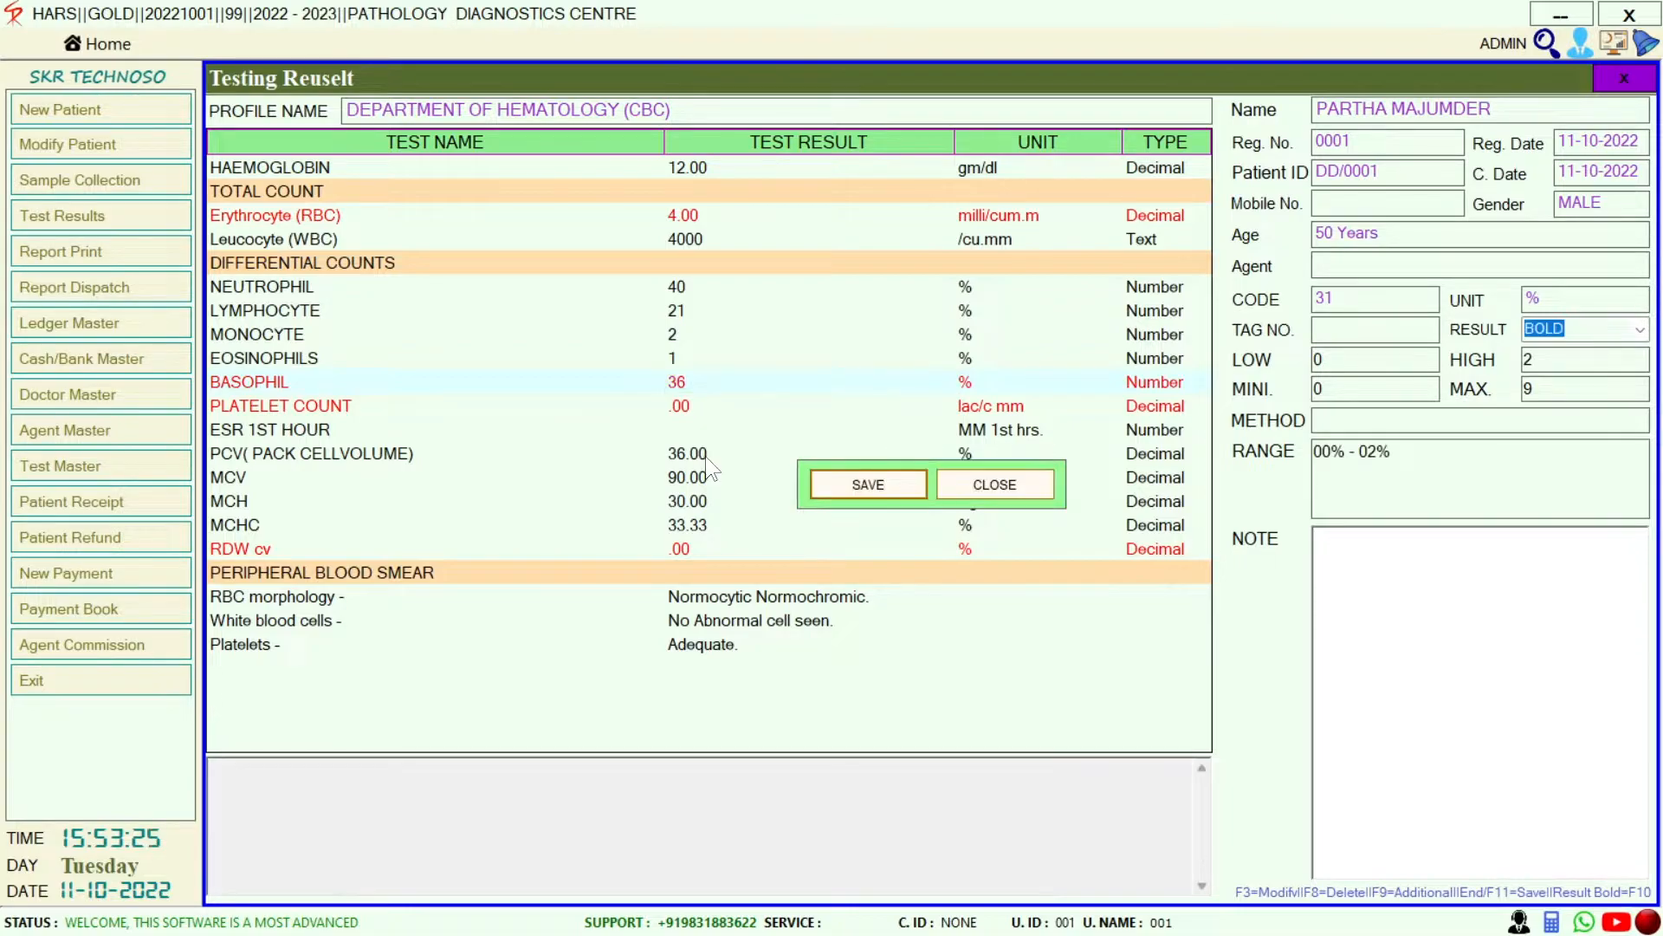
key(Return)
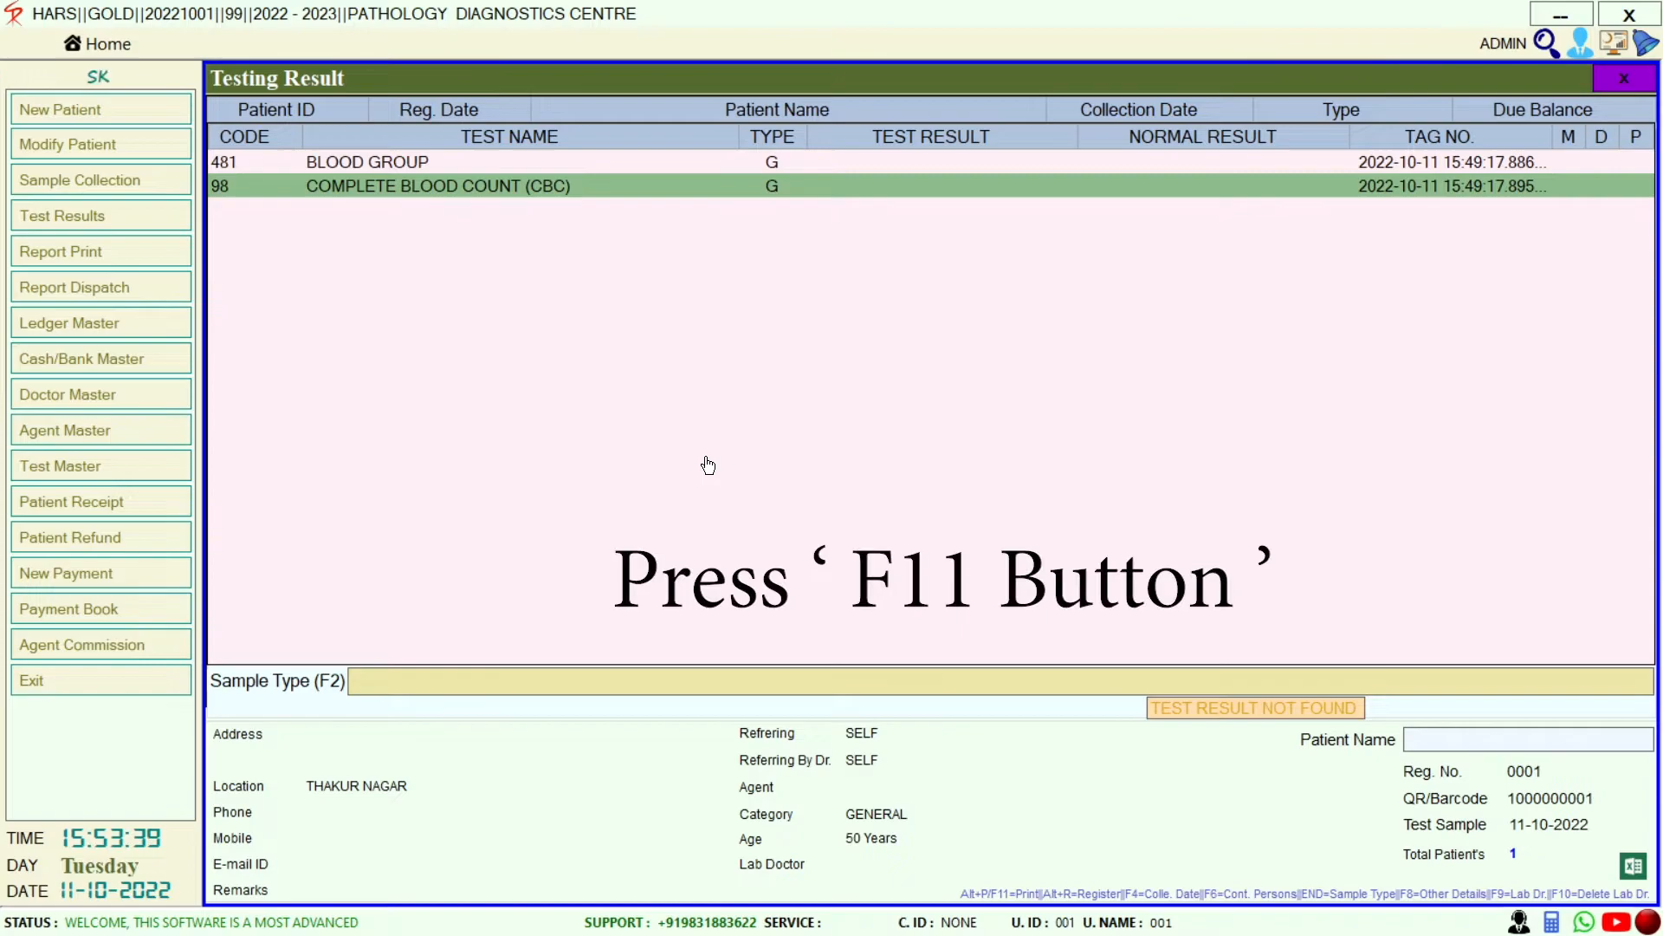
key(F11)
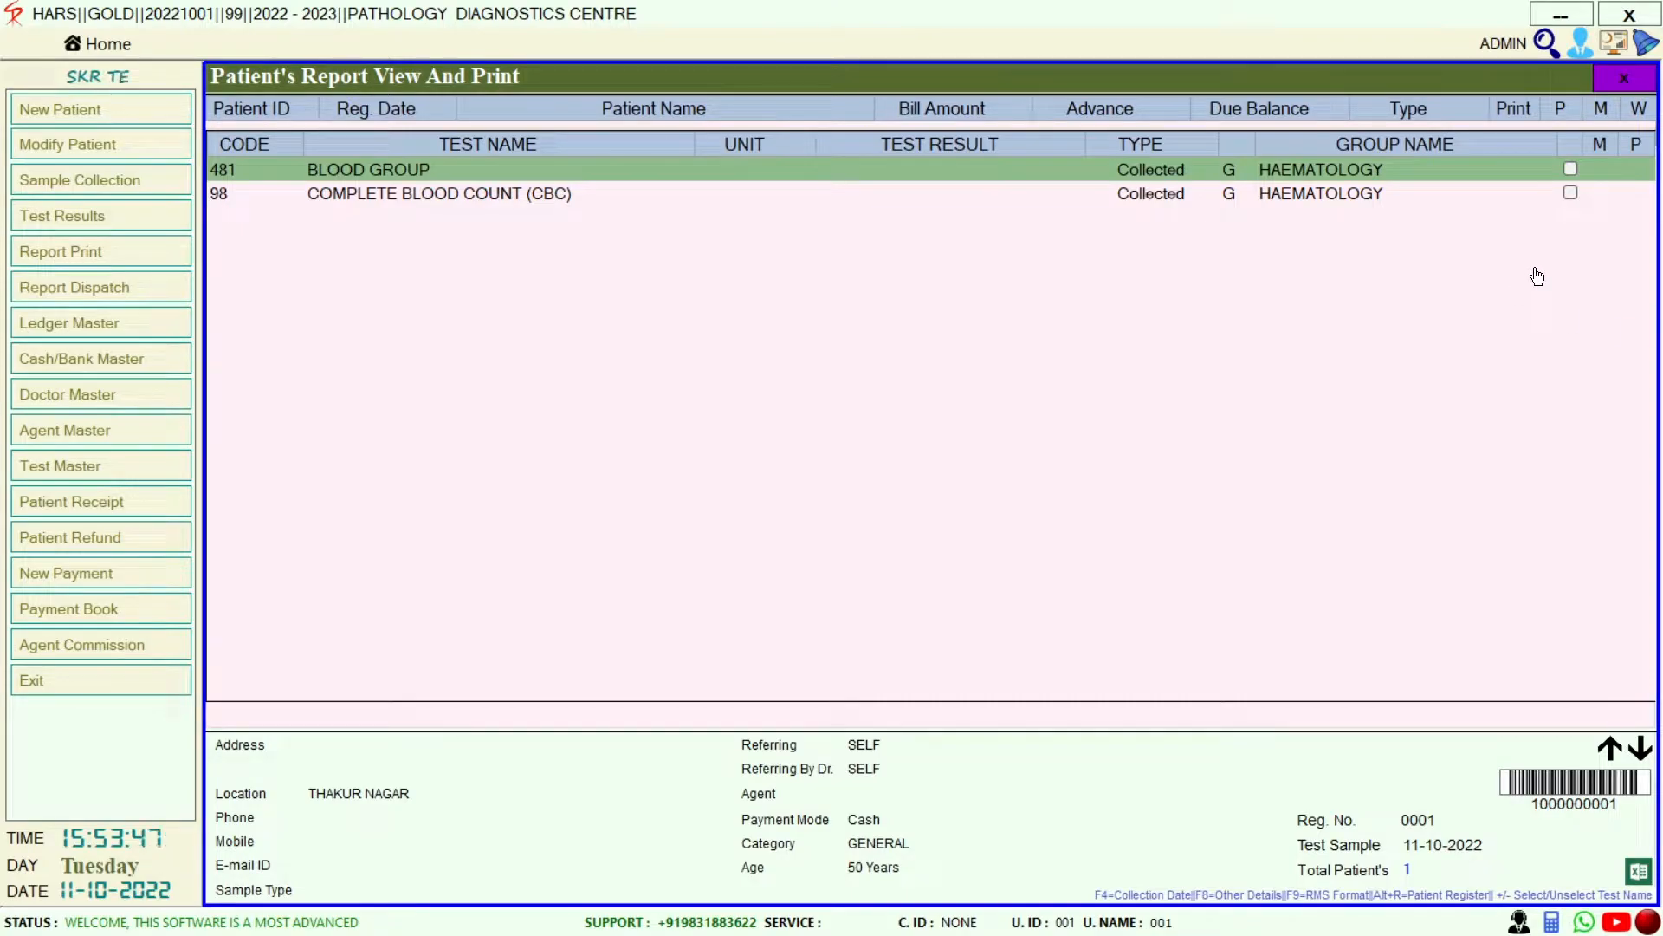
Toggle the Blood Group and CBC print ticks, leaving both ticked, and start printing
key(plus)
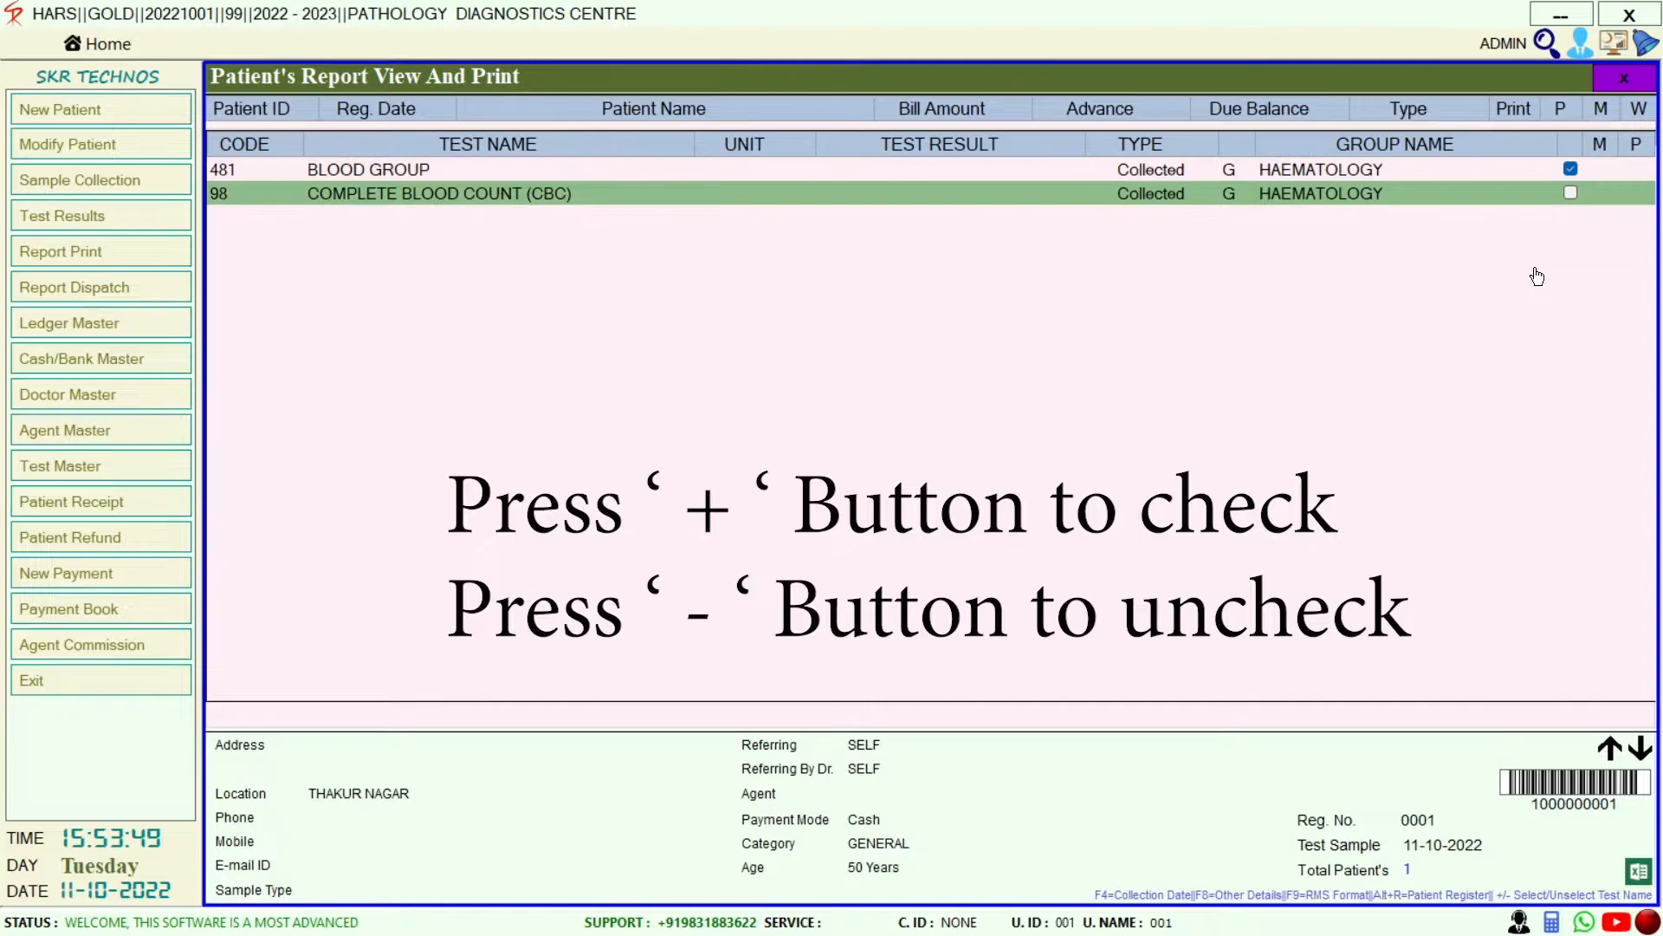
key(plus)
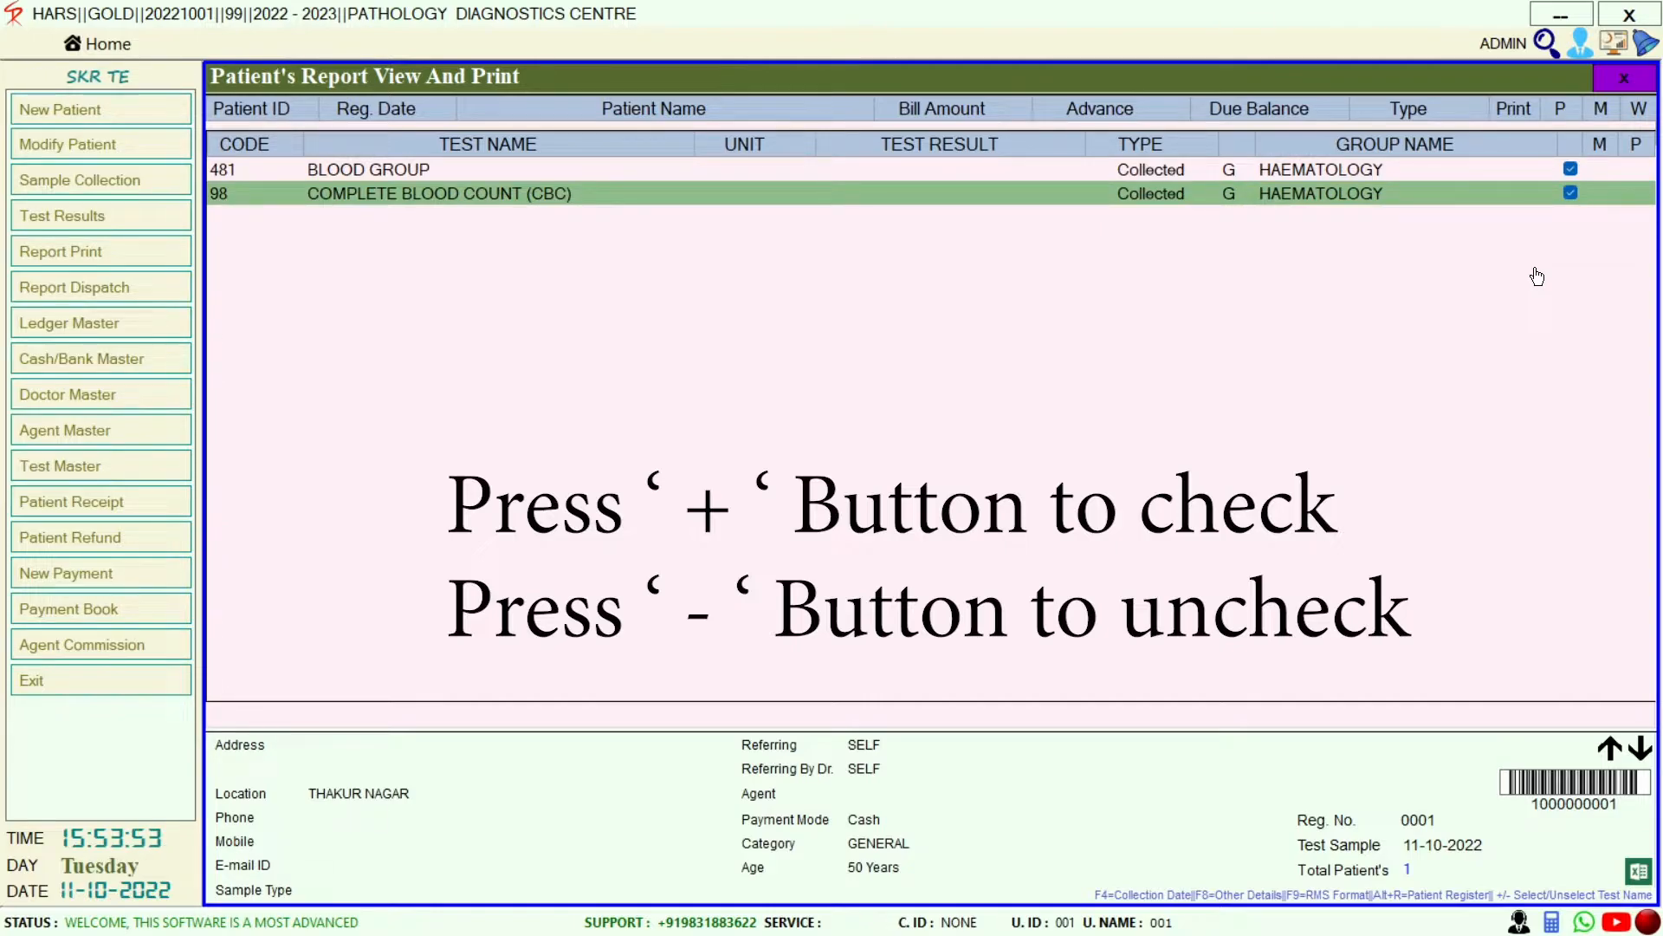
key(minus)
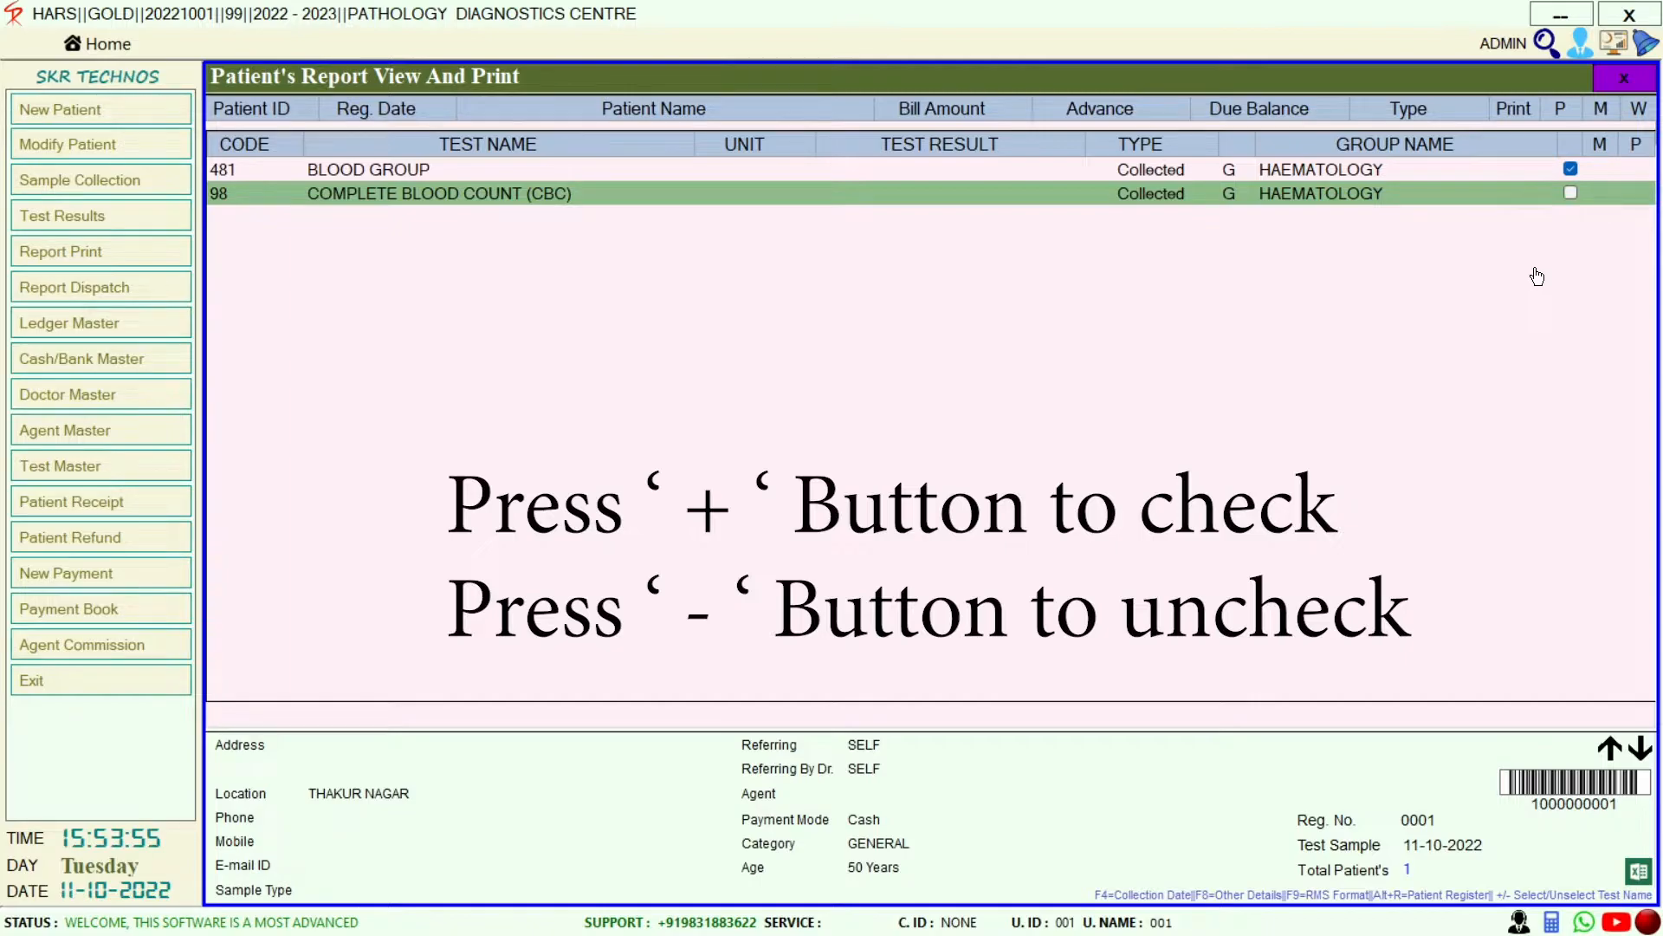
key(Up)
key(minus)
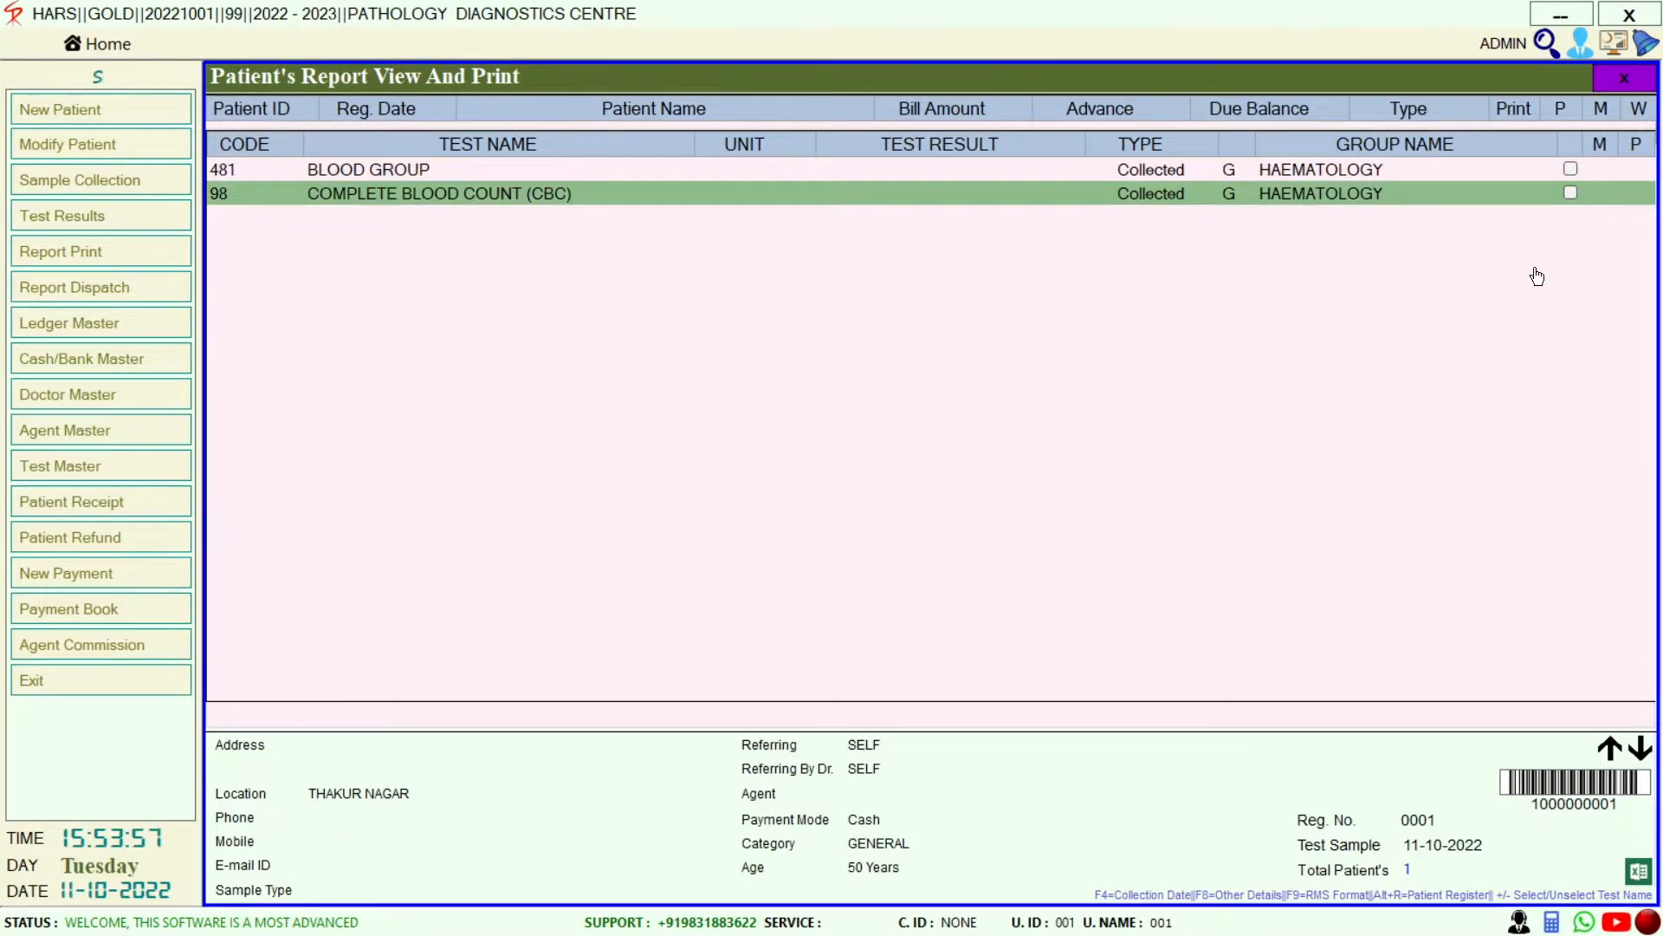
key(Up)
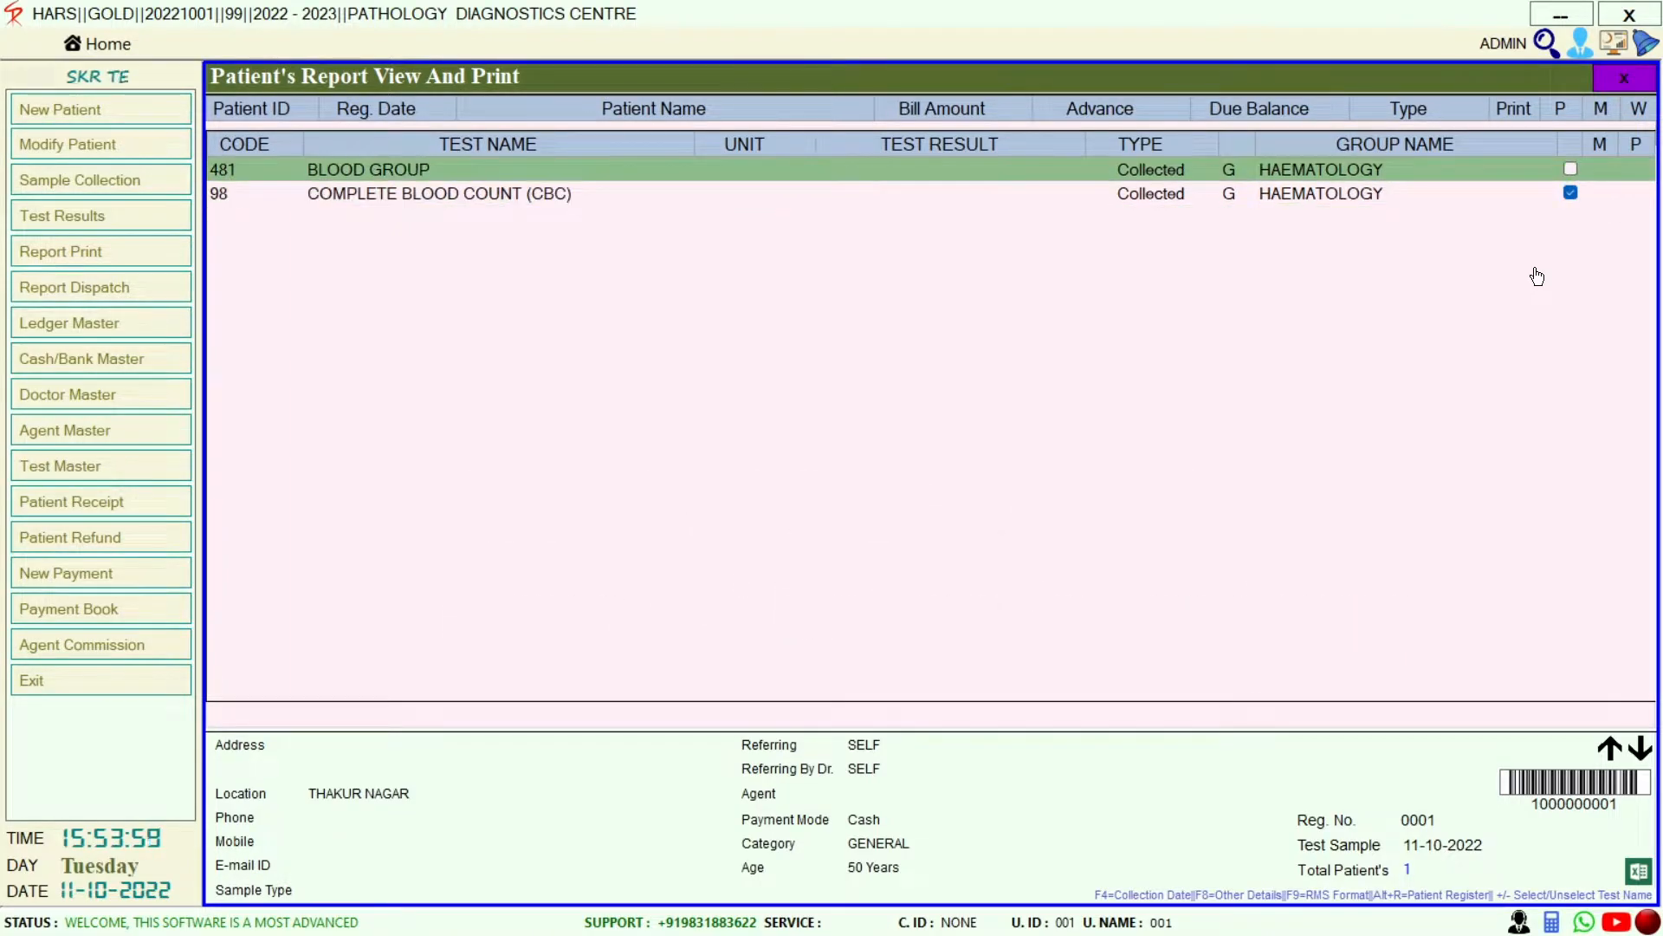
key(plus)
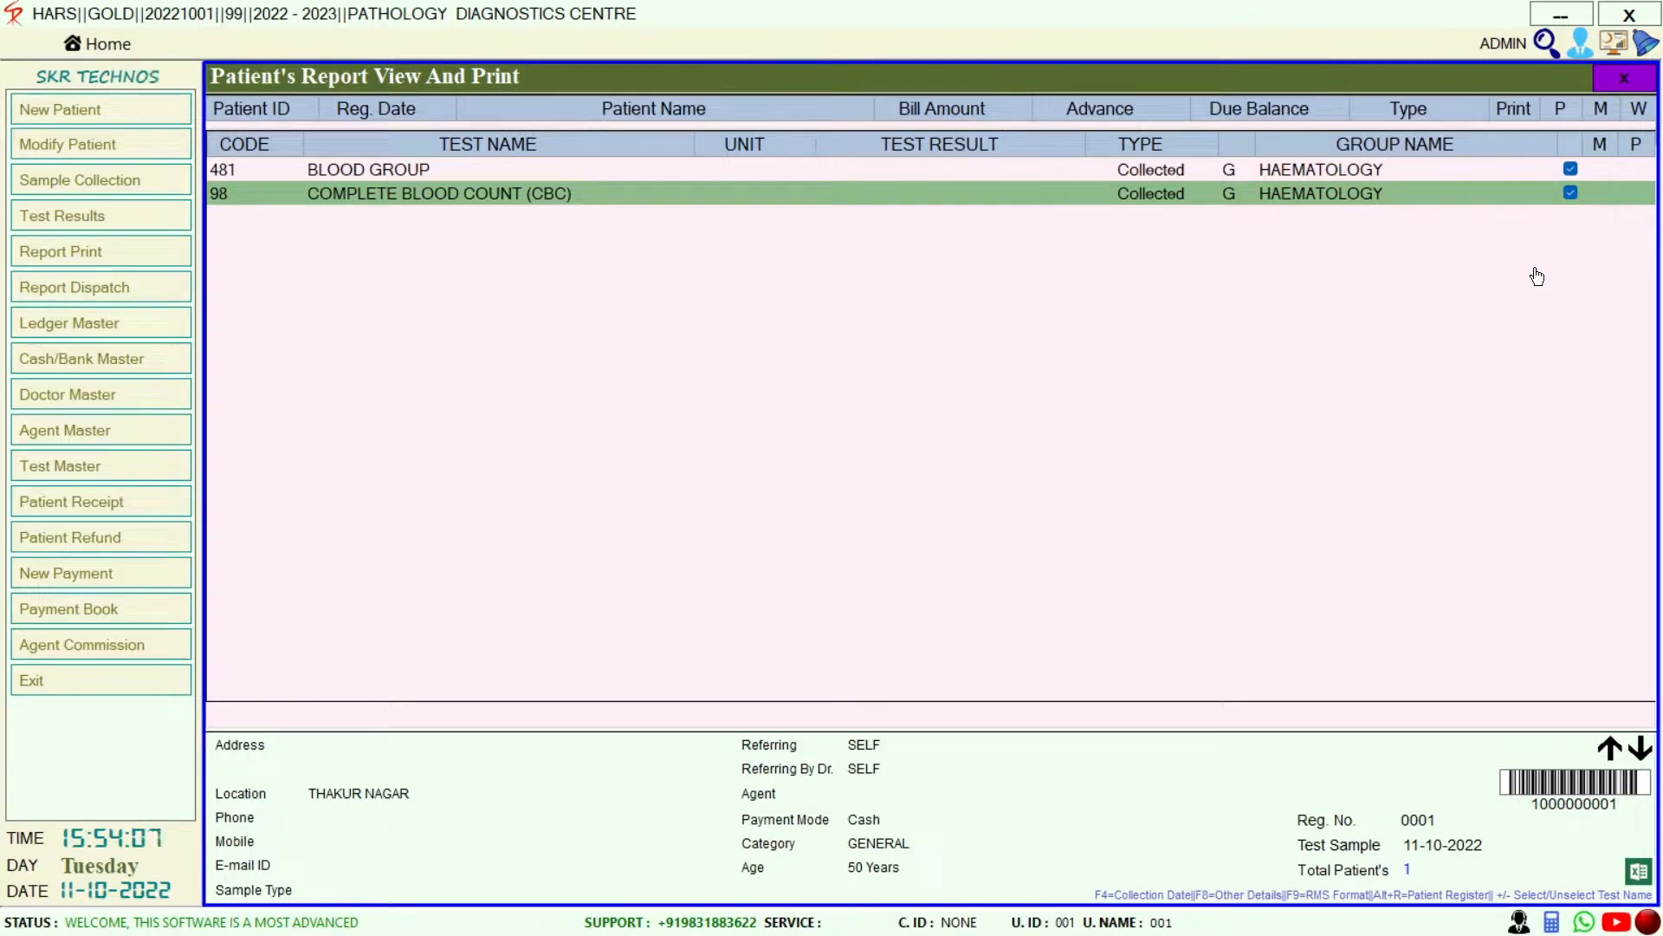
key(F9)
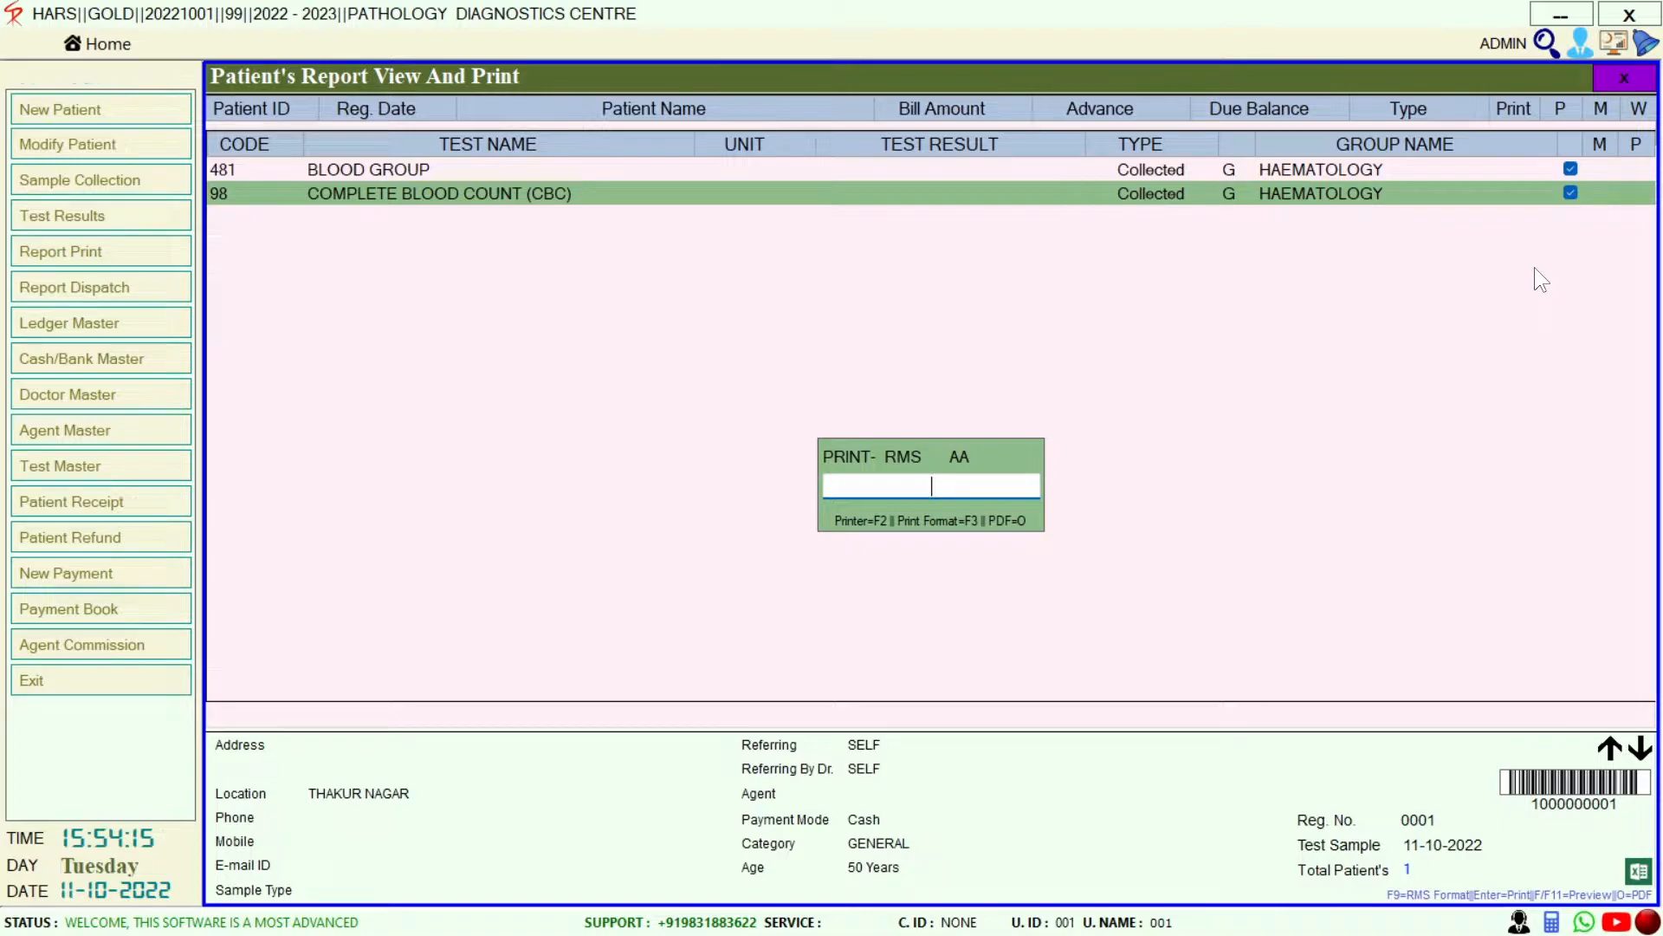
key(f)
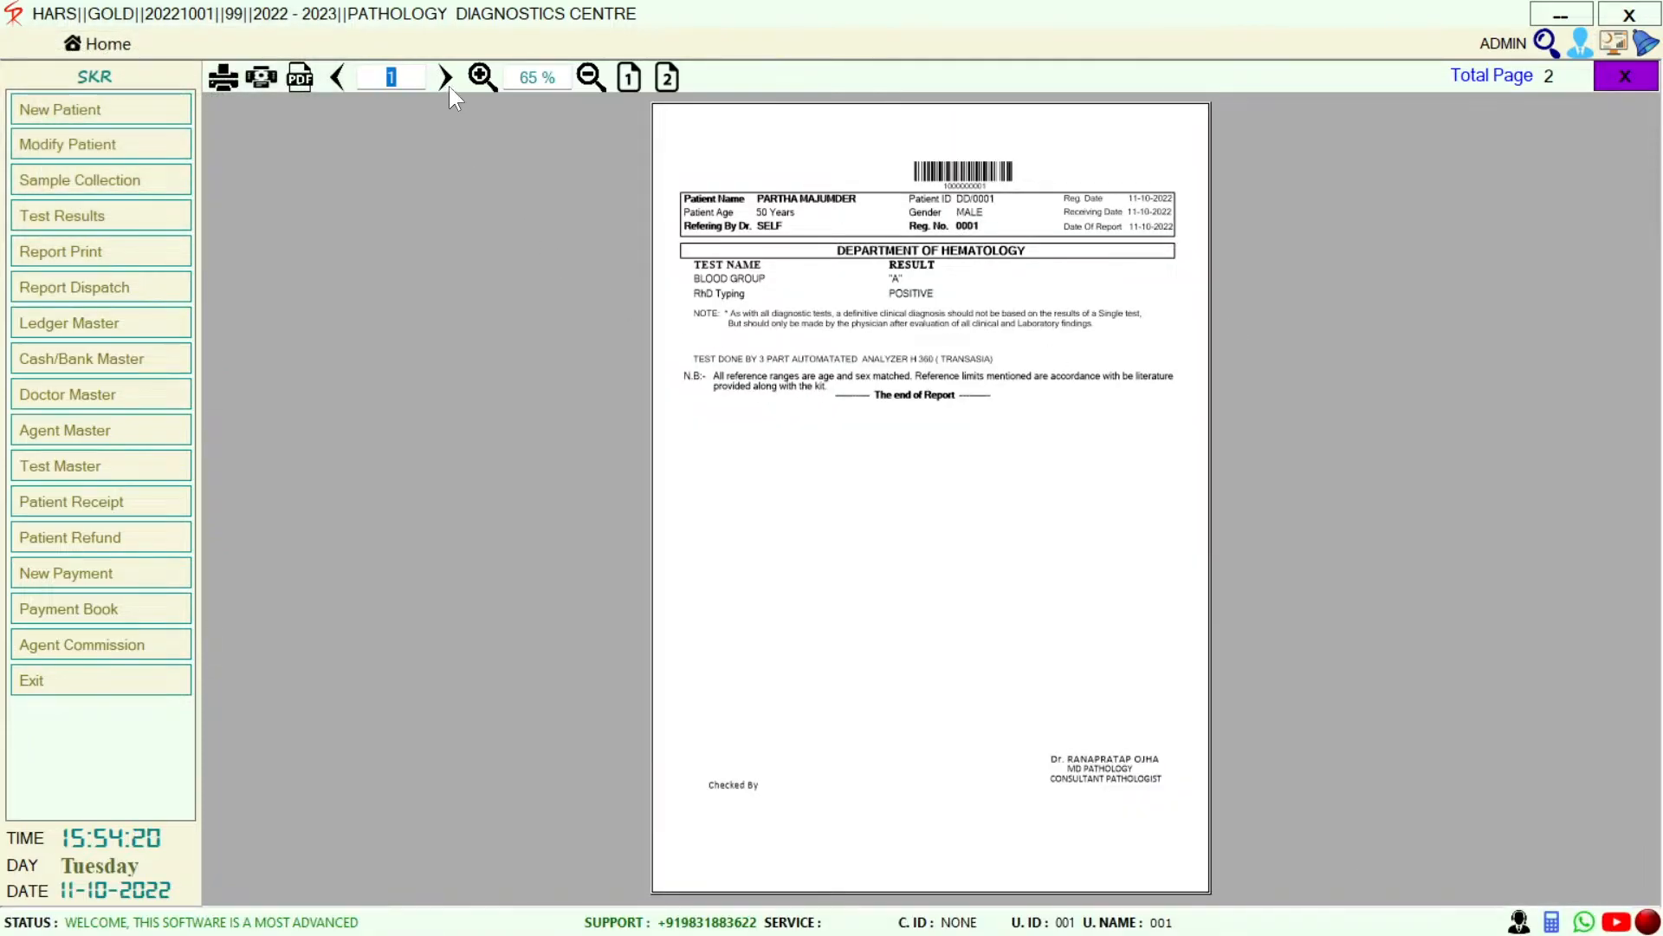
click(659, 76)
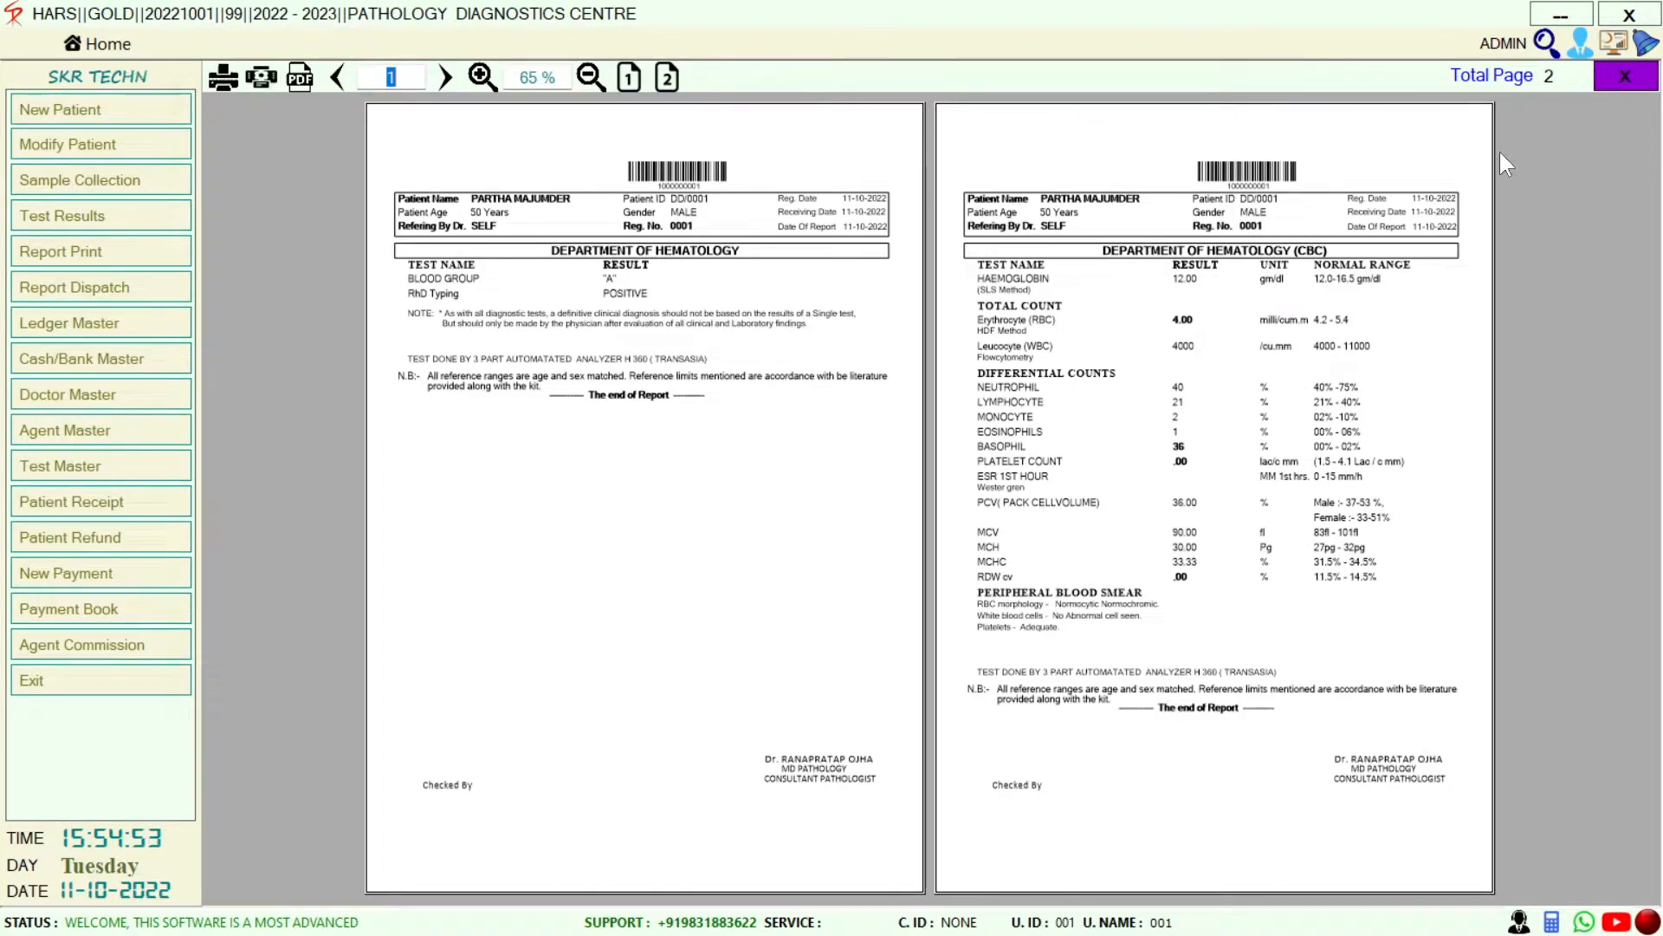
click(1598, 83)
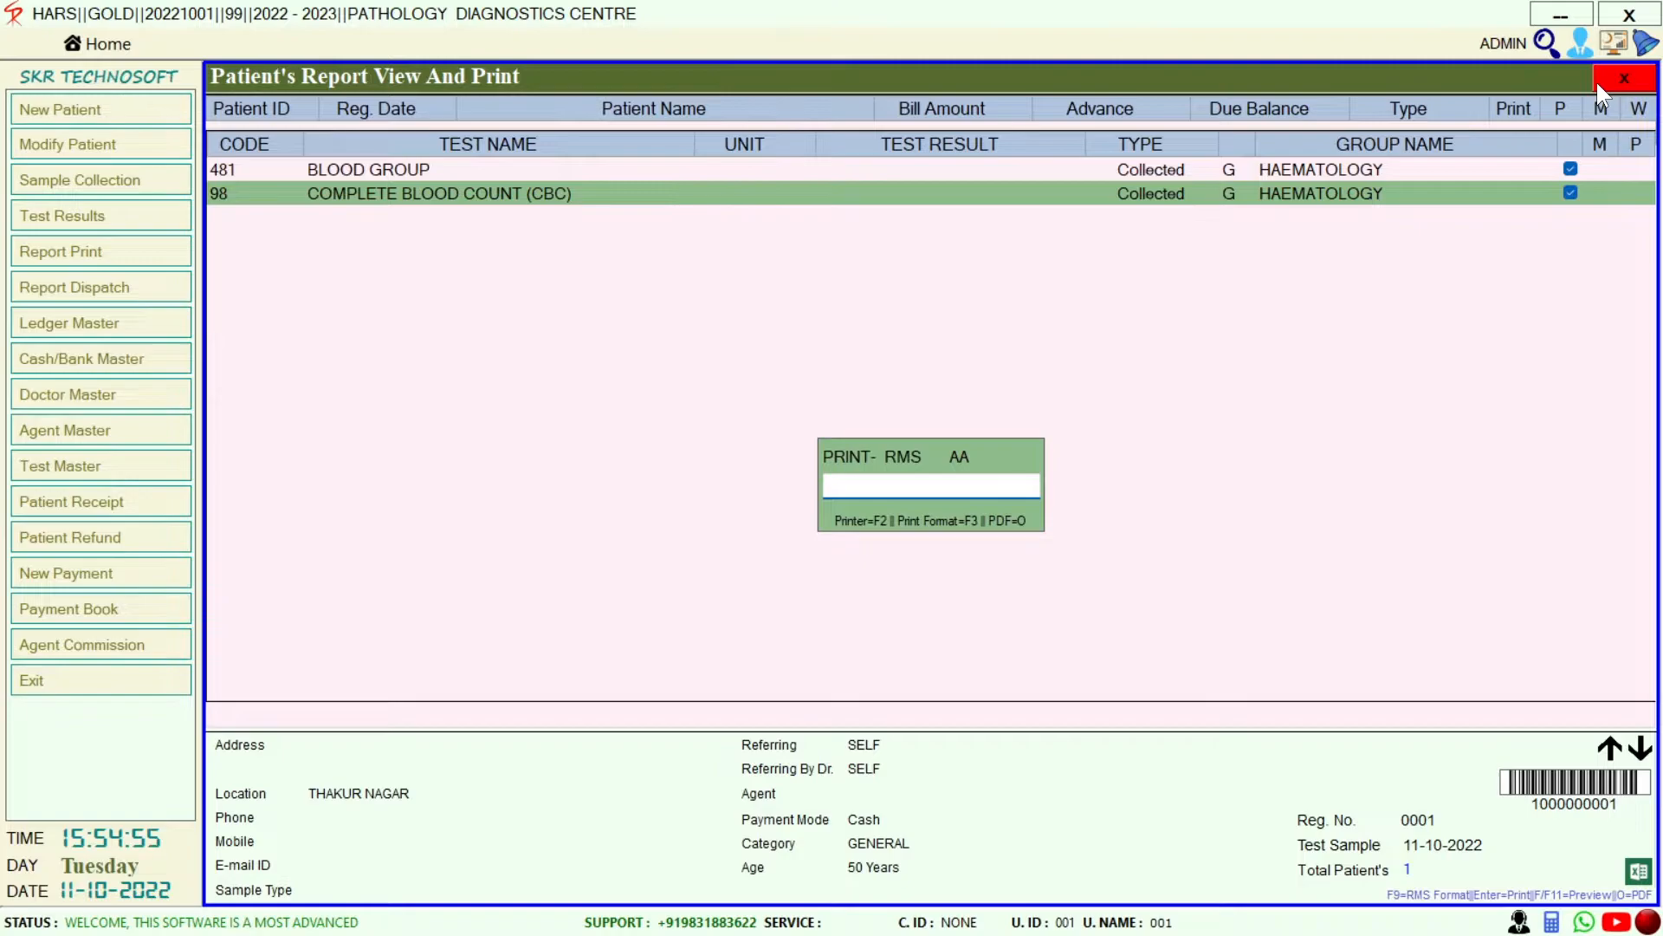
Switch the print format from AA to CC and preview the report in two-page view
key(F3)
key(Down)
key(Down)
key(Return)
key(Return)
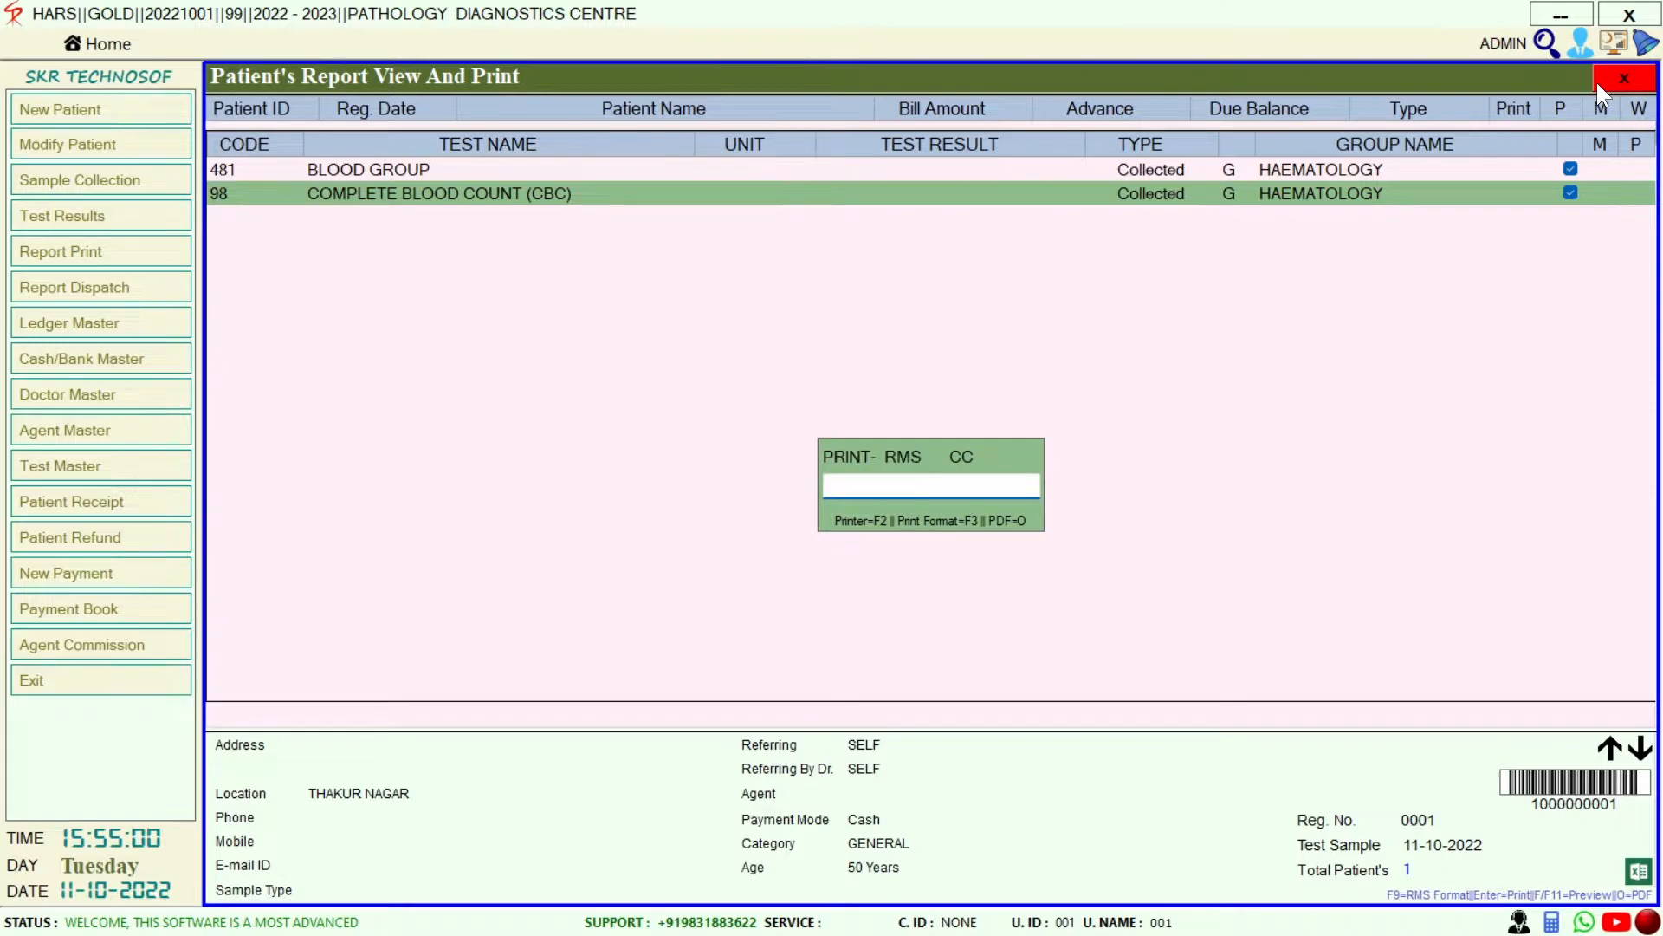
key(F11)
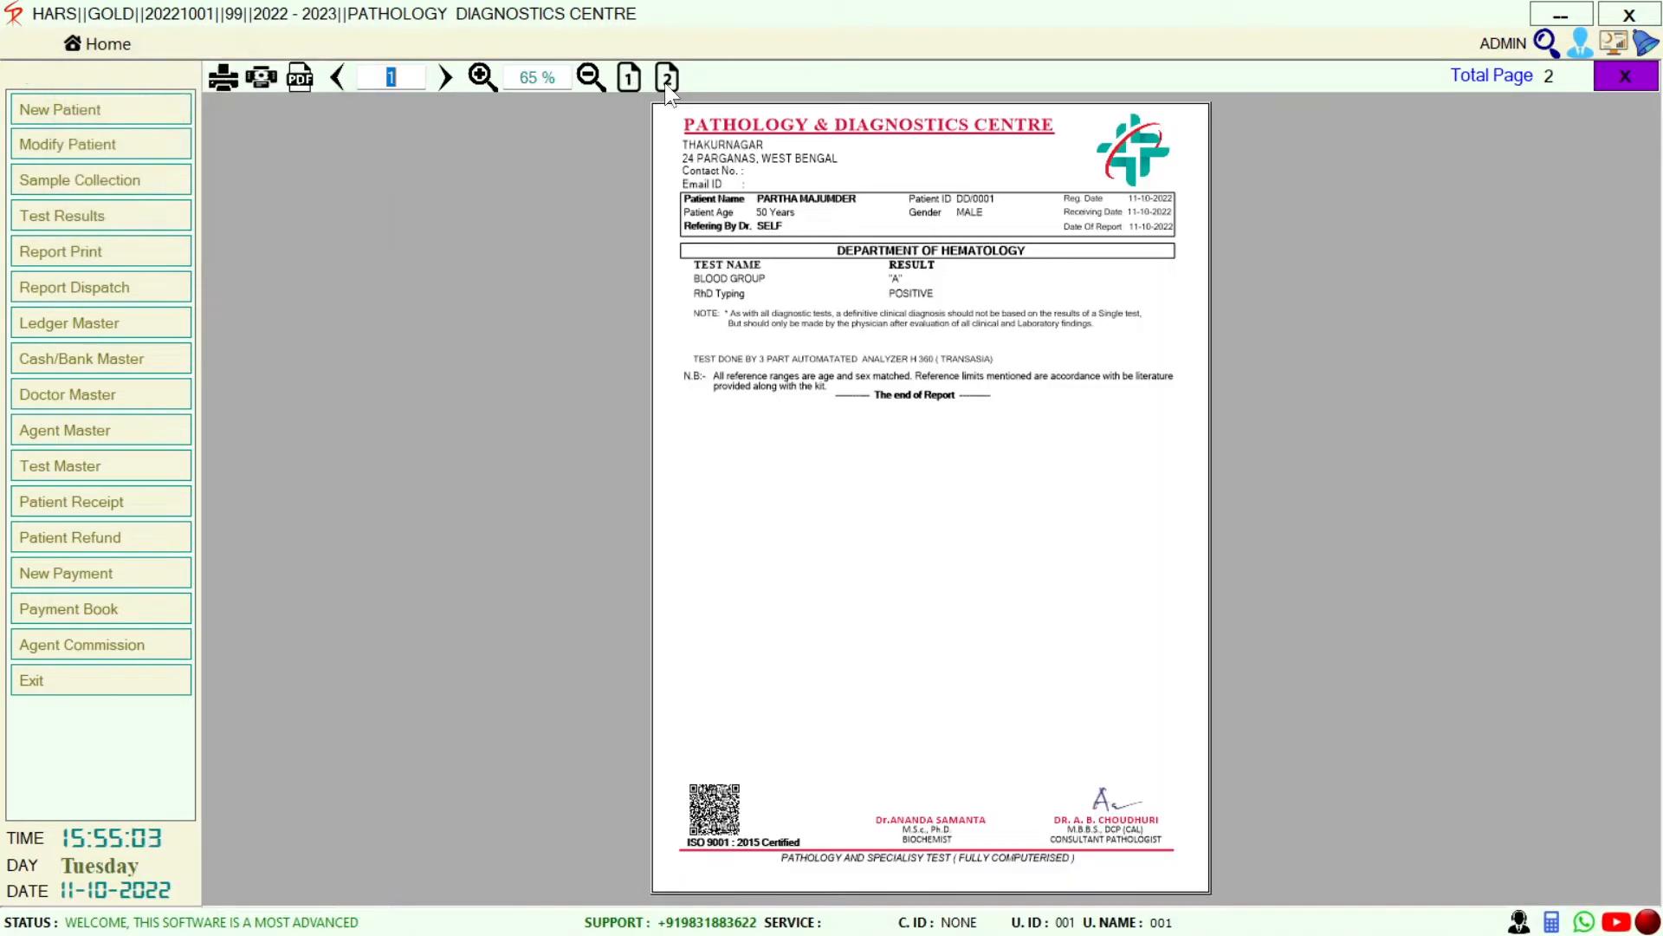
click(667, 78)
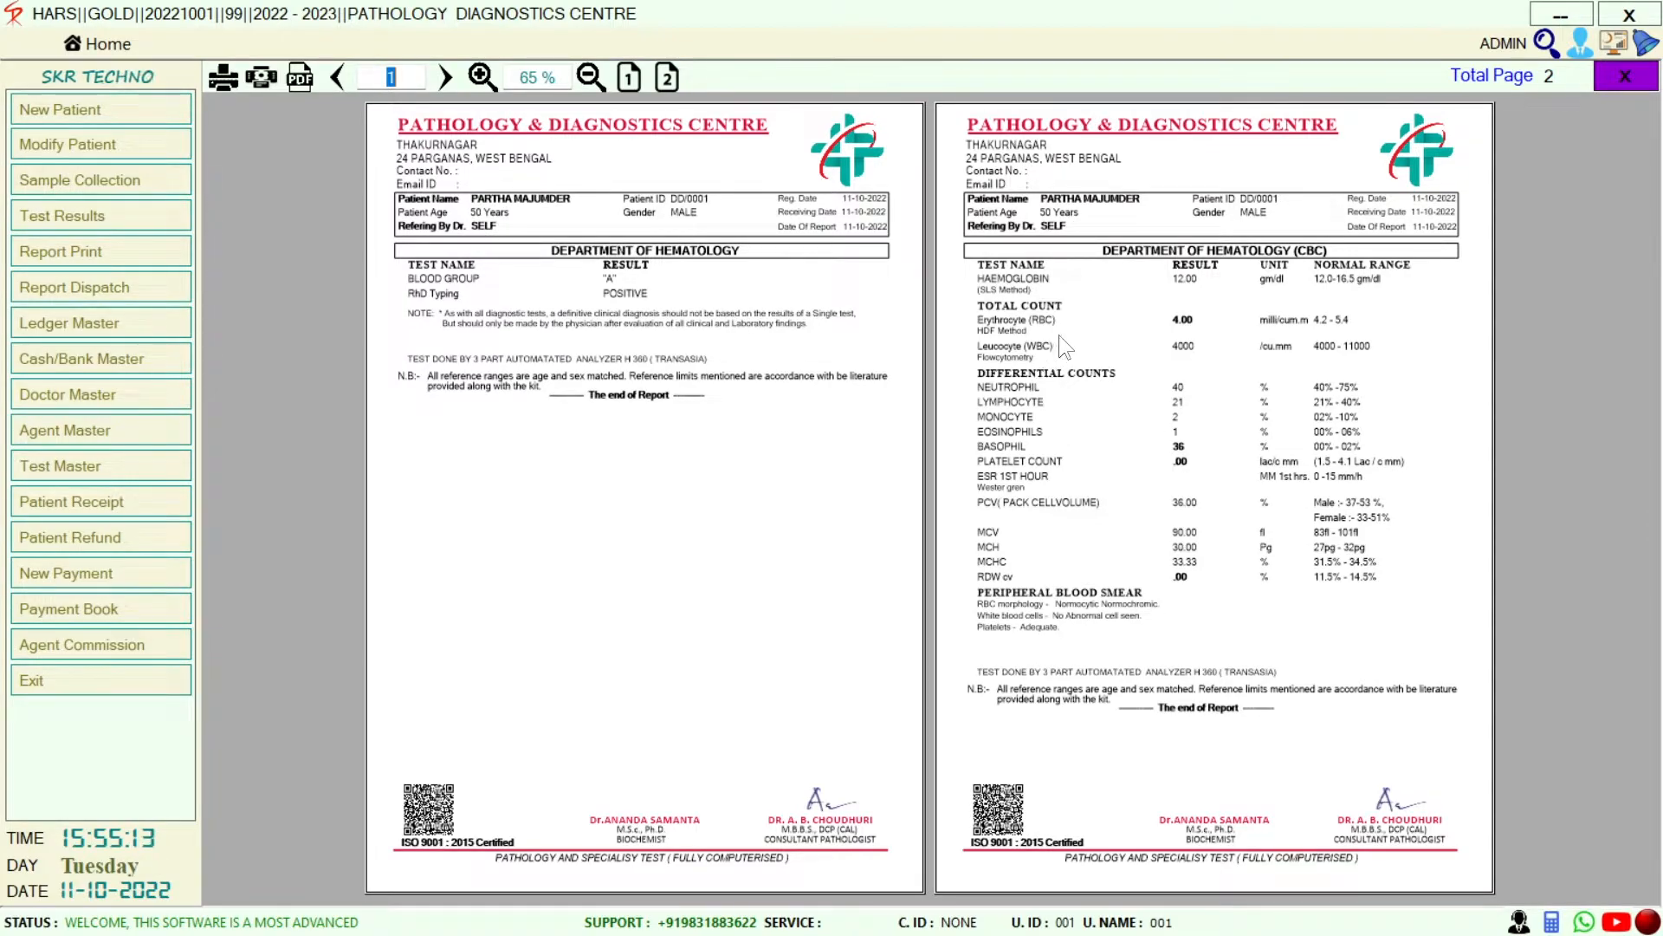
click(1616, 82)
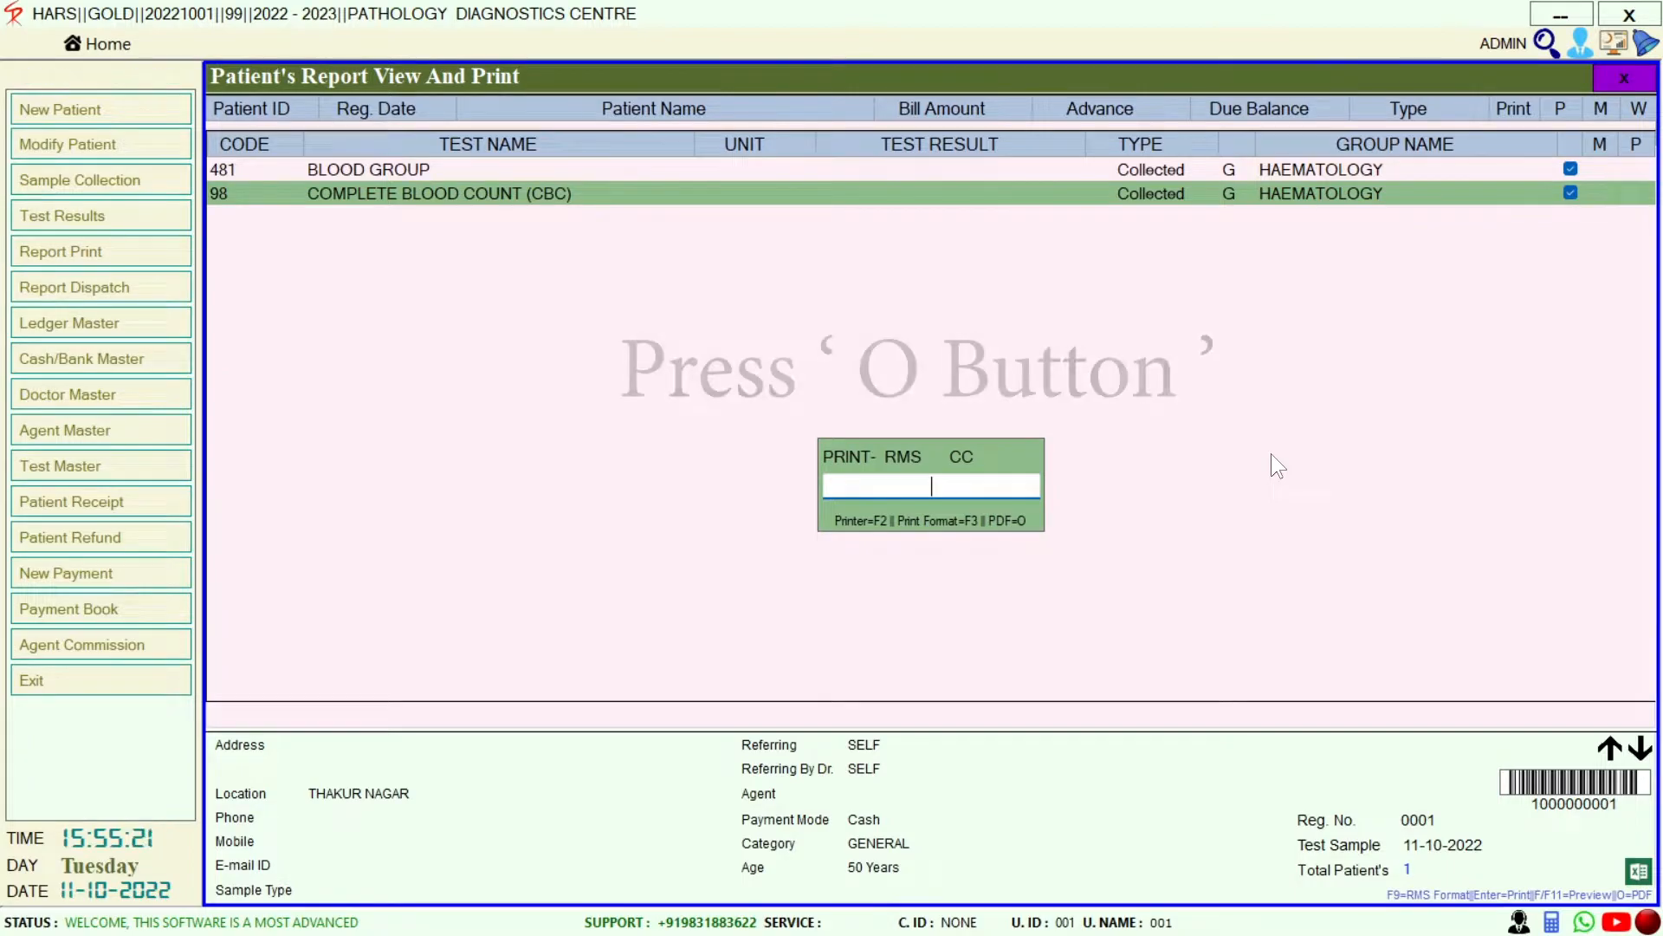
Show the PDF, mail and WhatsApp sharing options, then close them and the report windows
key(o)
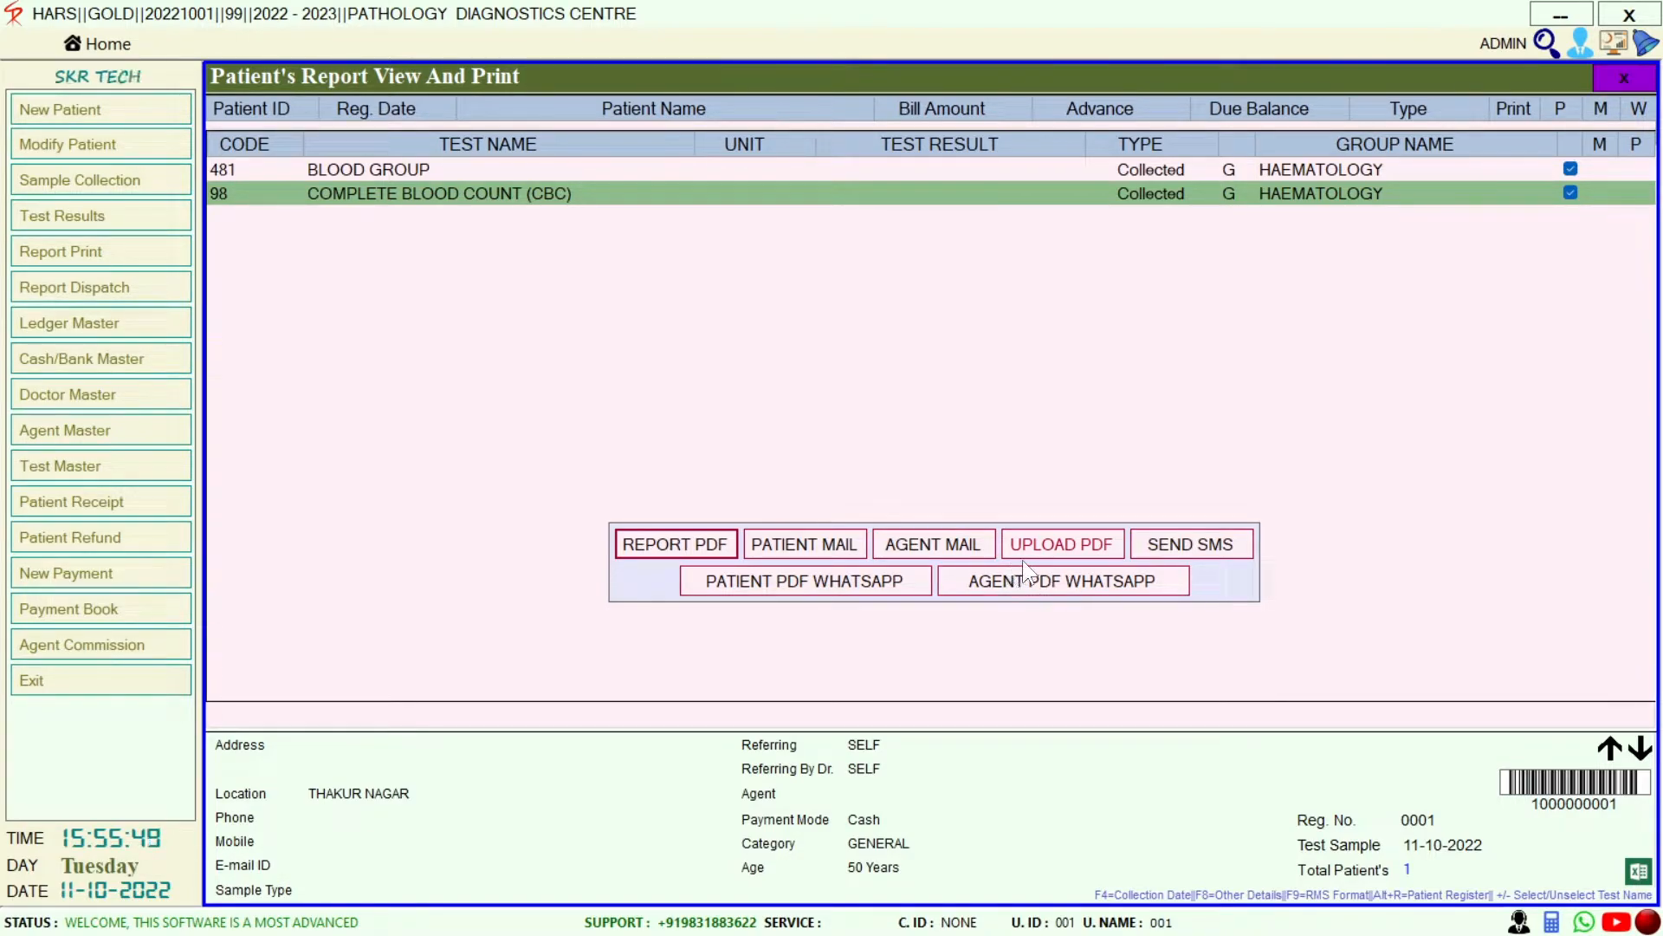
key(Escape)
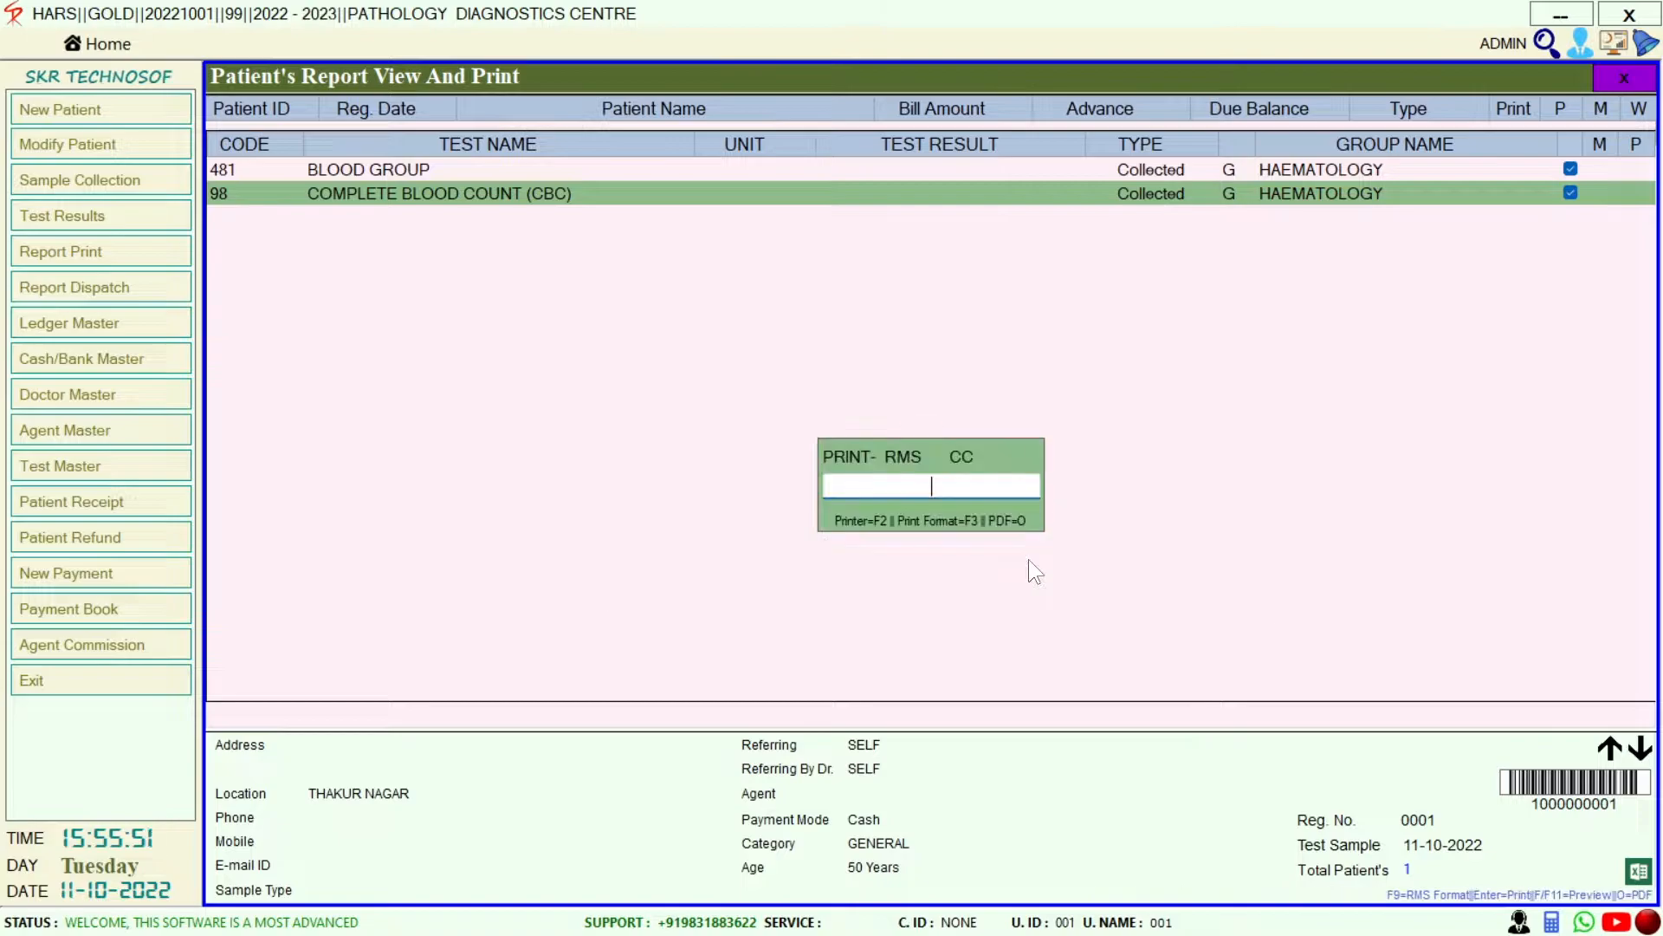
key(Escape)
key(Escape)
key(Escape)
key(Escape)
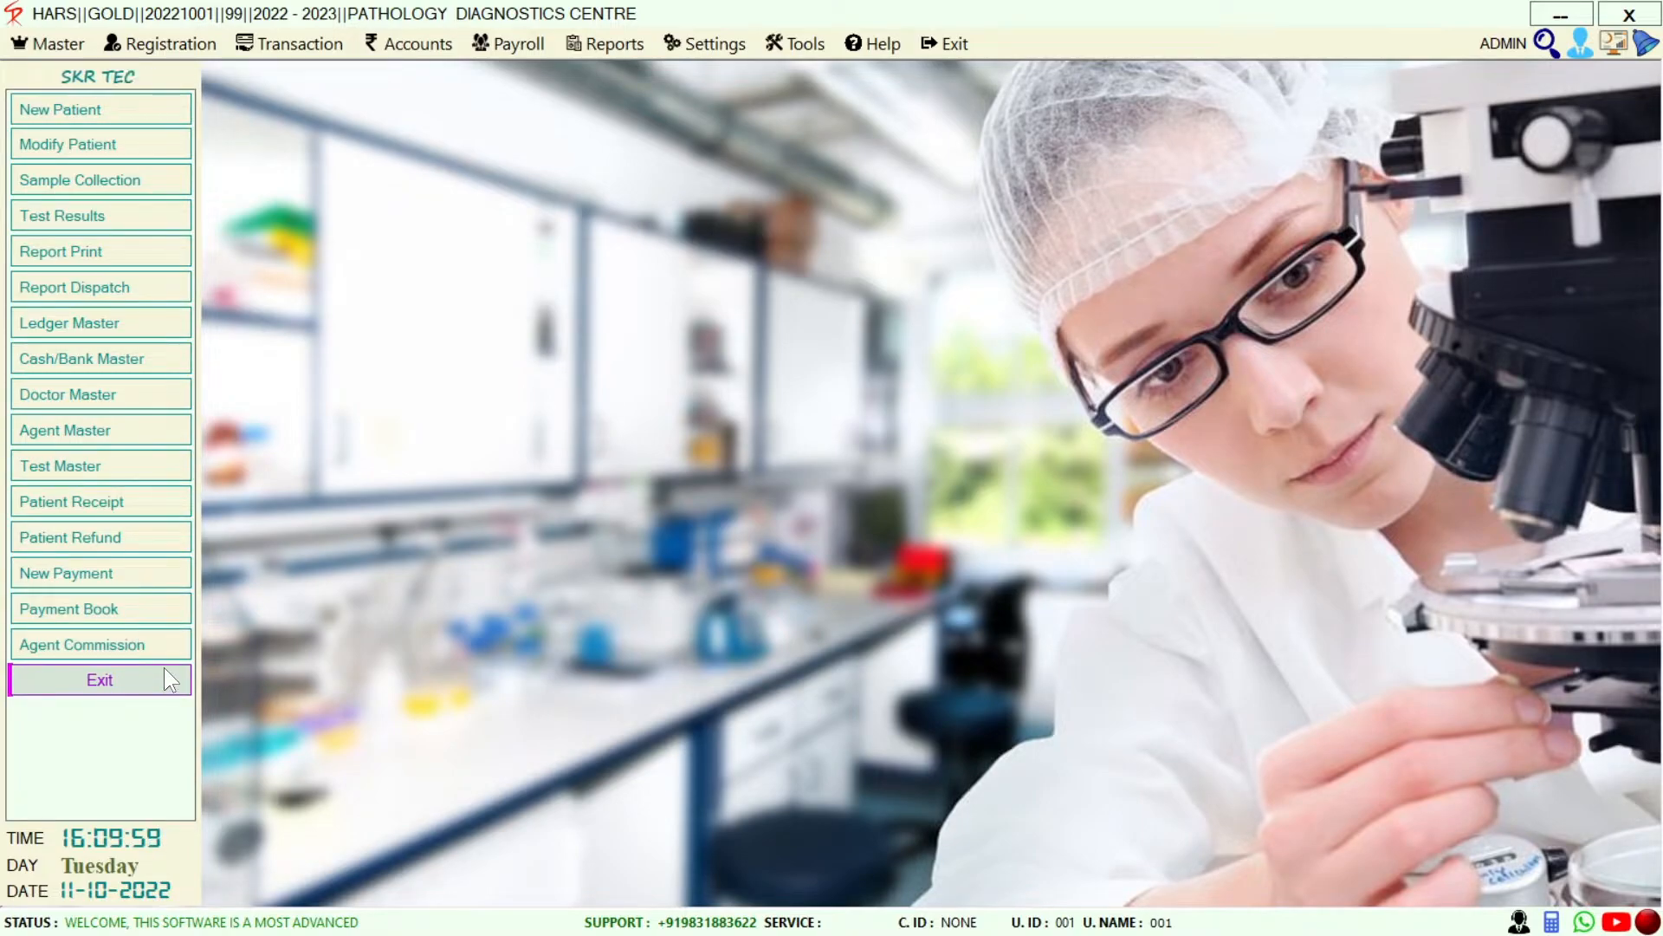
Open the Test Master's List of Tests and page down through it
click(78, 467)
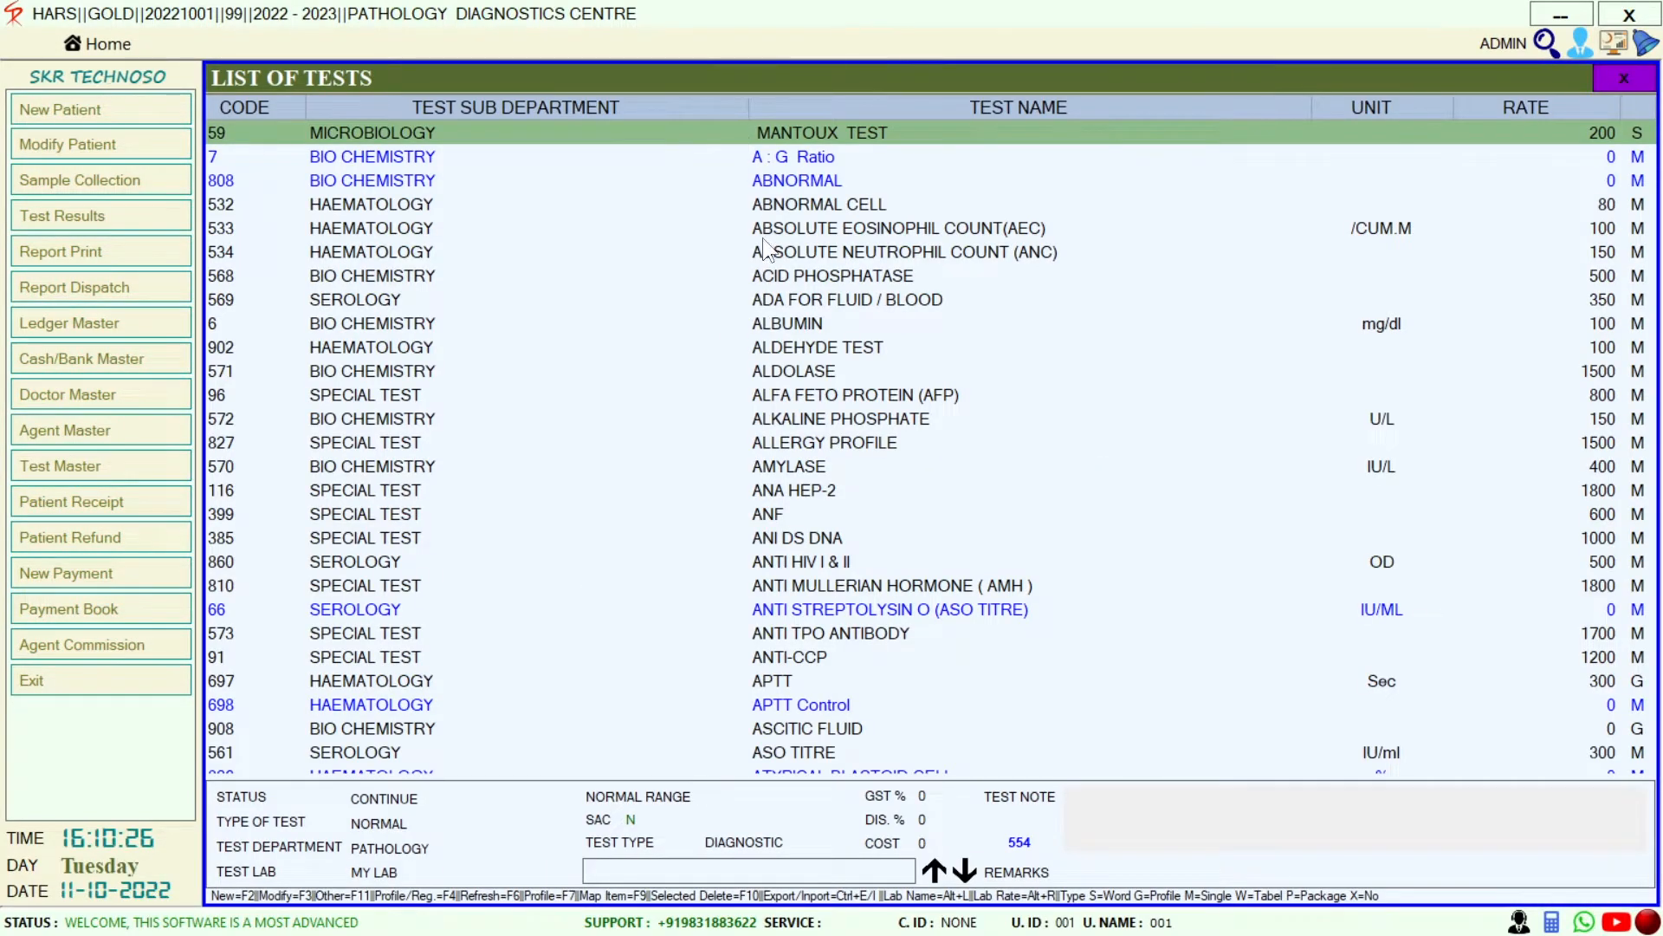
key(Down)
key(Down)
key(Down)
key(Down)
key(Down)
key(Down)
key(Down)
key(Down)
key(Down)
key(Down)
key(Down)
key(Down)
key(Down)
key(Down)
key(Down)
key(Down)
key(Down)
key(Down)
key(Down)
key(Down)
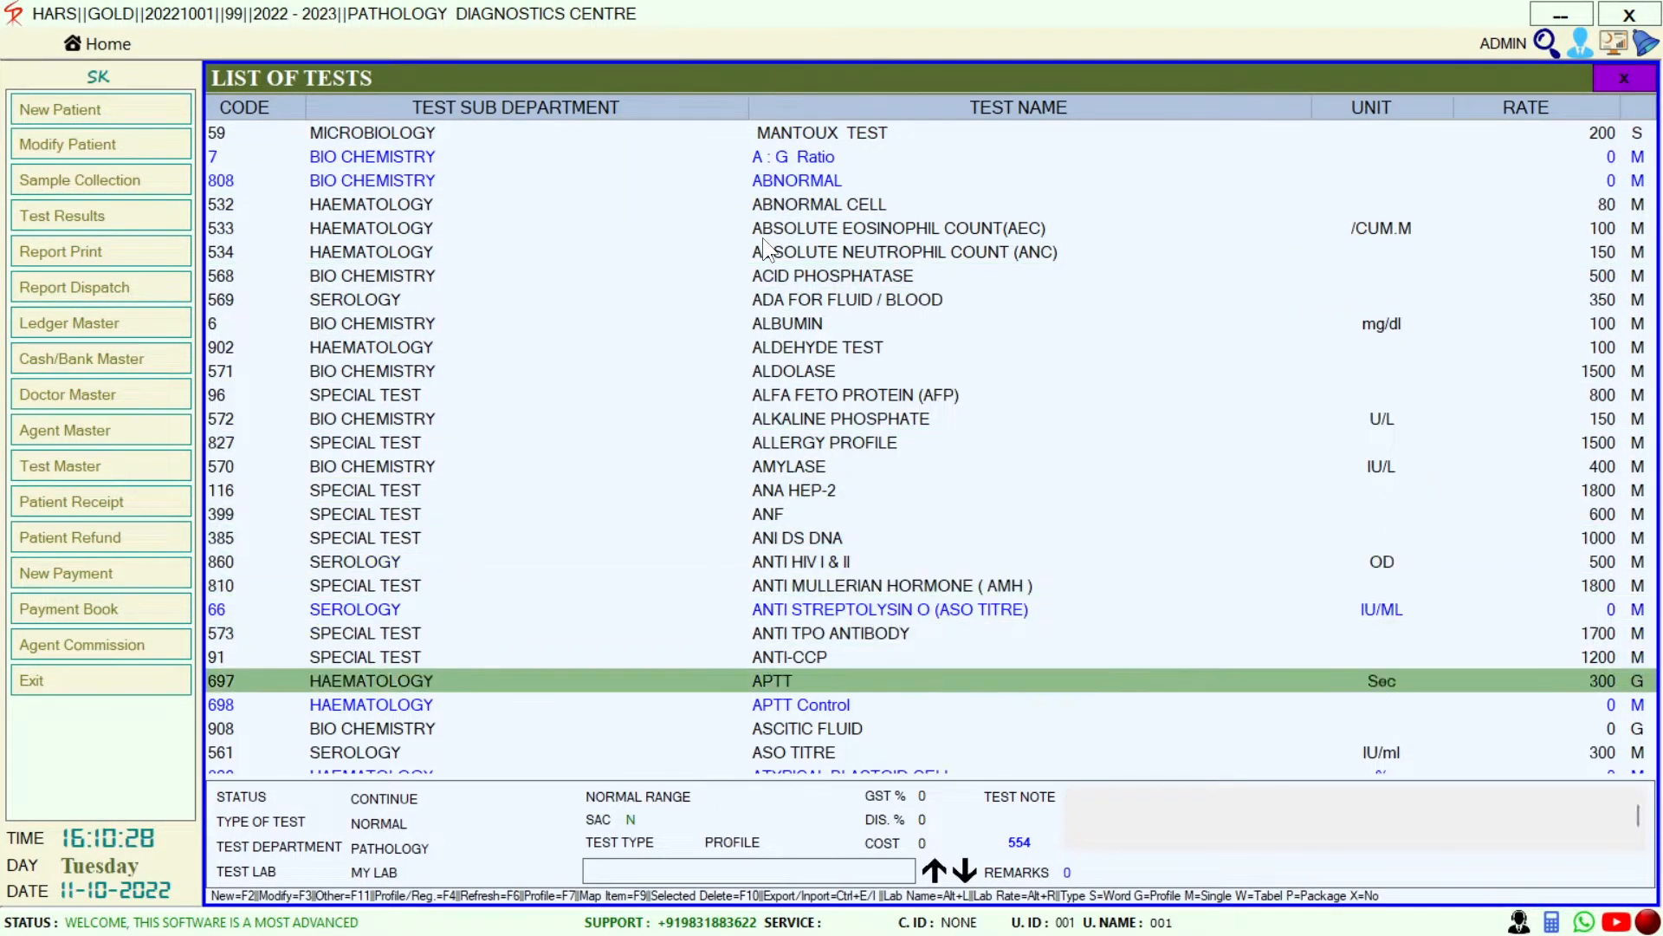
key(Down)
key(Down)
key(Down)
key(Down)
key(Down)
key(Down)
key(Down)
key(Down)
key(Down)
key(Down)
key(Down)
key(Down)
key(Down)
key(Down)
key(Down)
key(Down)
key(Down)
key(Down)
key(Down)
key(Down)
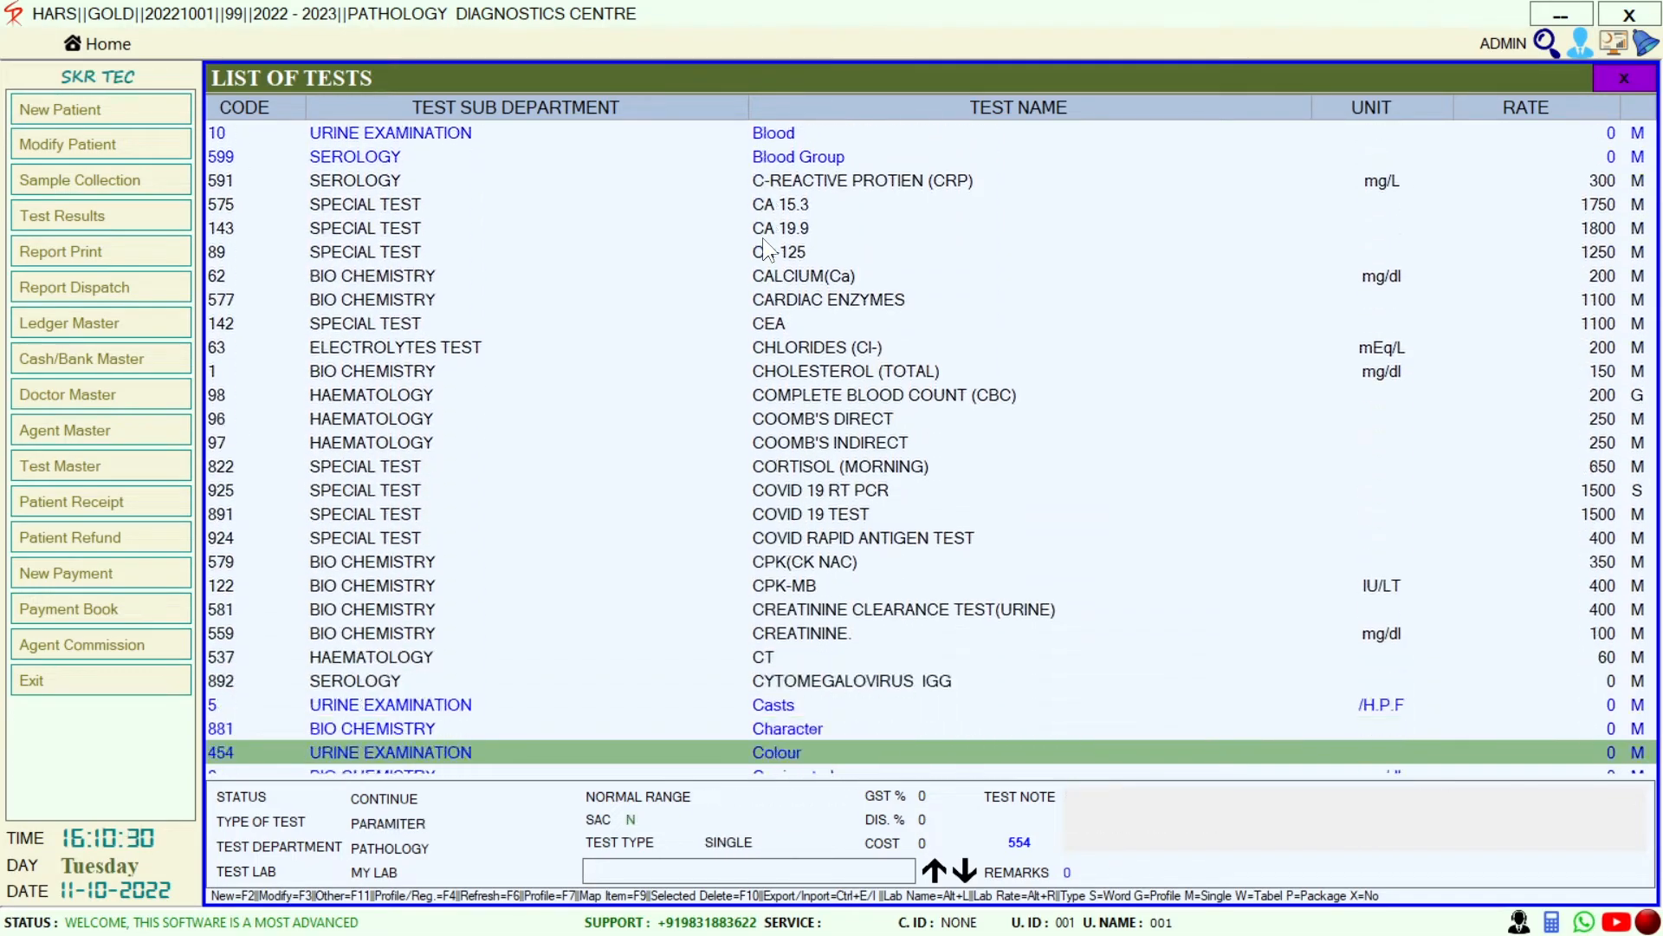
key(Down)
key(Down)
key(Down)
key(Down)
key(Down)
key(Down)
key(Down)
key(Down)
key(Down)
key(Down)
key(Down)
key(Down)
key(Down)
key(Down)
key(Down)
key(Down)
key(Down)
key(Down)
key(Down)
key(Down)
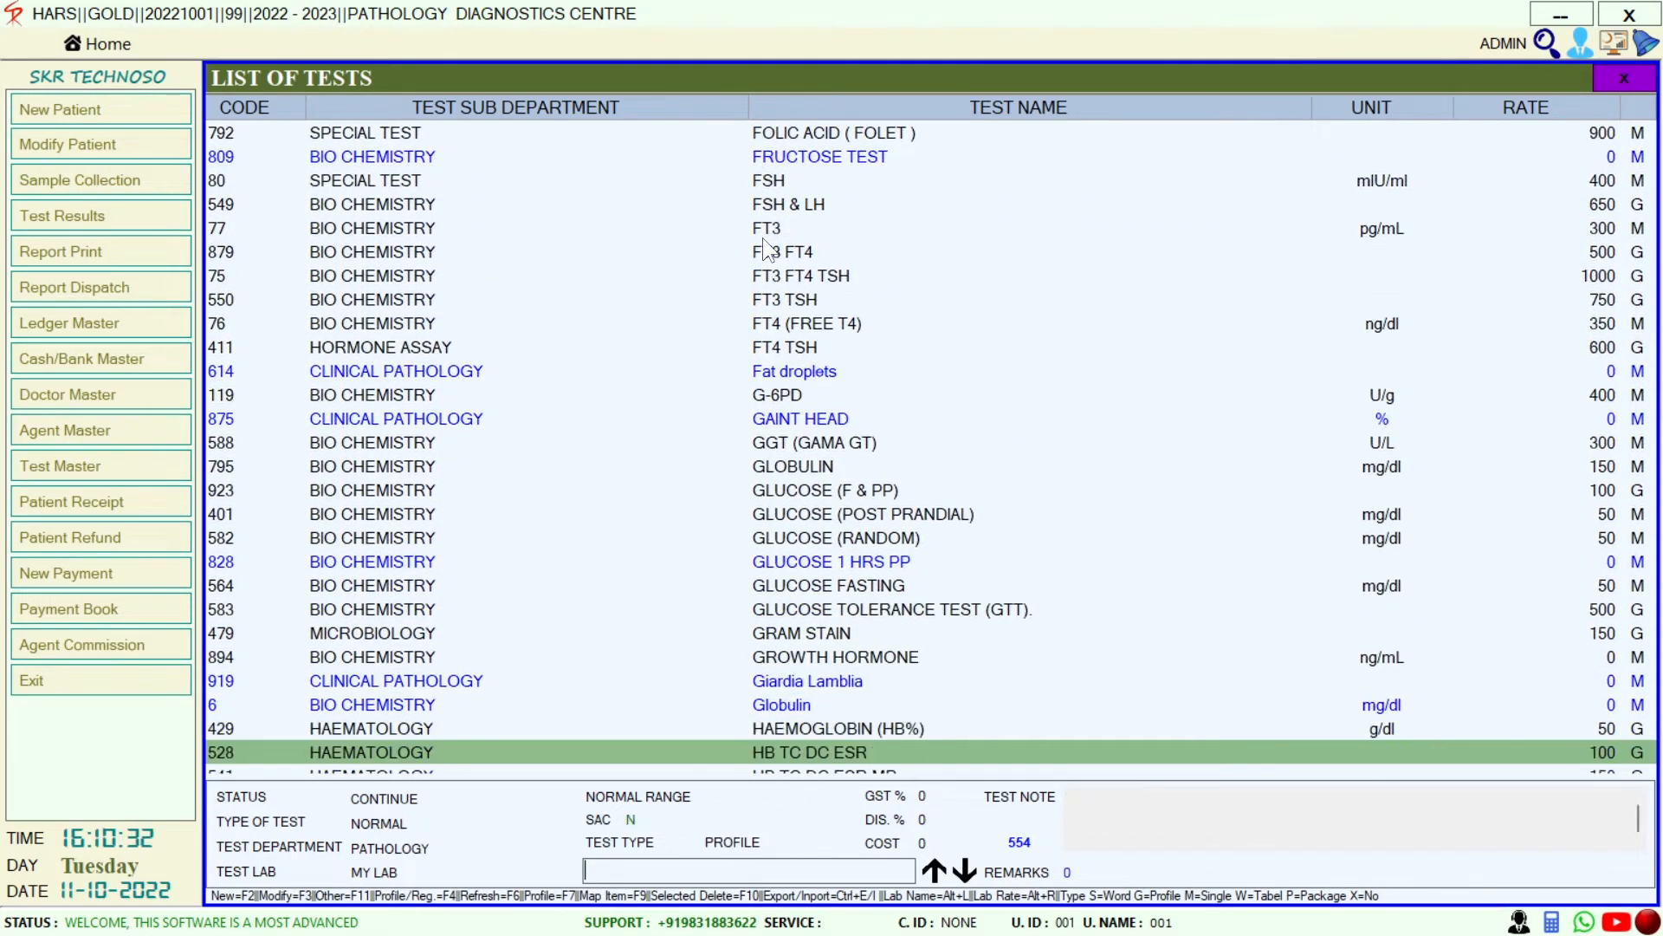
key(Down)
key(Down)
key(Down)
key(Down)
key(Down)
key(Down)
key(Down)
key(Down)
key(Down)
key(Down)
key(Down)
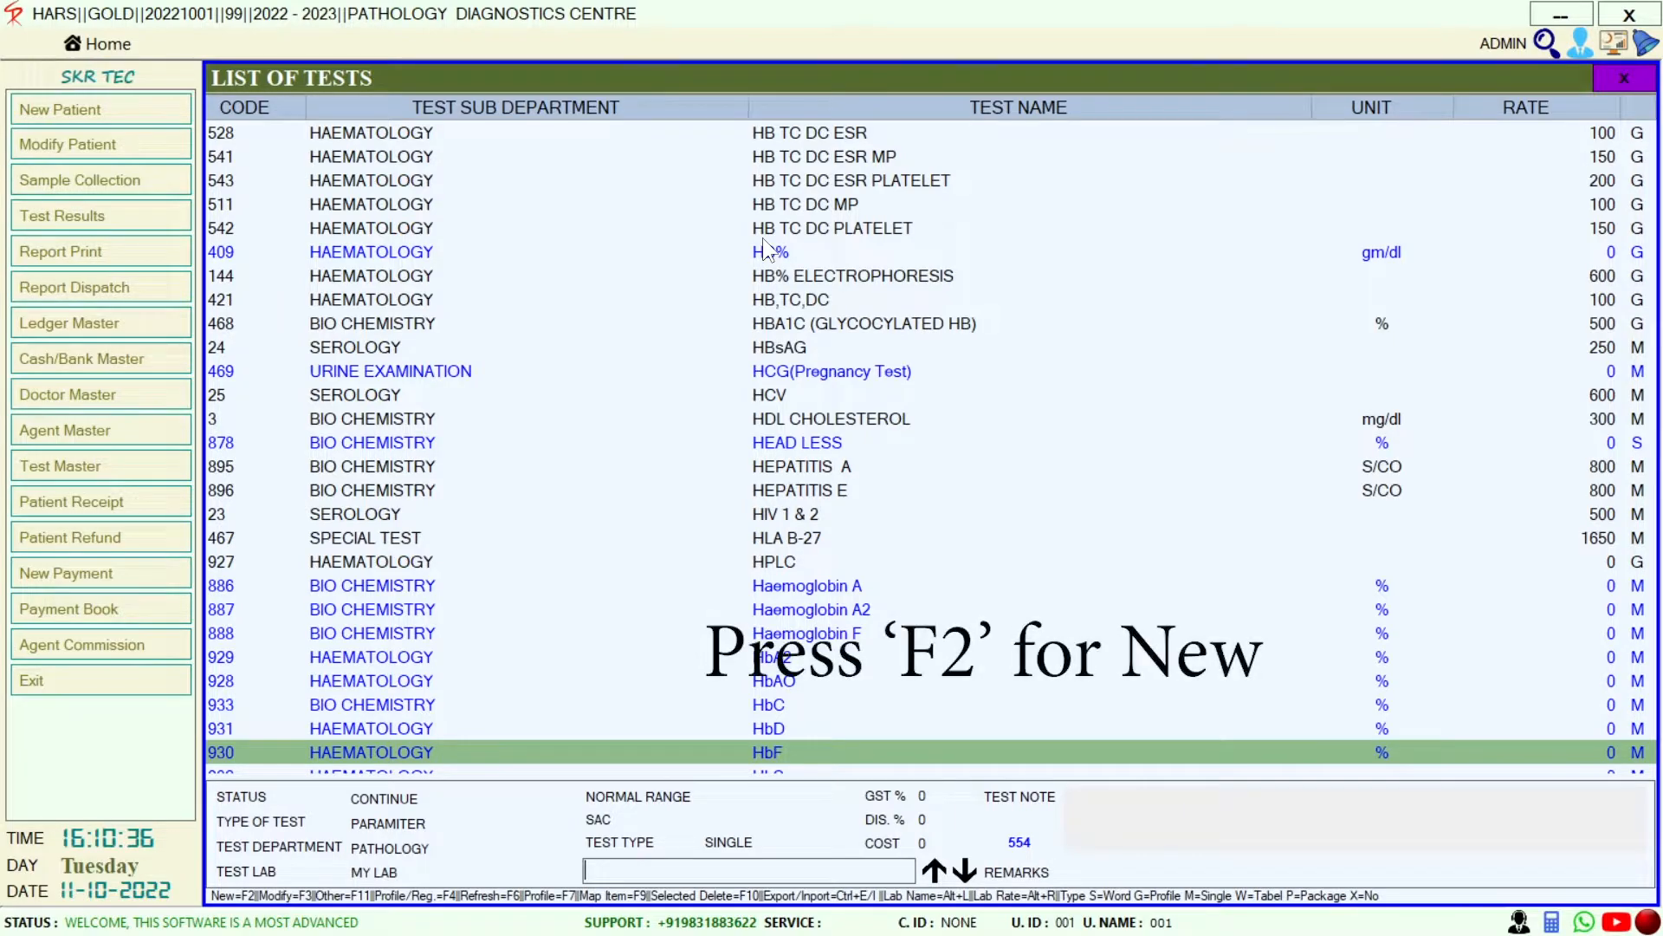
Try adding a new test without a name, then discard the form and close the list
key(F2)
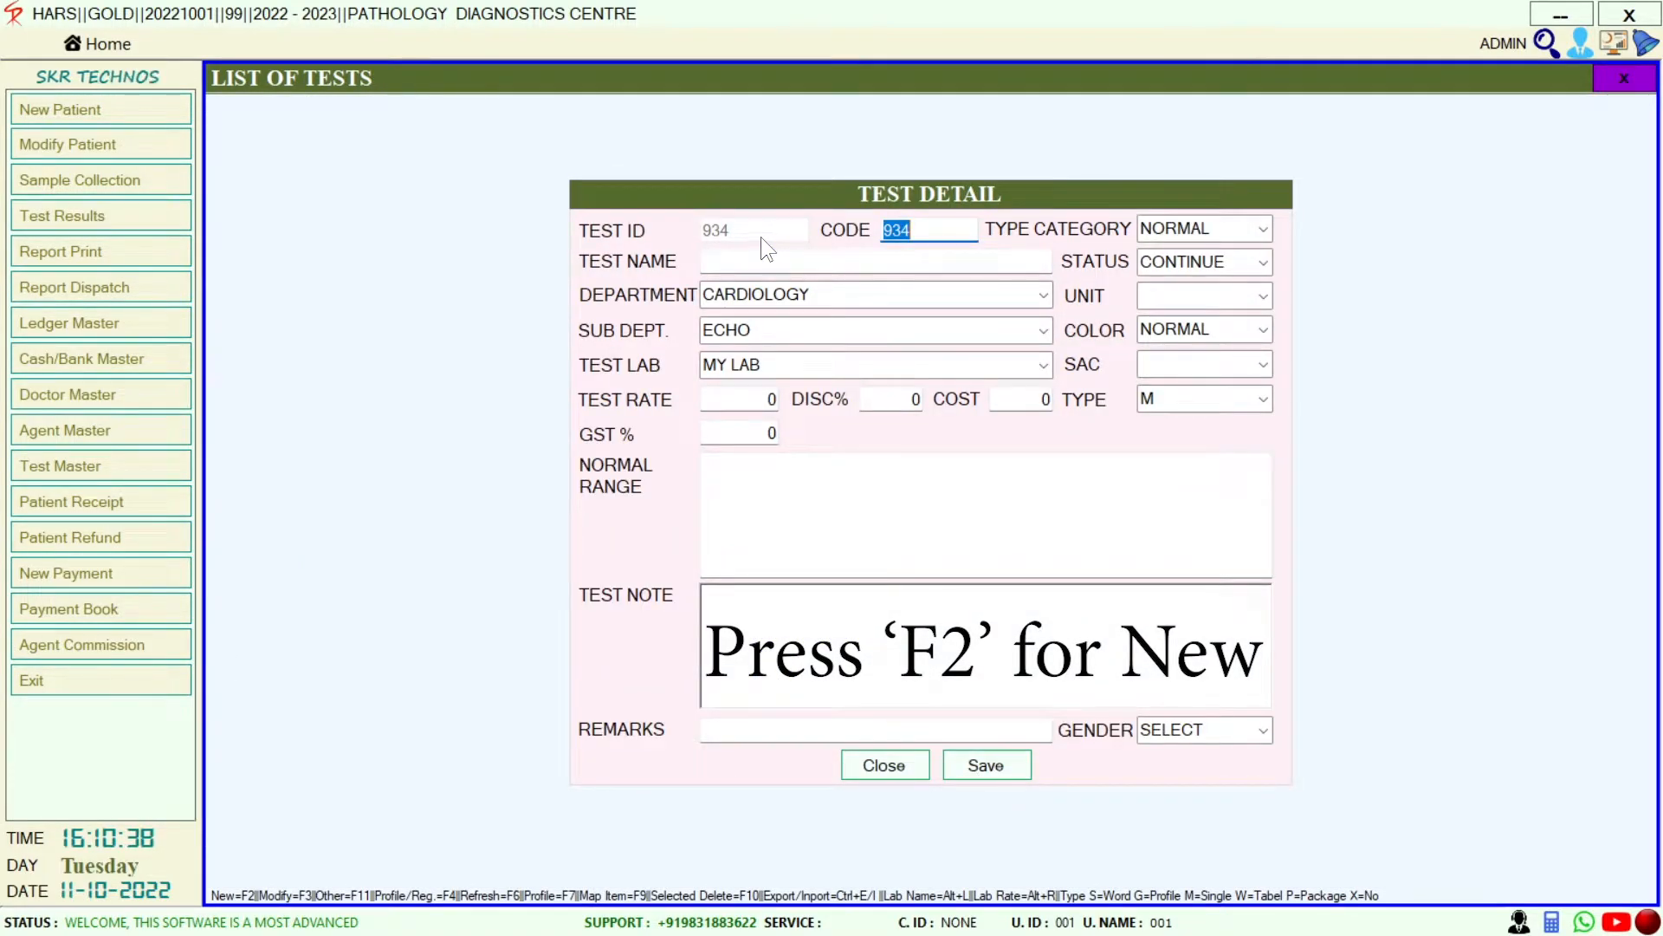
click(791, 263)
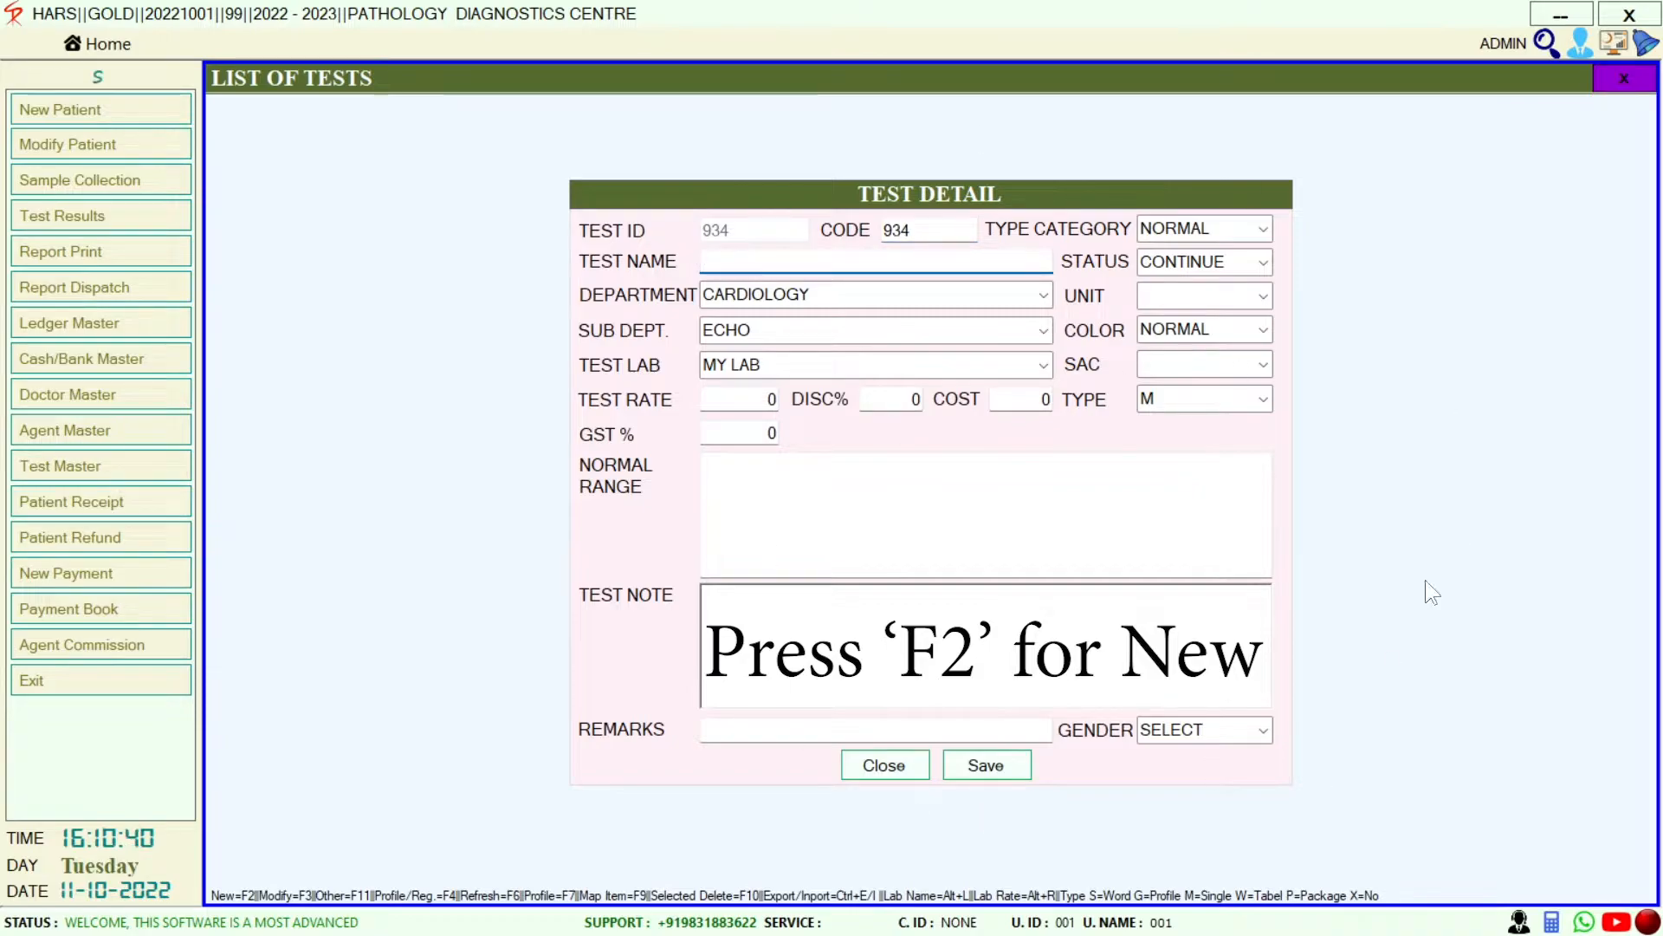
click(1001, 755)
click(896, 531)
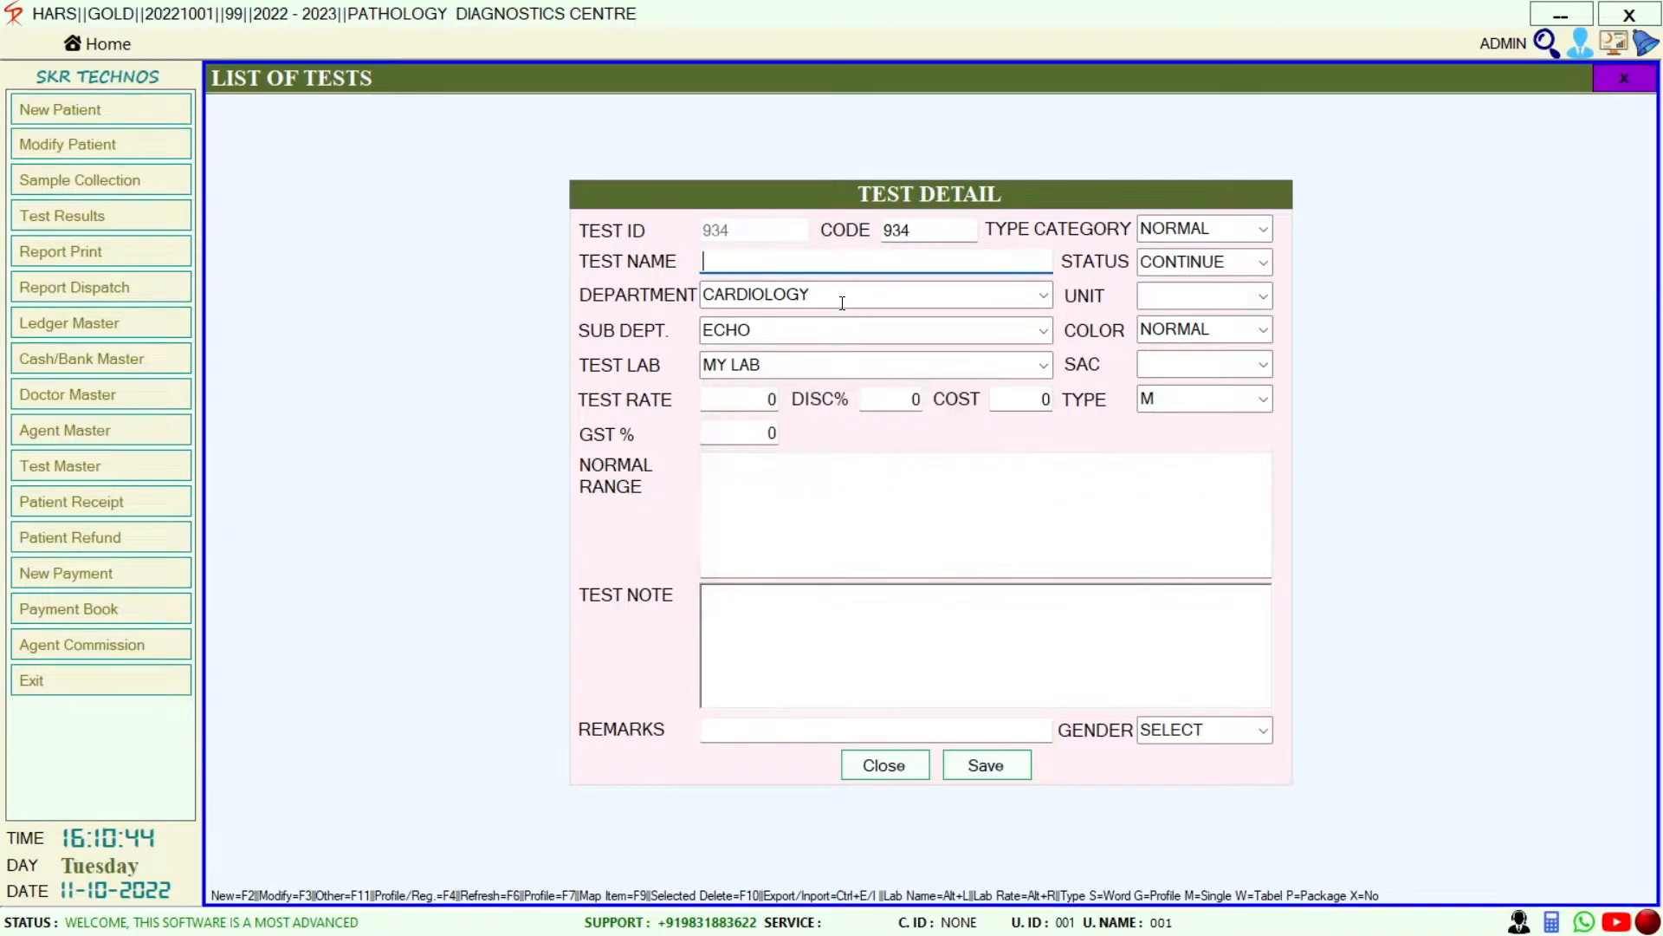
text(HFYDFGHHJJUHF)
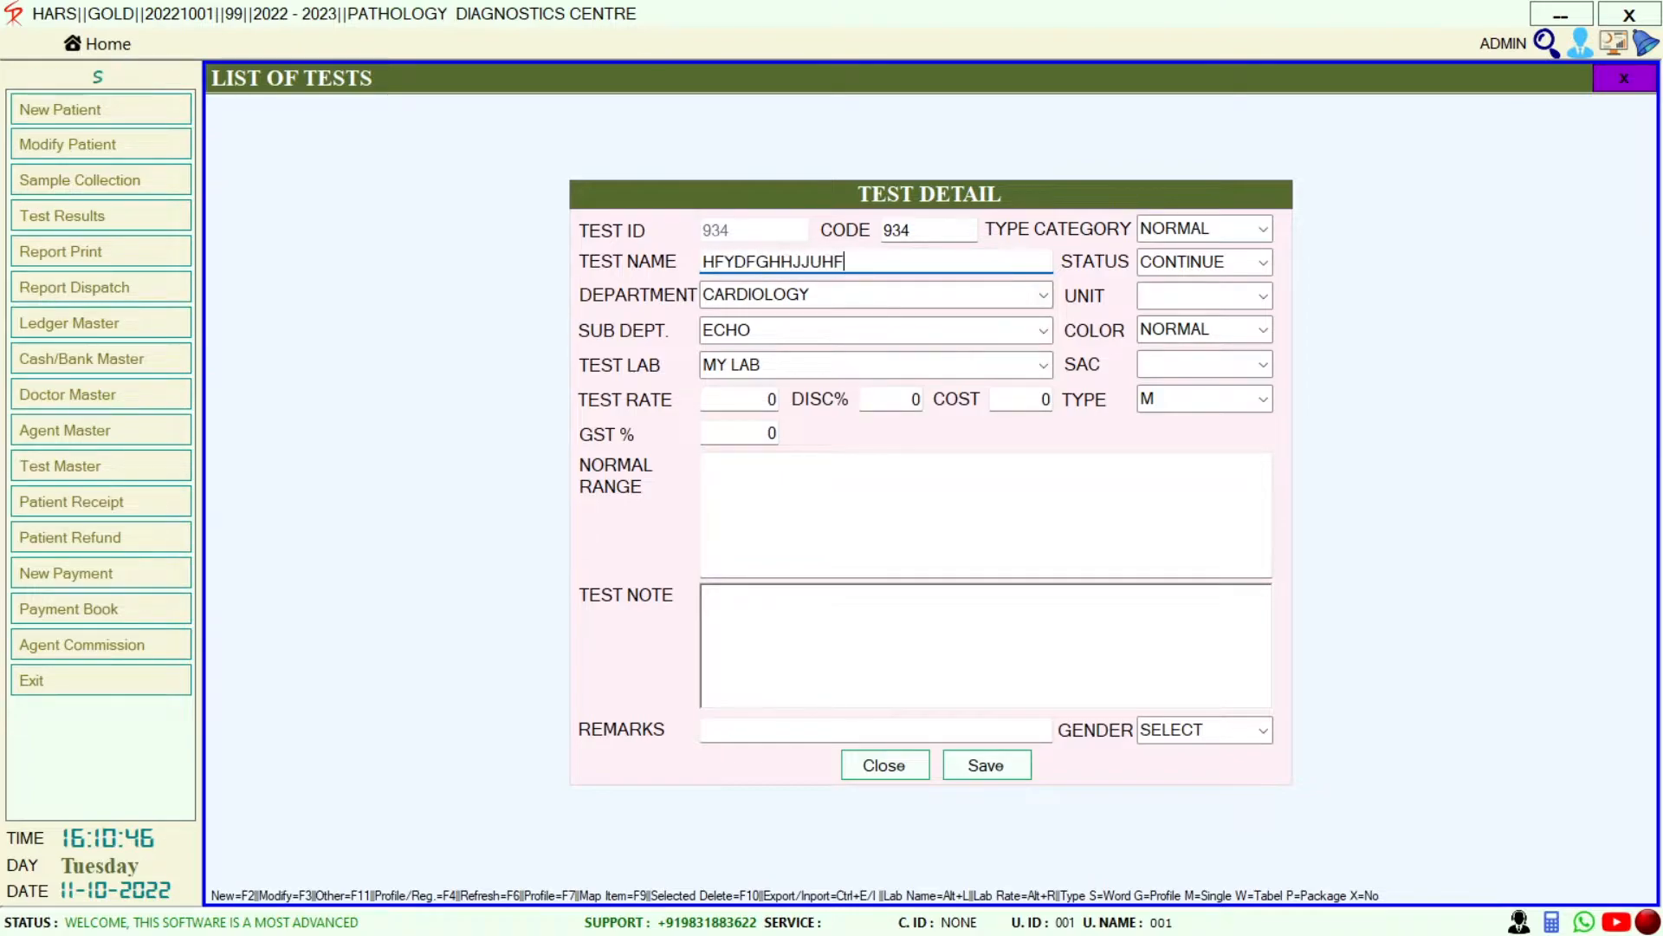
key(BackSpace)
key(BackSpace)
key(BackSpace)
key(BackSpace)
key(BackSpace)
key(BackSpace)
key(BackSpace)
key(BackSpace)
key(BackSpace)
key(BackSpace)
key(BackSpace)
key(BackSpace)
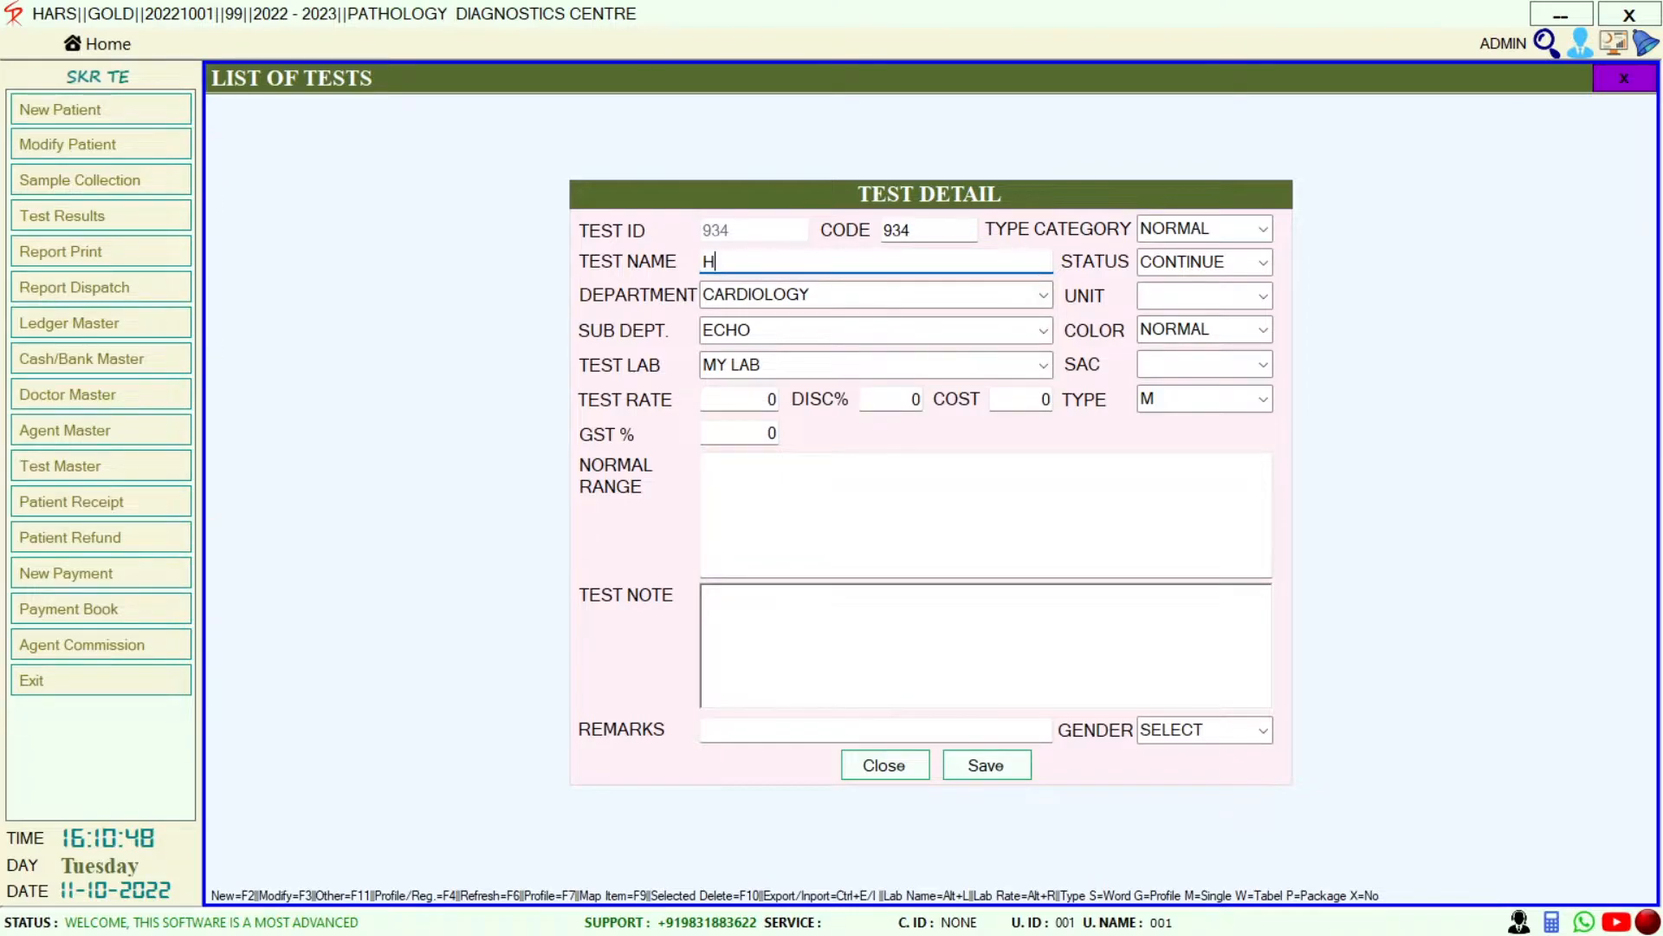
key(BackSpace)
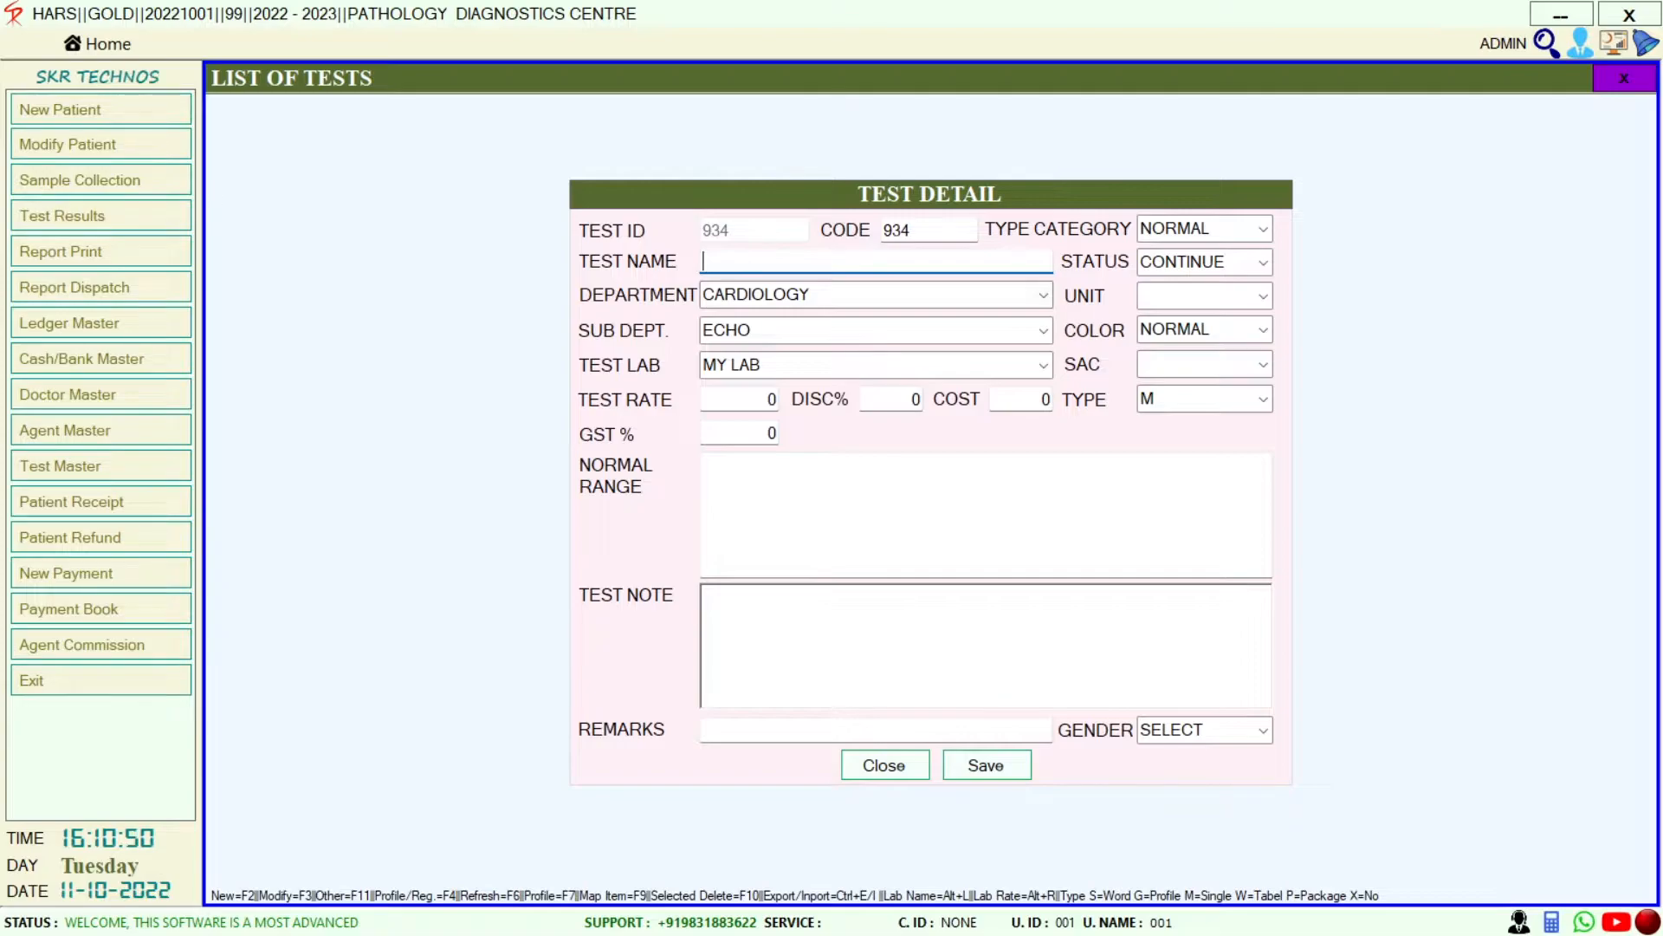
key(Escape)
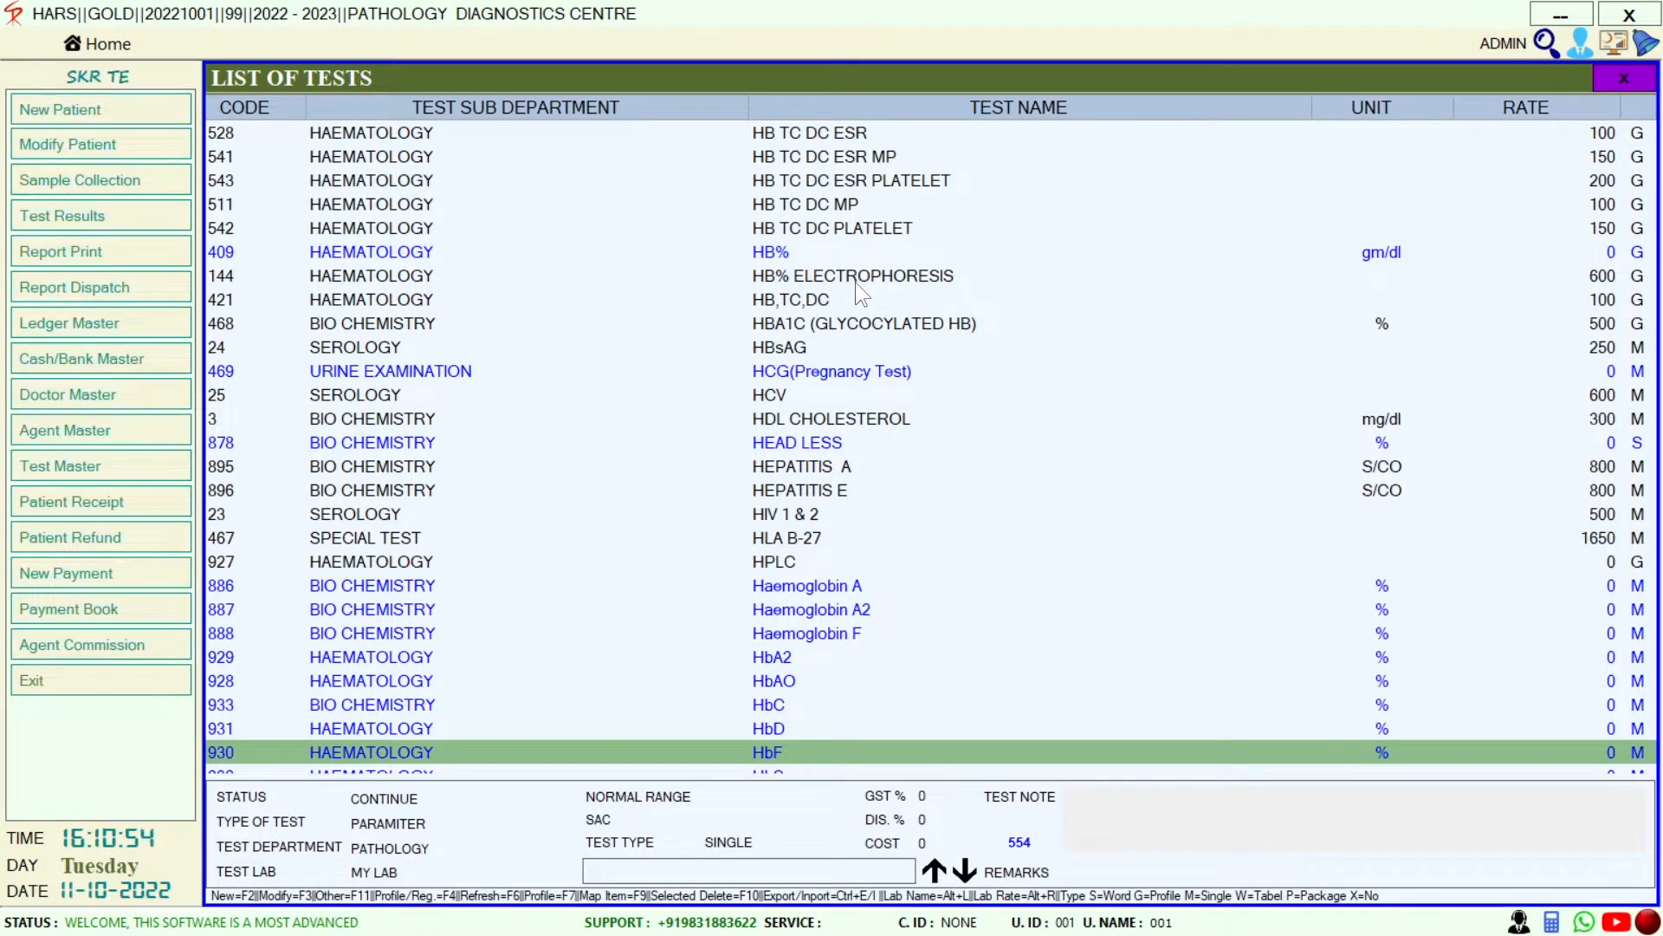
key(Escape)
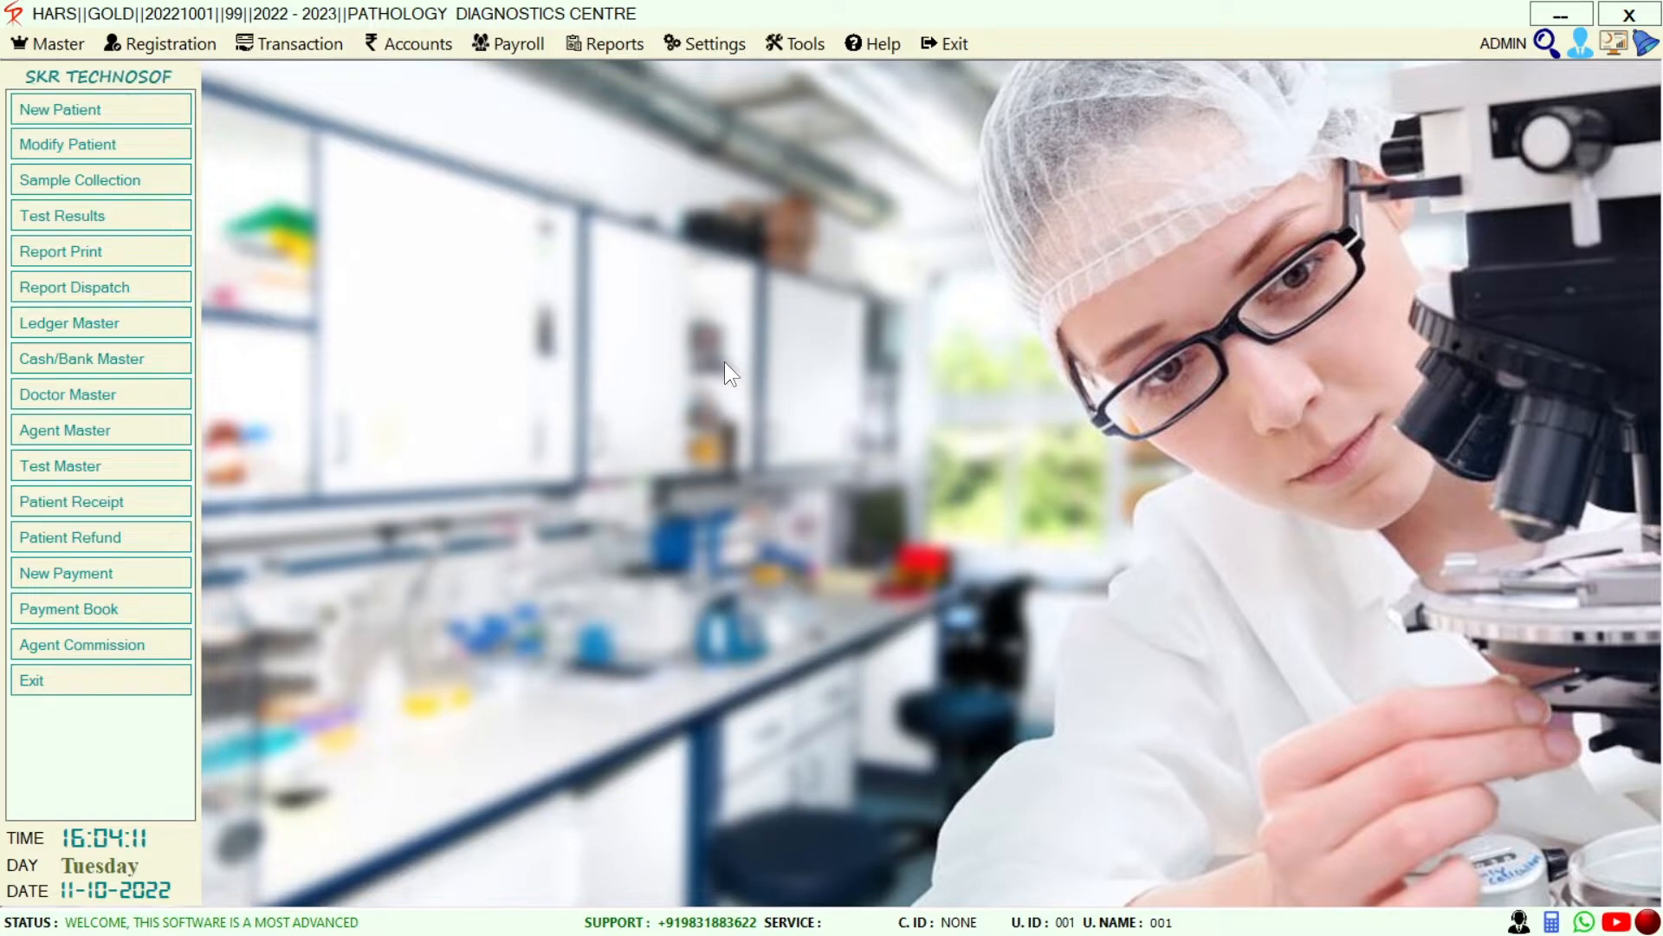
Start a patient receipt voucher for the patient with a 200 due and enter 200
click(107, 501)
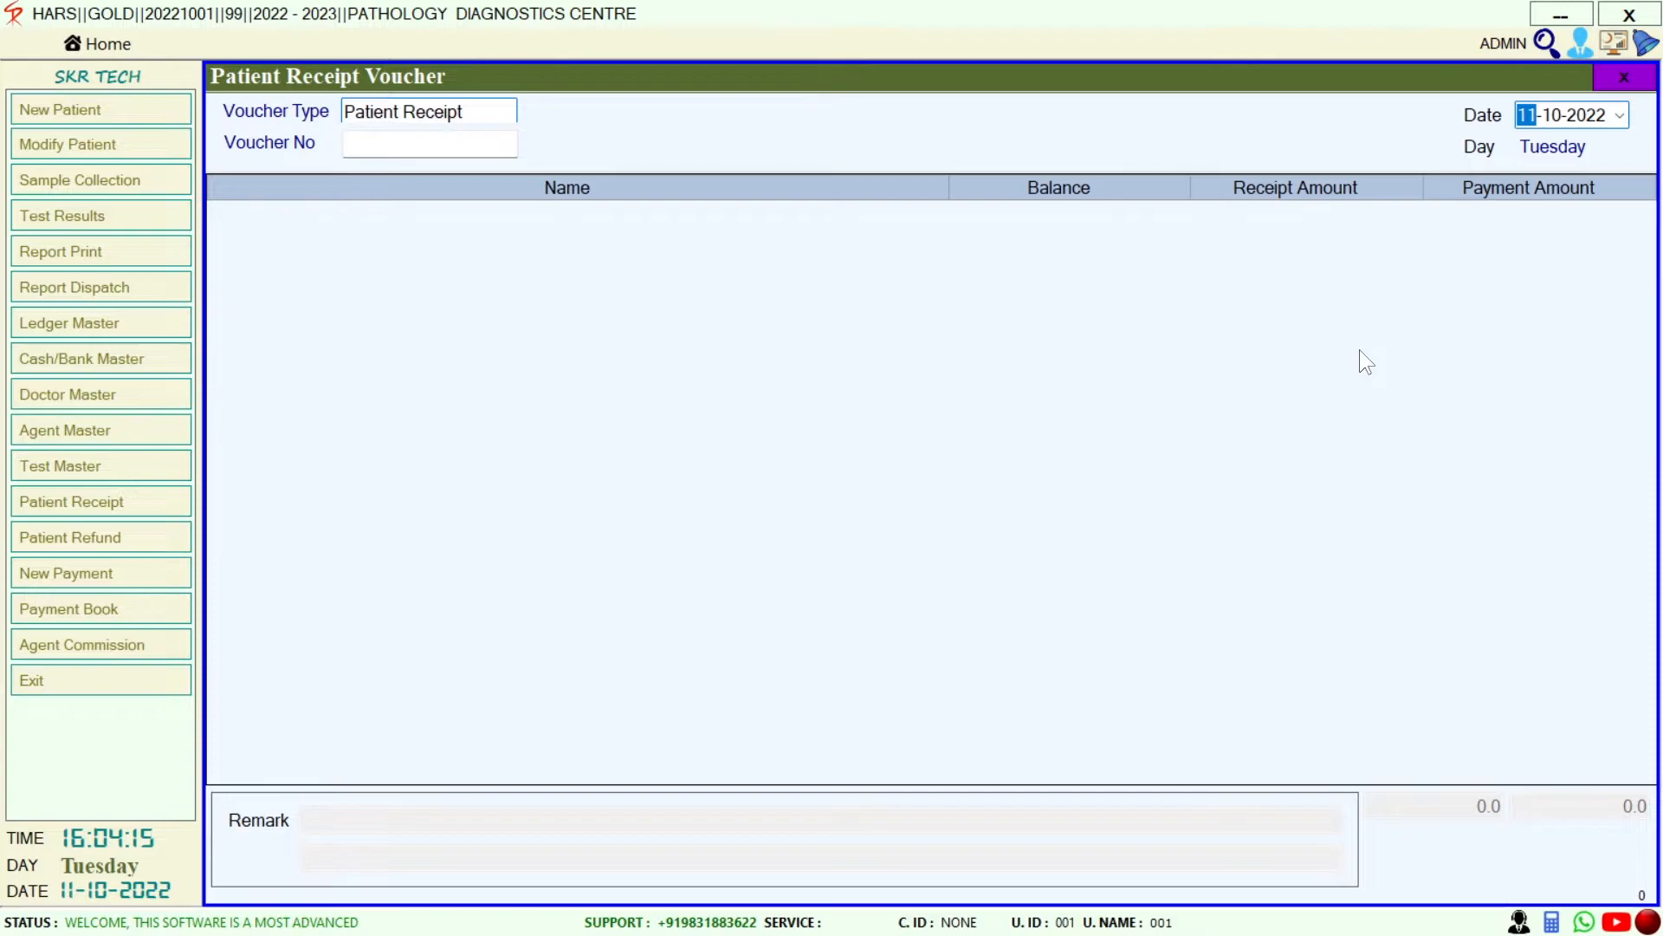
key(Return)
key(Return)
key(Return)
key(Return)
key(Return)
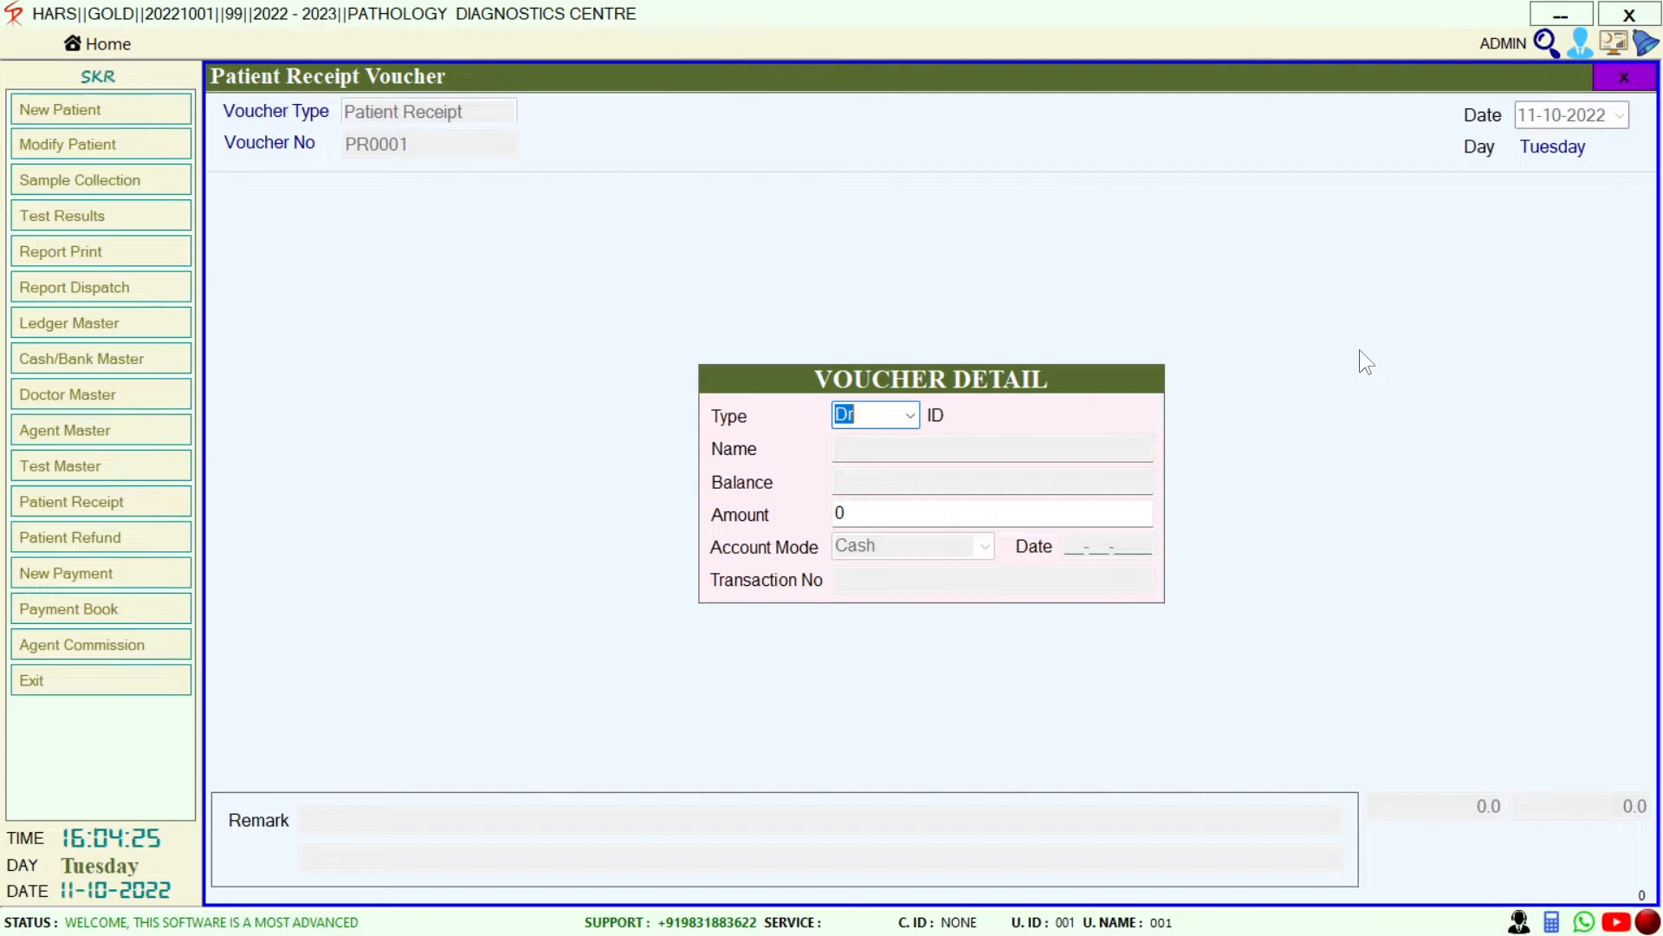
key(Return)
key(Return)
key(Return)
key(Return)
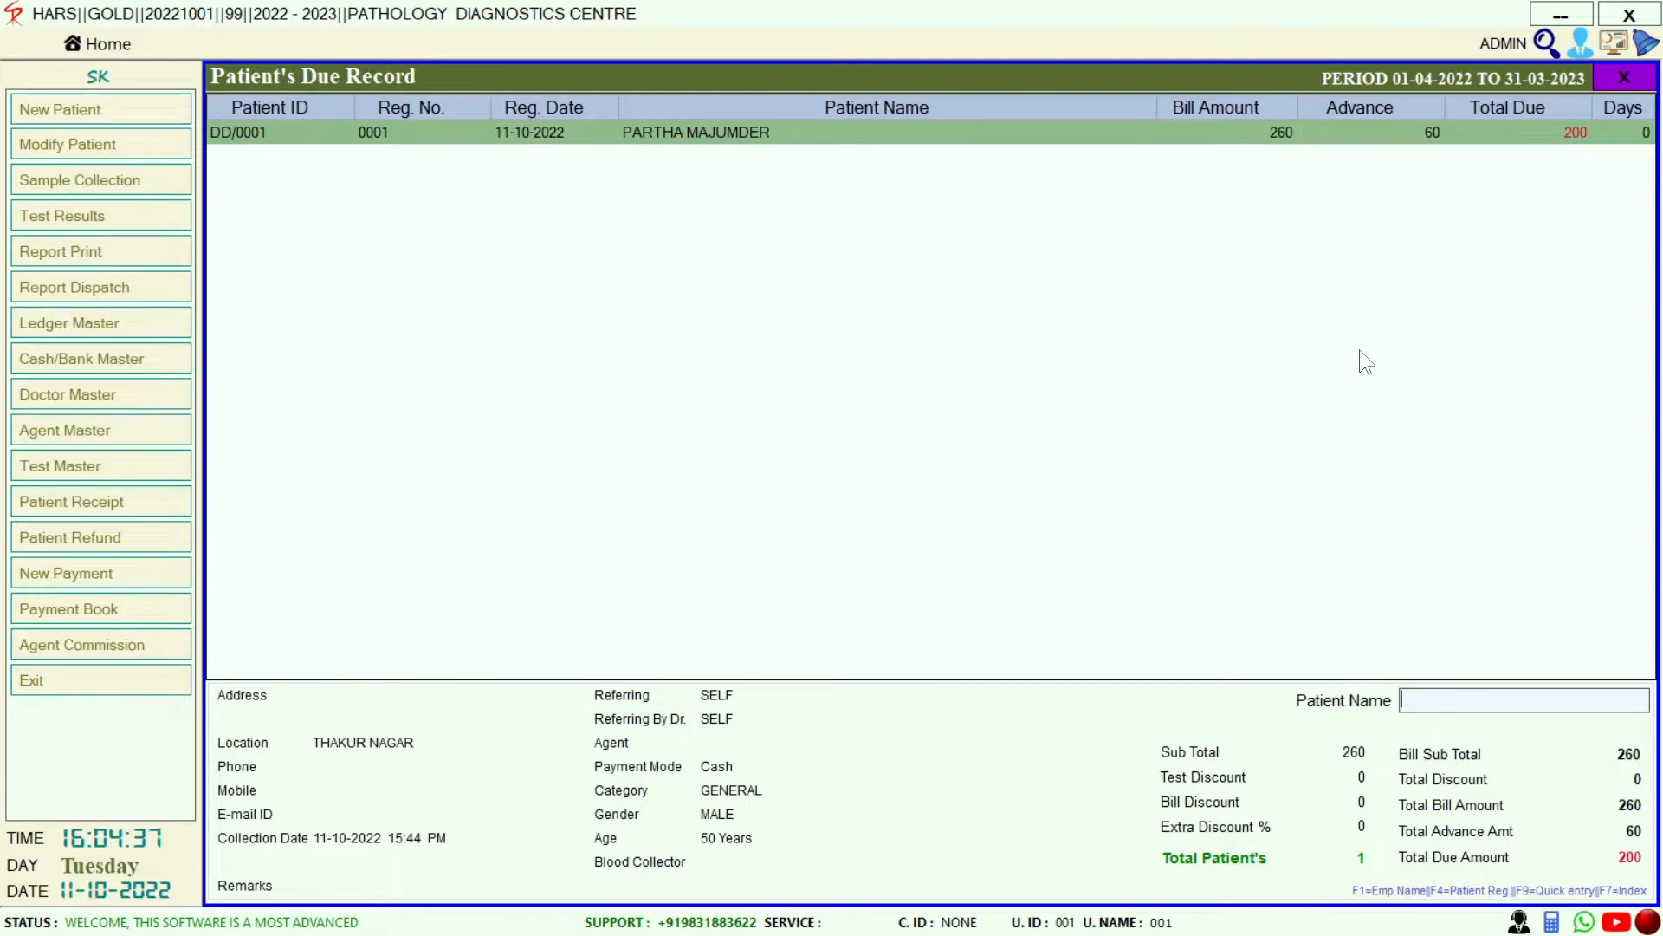
key(Return)
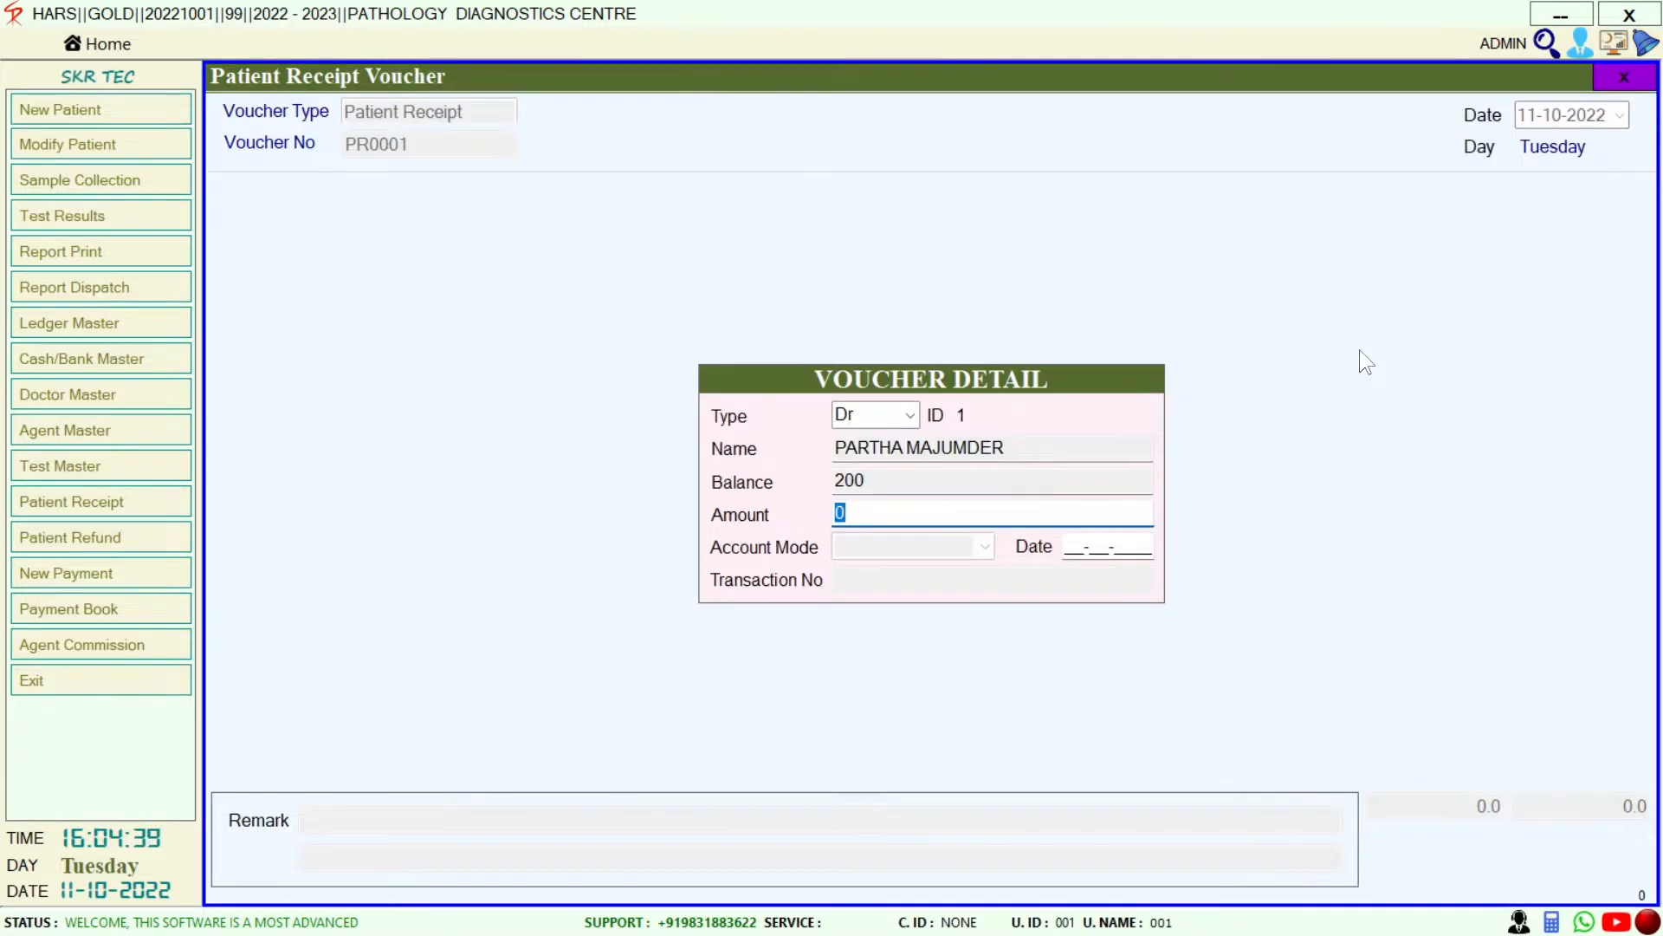
text(2)
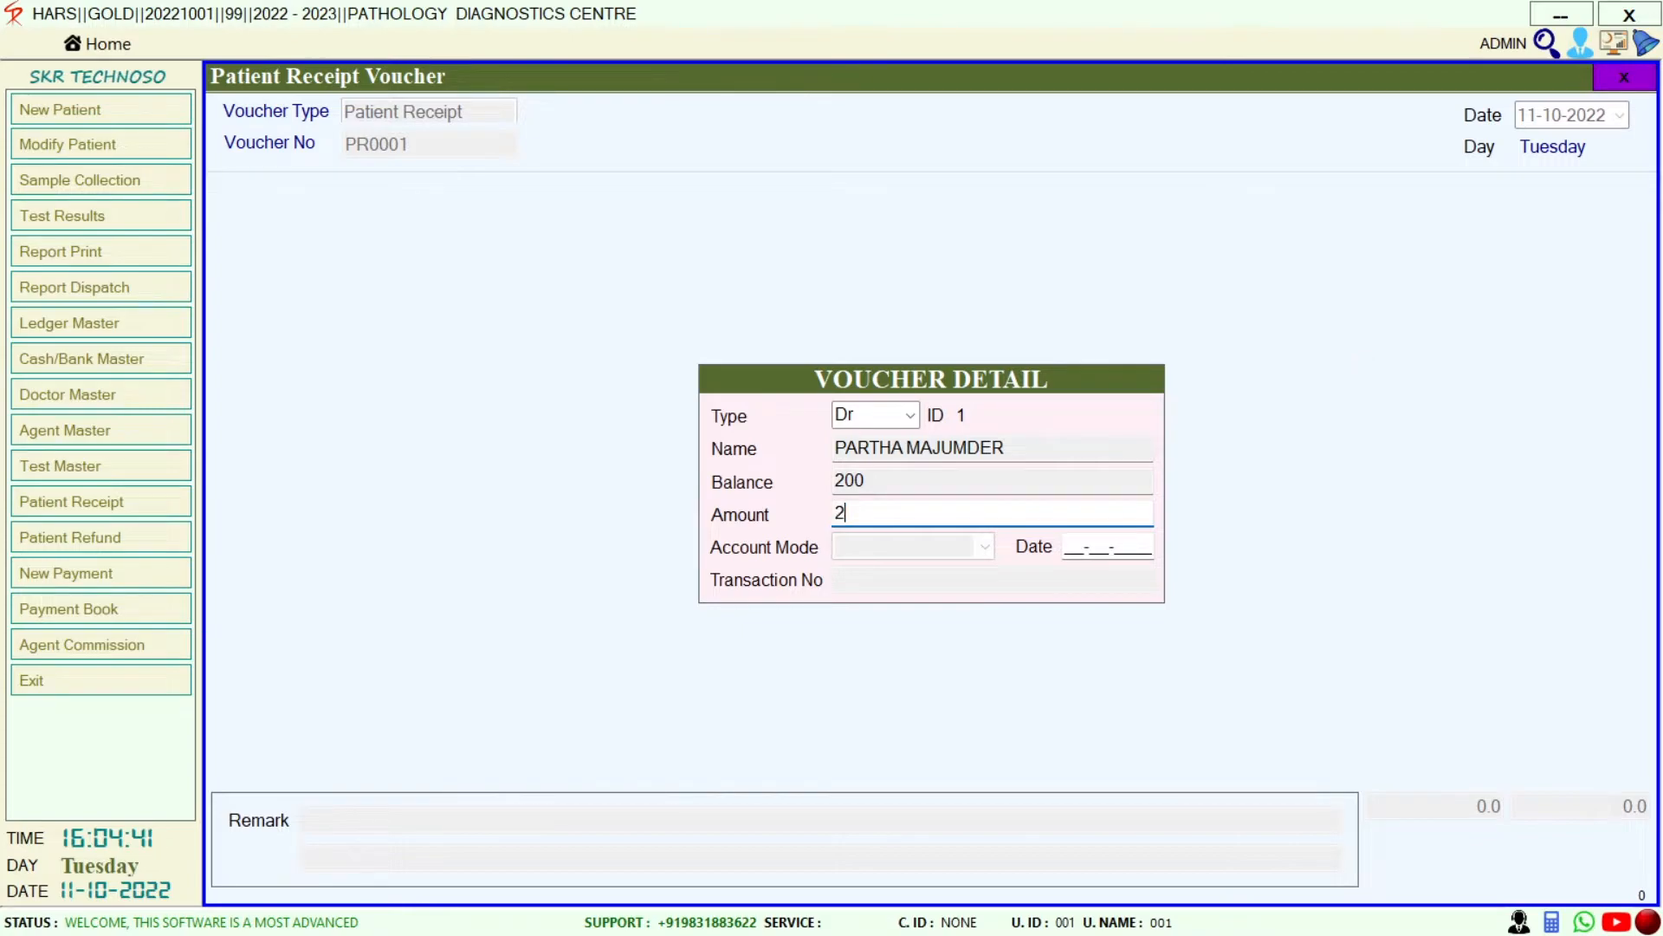
text(00)
key(Return)
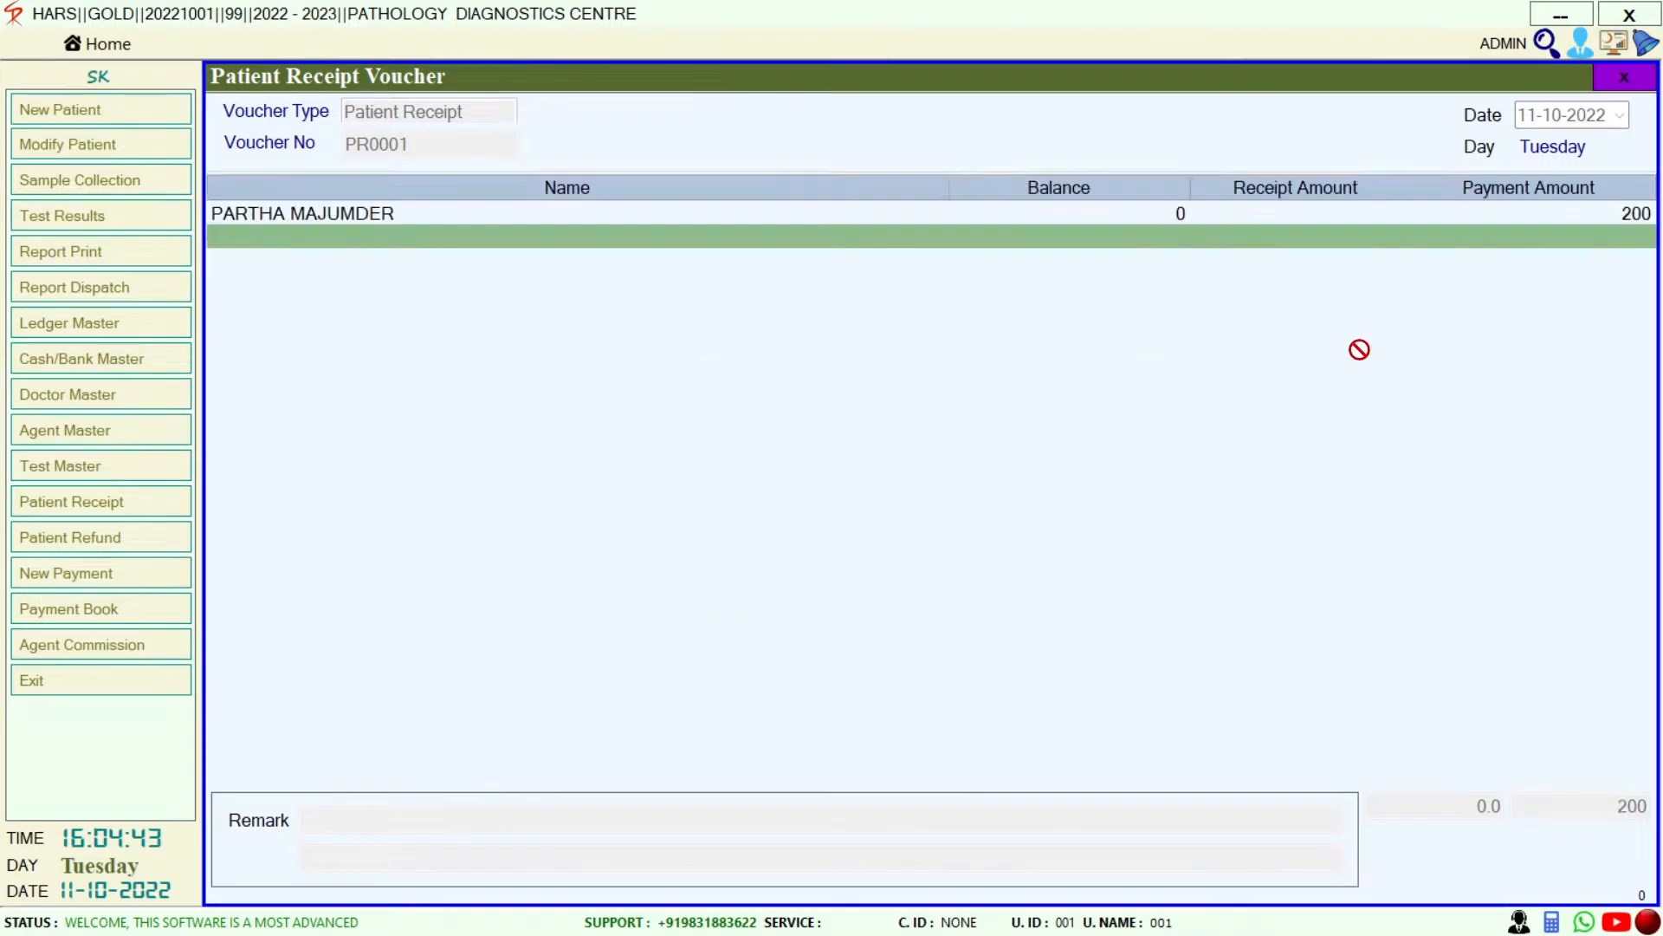
Post the 200 against CASH, save the voucher, and close its print preview
key(Return)
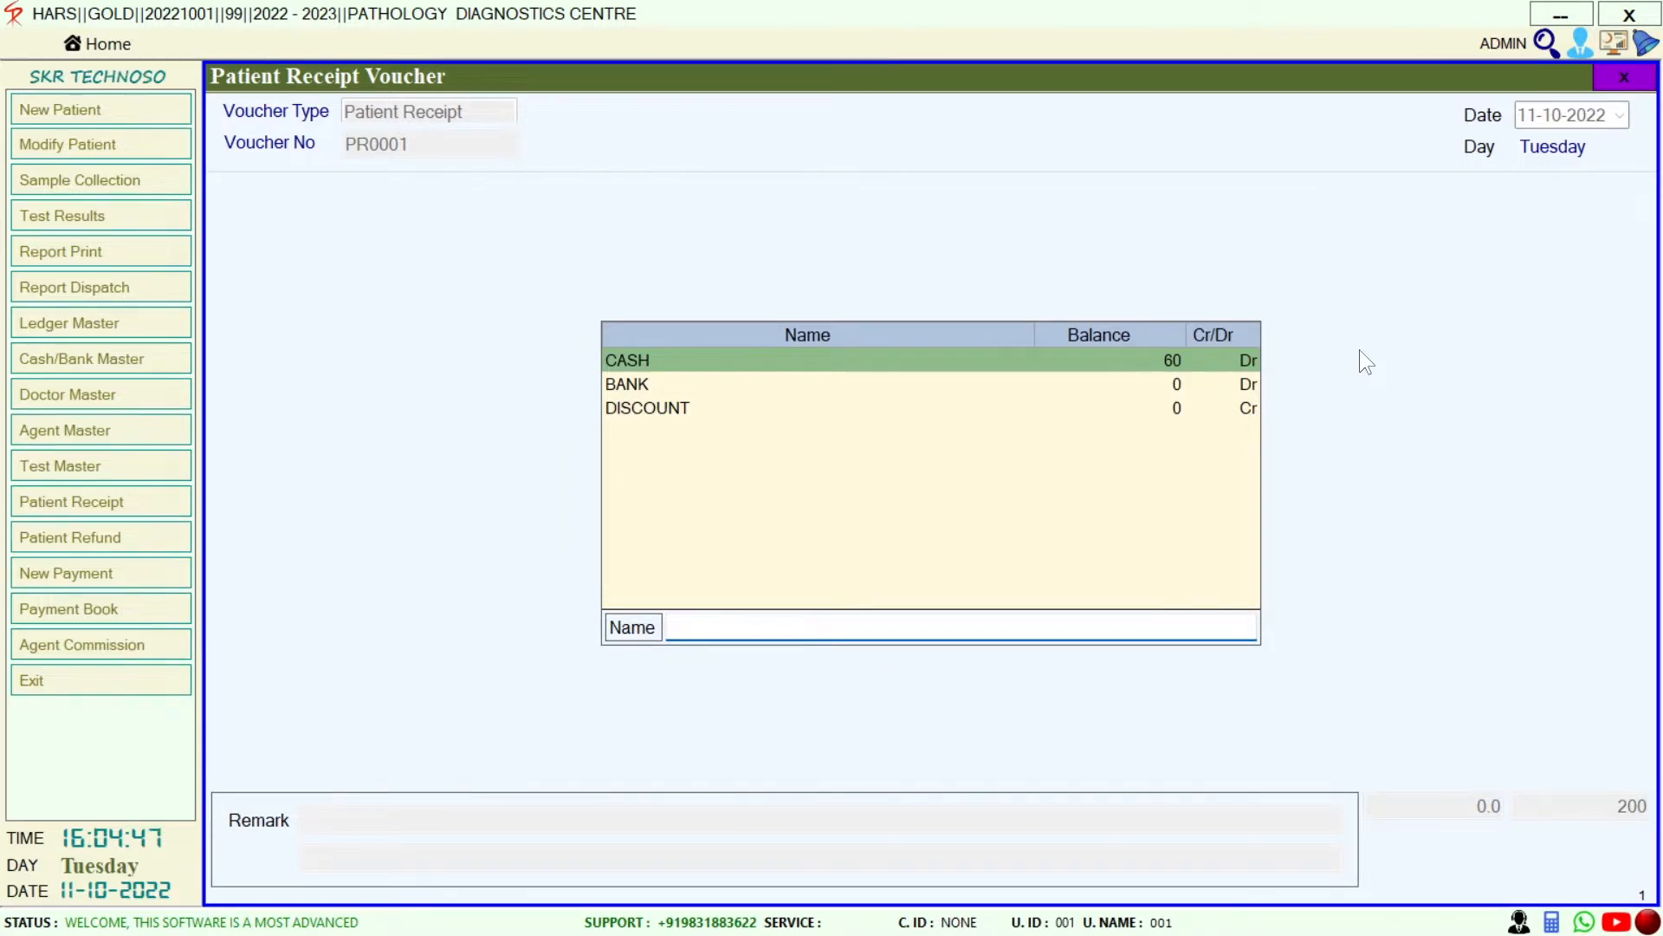
key(Return)
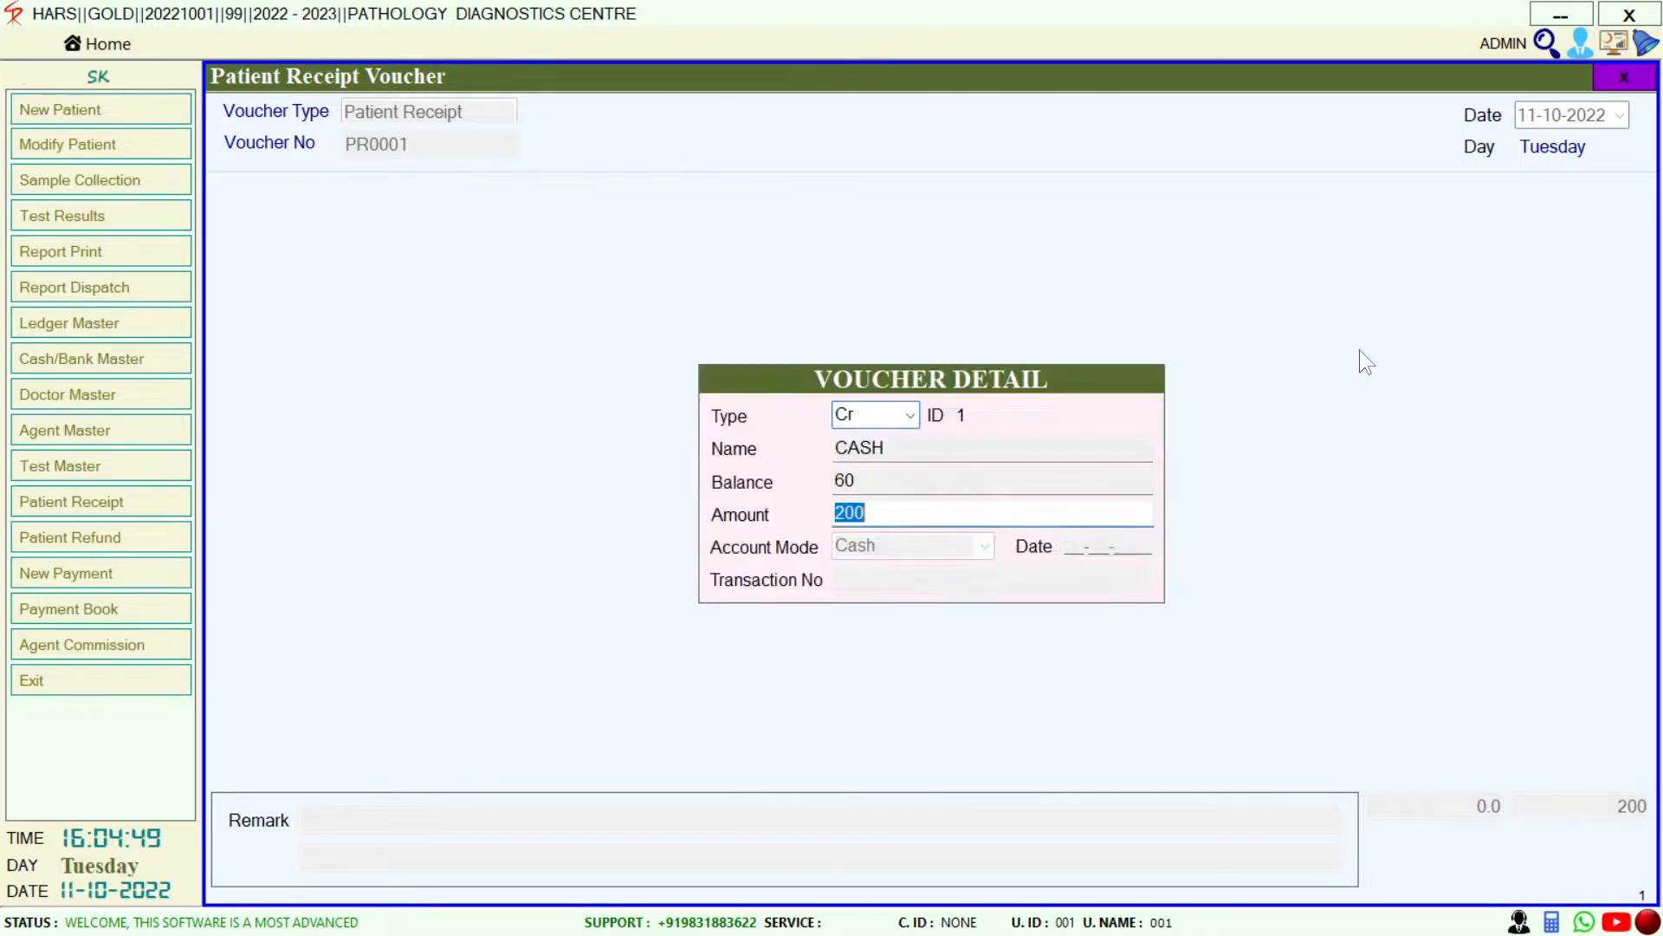
key(Return)
key(Return)
key(Return)
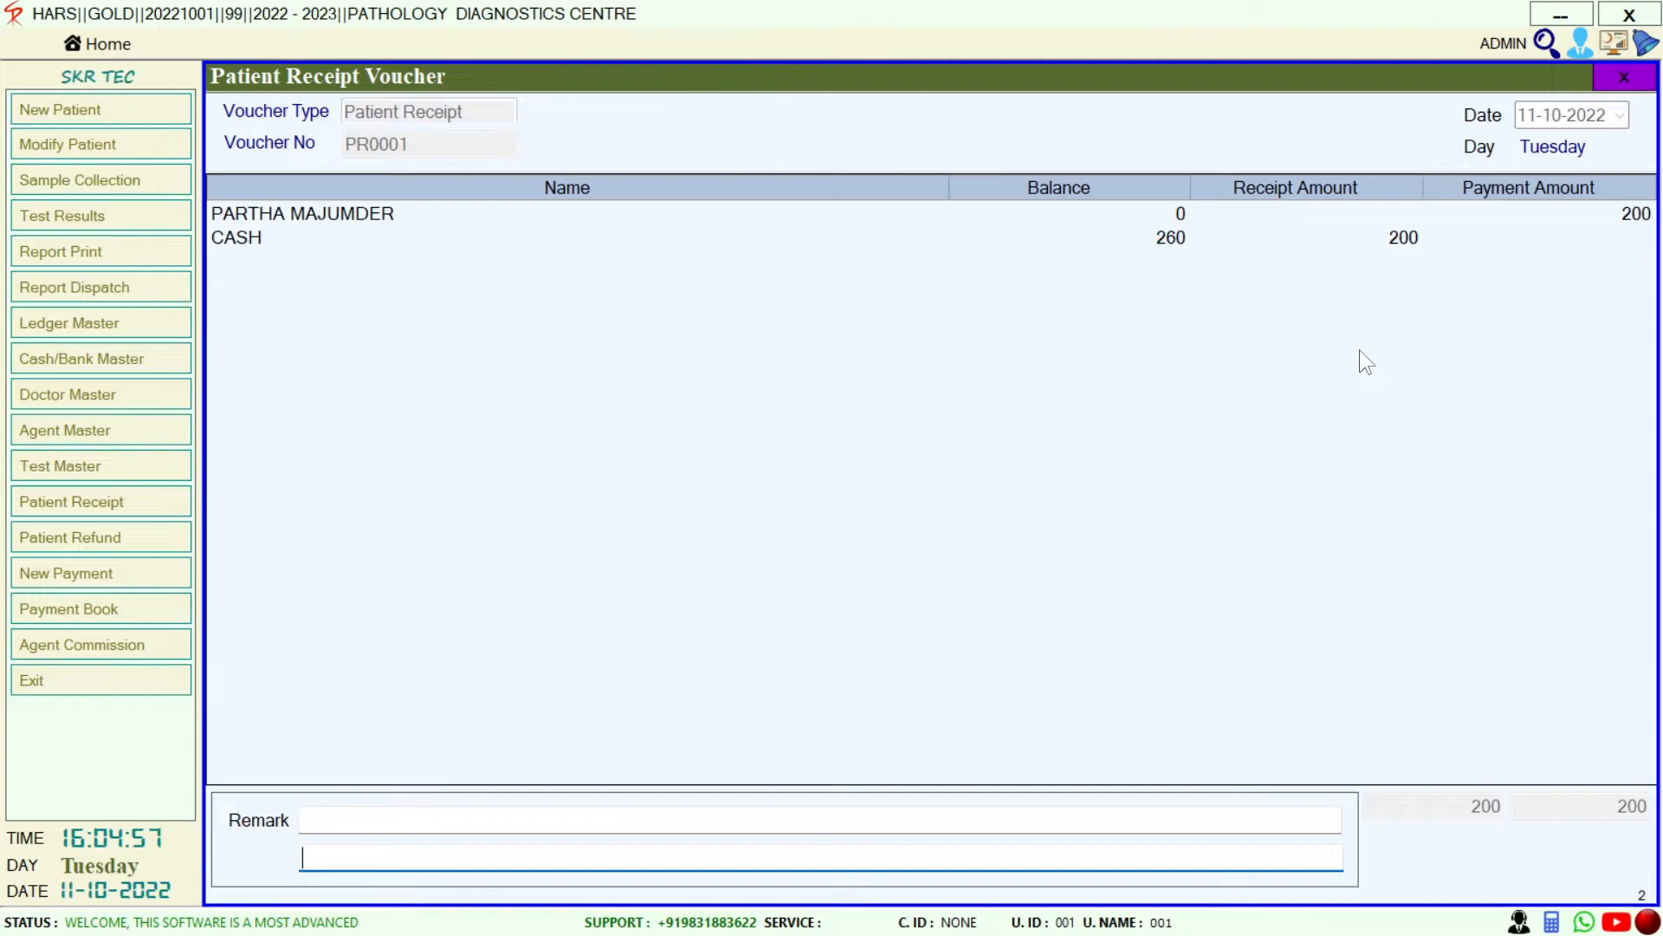
key(Return)
key(Return)
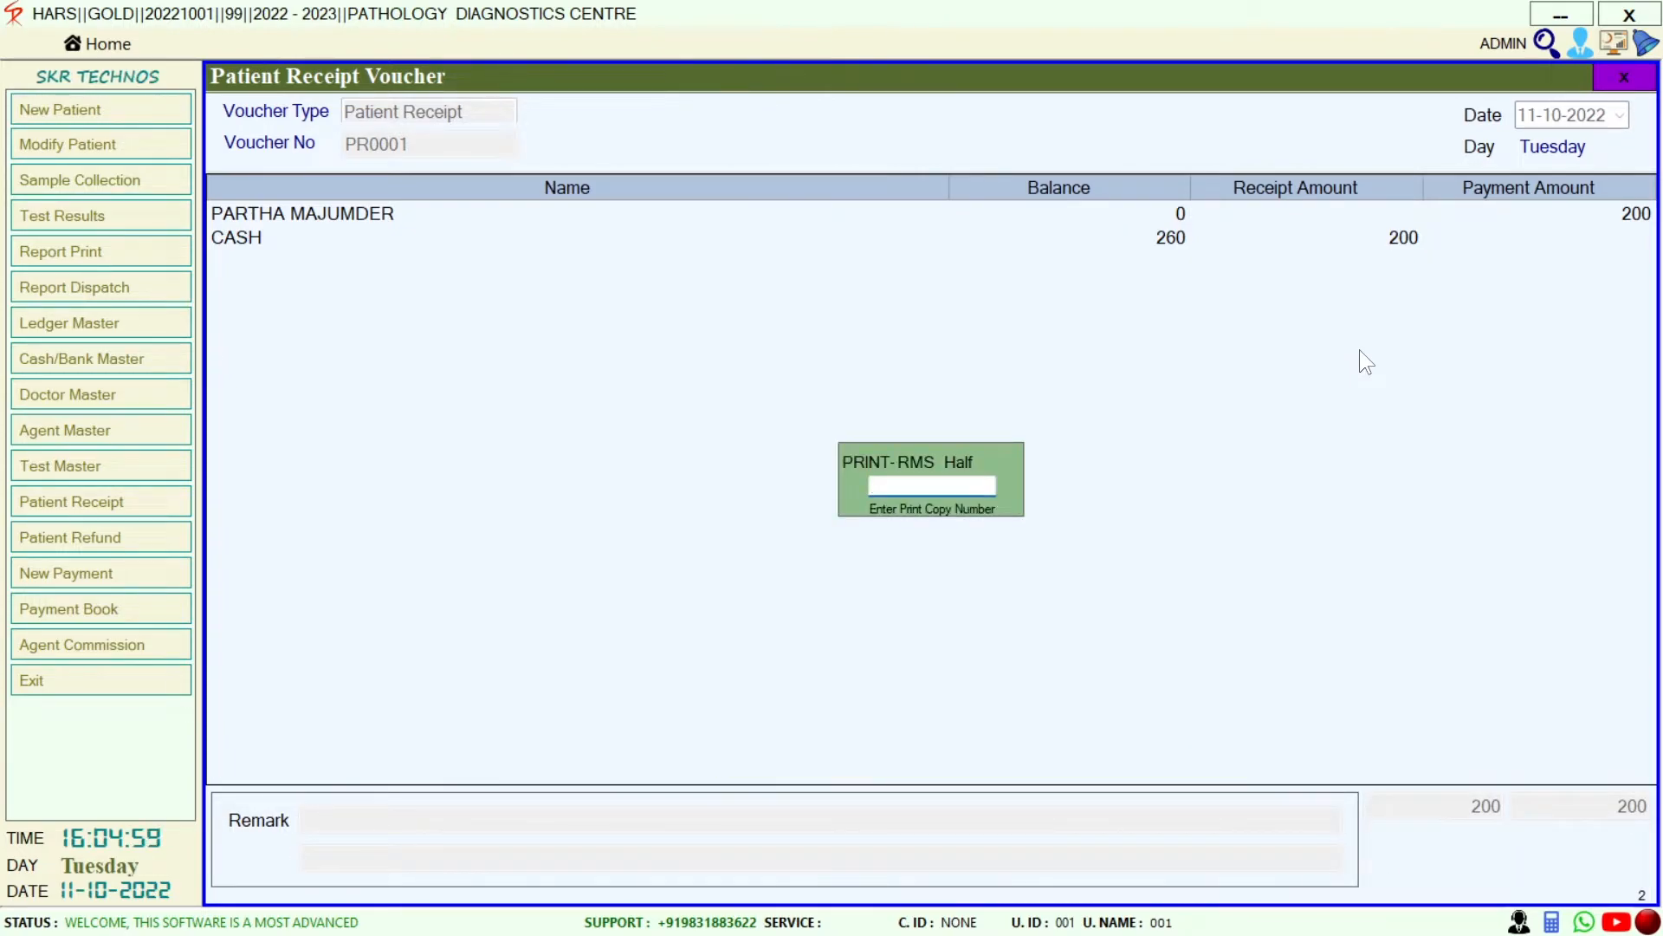
key(Return)
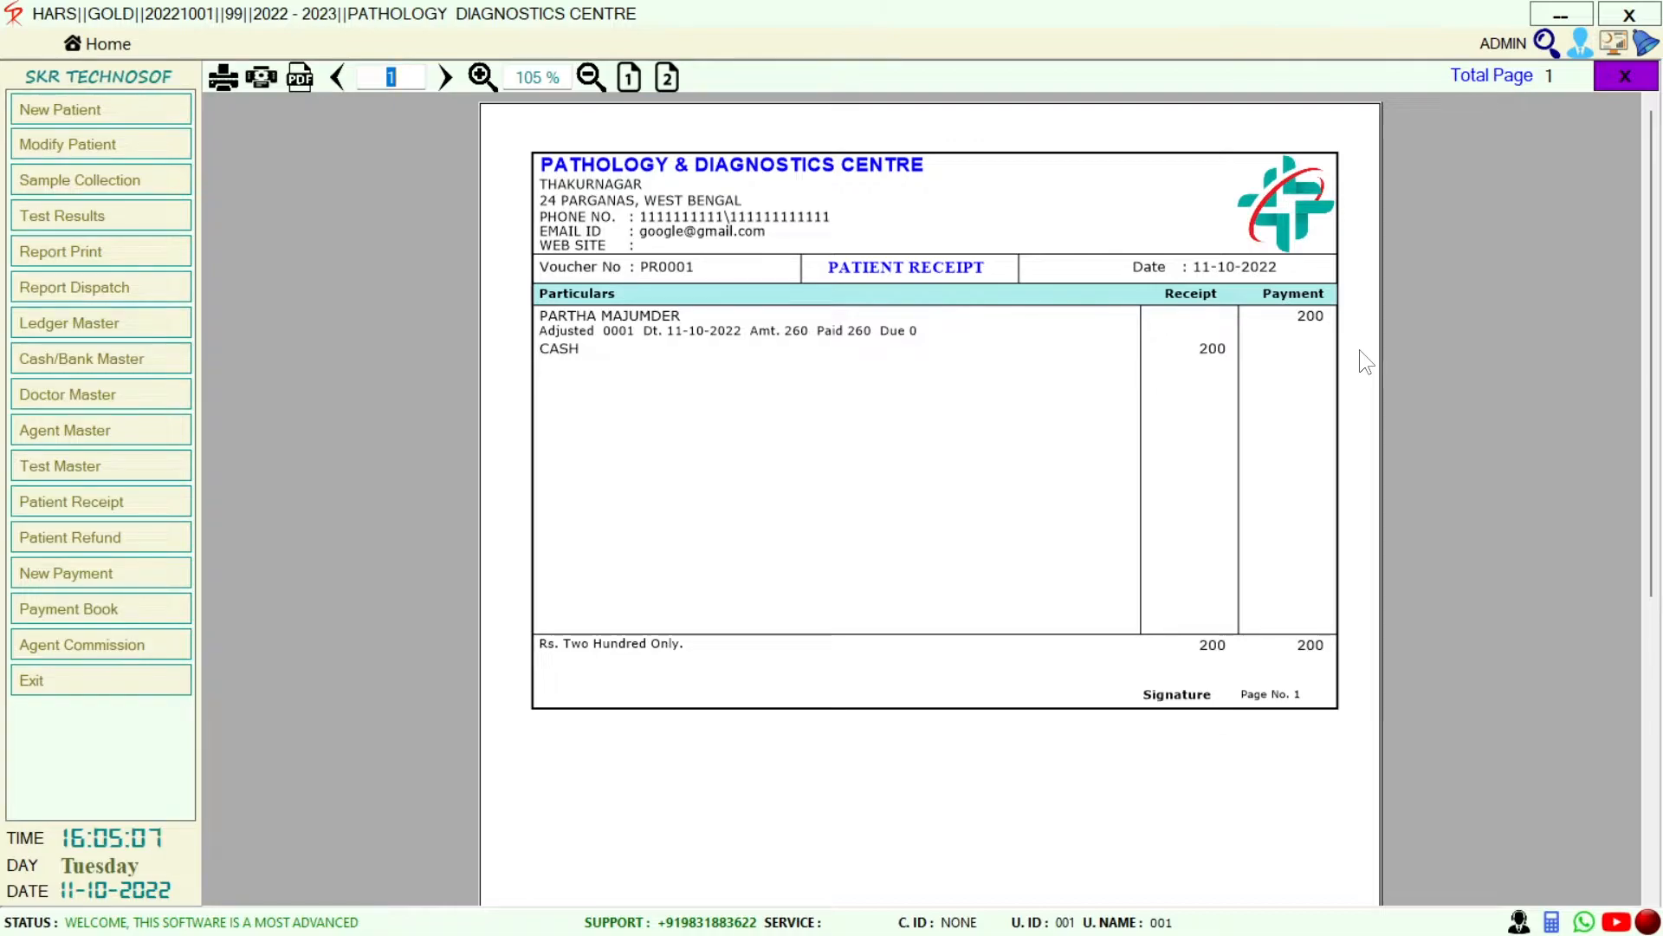
click(1613, 76)
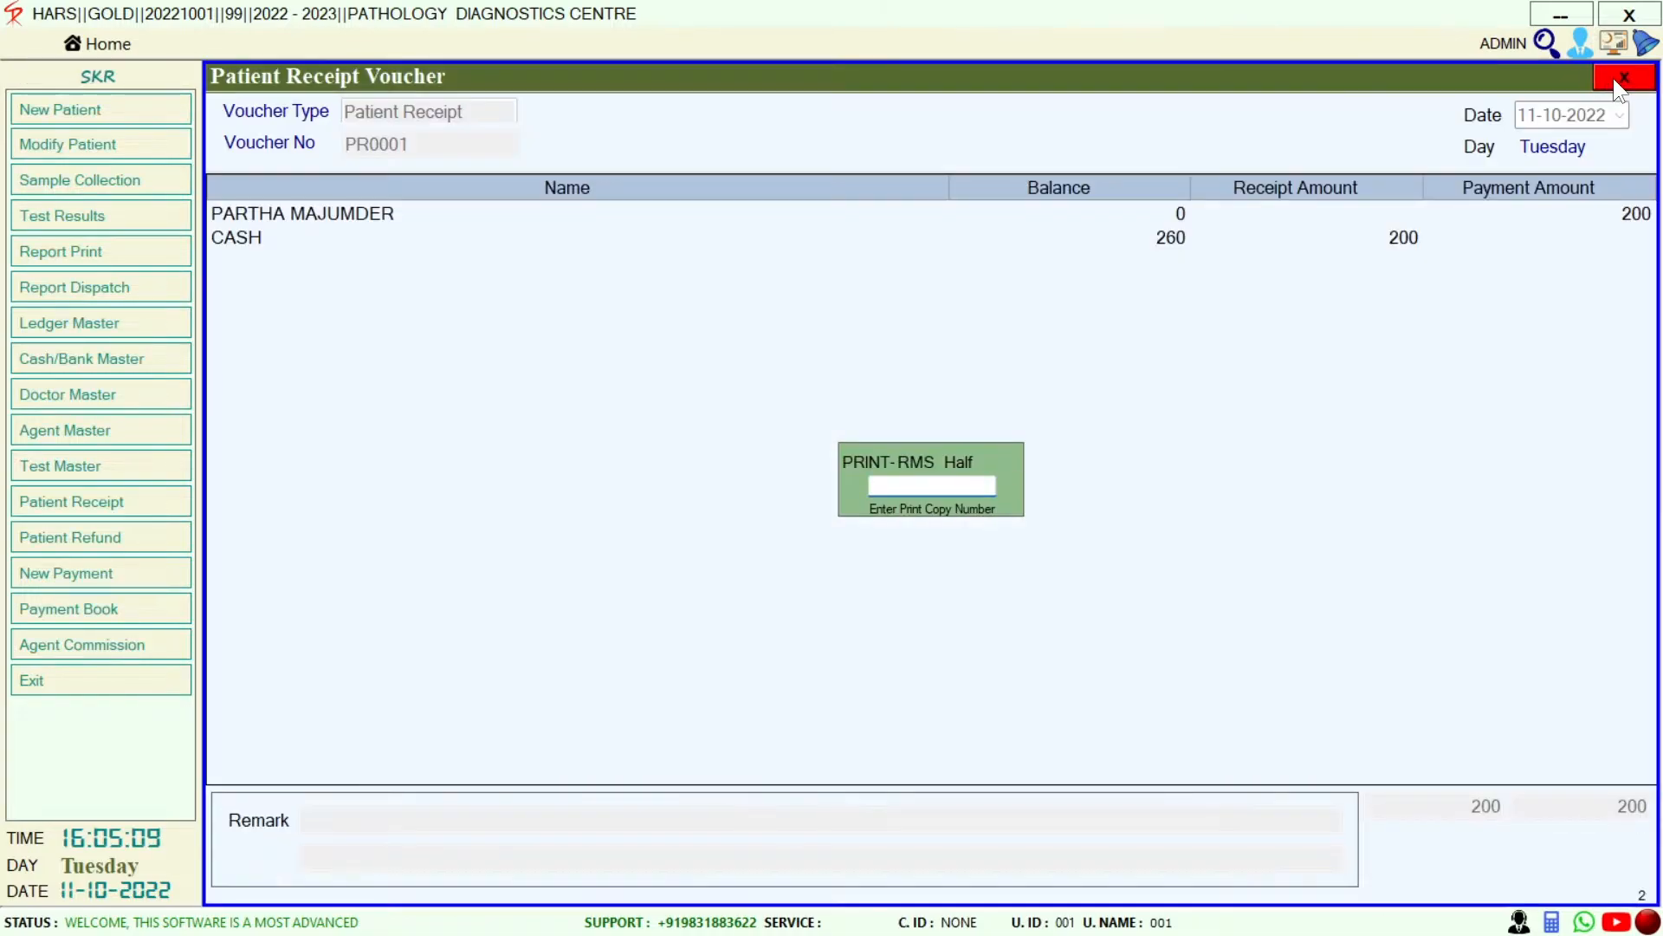
click(1613, 79)
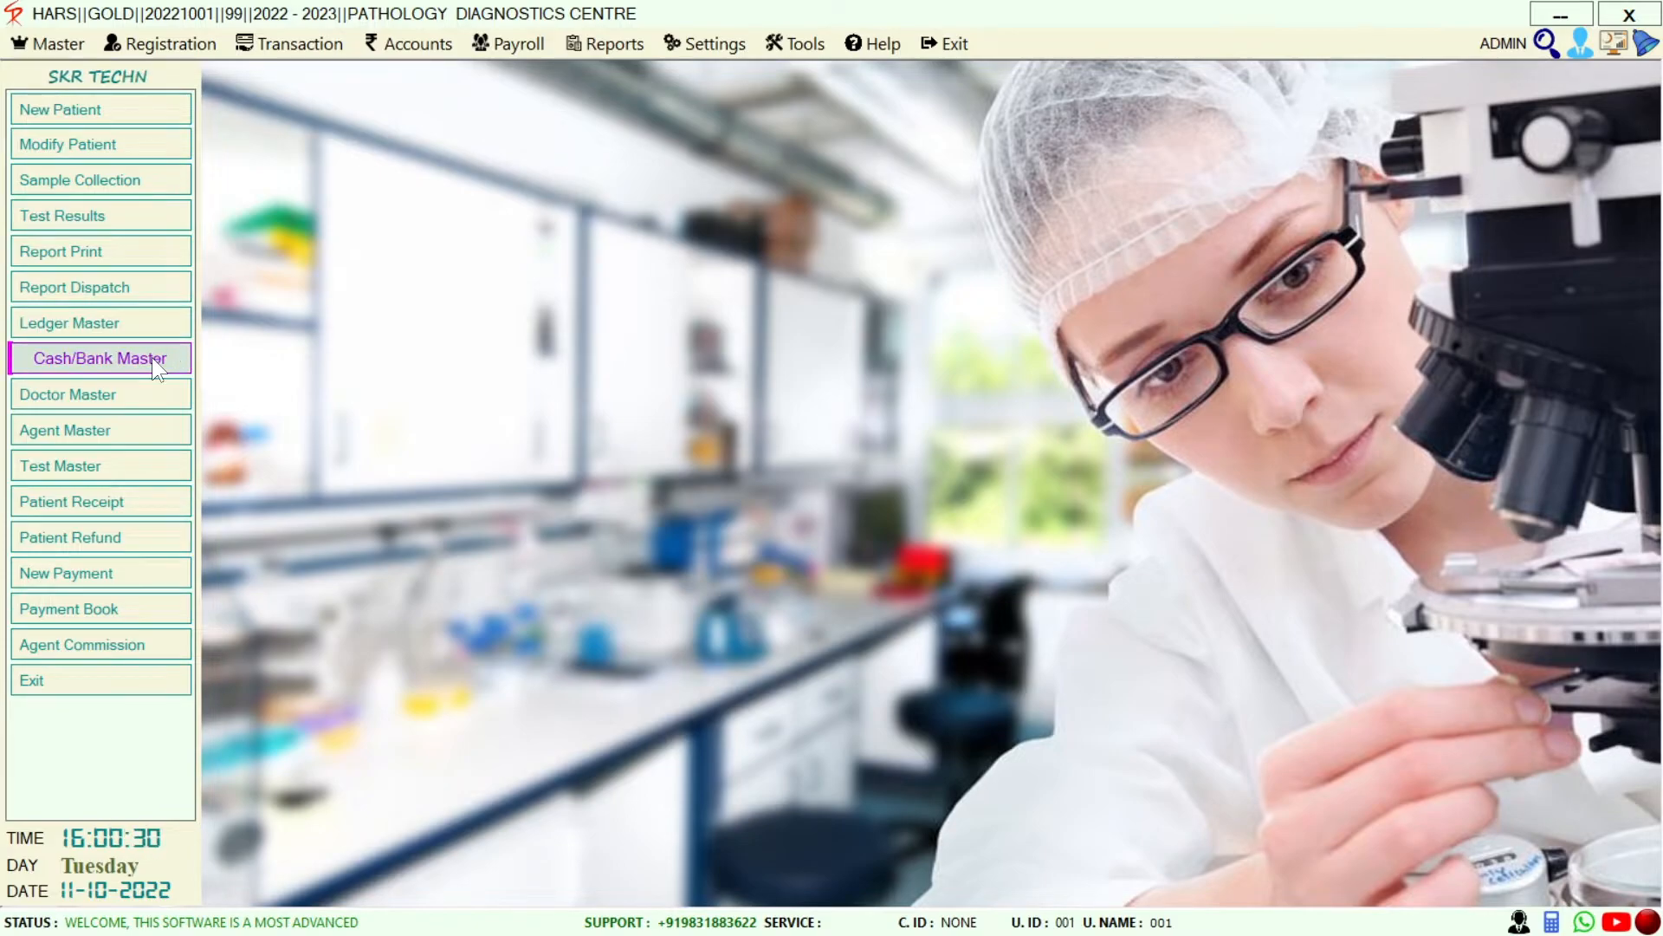
click(152, 357)
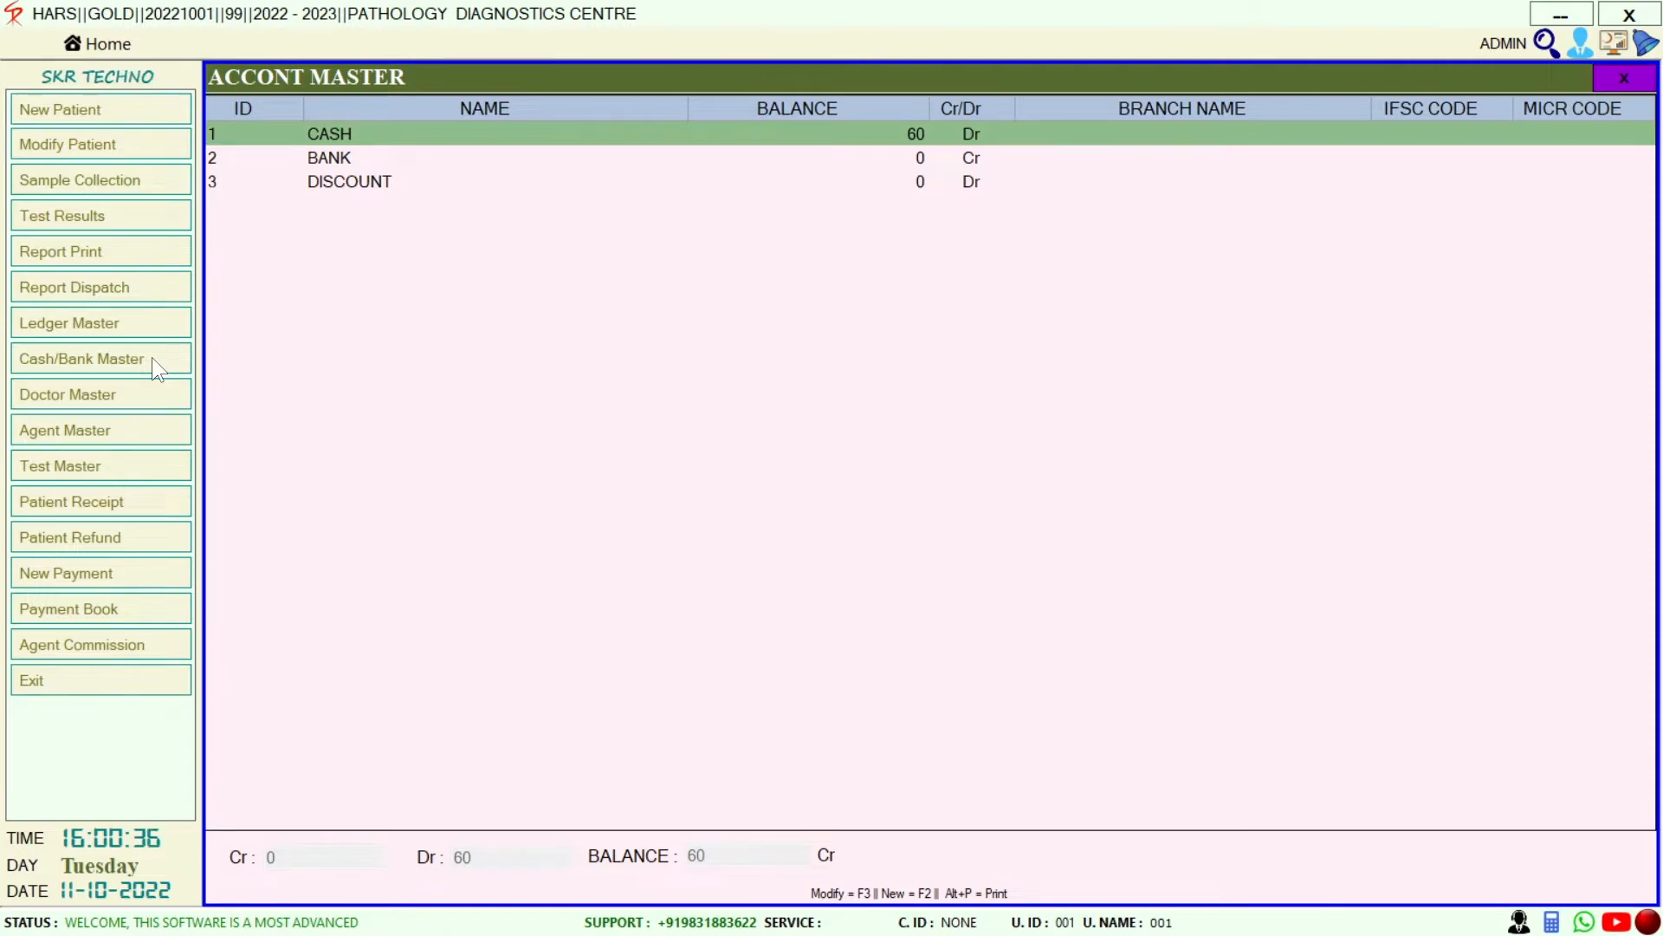
key(Return)
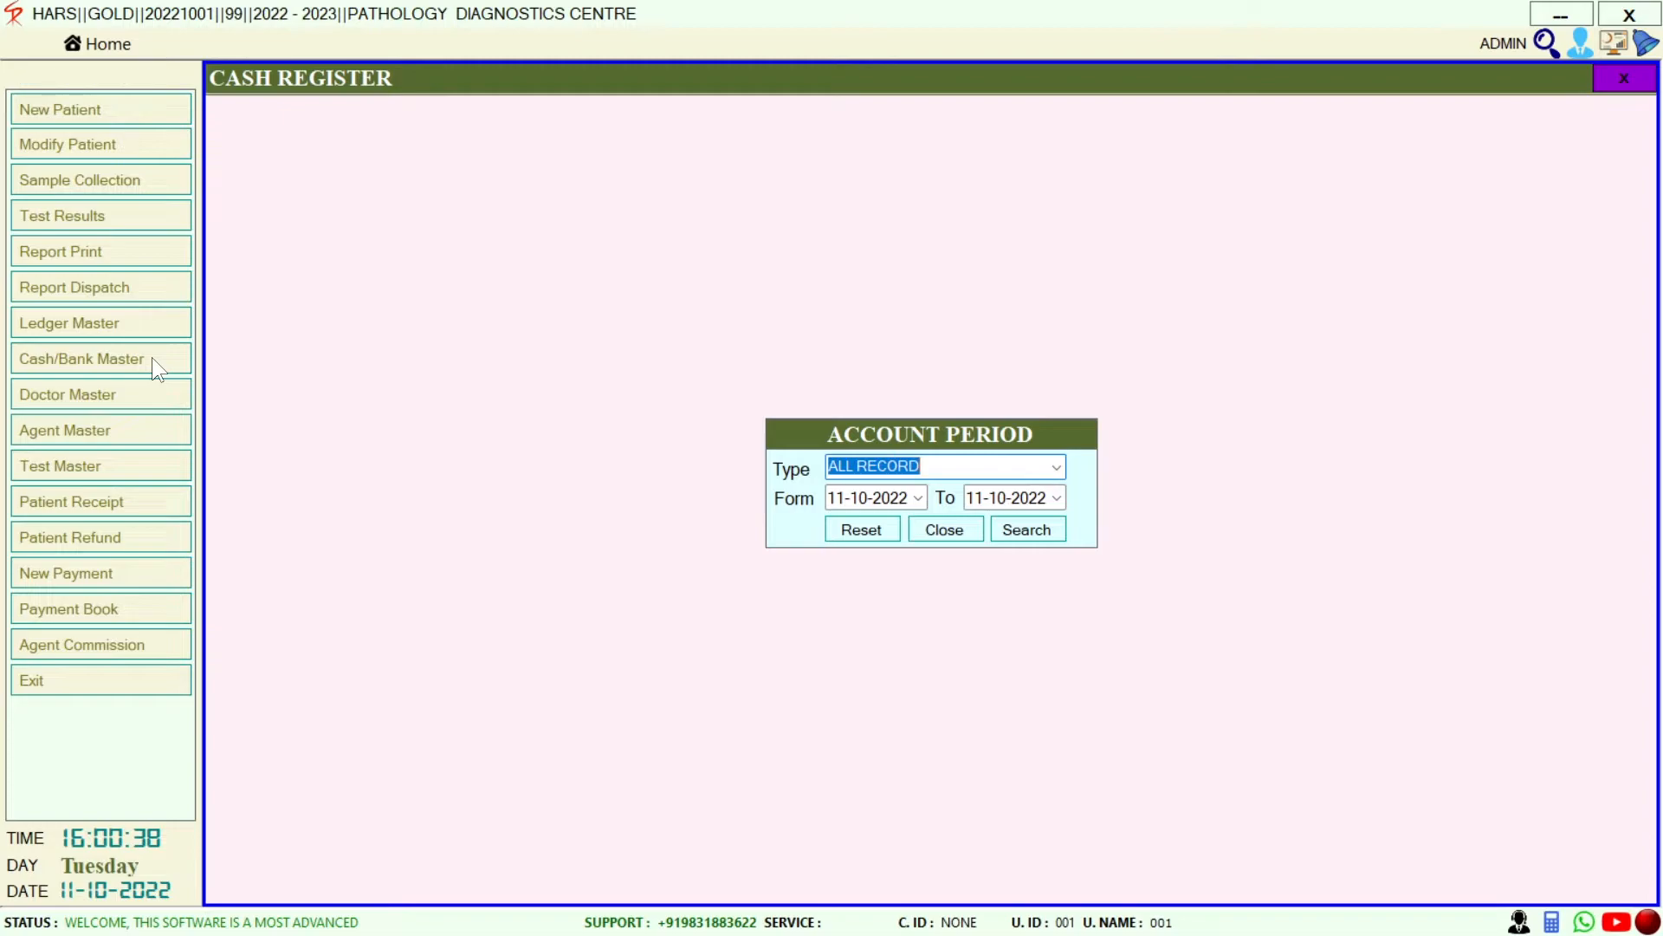
click(1044, 539)
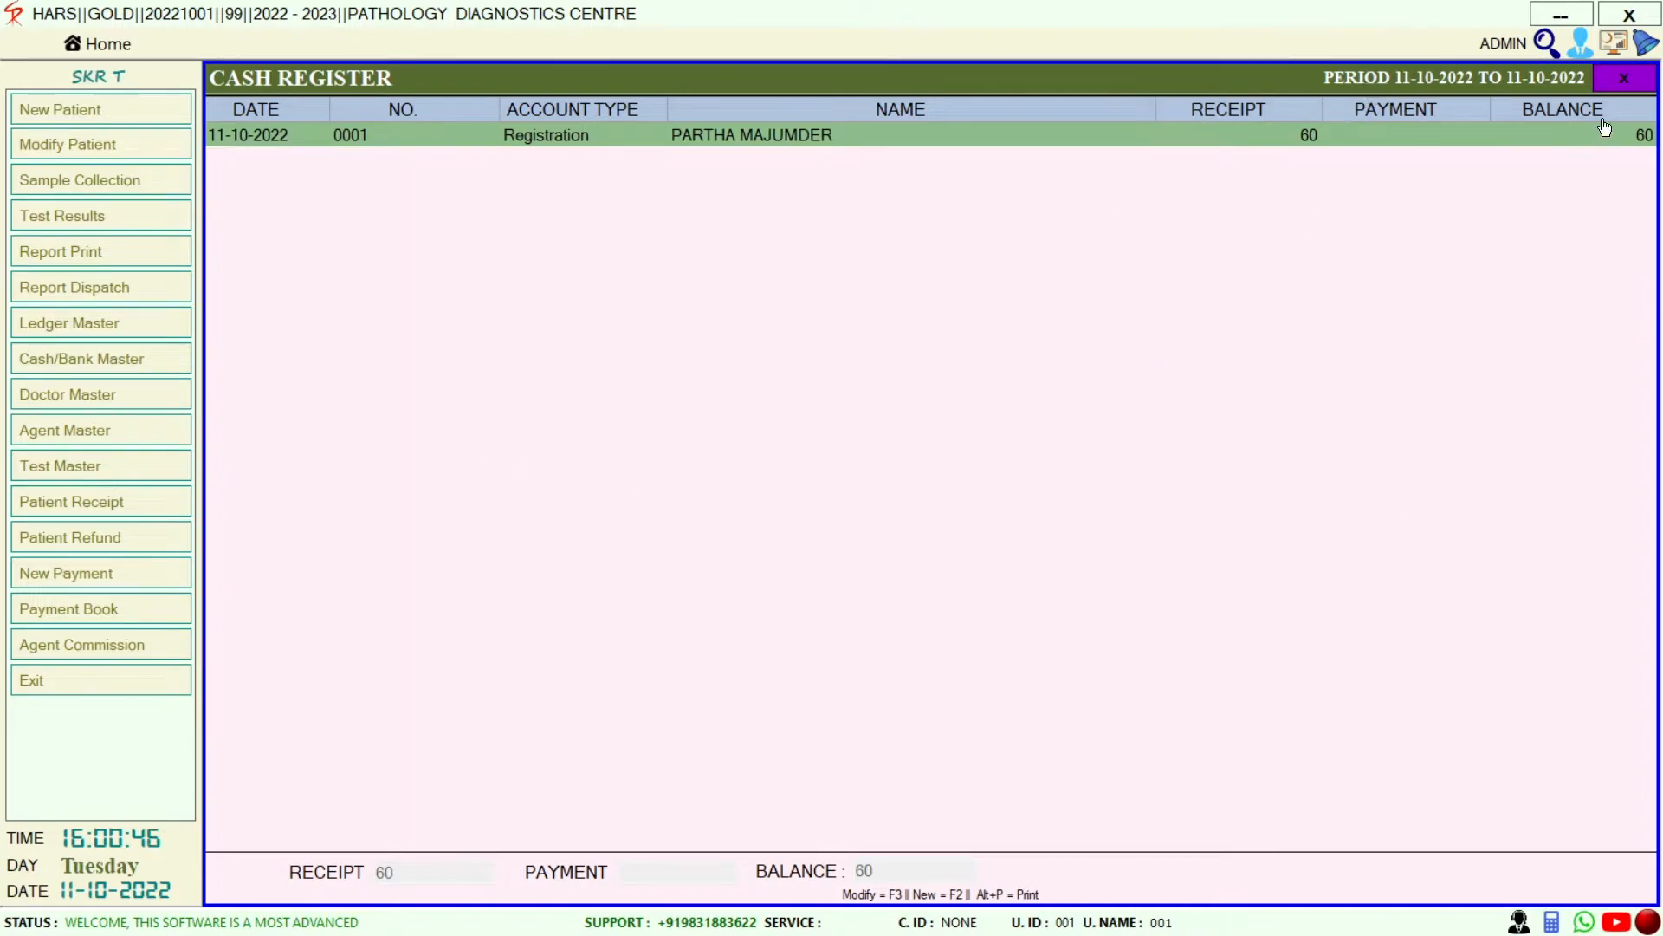
click(1626, 77)
click(307, 163)
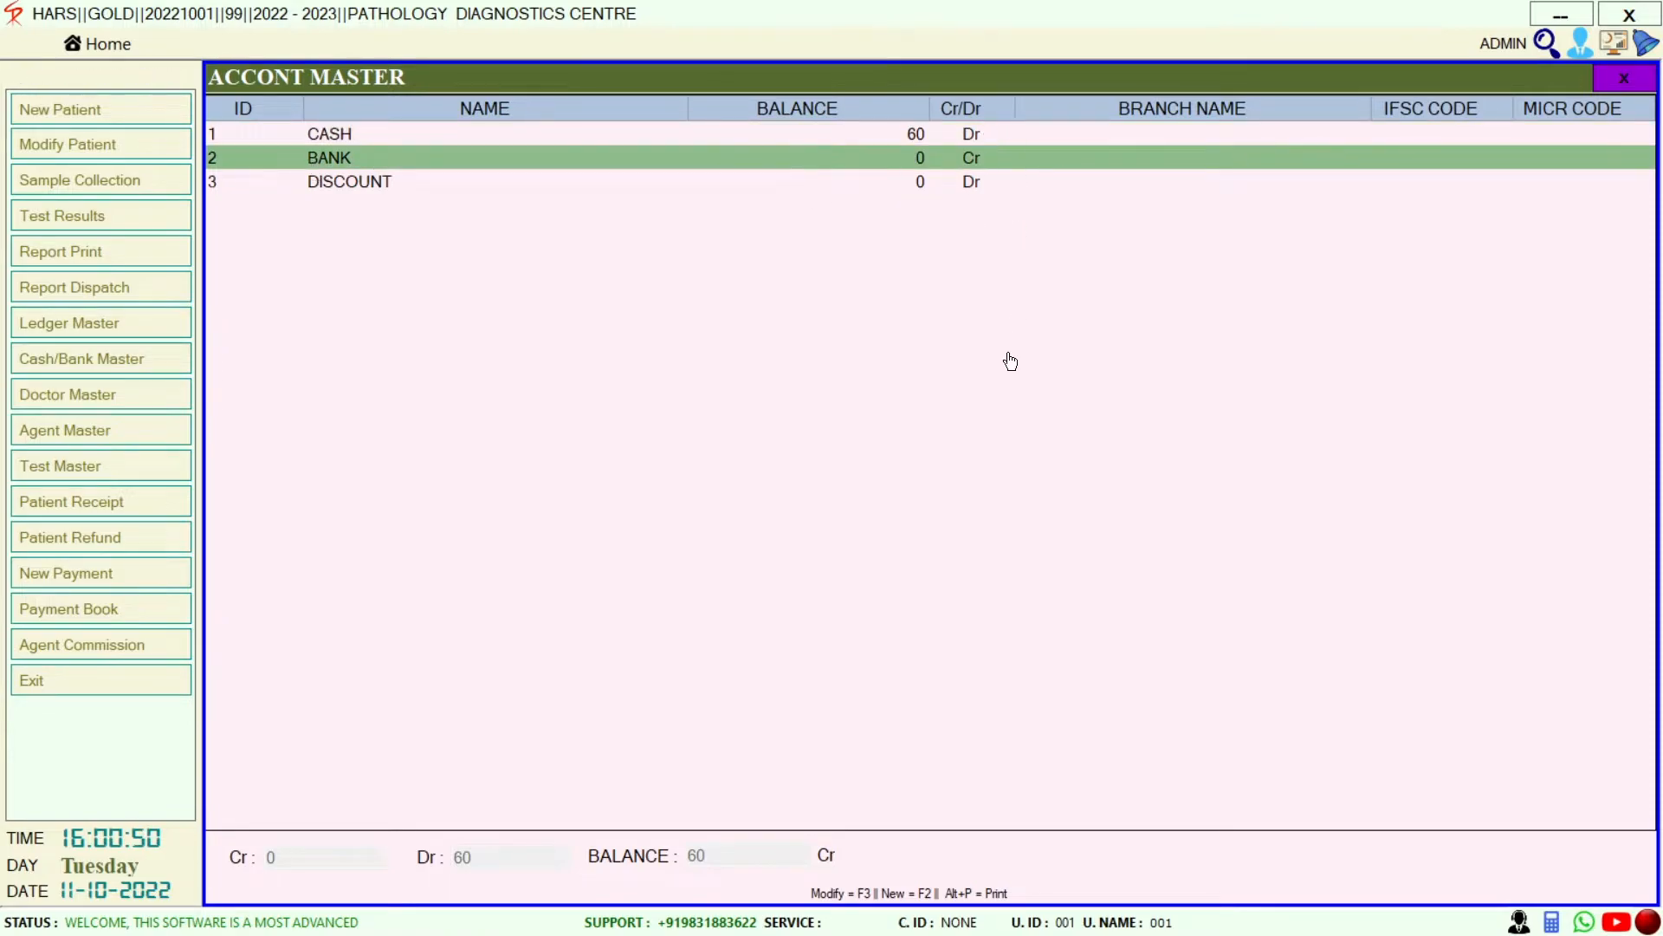
click(539, 187)
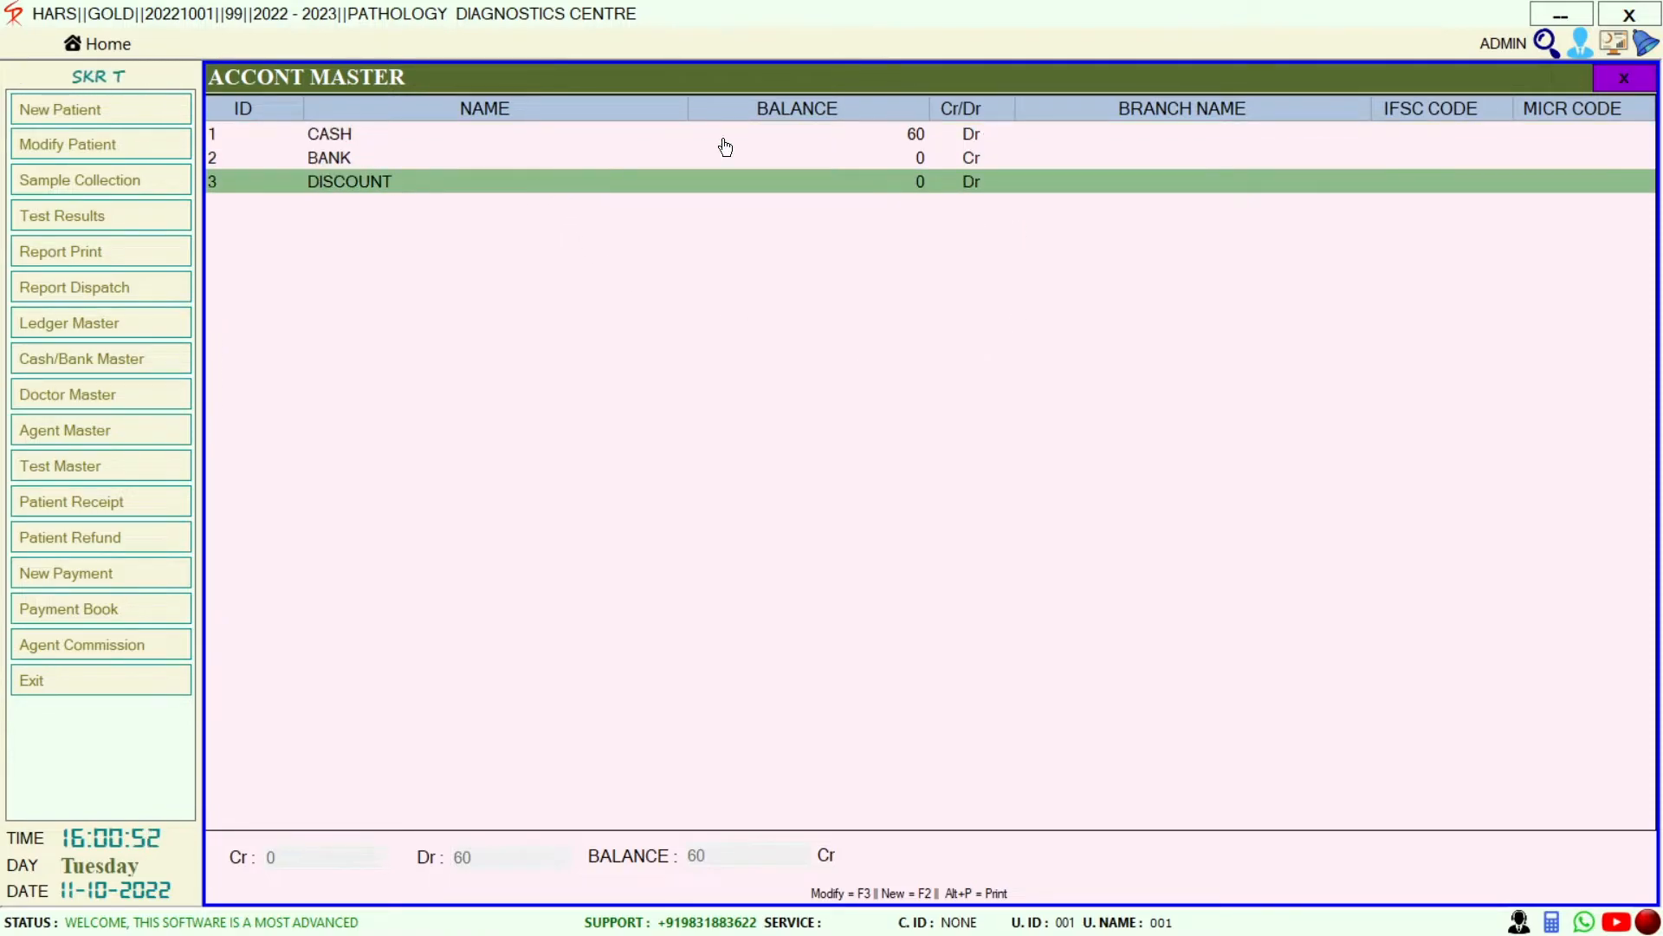
click(1617, 81)
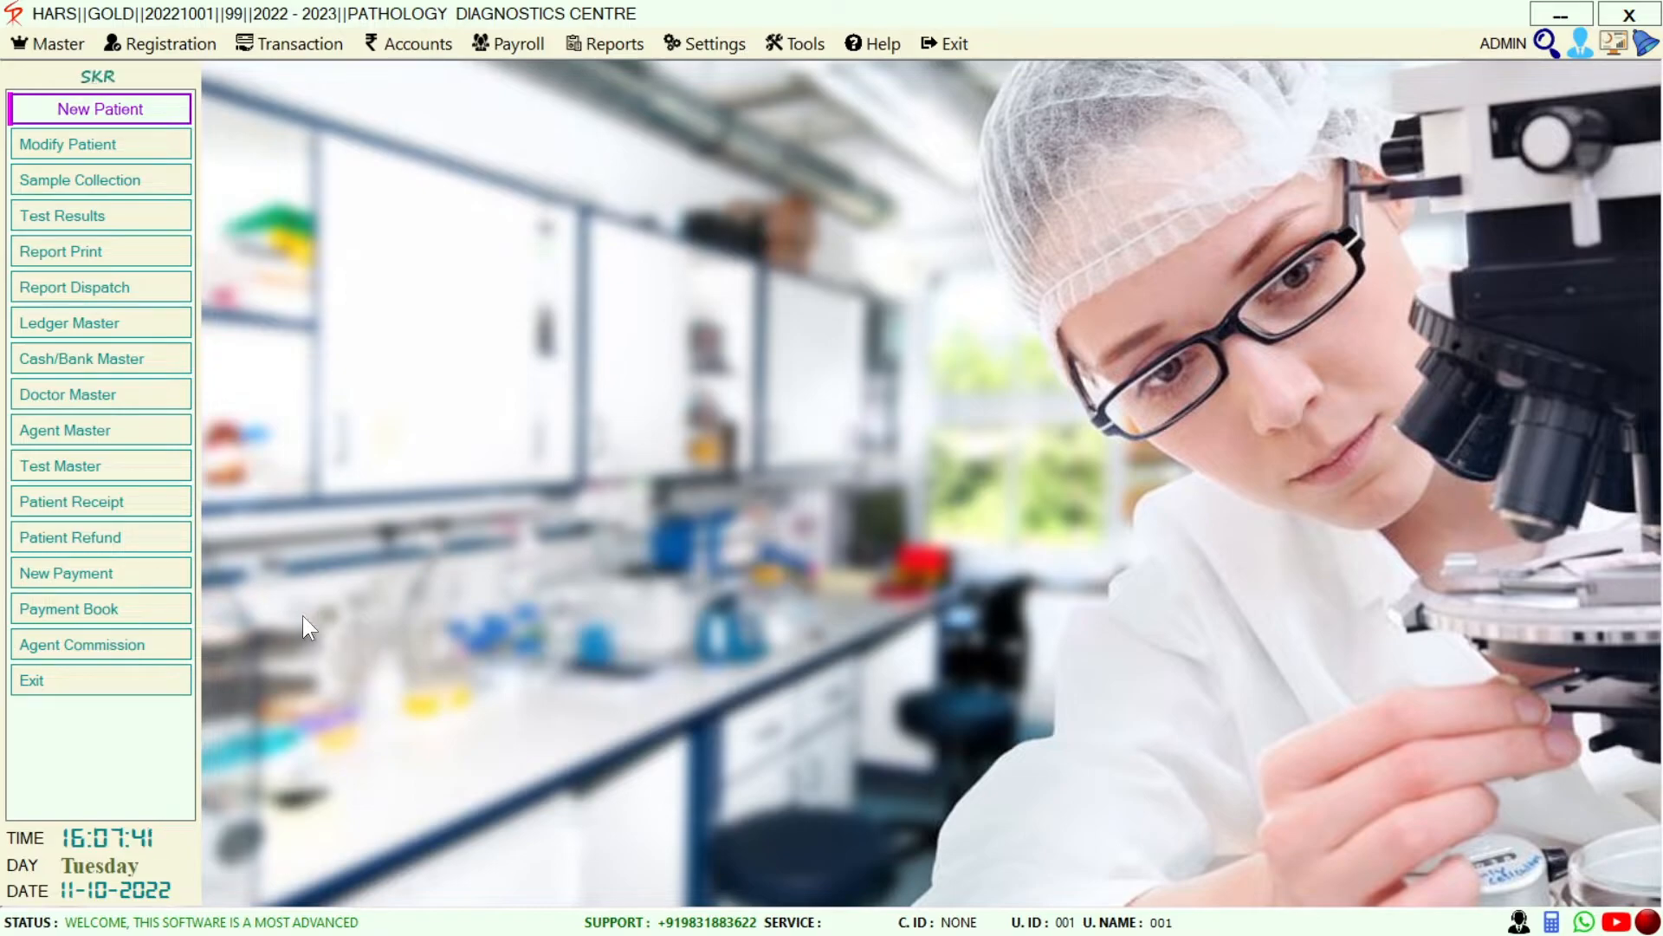
Start a patient refund voucher for the patient with a 30 refund amount
click(158, 541)
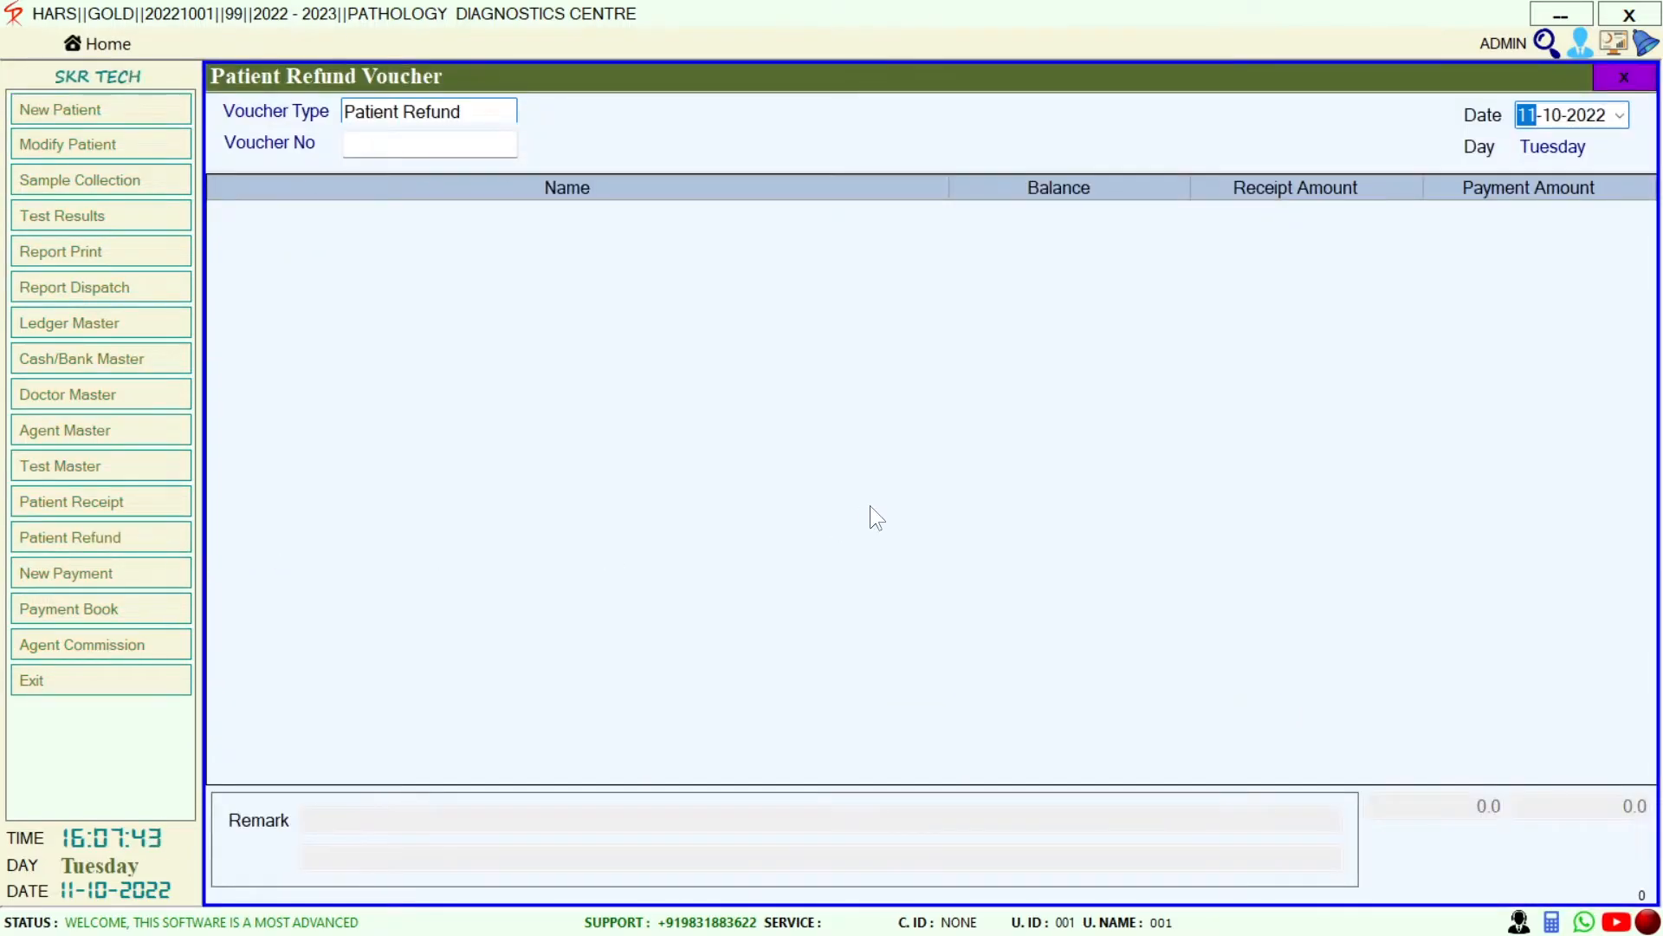
key(Return)
key(Return)
key(Return)
key(Return)
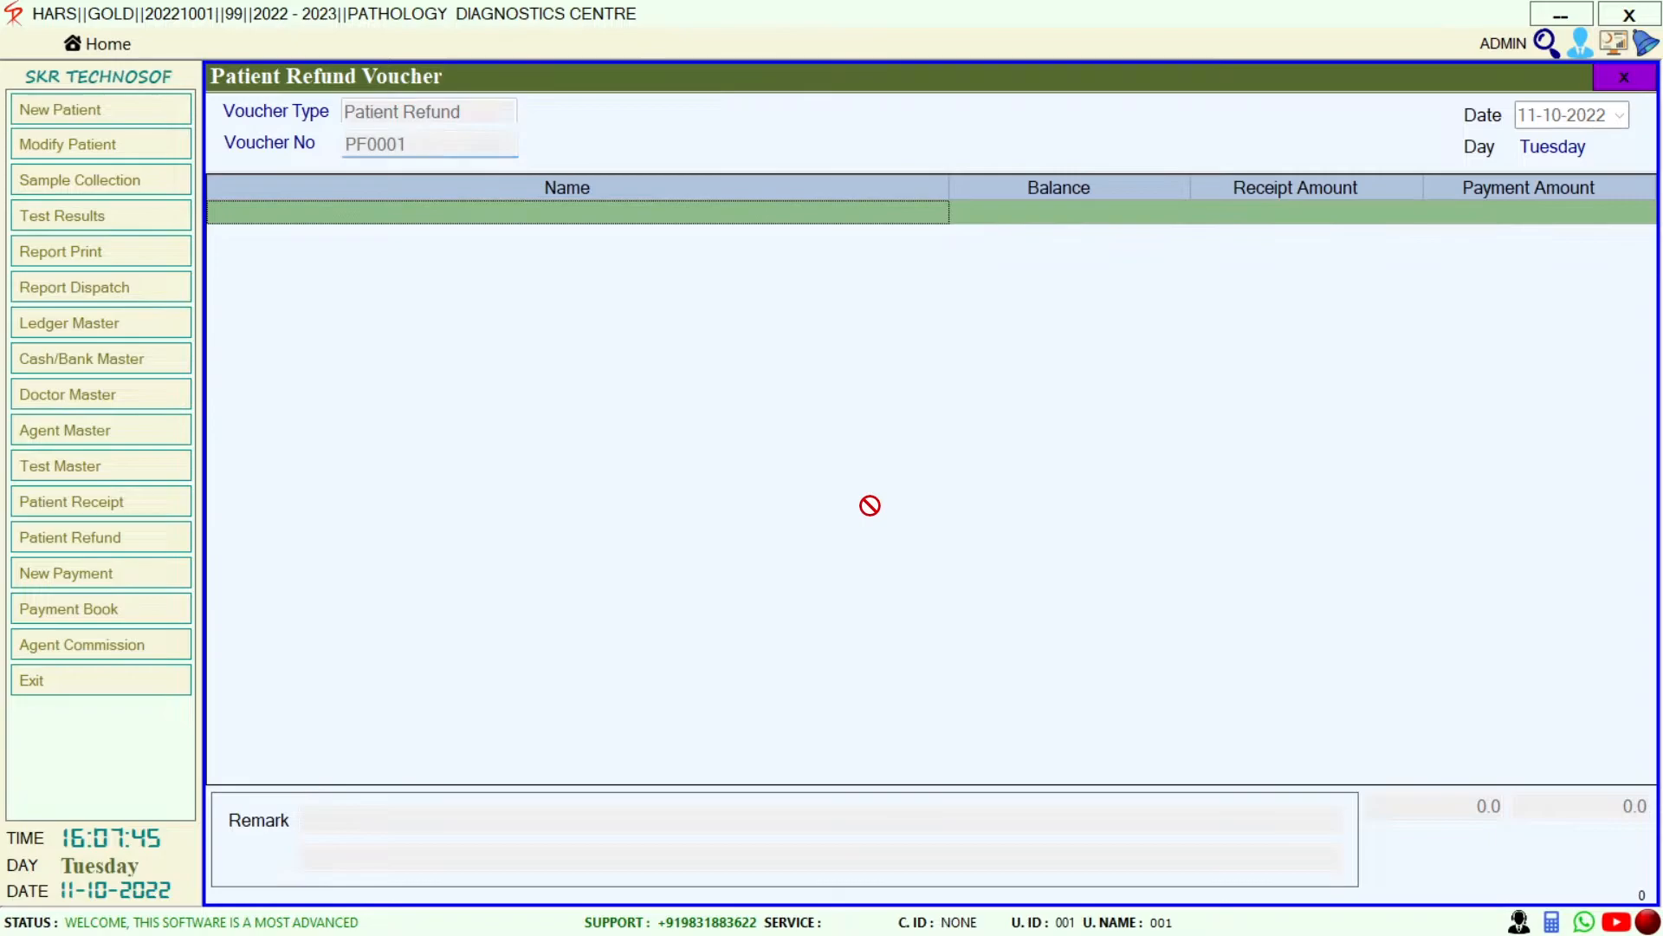
key(Return)
key(Return)
key(Return)
key(Return)
key(Return)
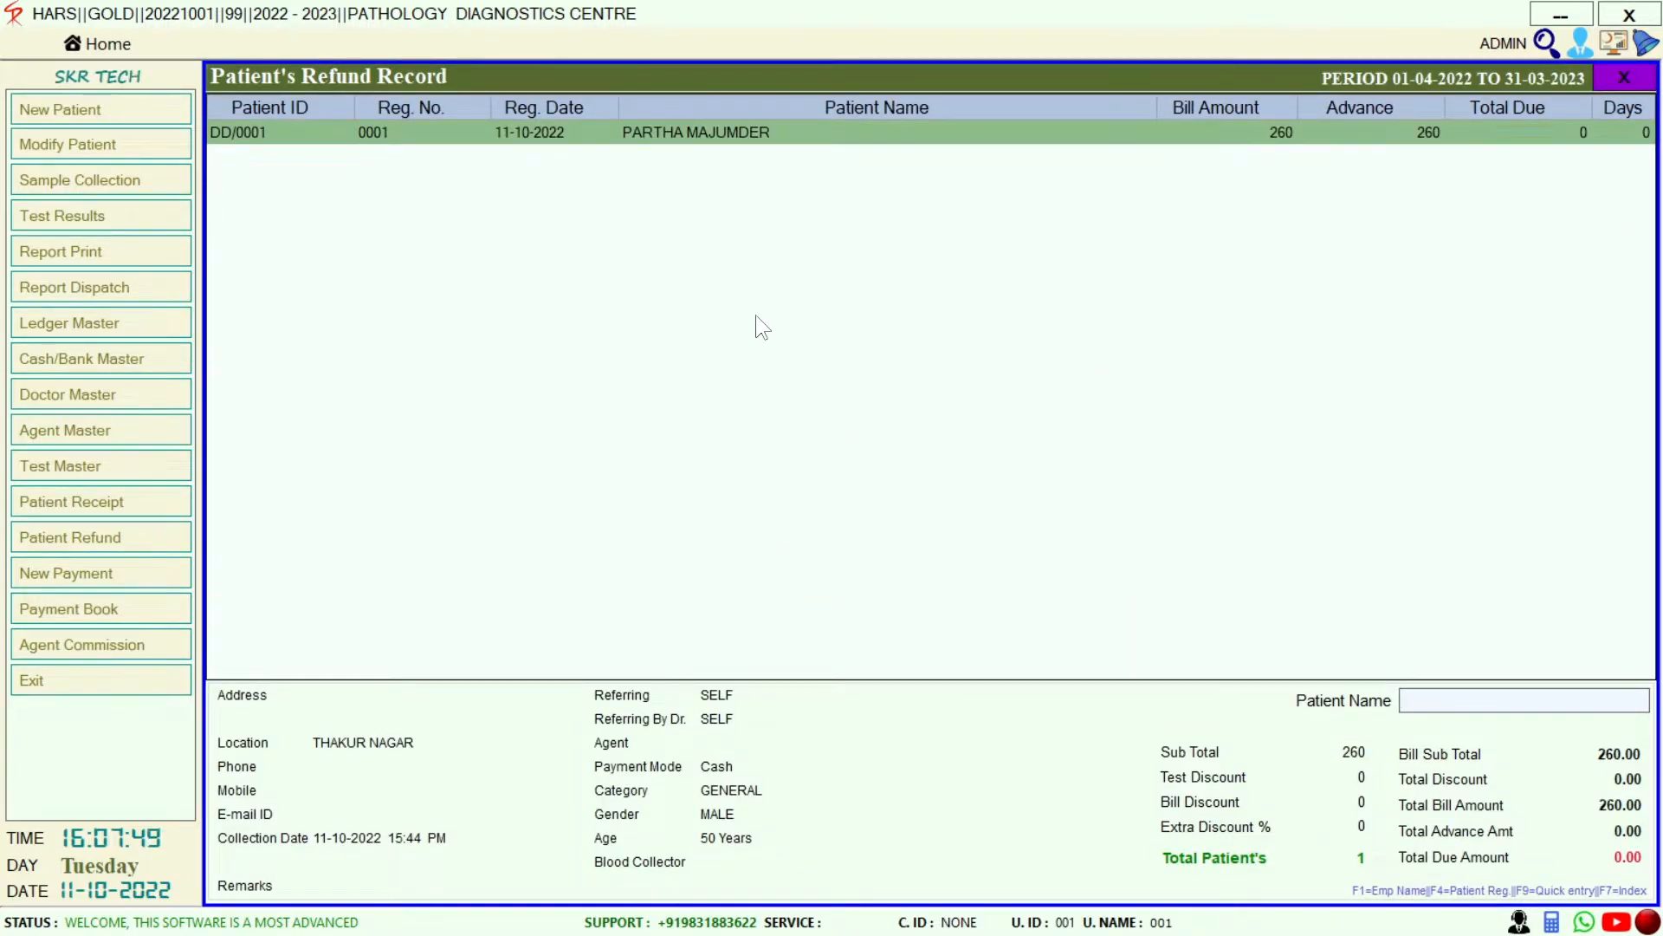
key(Return)
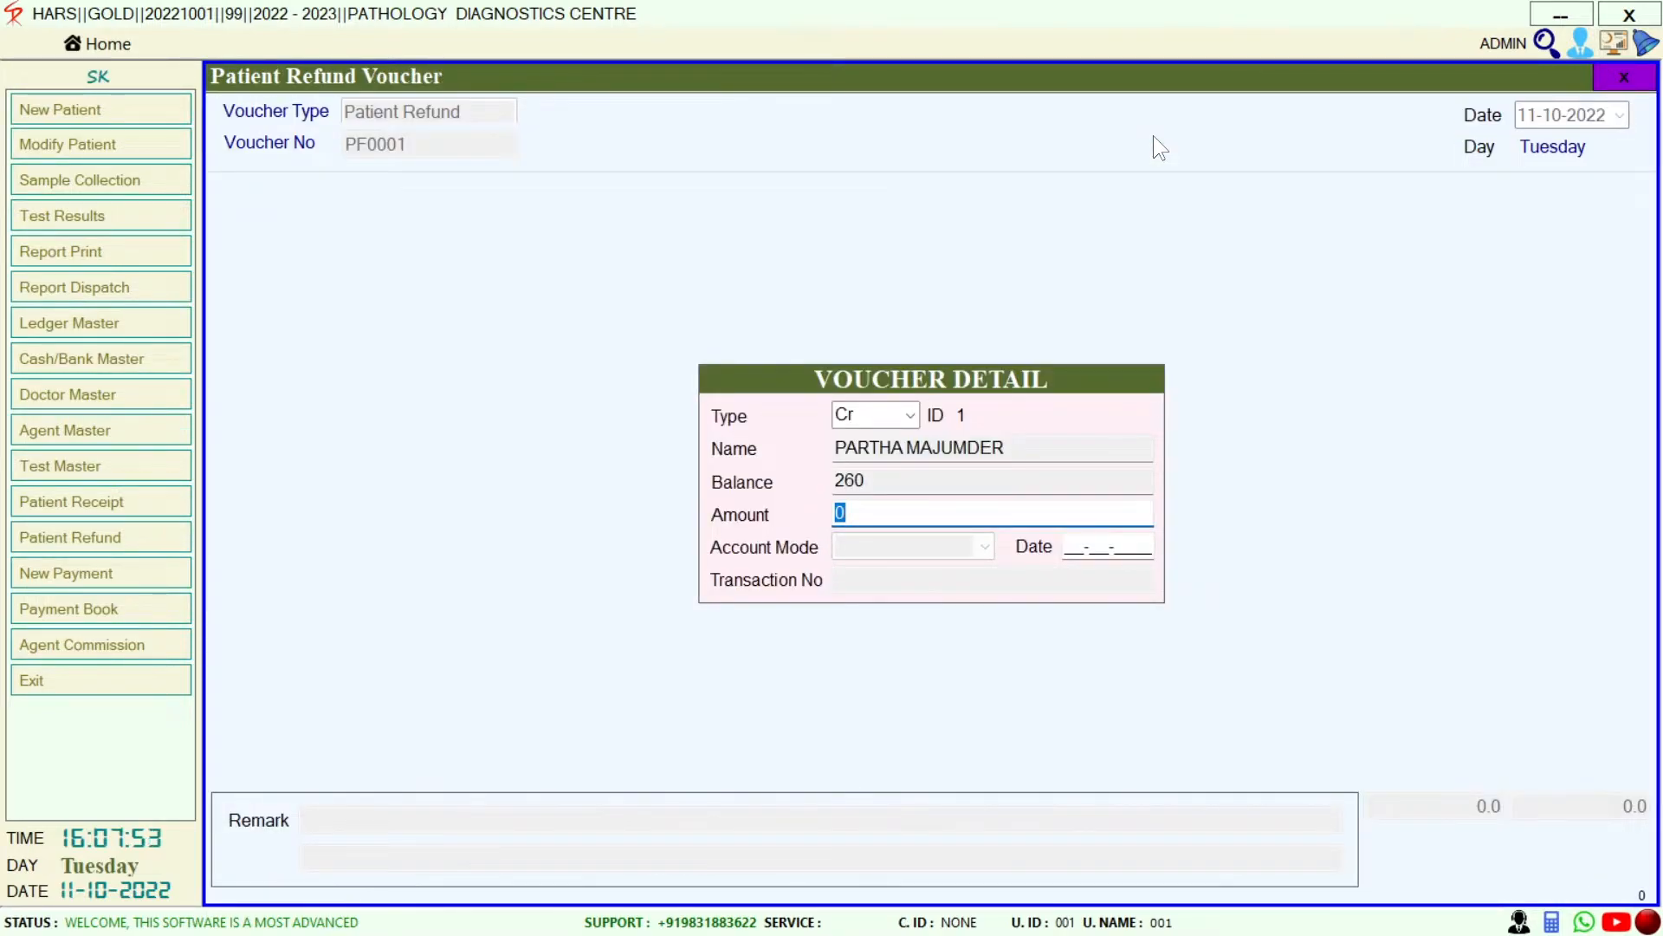
text(30)
key(Return)
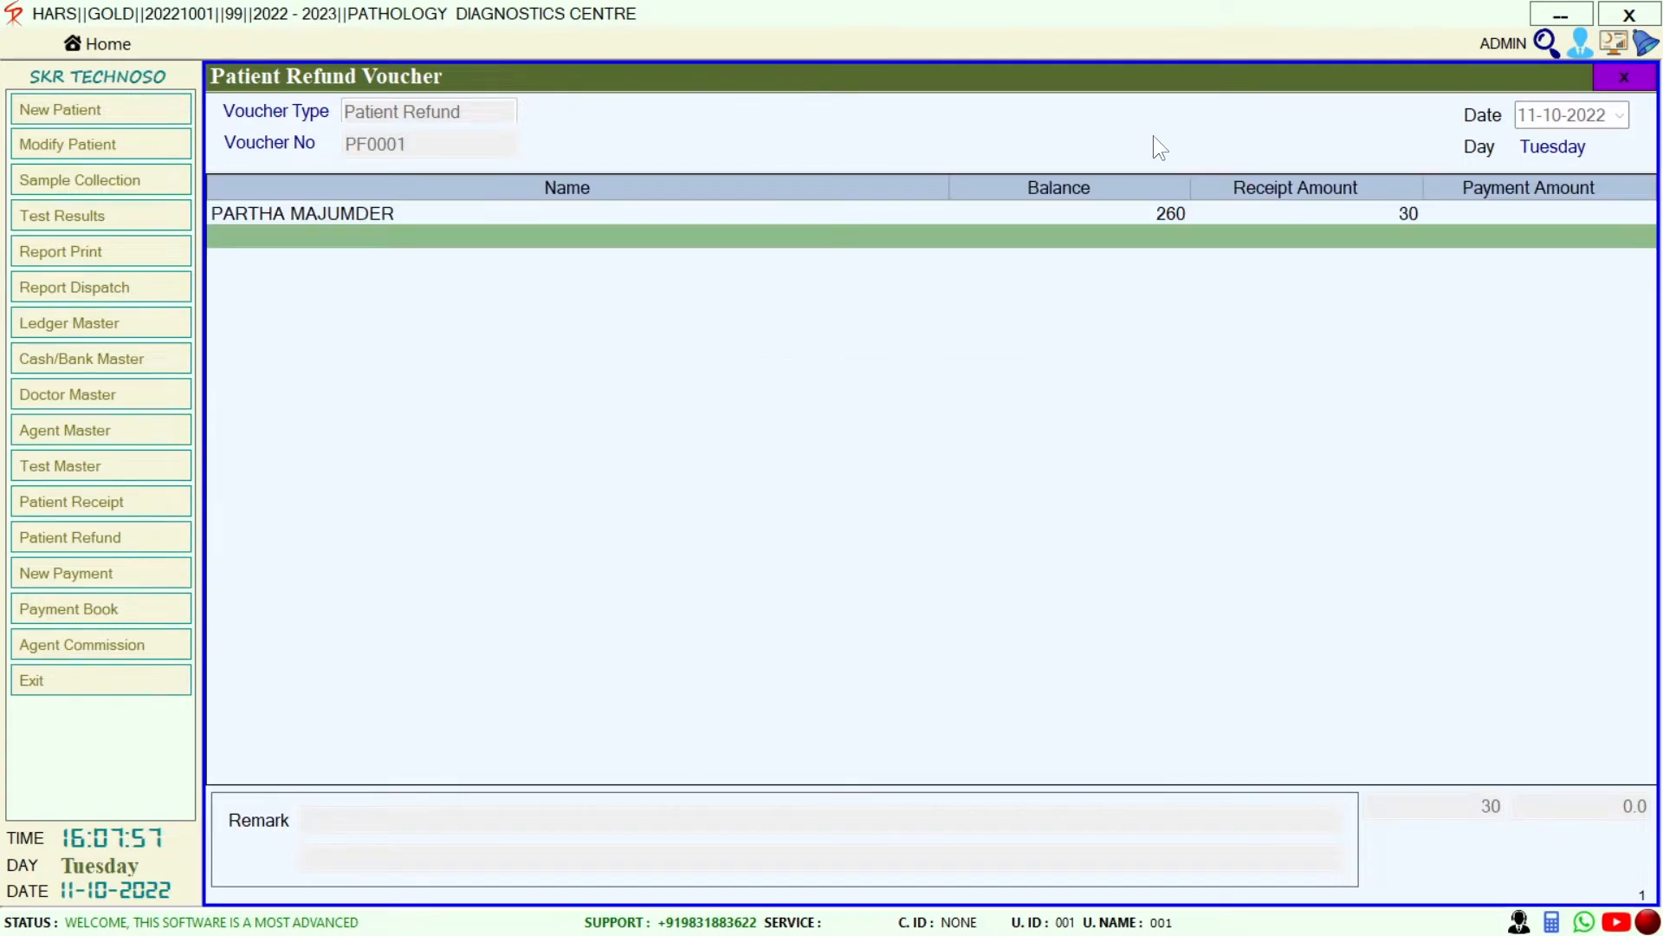
Add the 30 CASH payment line and save refund voucher PF0001
key(Return)
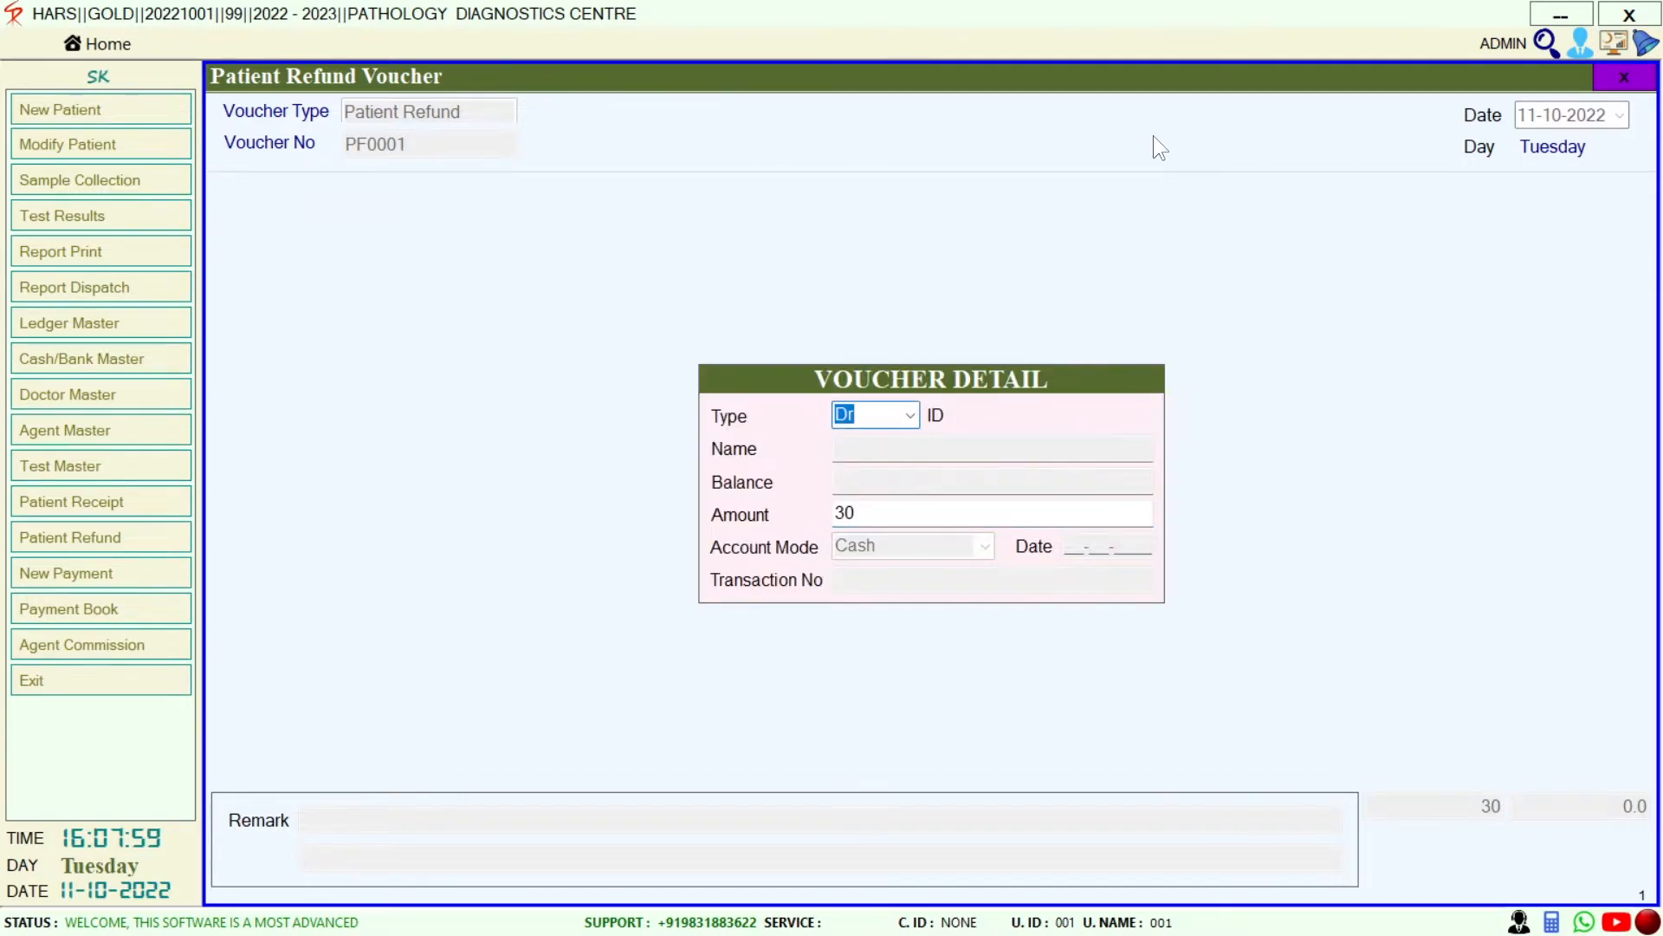
key(Return)
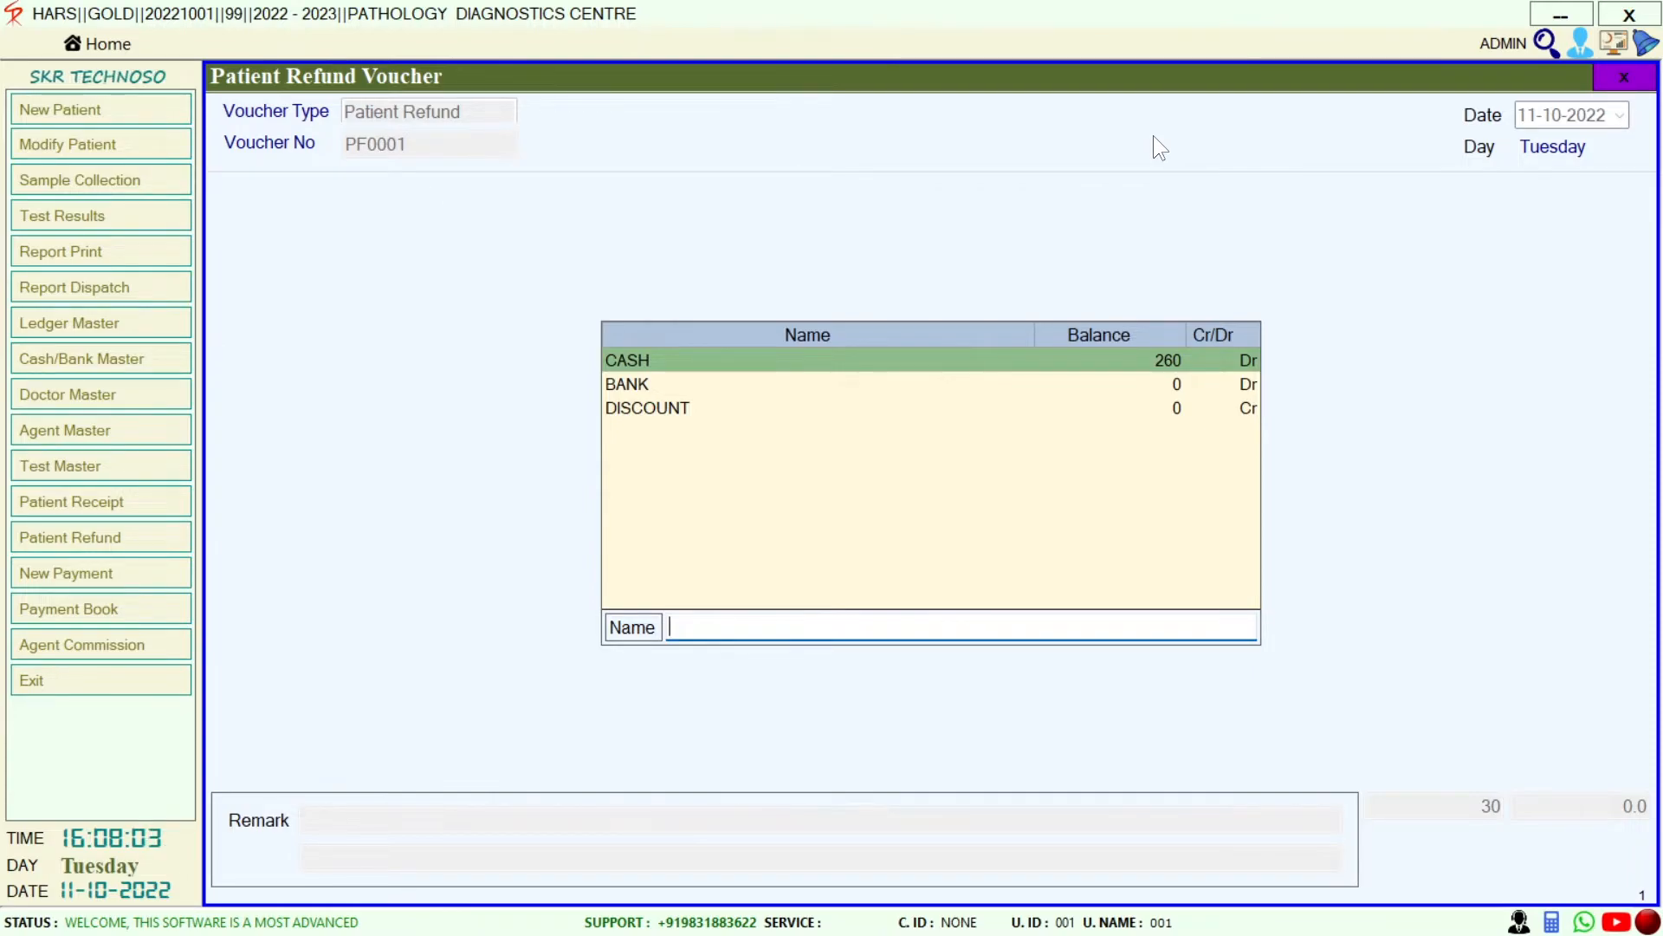
key(Return)
key(Return)
key(Return)
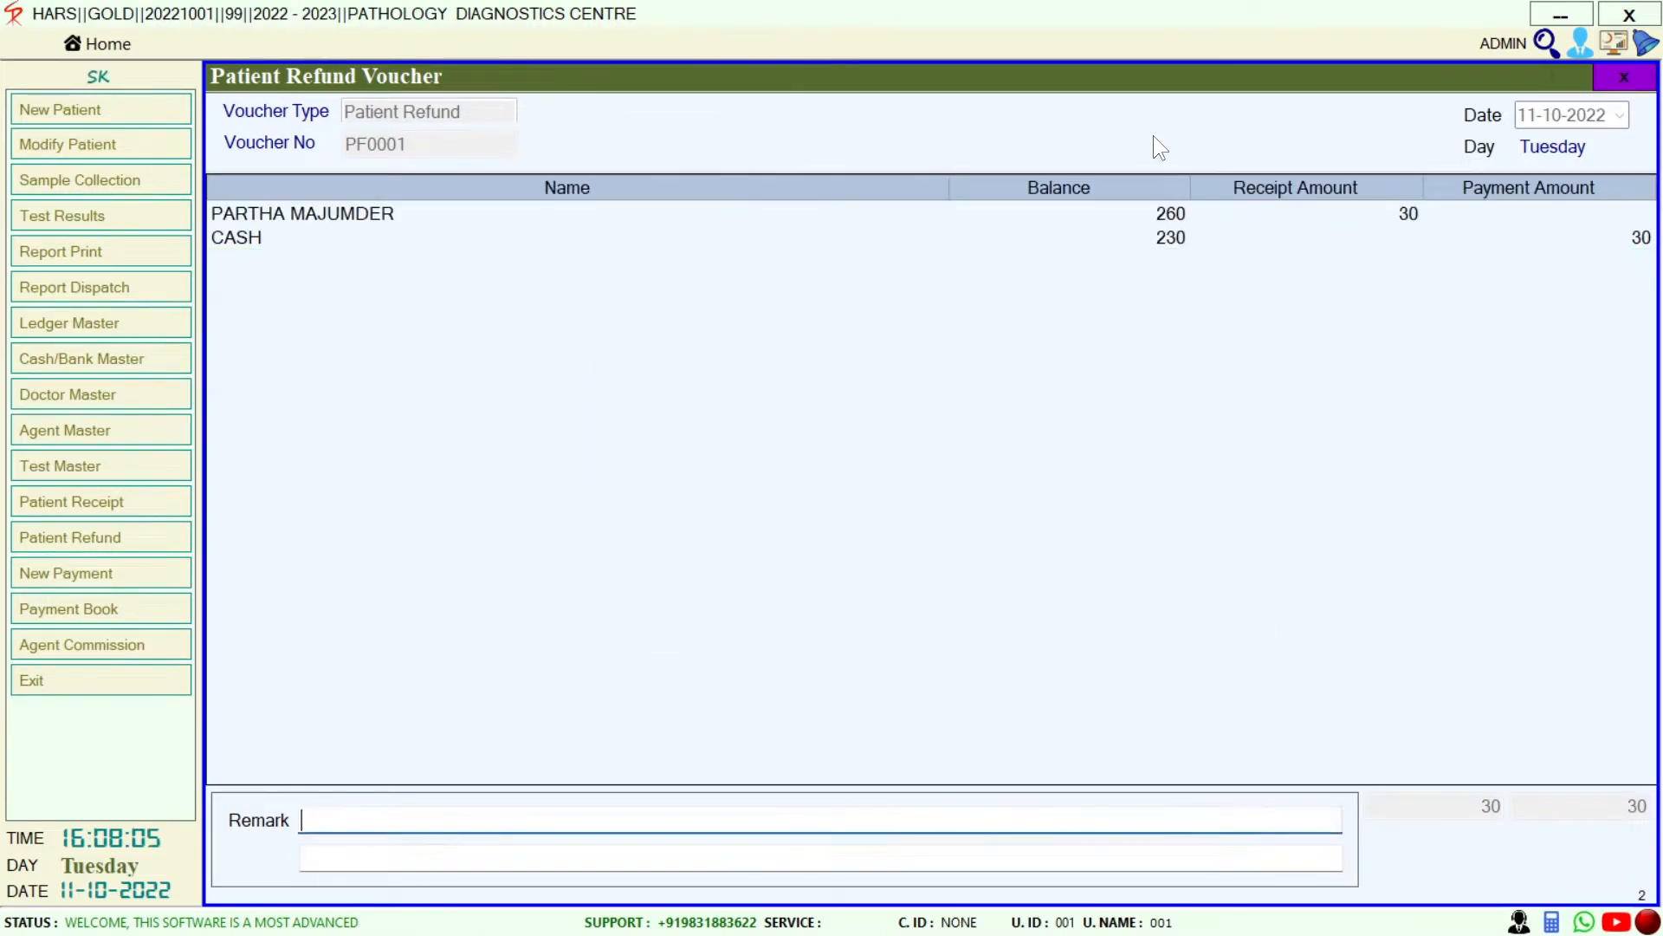
key(Return)
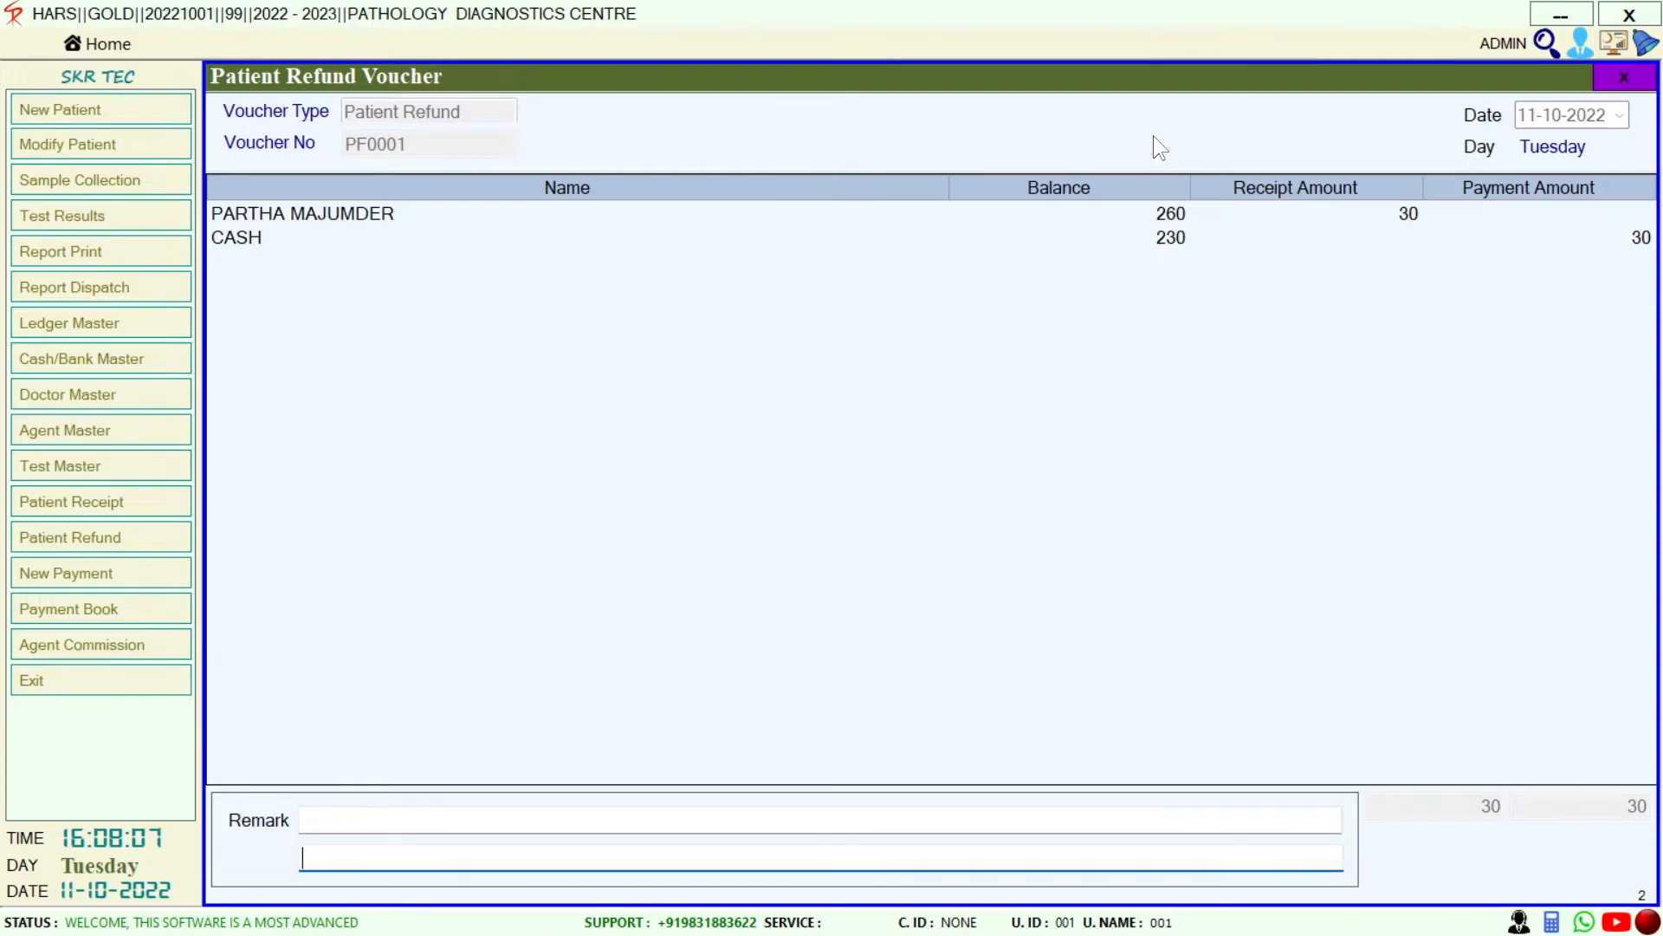
key(Return)
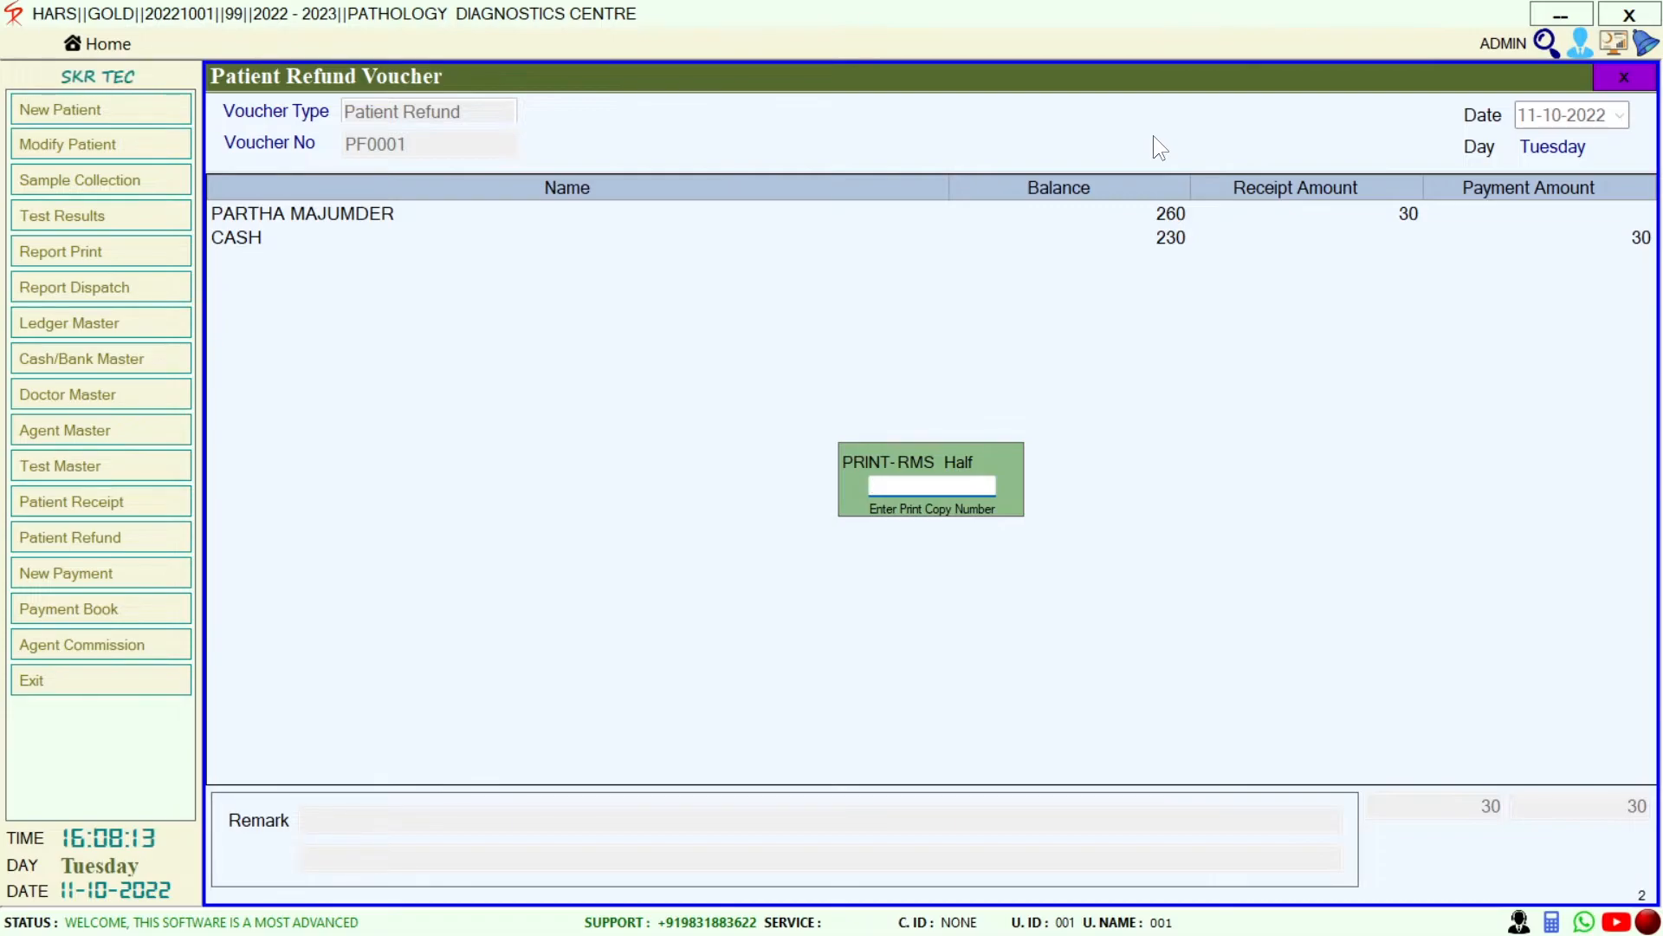
Preview the refund voucher at 125%, then close the preview and voucher
key(Return)
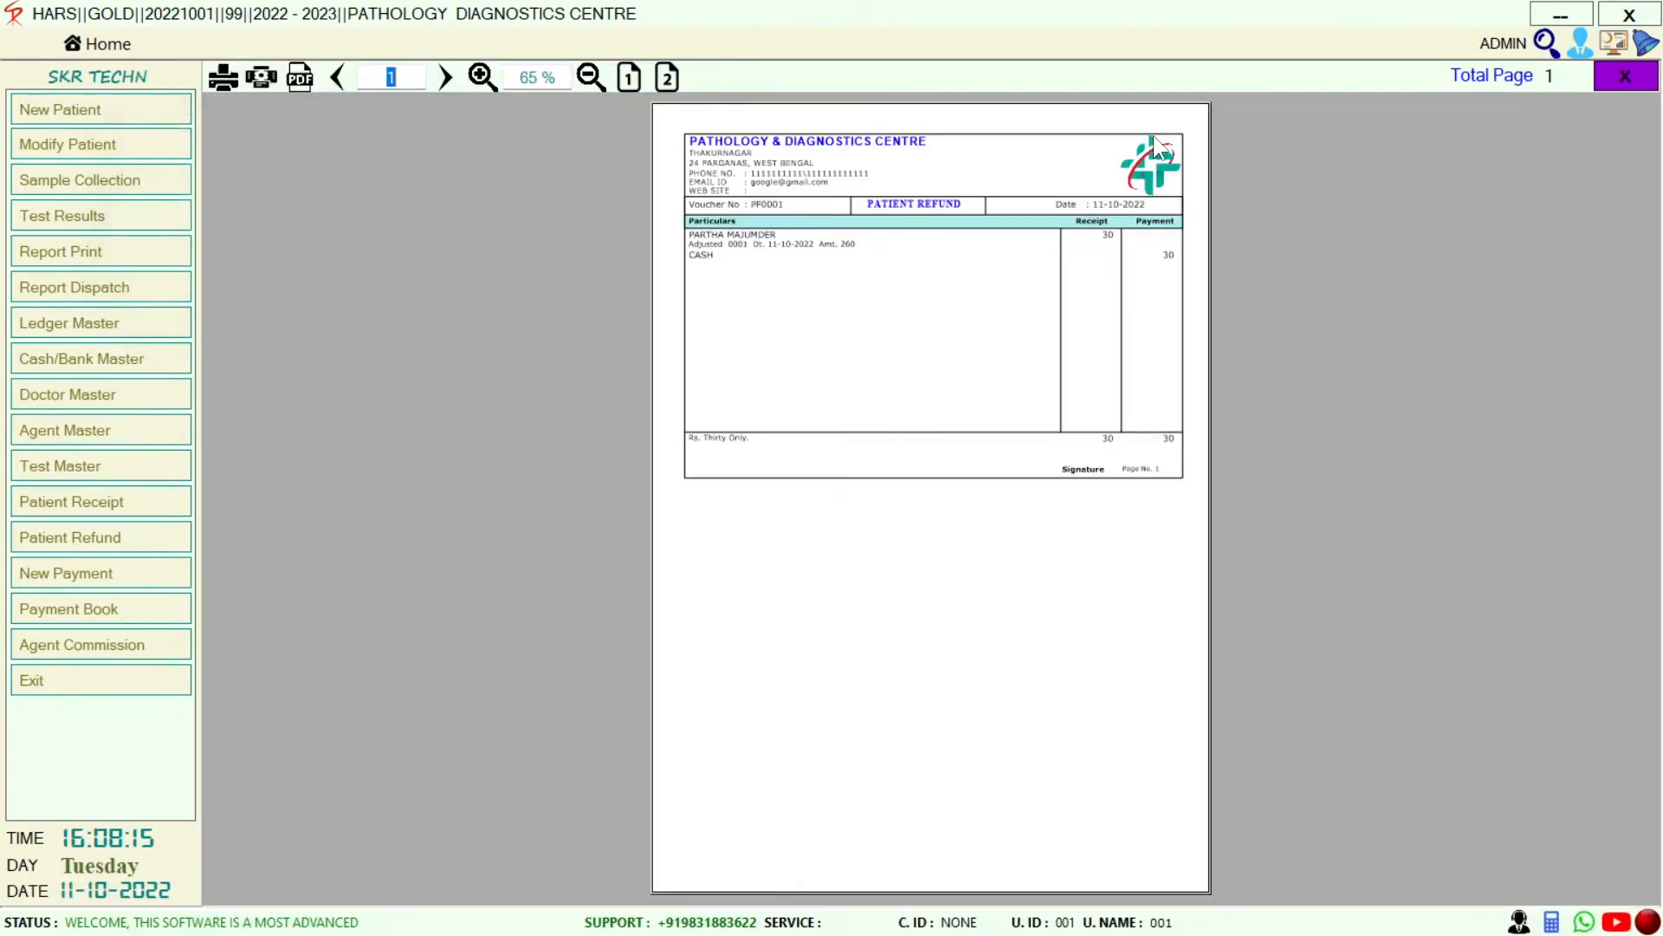
key(plus)
key(plus)
key(plus)
key(plus)
key(plus)
key(plus)
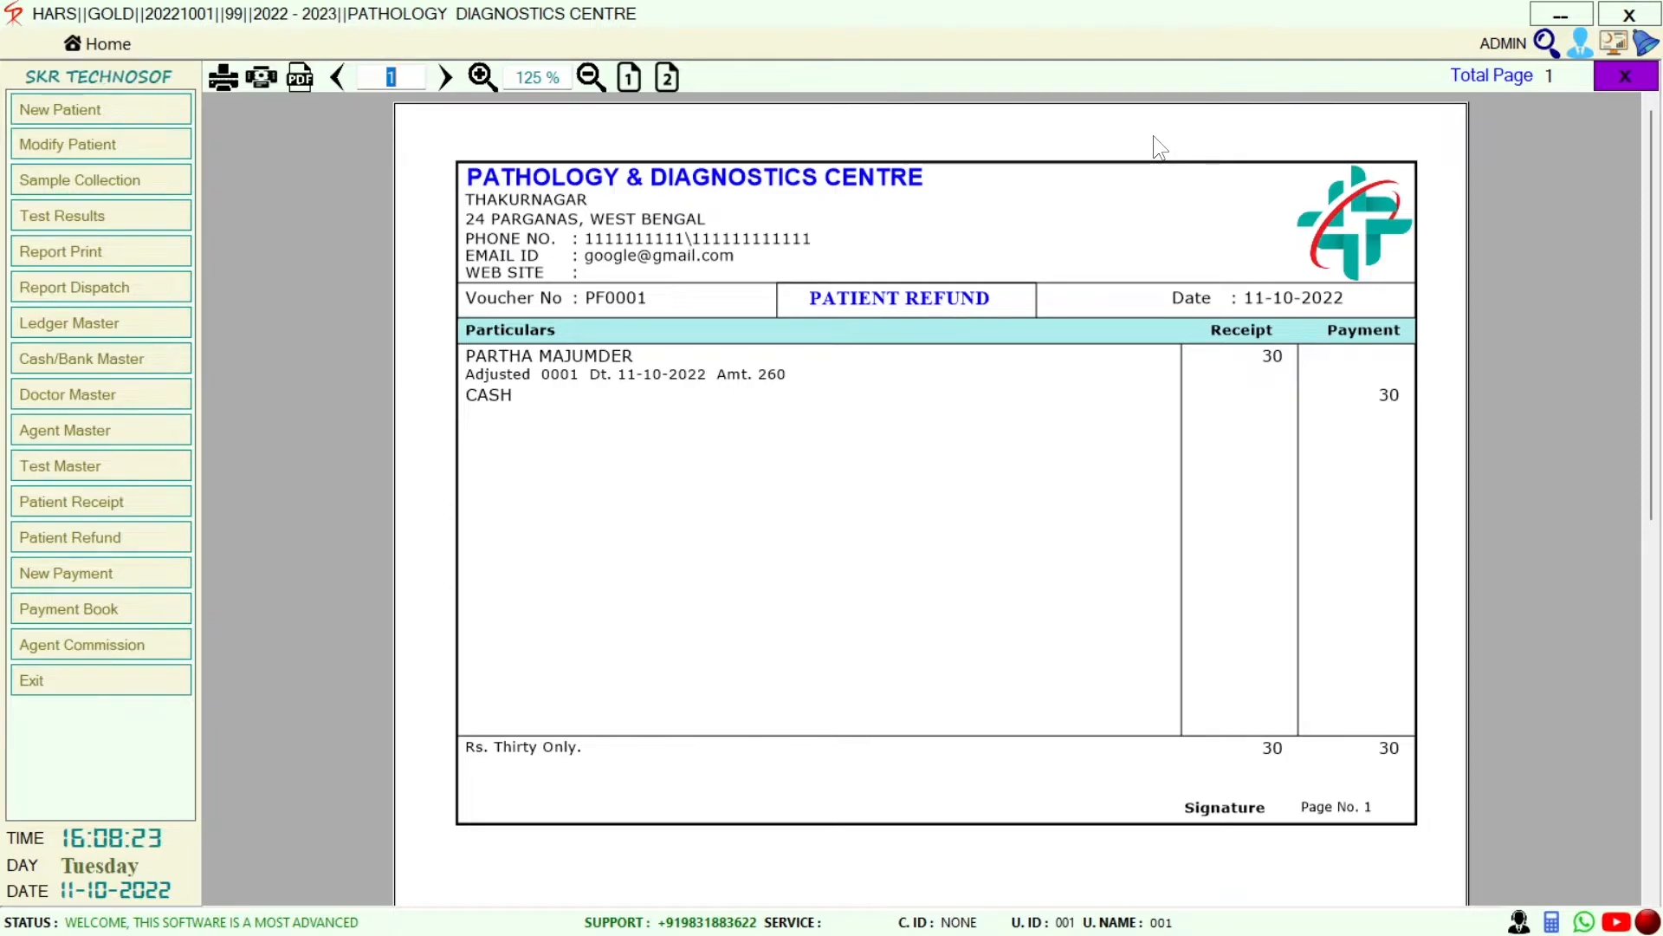
key(Escape)
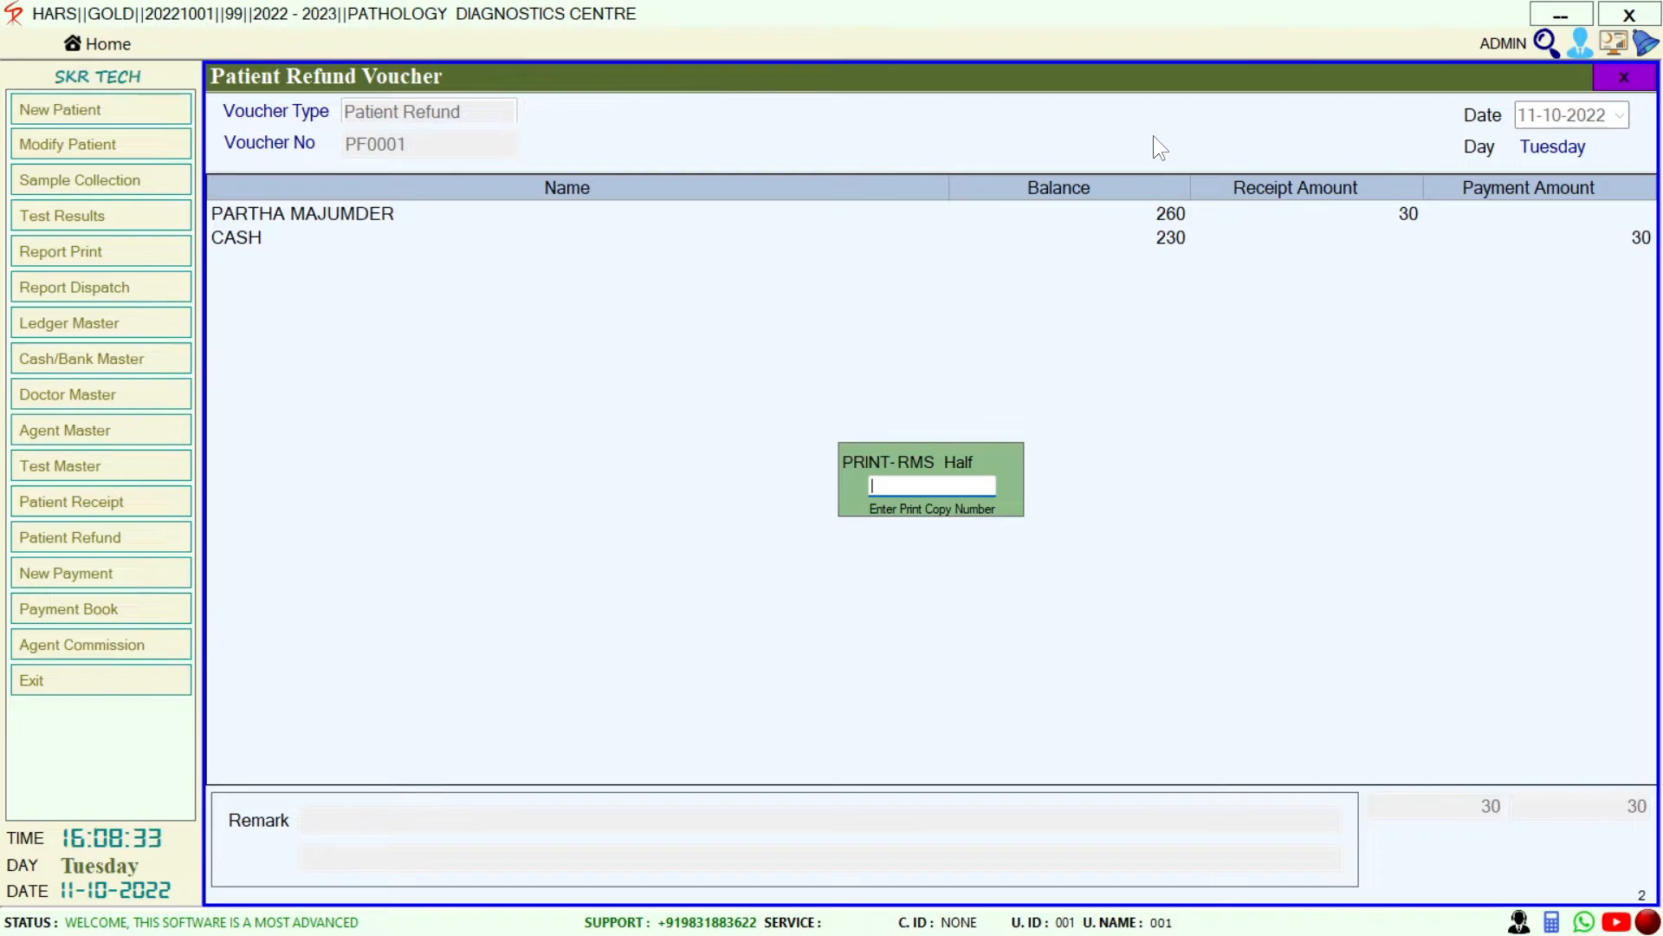
key(Escape)
key(Escape)
key(Return)
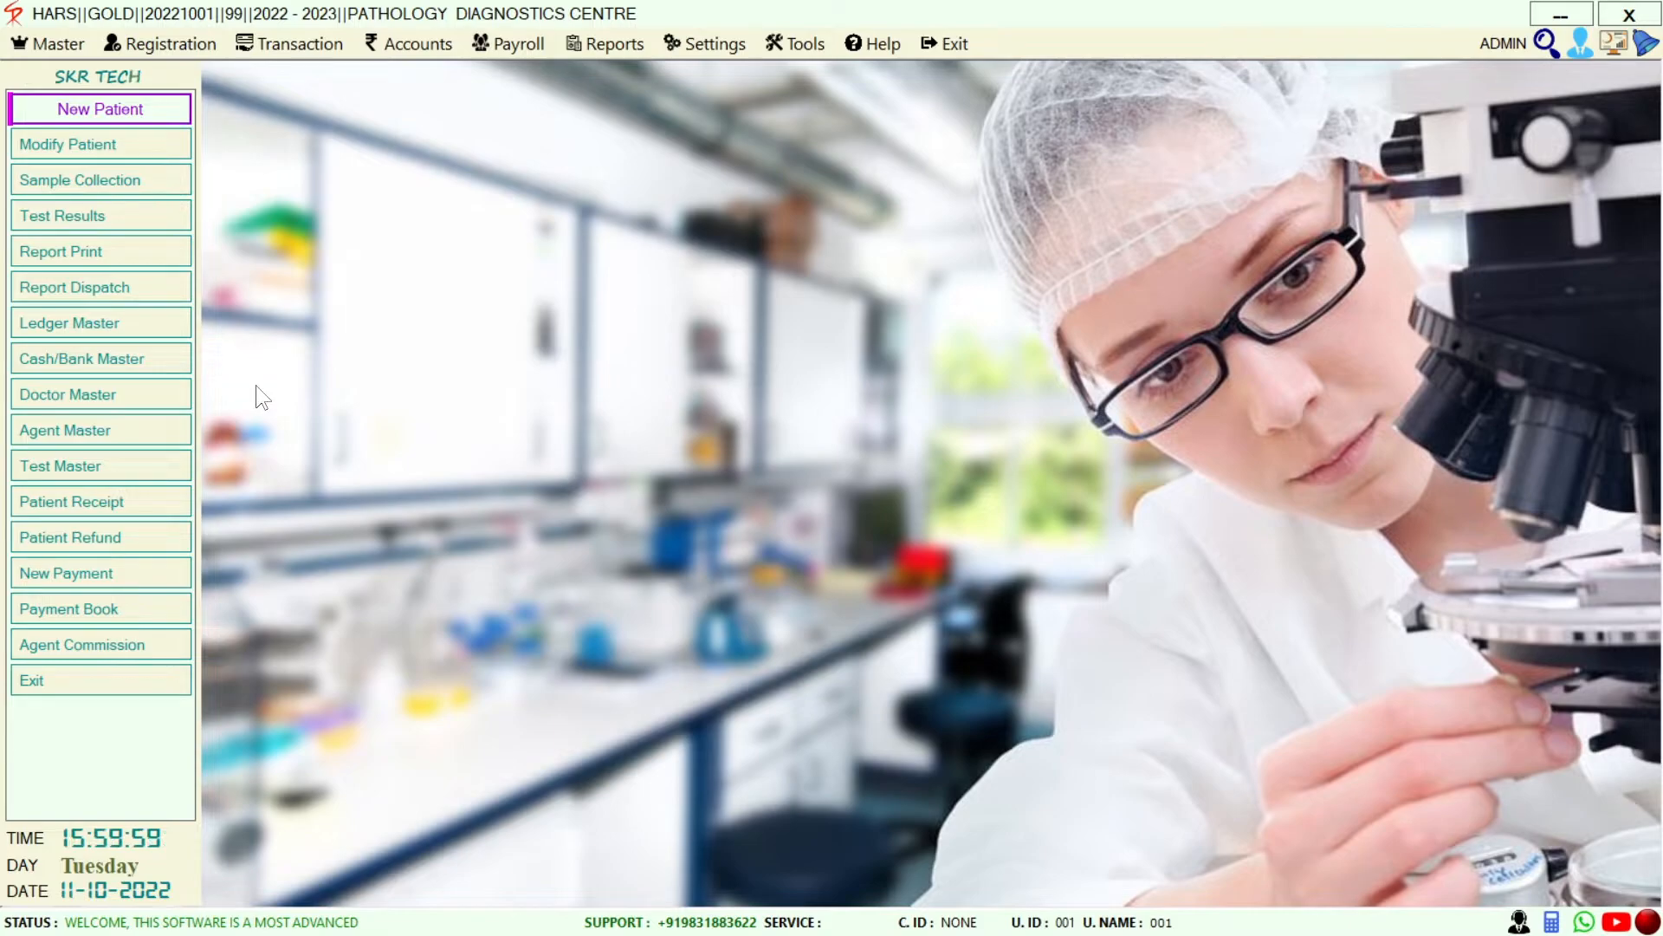
click(188, 329)
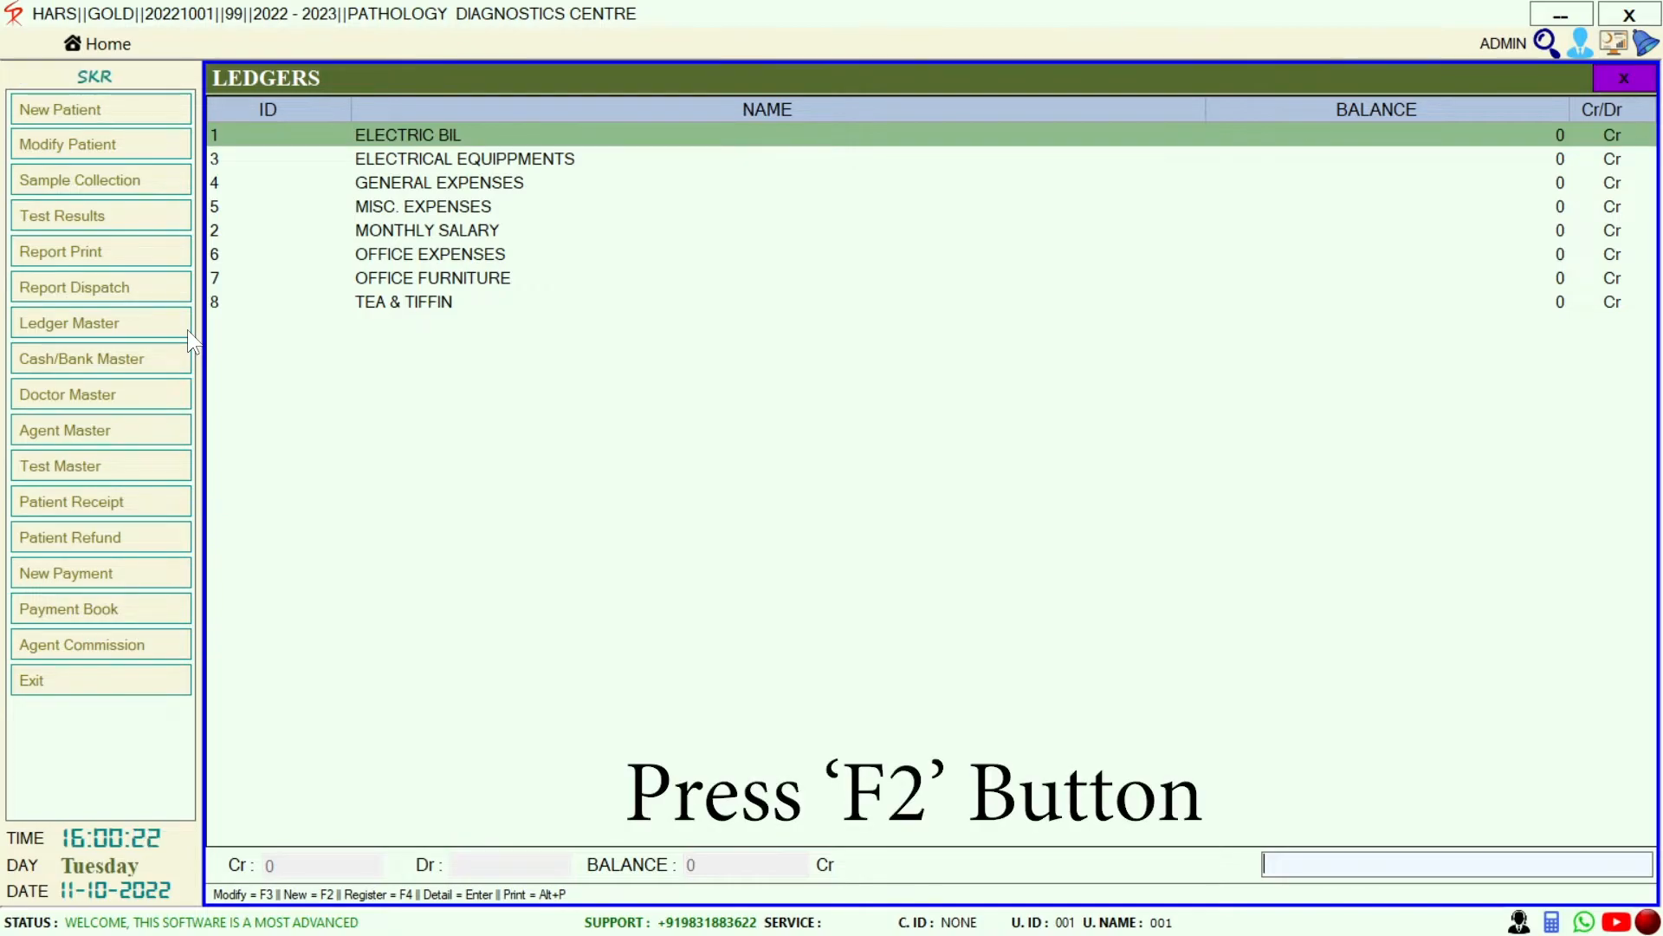
key(F2)
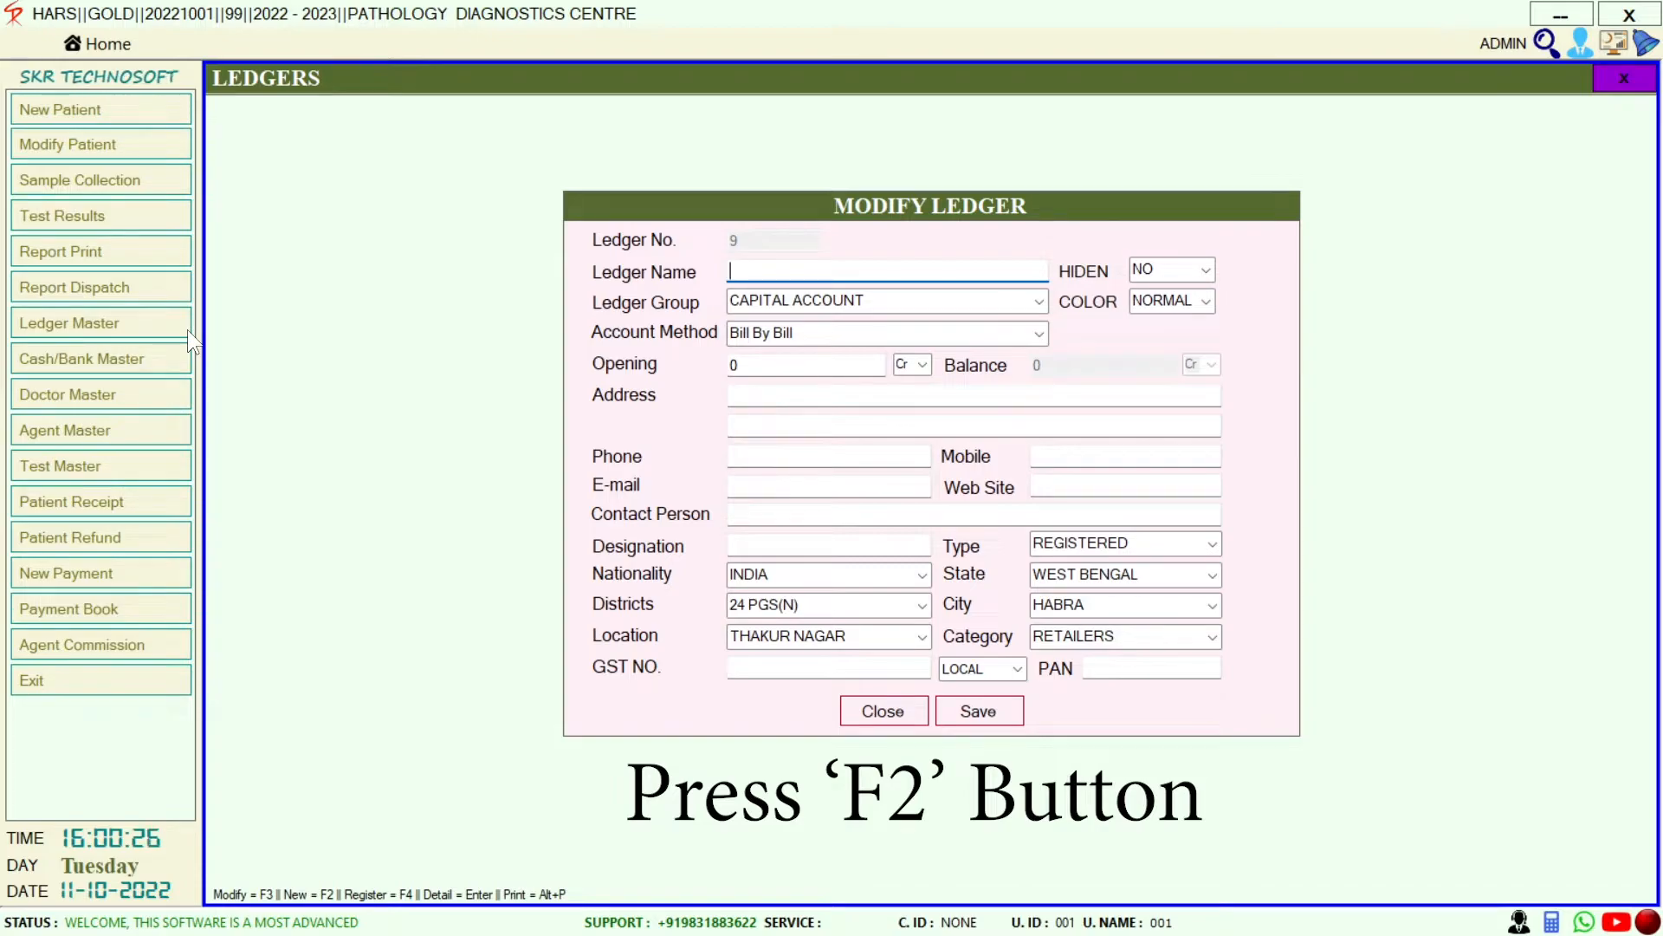
key(Escape)
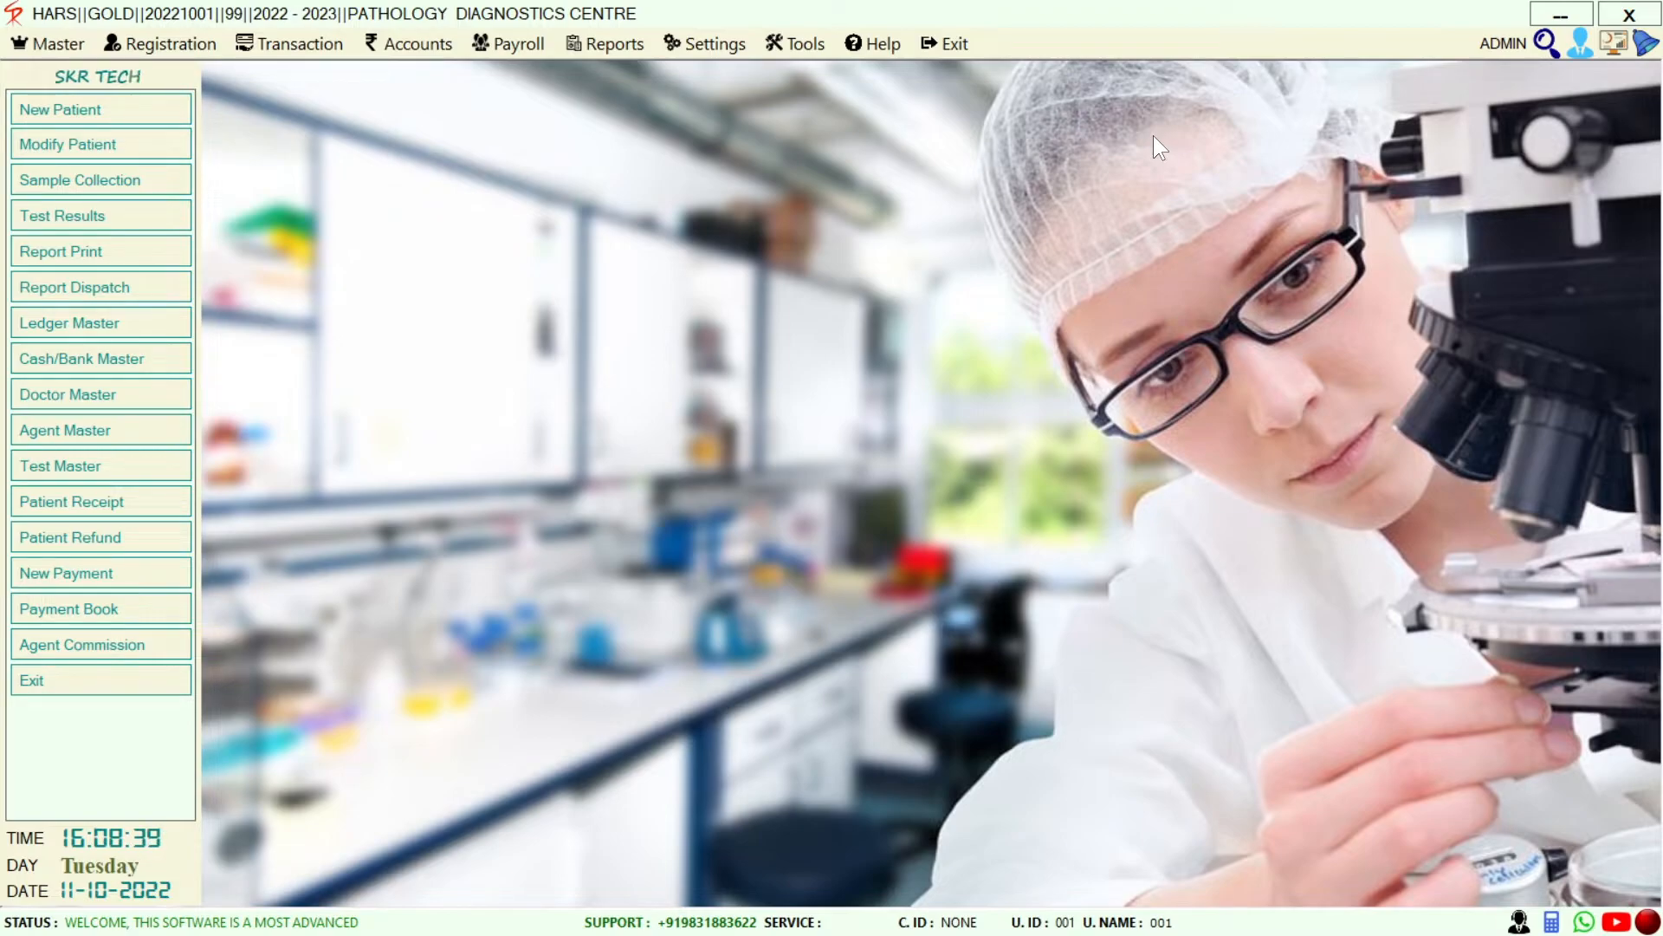
Record payment voucher P0001 paying 200 from CASH for ELECTRIC BIL, then save and preview it
click(128, 583)
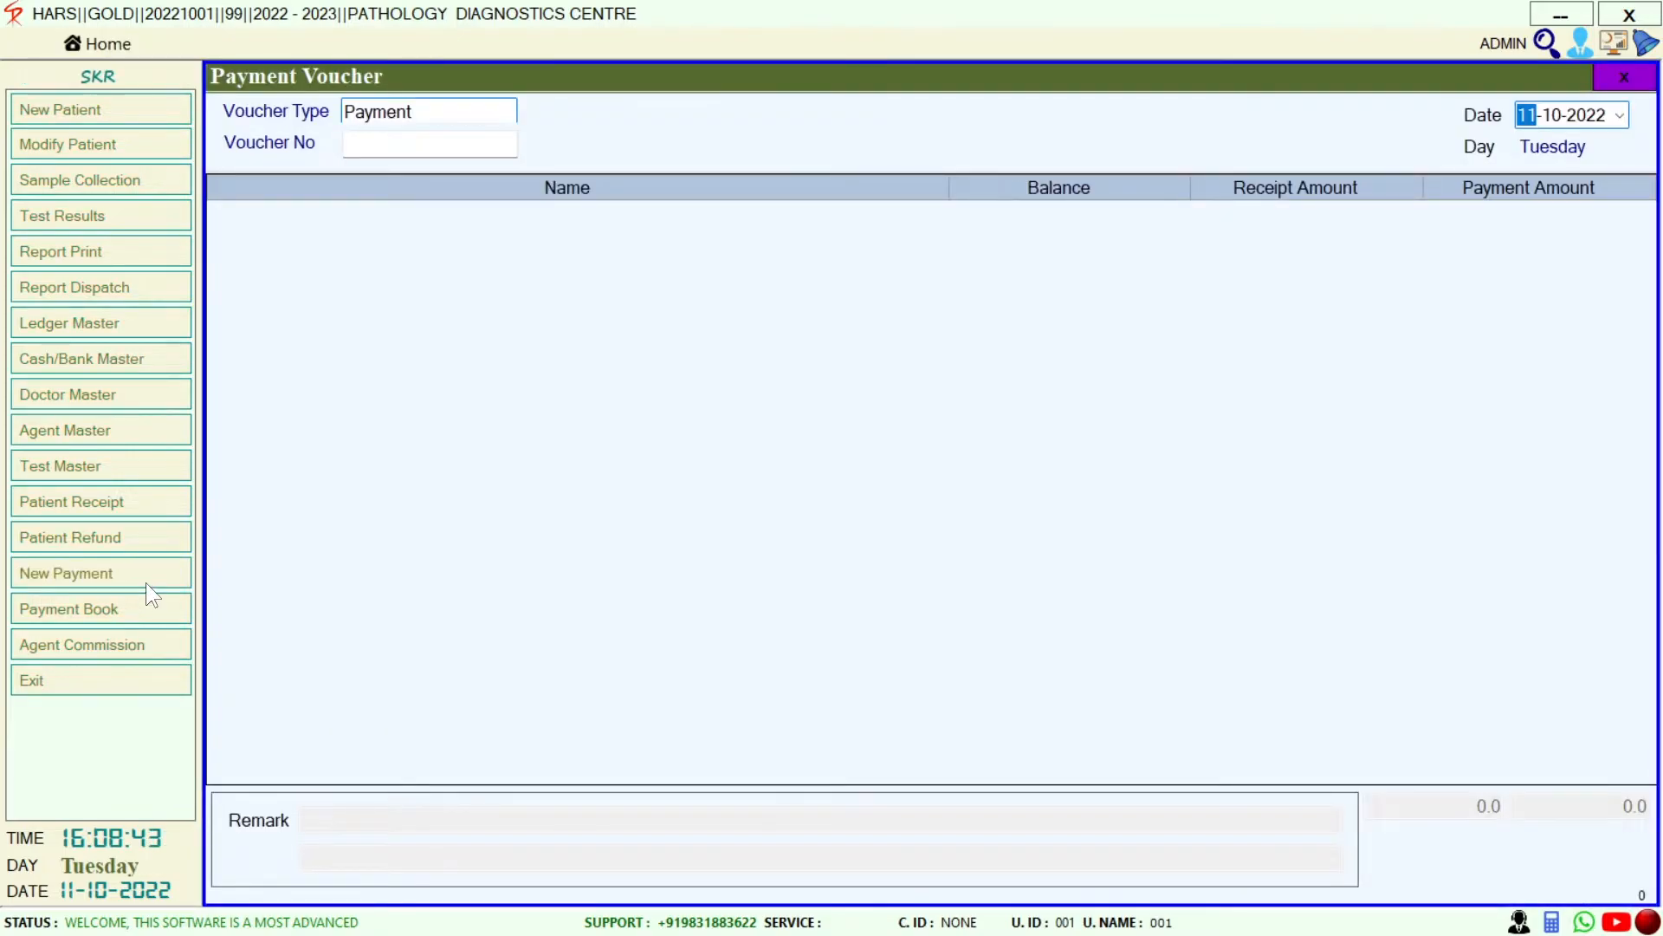
key(Return)
key(Return)
key(Return)
key(Return)
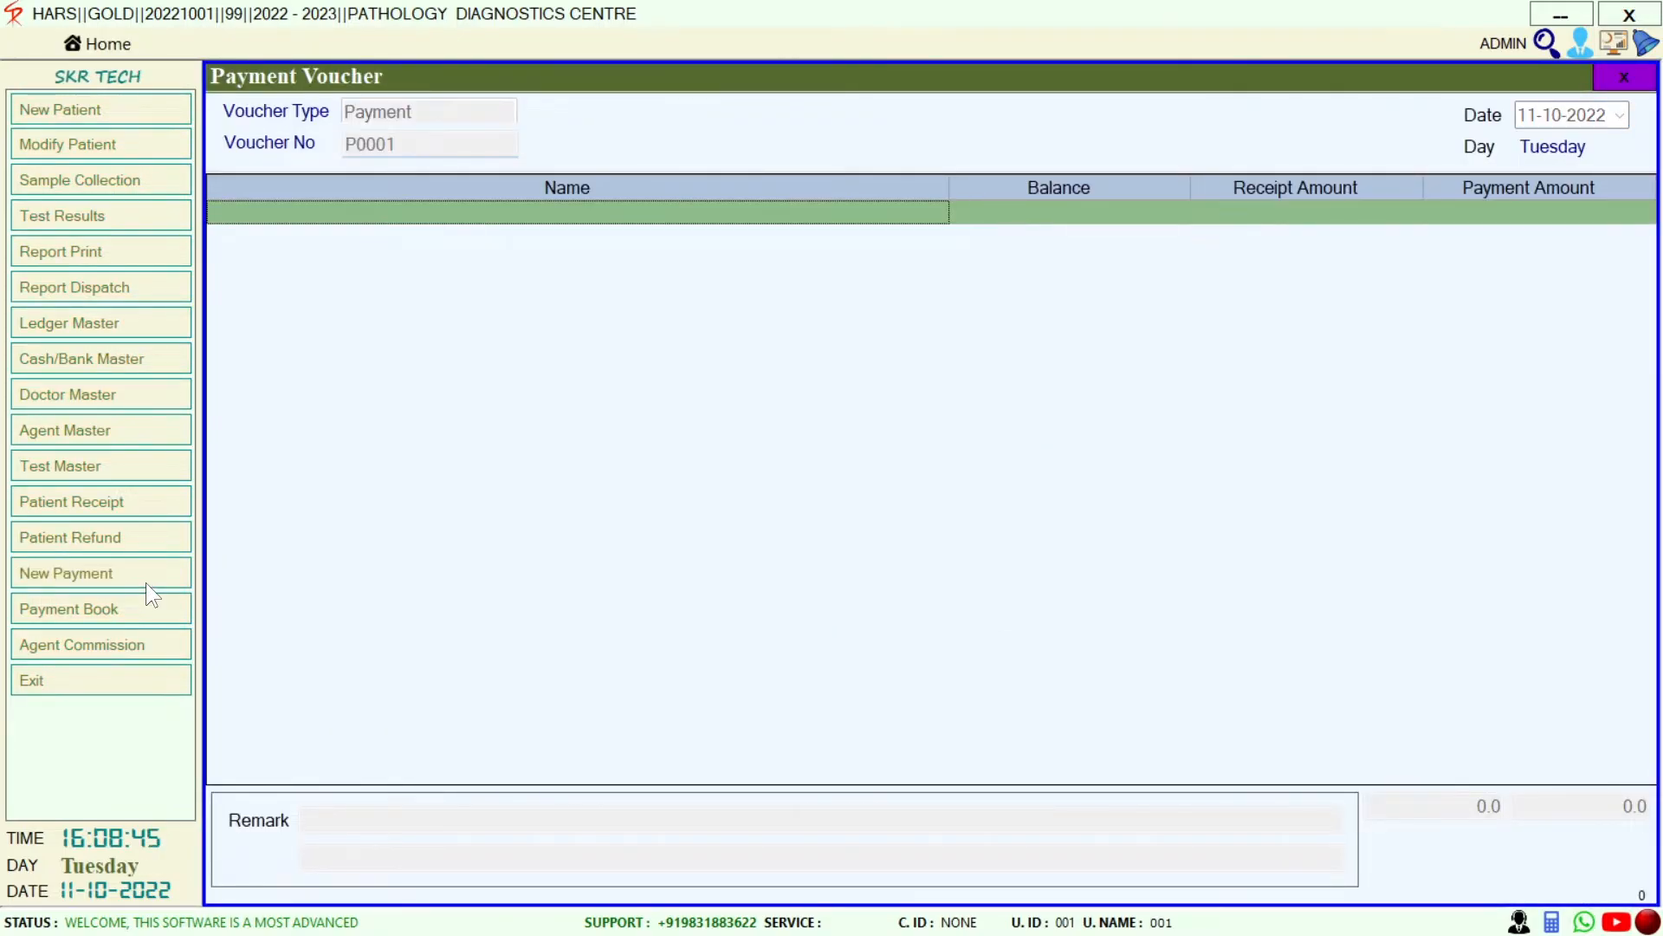
key(Return)
key(Return)
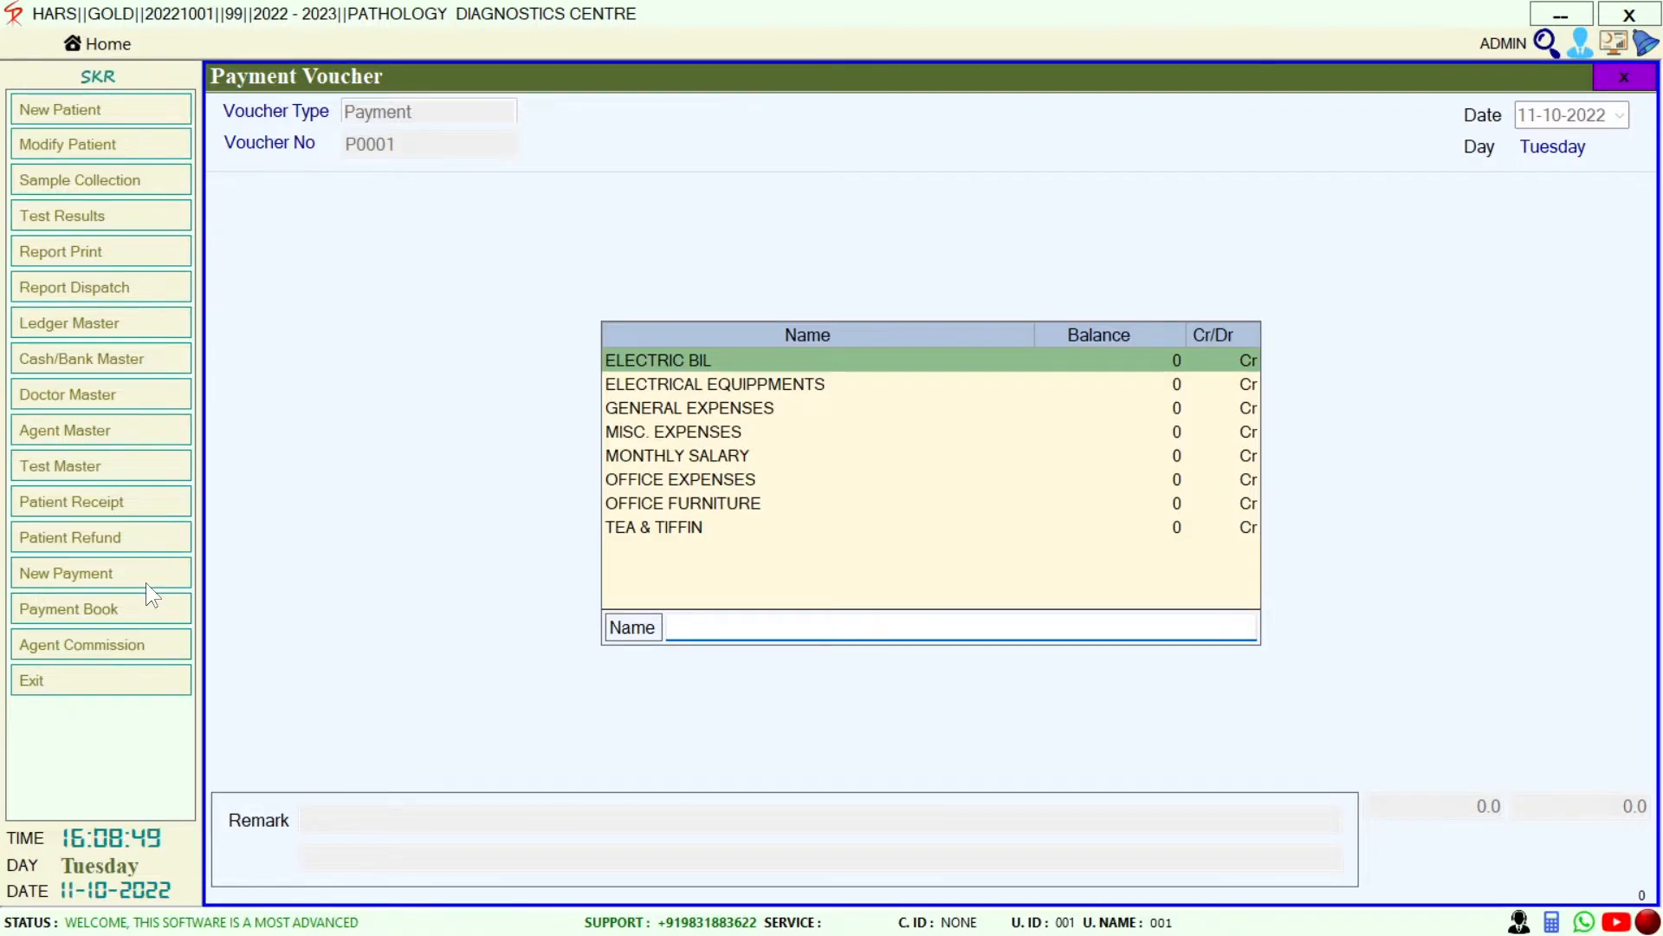
key(Return)
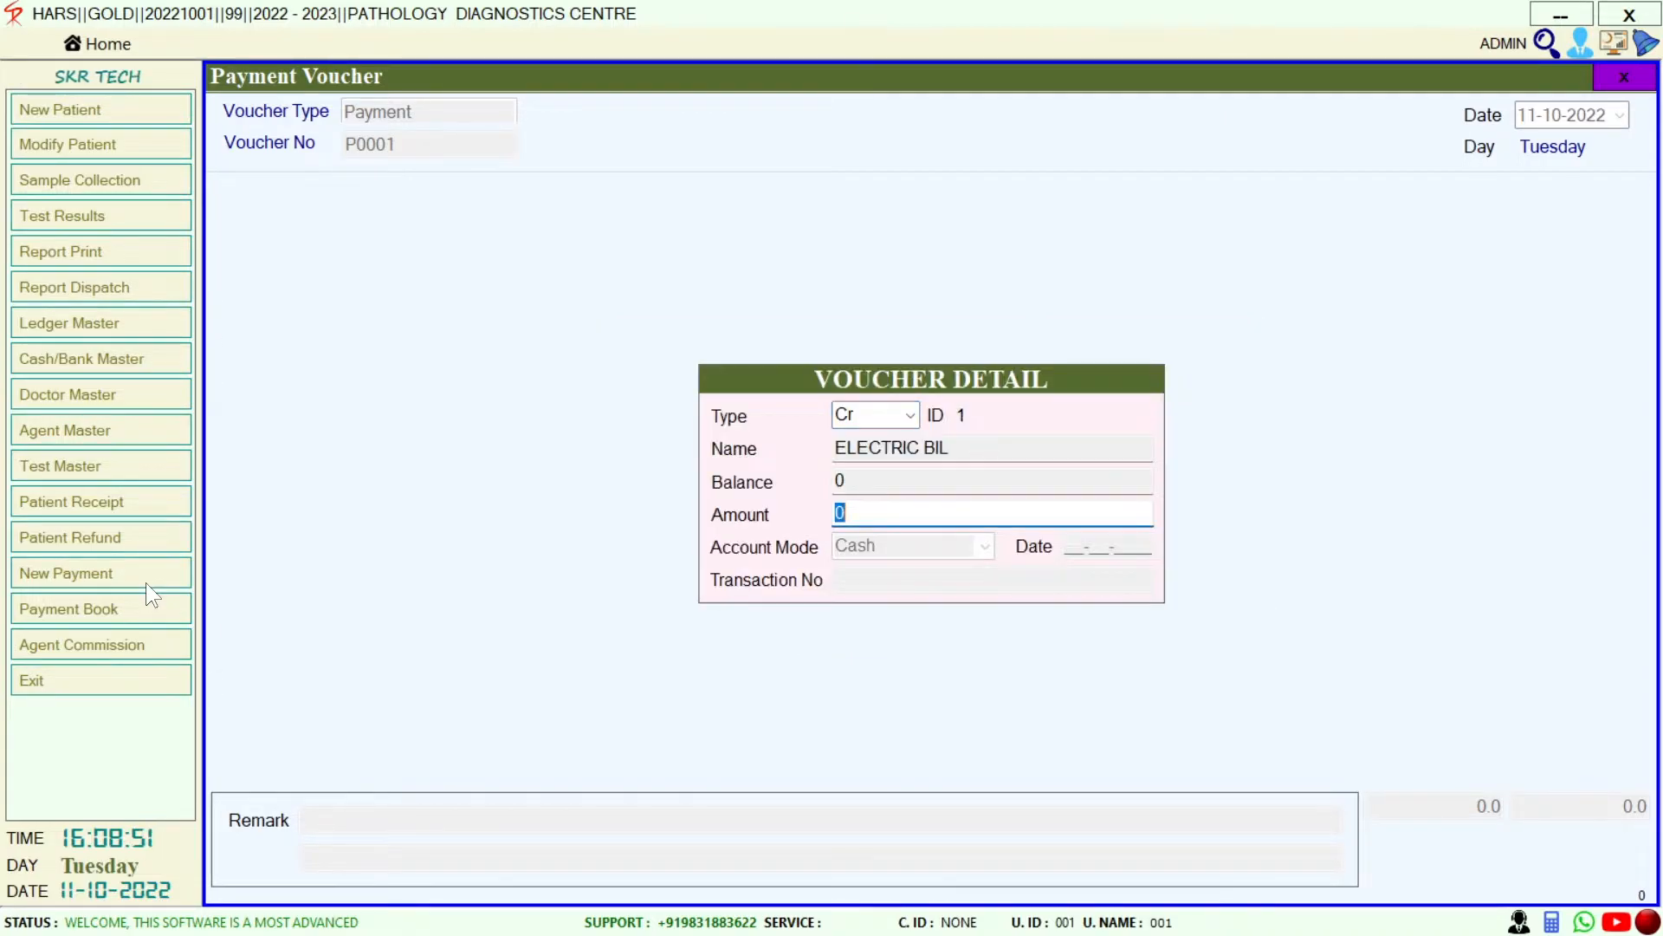
text(200)
key(Return)
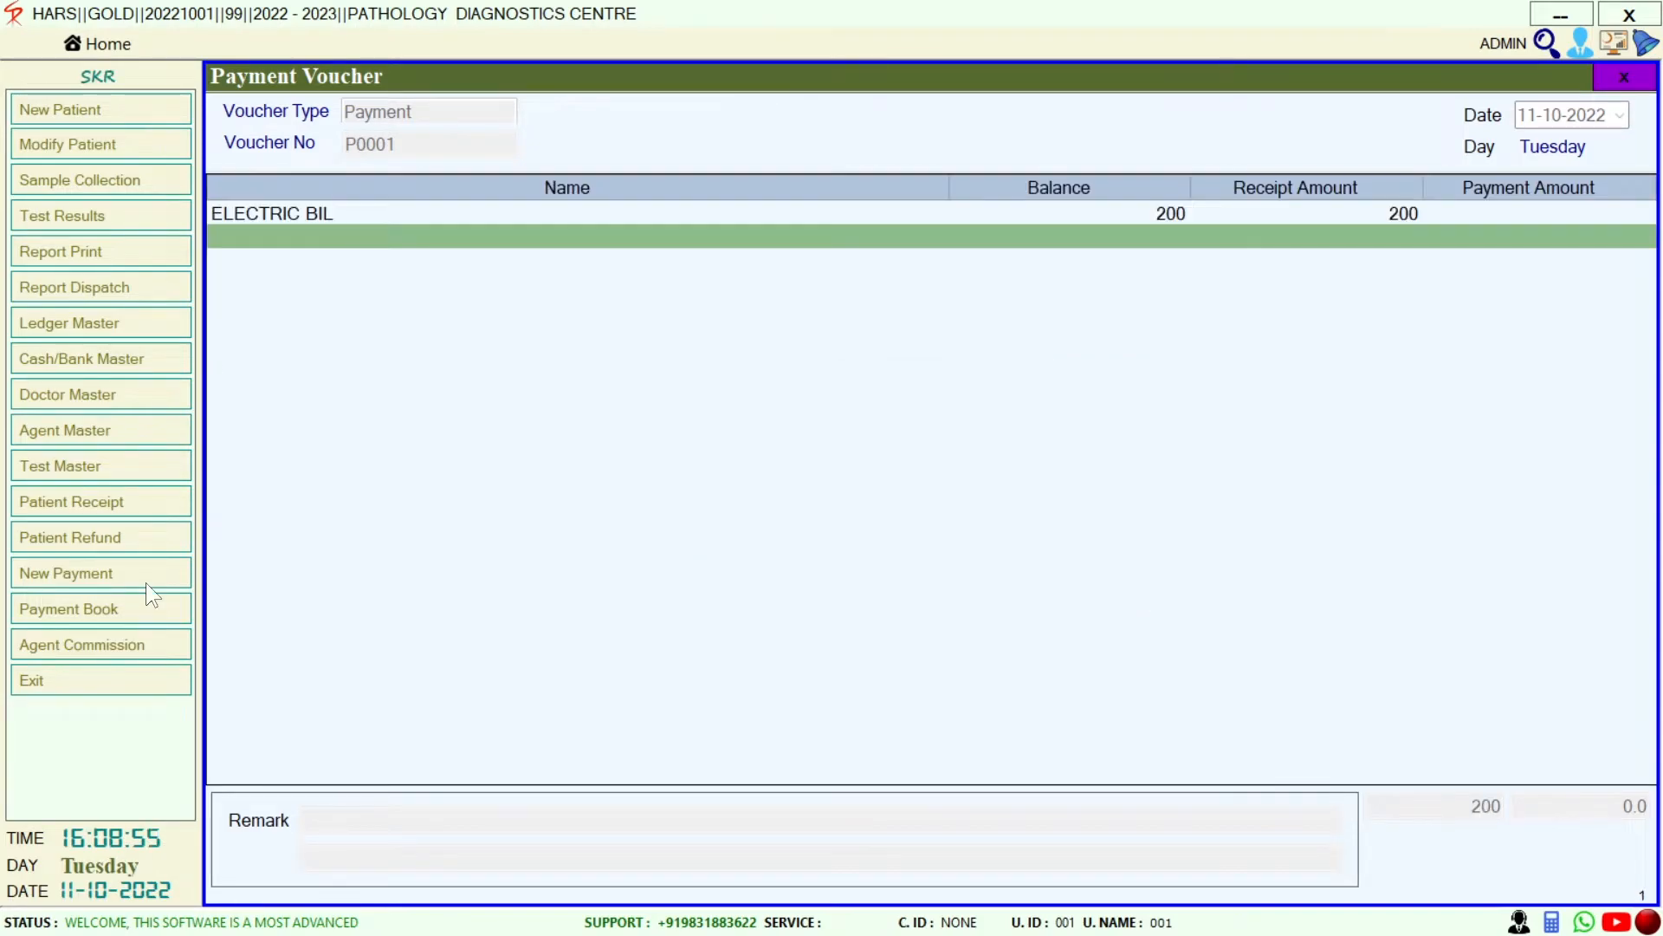
key(Return)
key(Return)
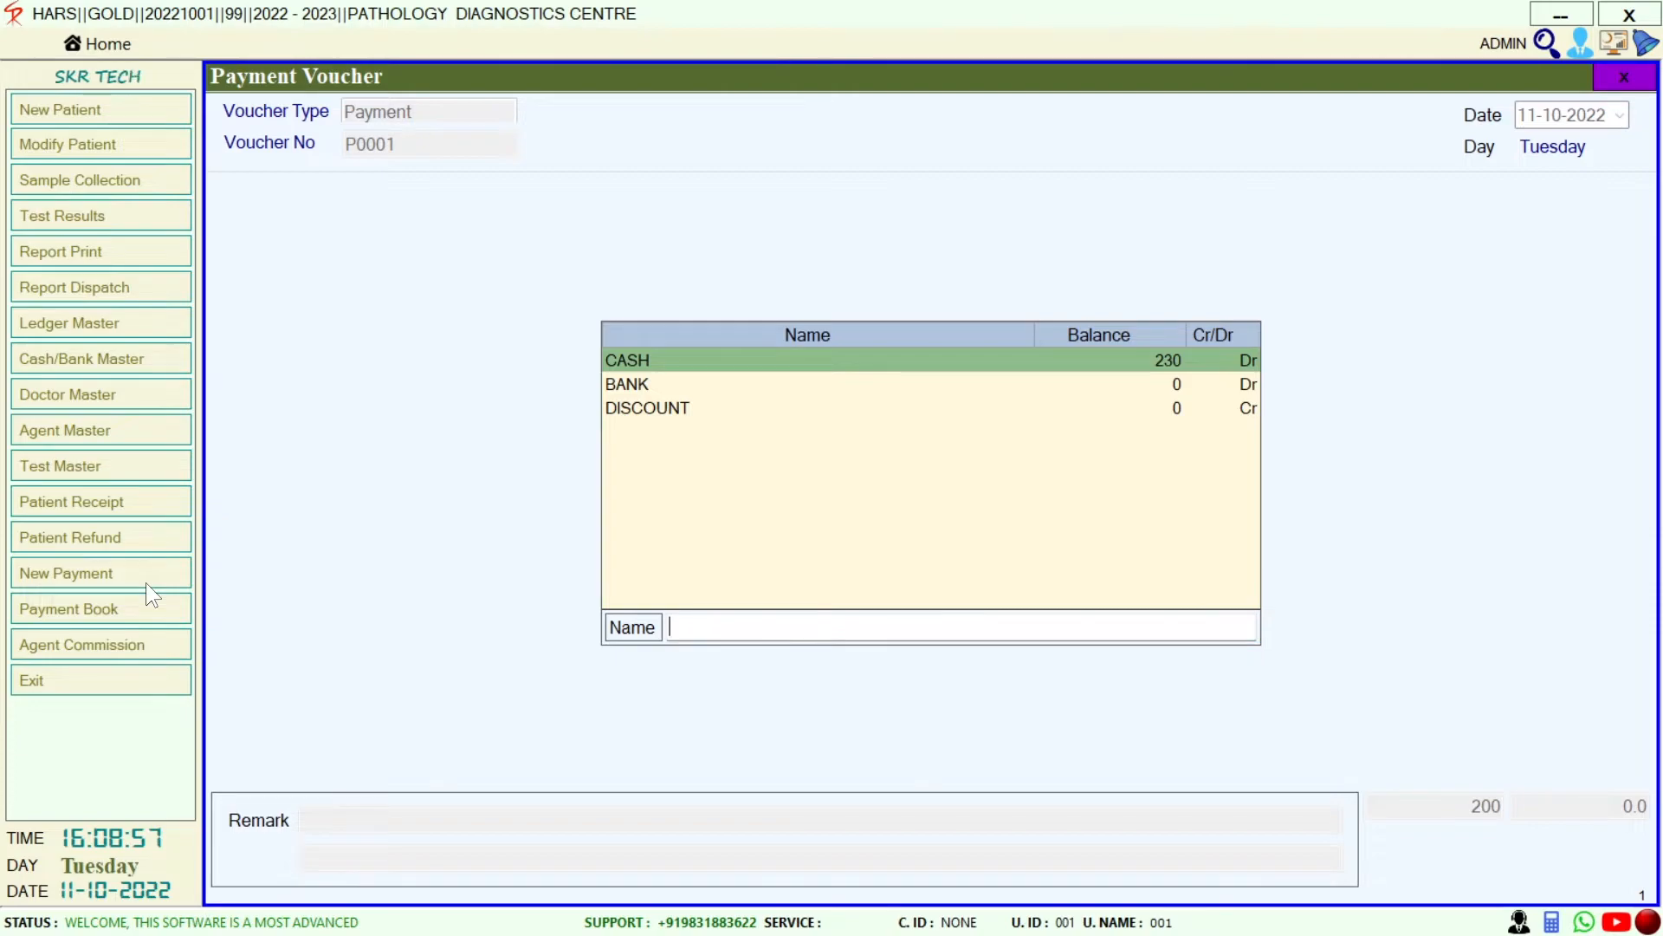
key(Return)
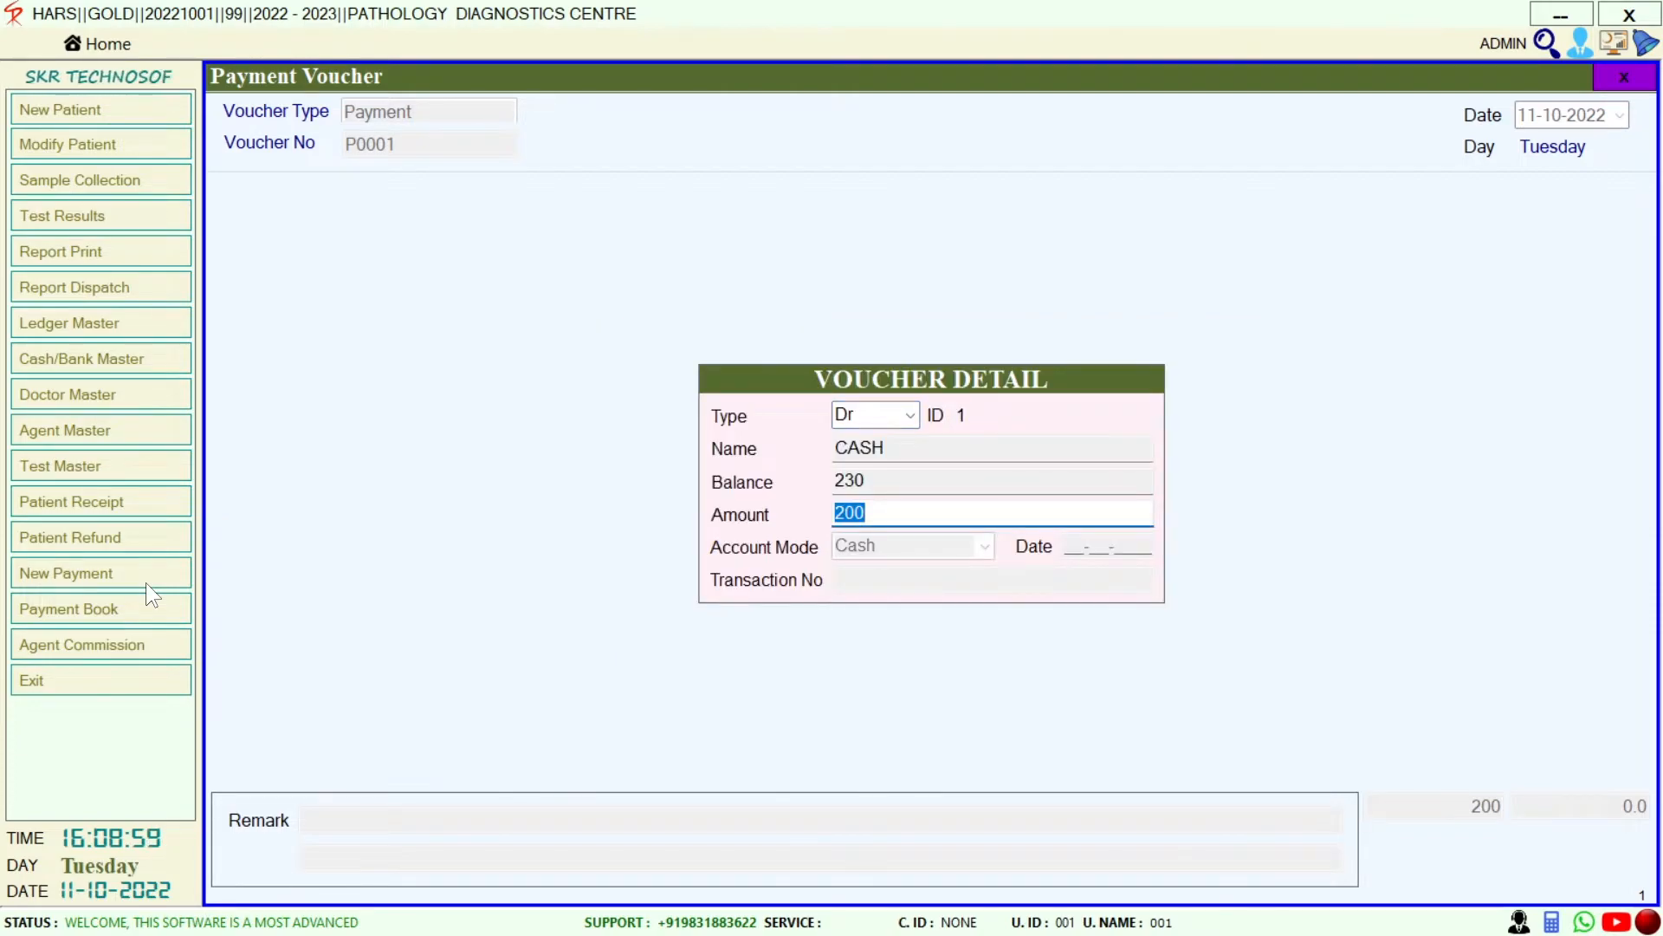
key(Return)
key(Return)
key(Return)
key(Return)
key(Return)
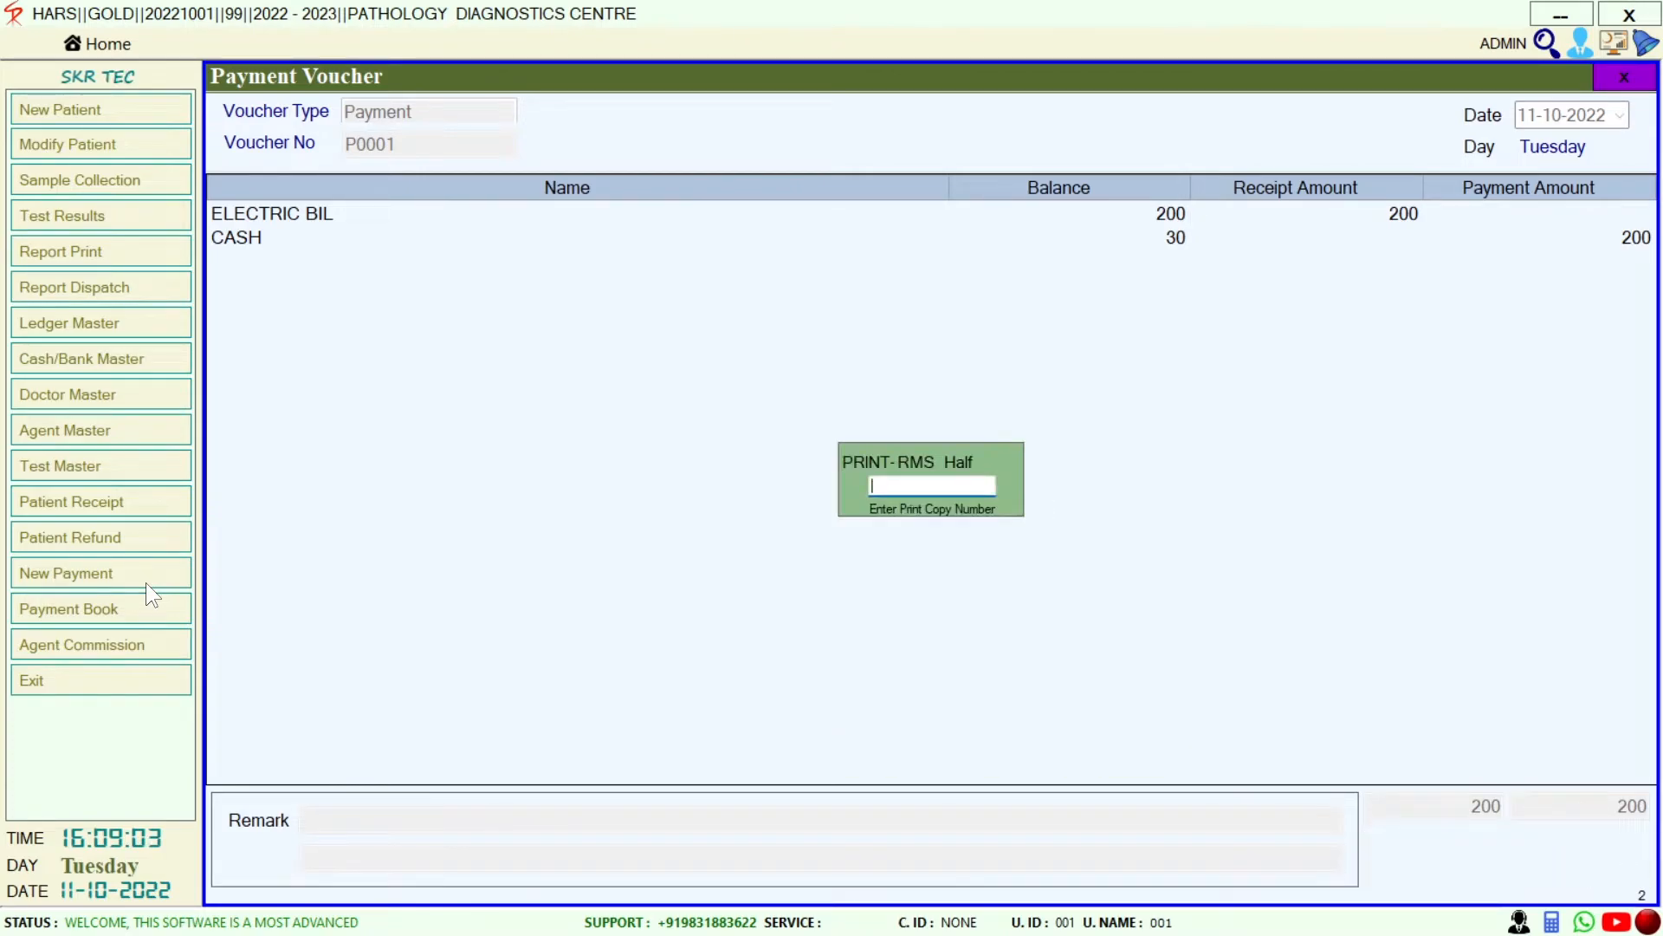
key(Return)
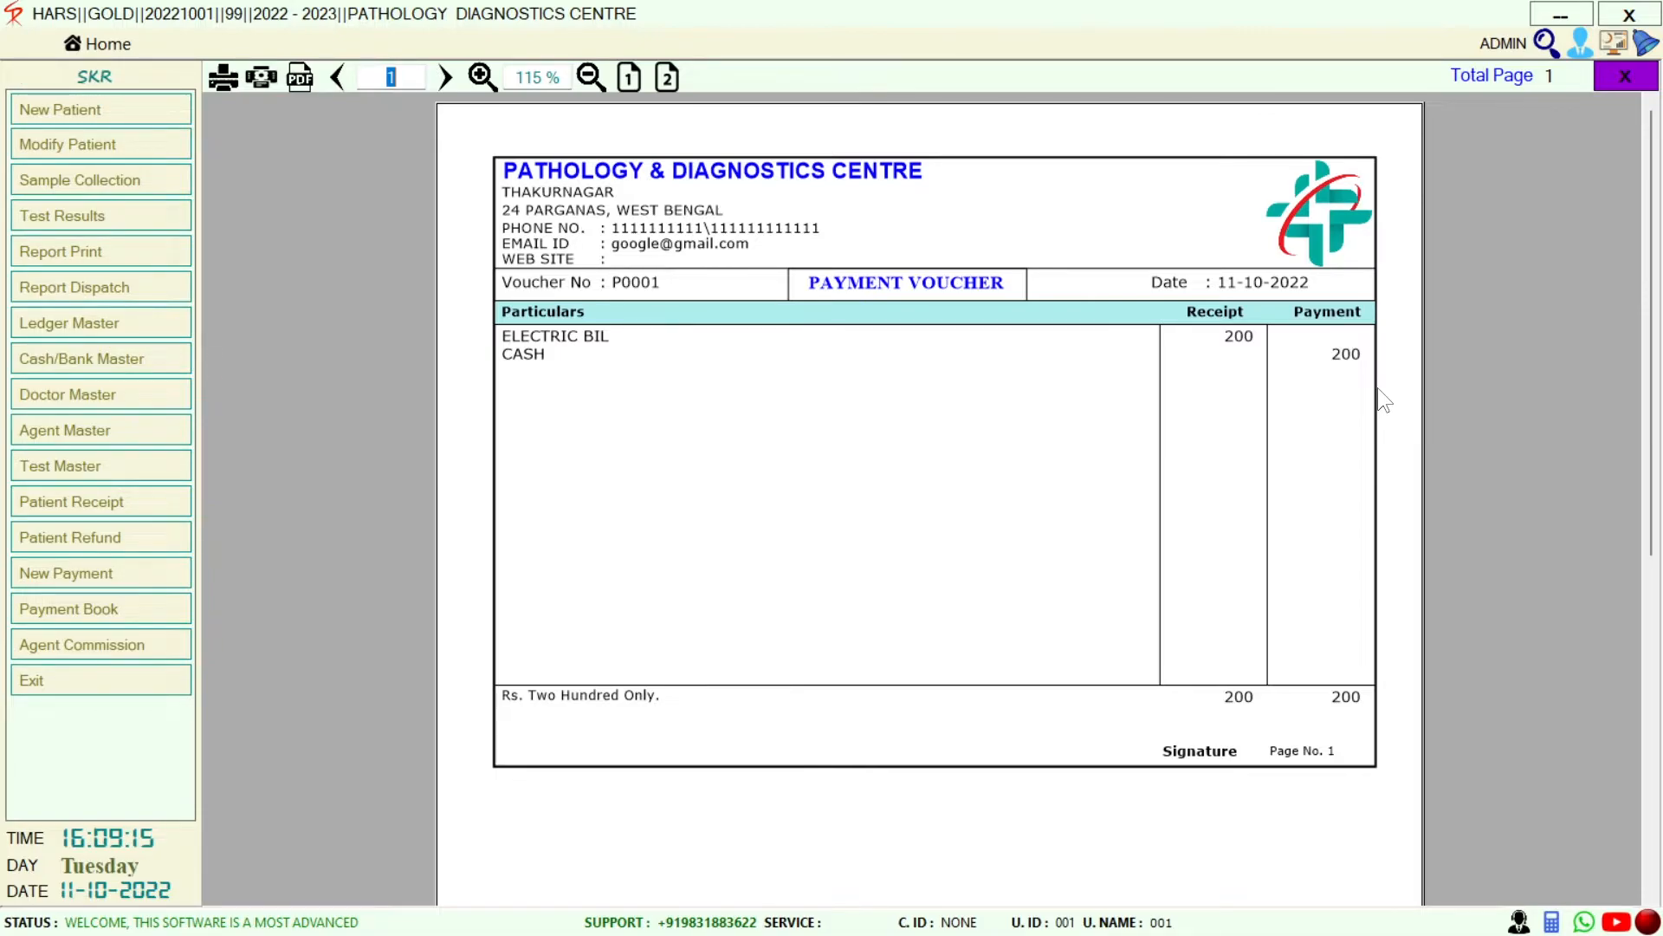
key(Escape)
key(Escape)
key(Escape)
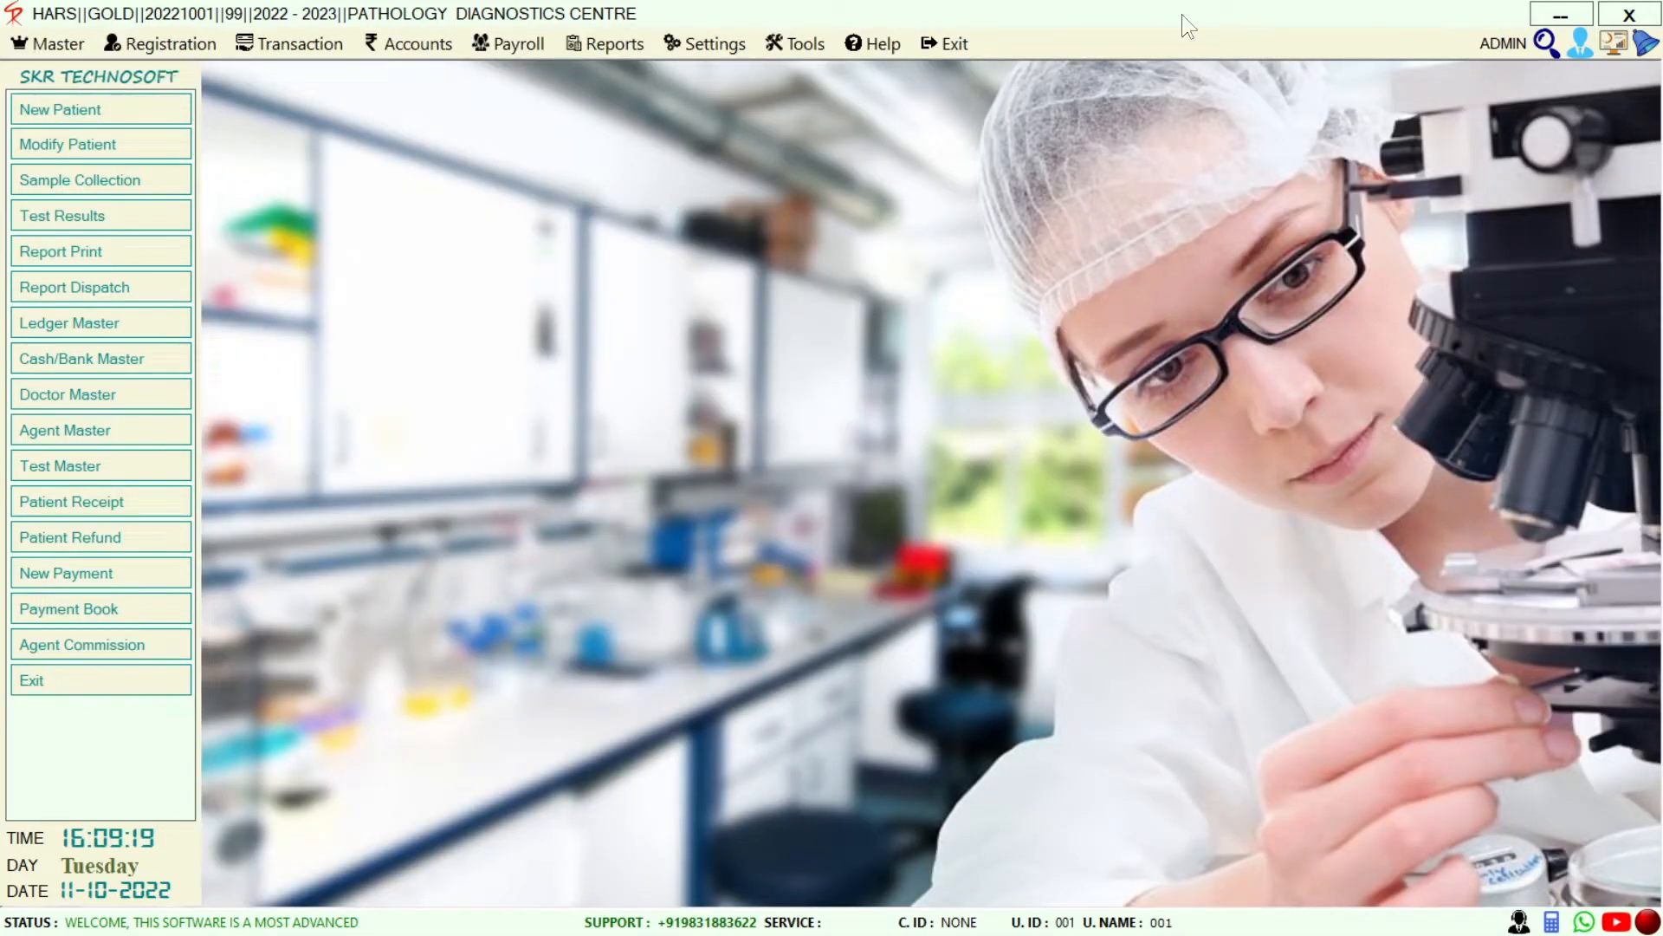
Review the Payment Book's payments for 11-10-2022, then close it
click(171, 610)
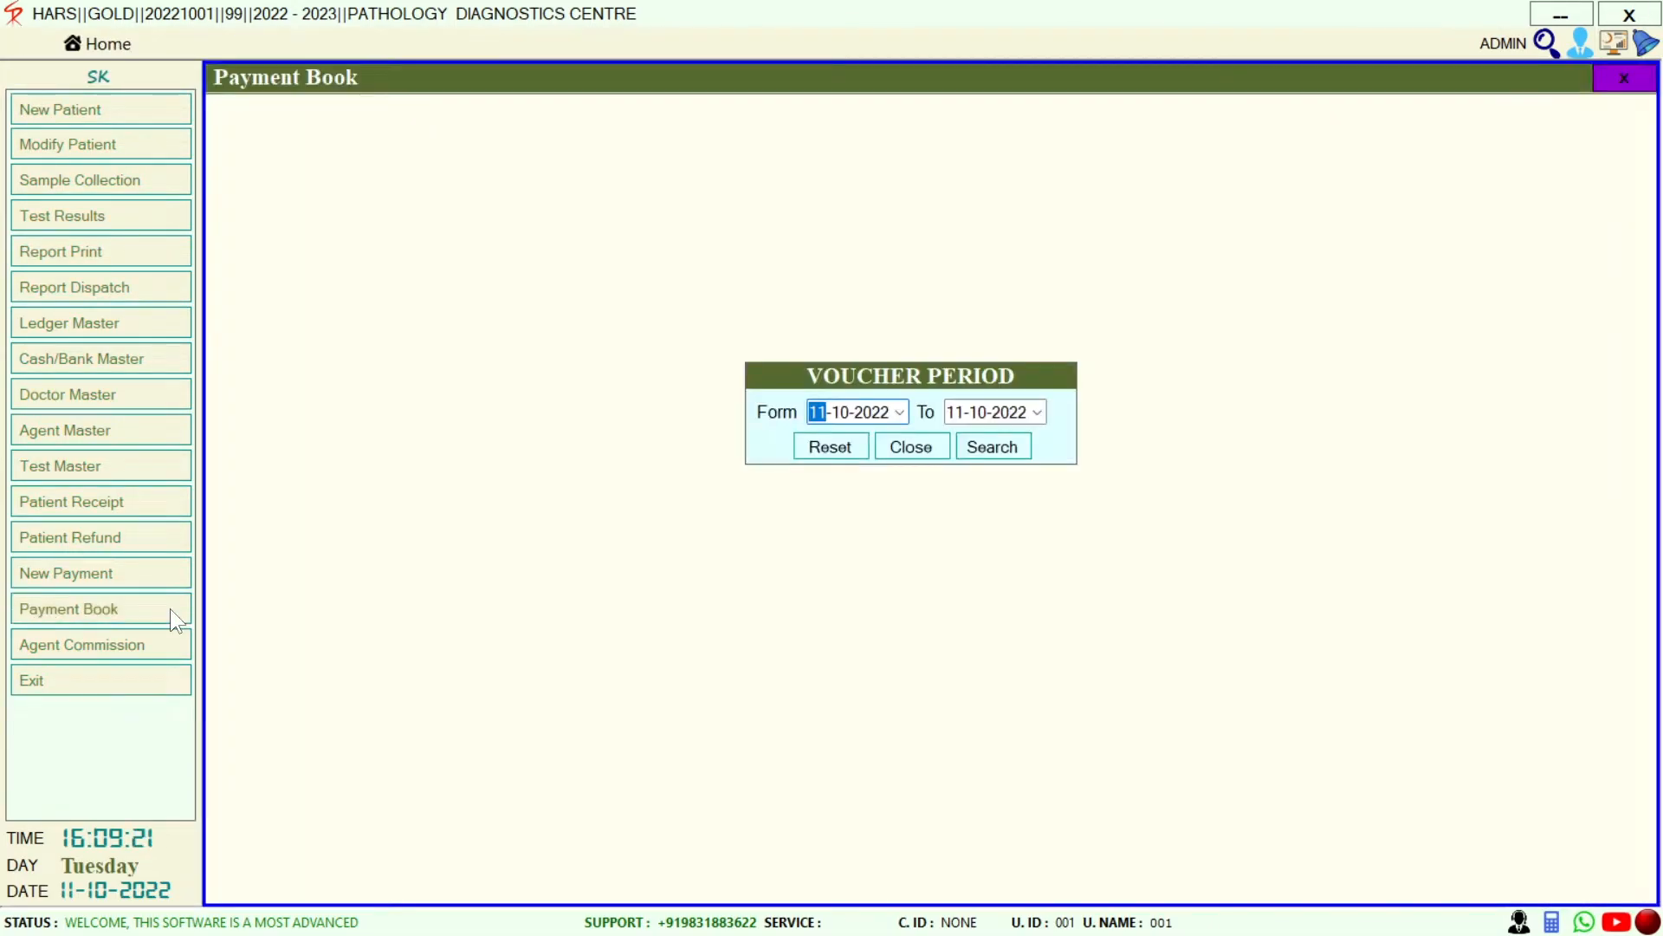
click(1005, 453)
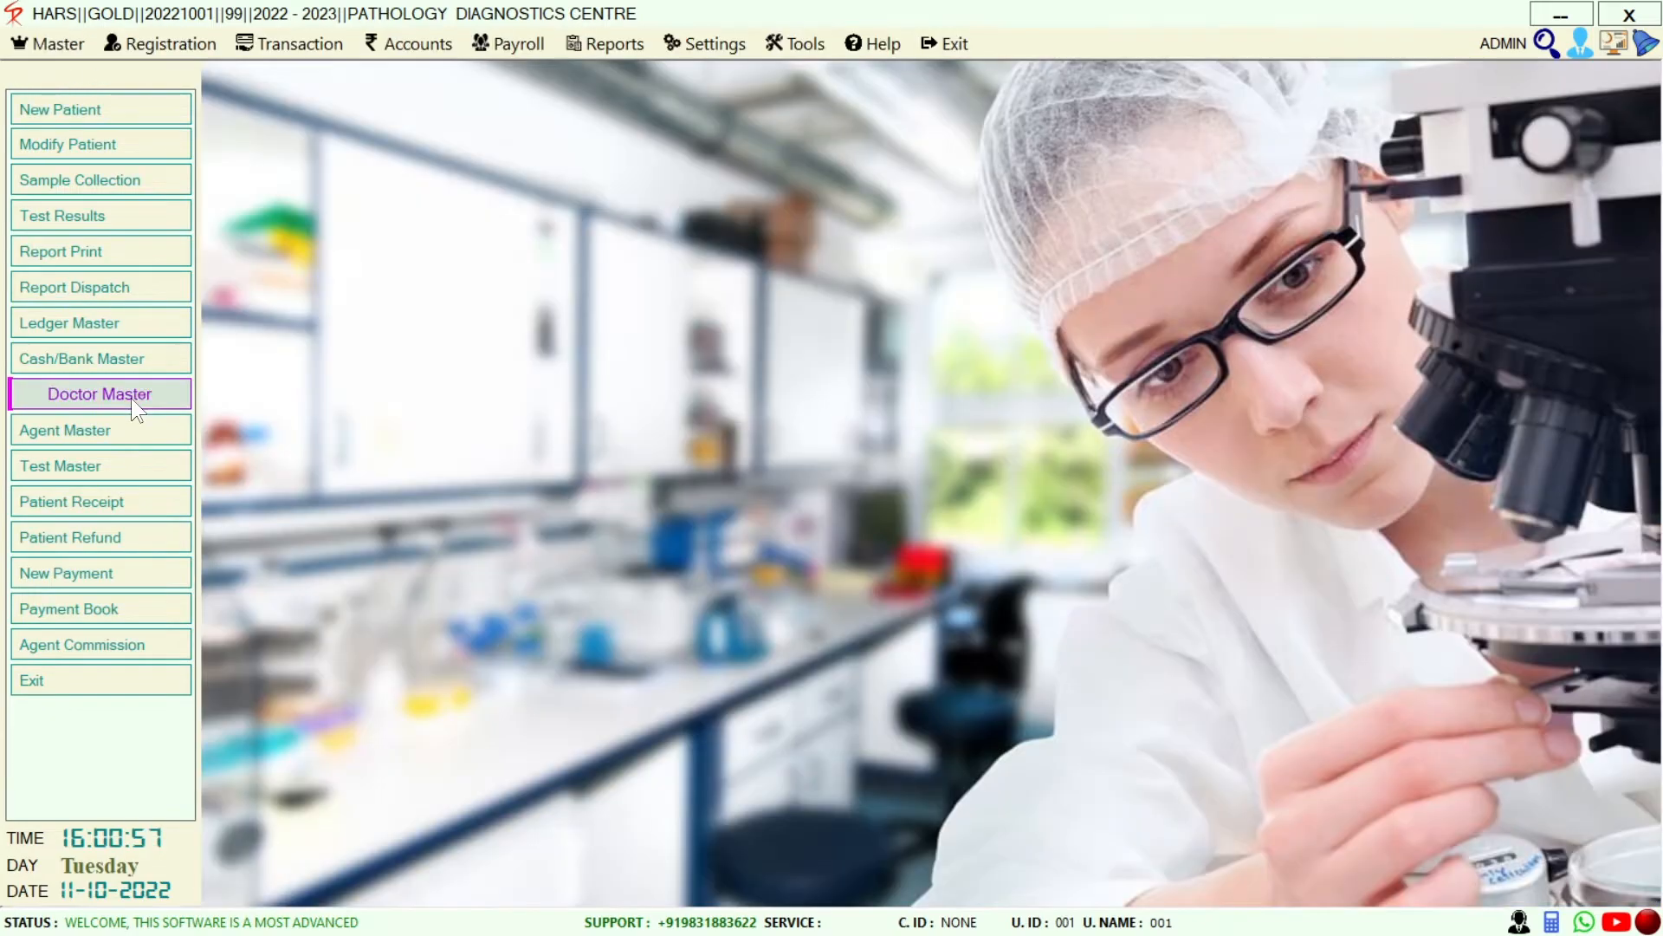
click(131, 397)
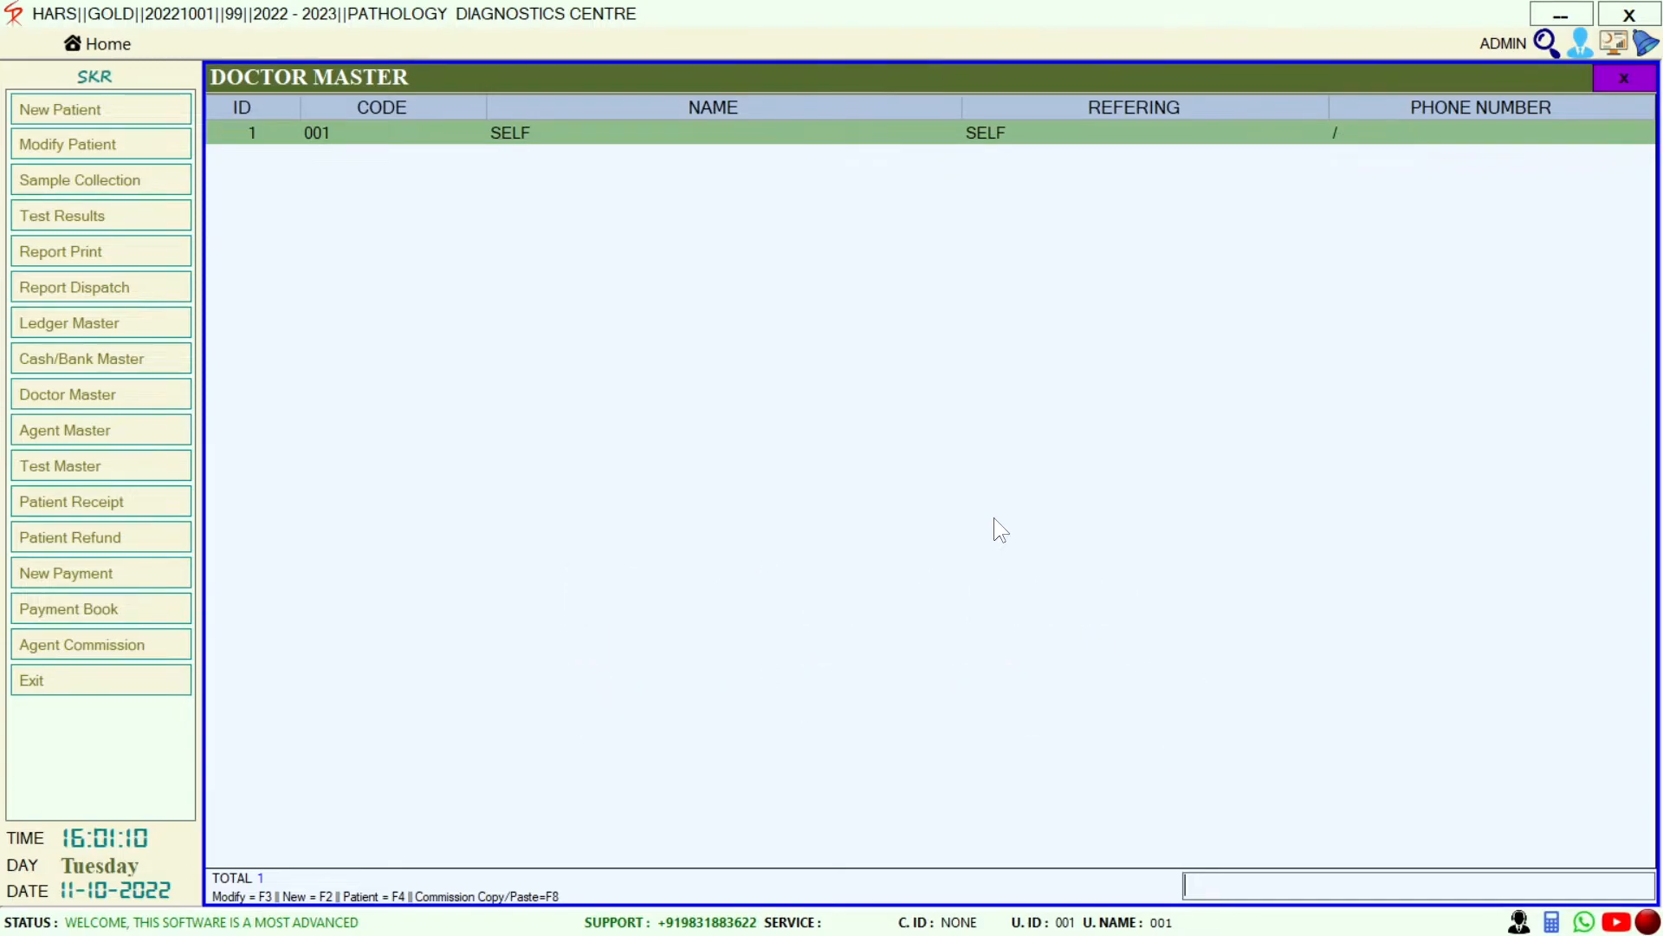
Add doctor code 002 with the doctor's name, referring type DOCTOR and percentage commission type
key(F2)
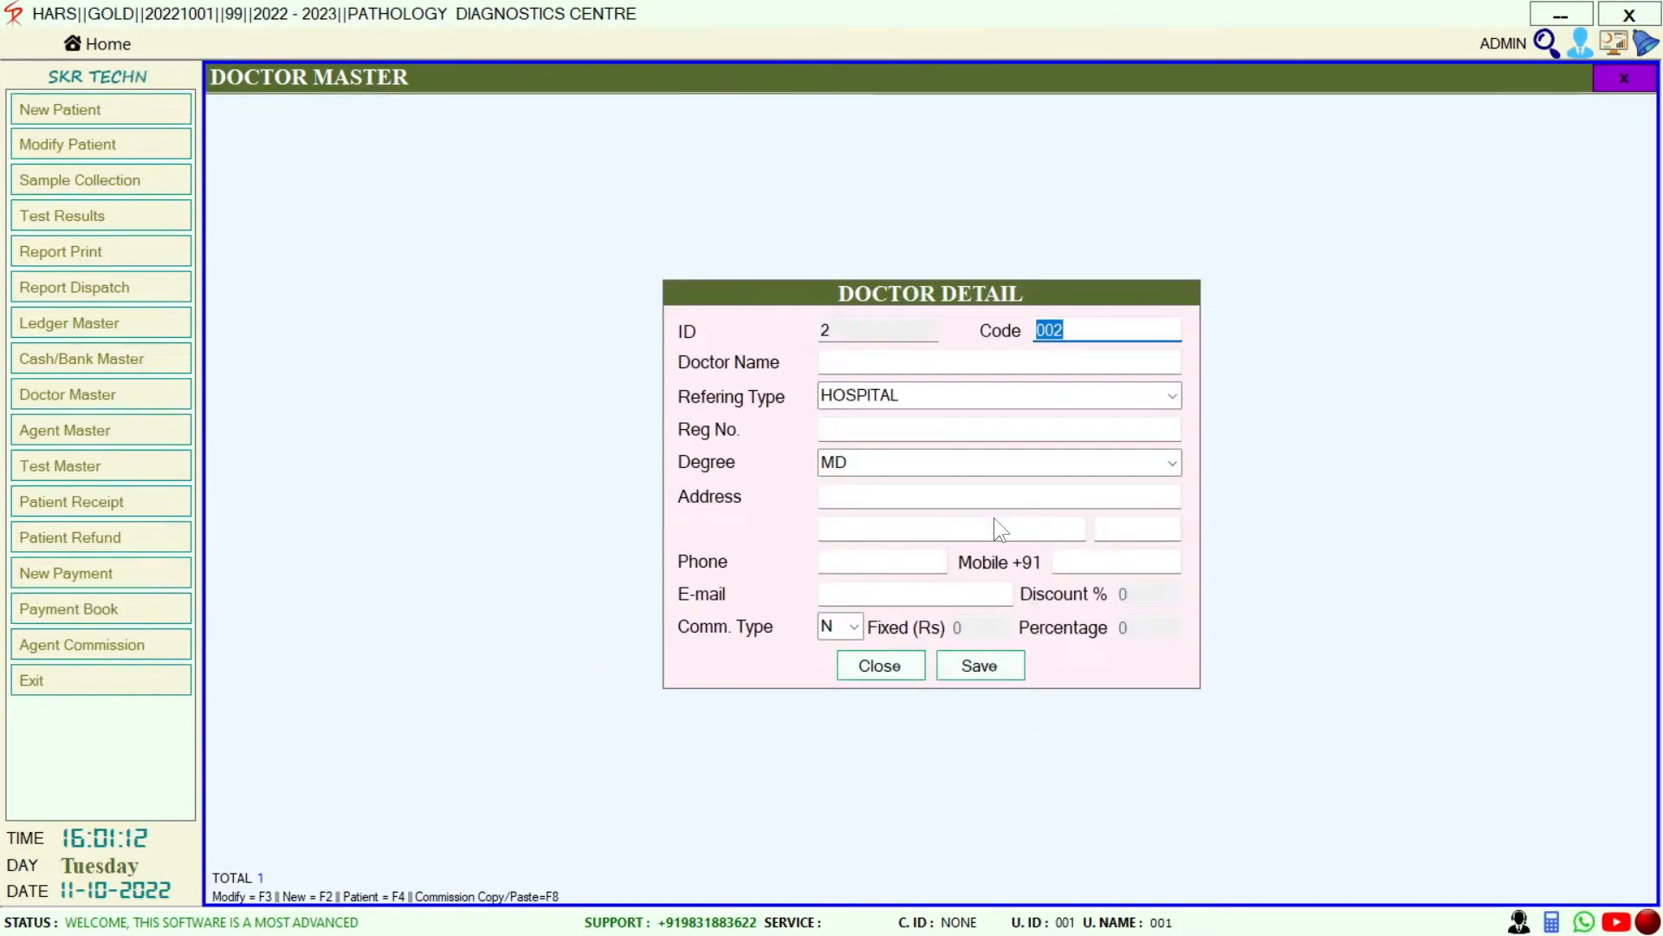
key(Return)
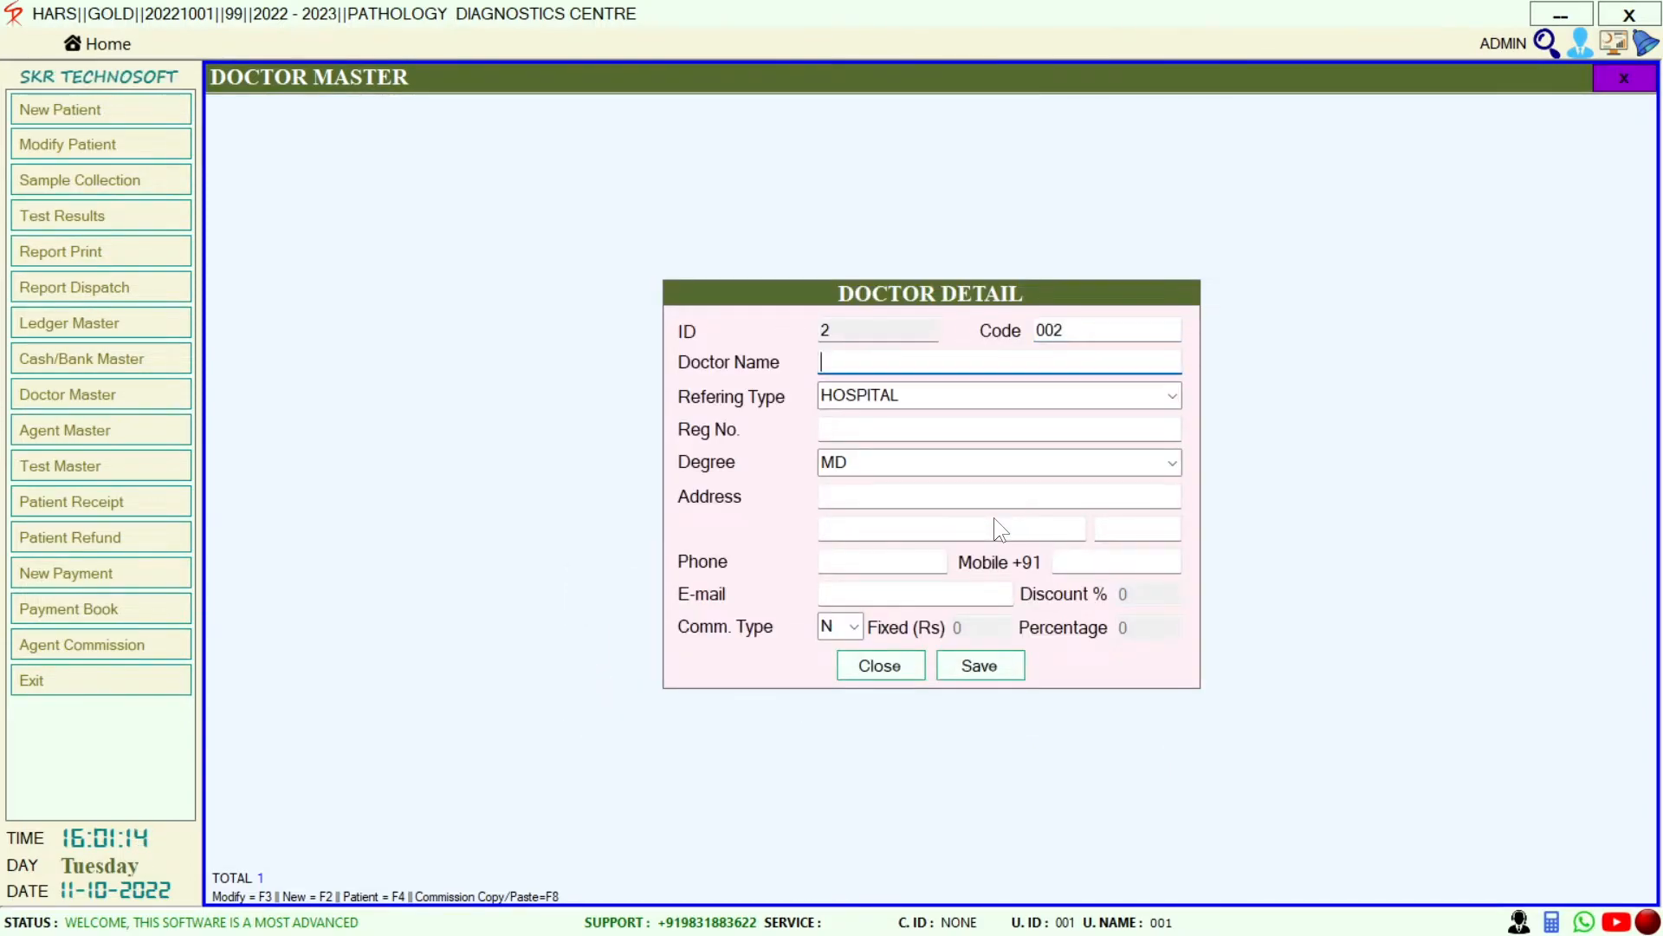
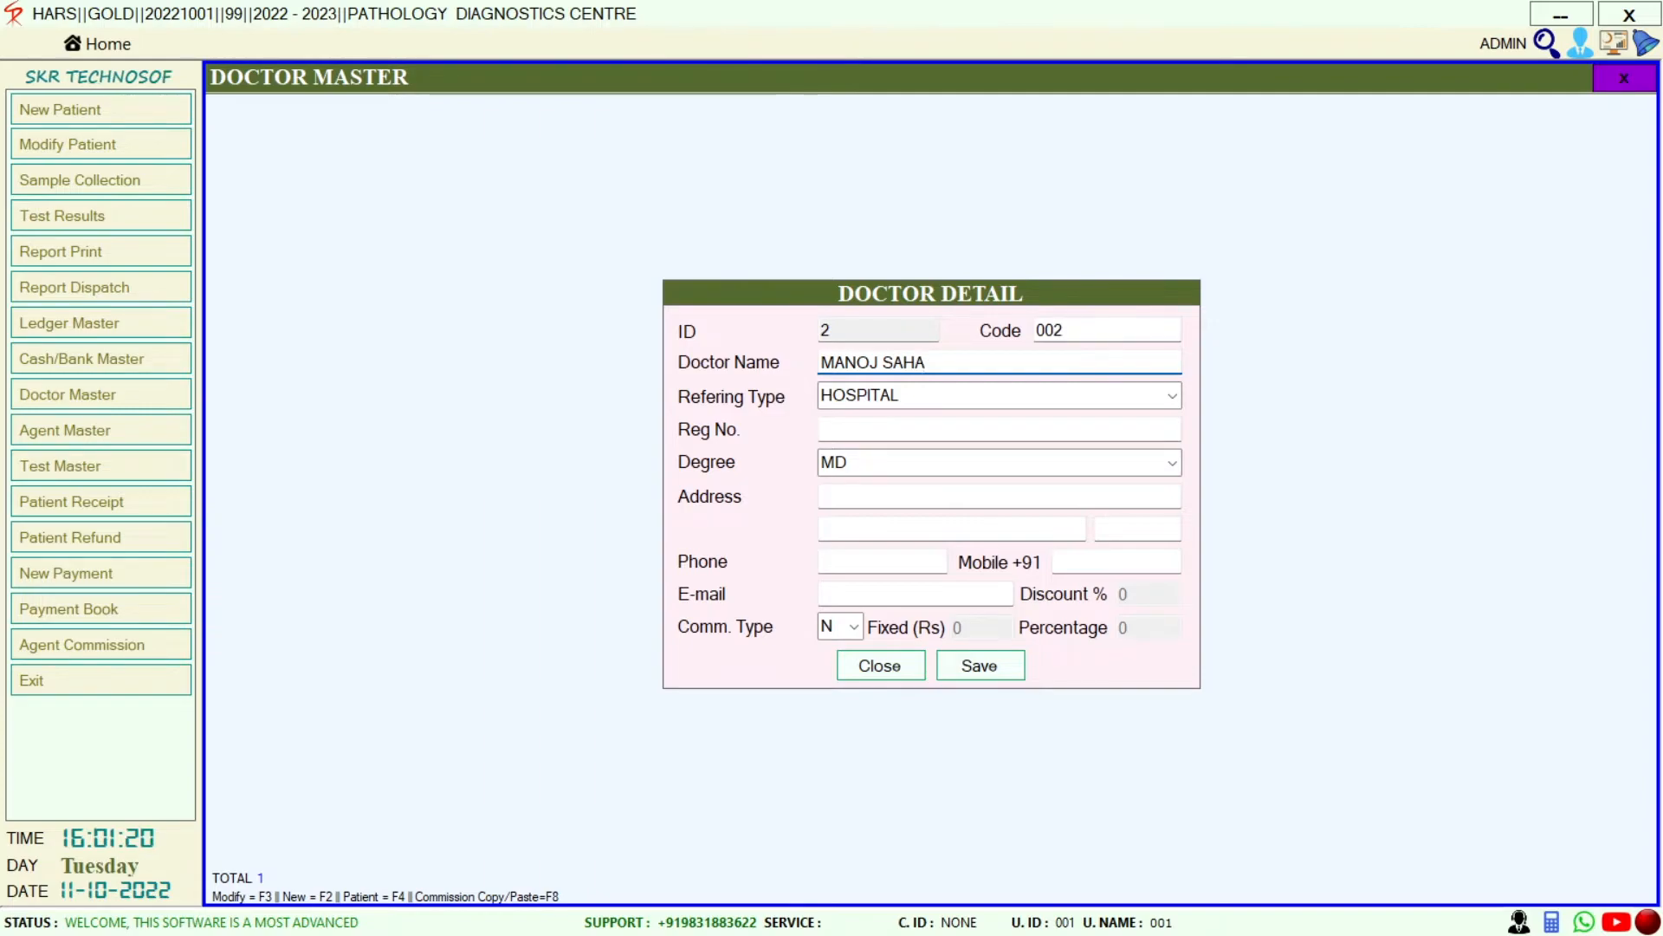
click(1173, 396)
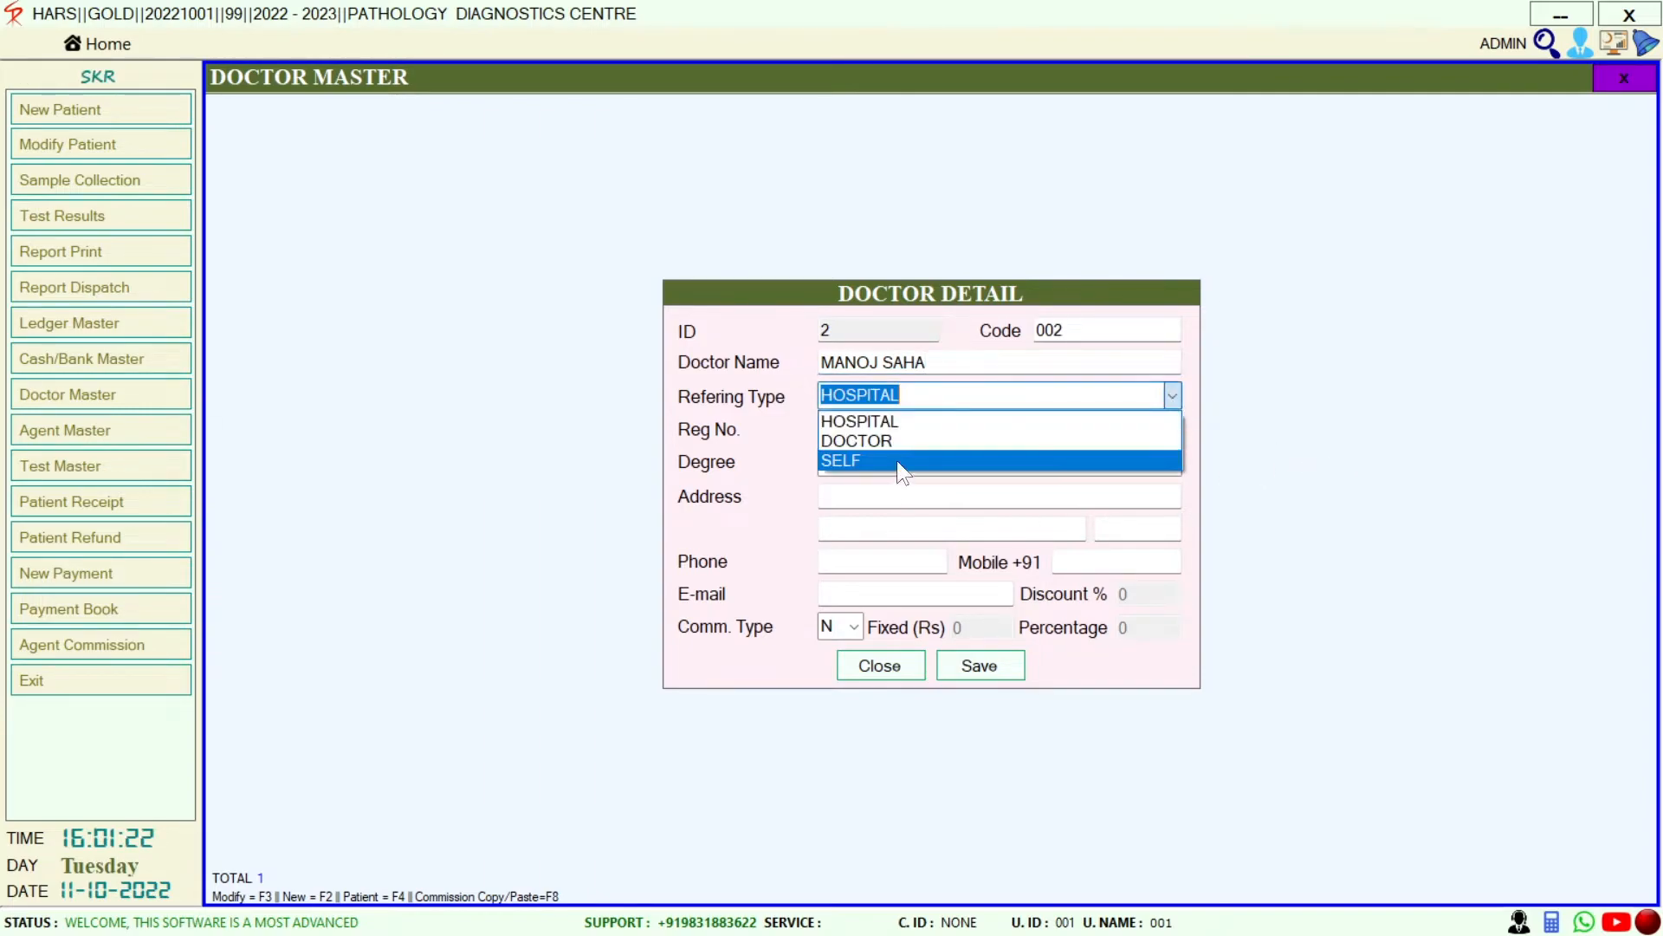
click(886, 441)
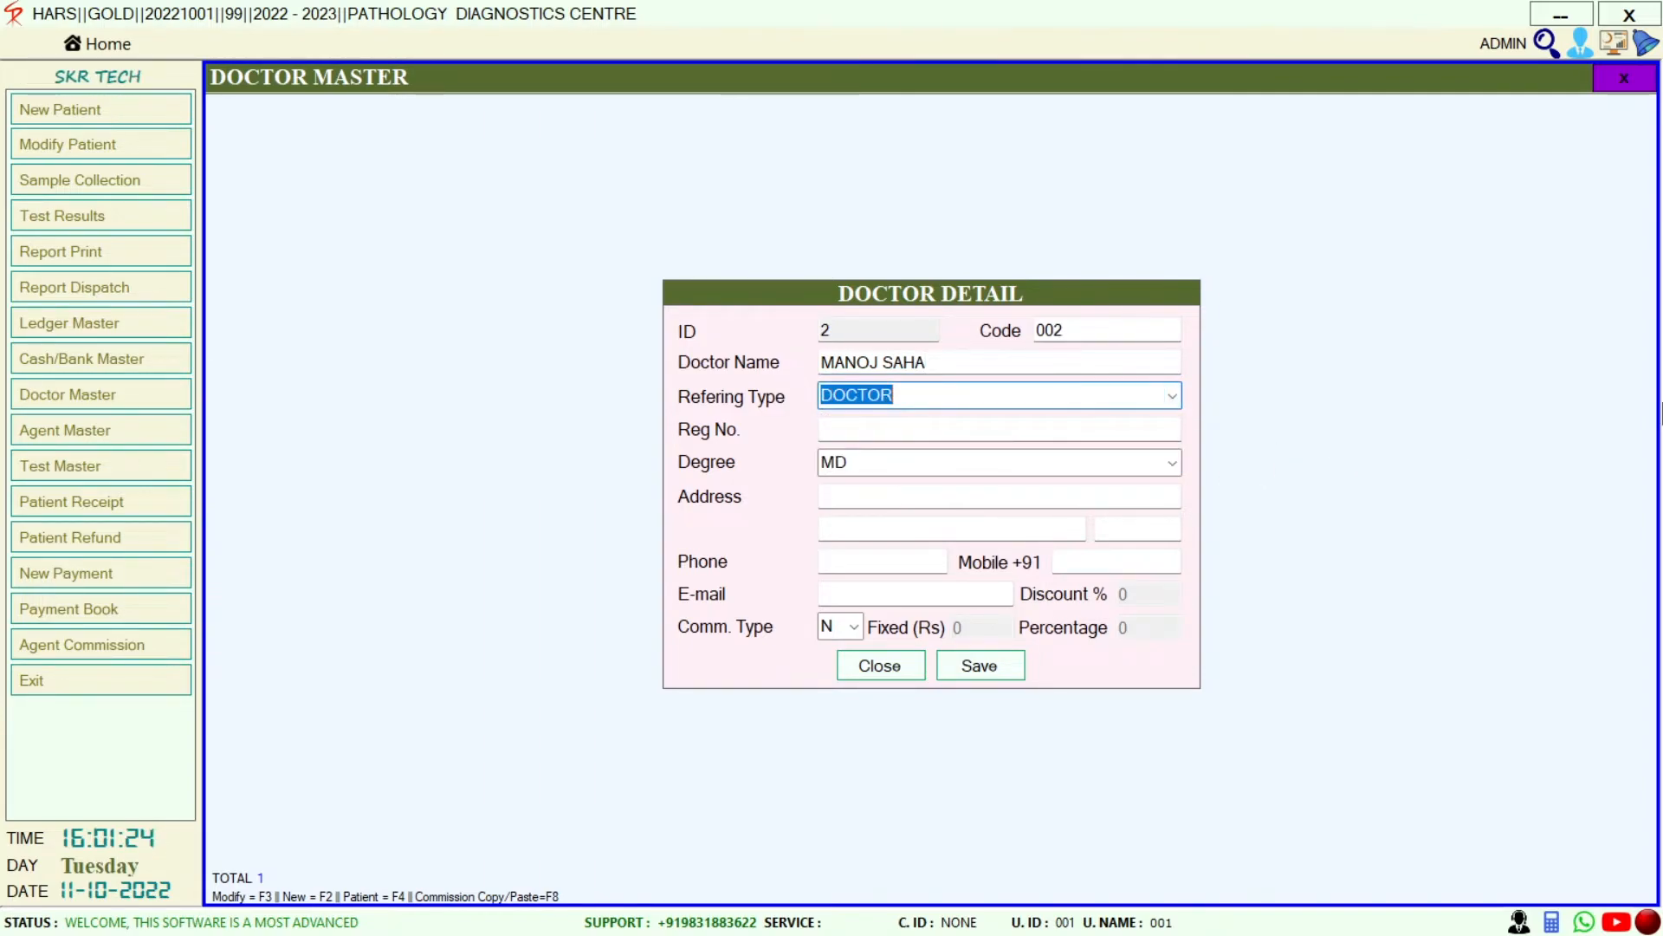
key(Return)
key(Return)
key(Return)
key(Return)
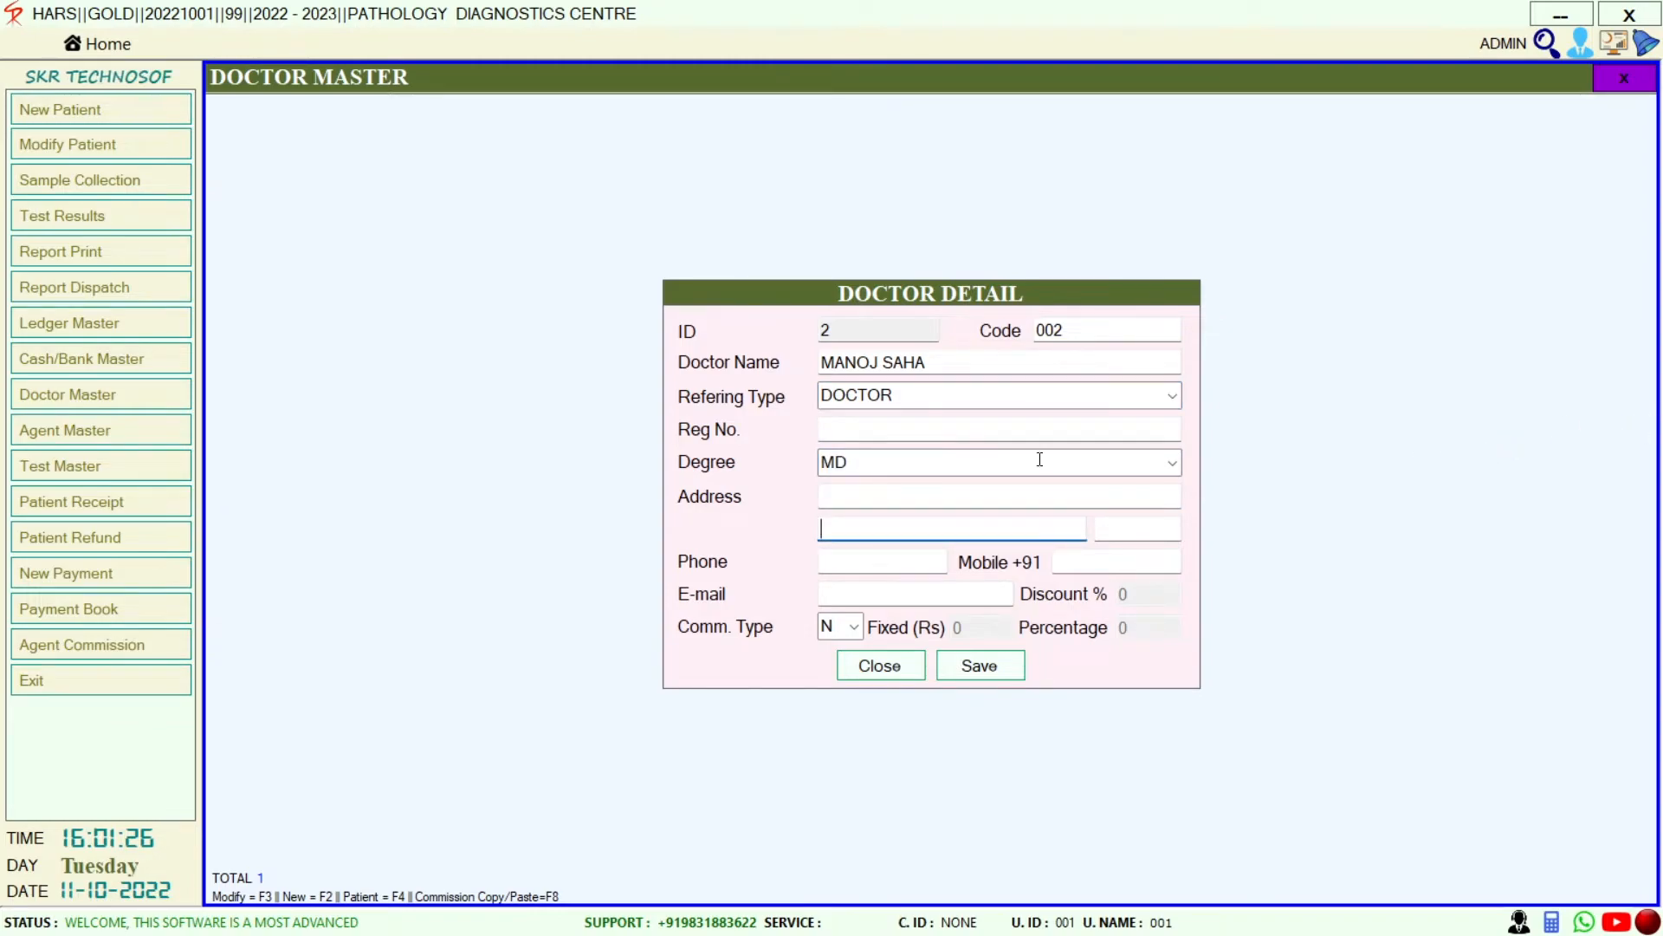
click(855, 634)
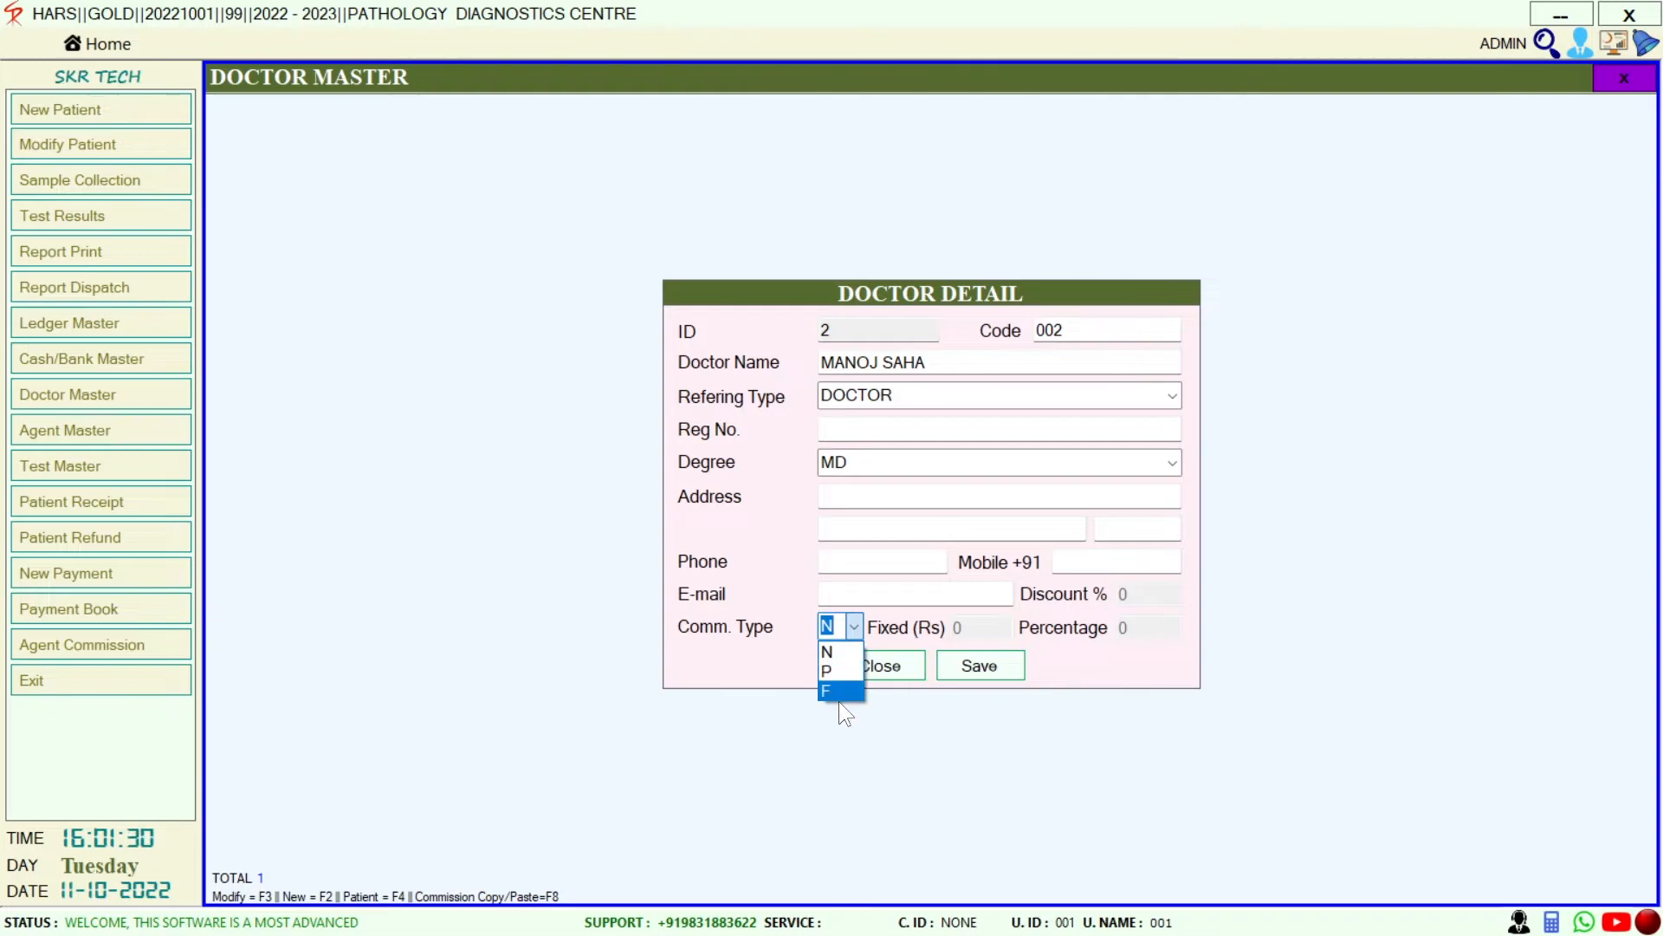
click(844, 670)
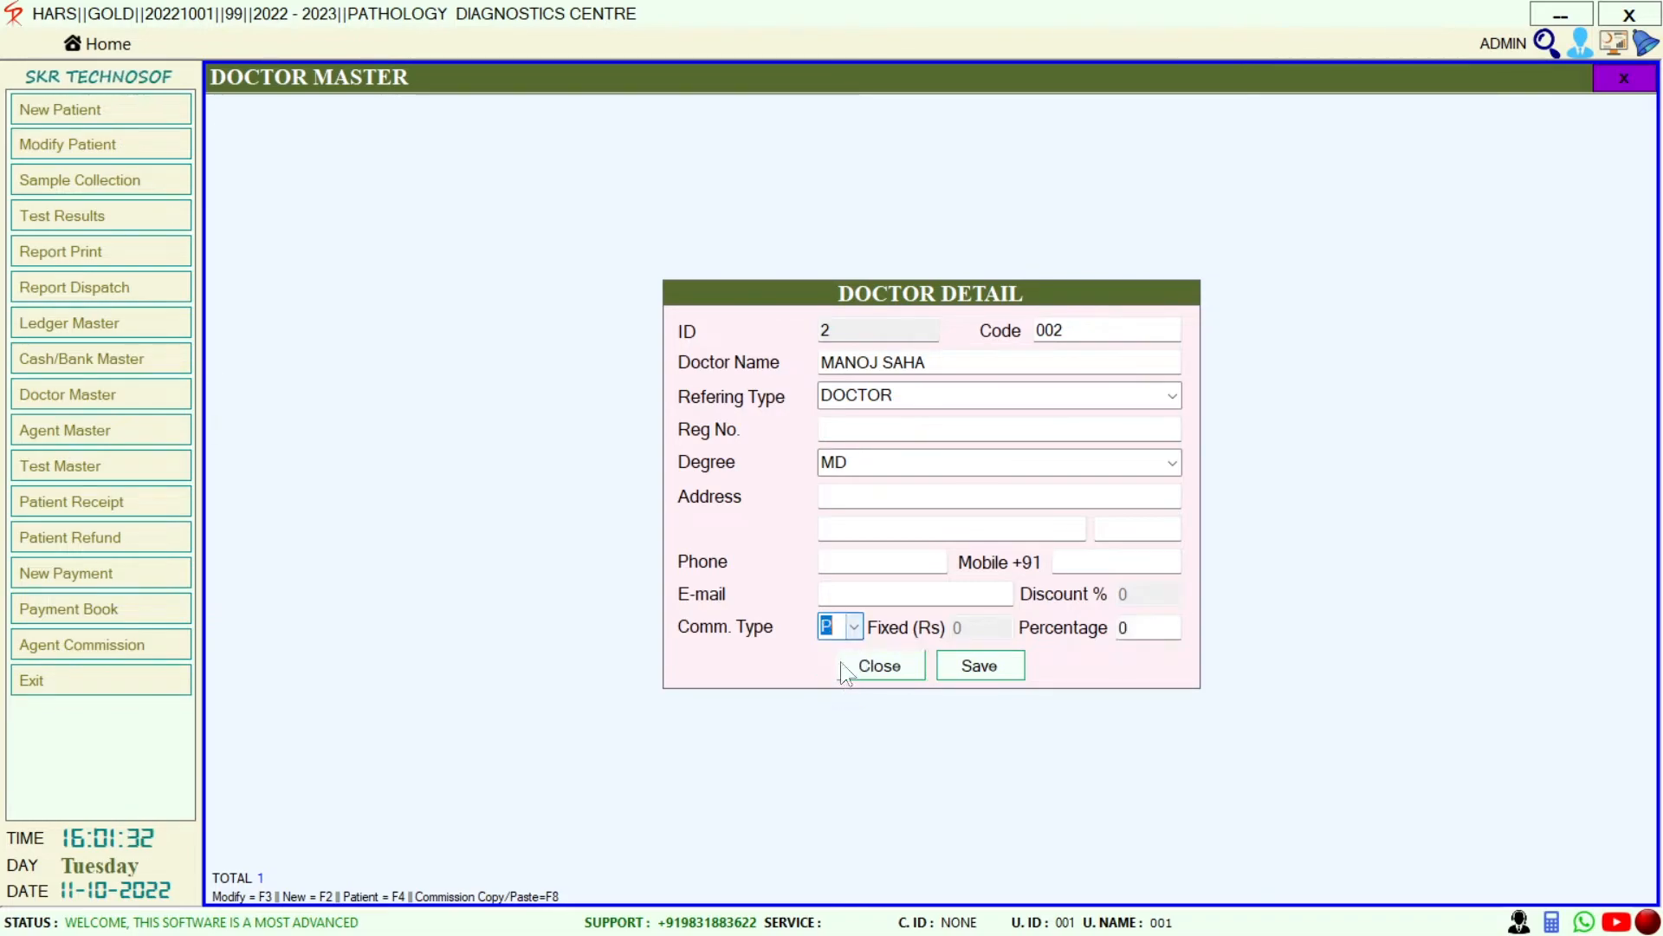
click(966, 666)
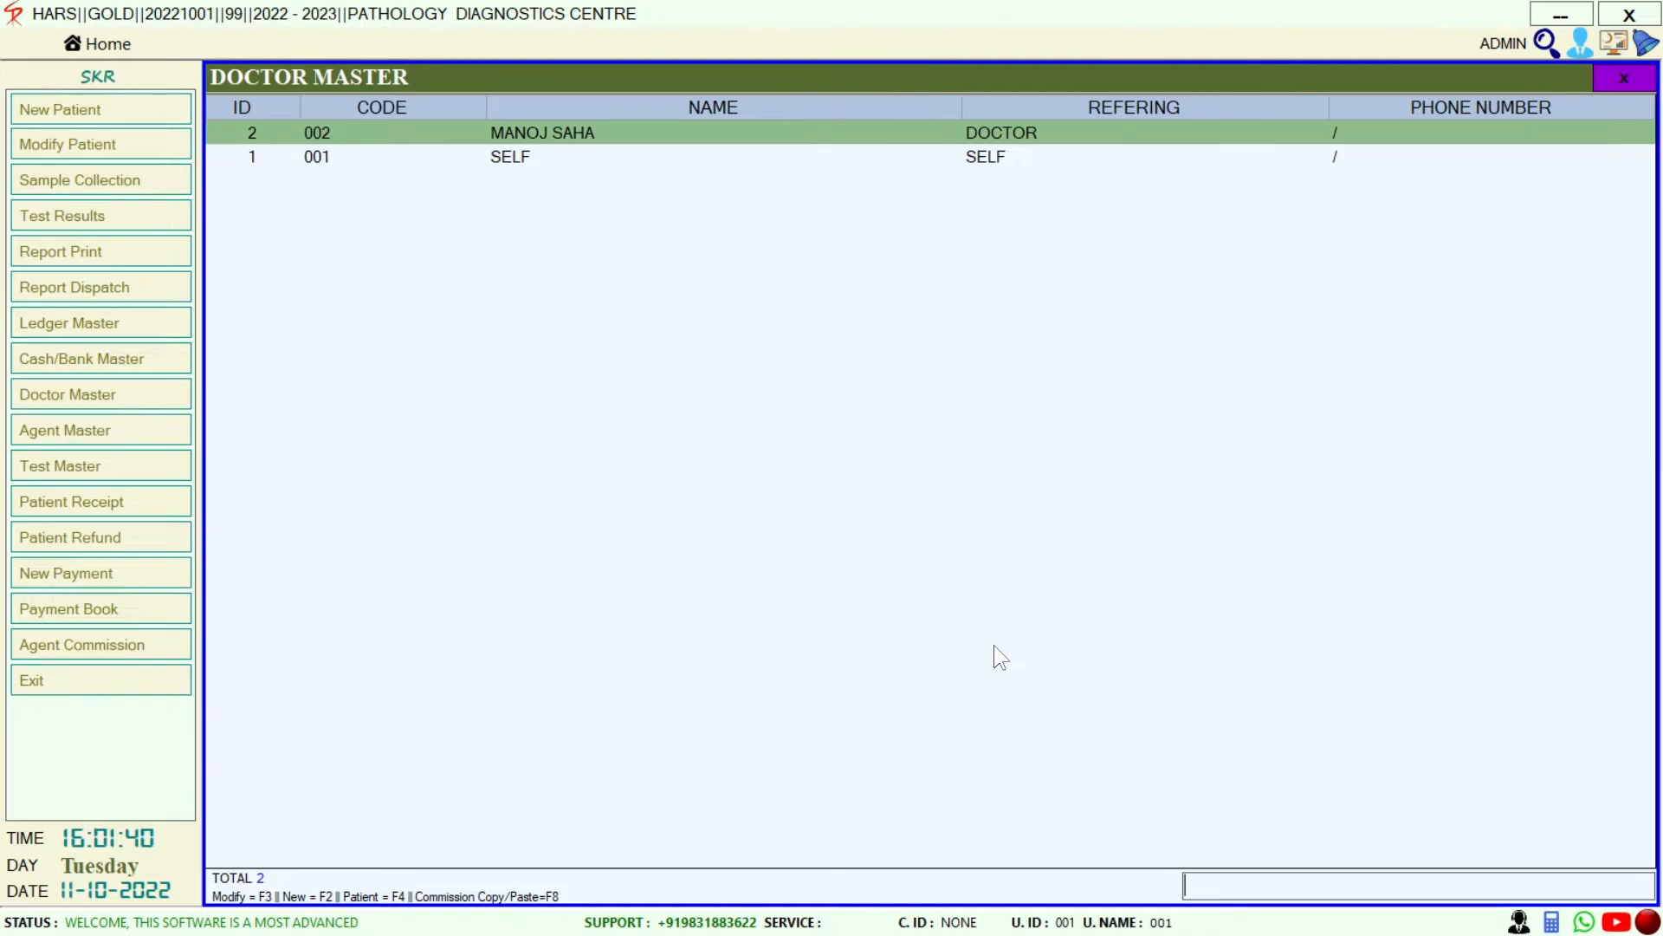
Reopen the new doctor's record, select the commission percentage, and update it
key(F3)
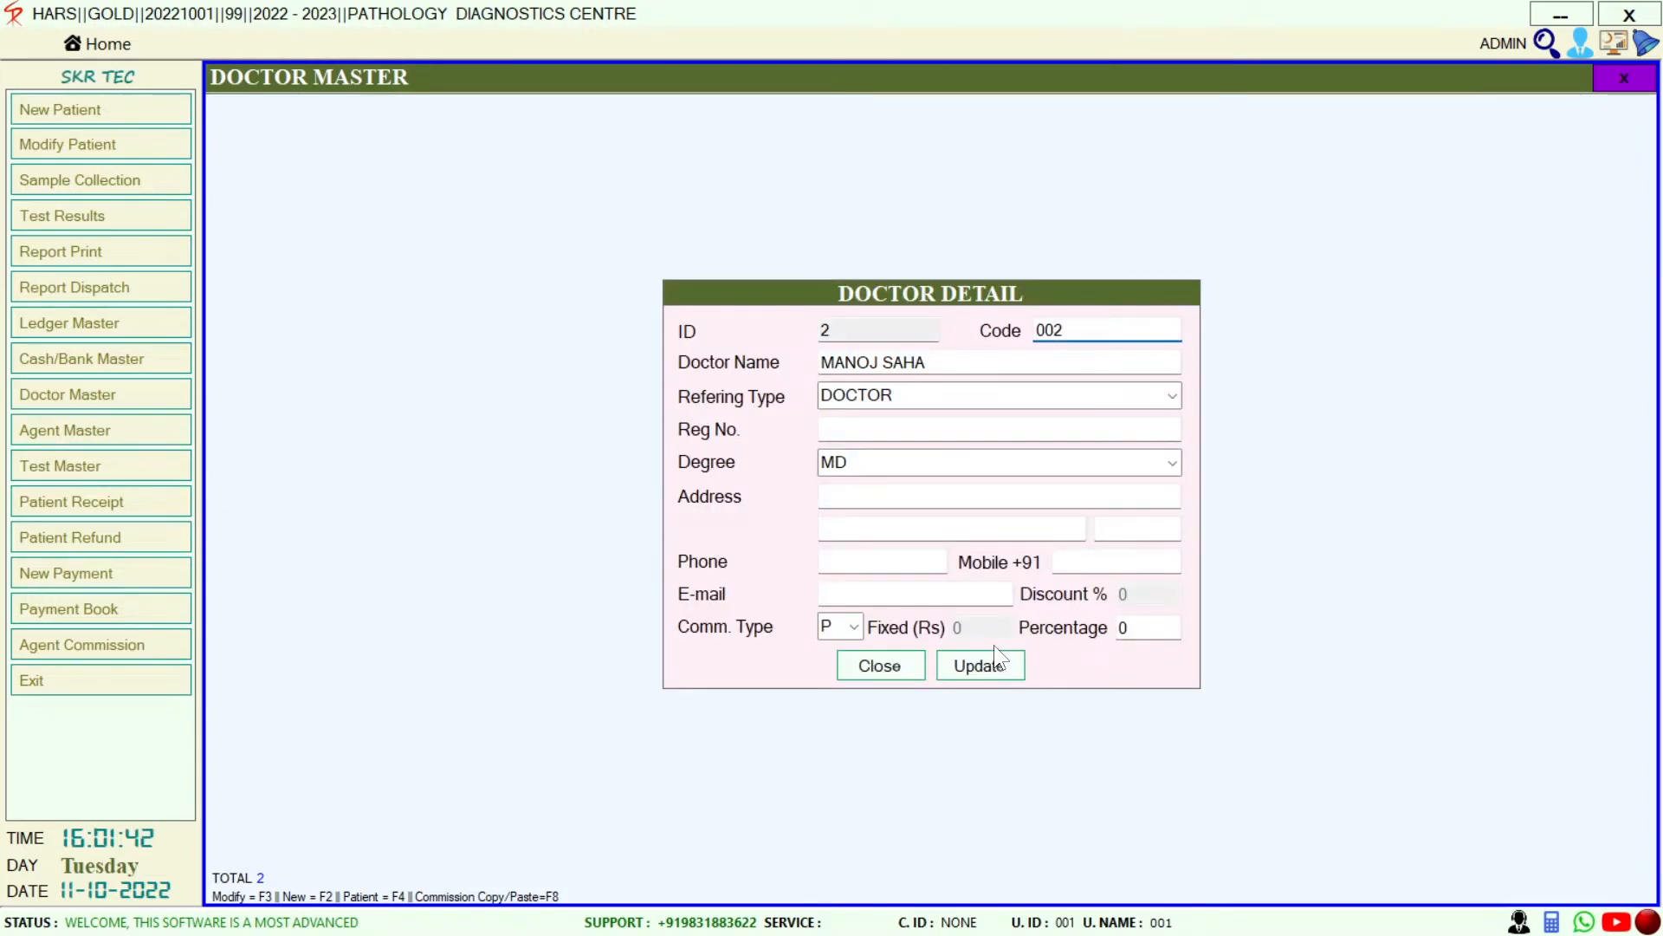
click(1131, 628)
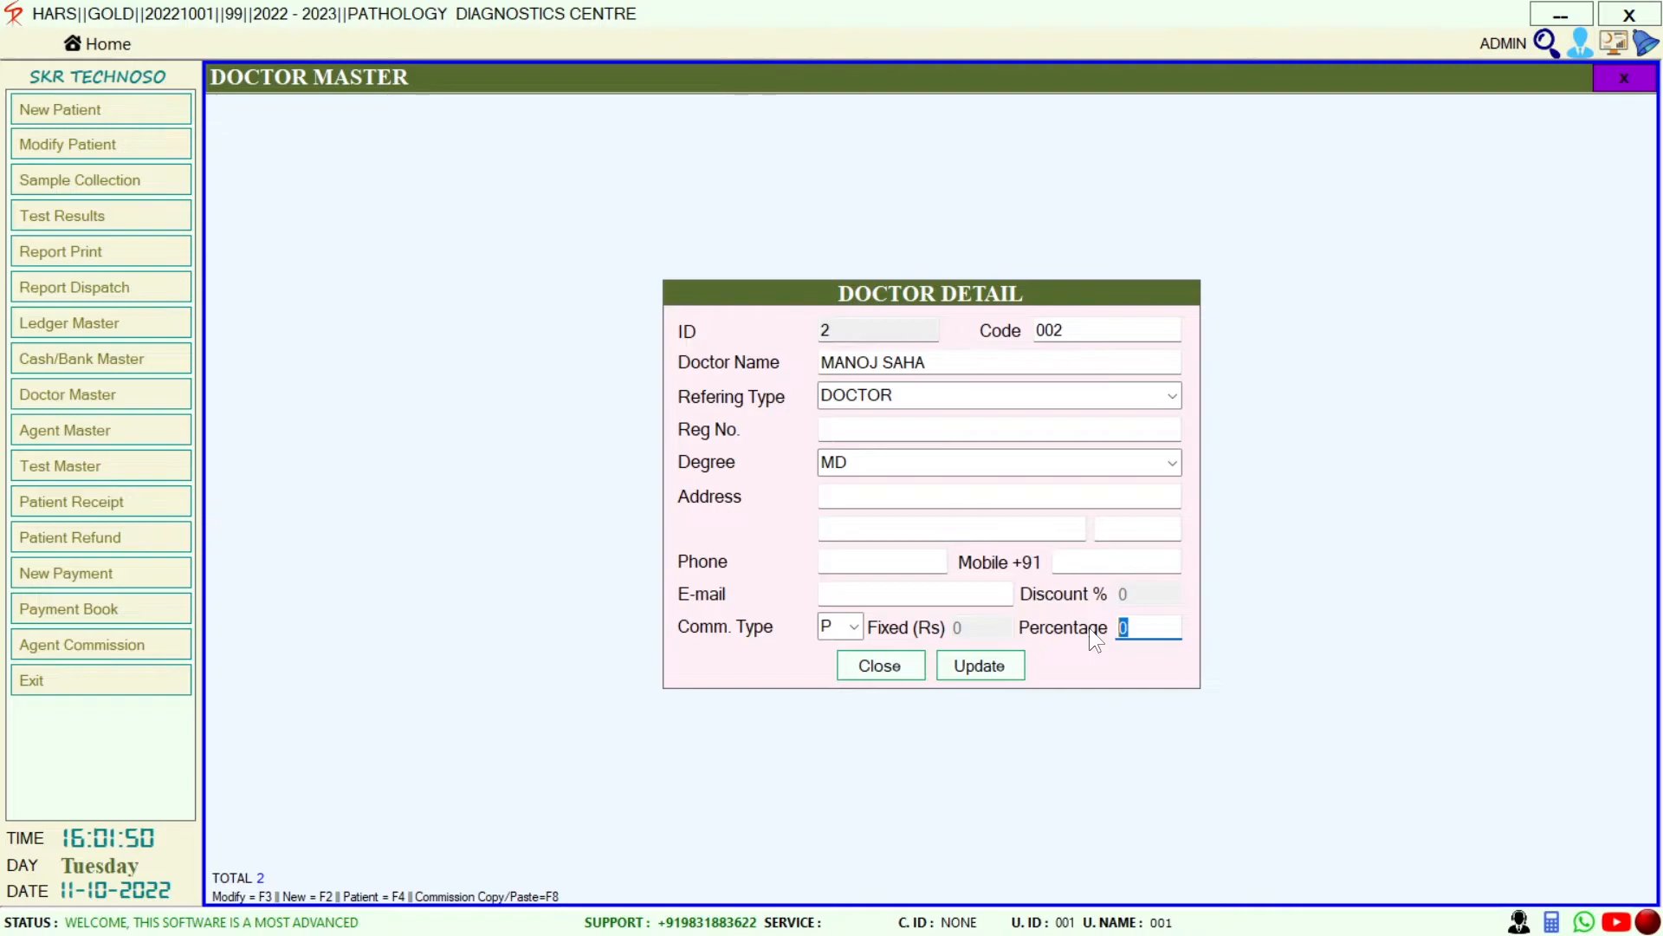
click(969, 662)
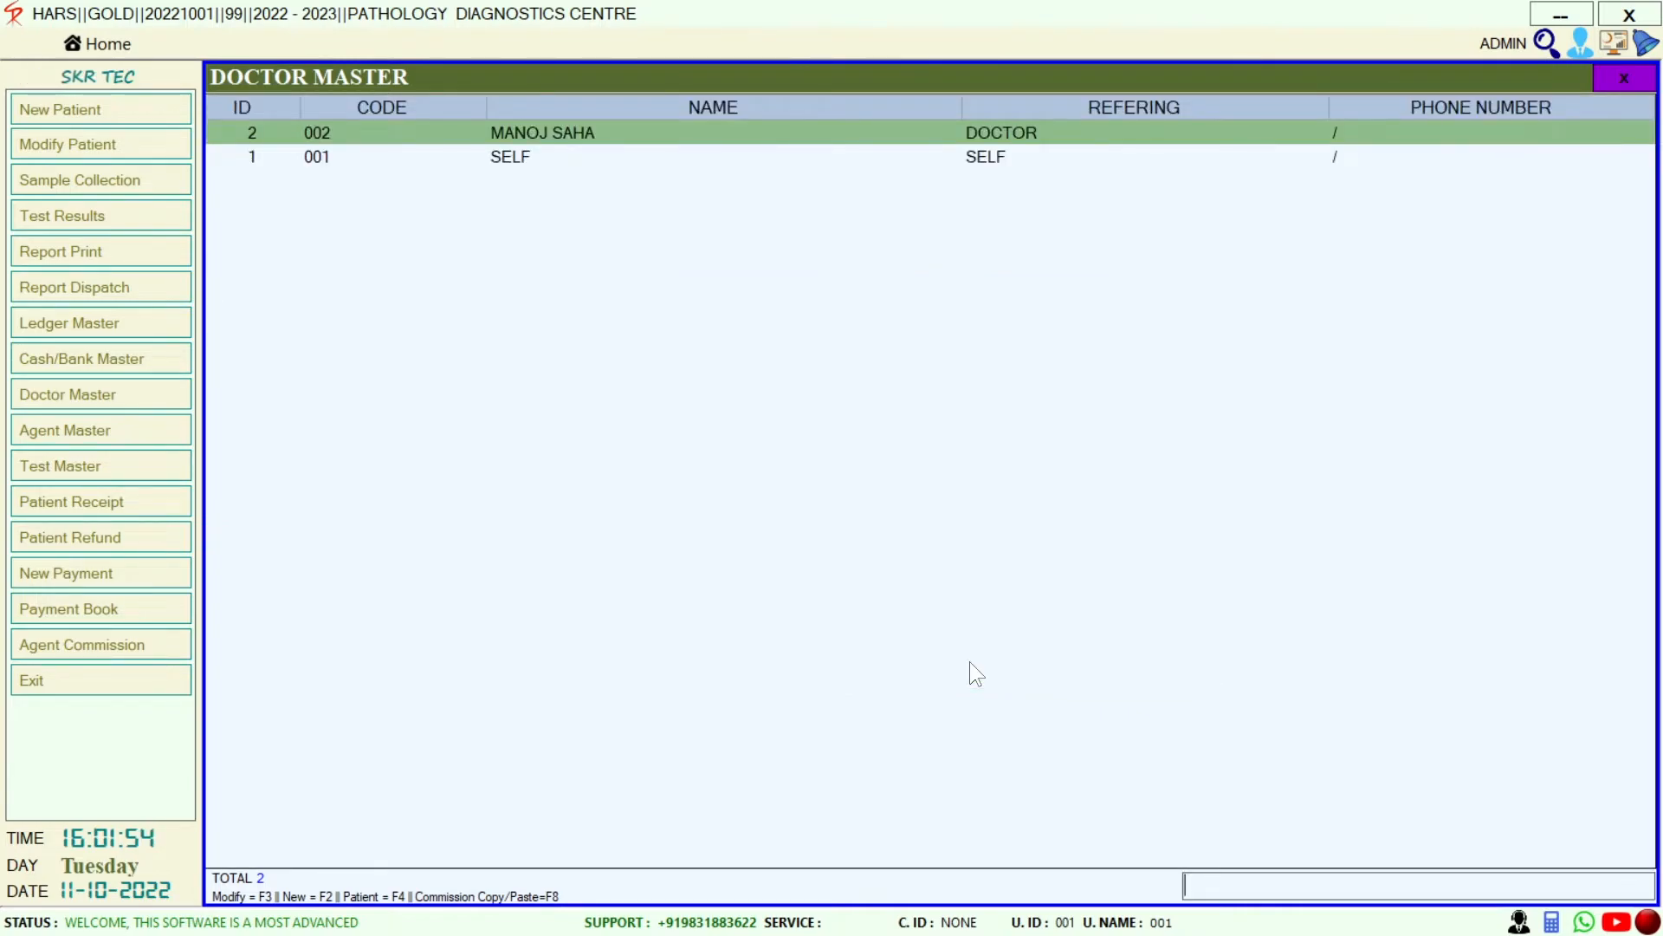
Give the new doctor a 50% commission on Complete Blood Count (CBC)
key(Return)
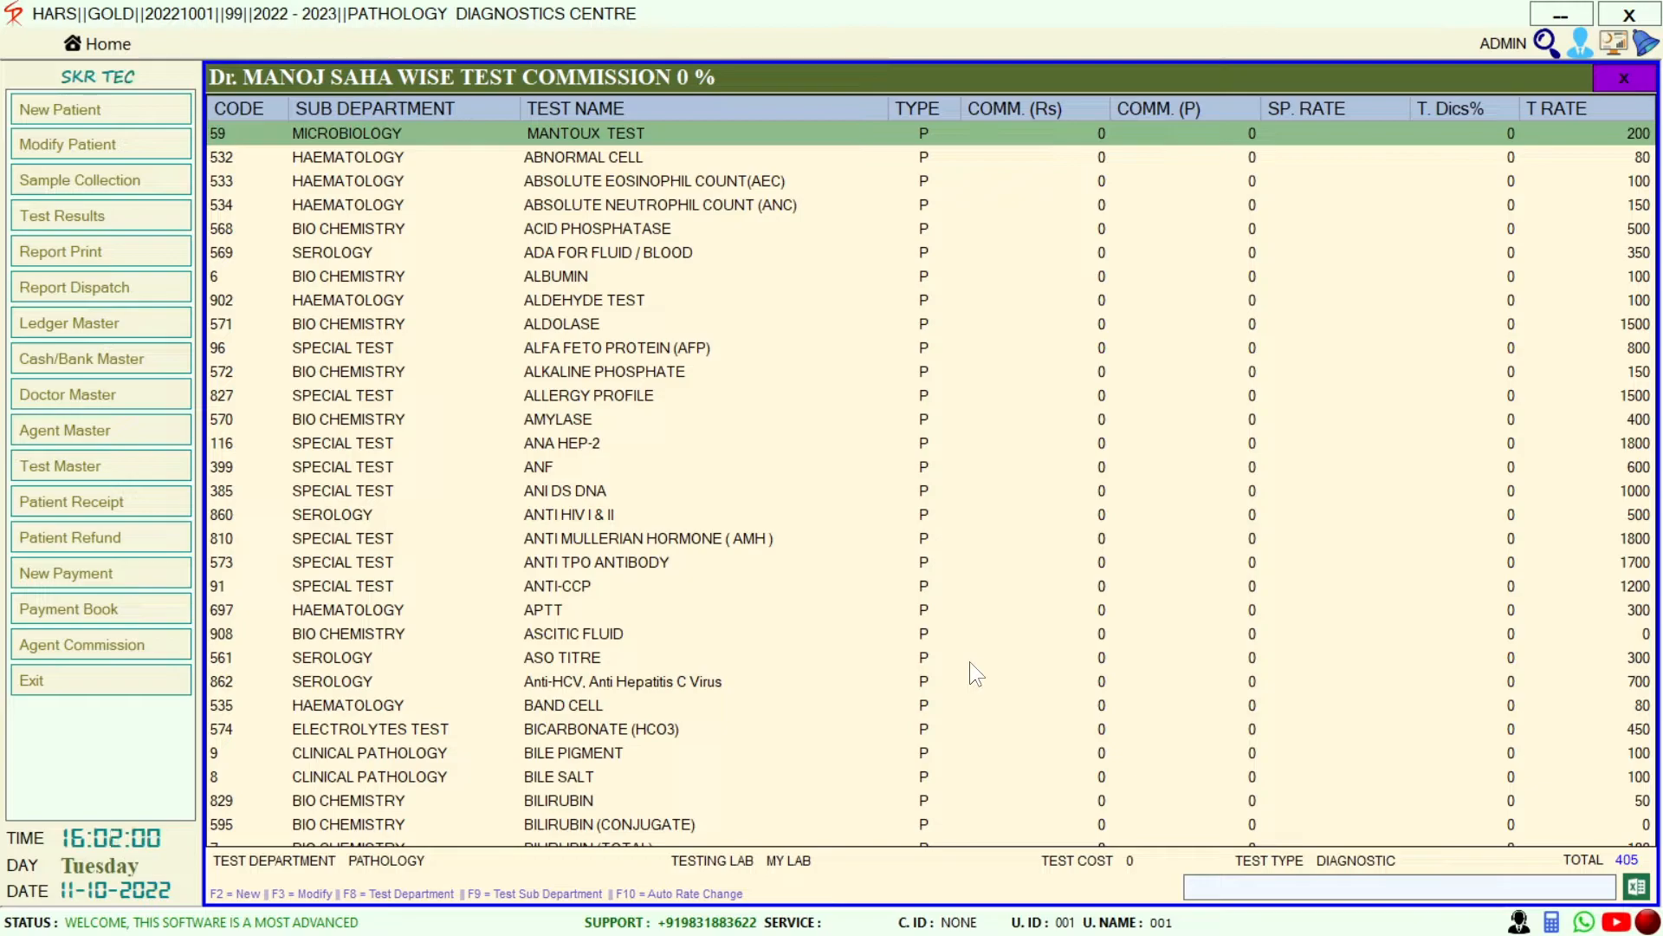
text(CB)
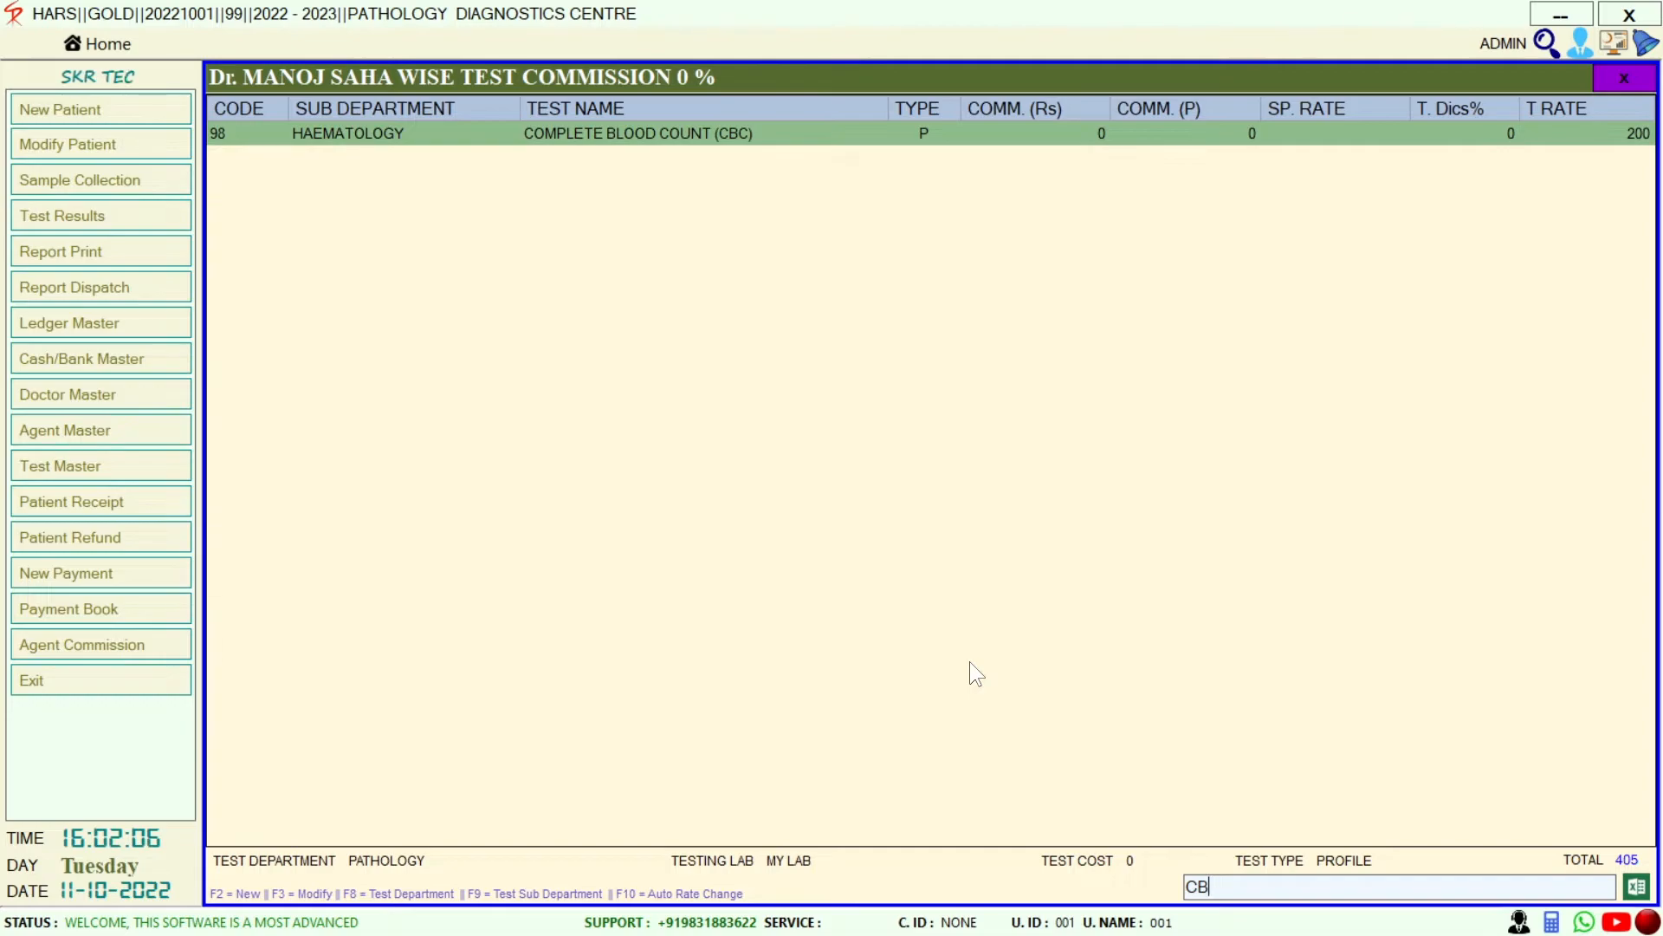
key(Return)
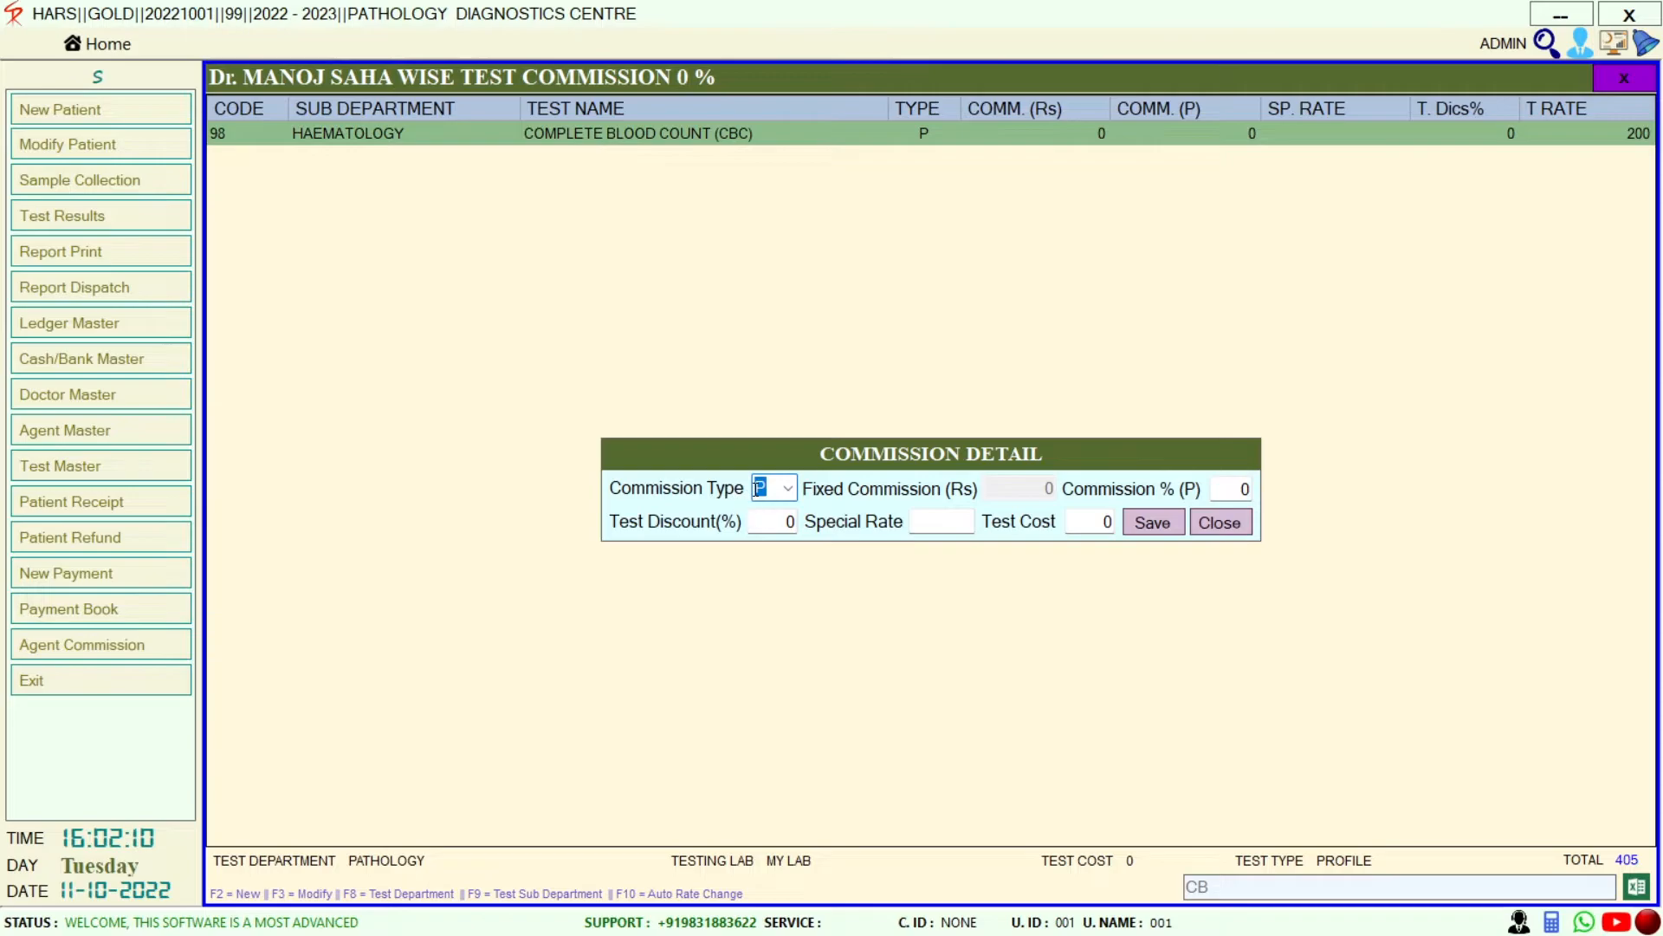
key(Return)
text(50)
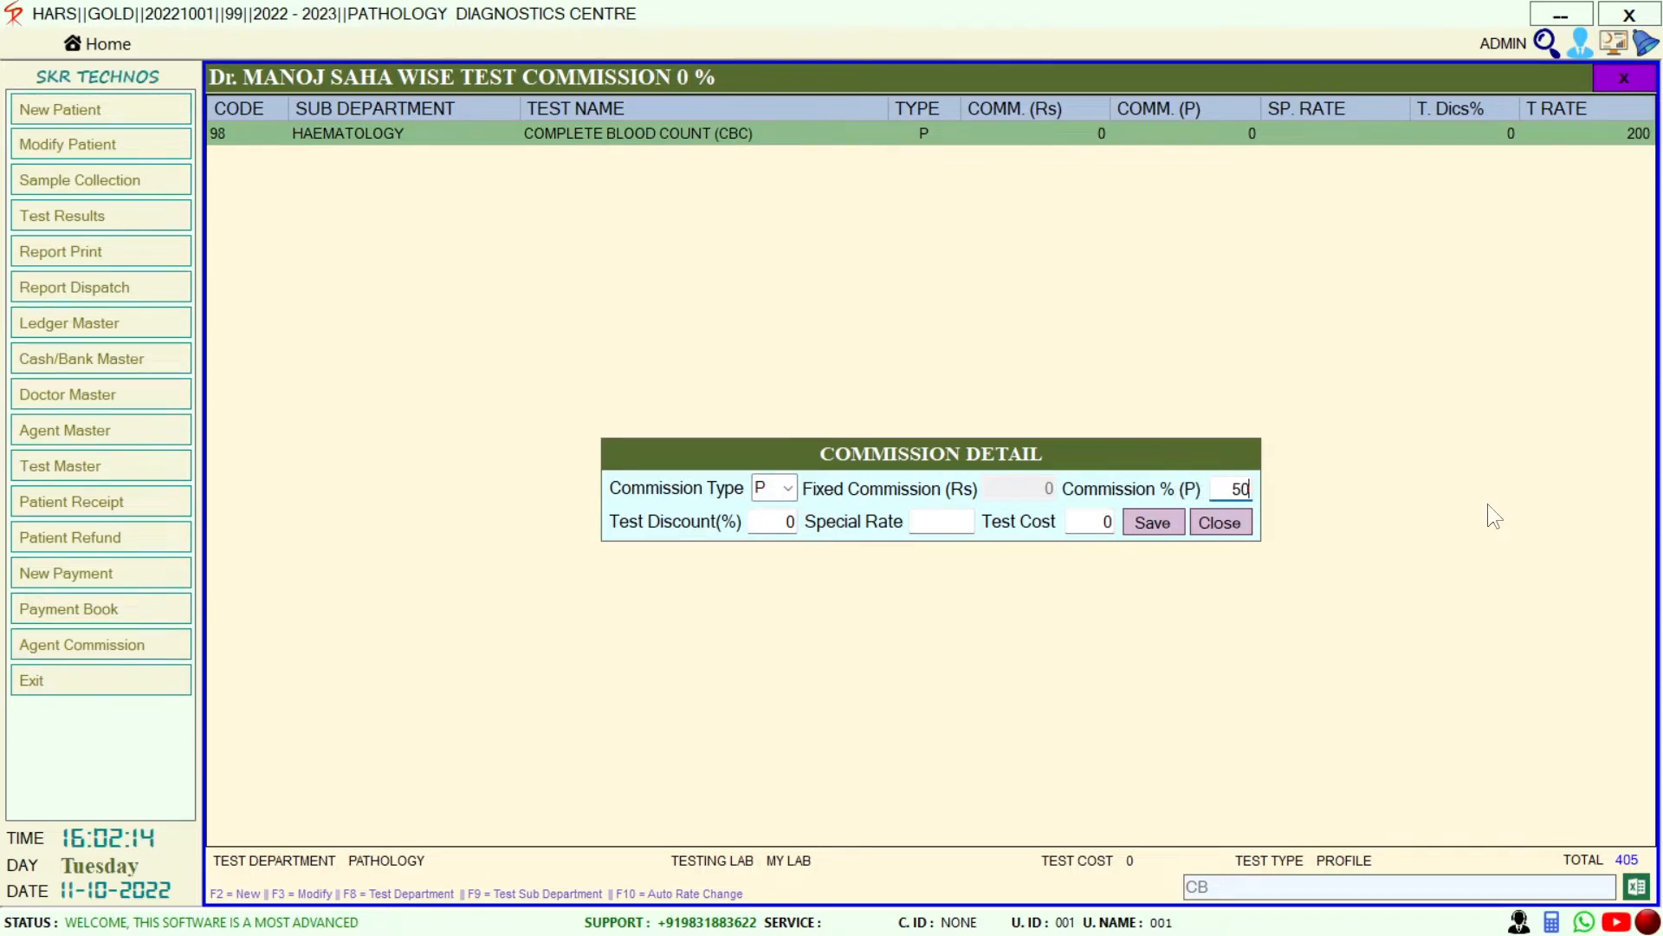
click(1153, 522)
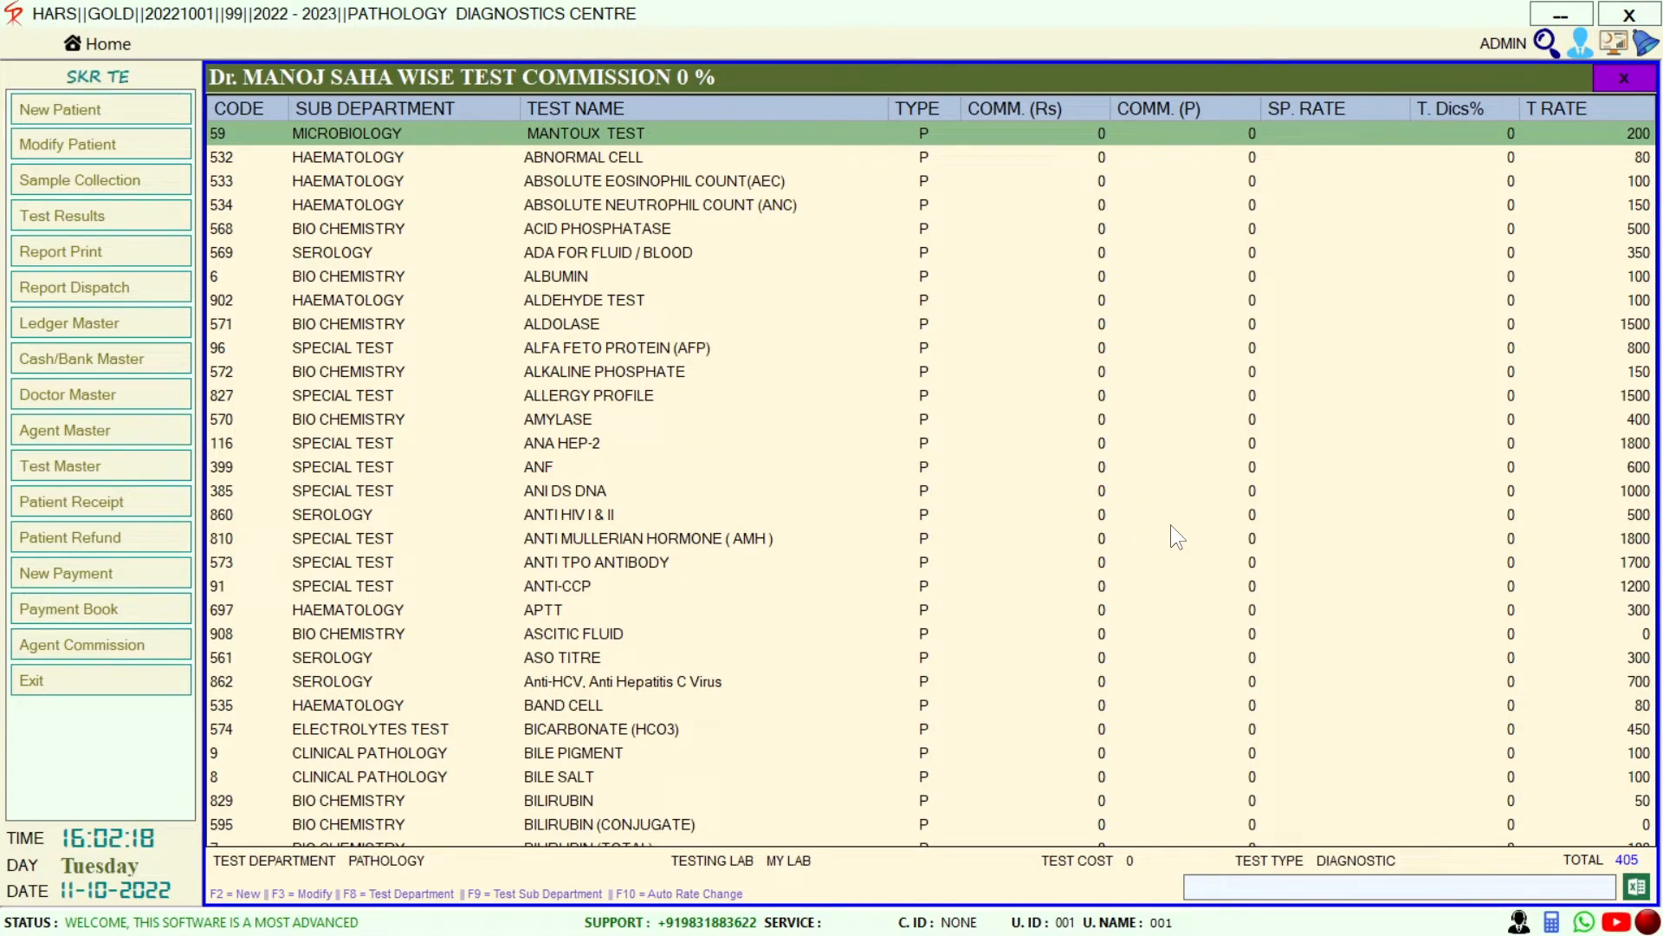
Set the doctor's Liver Function Test (LFT) commission to 20%
text(CBC)
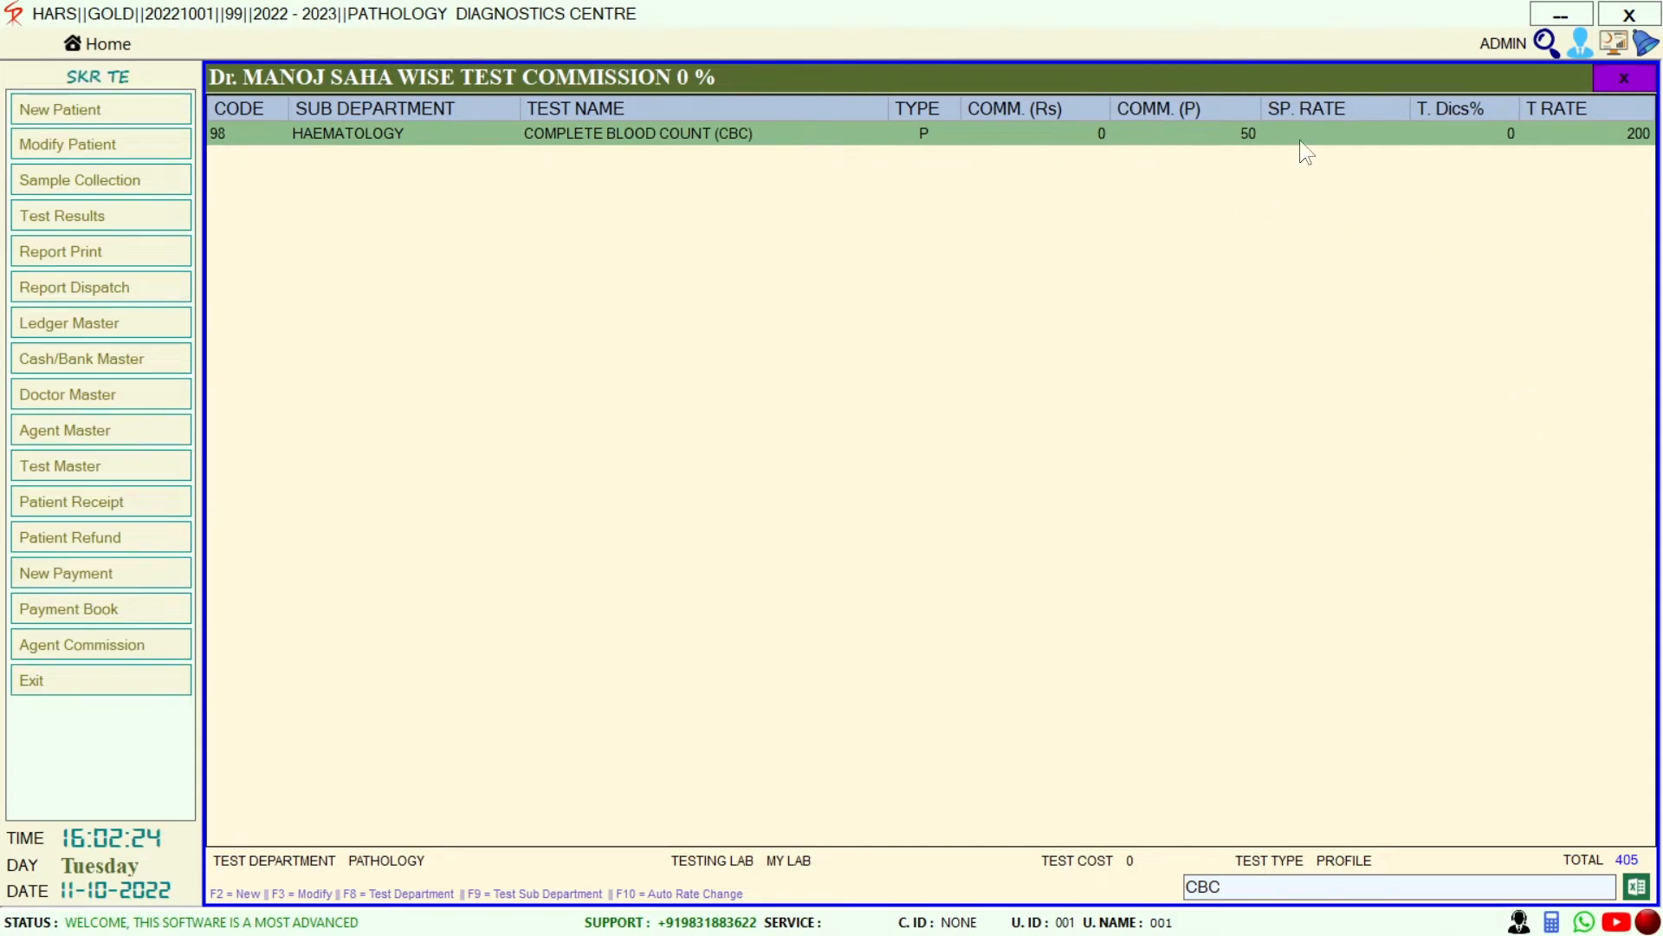
key(BackSpace)
key(BackSpace)
key(BackSpace)
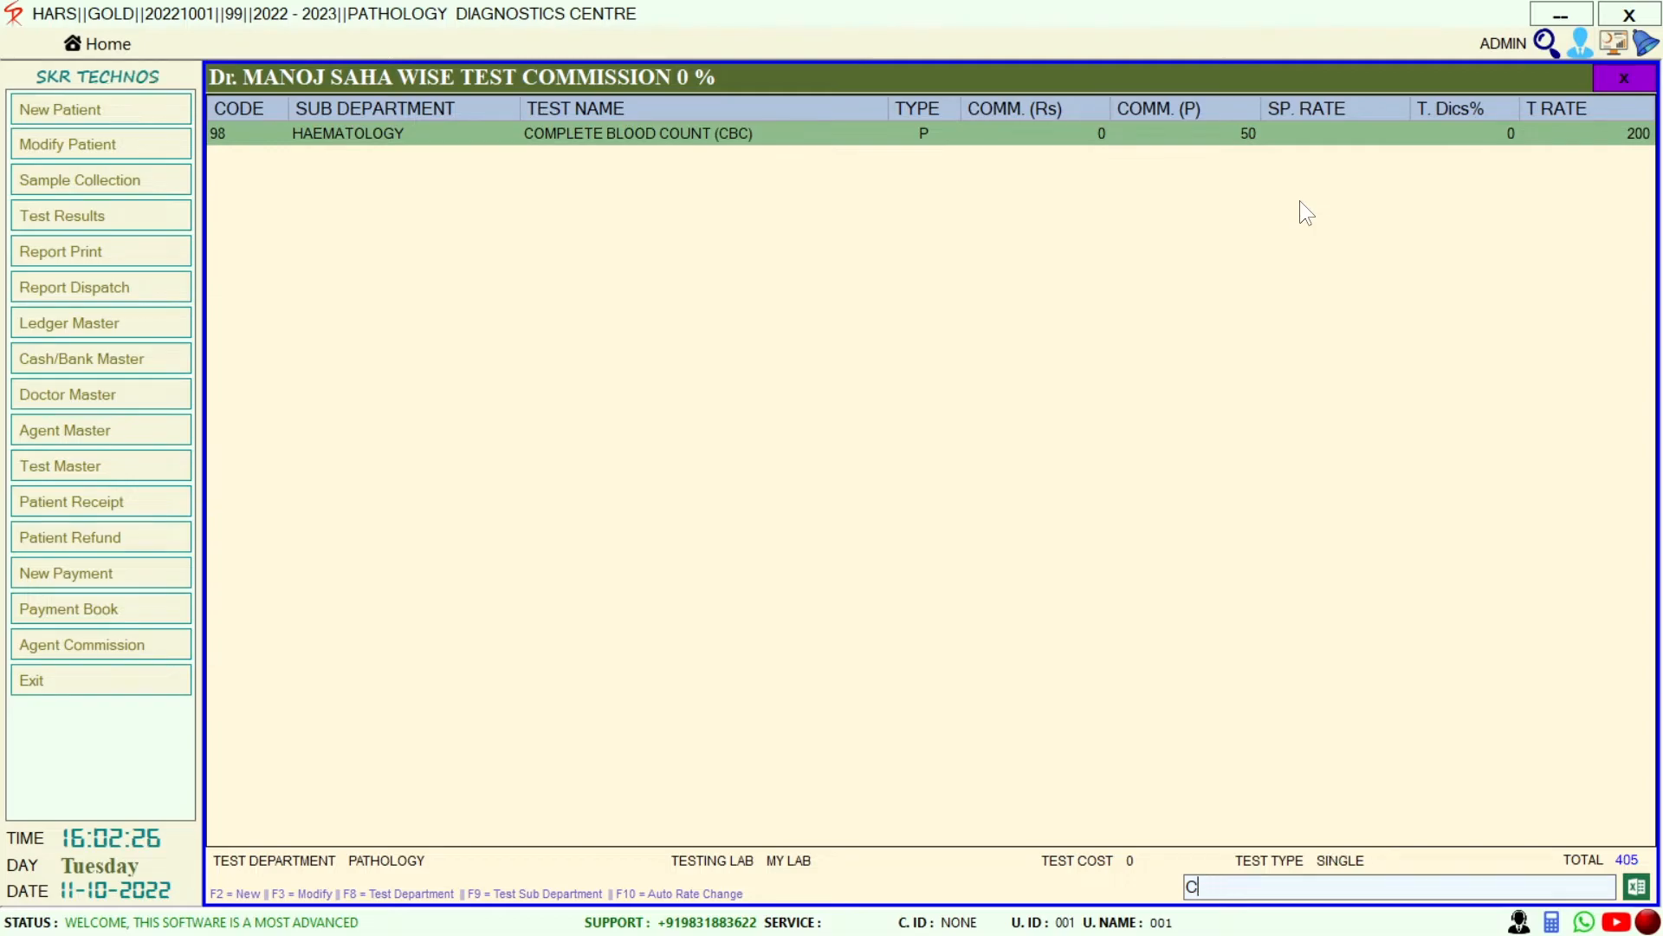
text(LFT)
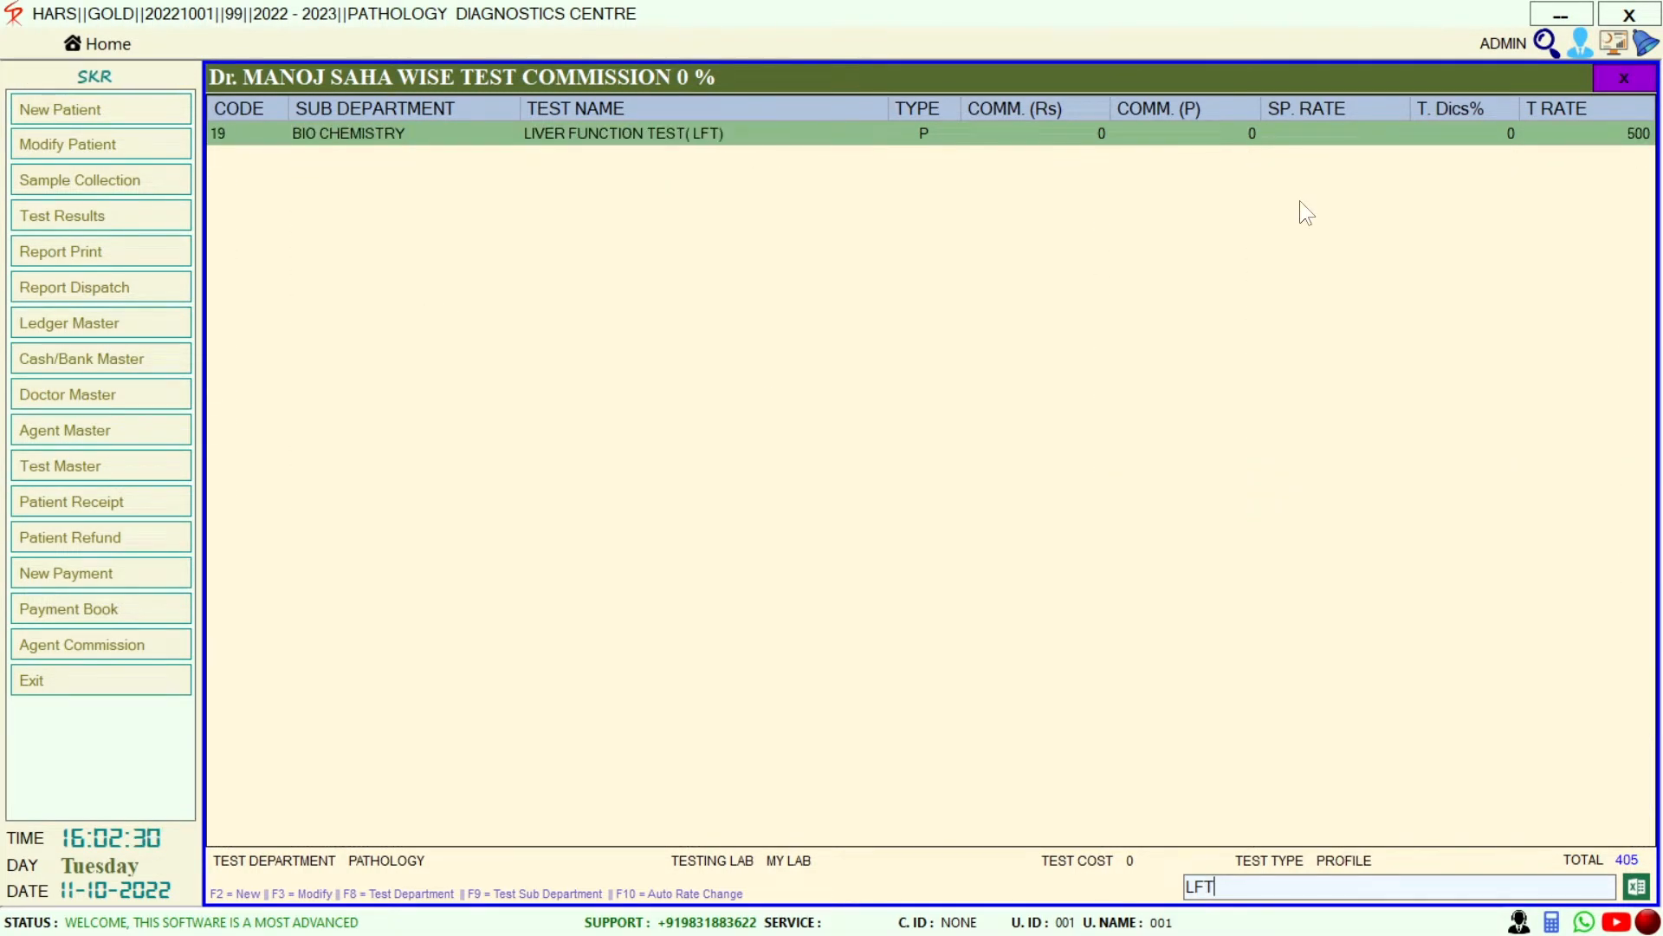
key(Return)
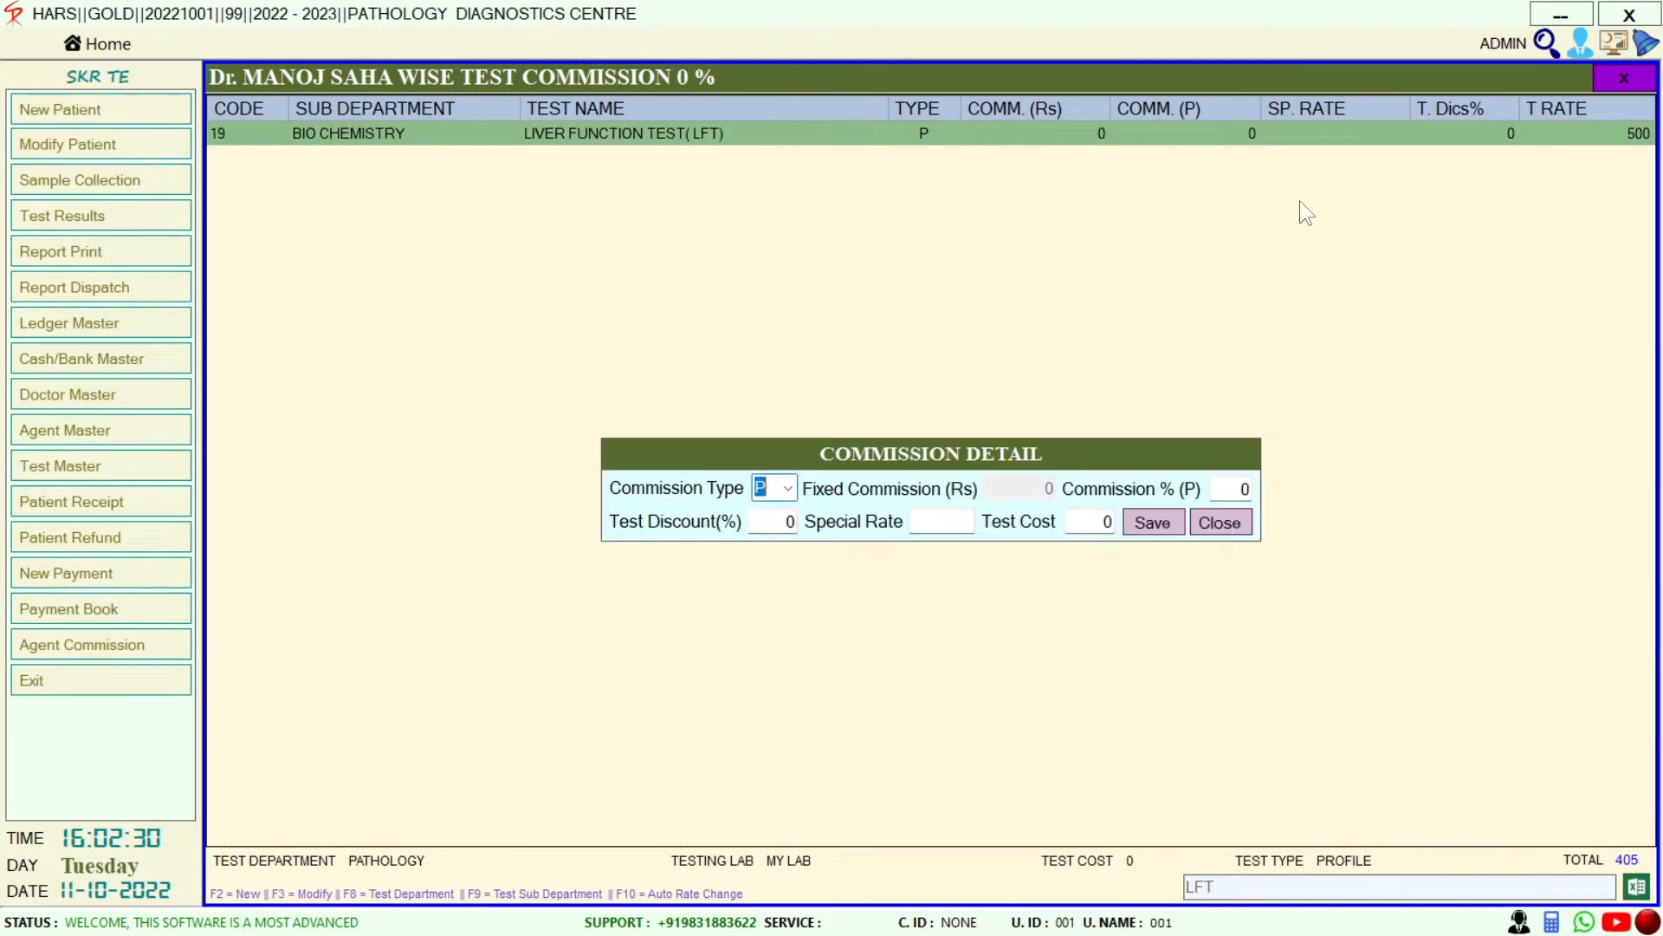
key(Return)
text(20)
click(1138, 520)
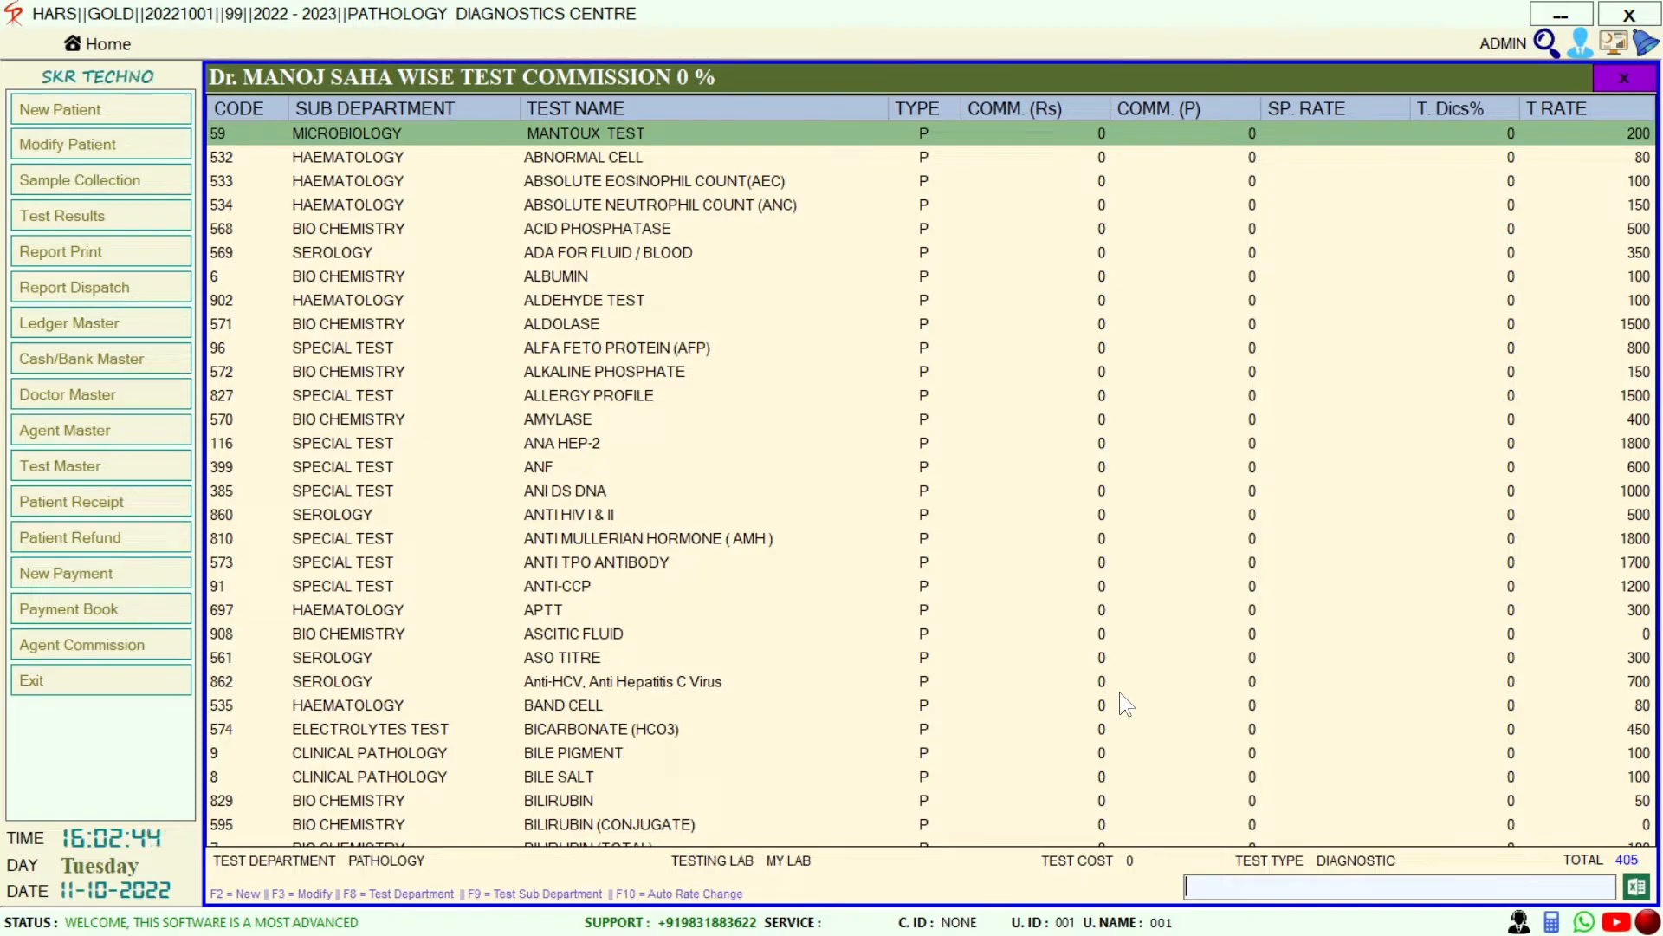
Close the doctor commission and Doctor Master windows and open Agent Master
key(Escape)
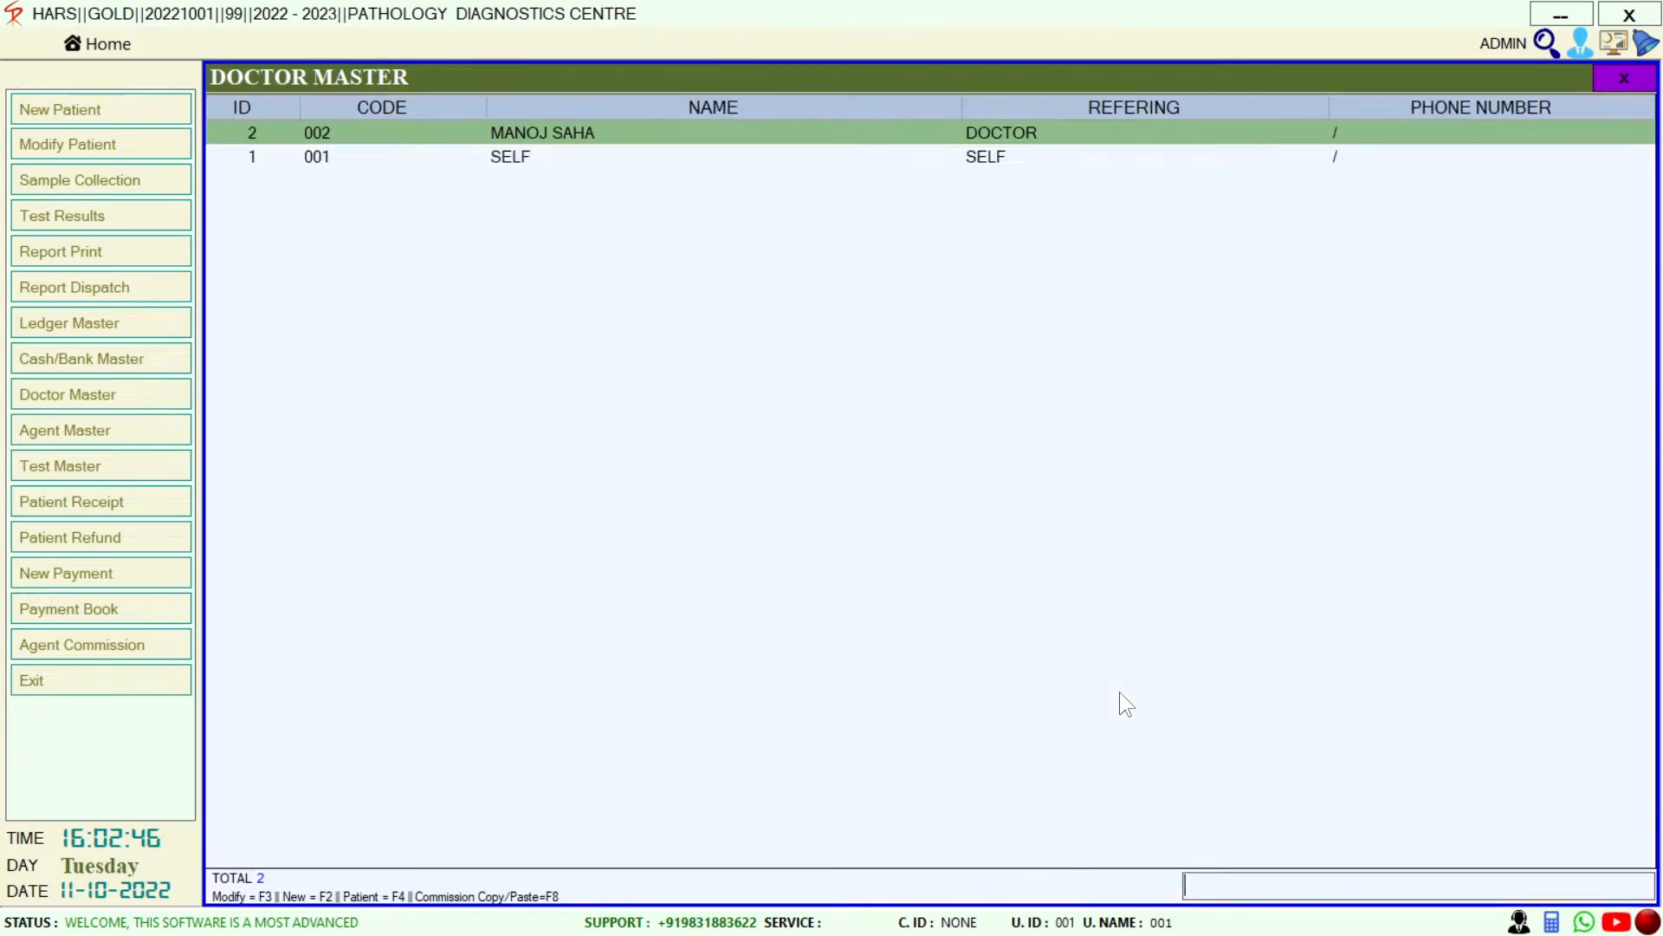
key(Escape)
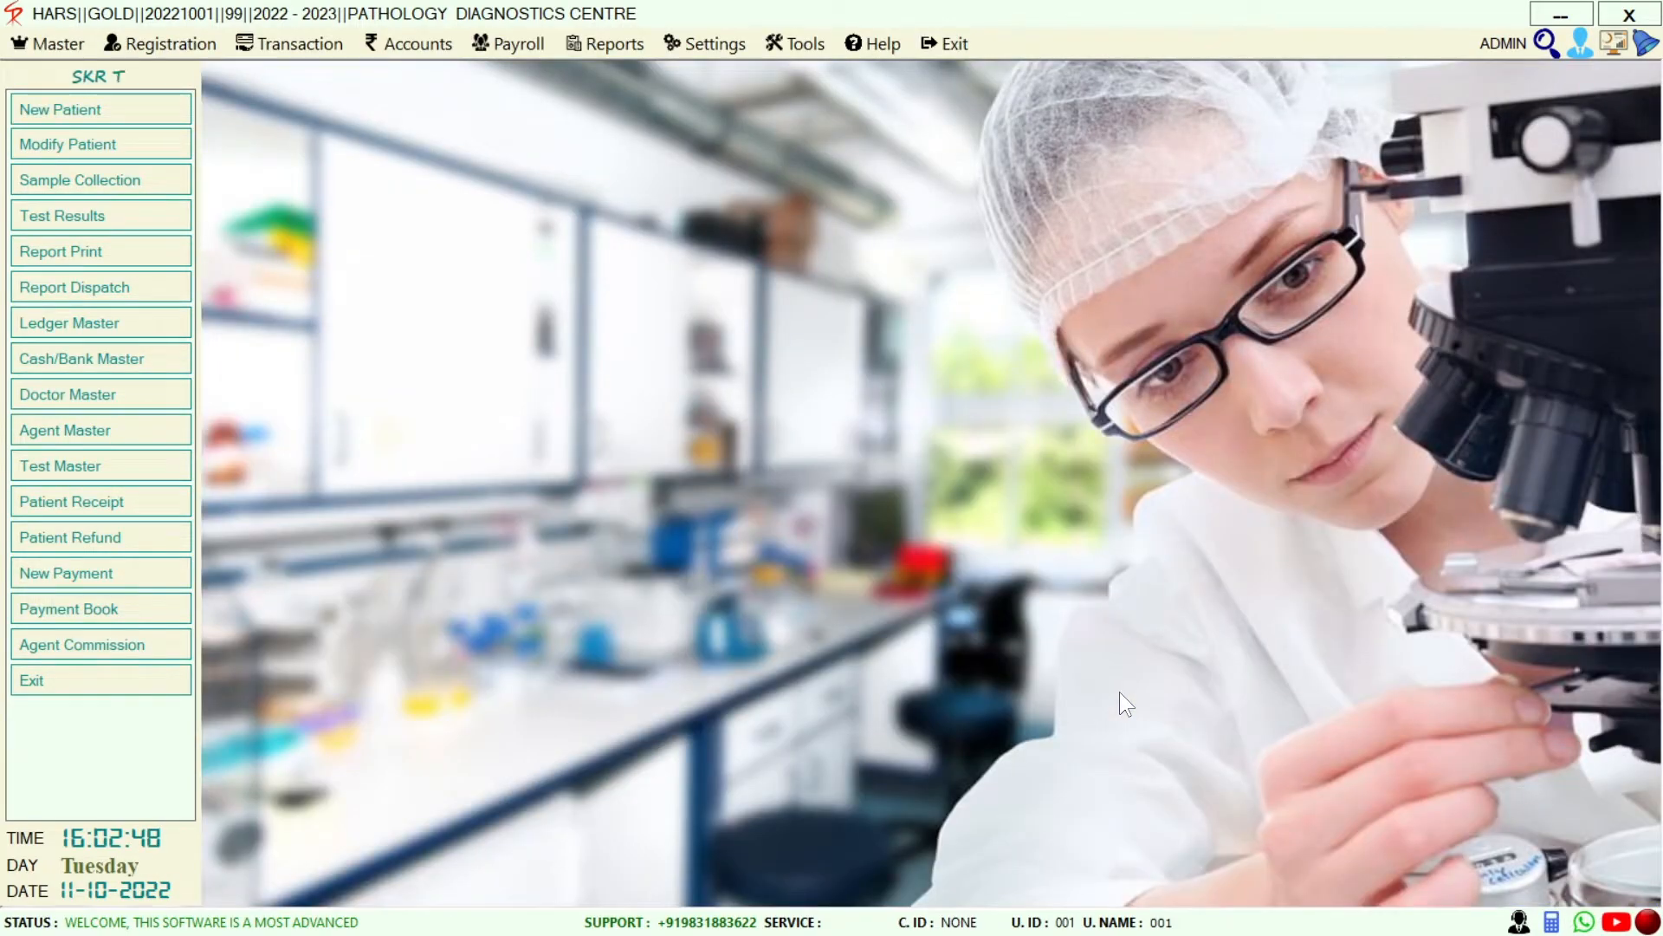
click(63, 433)
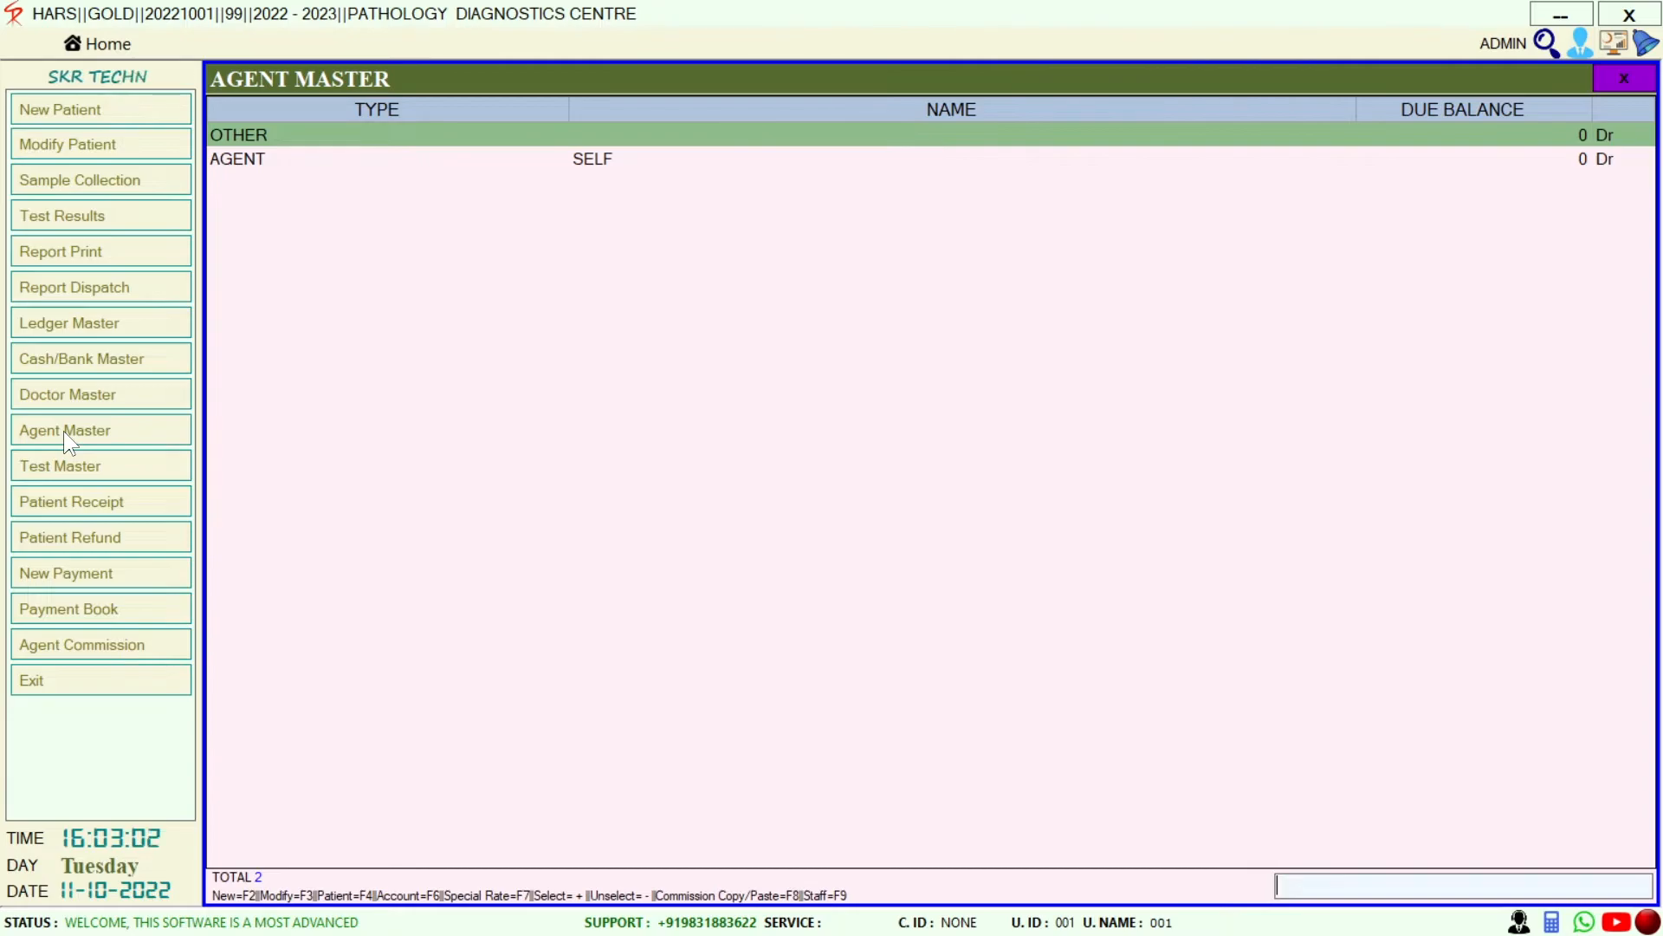
Add agent code 3 with the agent's name and percentage commission type, and save it
key(F2)
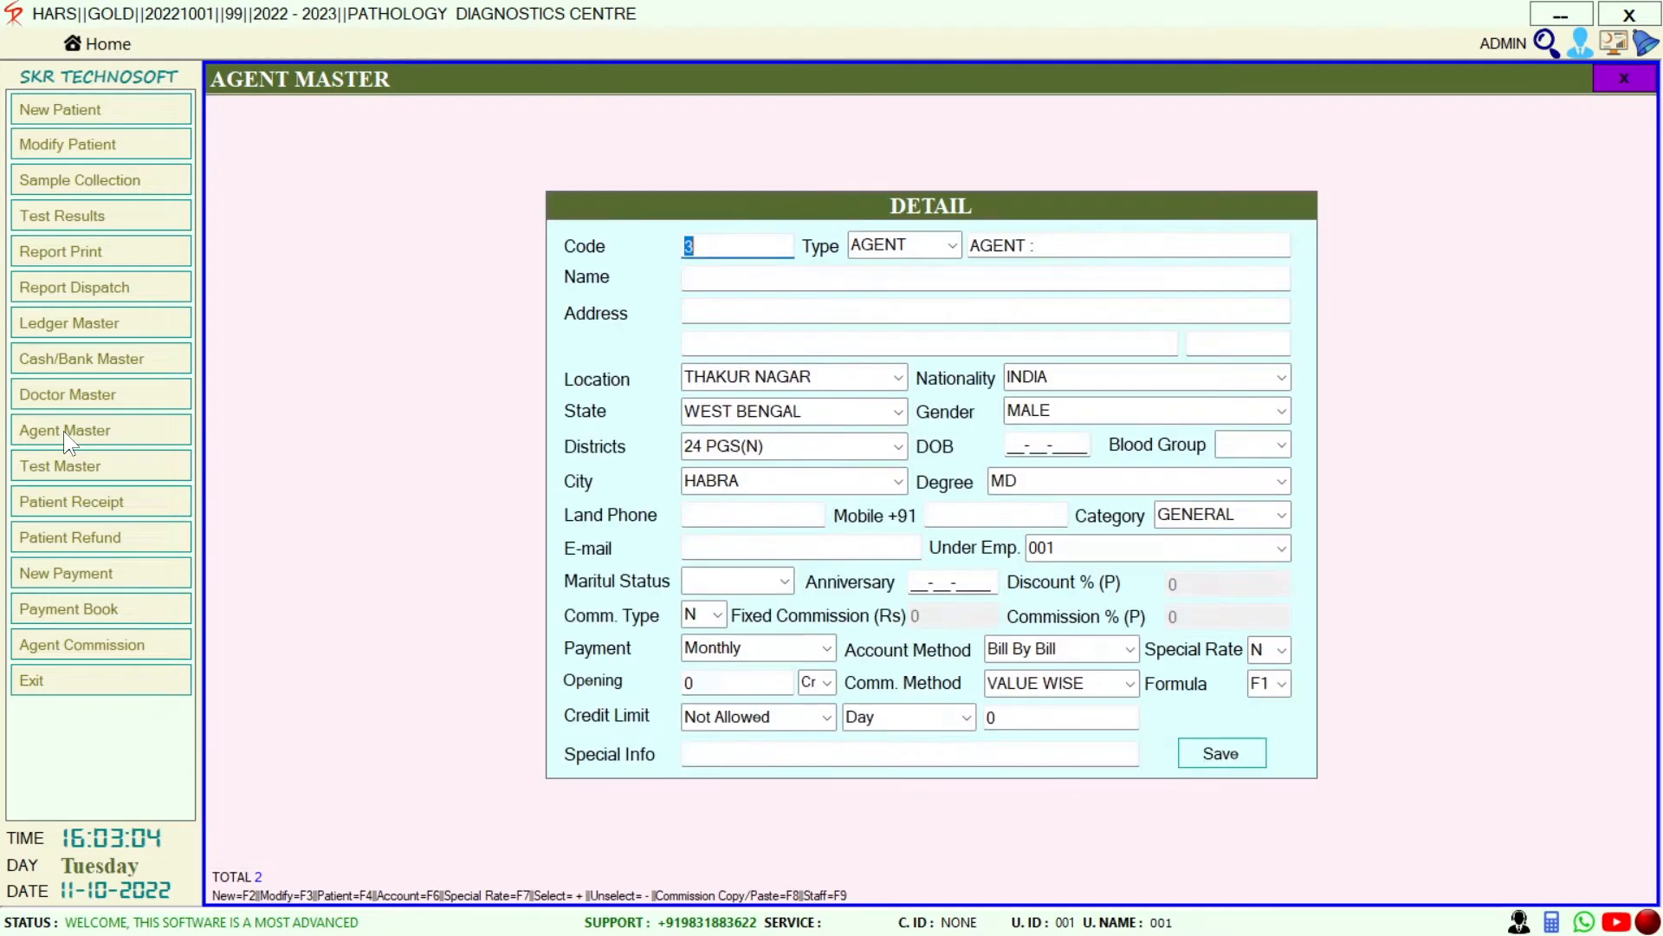
click(702, 278)
text(M)
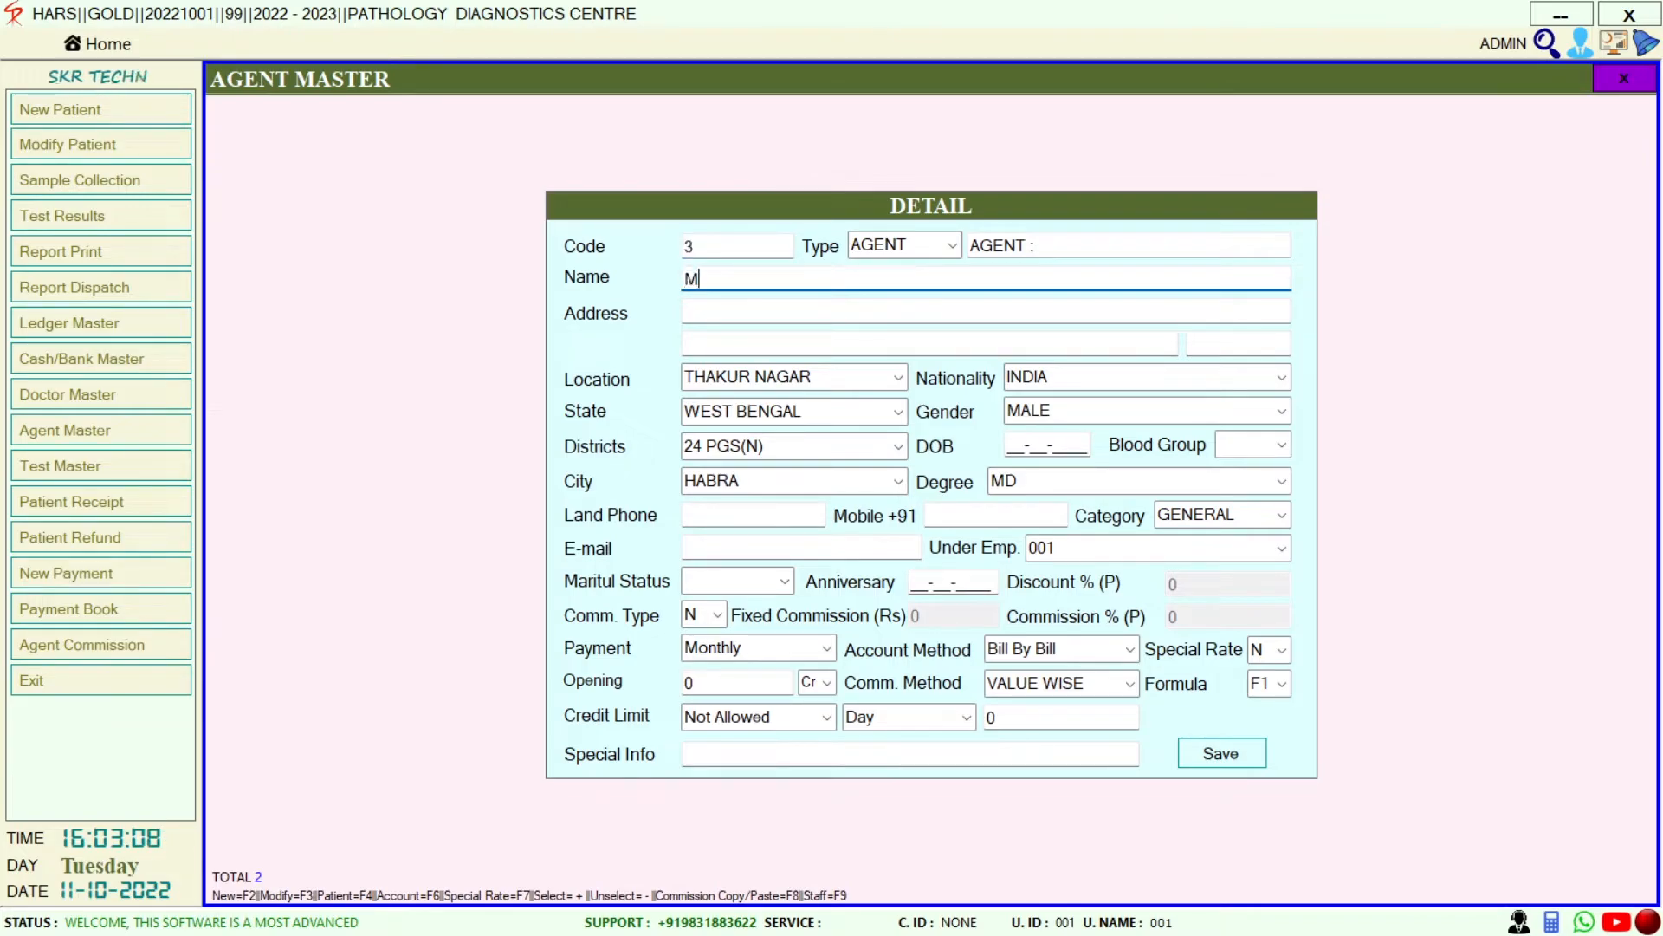
text(ANOJ)
click(719, 613)
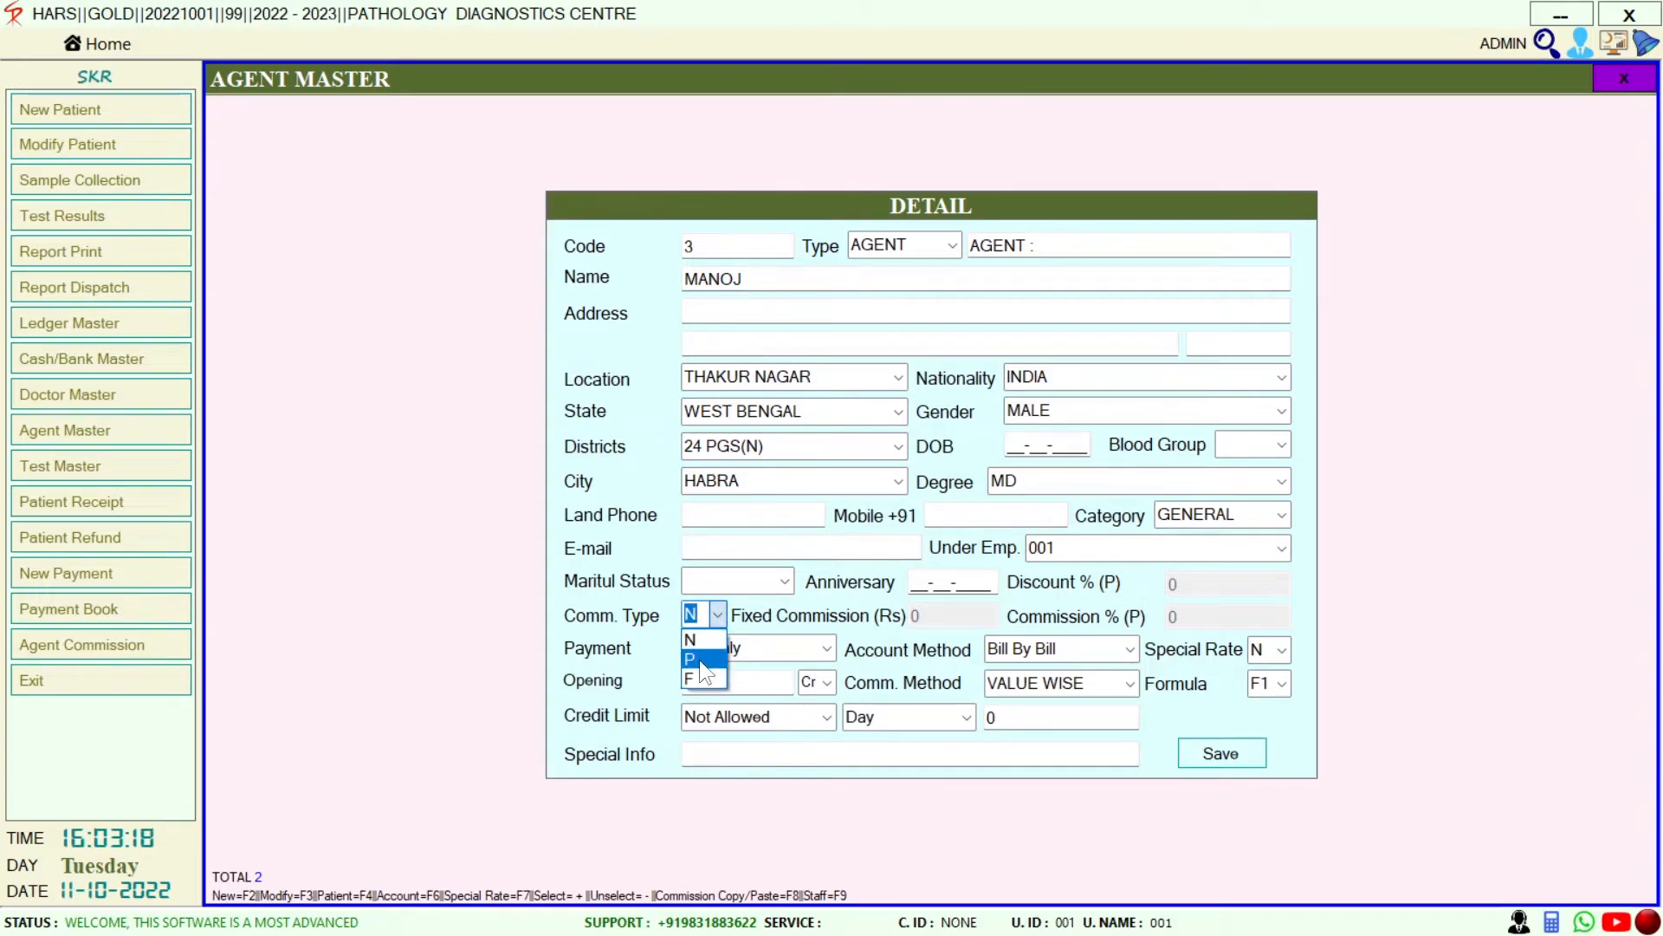
click(696, 660)
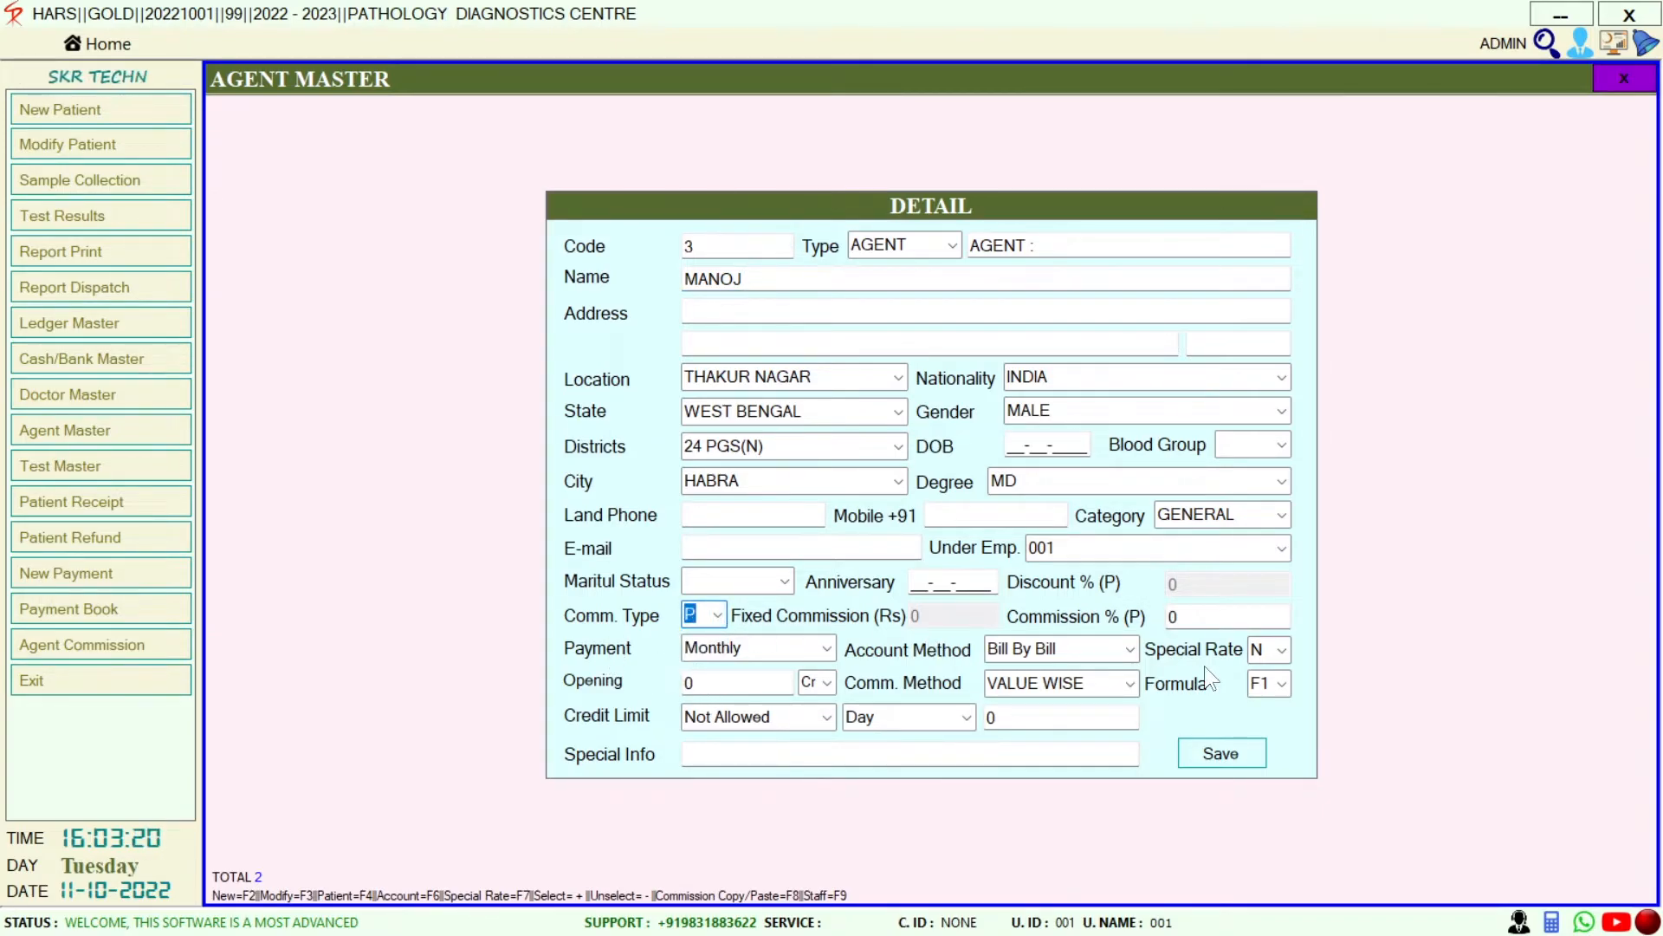
click(1203, 615)
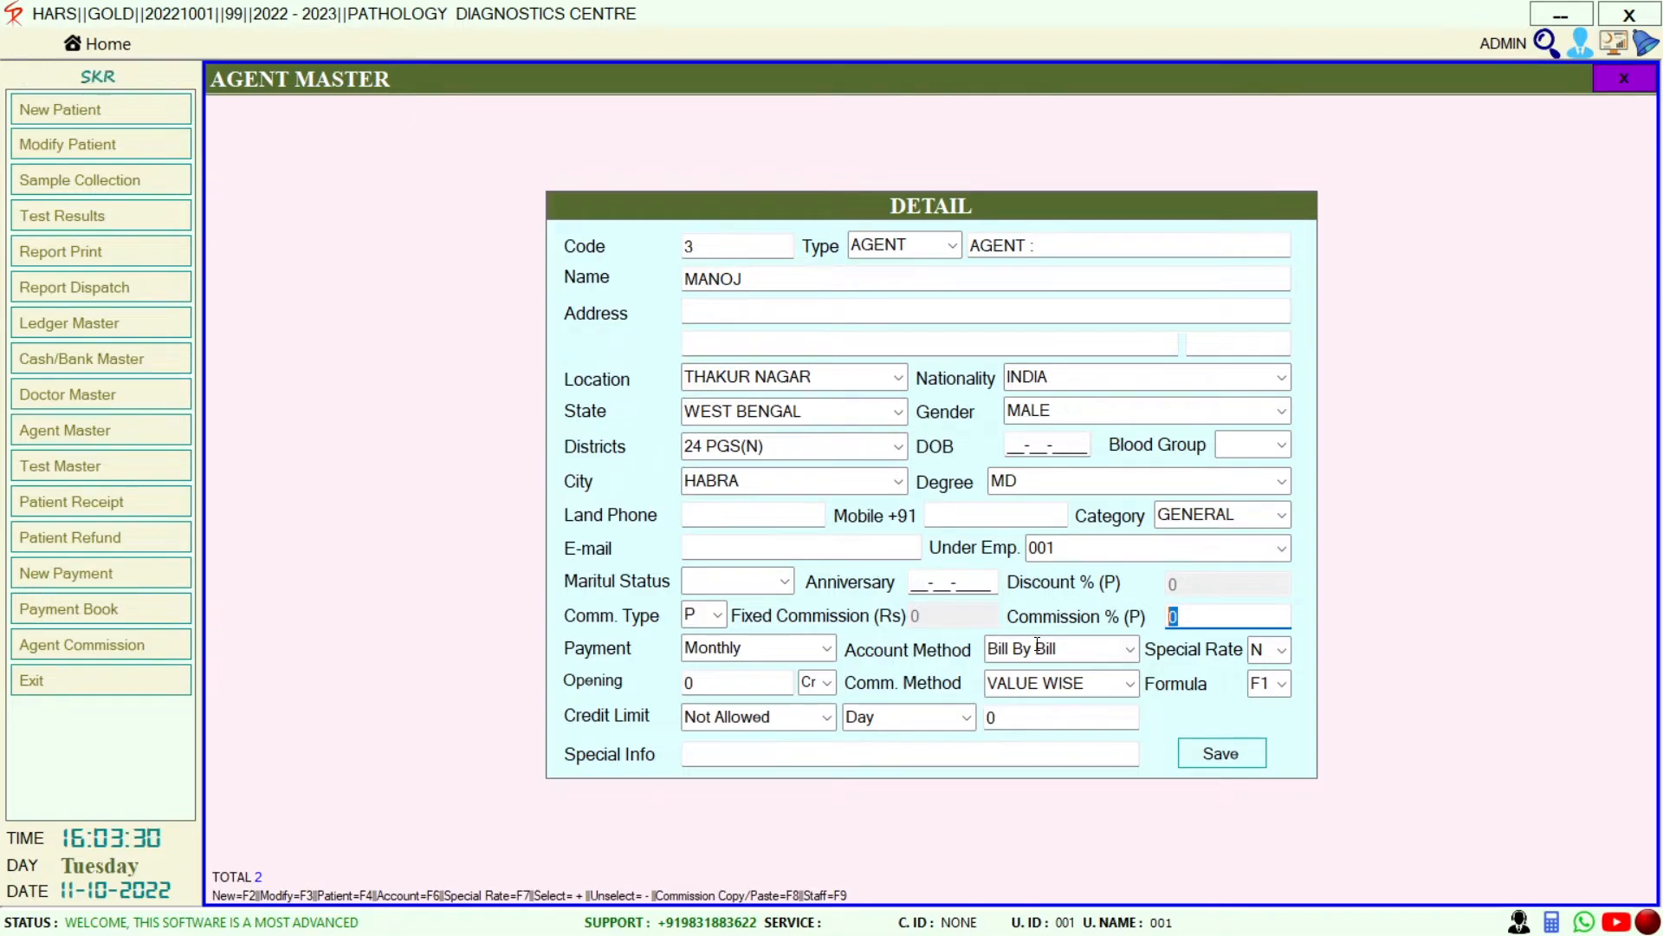
click(1220, 757)
key(Down)
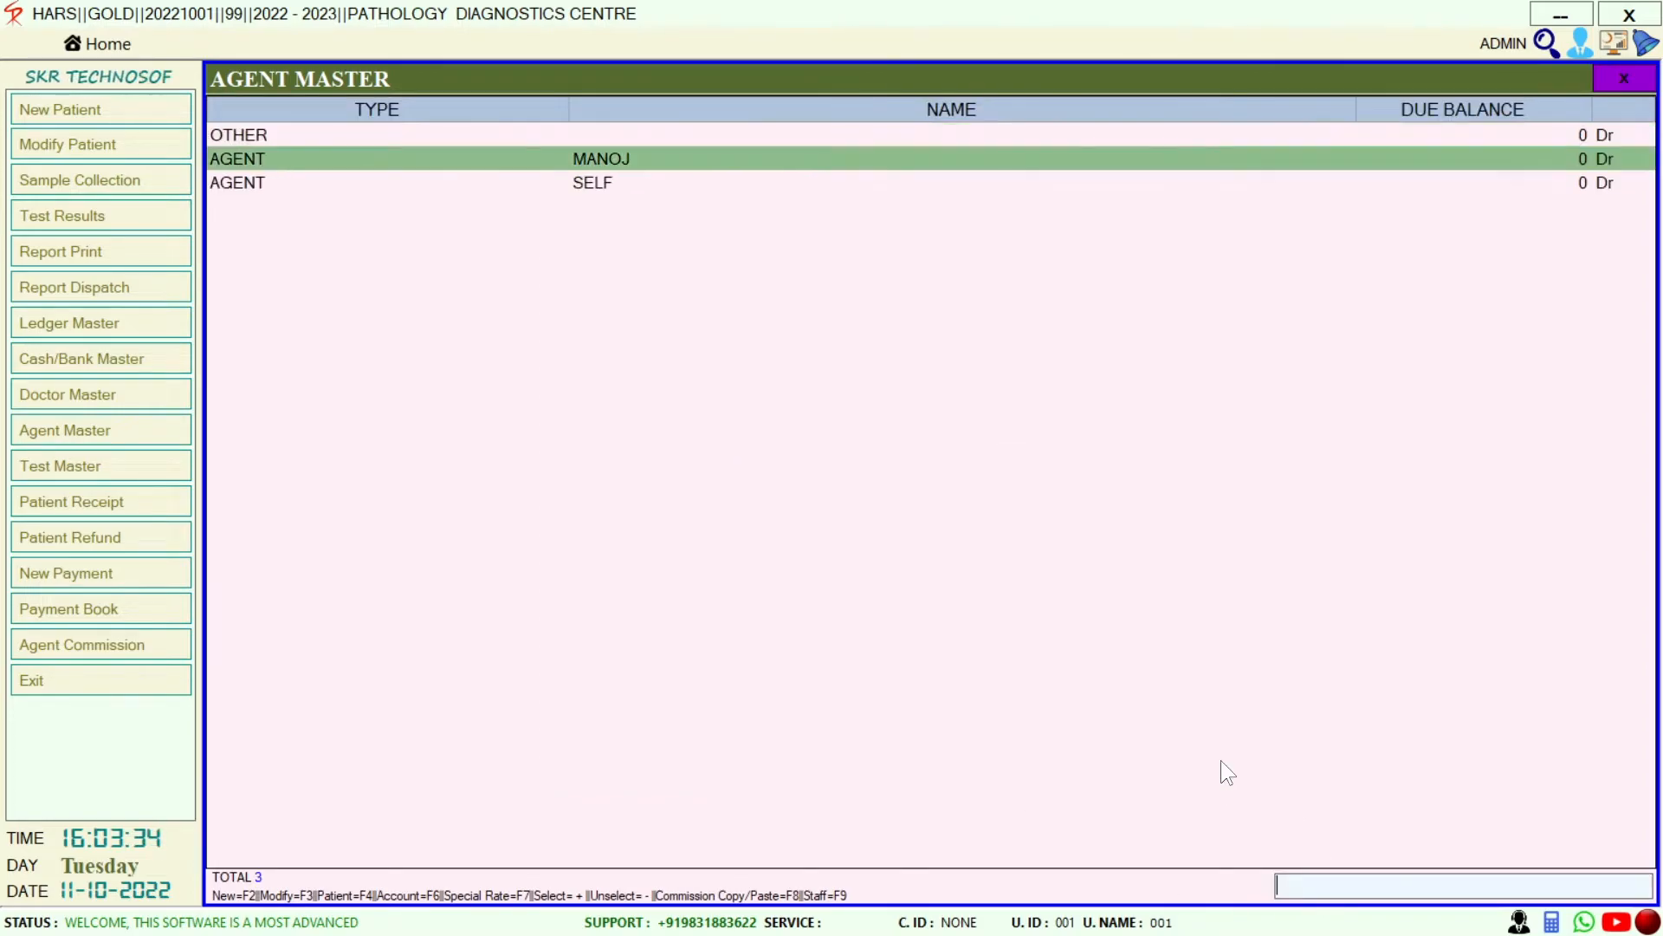
Give the new agent a 20% commission on Complete Blood Count (CBC)
key(Return)
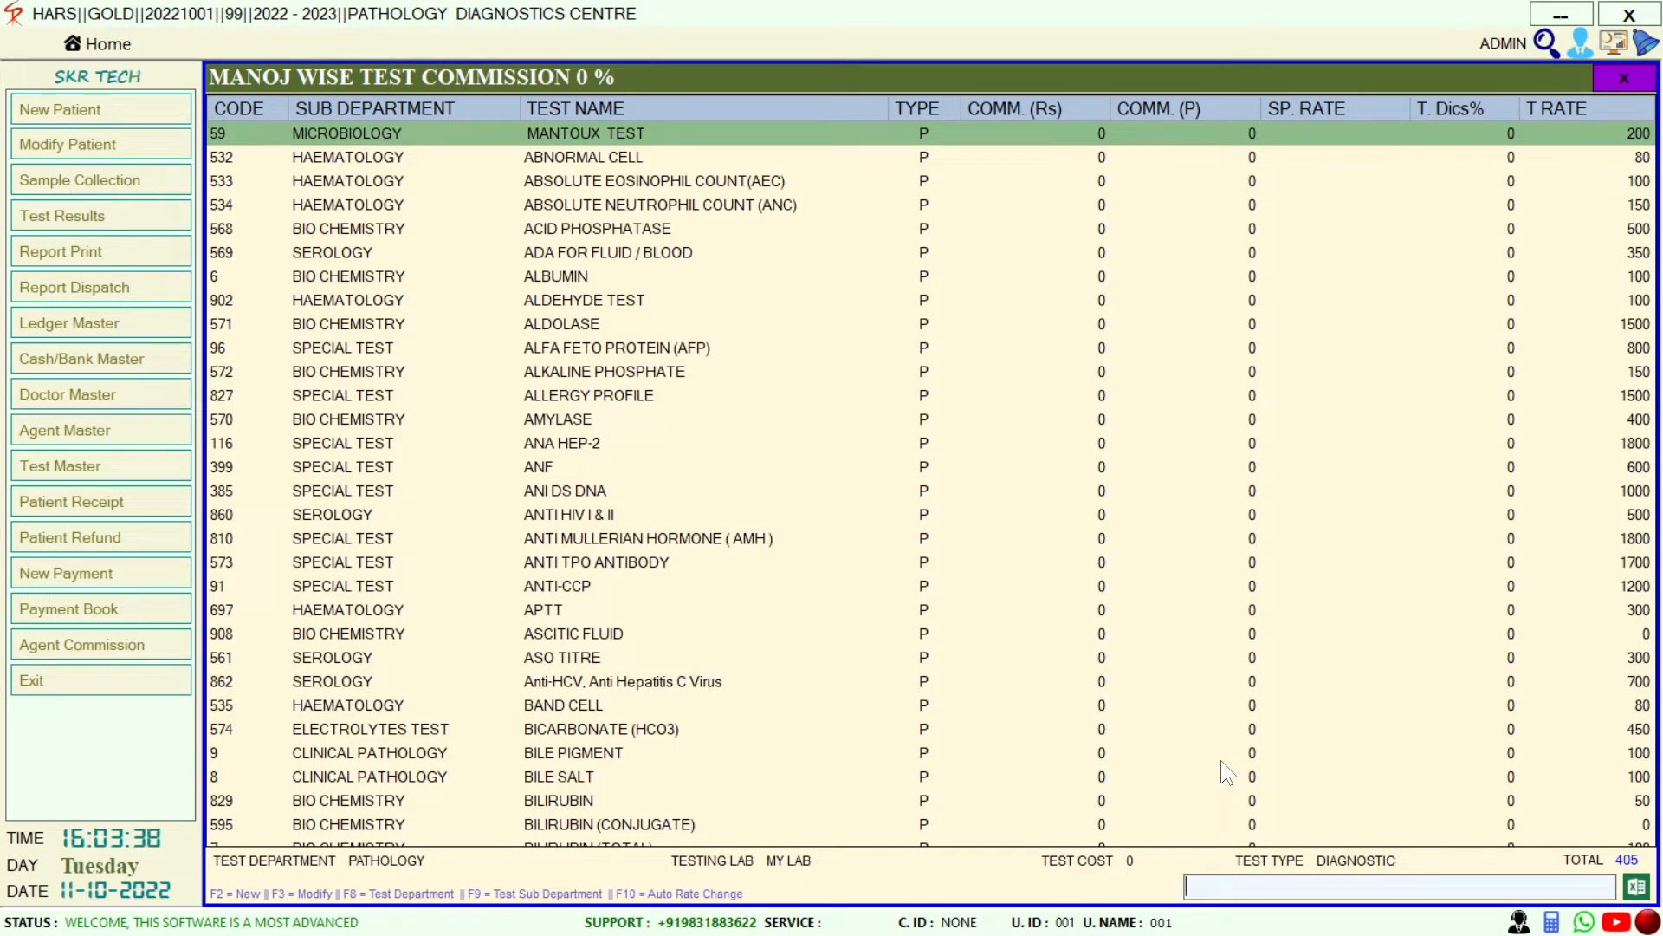
text(CBC)
key(Return)
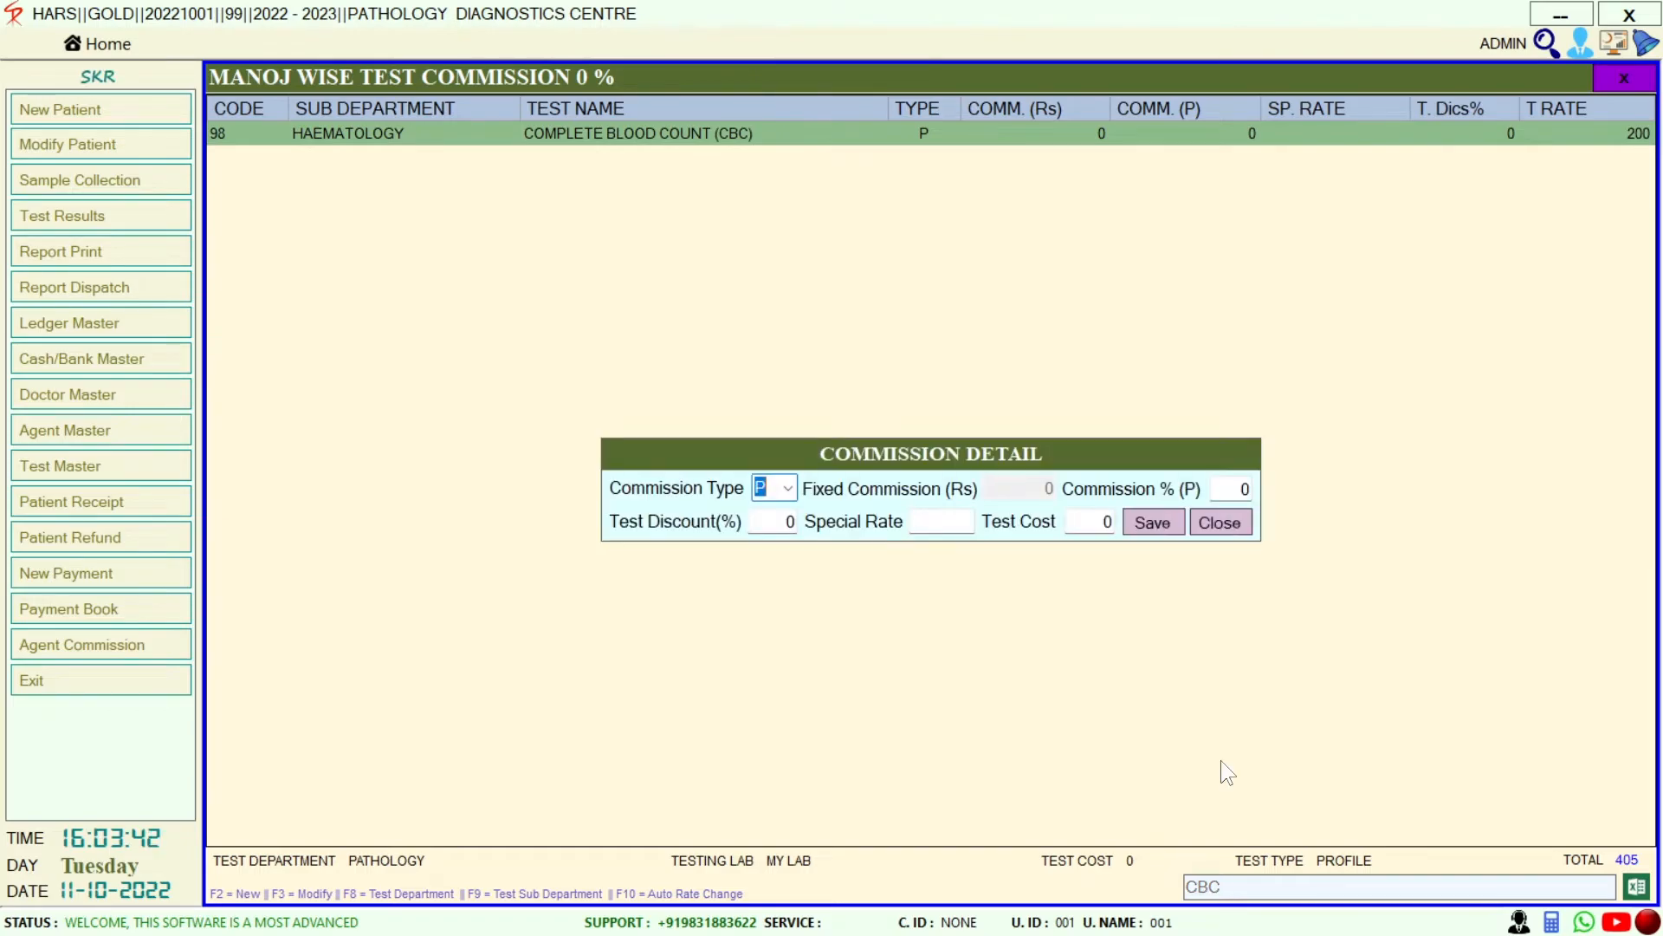
key(Return)
text(20)
click(1153, 521)
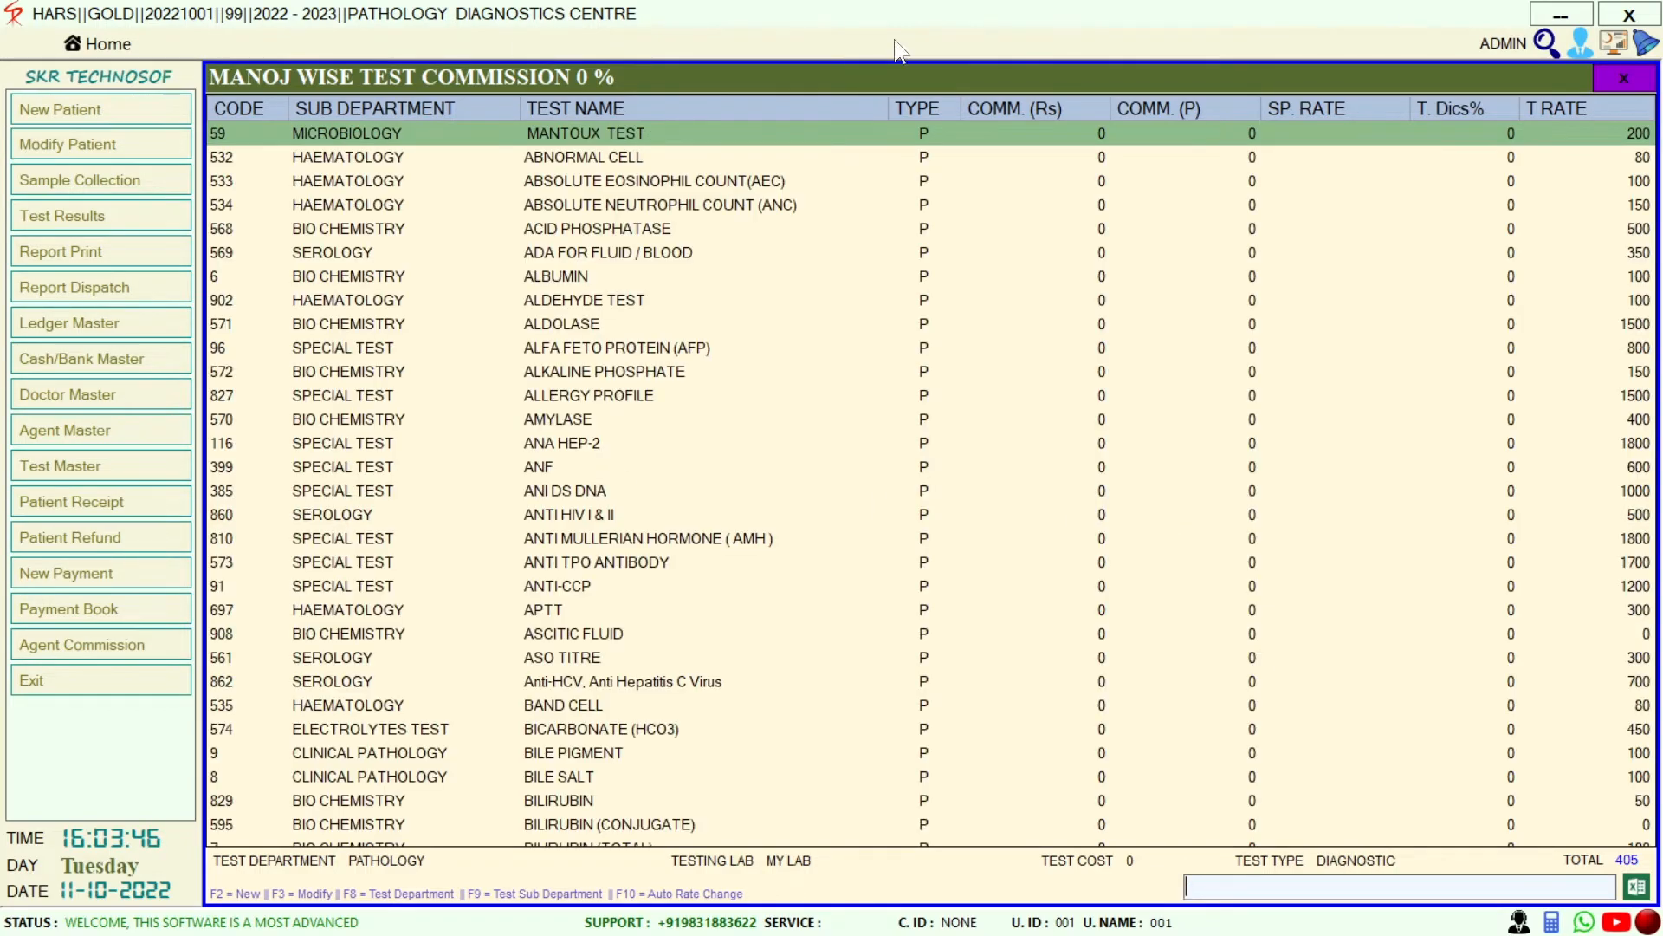
Set the agent's LFT commission to 30%, then close the commission and agent lists
text(LFT)
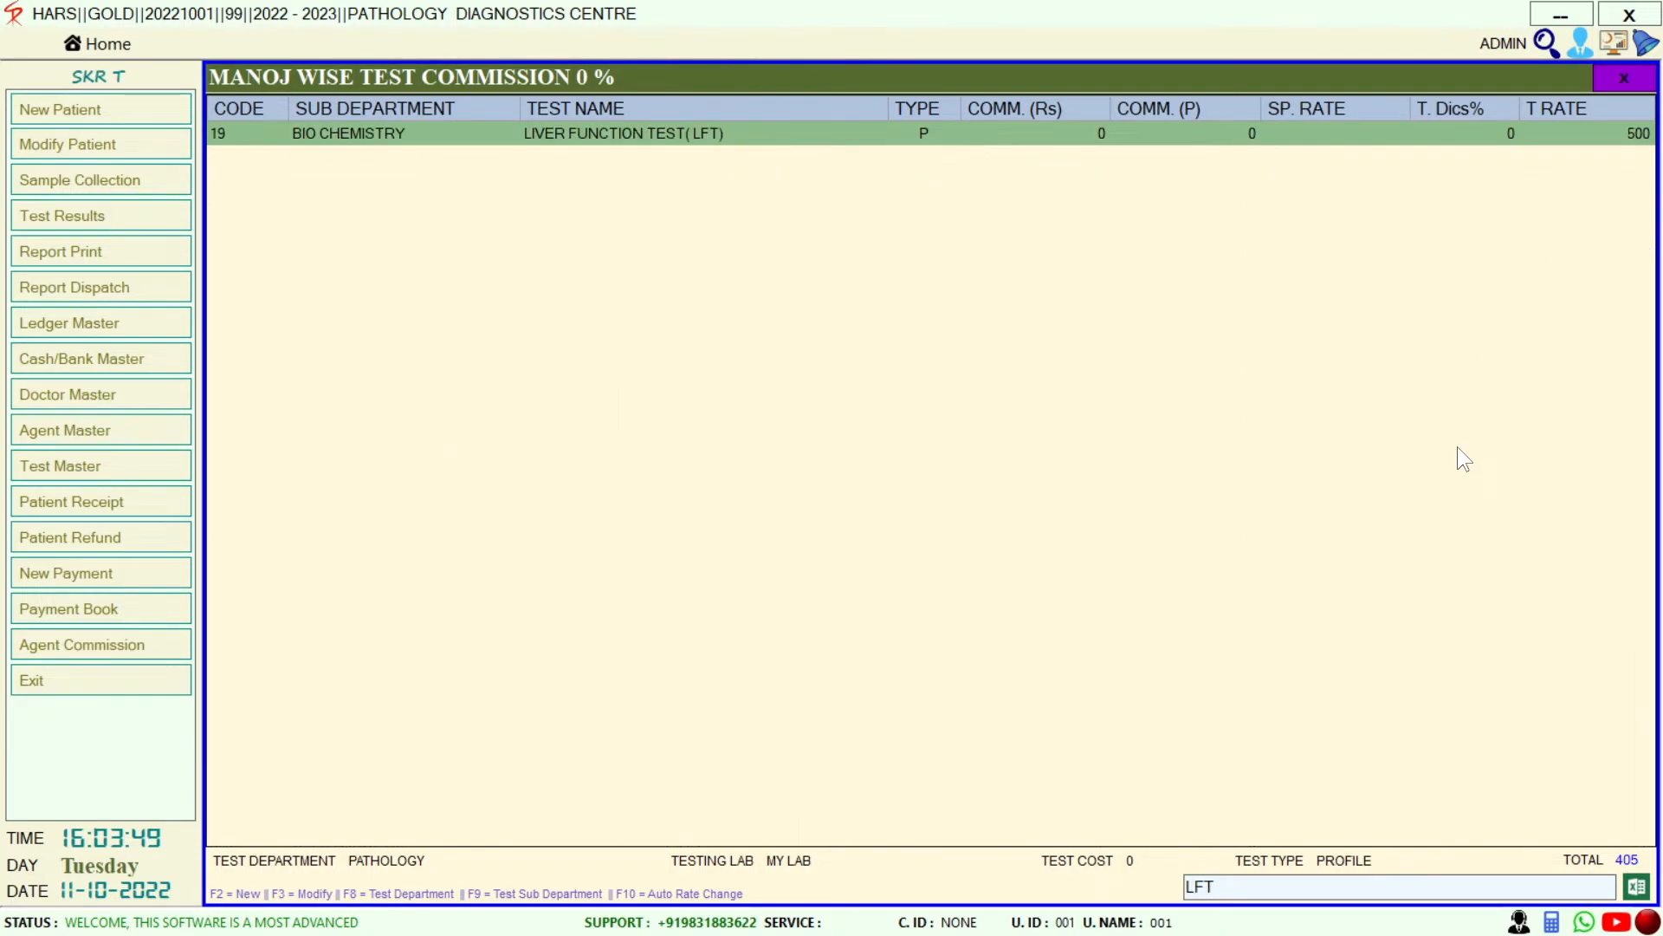
key(Return)
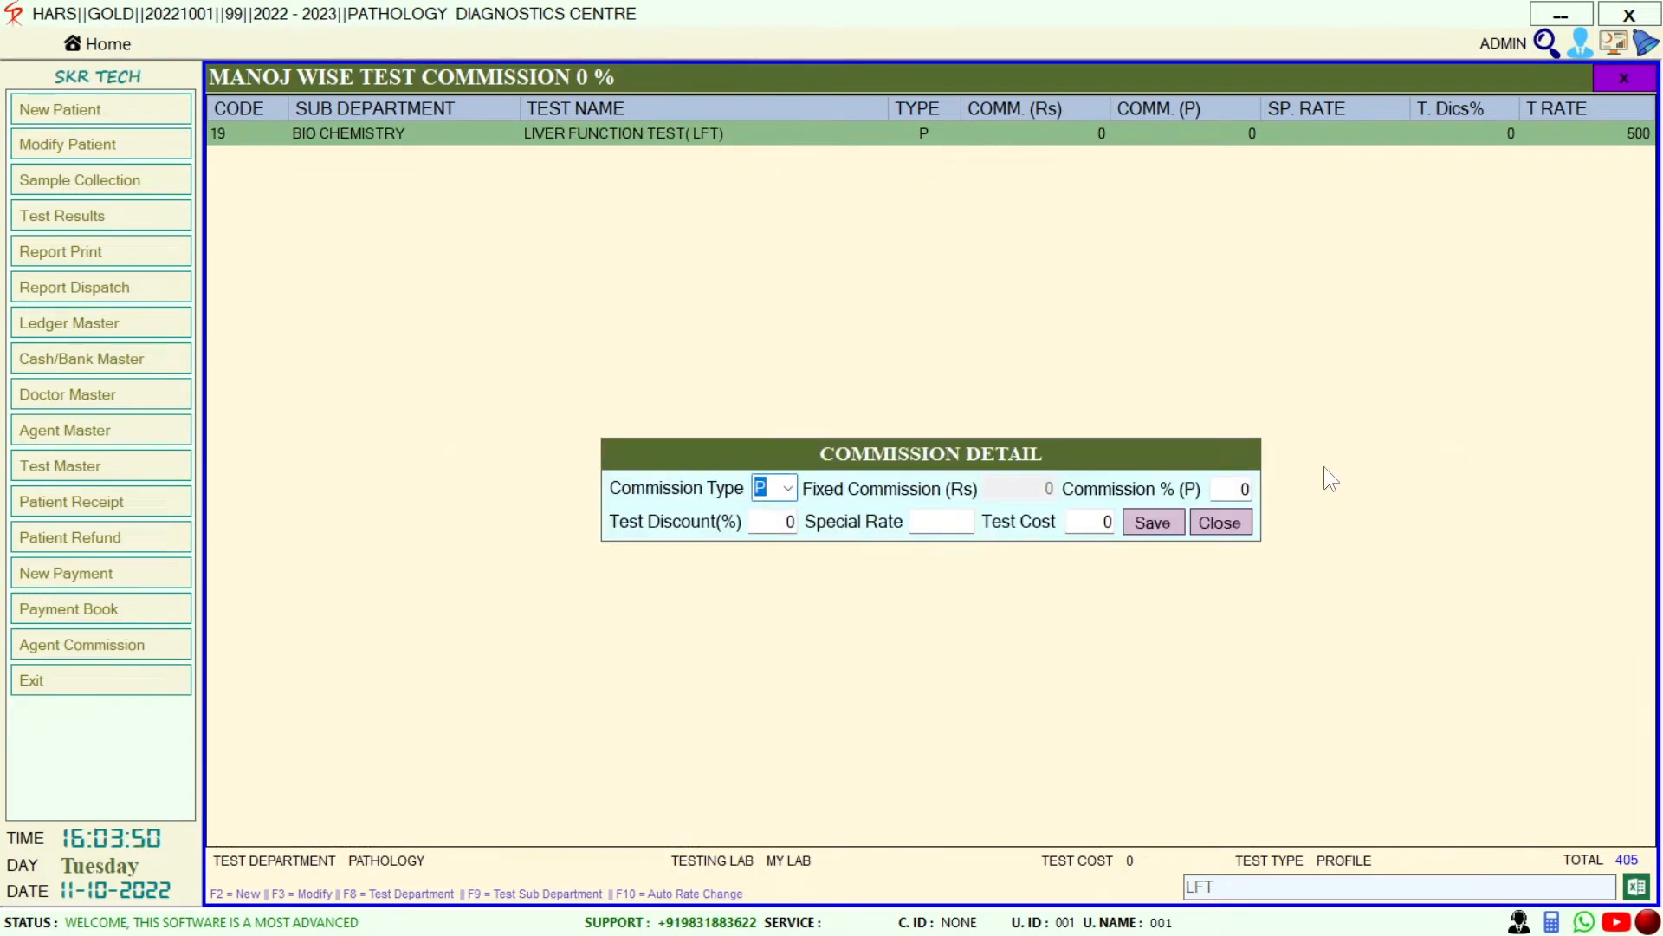
key(Return)
text(30)
click(1160, 521)
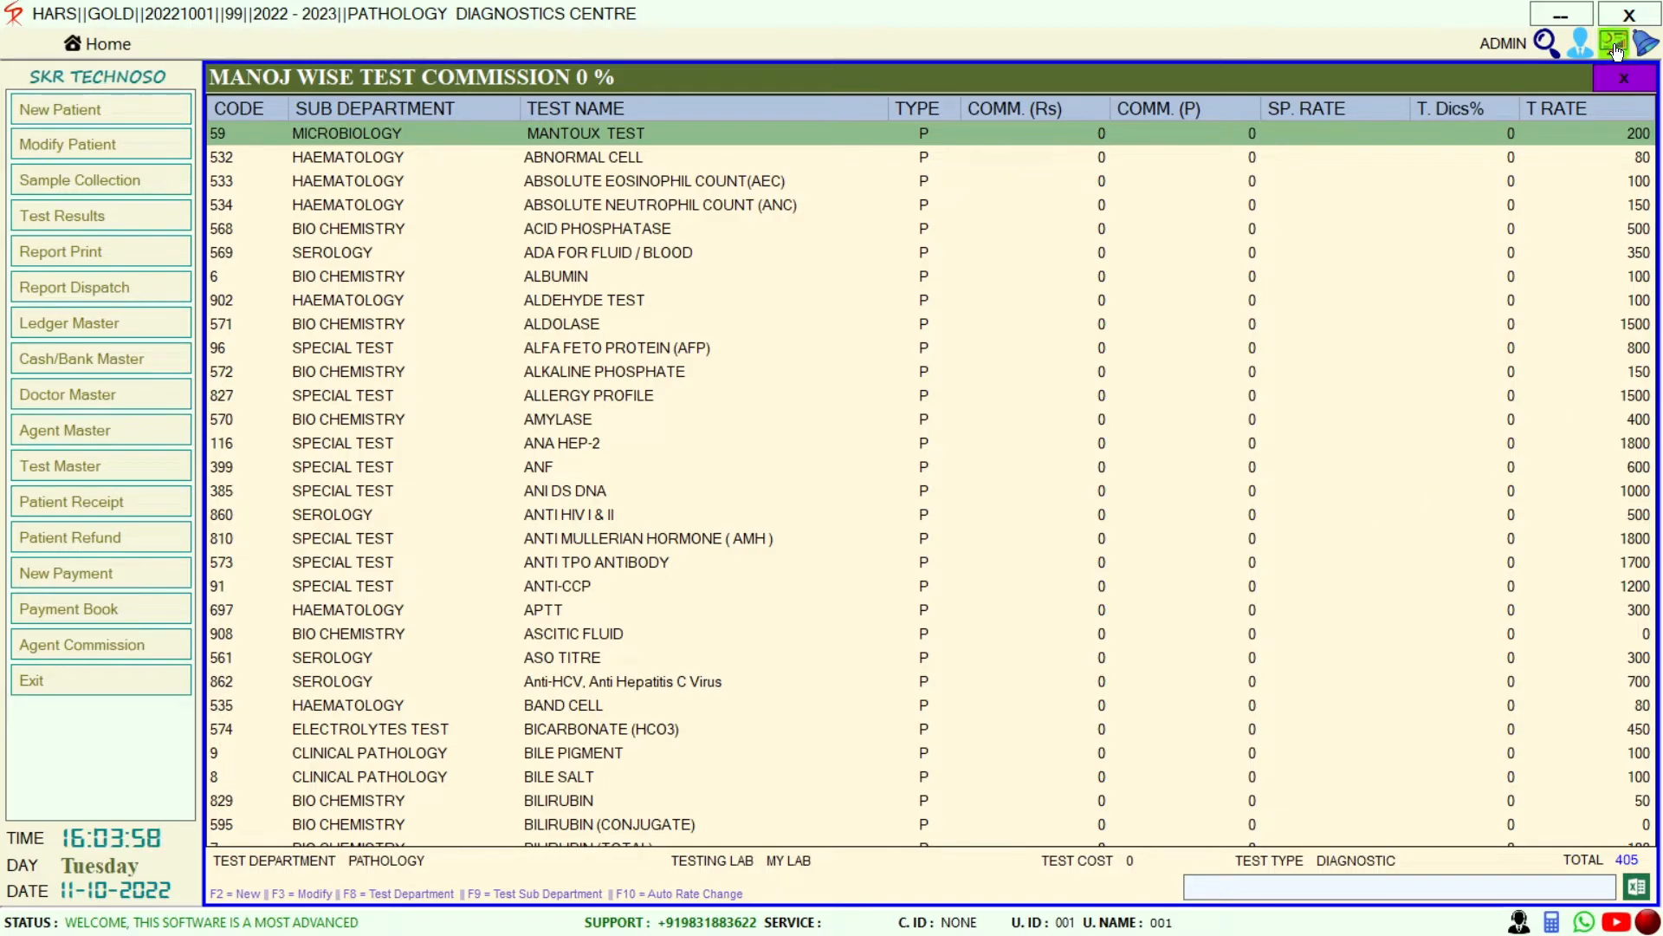
click(1623, 79)
click(1625, 76)
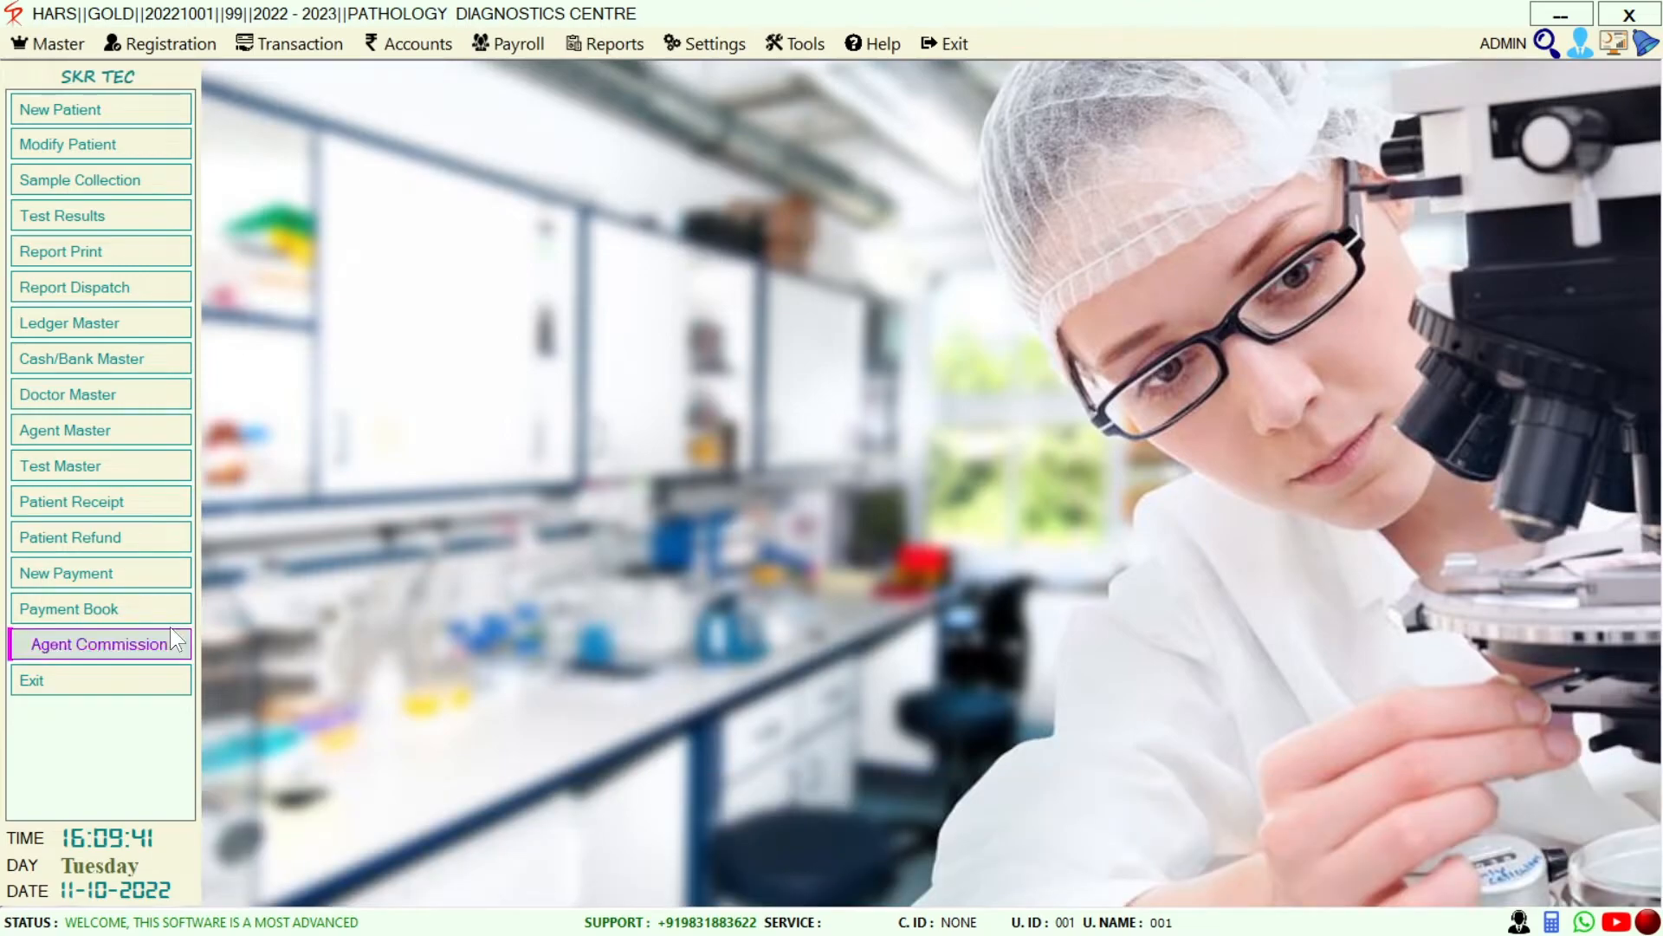
View the empty agent Commission Payment form past the warranty notice, close it, then open Master
click(116, 636)
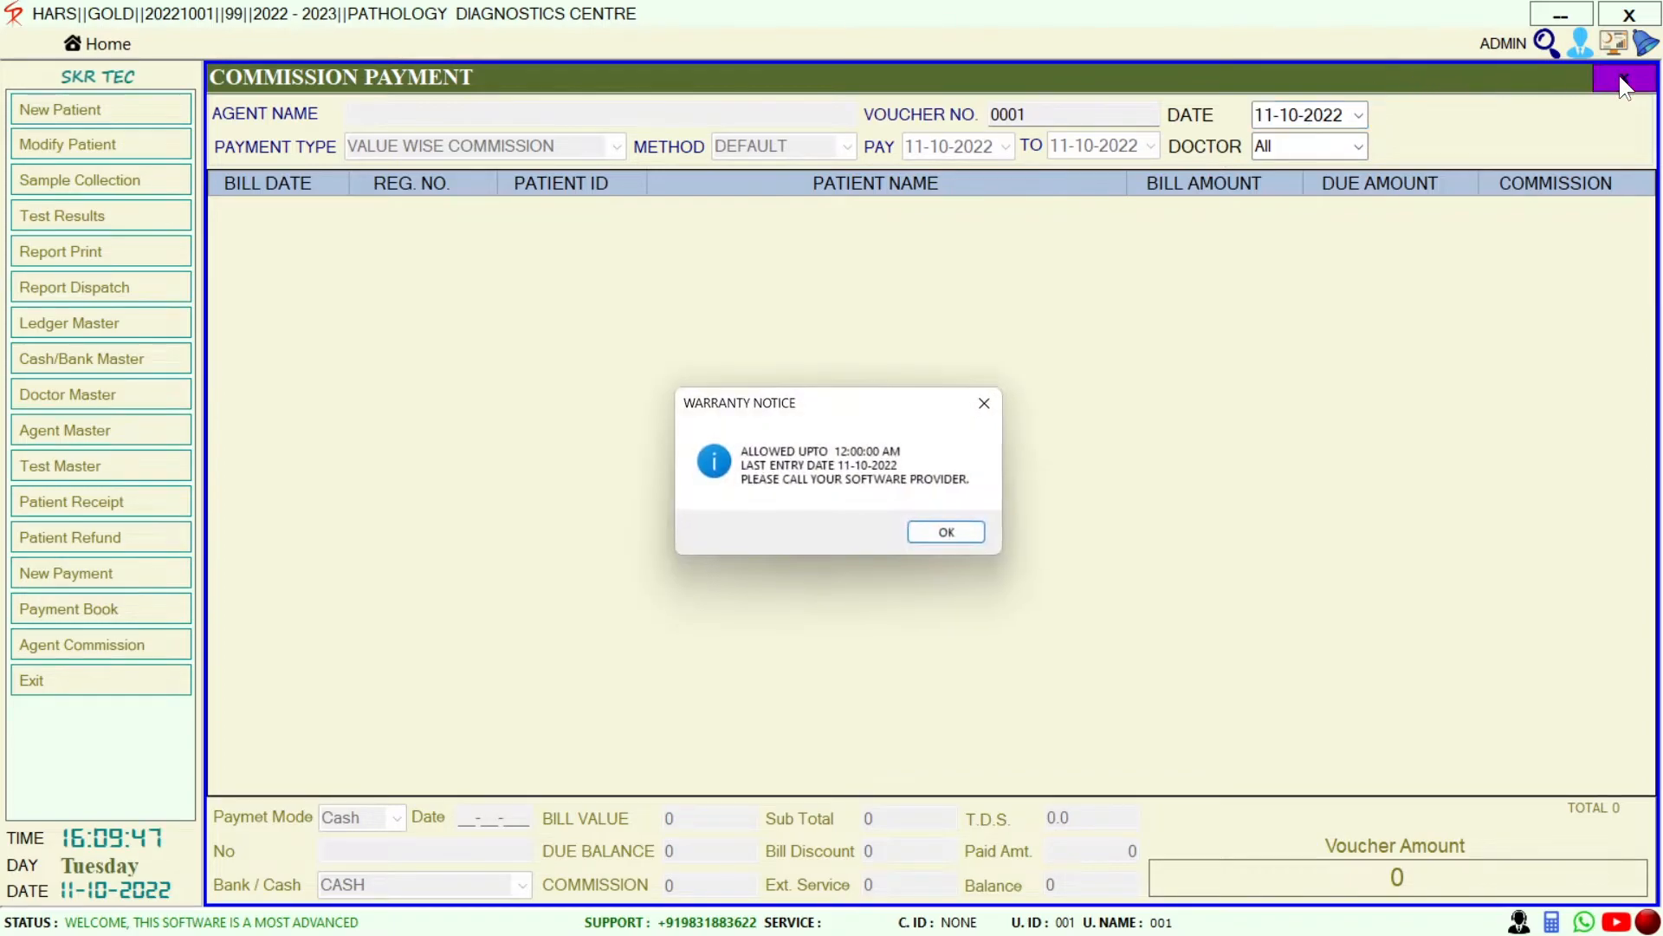
click(971, 527)
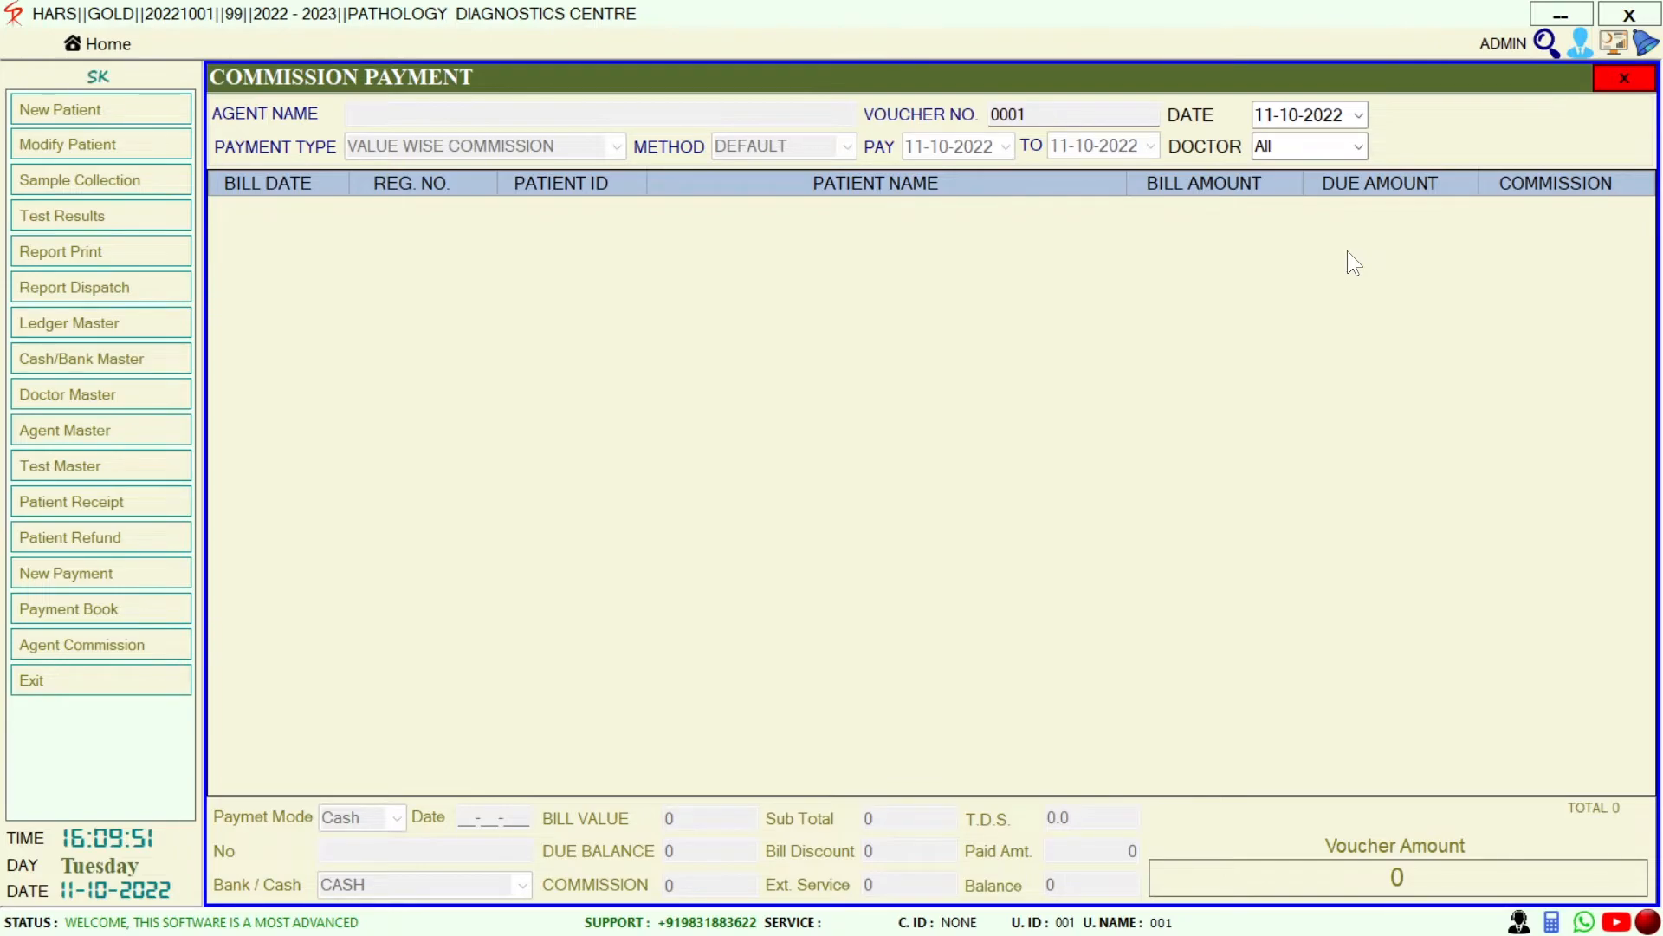
click(1624, 79)
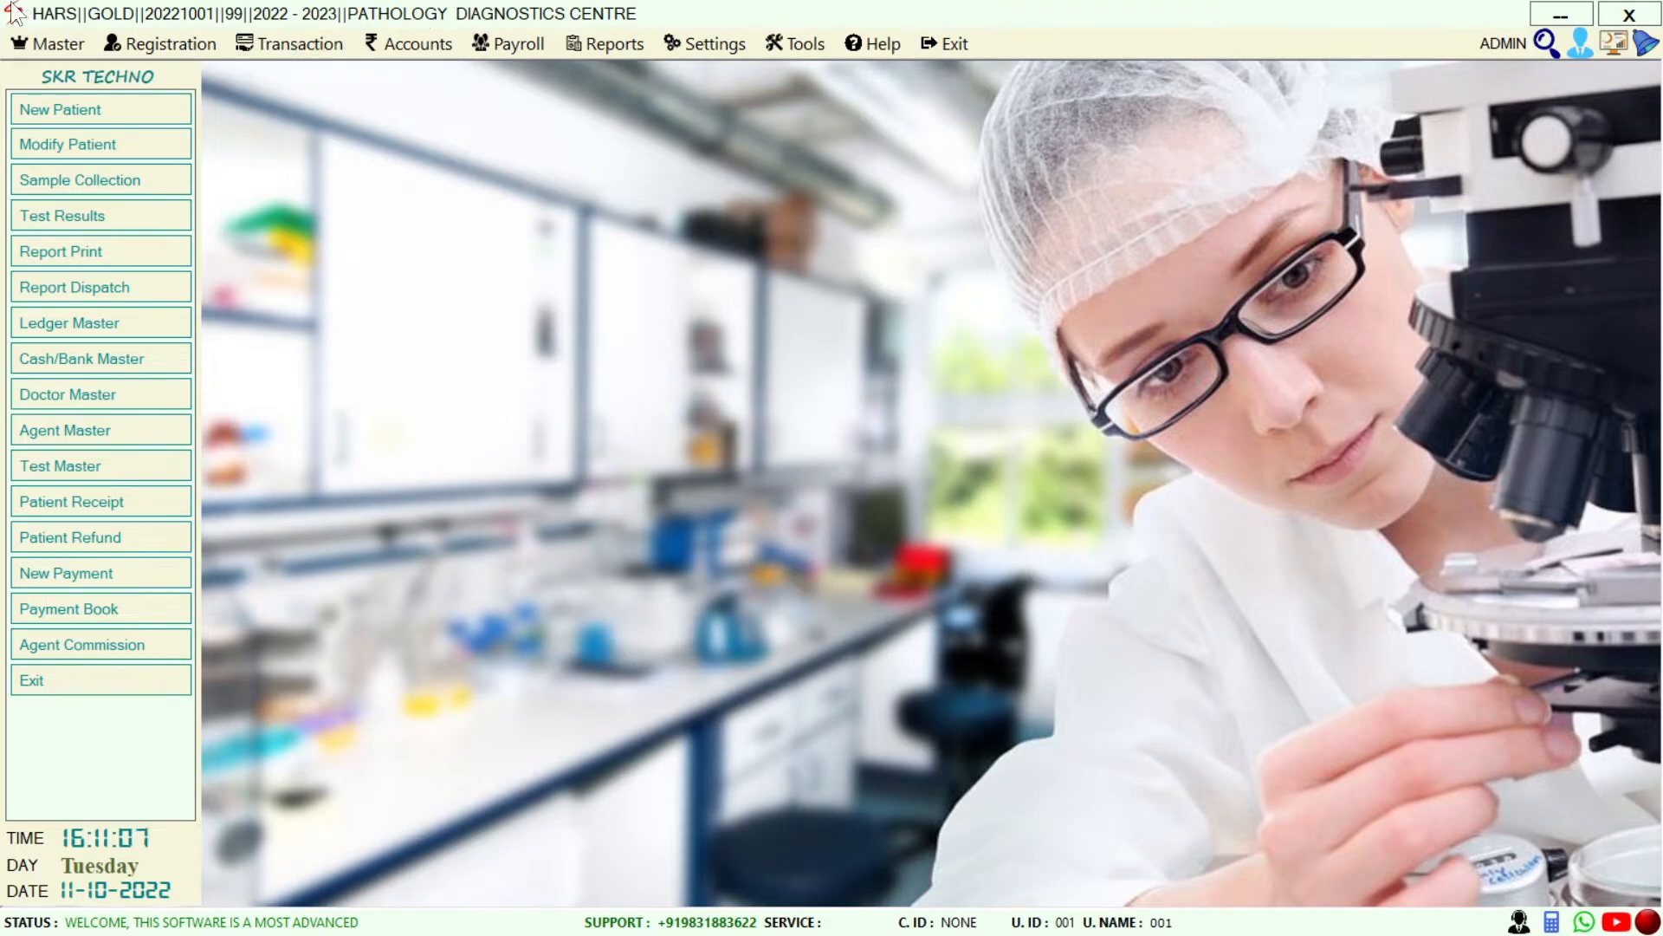
click(23, 46)
Browse Master's Account, Ledger, Inventory and Opening Balances submenus to reveal Stock Opening and Ledger Opening
mouse_move(33, 67)
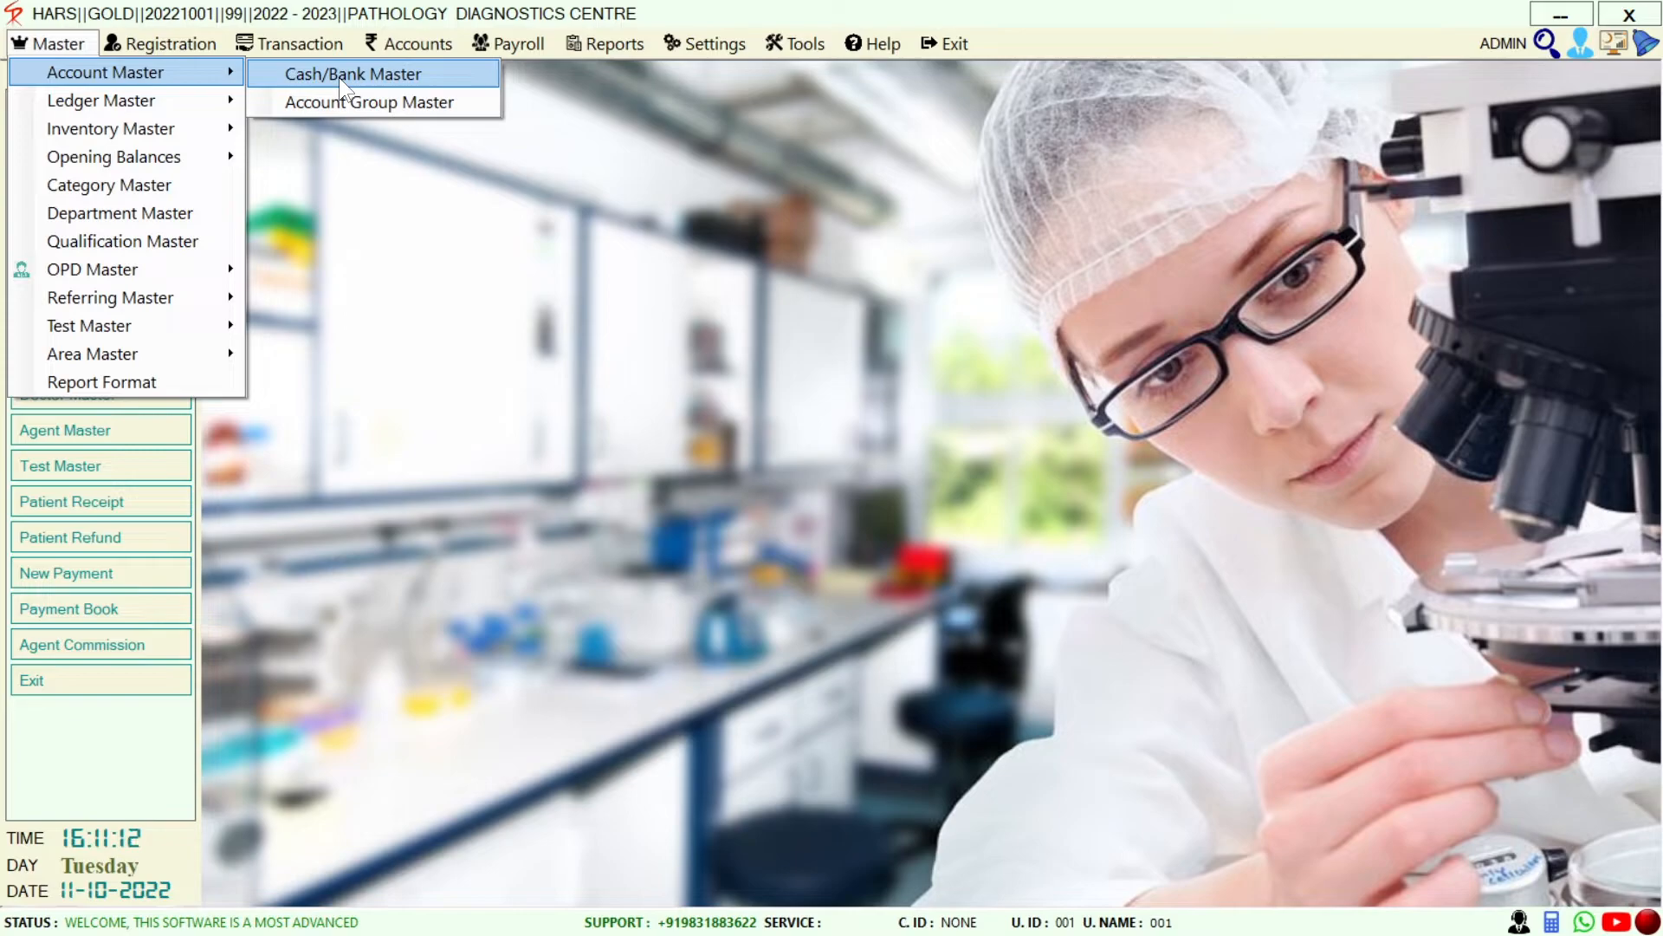
click(238, 475)
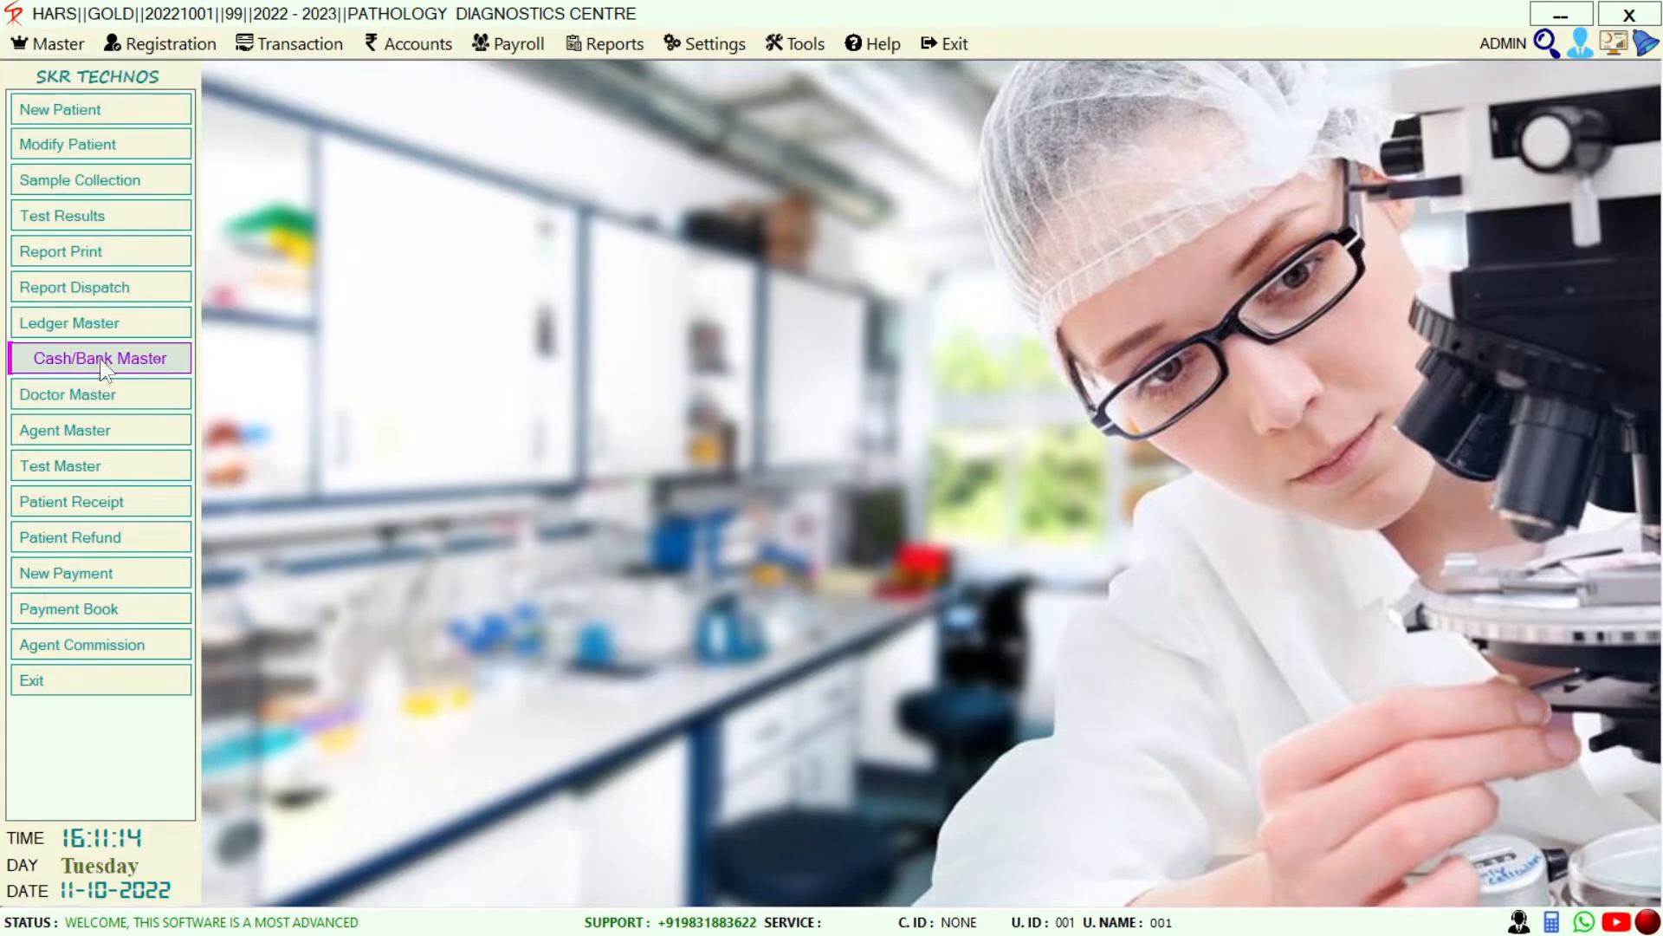
click(71, 43)
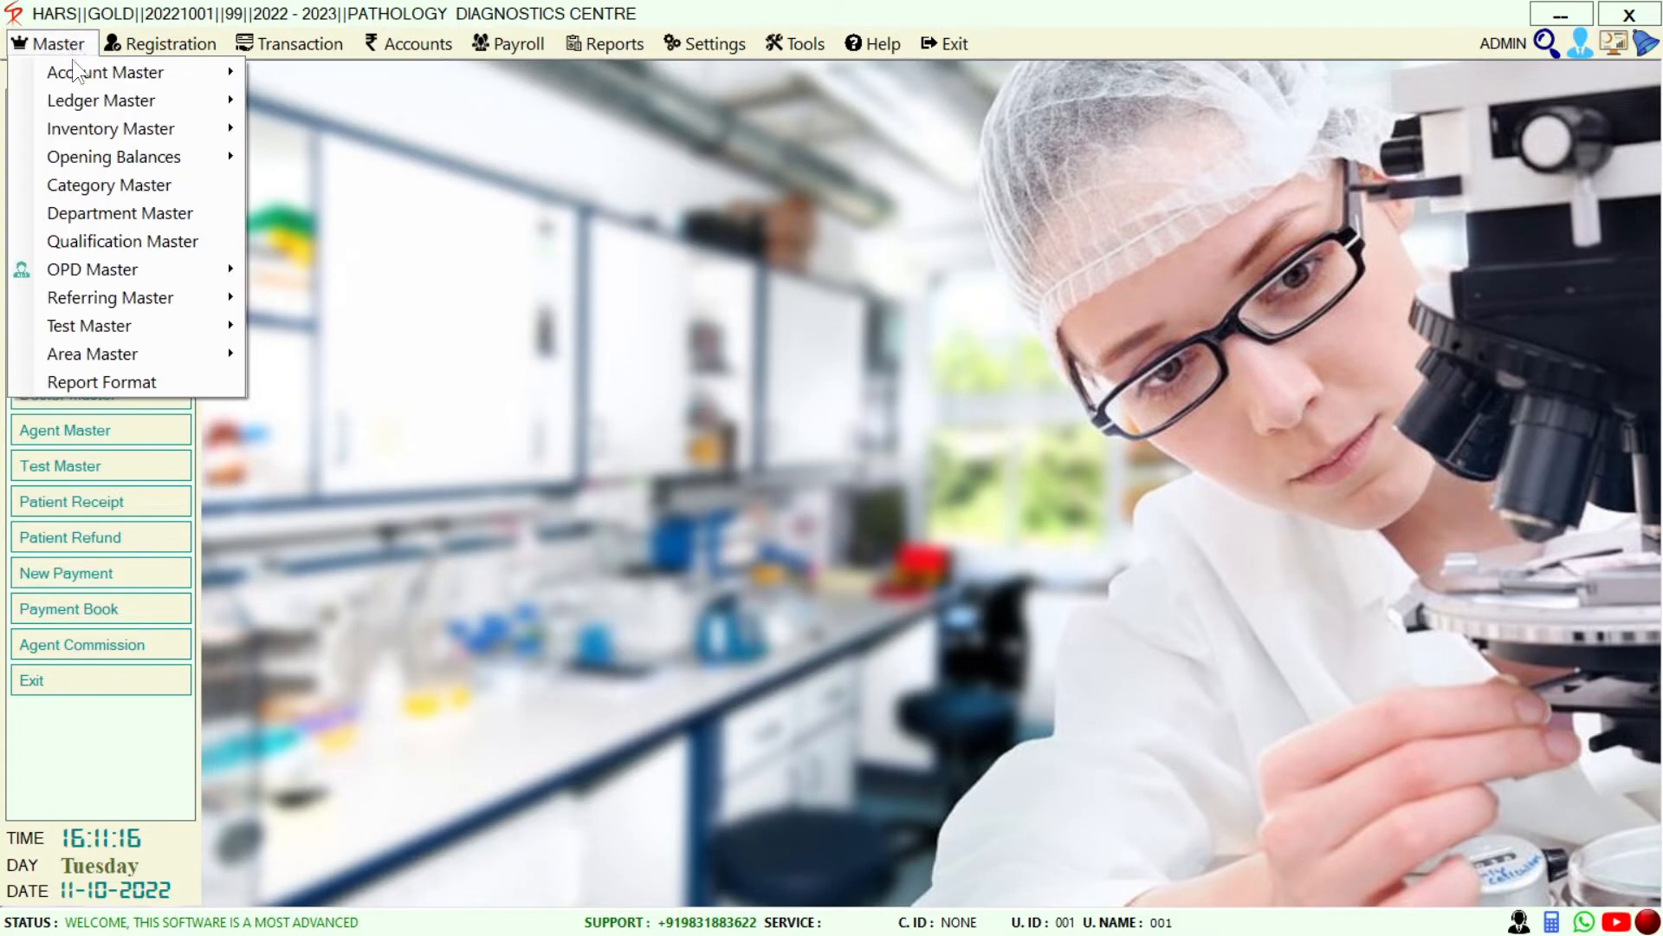
mouse_move(73, 69)
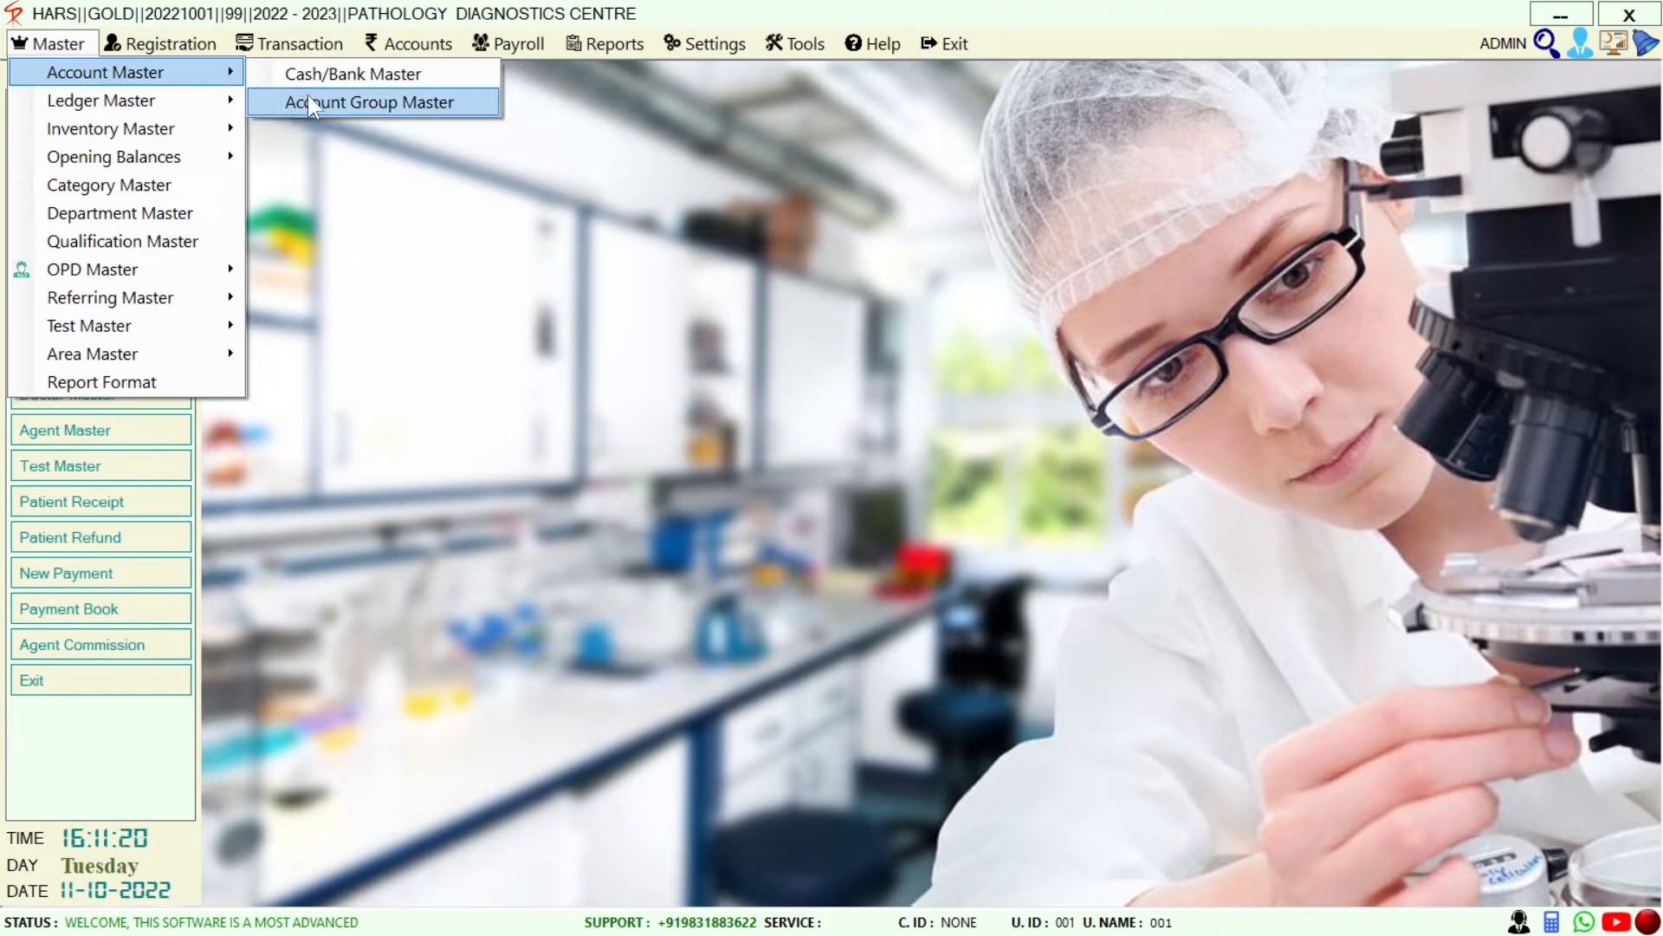
mouse_move(142, 101)
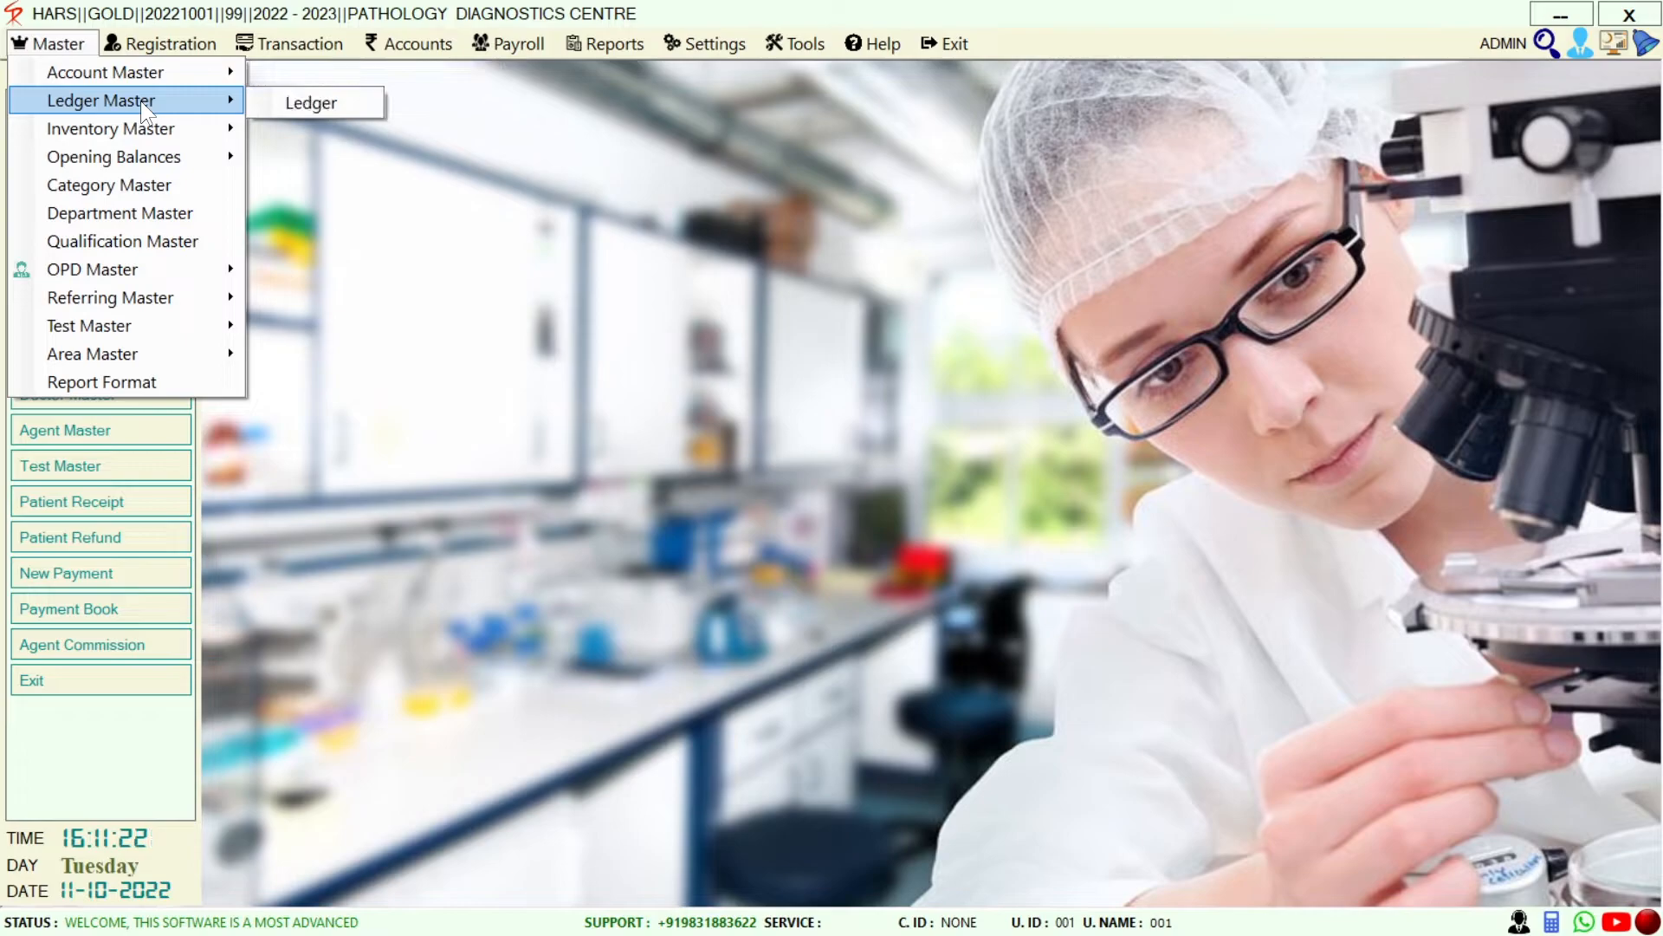
mouse_move(152, 137)
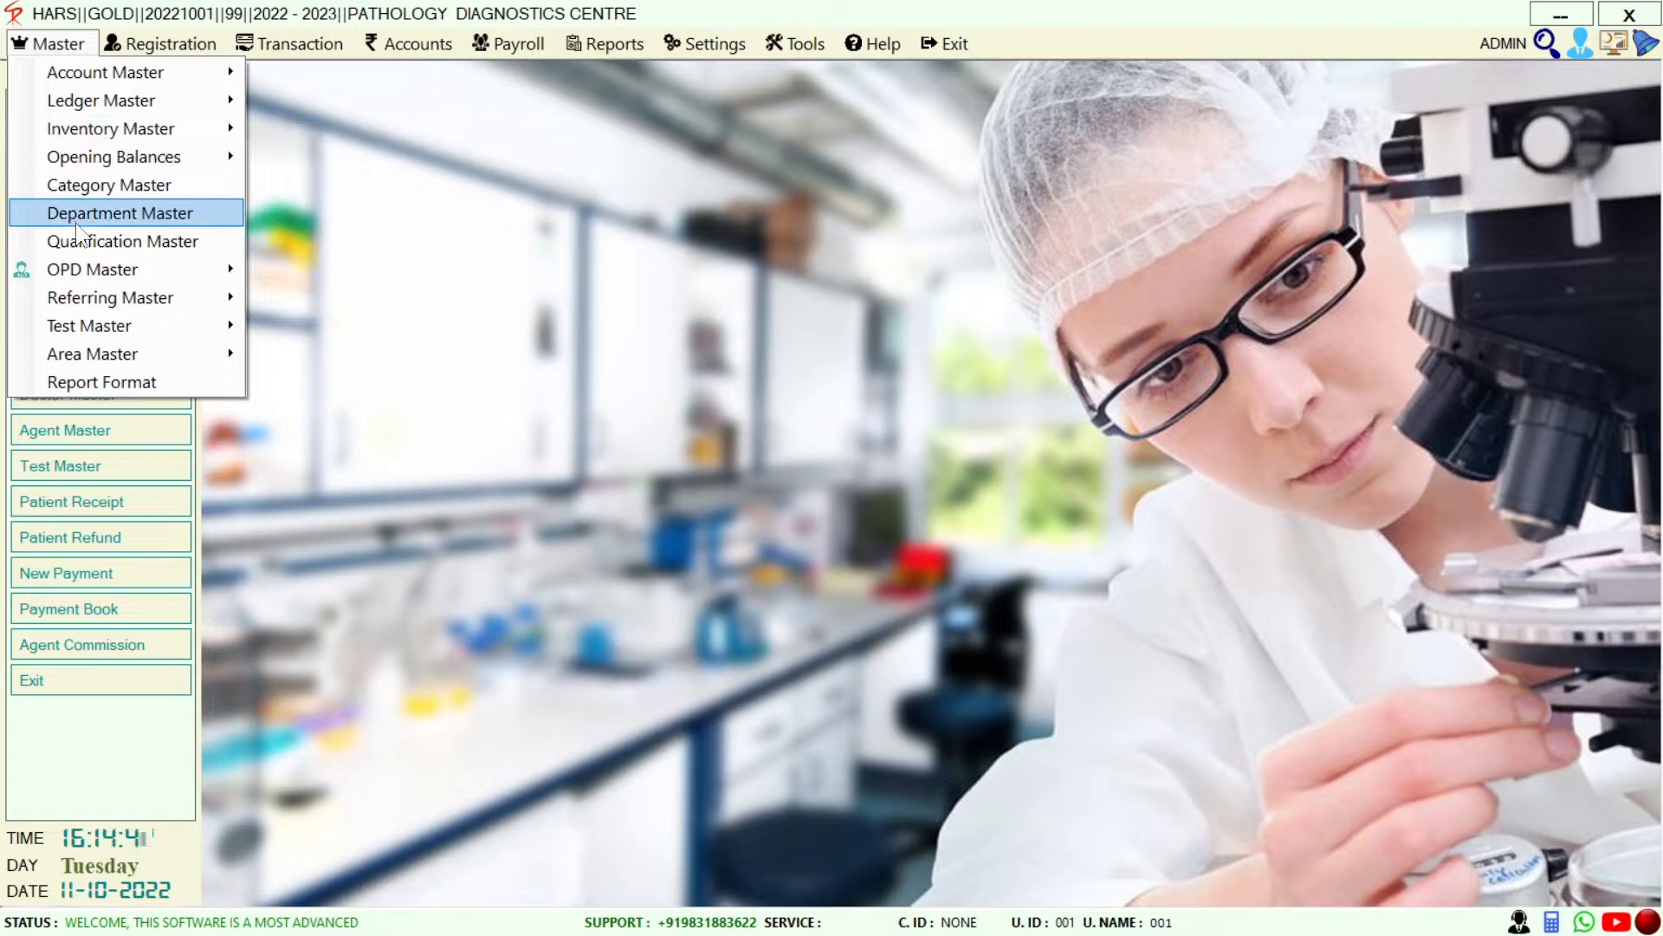
View the Stock Opening list under Opening Balances and close it
mouse_move(122, 156)
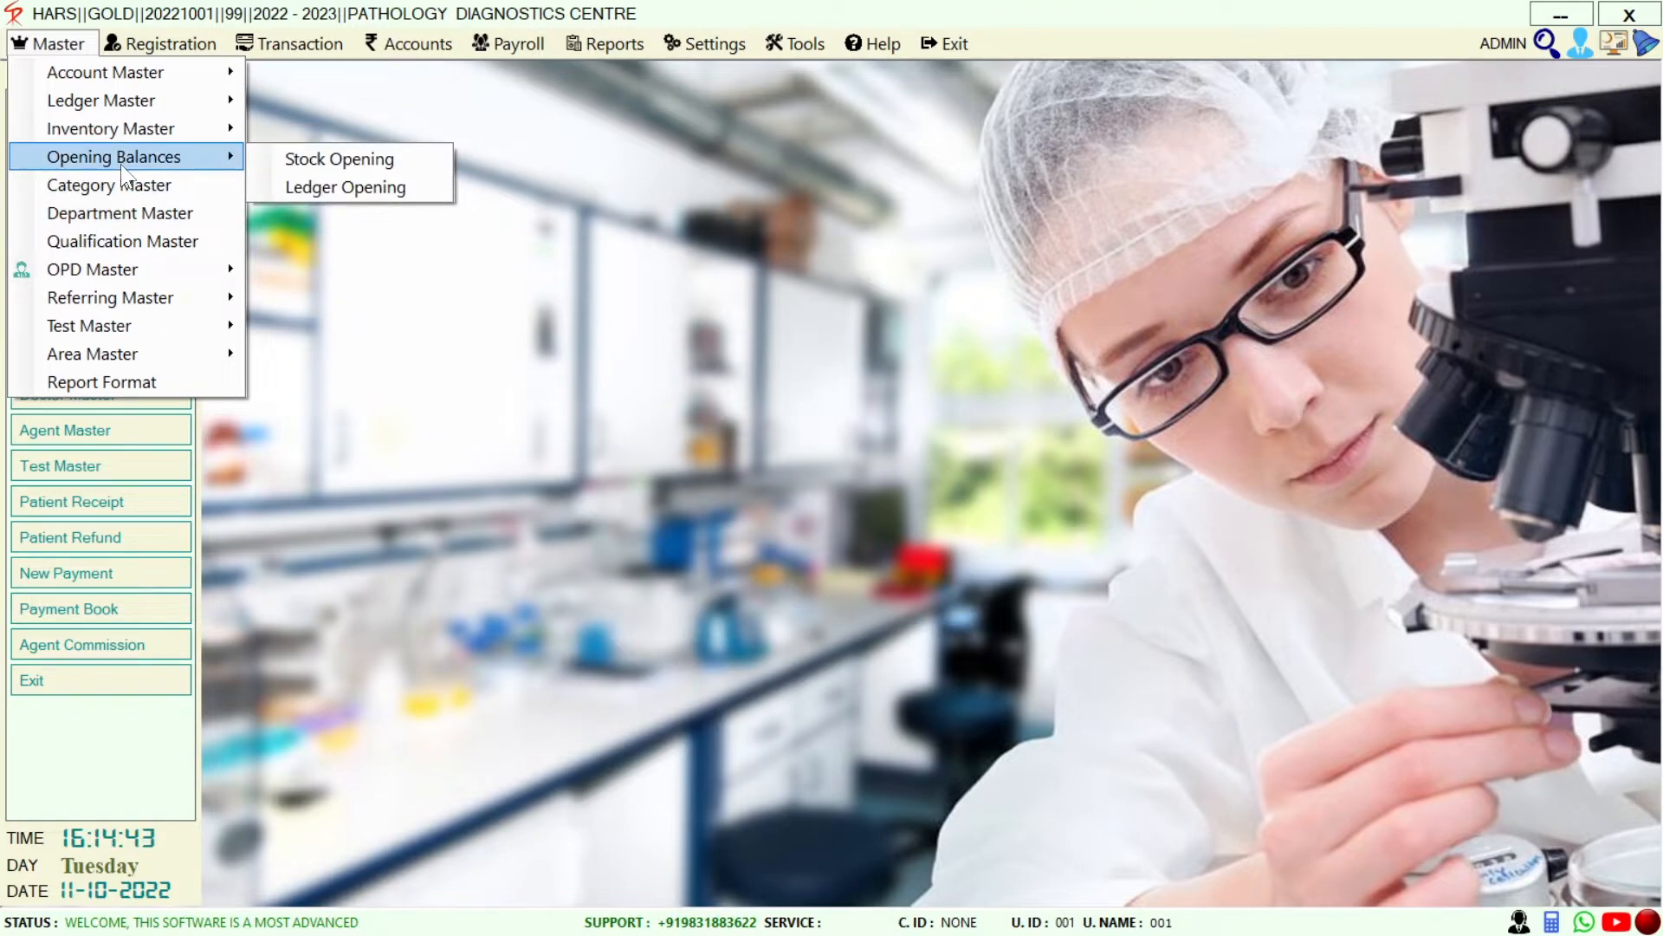
click(309, 157)
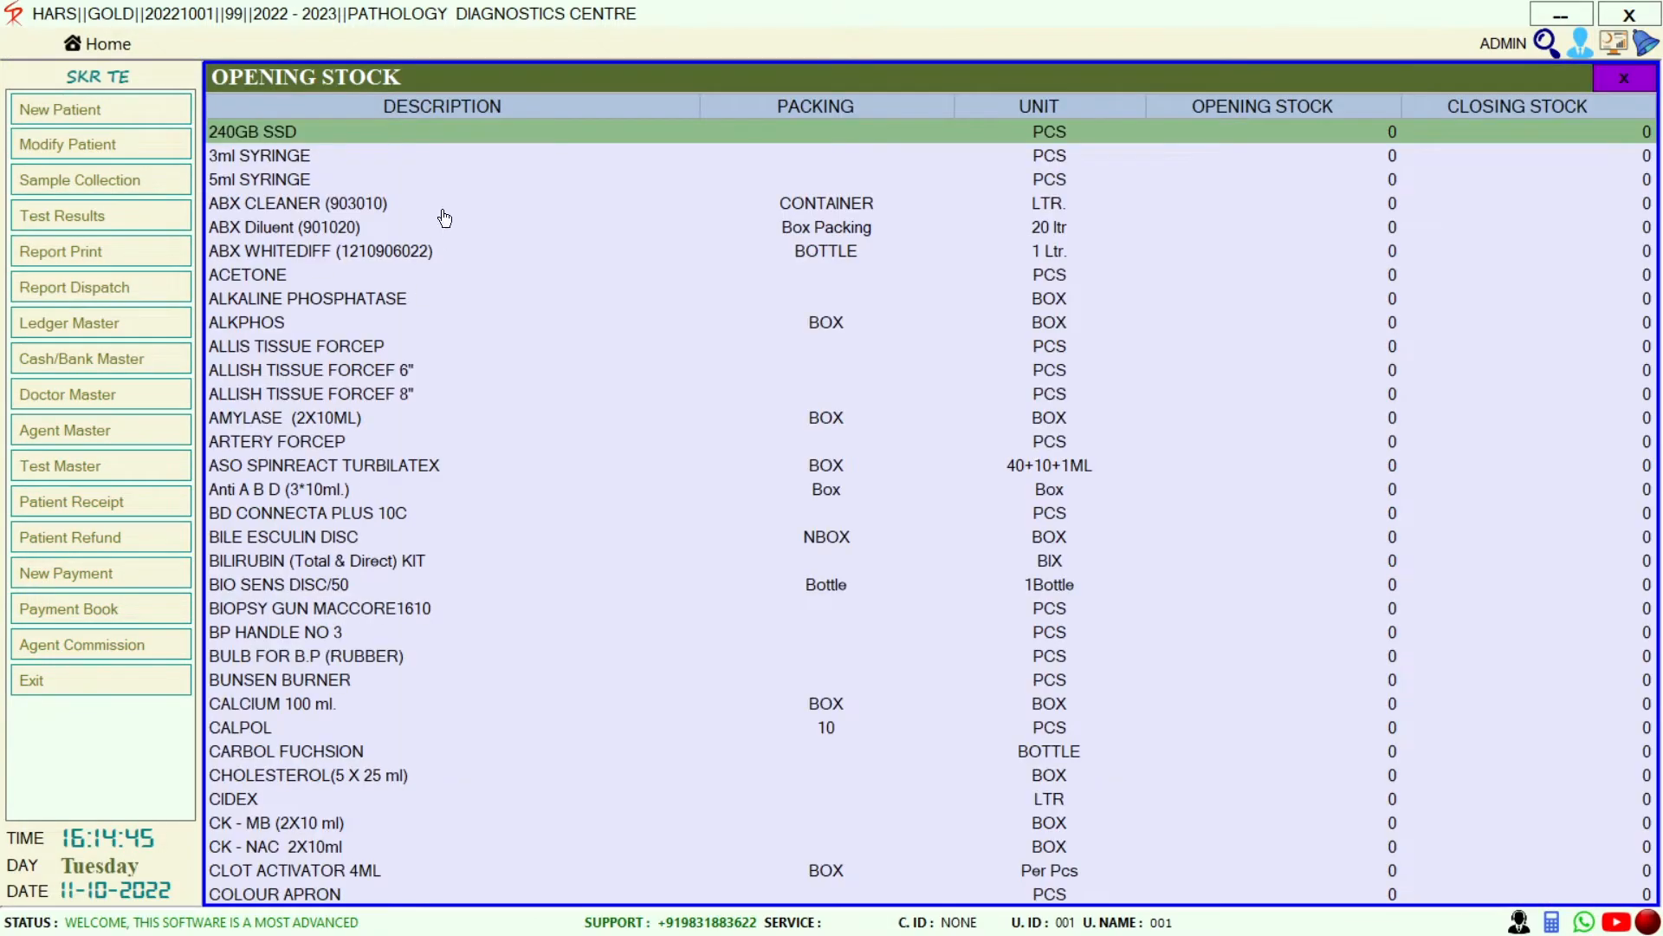
click(1623, 76)
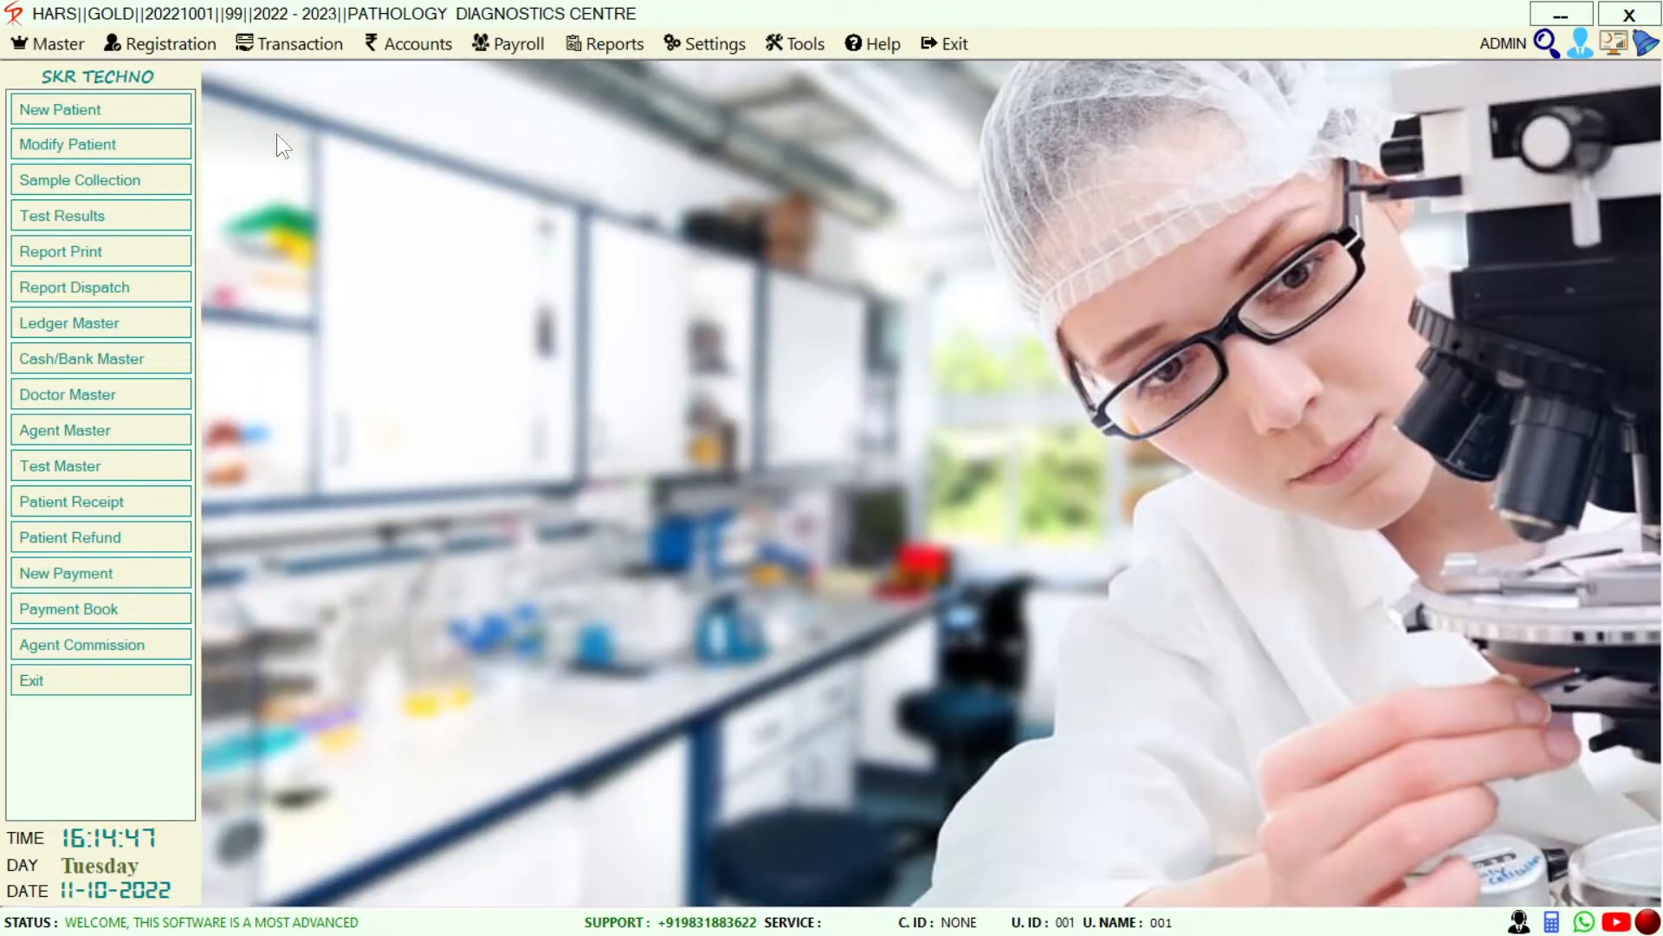
Open Category Master, listing the single GENERAL category with 0 discount
click(32, 45)
mouse_move(156, 156)
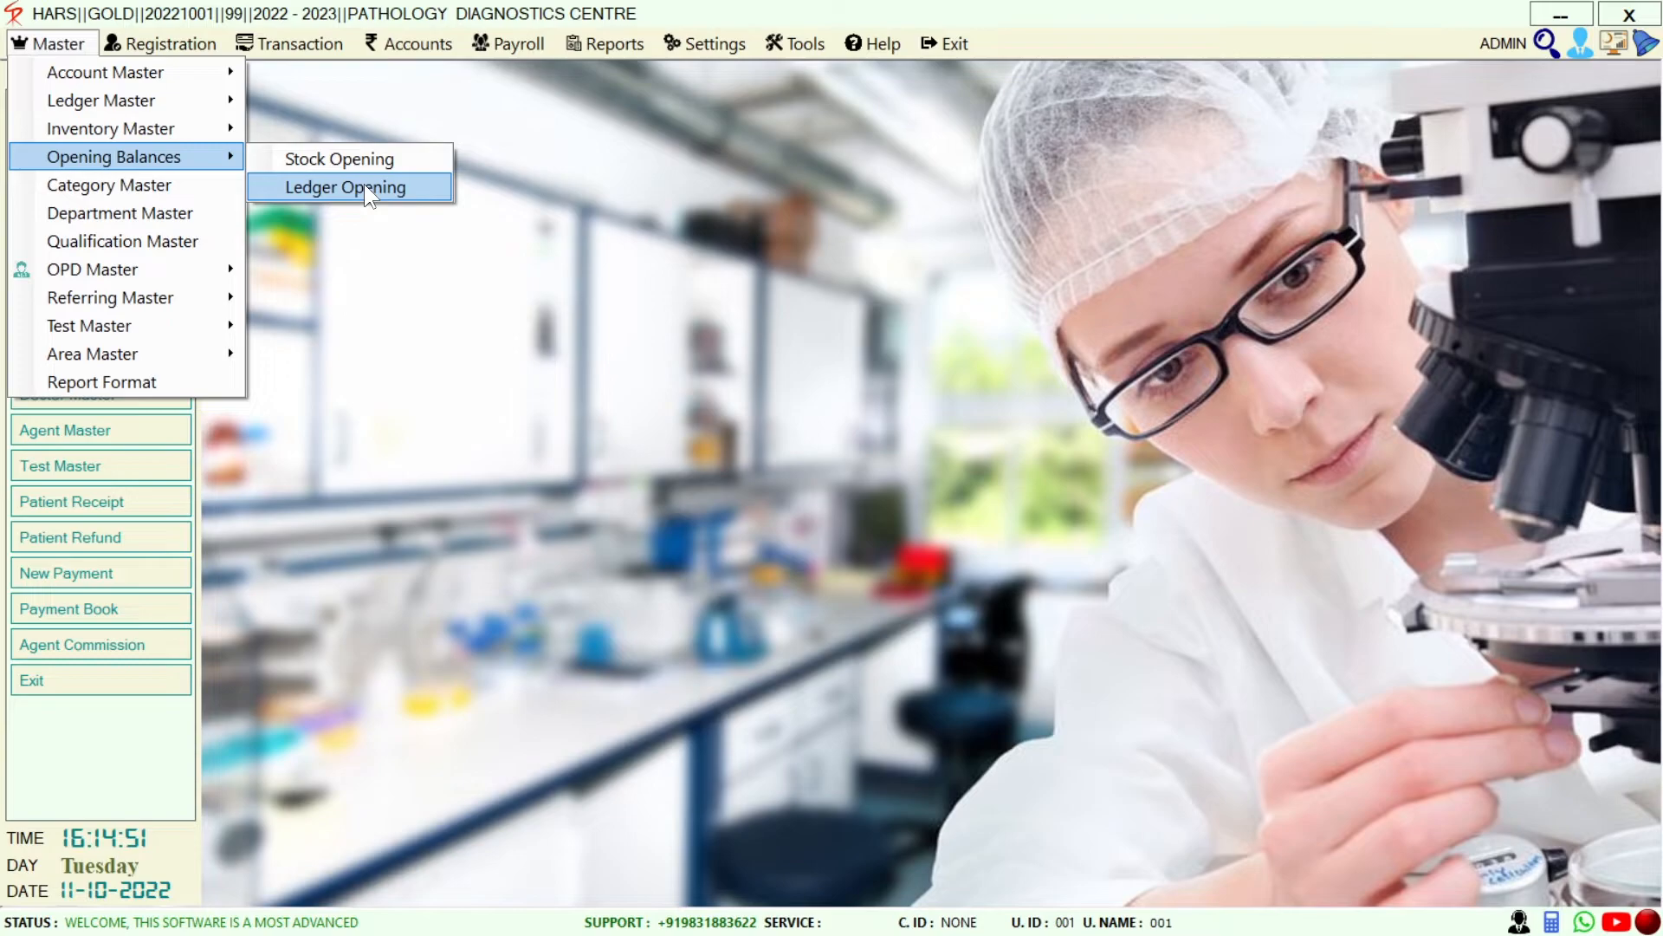
click(202, 194)
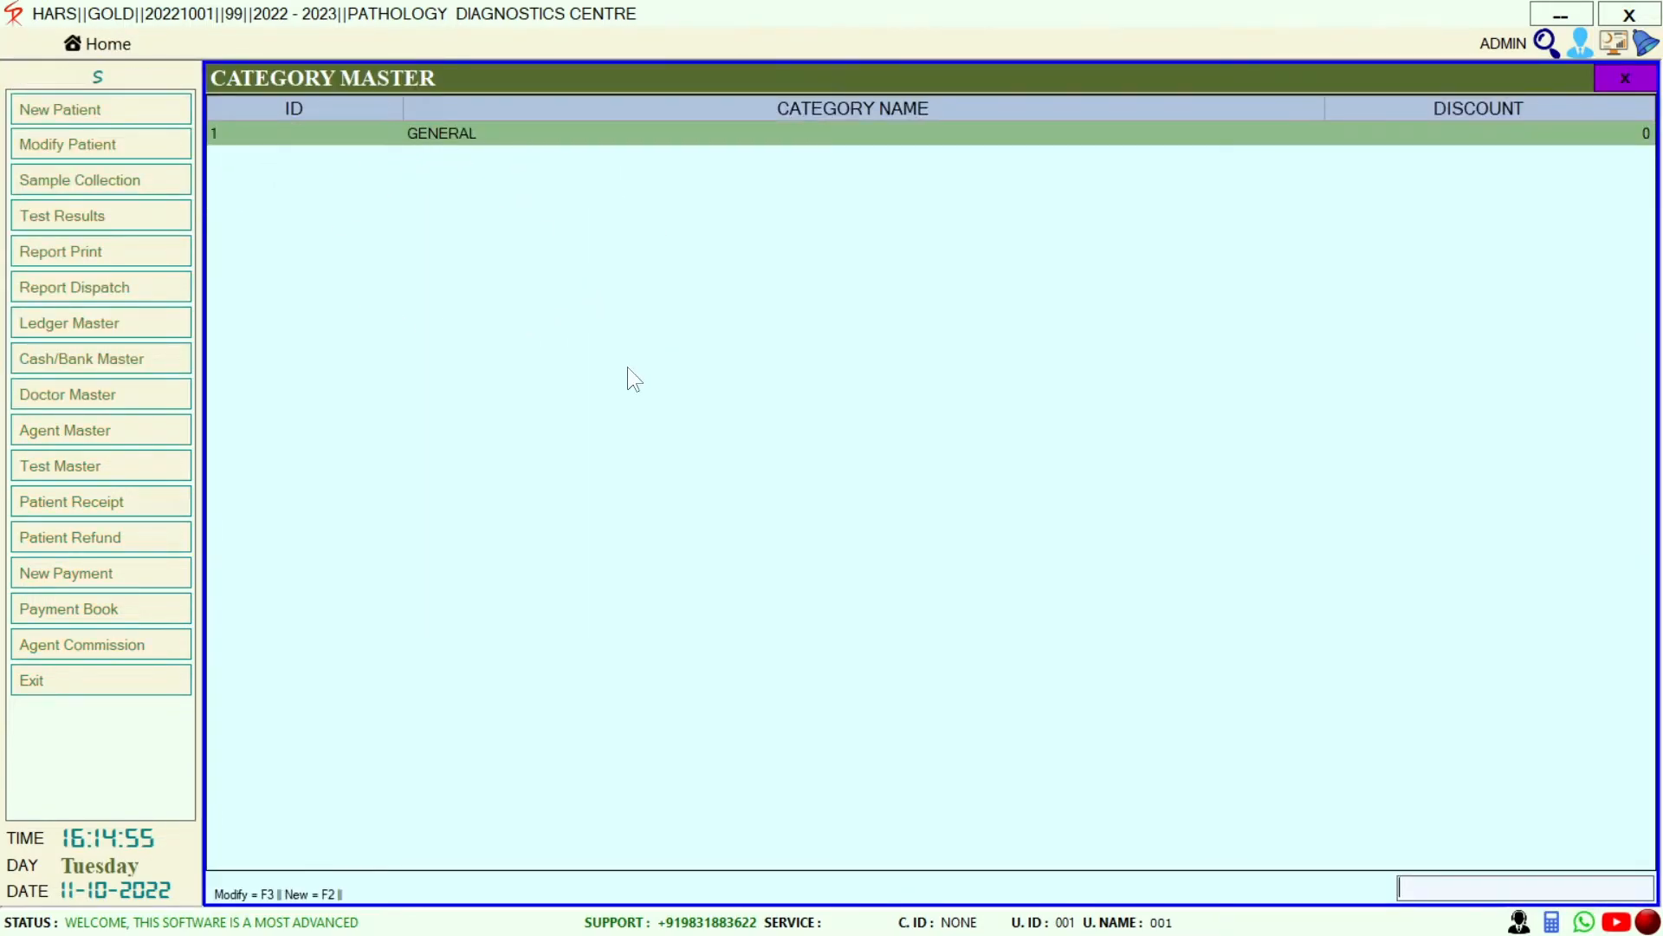
Close the Category Master, then browse Master's OPD, Referring, Test Price List and Area Master entries
click(1626, 78)
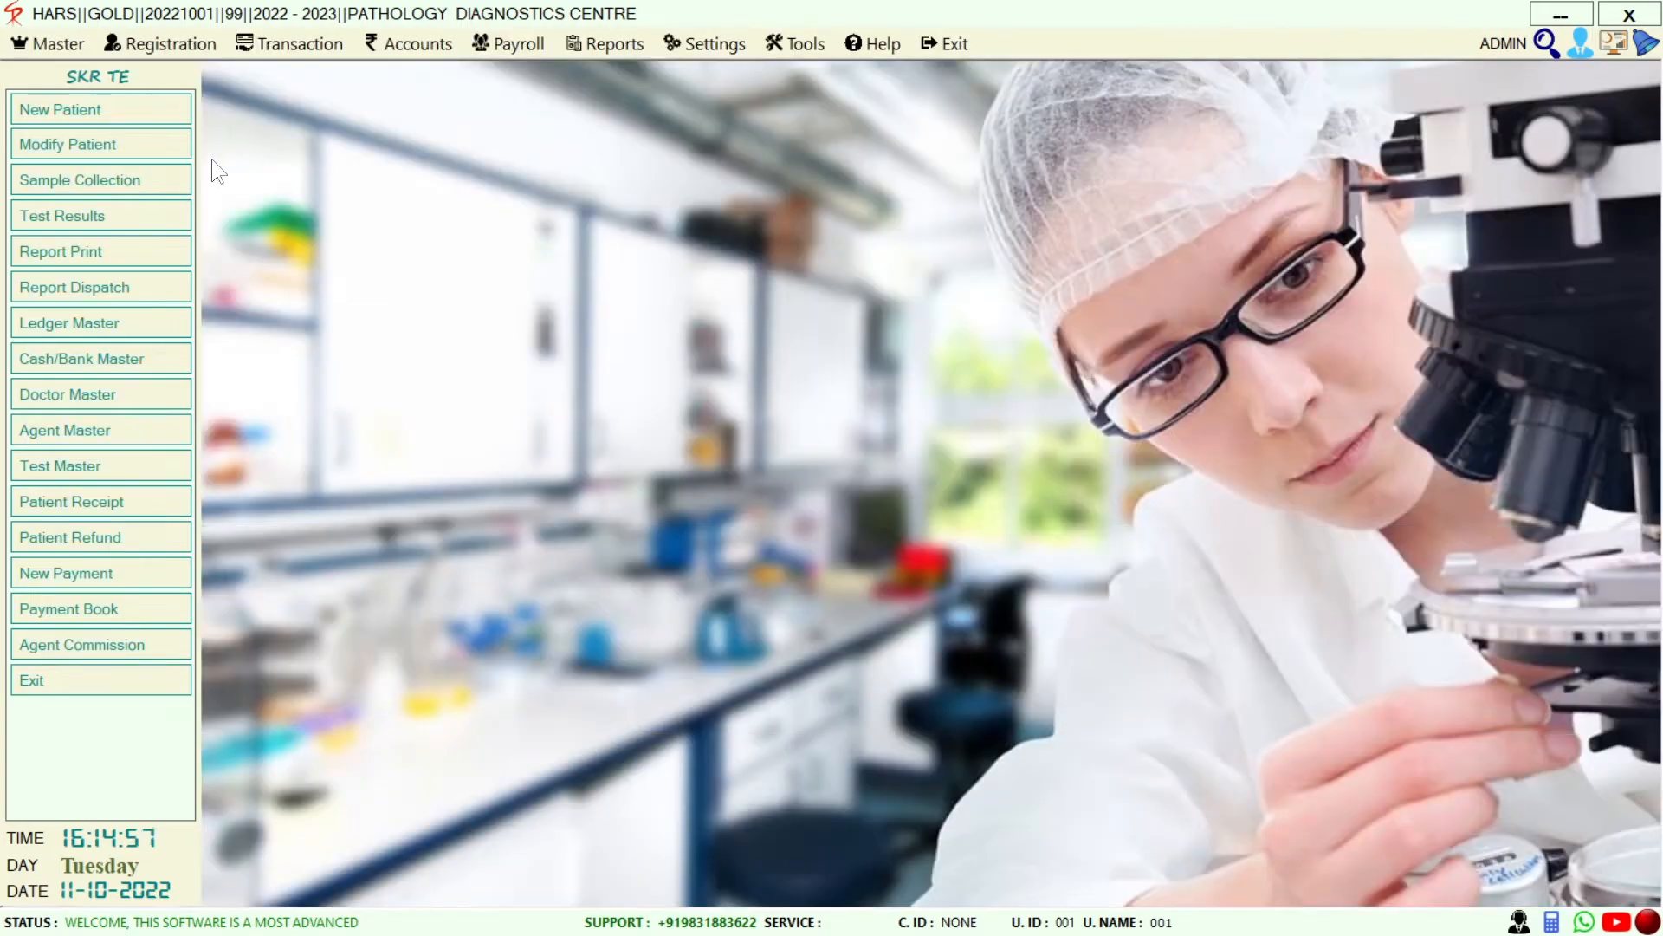
click(52, 43)
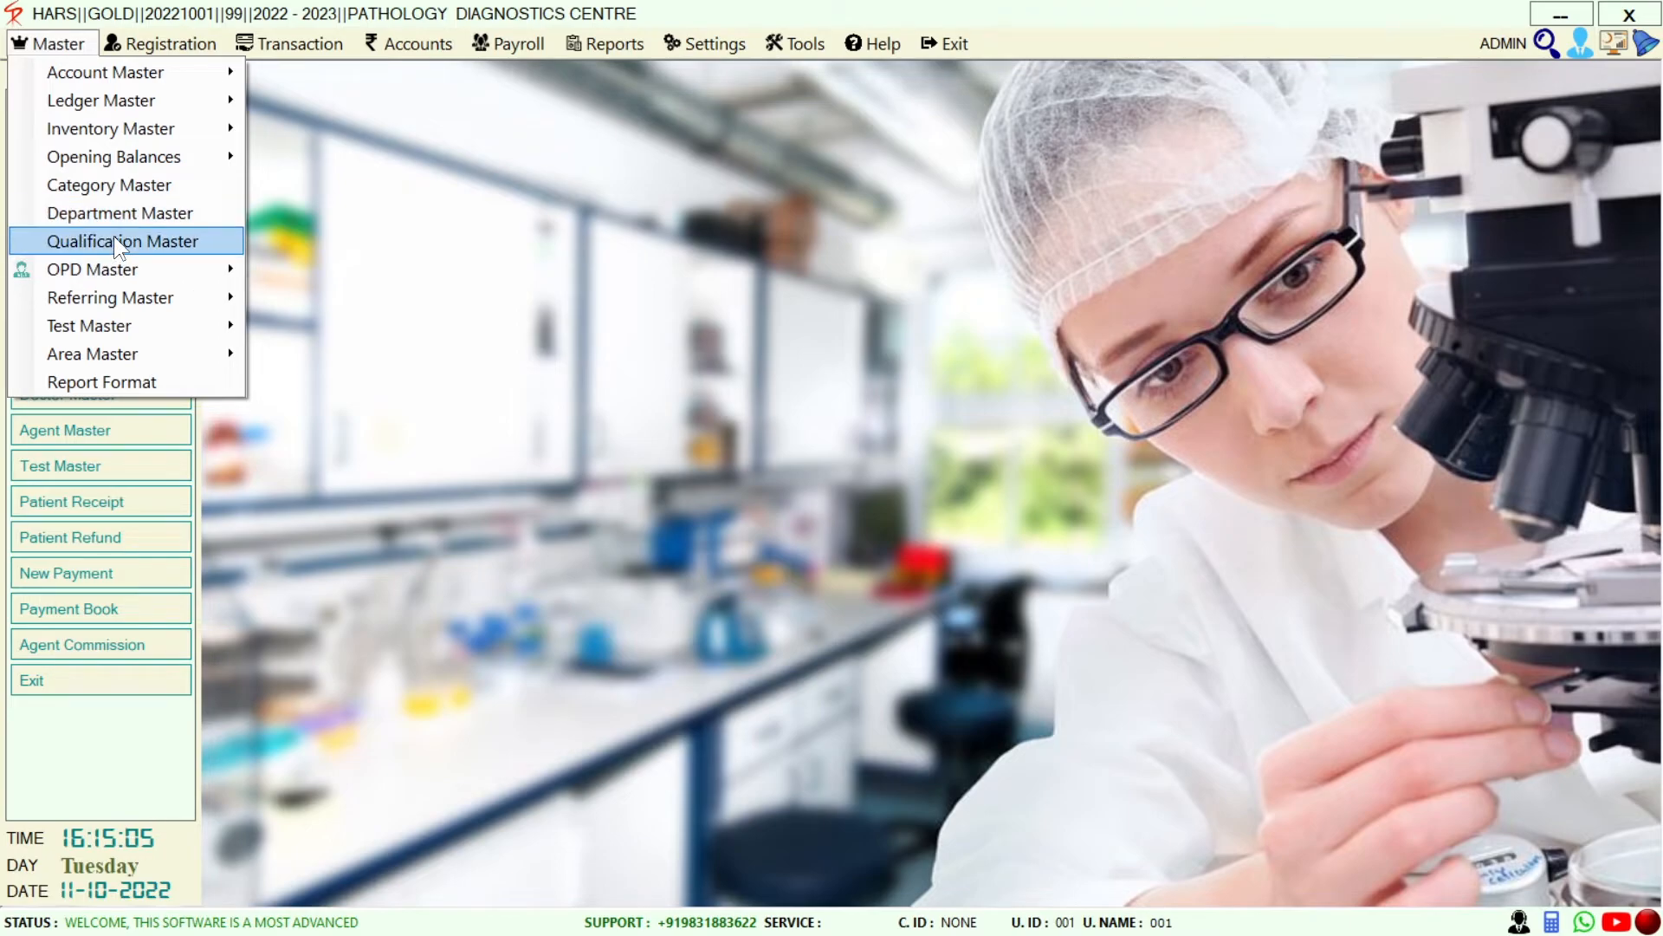
mouse_move(94, 272)
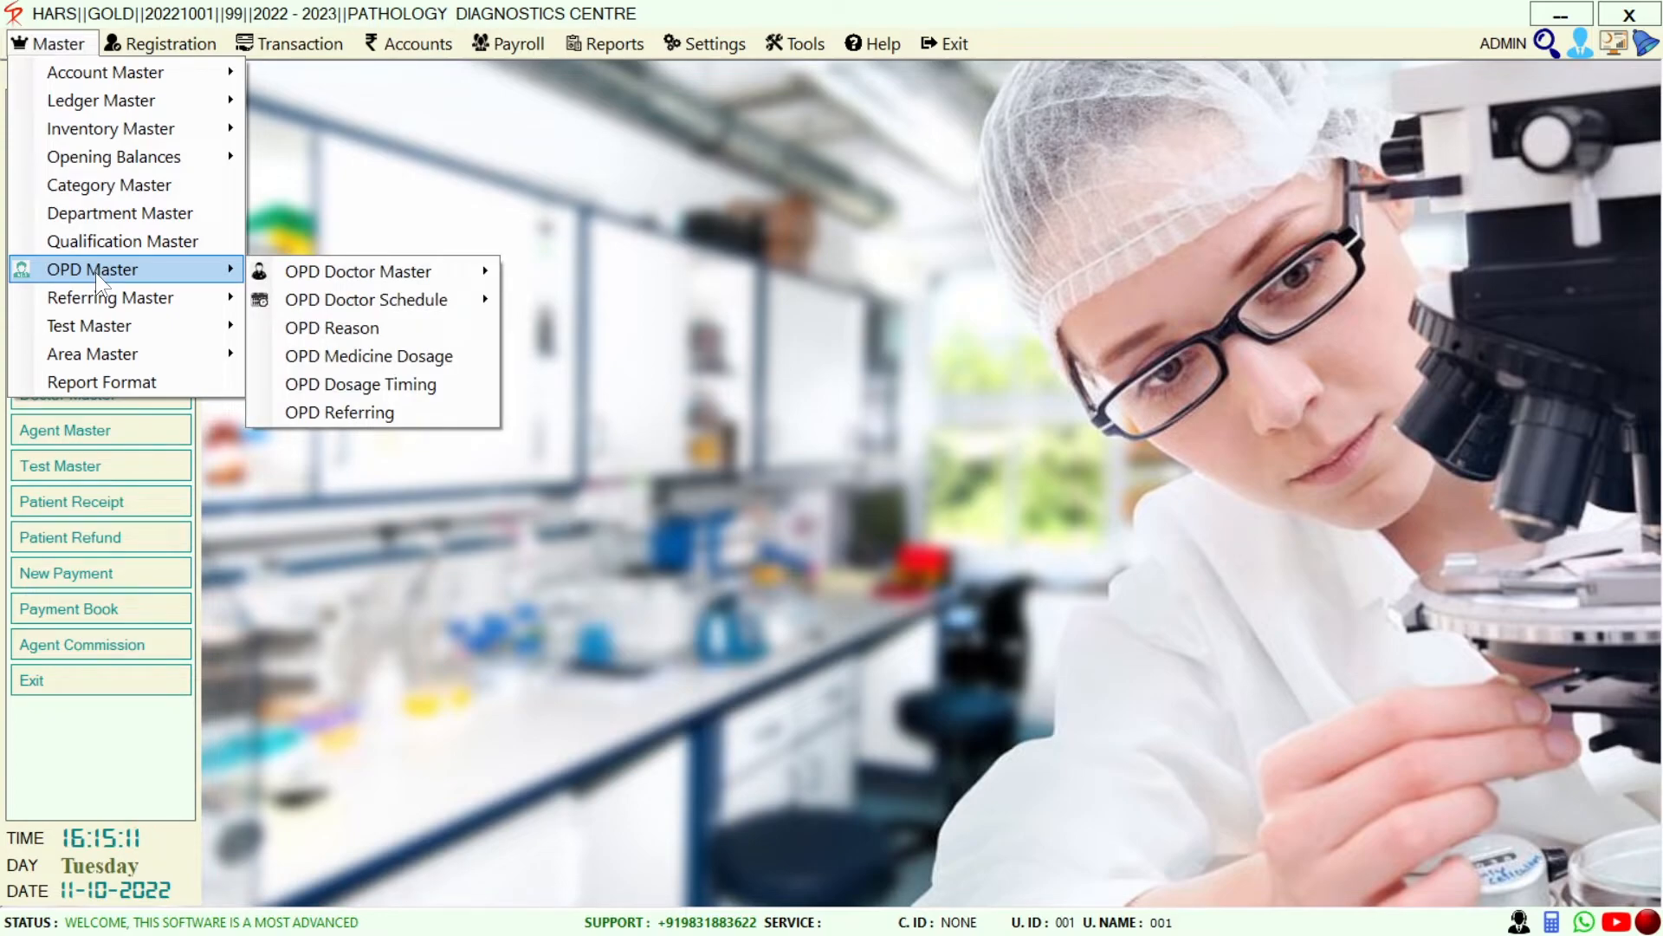
mouse_move(106, 303)
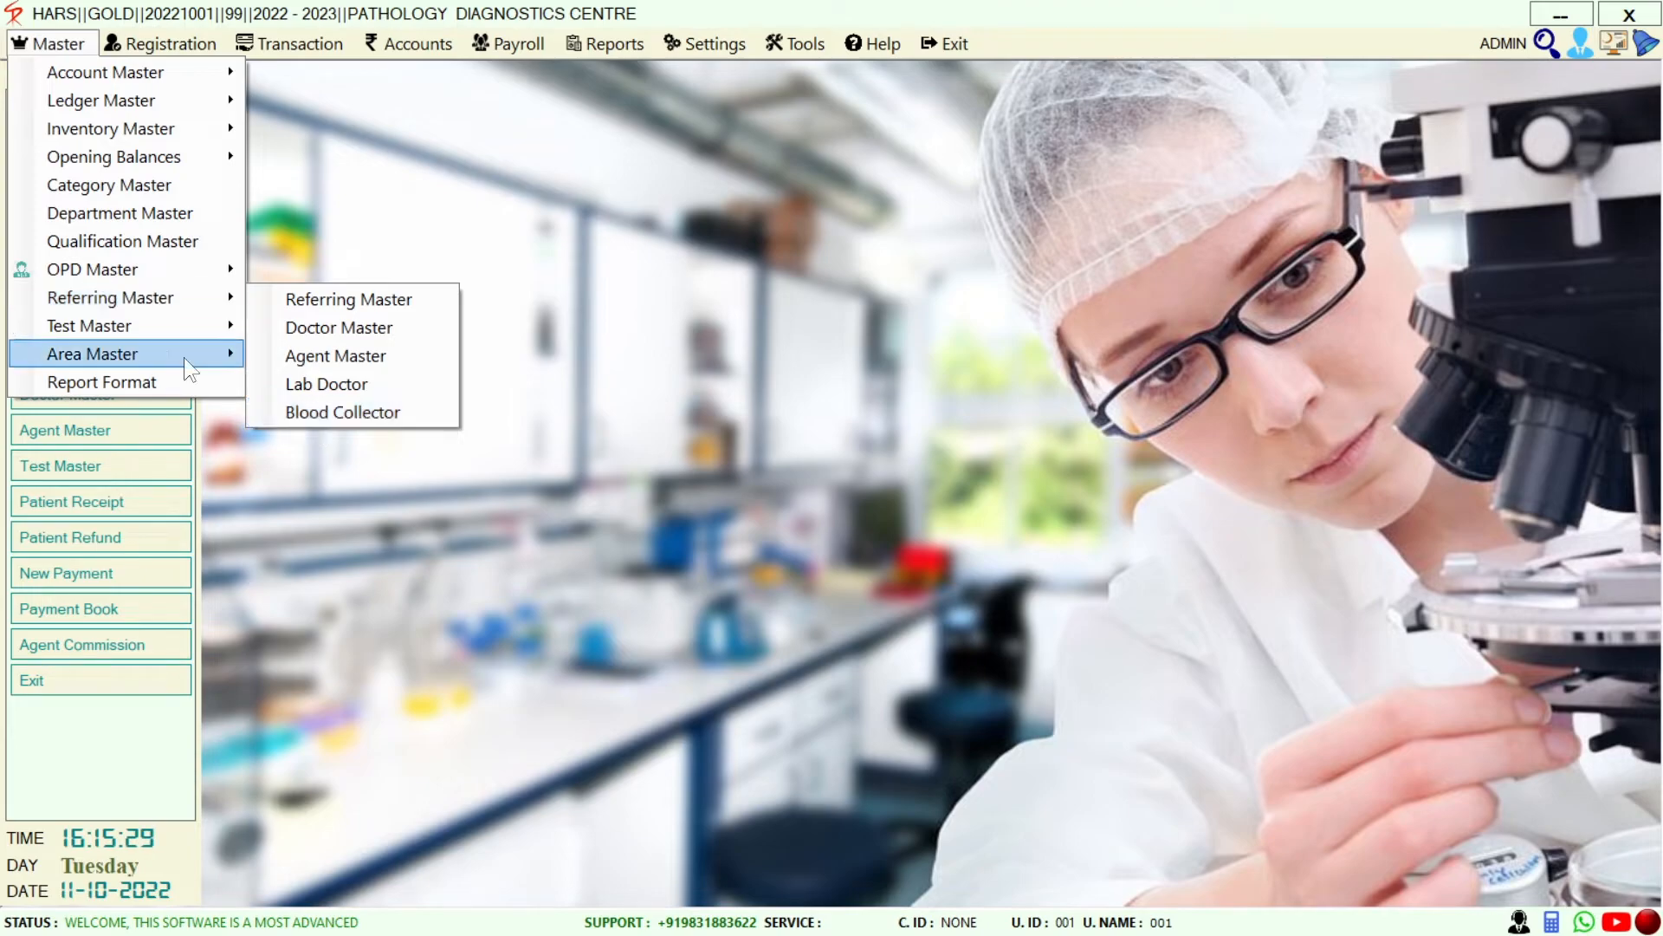
mouse_move(181, 338)
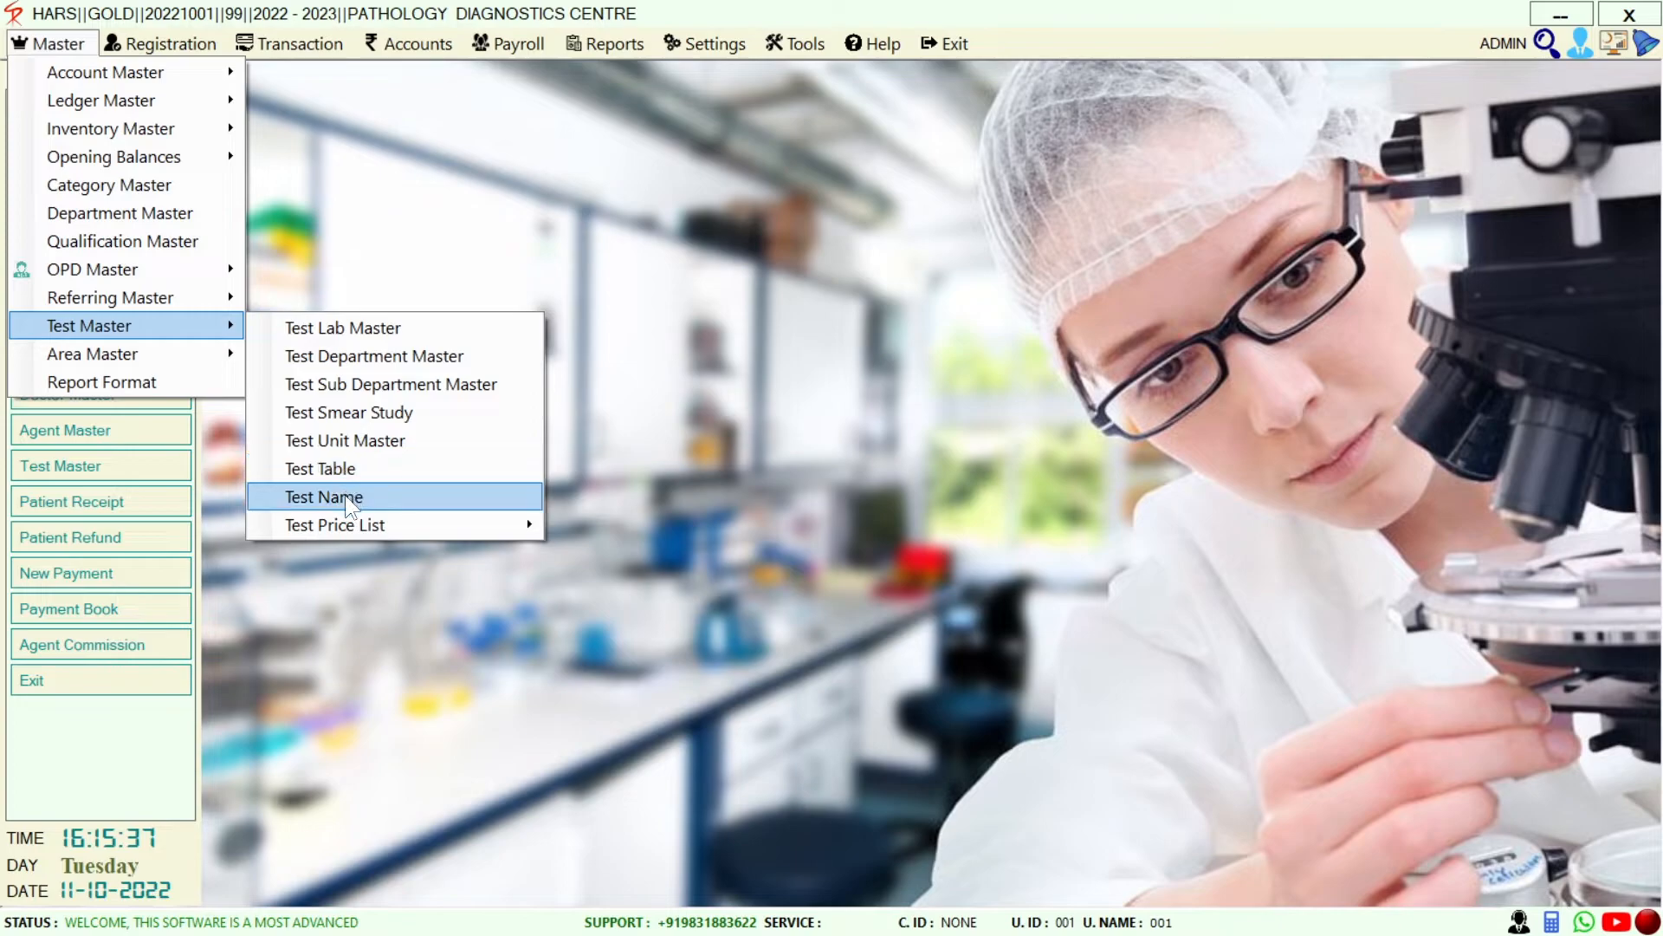
mouse_move(356, 527)
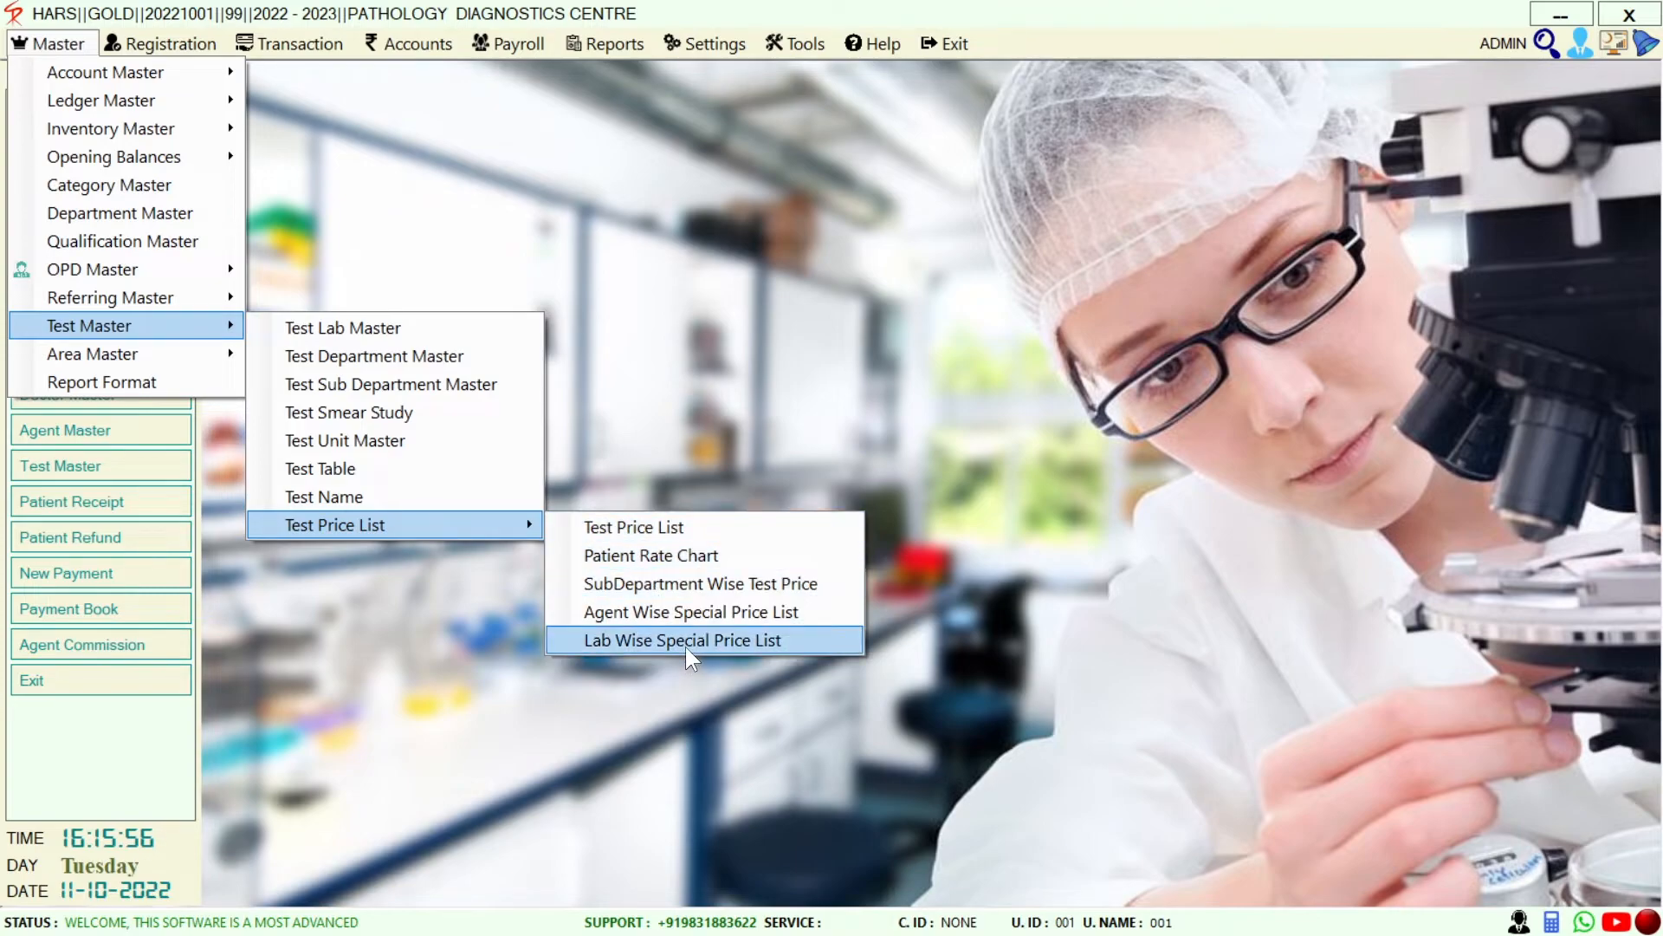
mouse_move(121, 350)
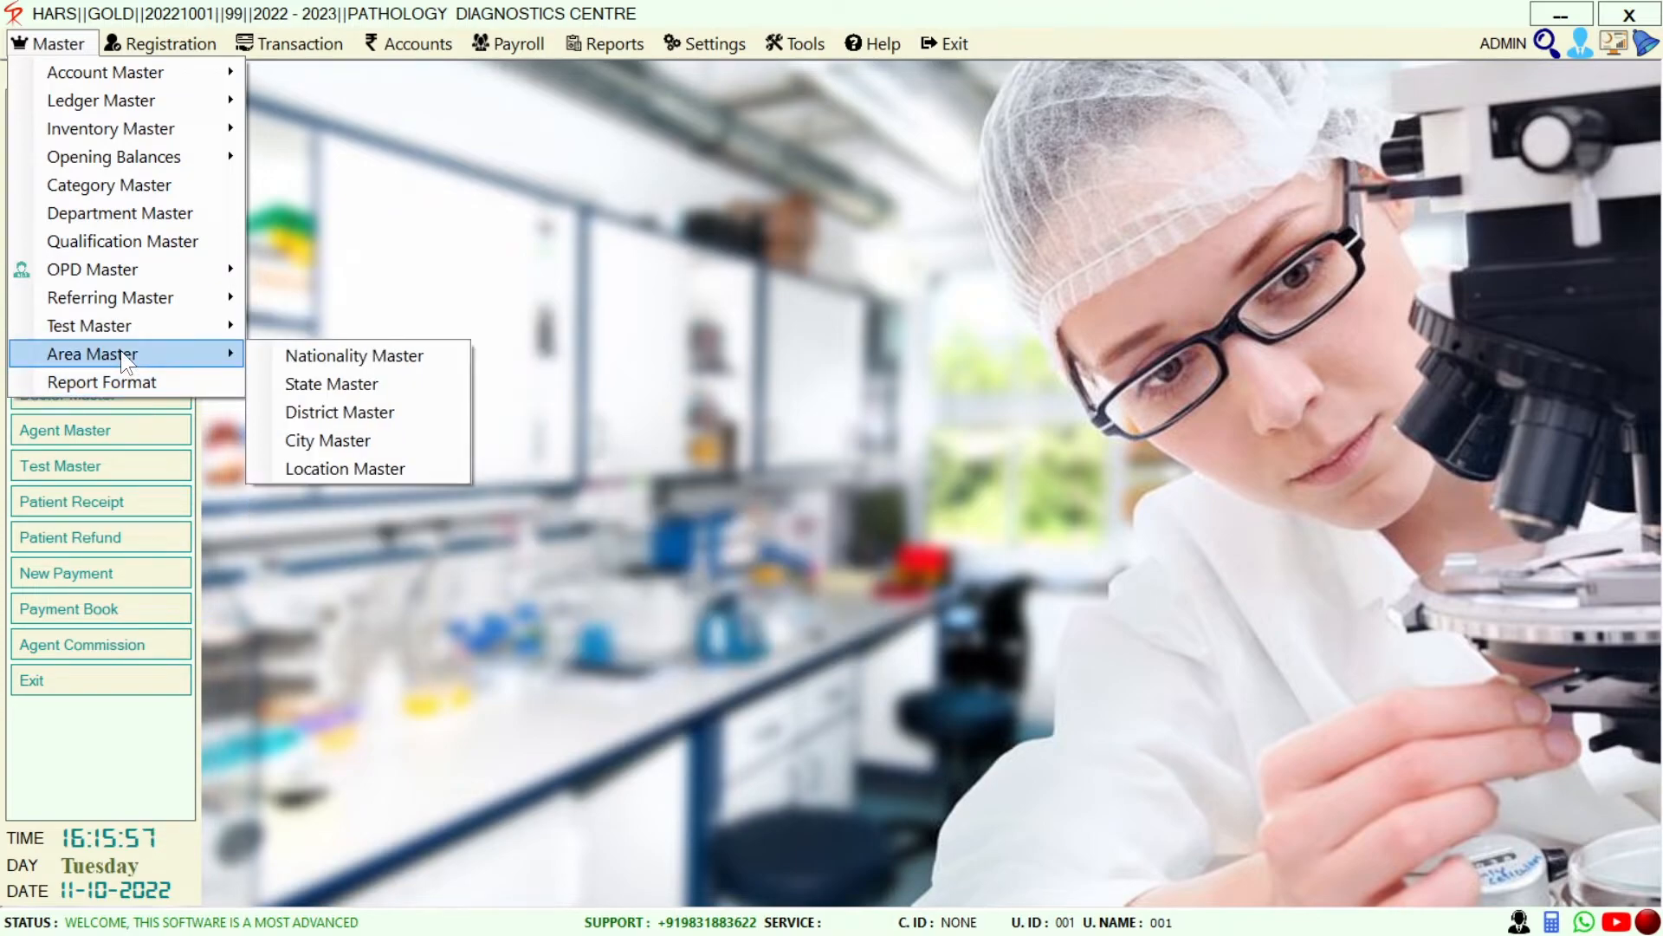
Open the State List, update the WEST BENGAL record unchanged, and close the list
click(317, 381)
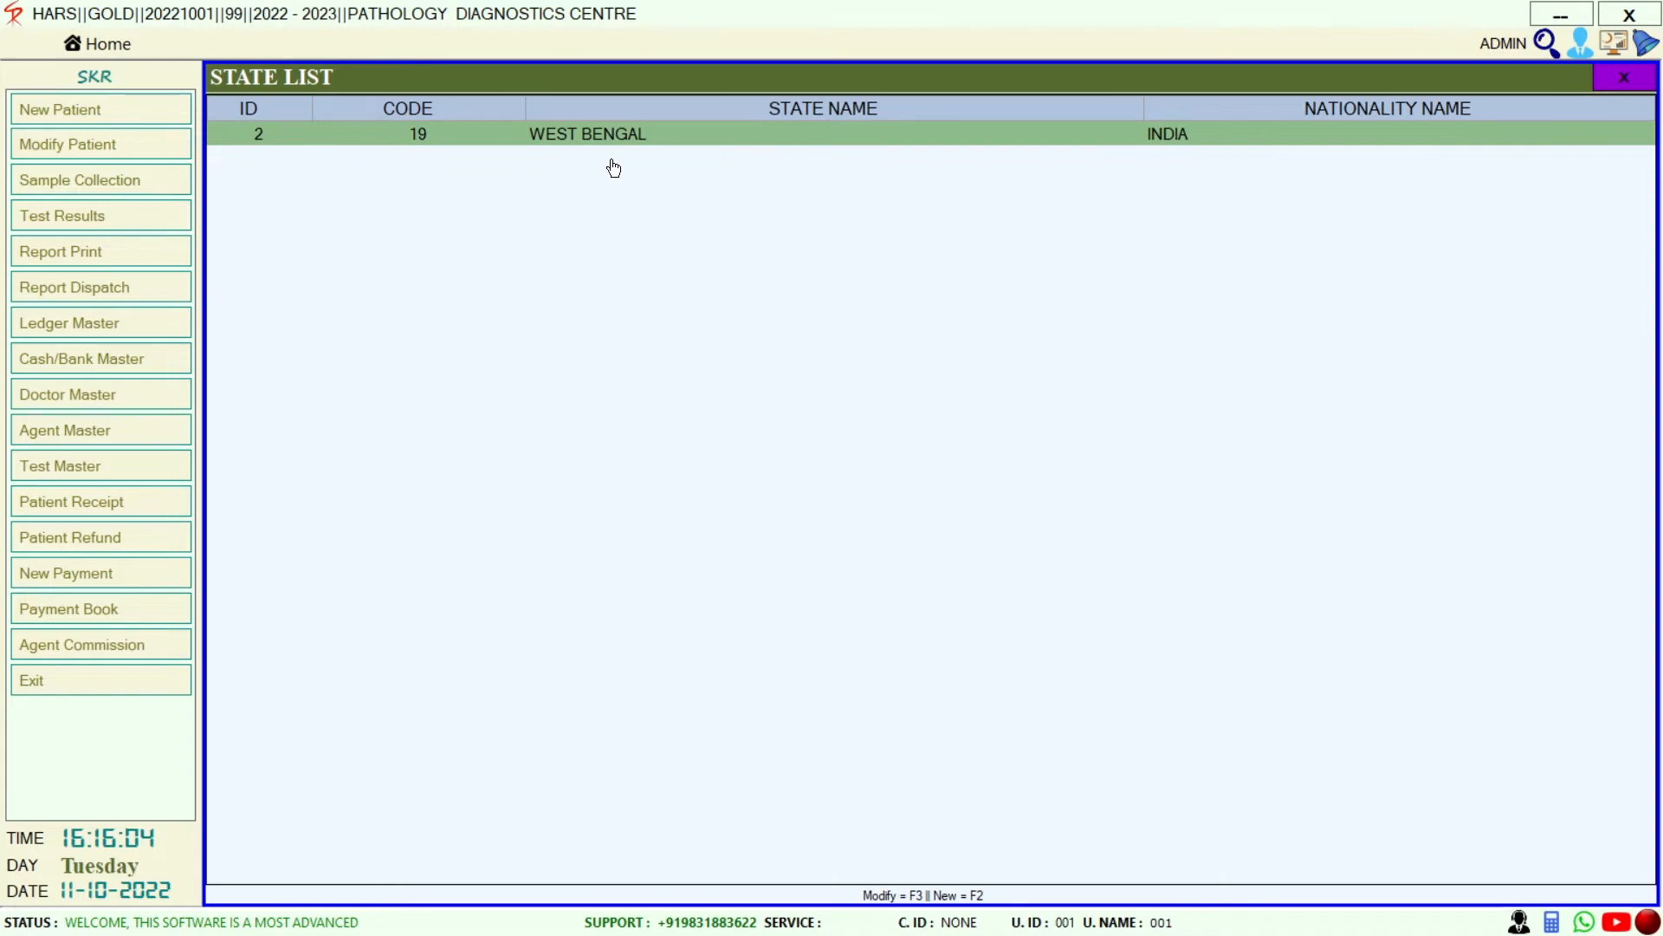
key(F3)
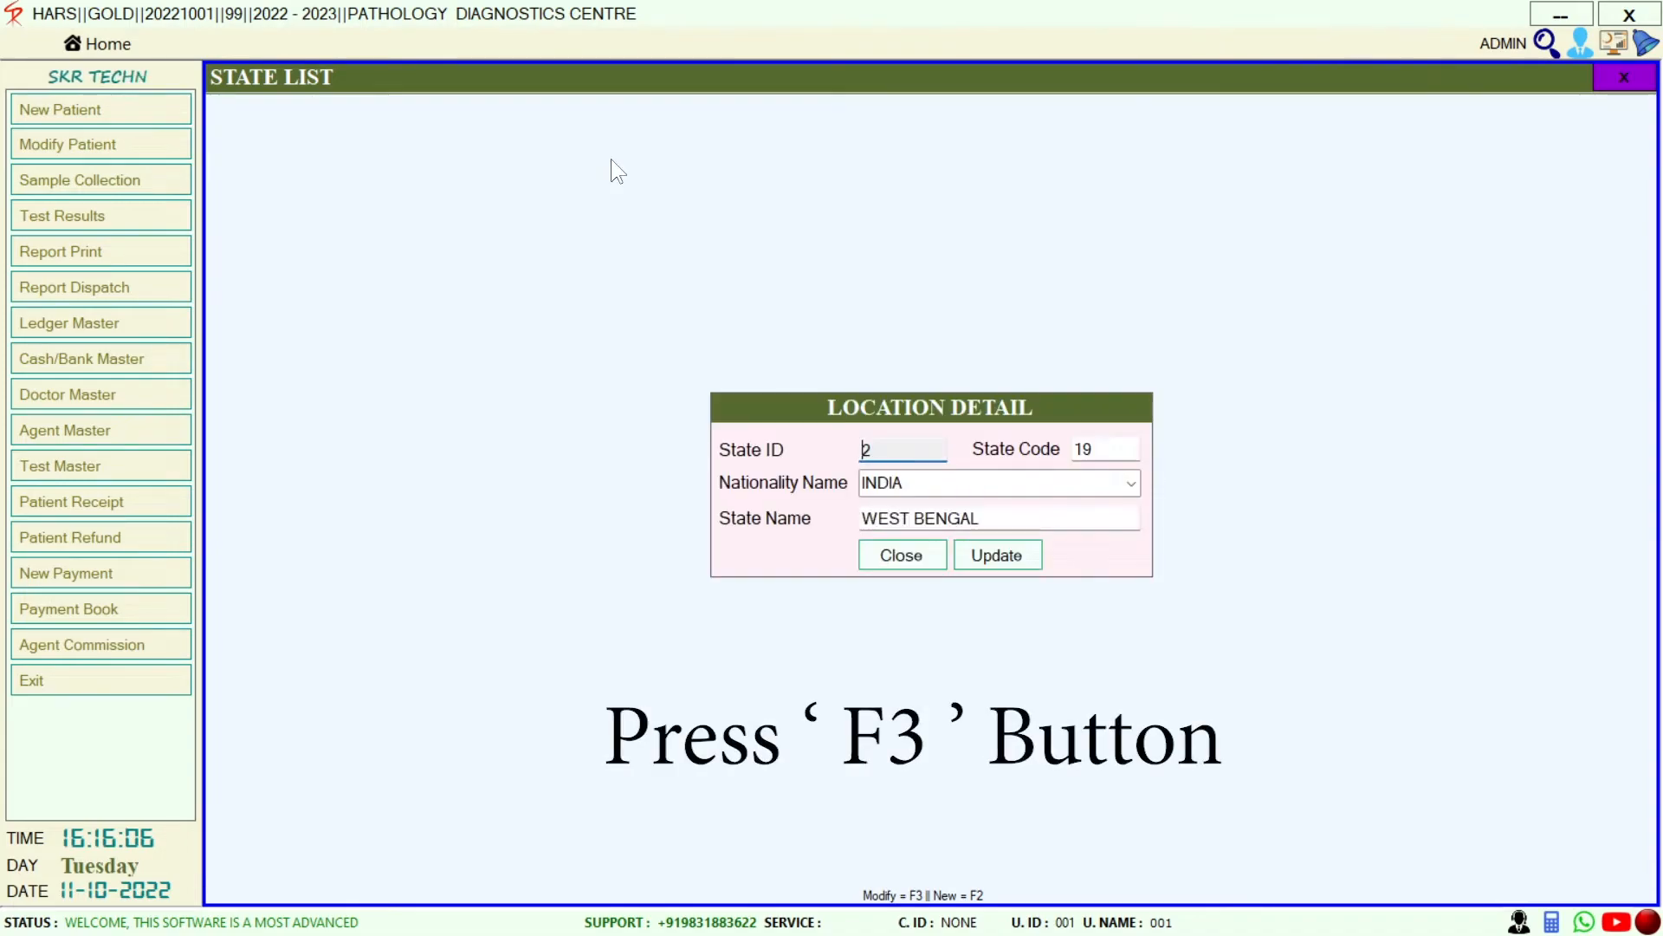
click(997, 513)
click(976, 554)
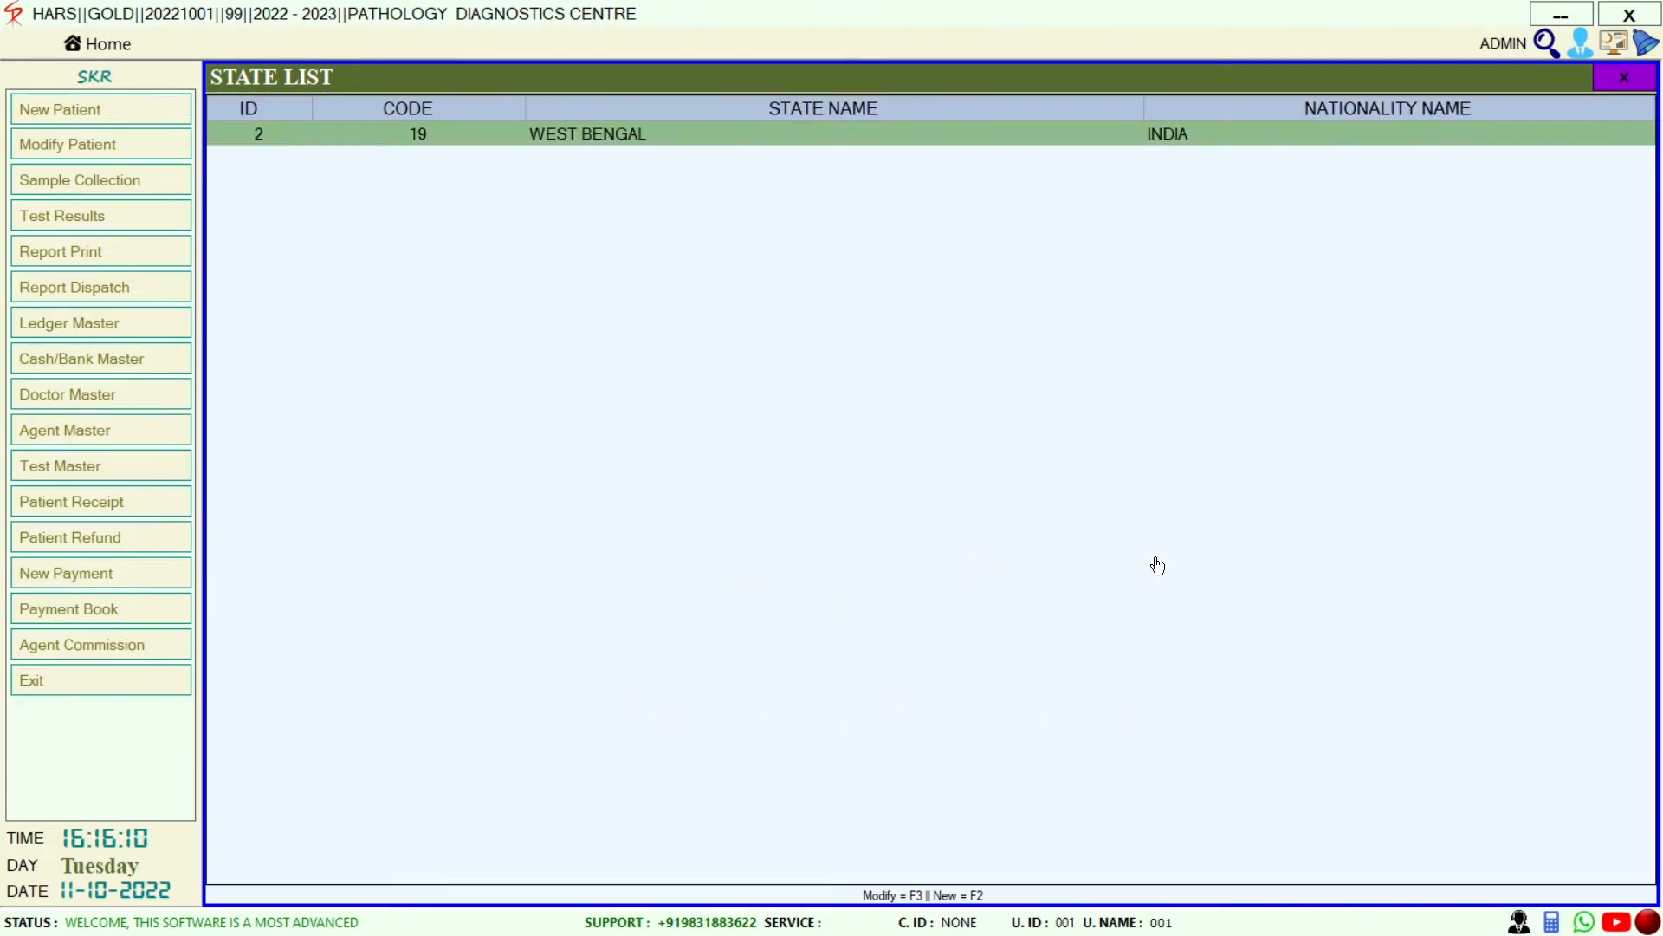
key(Escape)
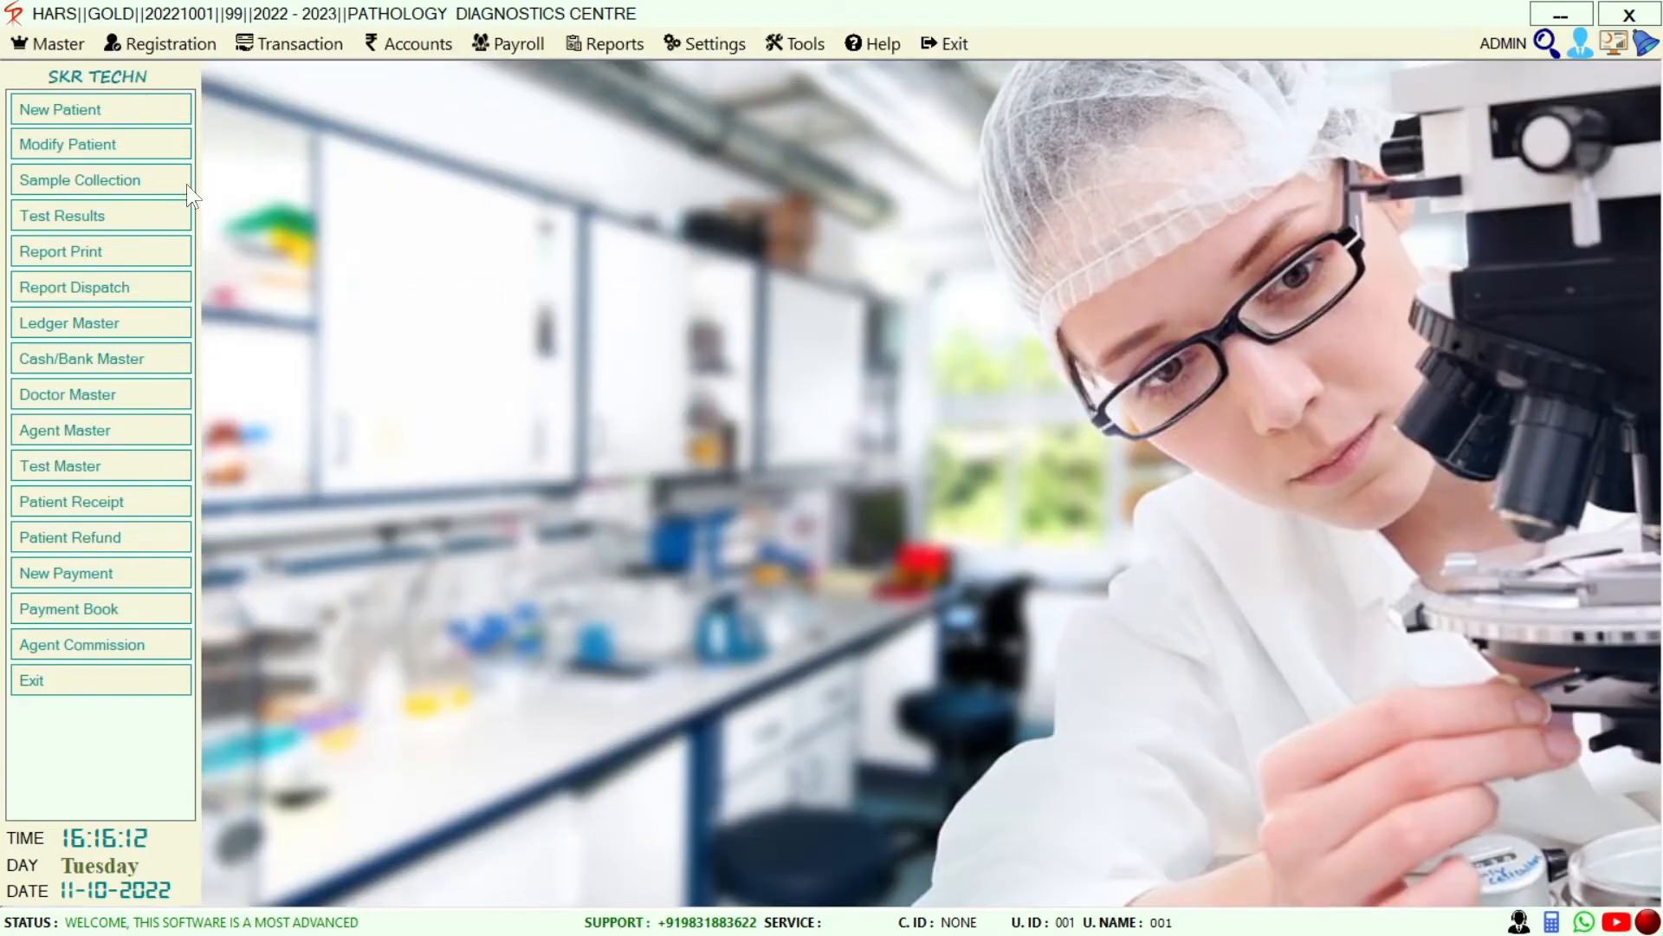
View and close the District Master list, then dismiss the Master menu
click(39, 35)
mouse_move(164, 351)
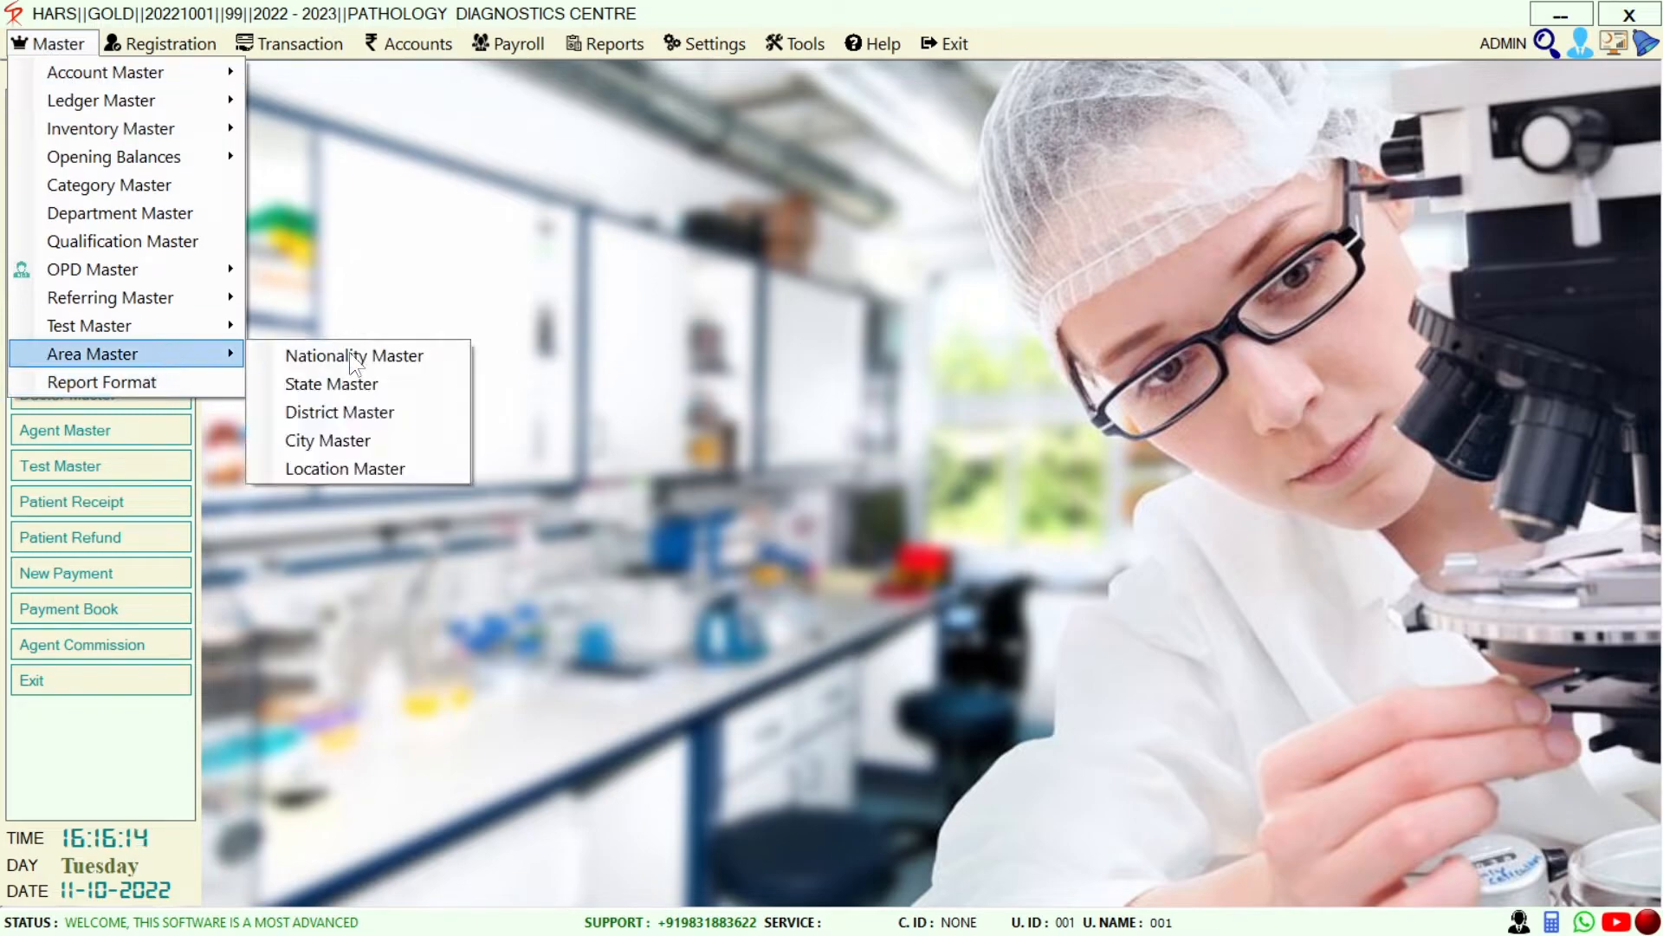
click(407, 417)
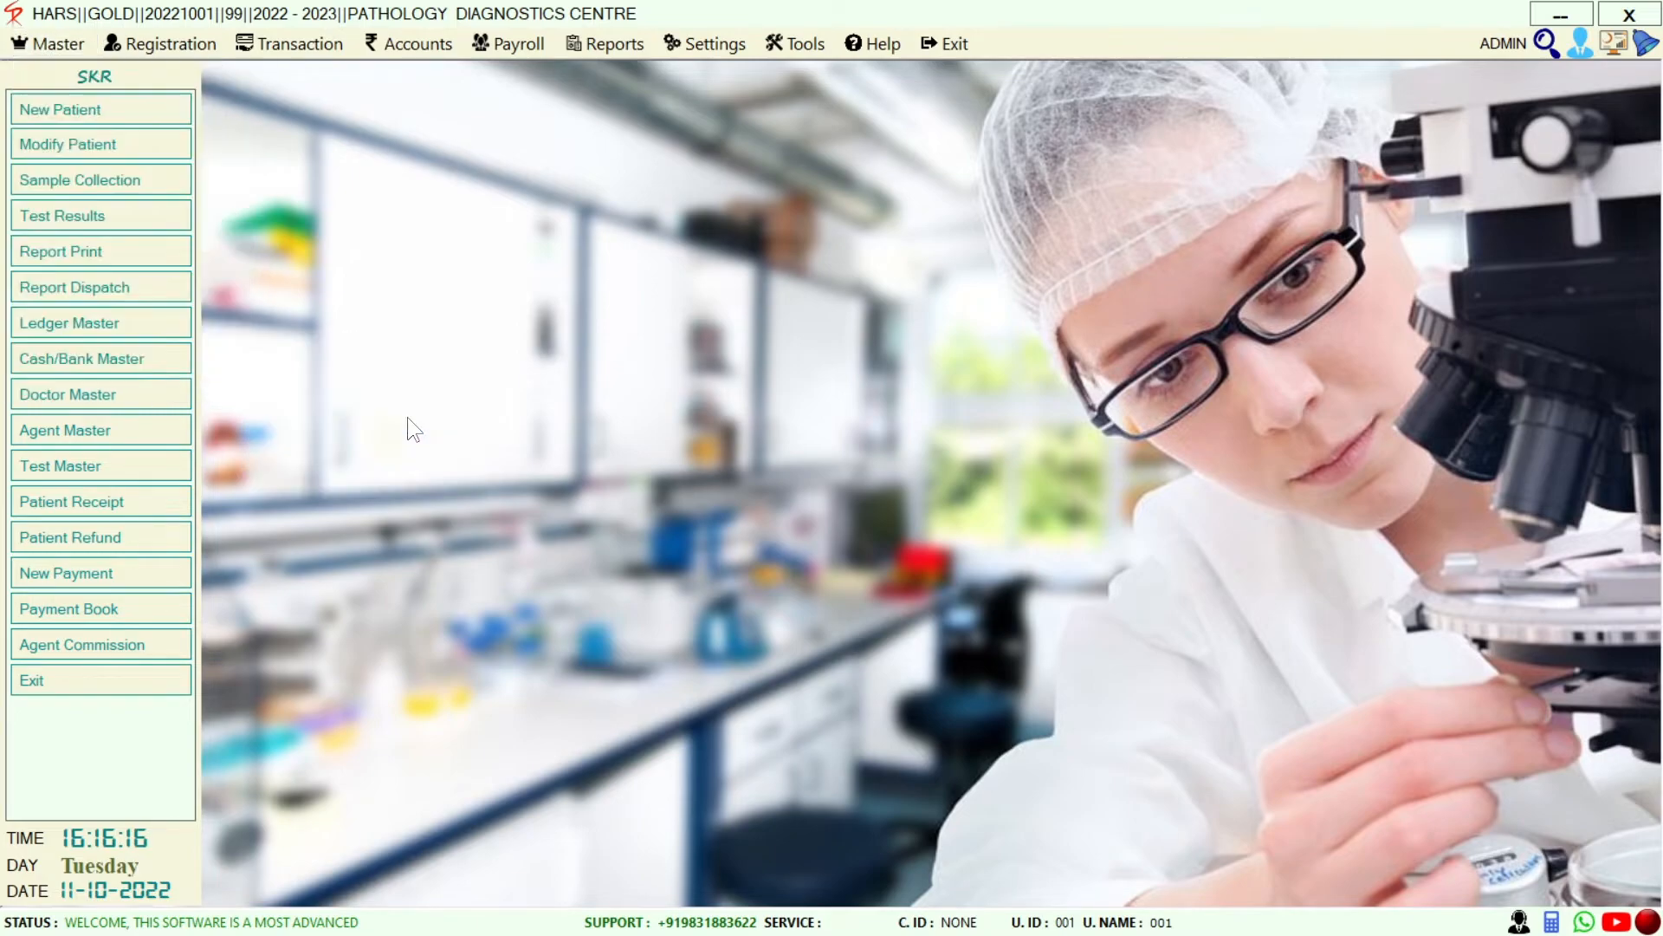
key(Escape)
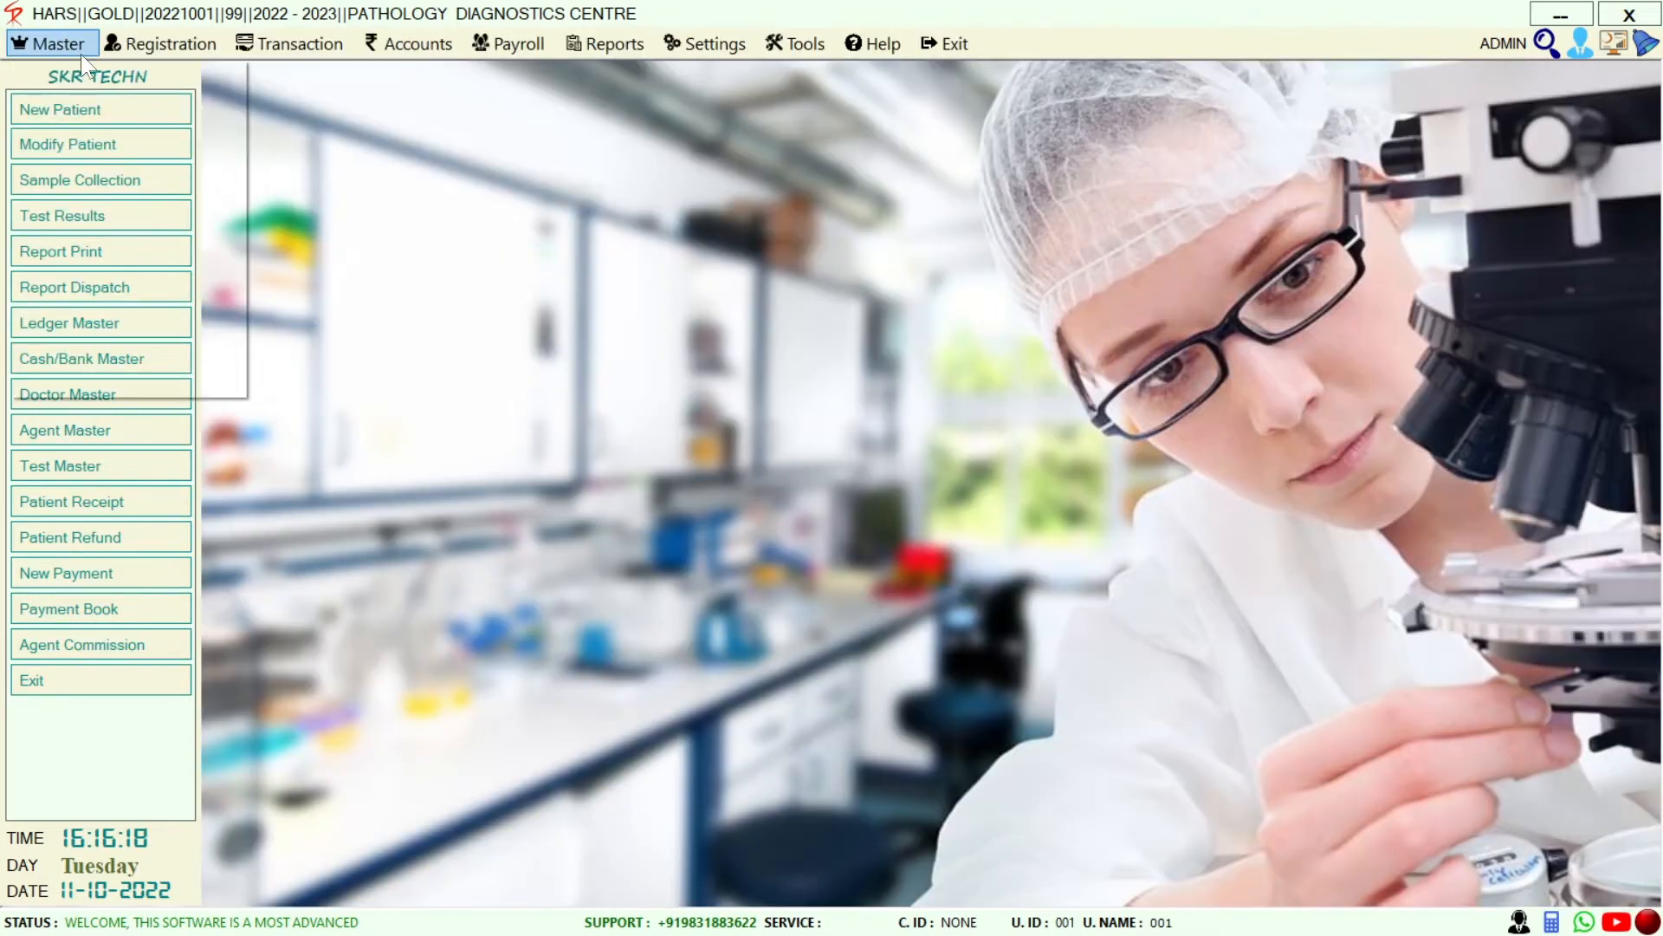
click(75, 45)
mouse_move(80, 351)
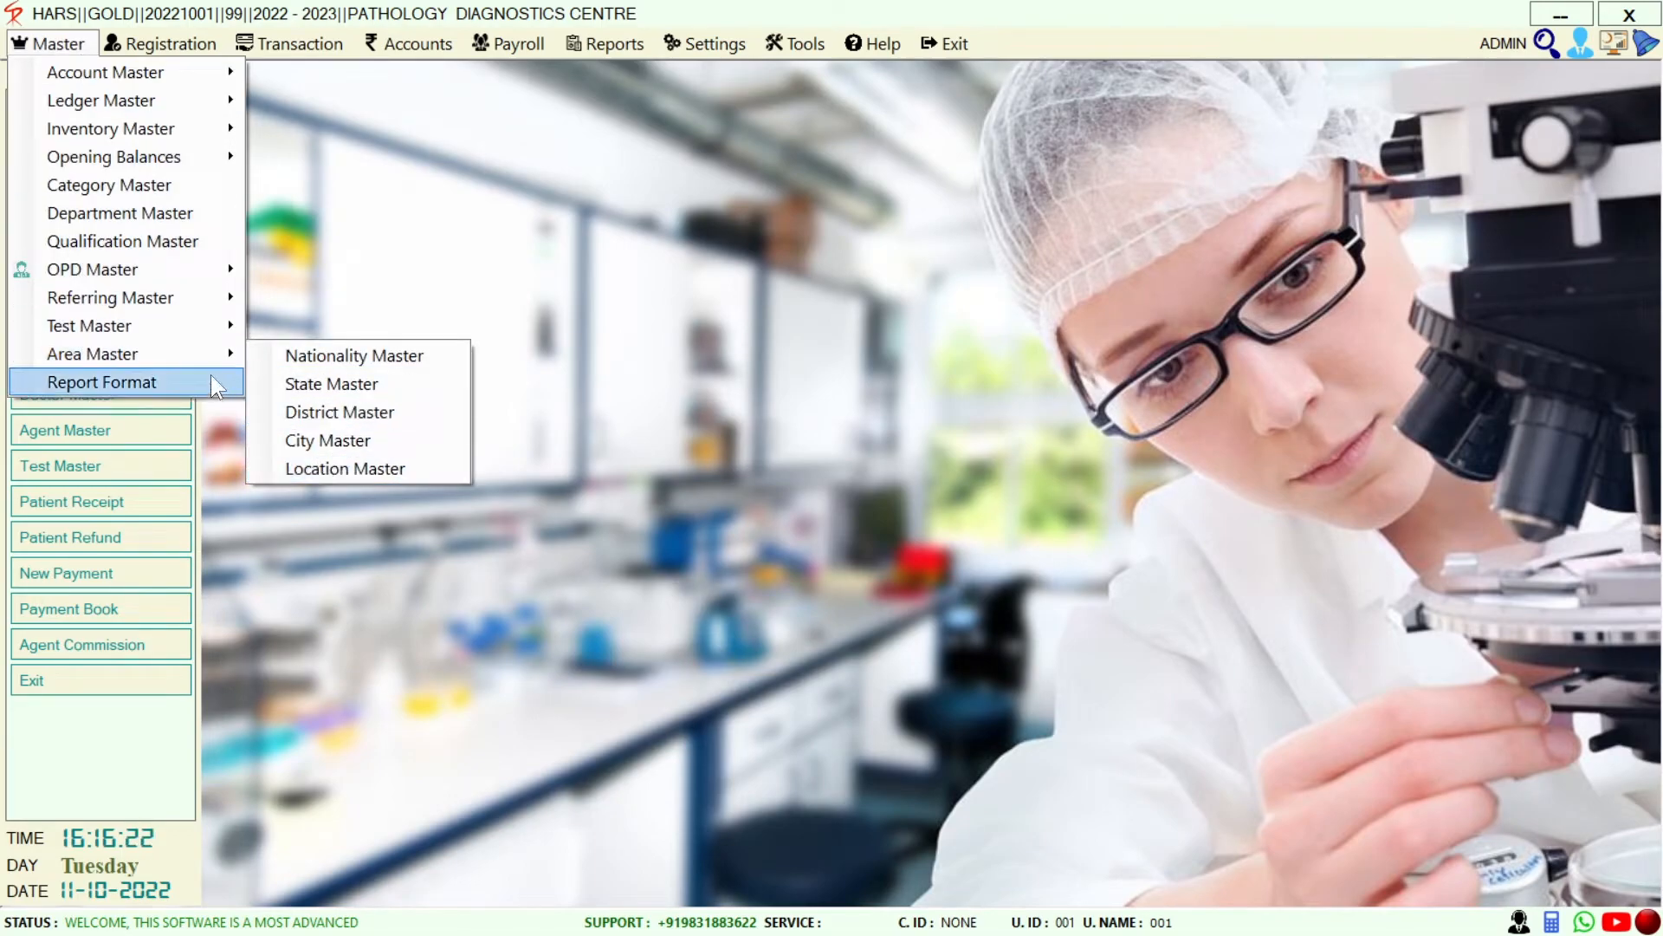
click(419, 300)
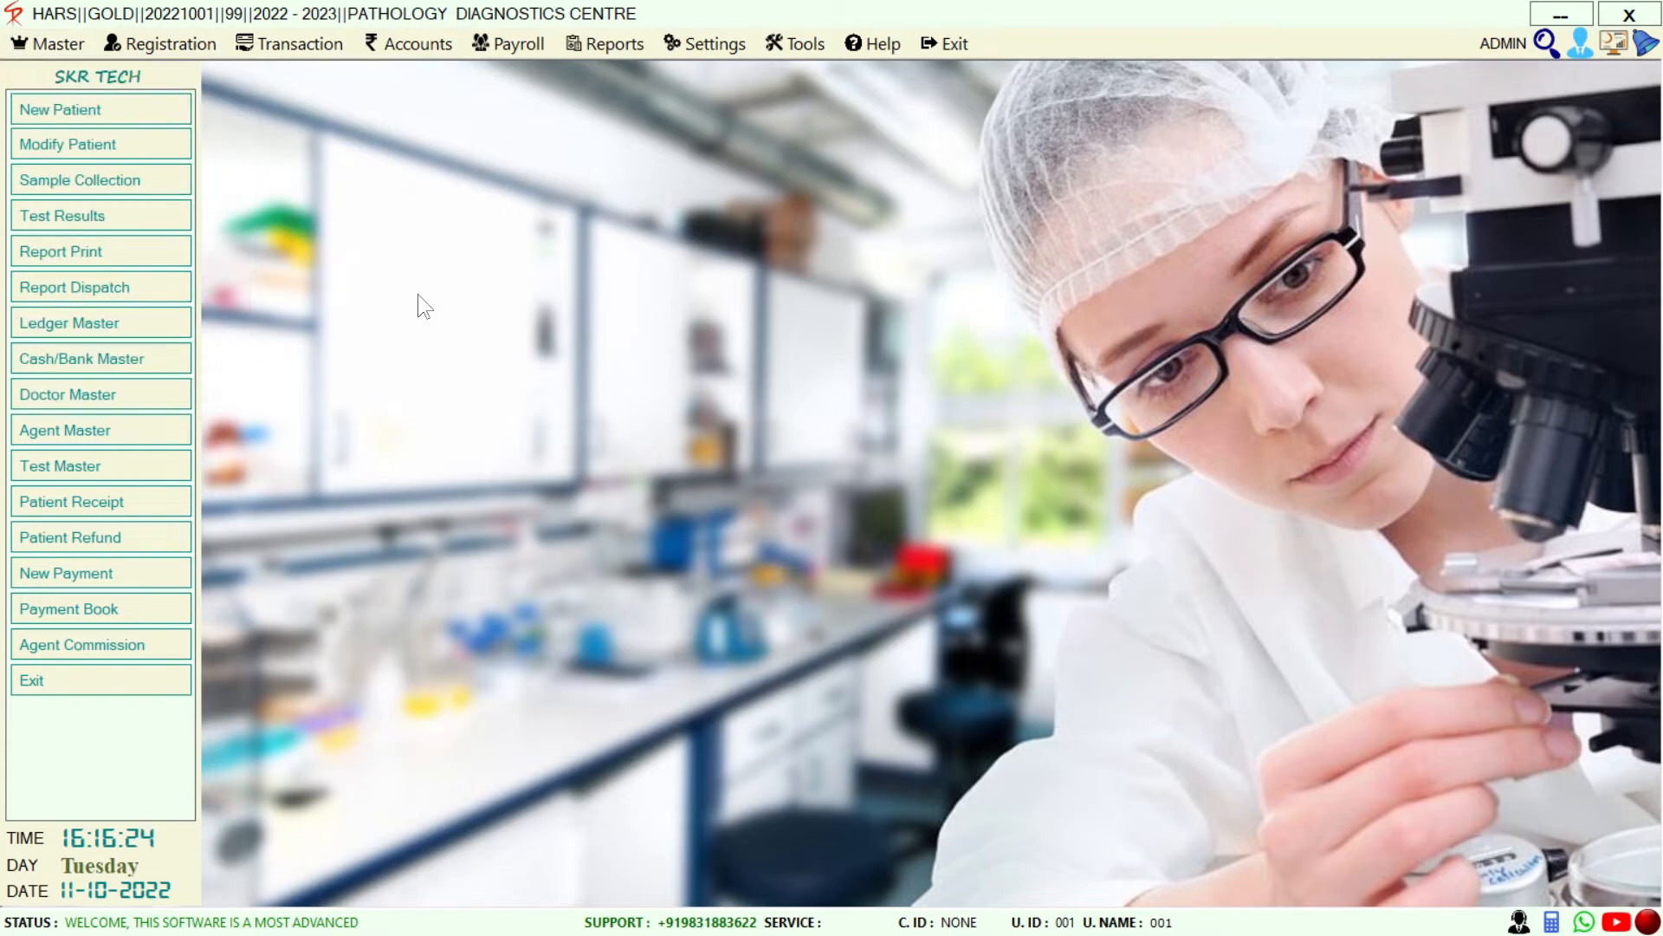
Browse the Registration menu and OPD Patient submenu, then show Transaction's Purchase Bill and Purchase Modify
click(123, 41)
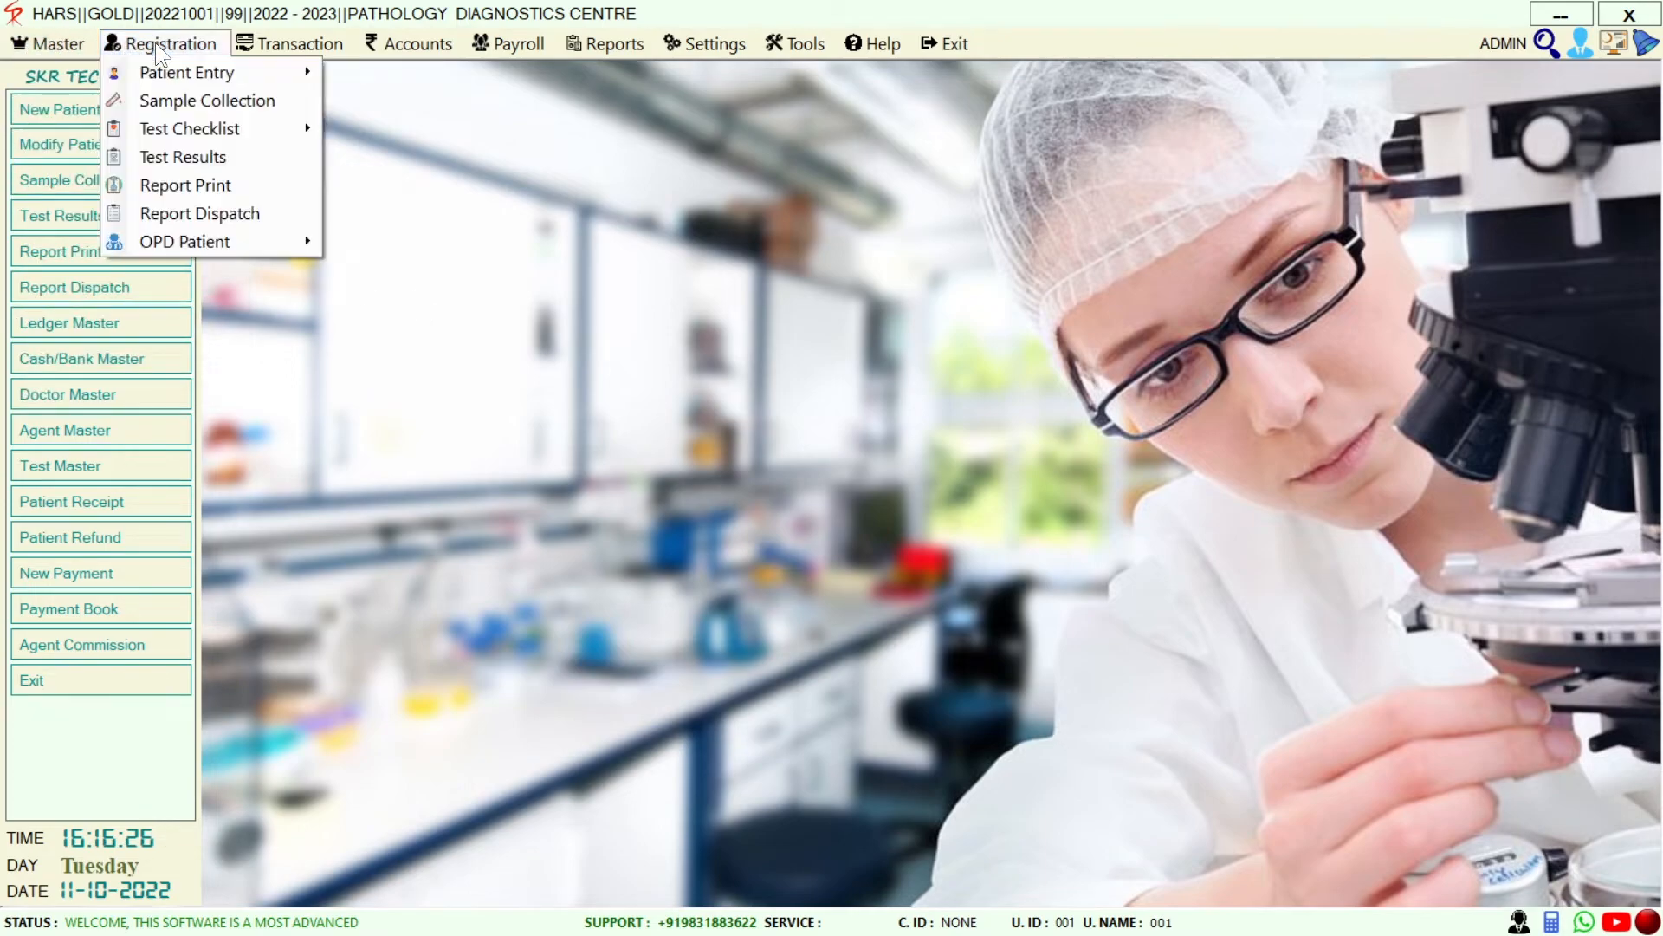
mouse_move(239, 77)
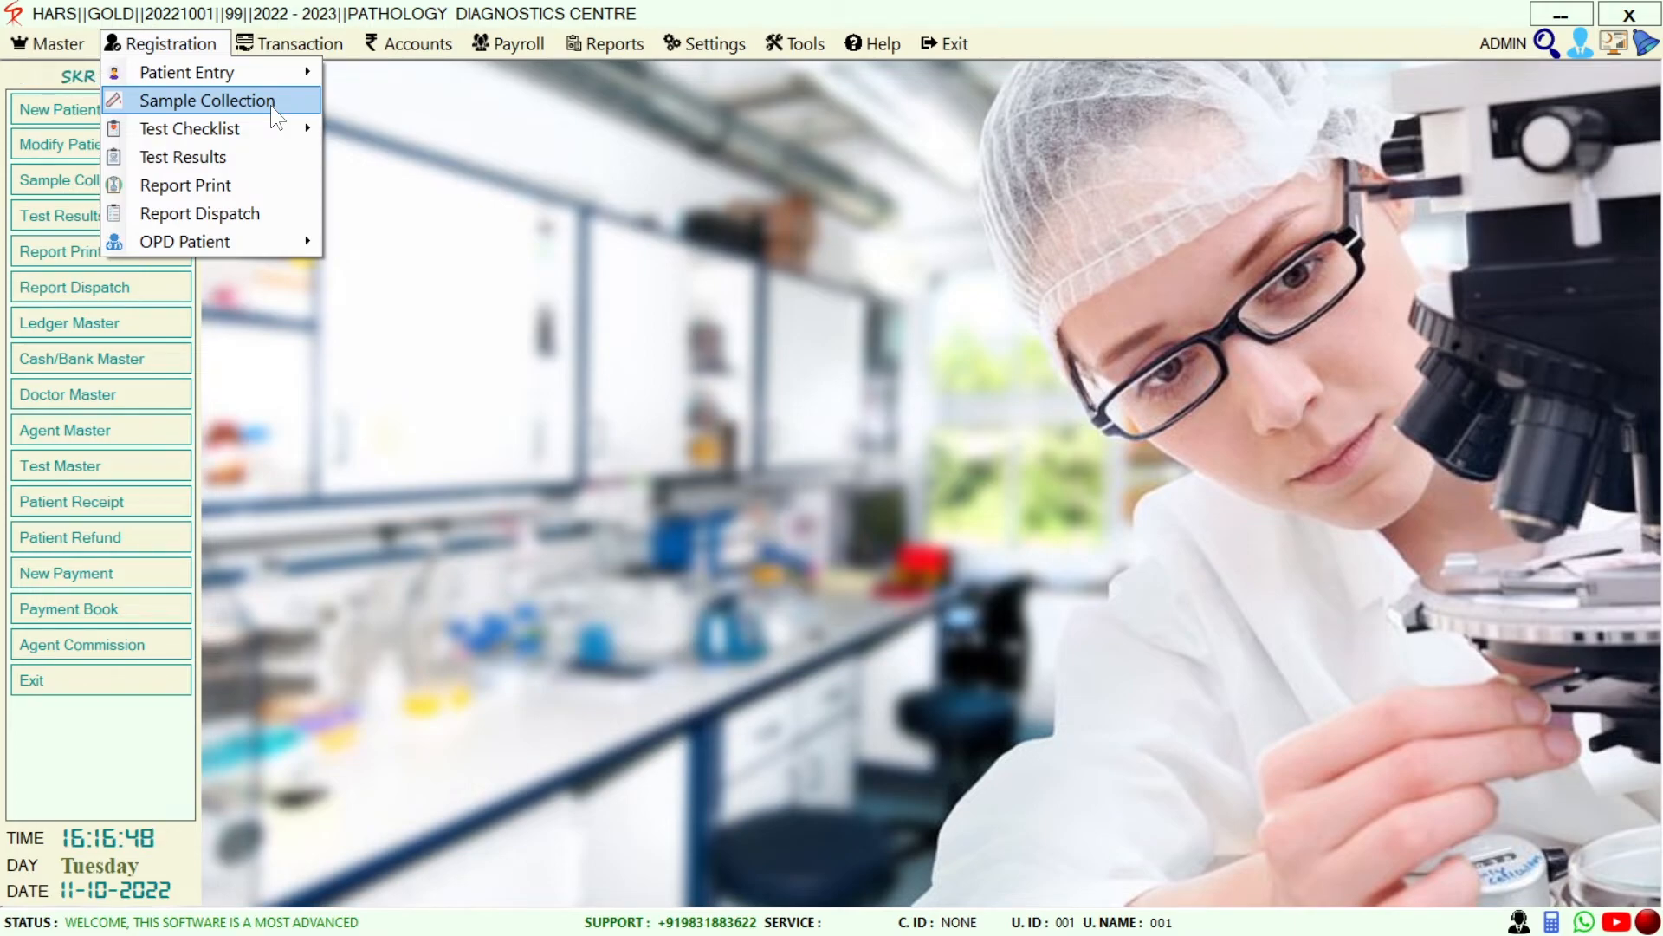
mouse_move(249, 144)
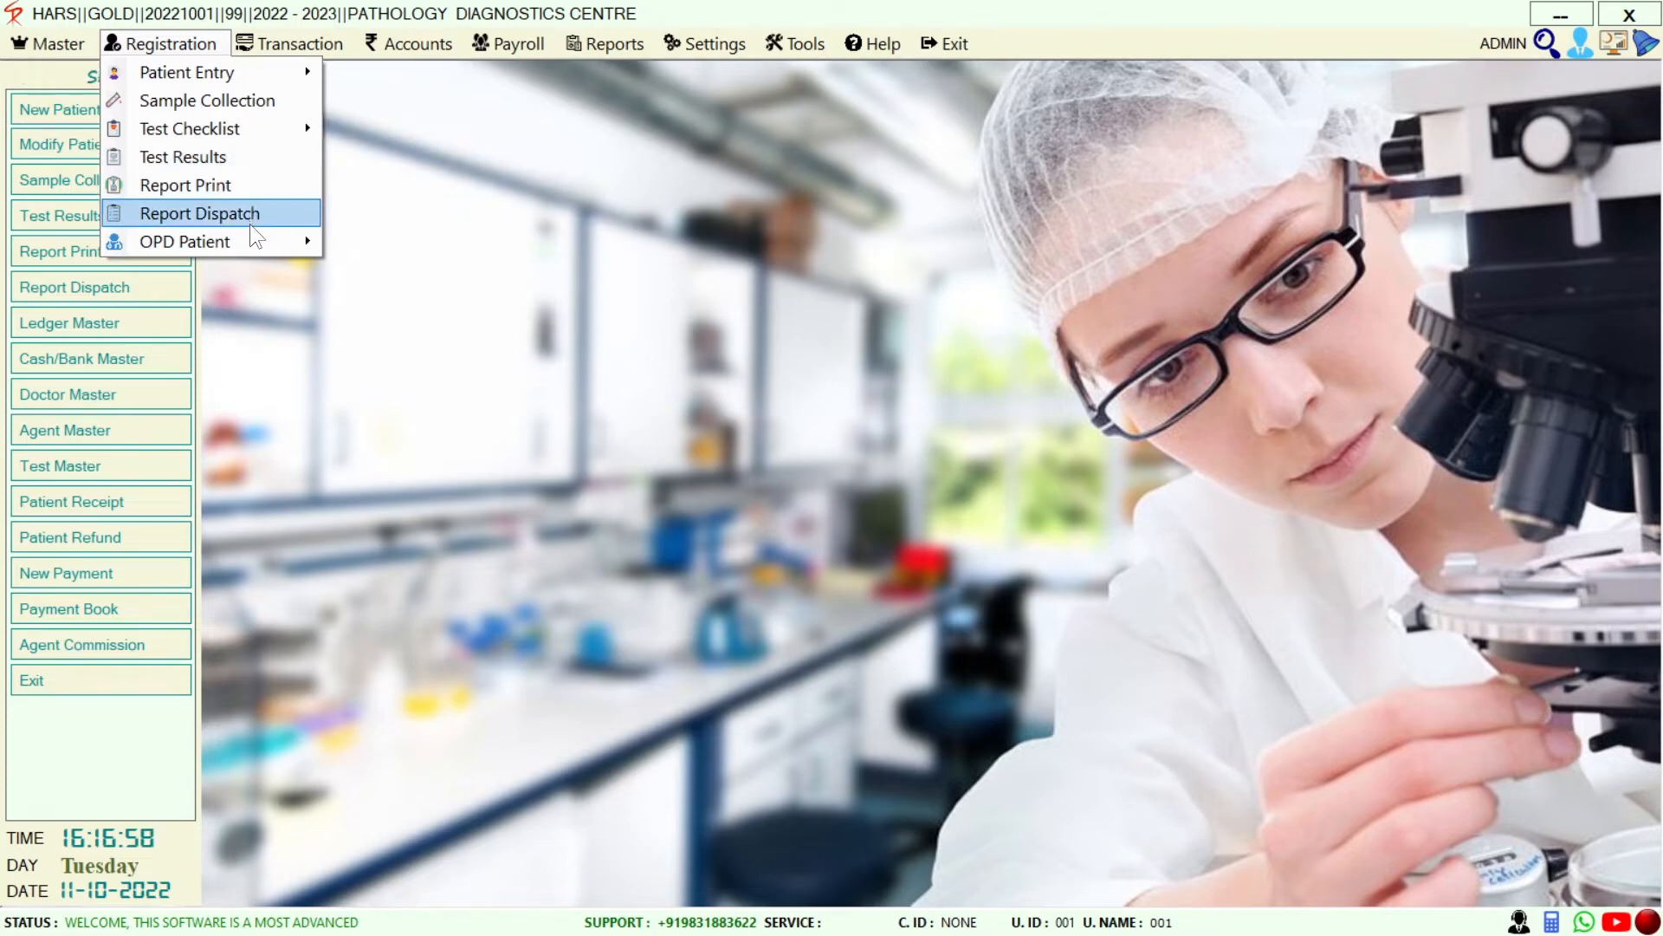
mouse_move(251, 240)
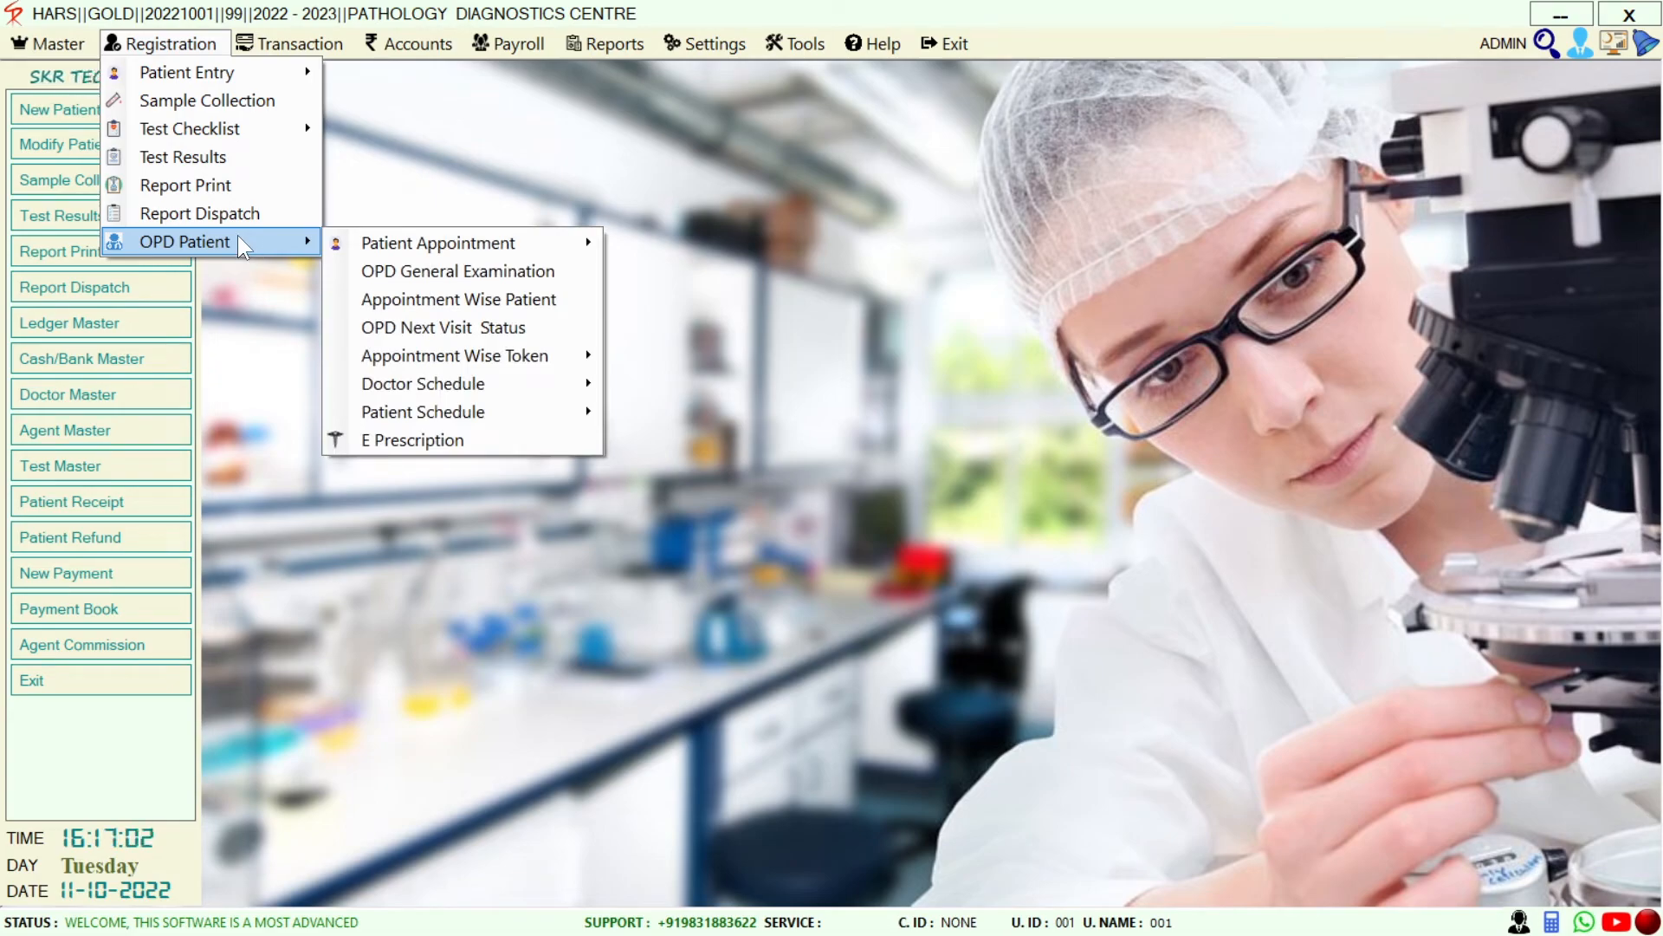
click(308, 48)
mouse_move(297, 69)
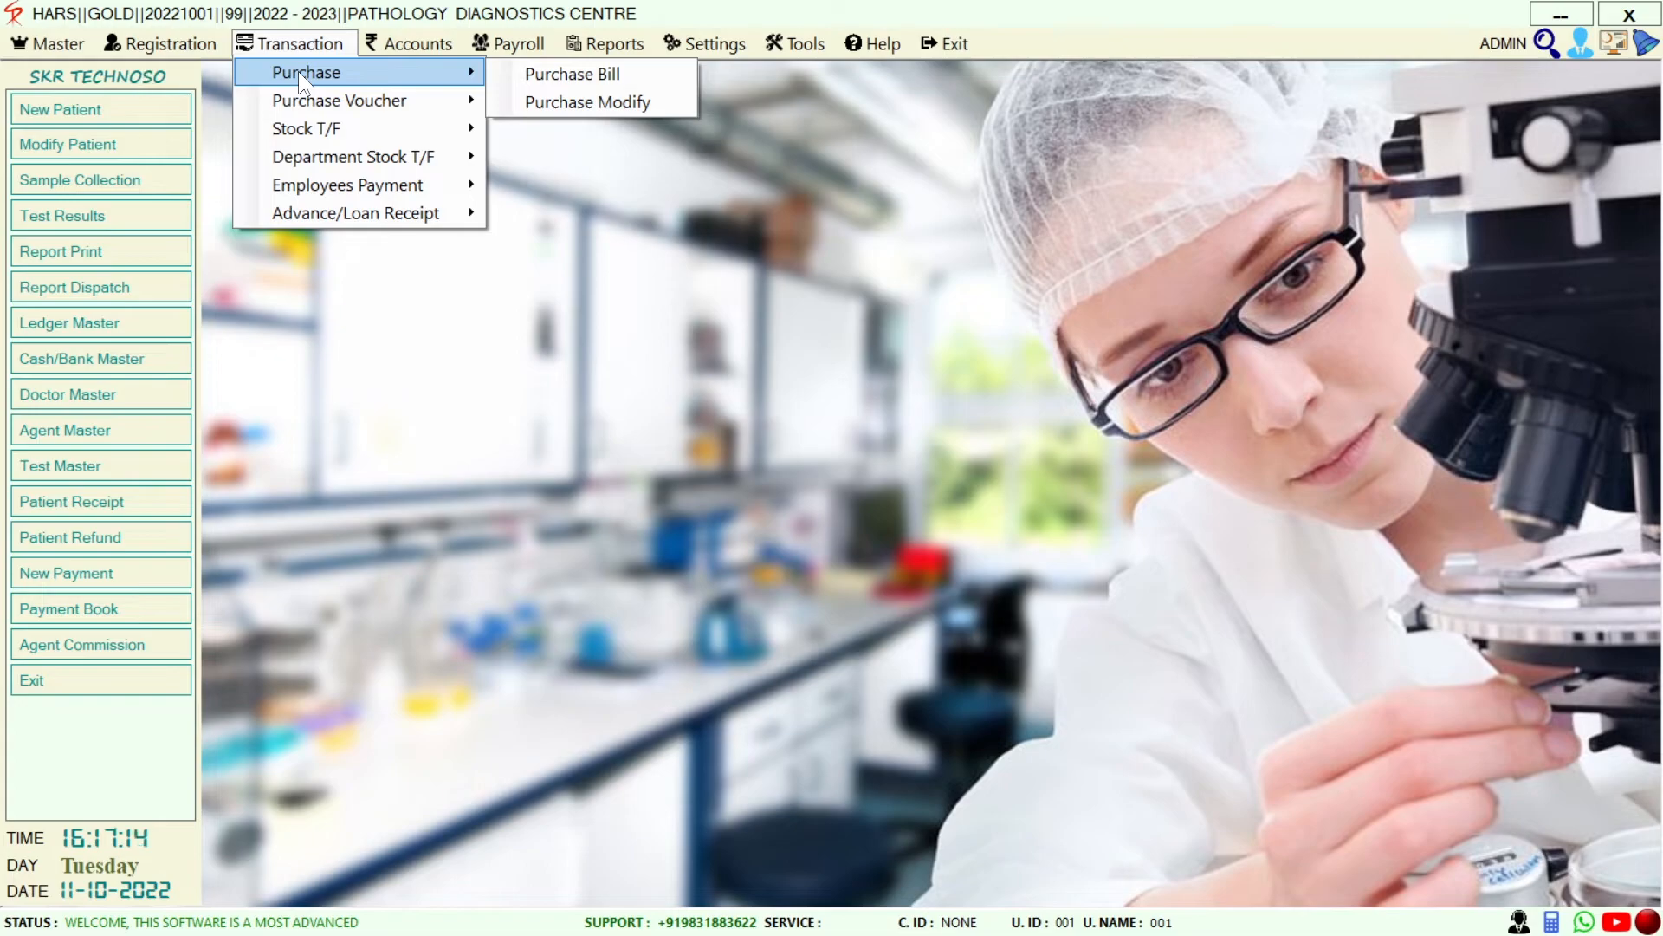
Browse the Transaction submenus, then move to Accounts to show the Account Voucher options
mouse_move(345, 113)
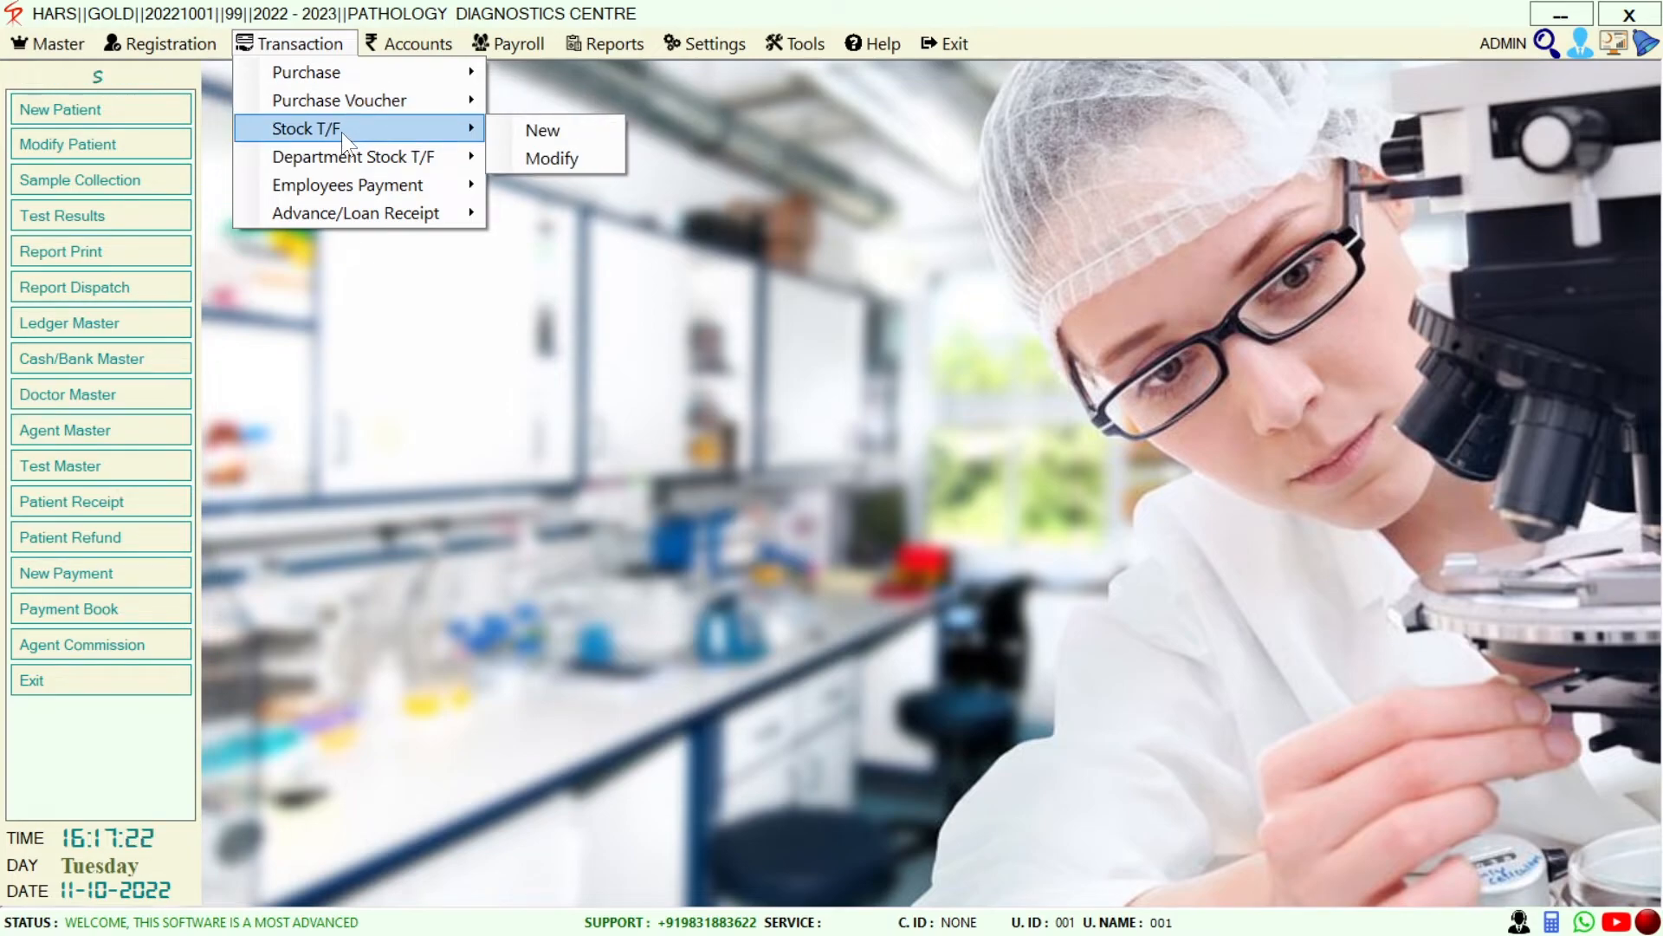
mouse_move(334, 160)
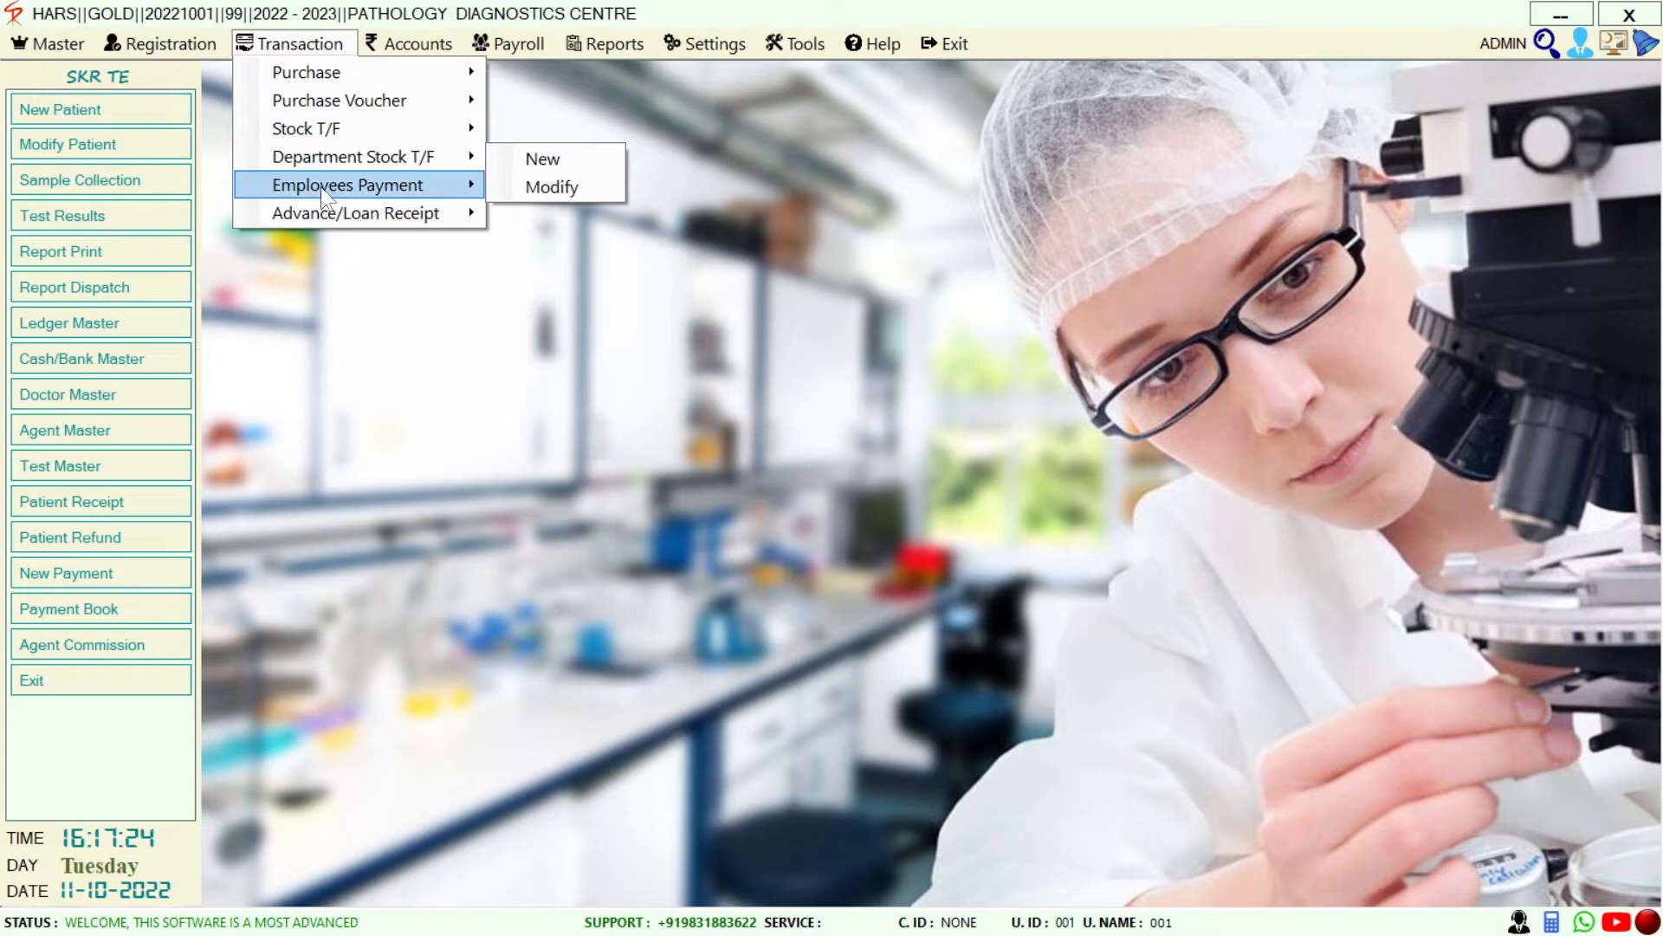
mouse_move(319, 189)
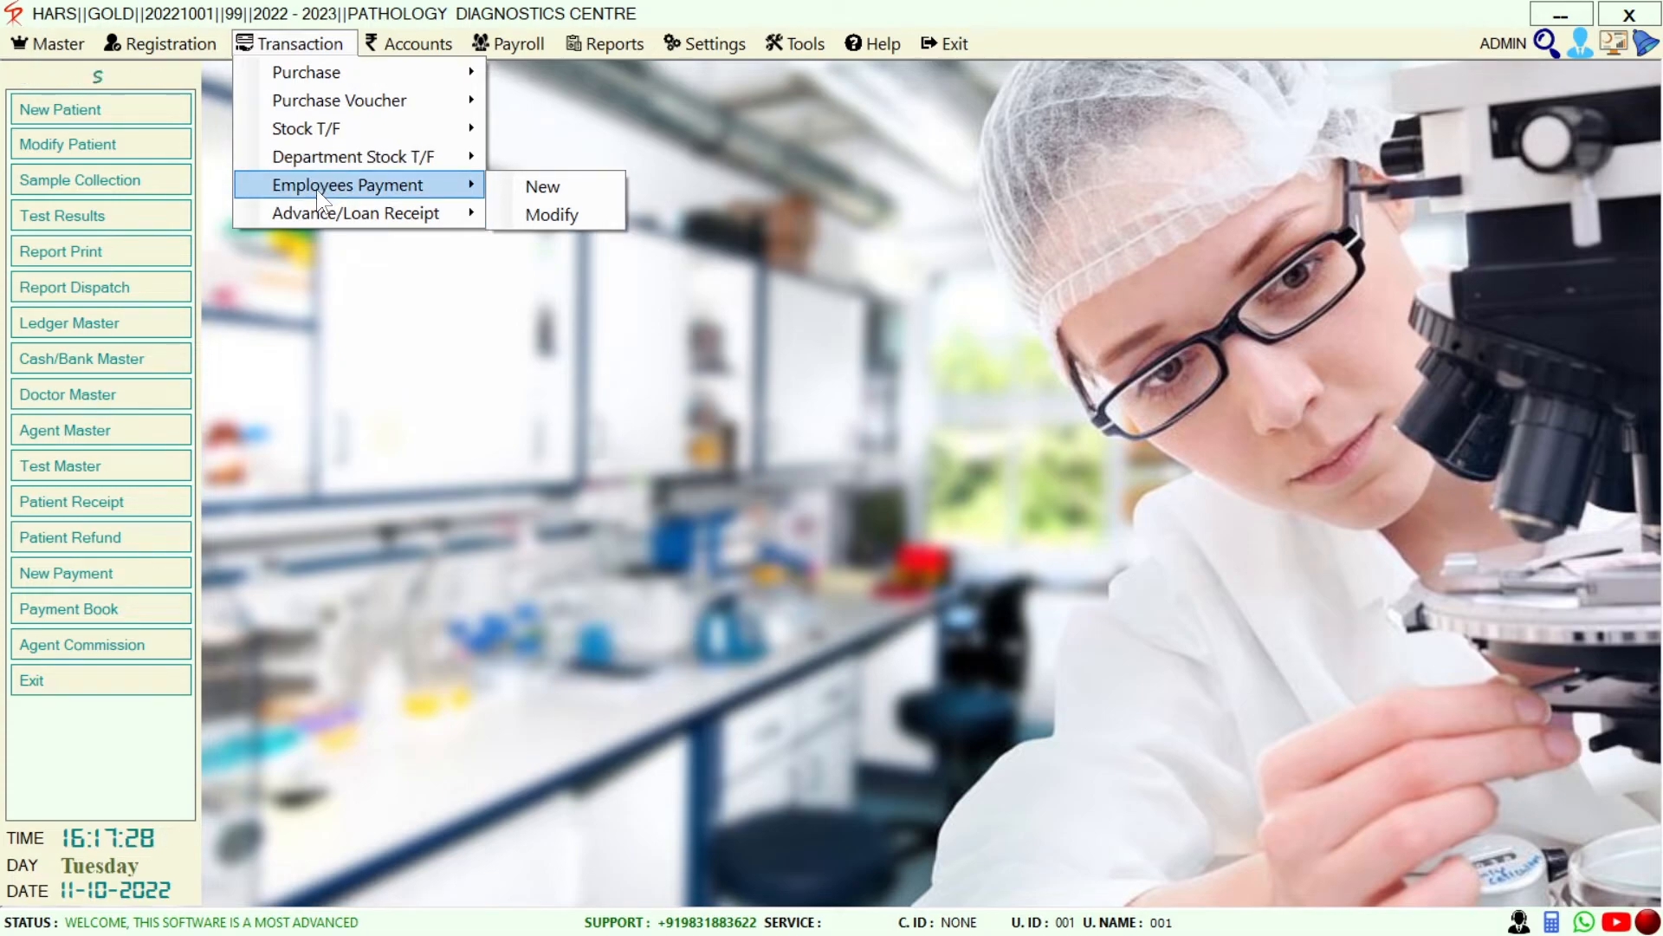
mouse_move(359, 206)
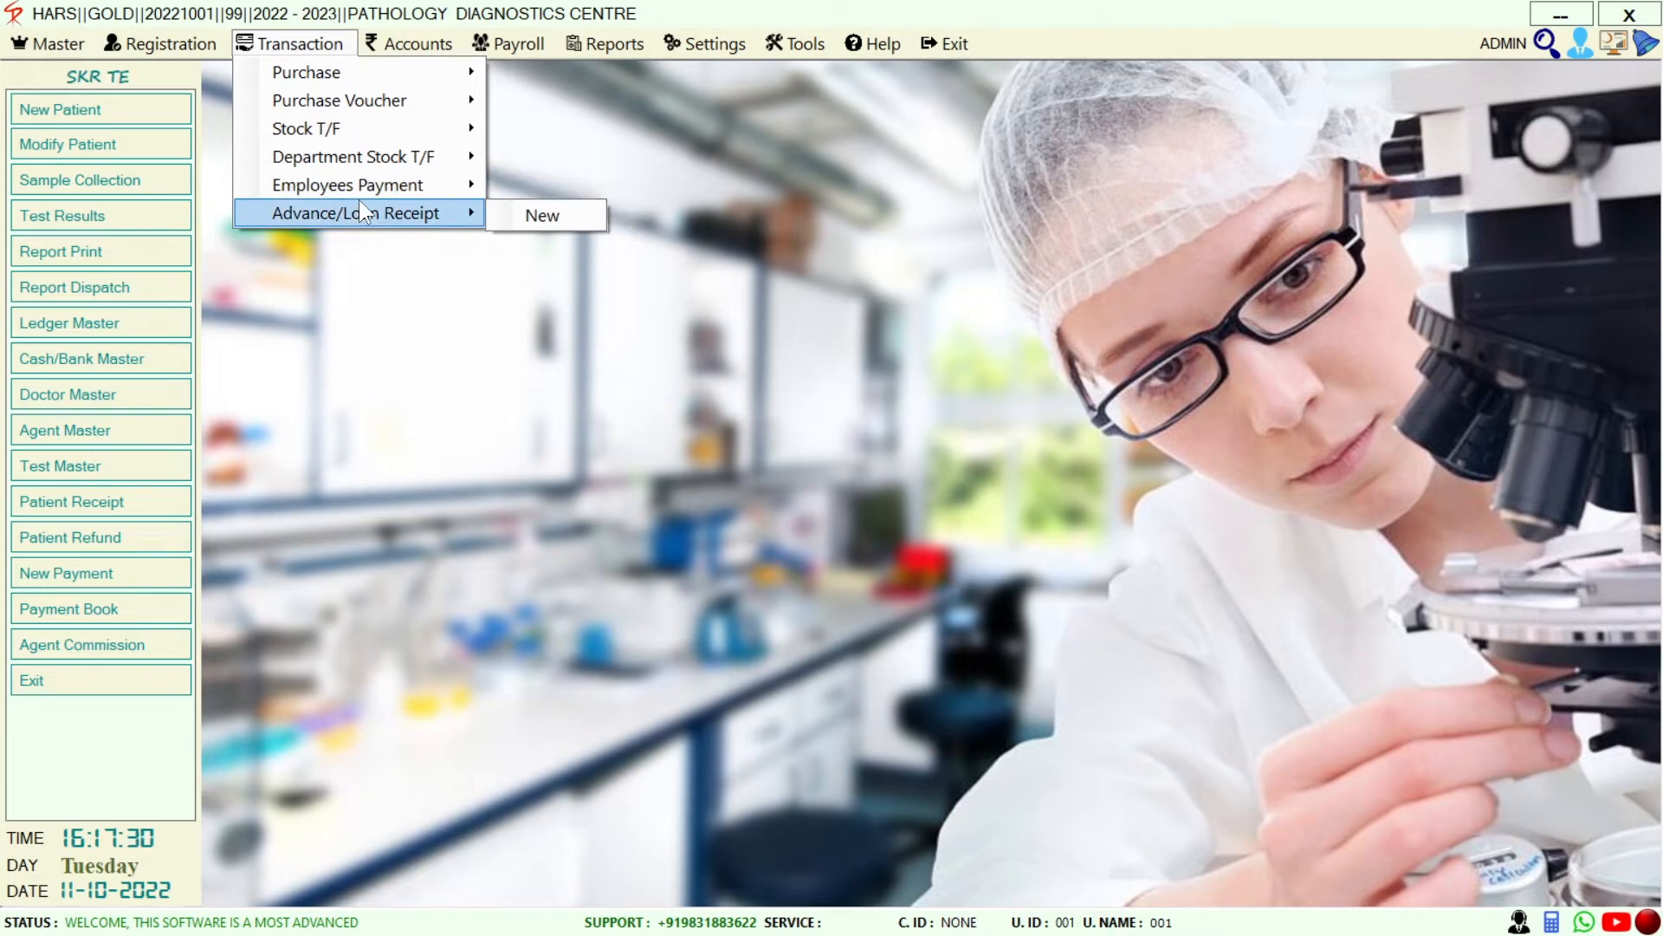
mouse_move(419, 49)
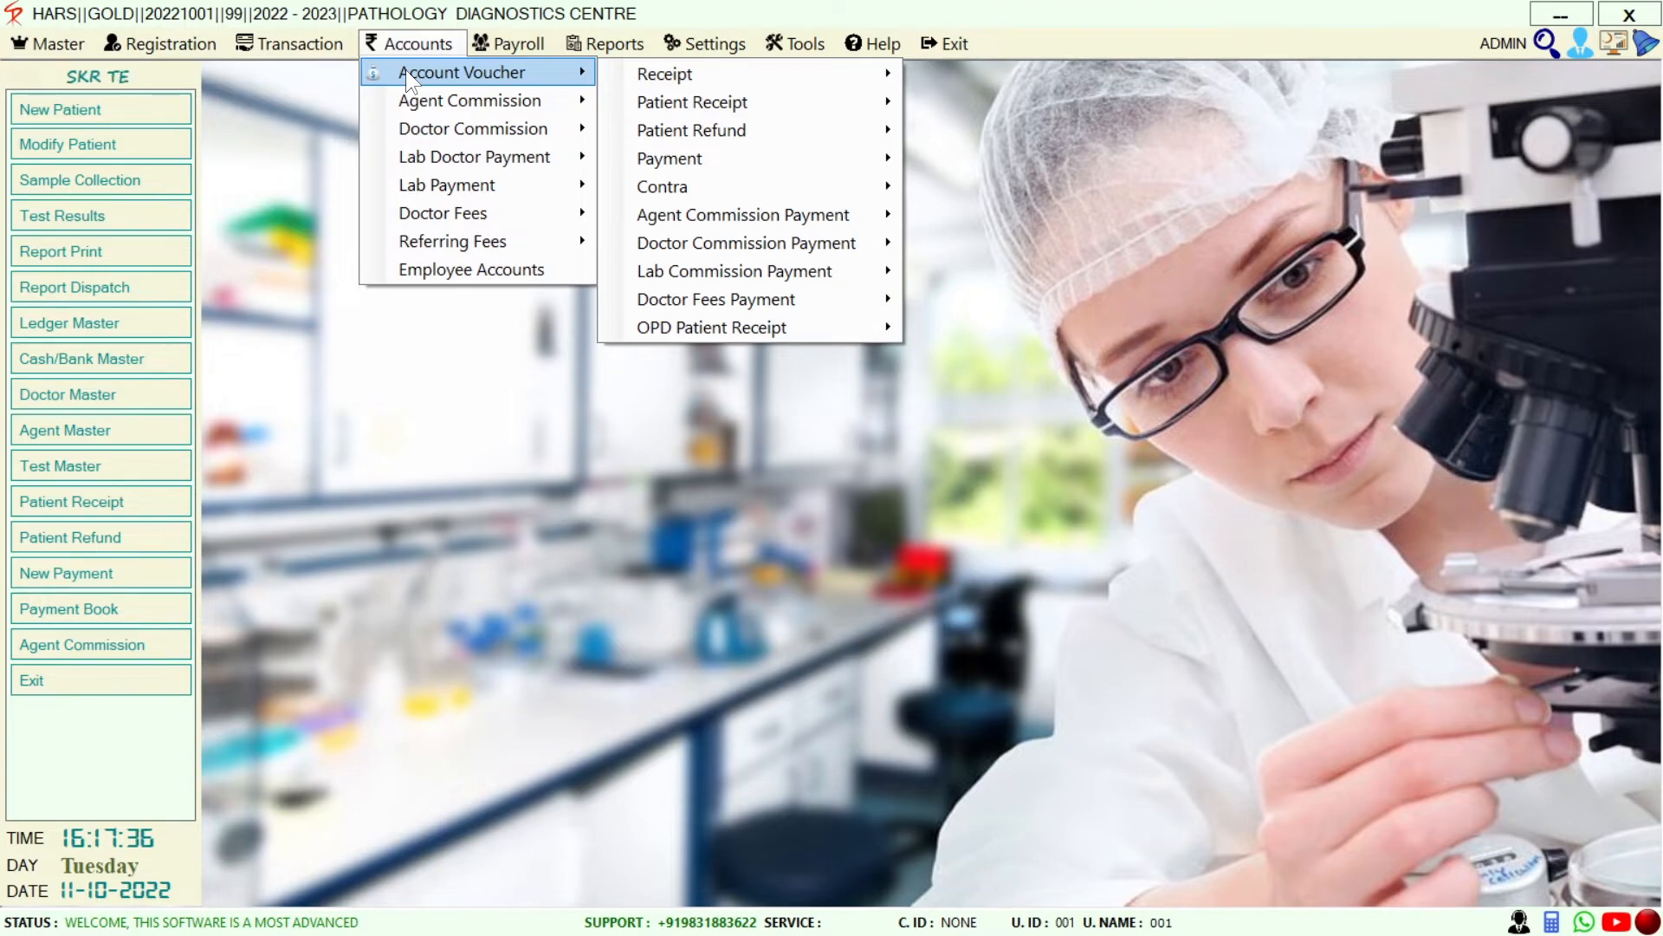
Browse the Account Voucher entries: Receipt, Patient Receipt, Patient Refund, Payment and Contra
mouse_move(725, 82)
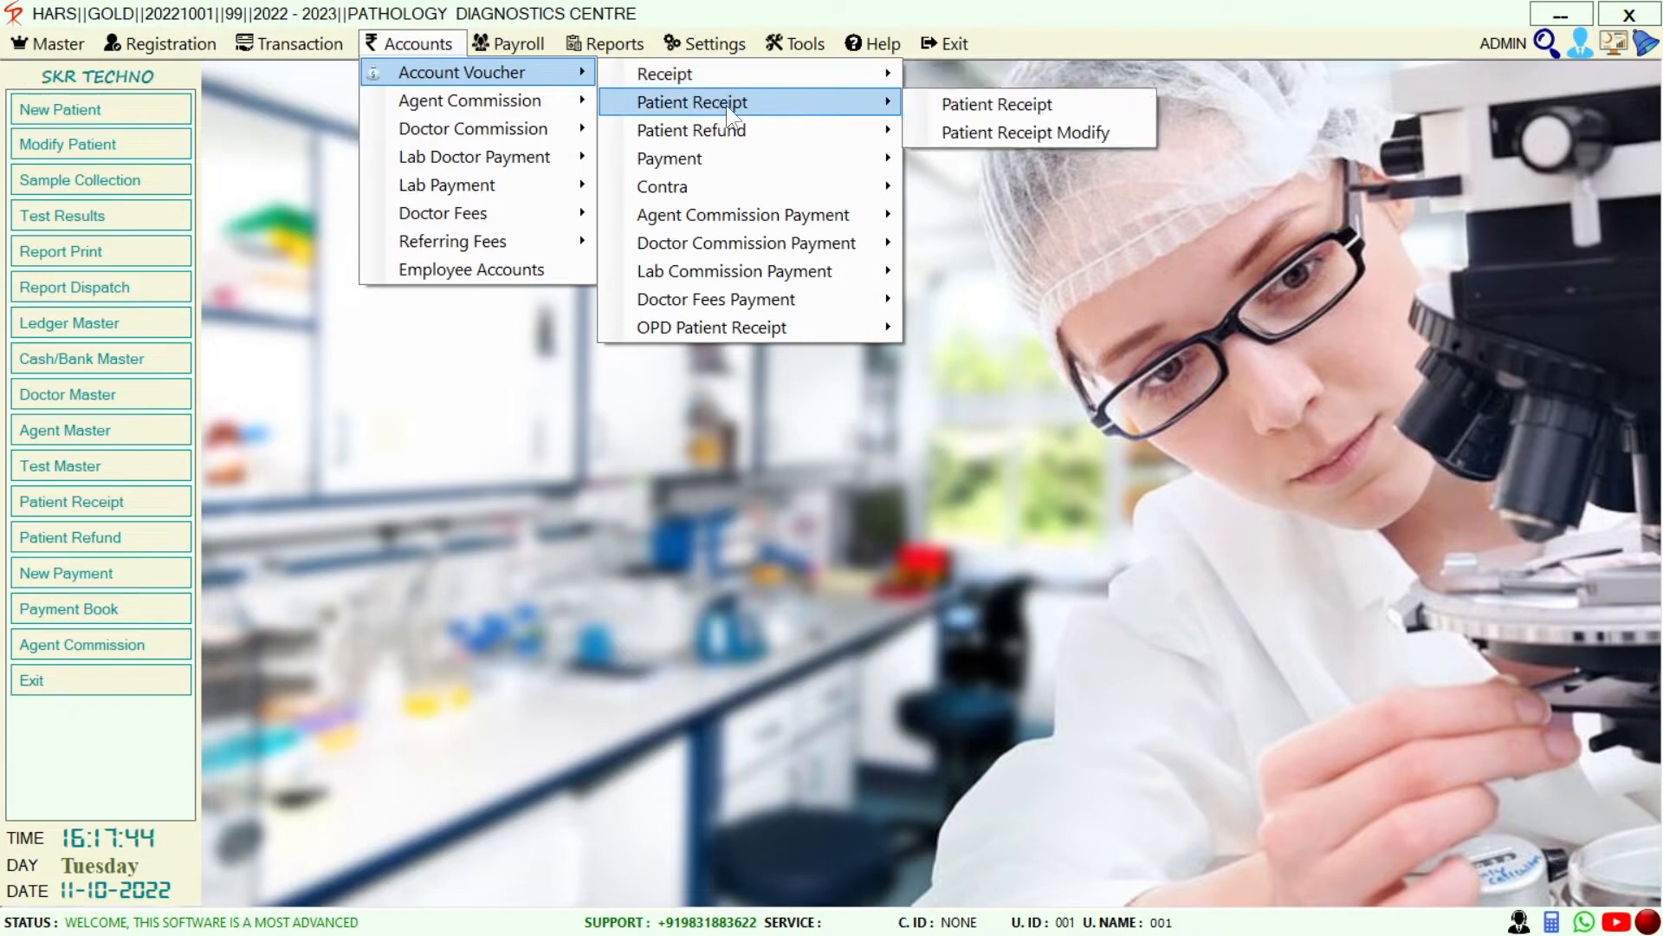
mouse_move(693, 181)
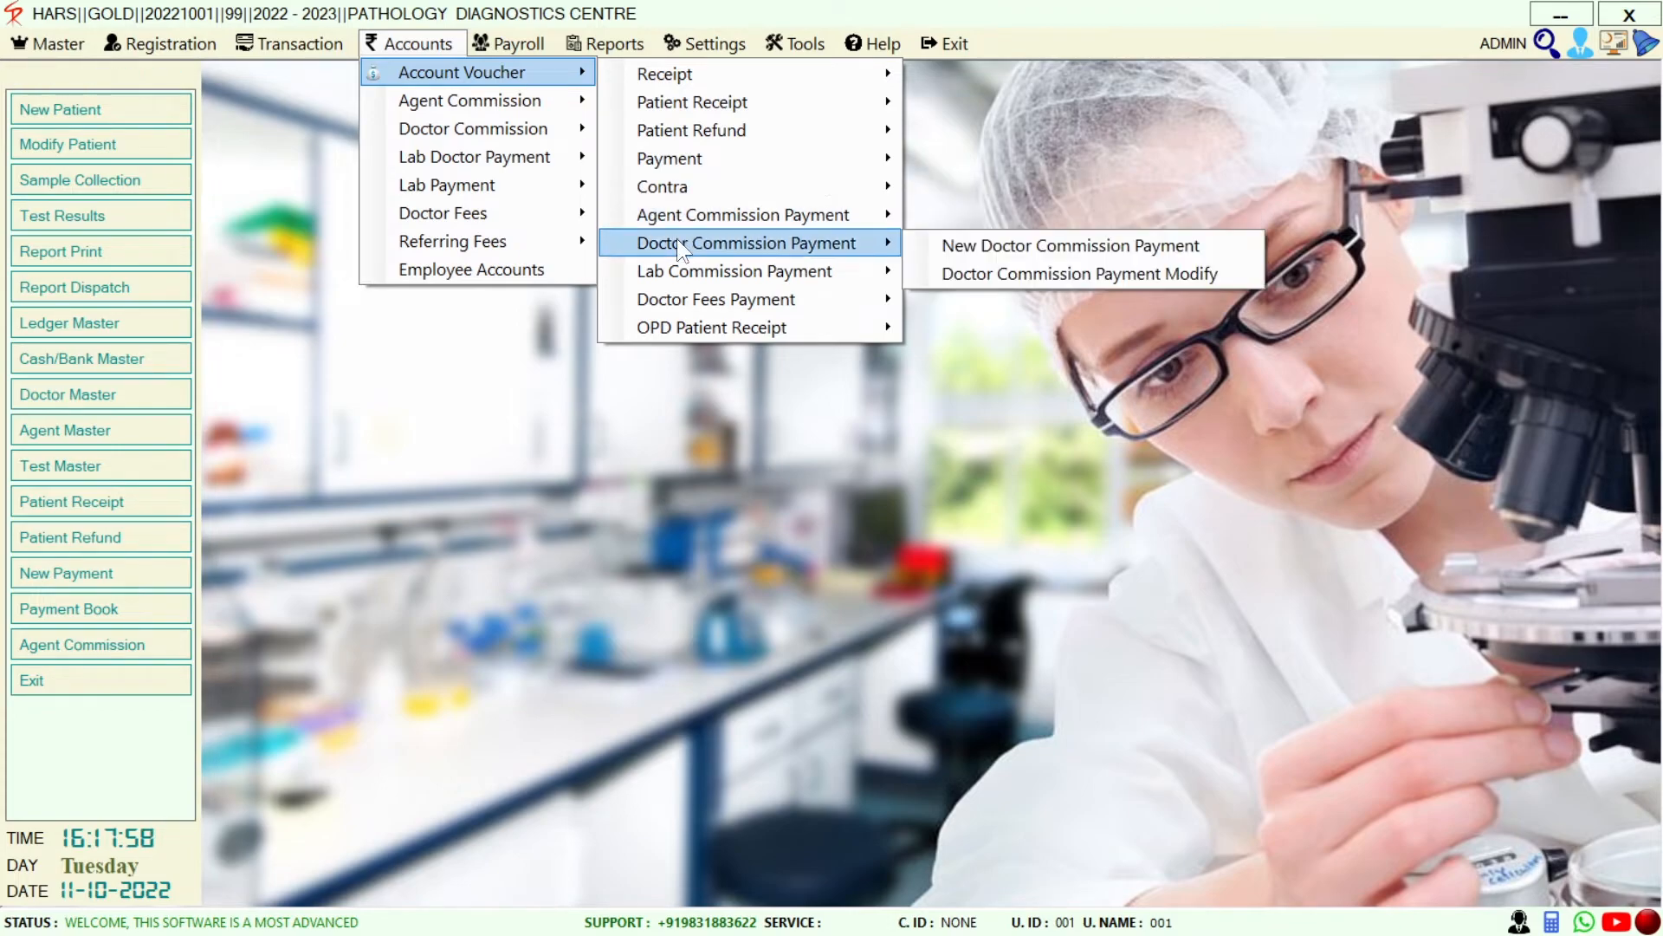
mouse_move(688, 270)
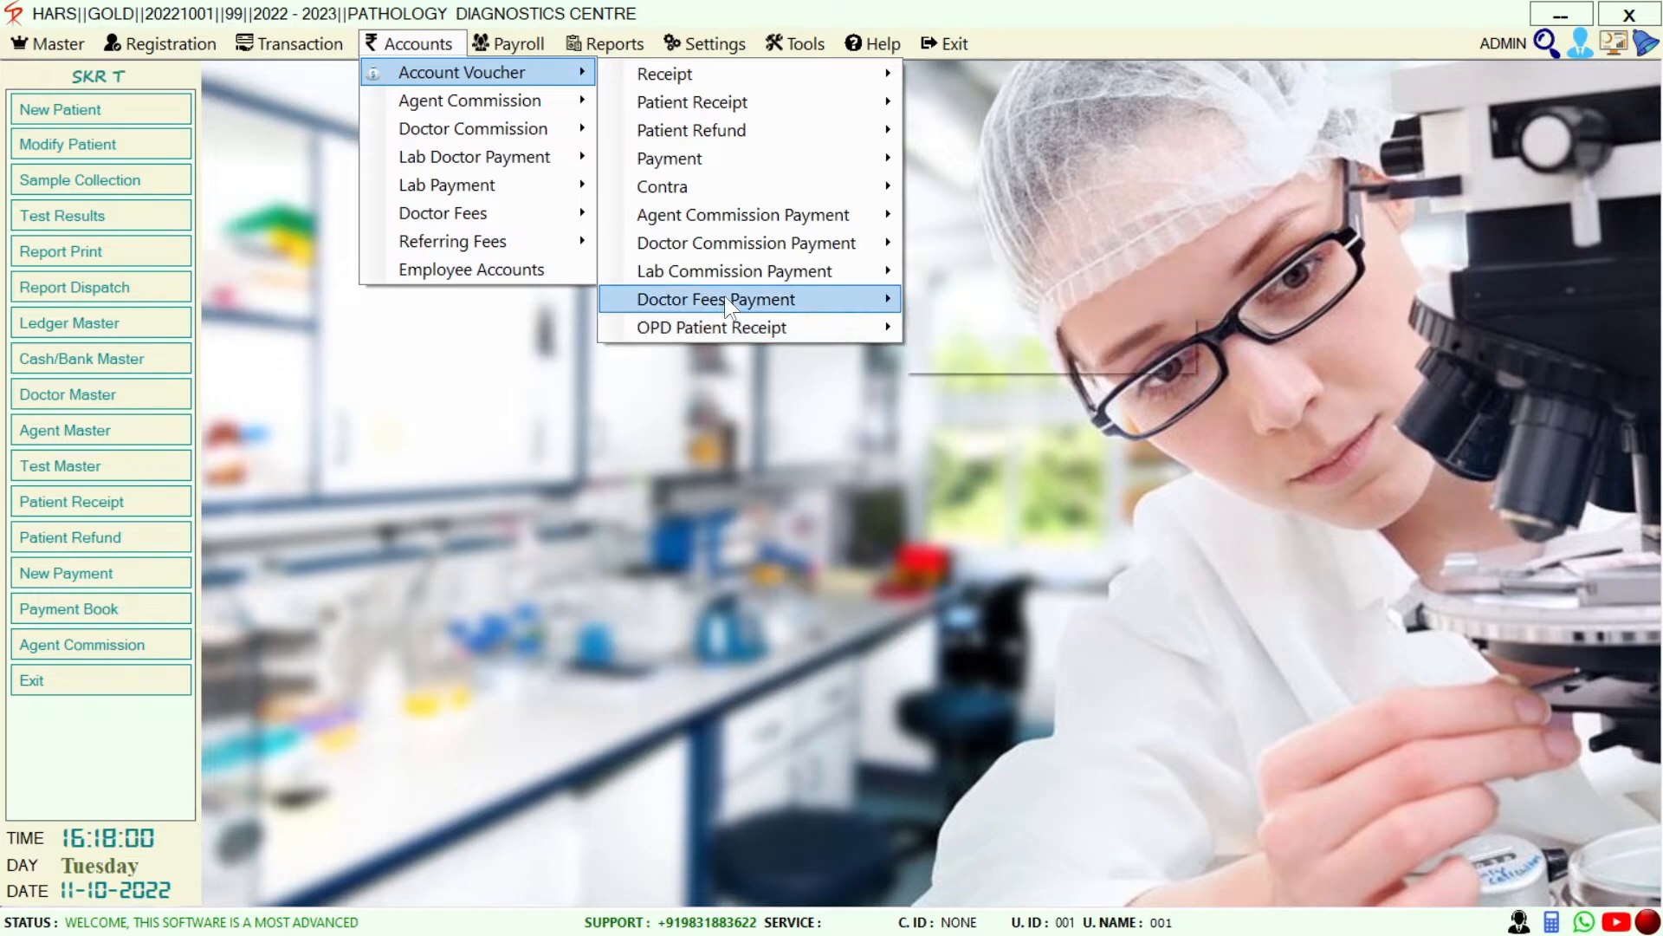
mouse_move(733, 337)
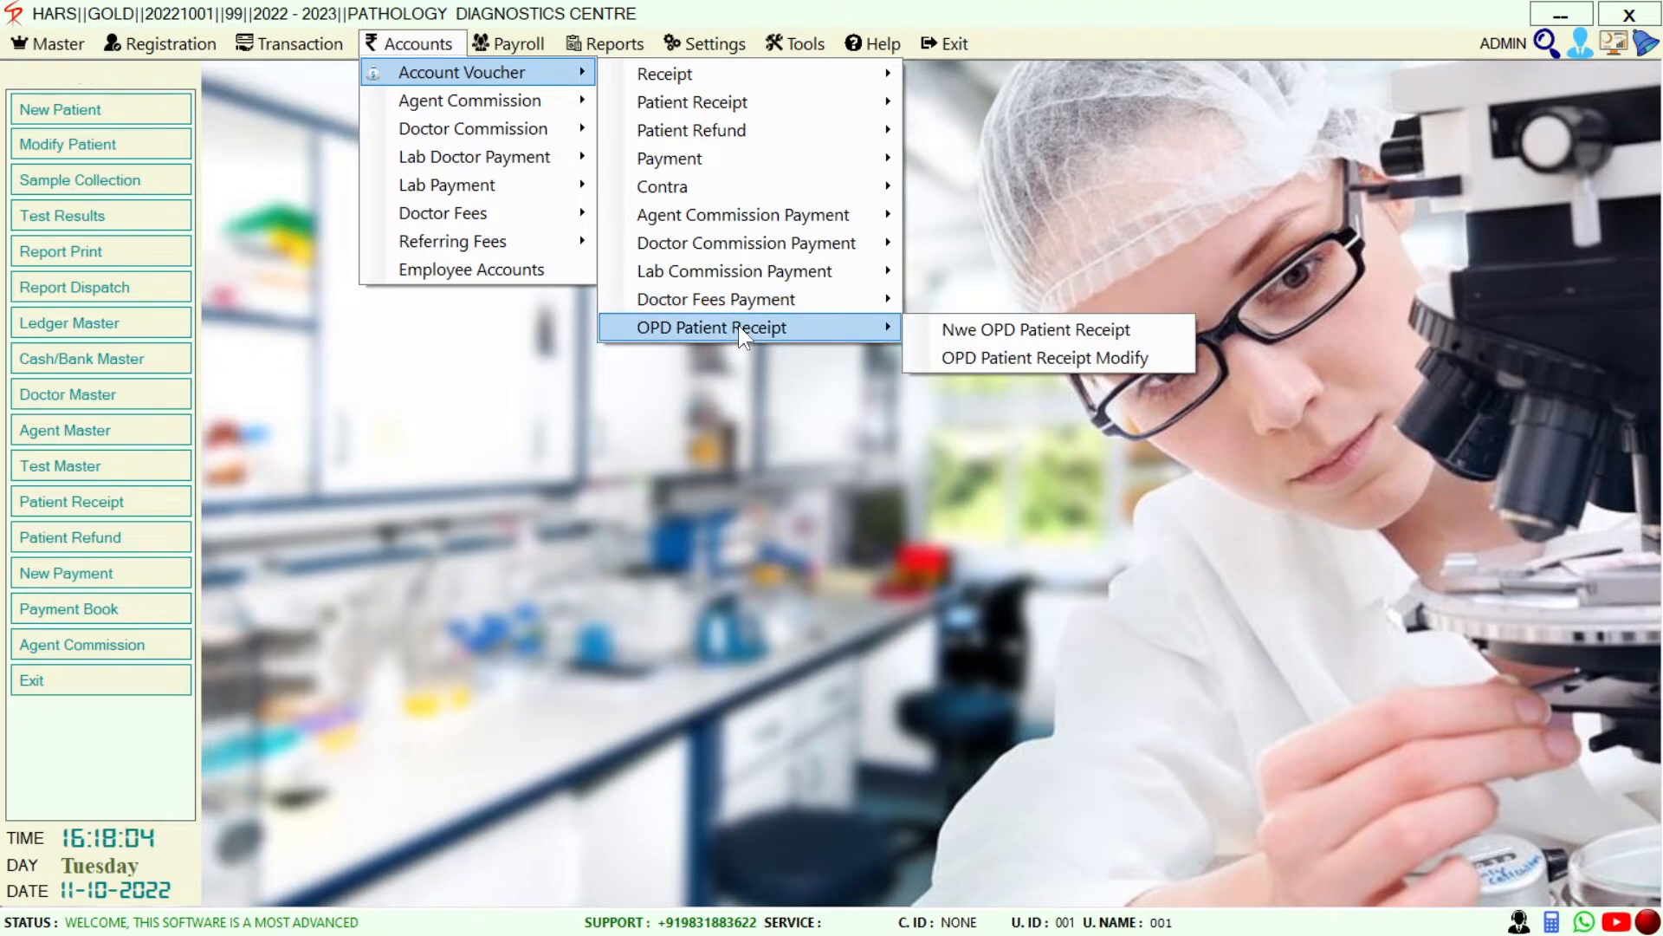
mouse_move(781, 197)
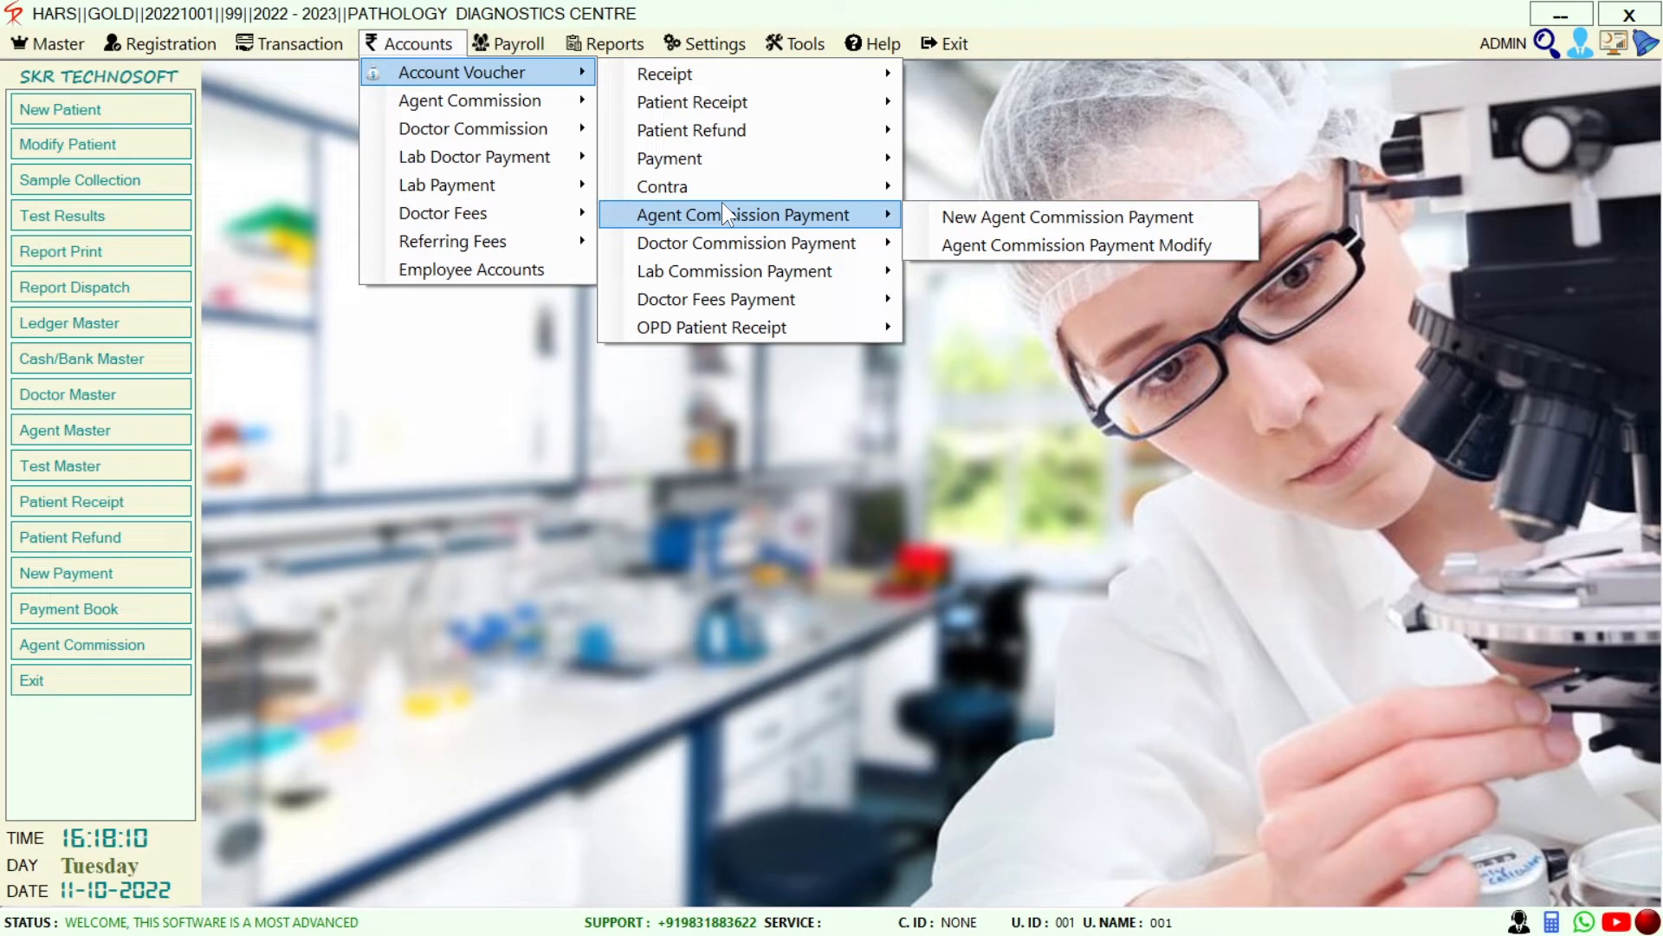
Reopen Accounts, browse its other submenus, and move on to the Payroll menu
click(420, 46)
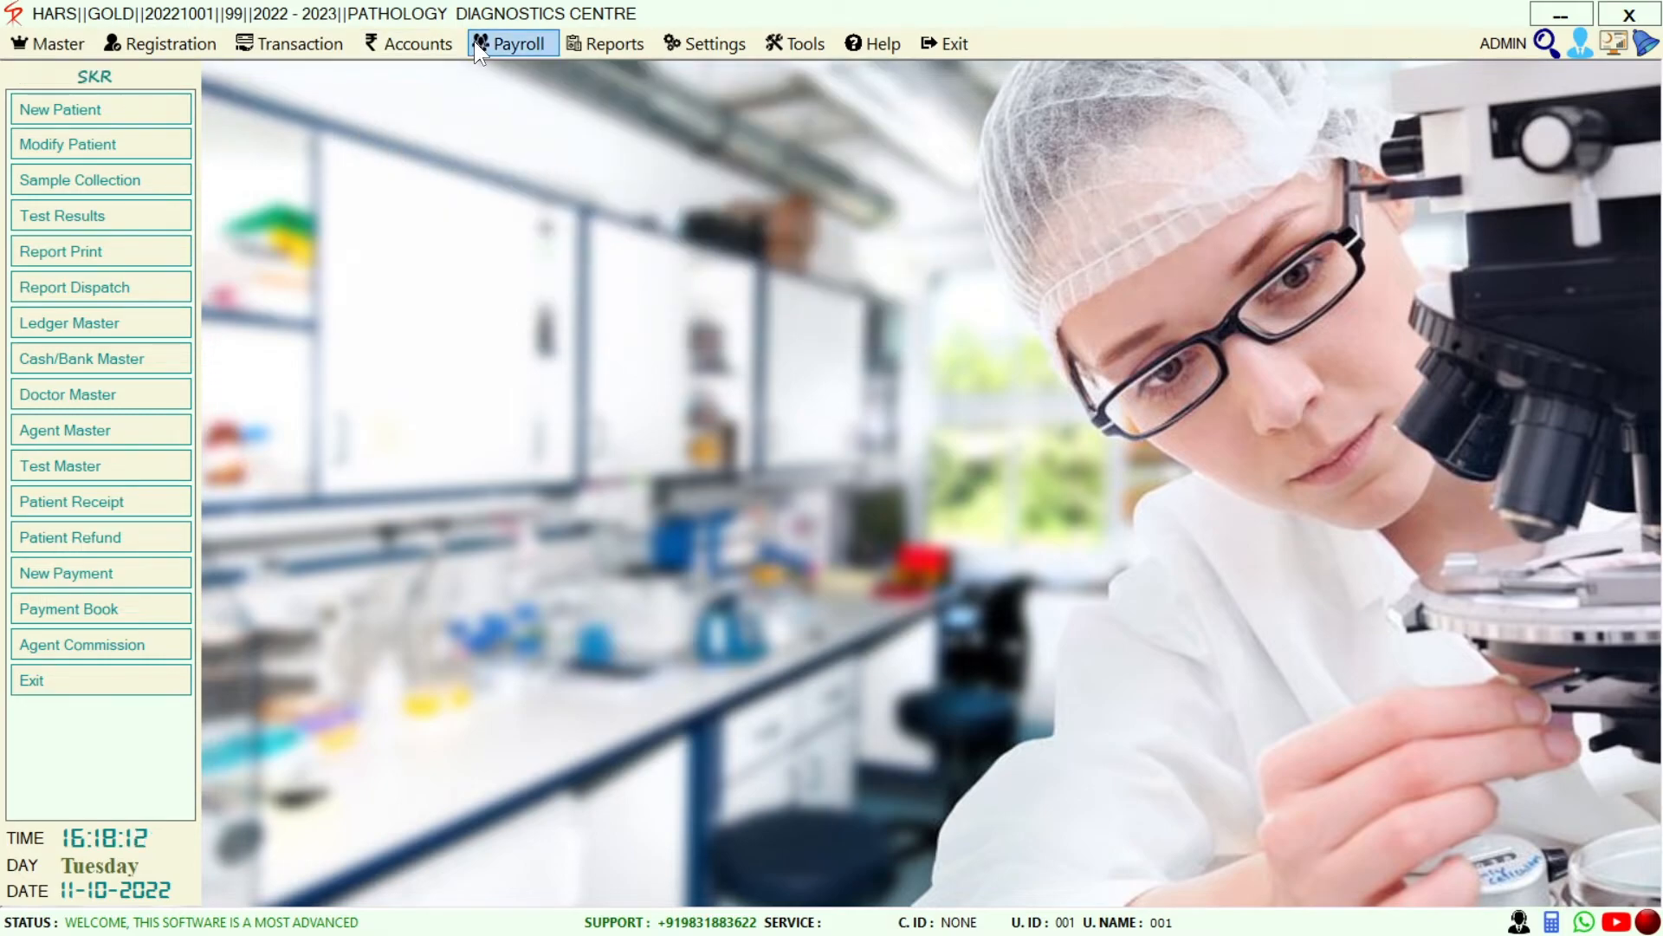
click(434, 48)
mouse_move(425, 112)
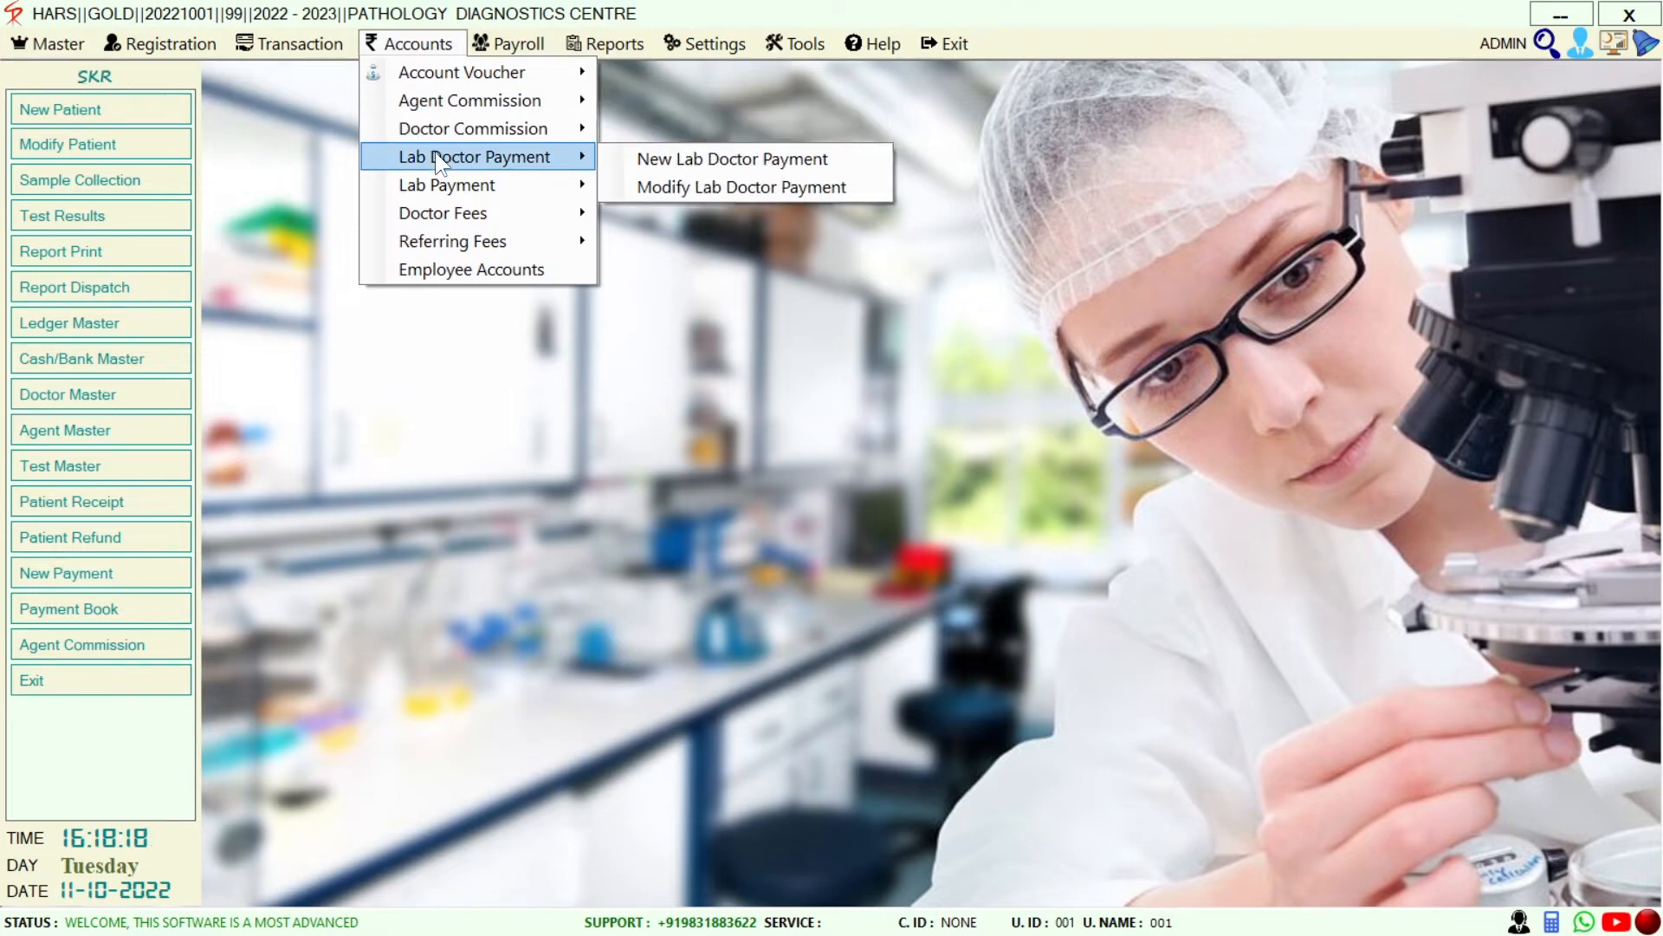
mouse_move(441, 182)
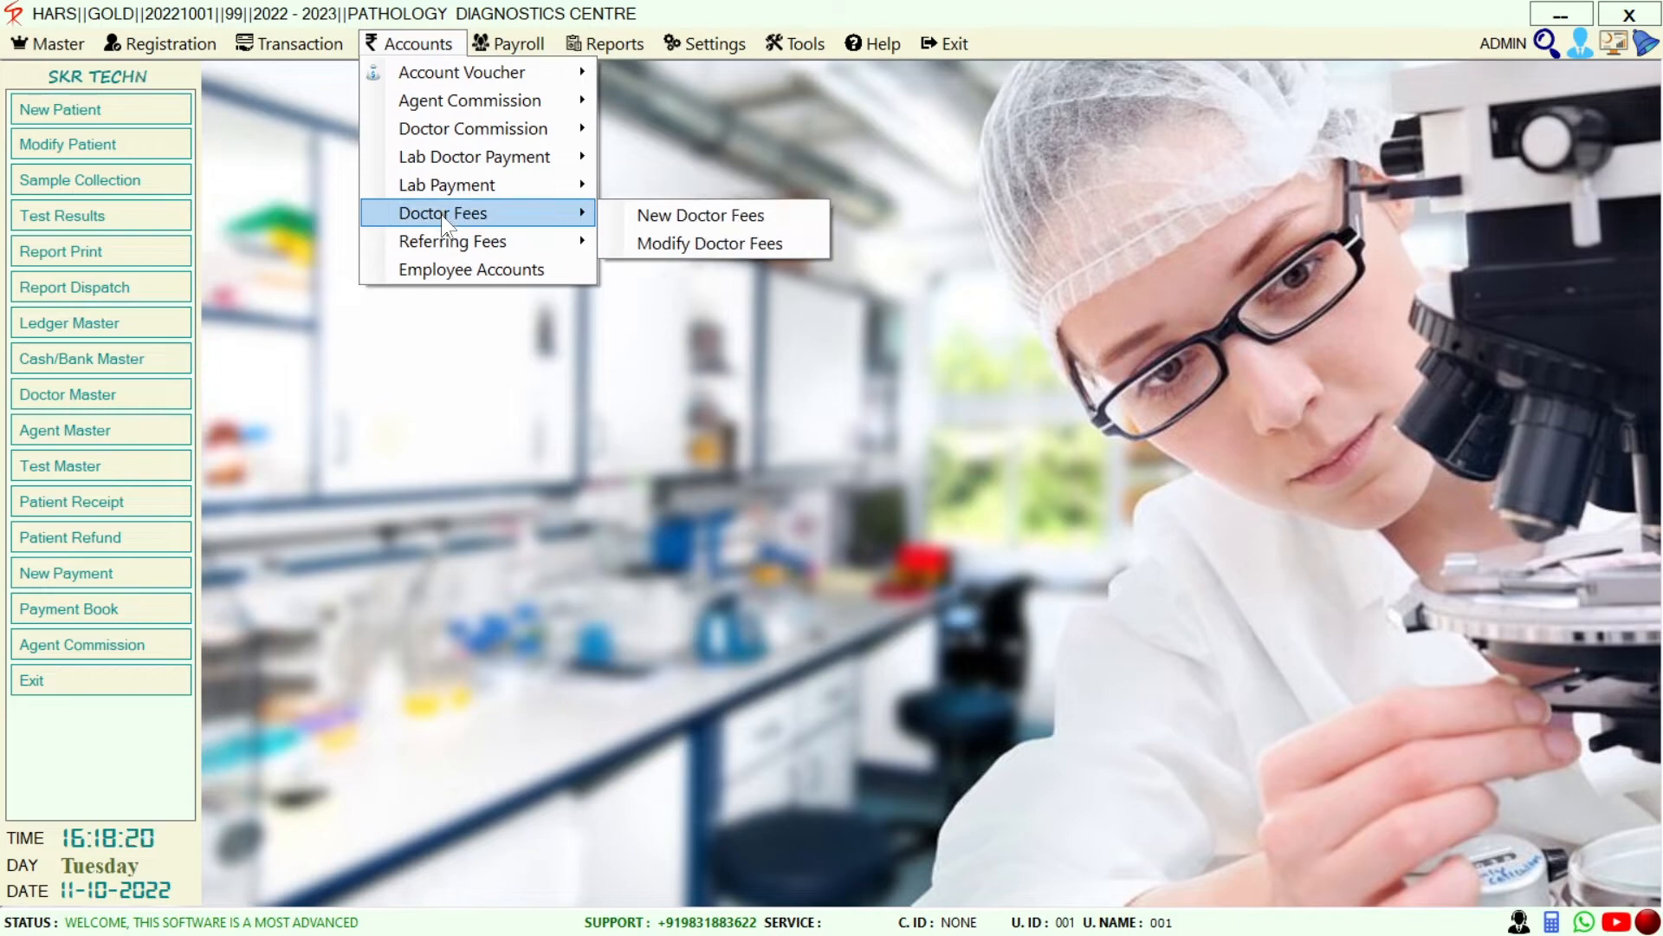
mouse_move(455, 249)
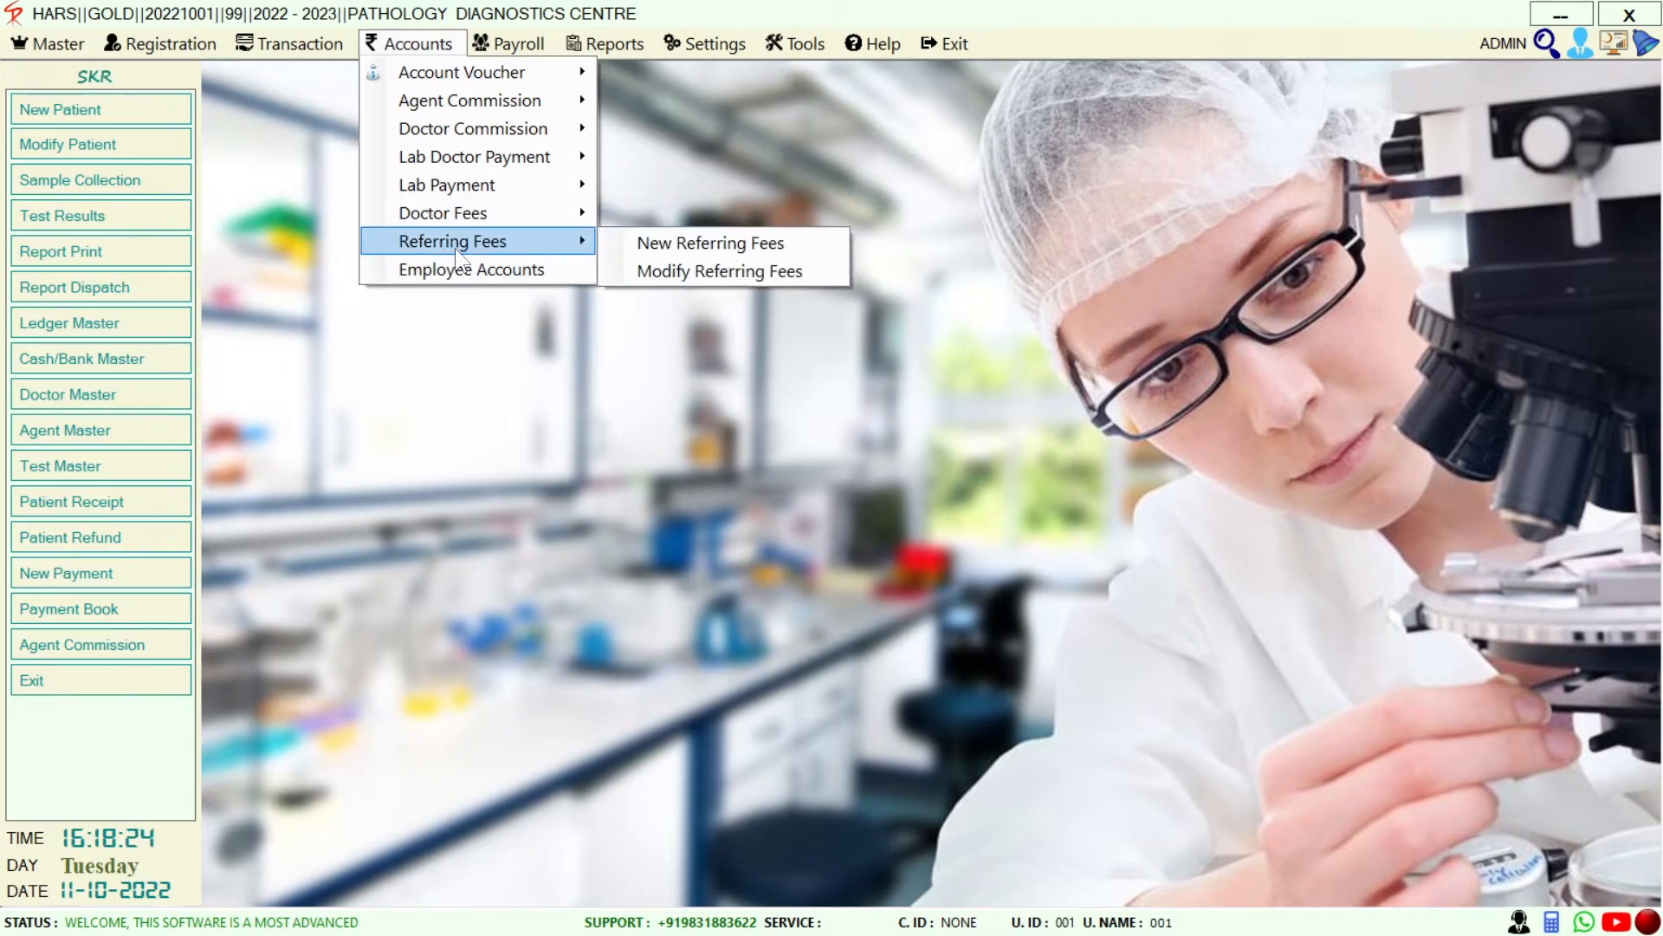
mouse_move(486, 43)
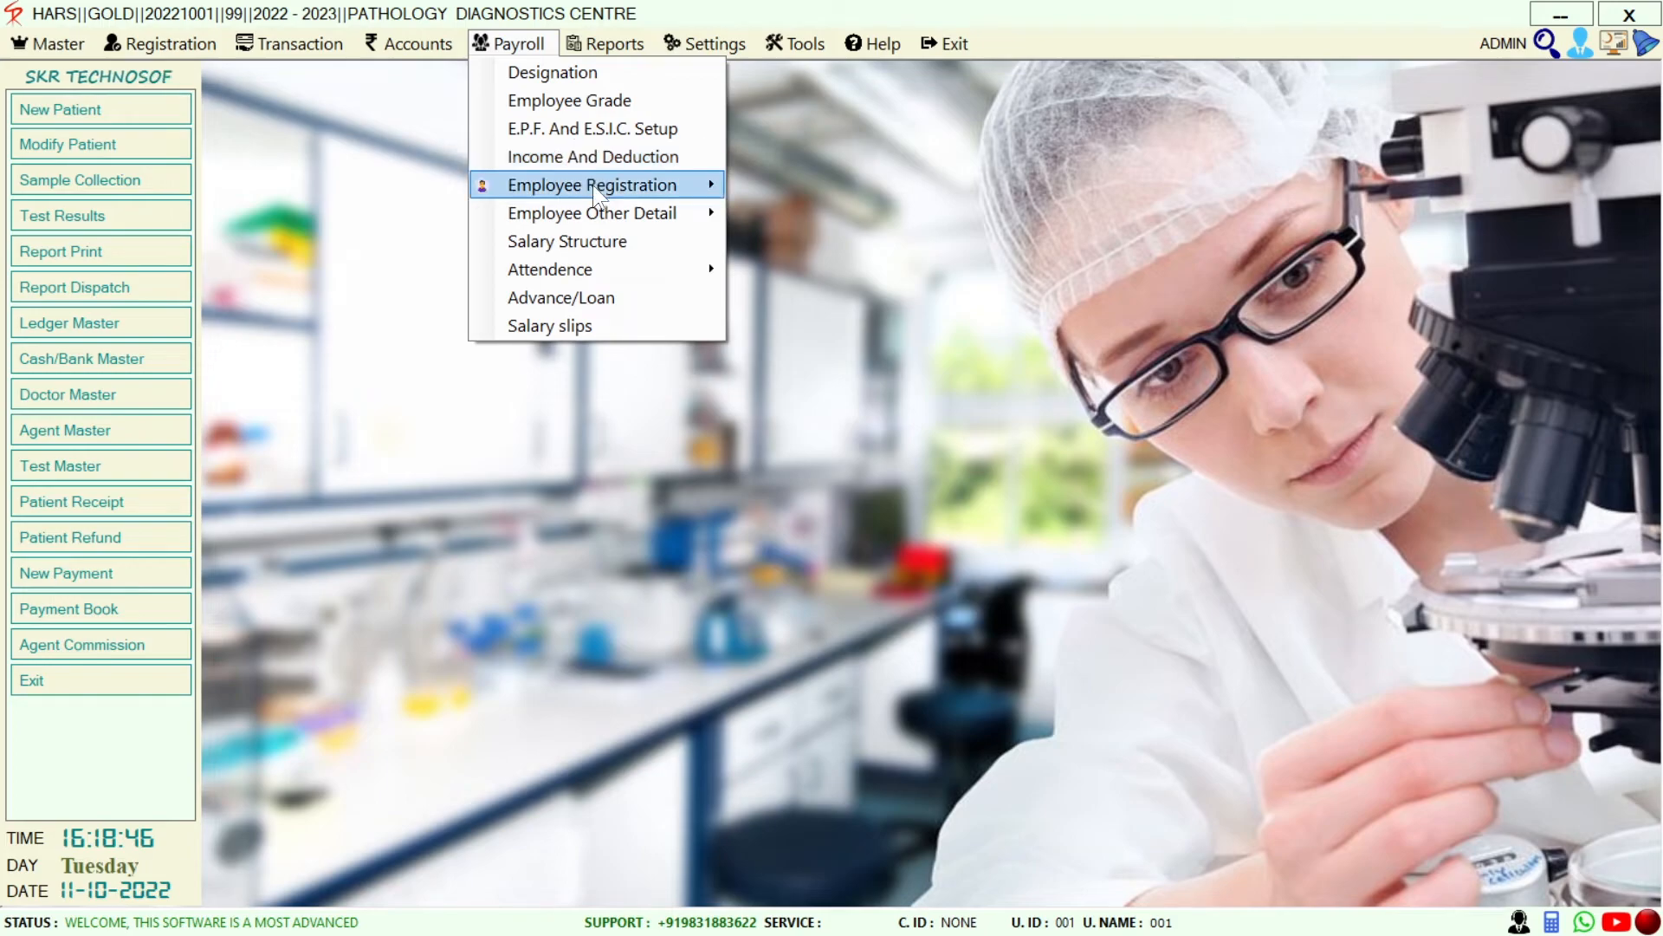
mouse_move(601, 221)
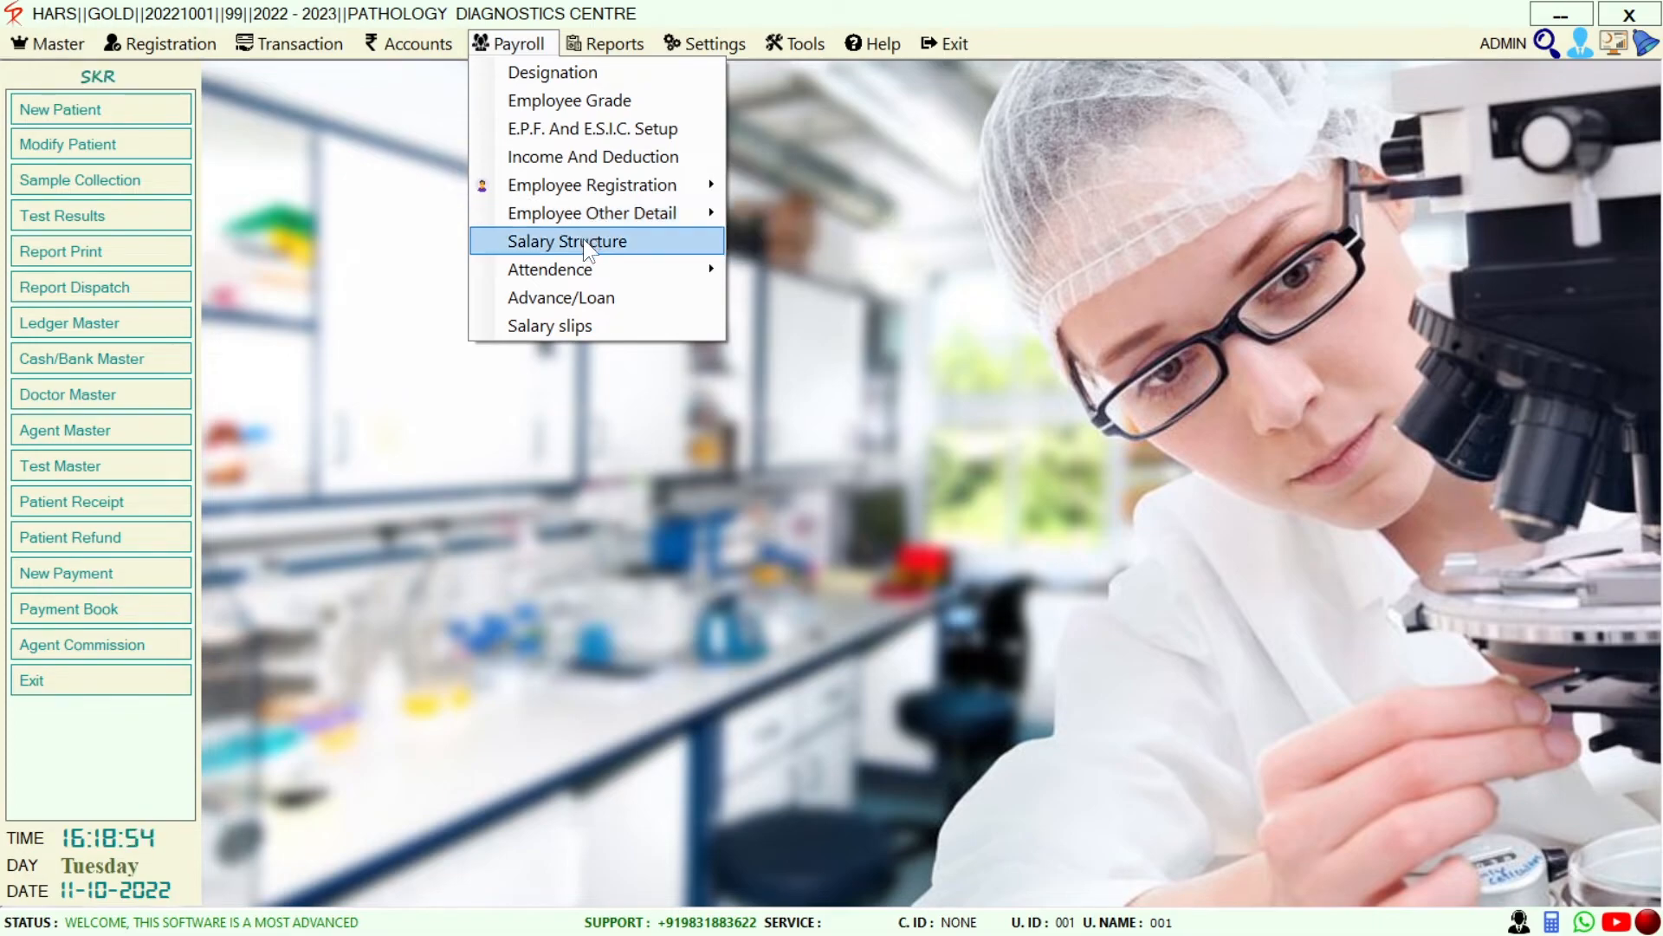
mouse_move(583, 275)
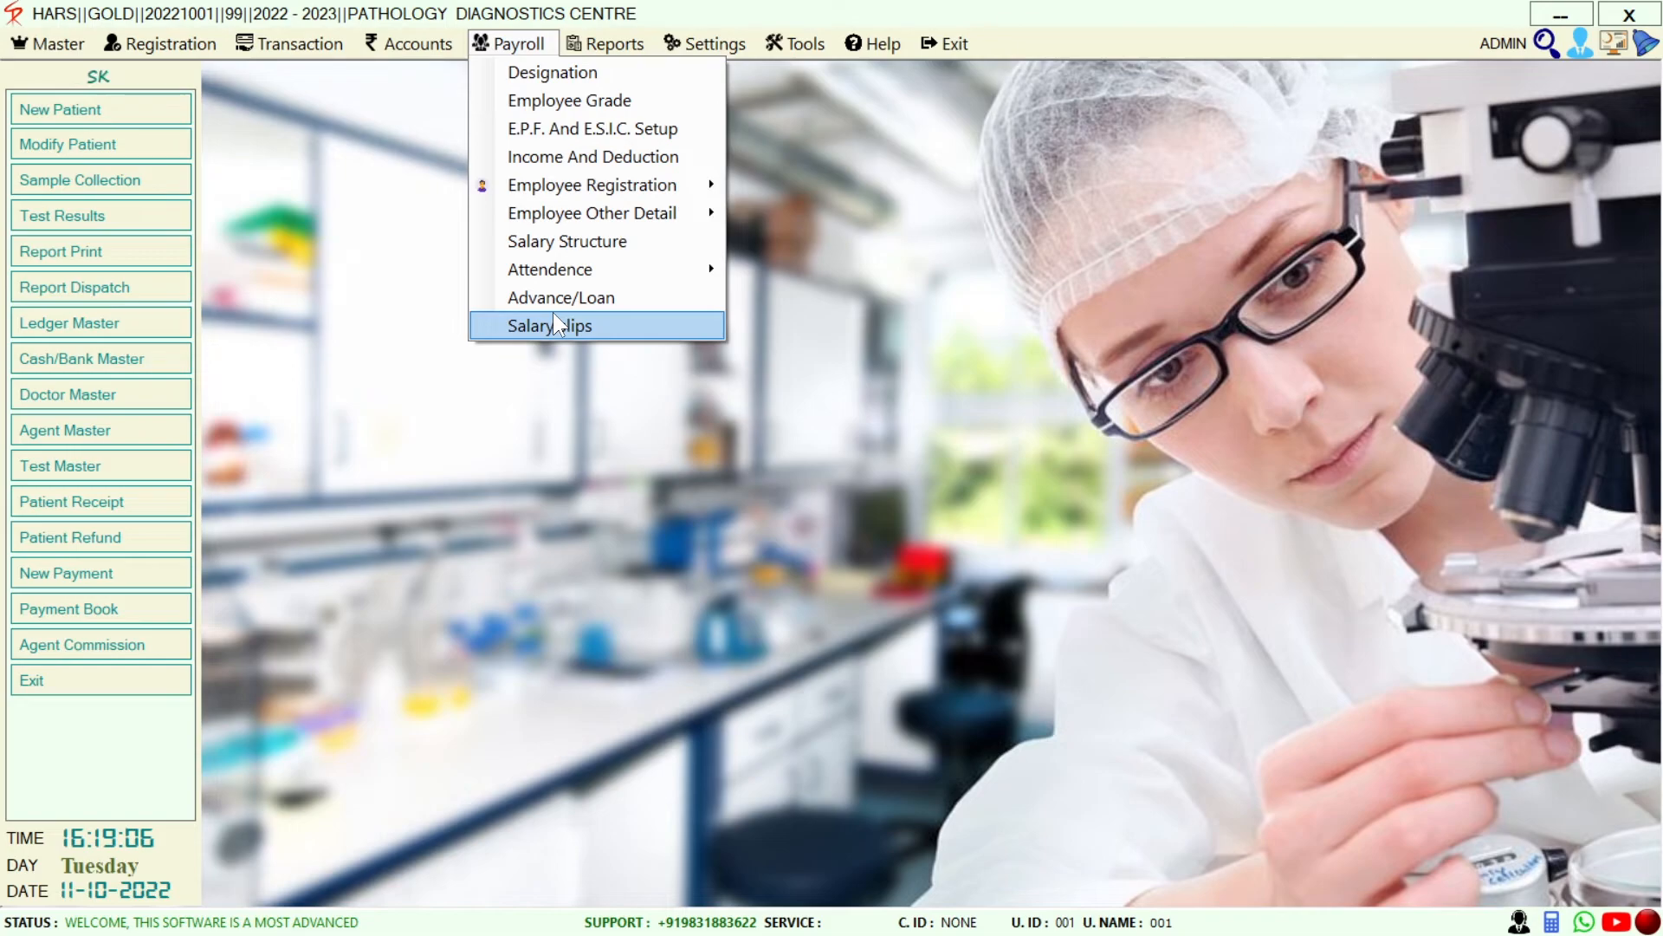
Browse the Reports menu's MIS, OPD MIS, Employee and Inventory groups down to Closing Stock
click(612, 43)
click(613, 43)
mouse_move(625, 69)
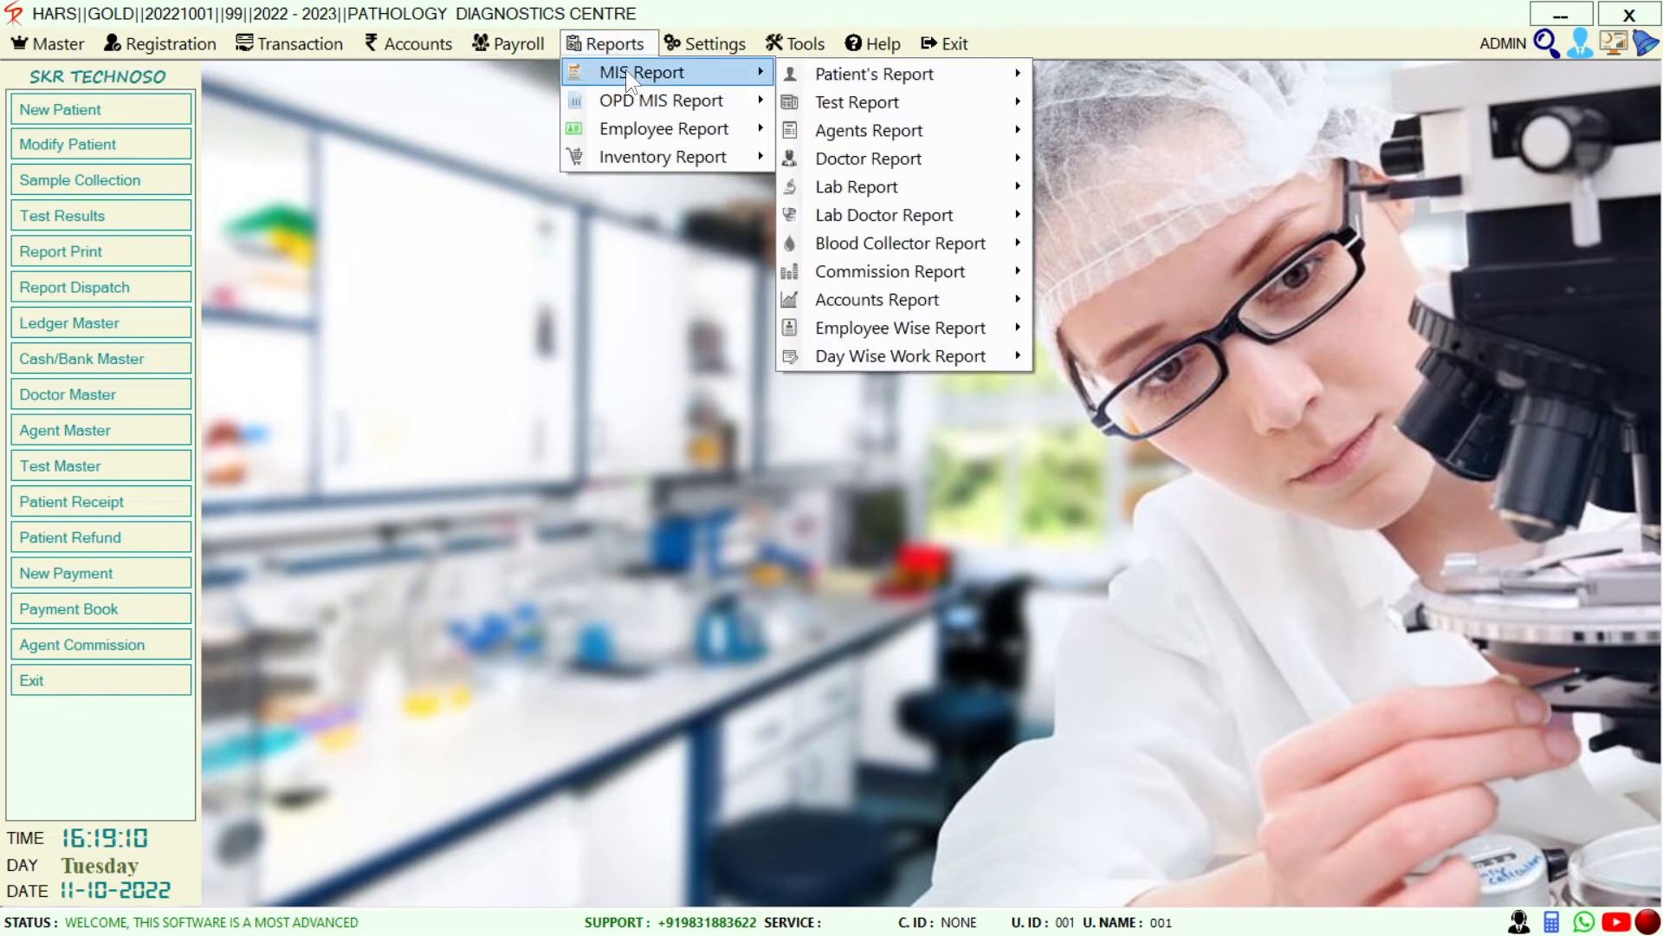
mouse_move(931, 77)
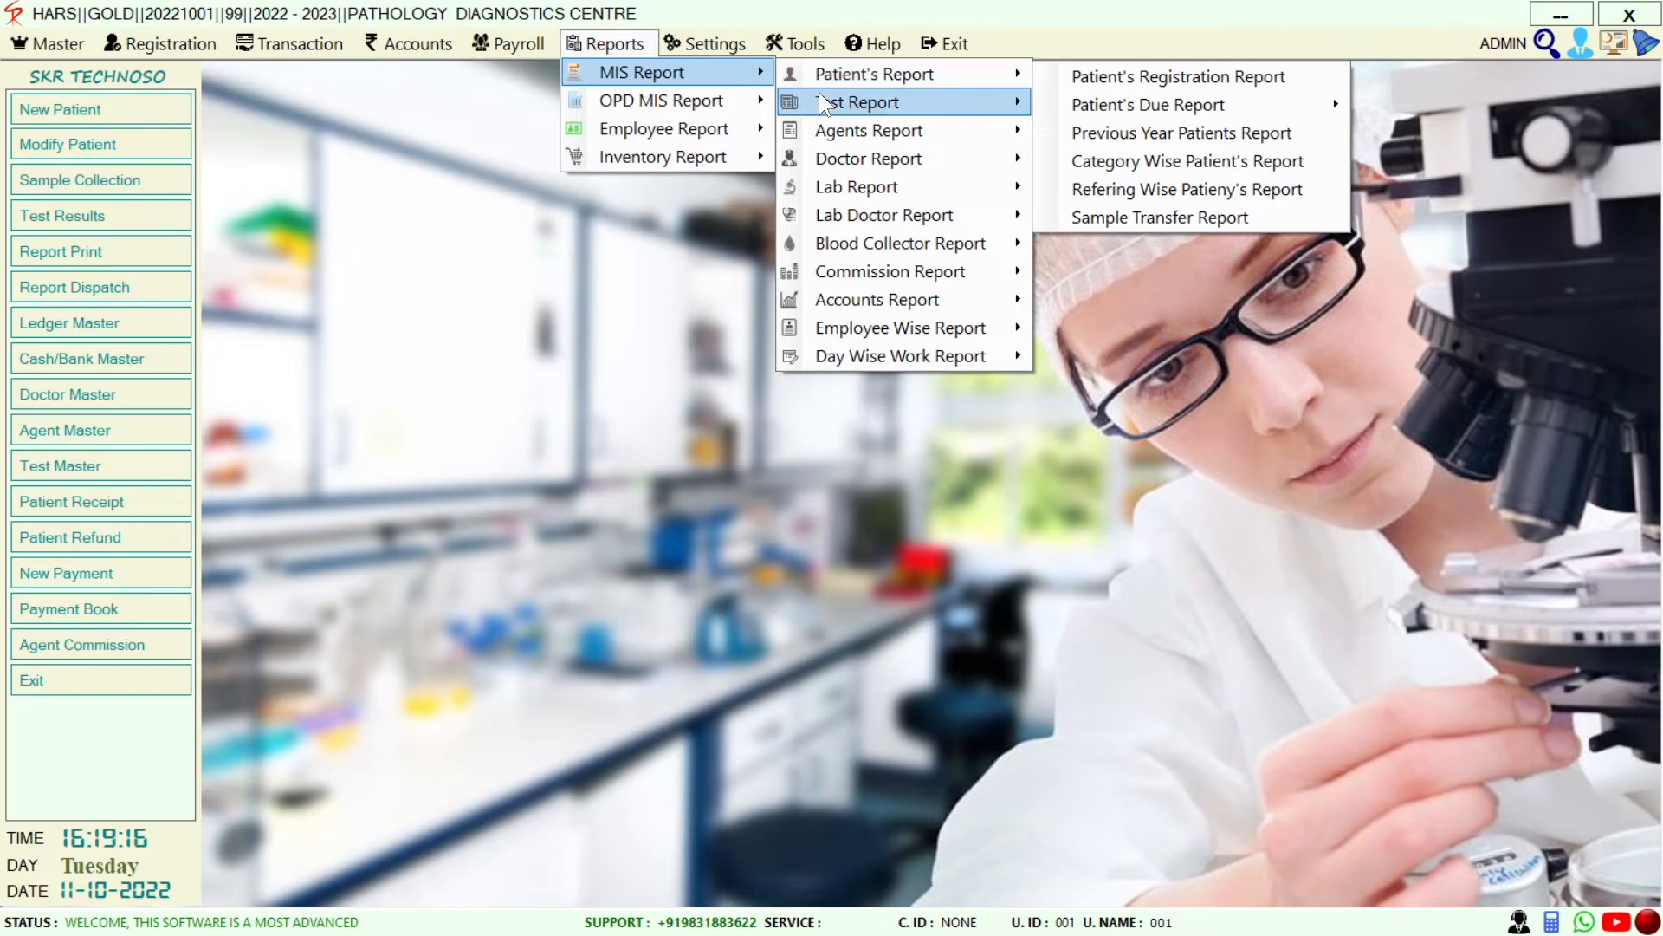
mouse_move(820, 101)
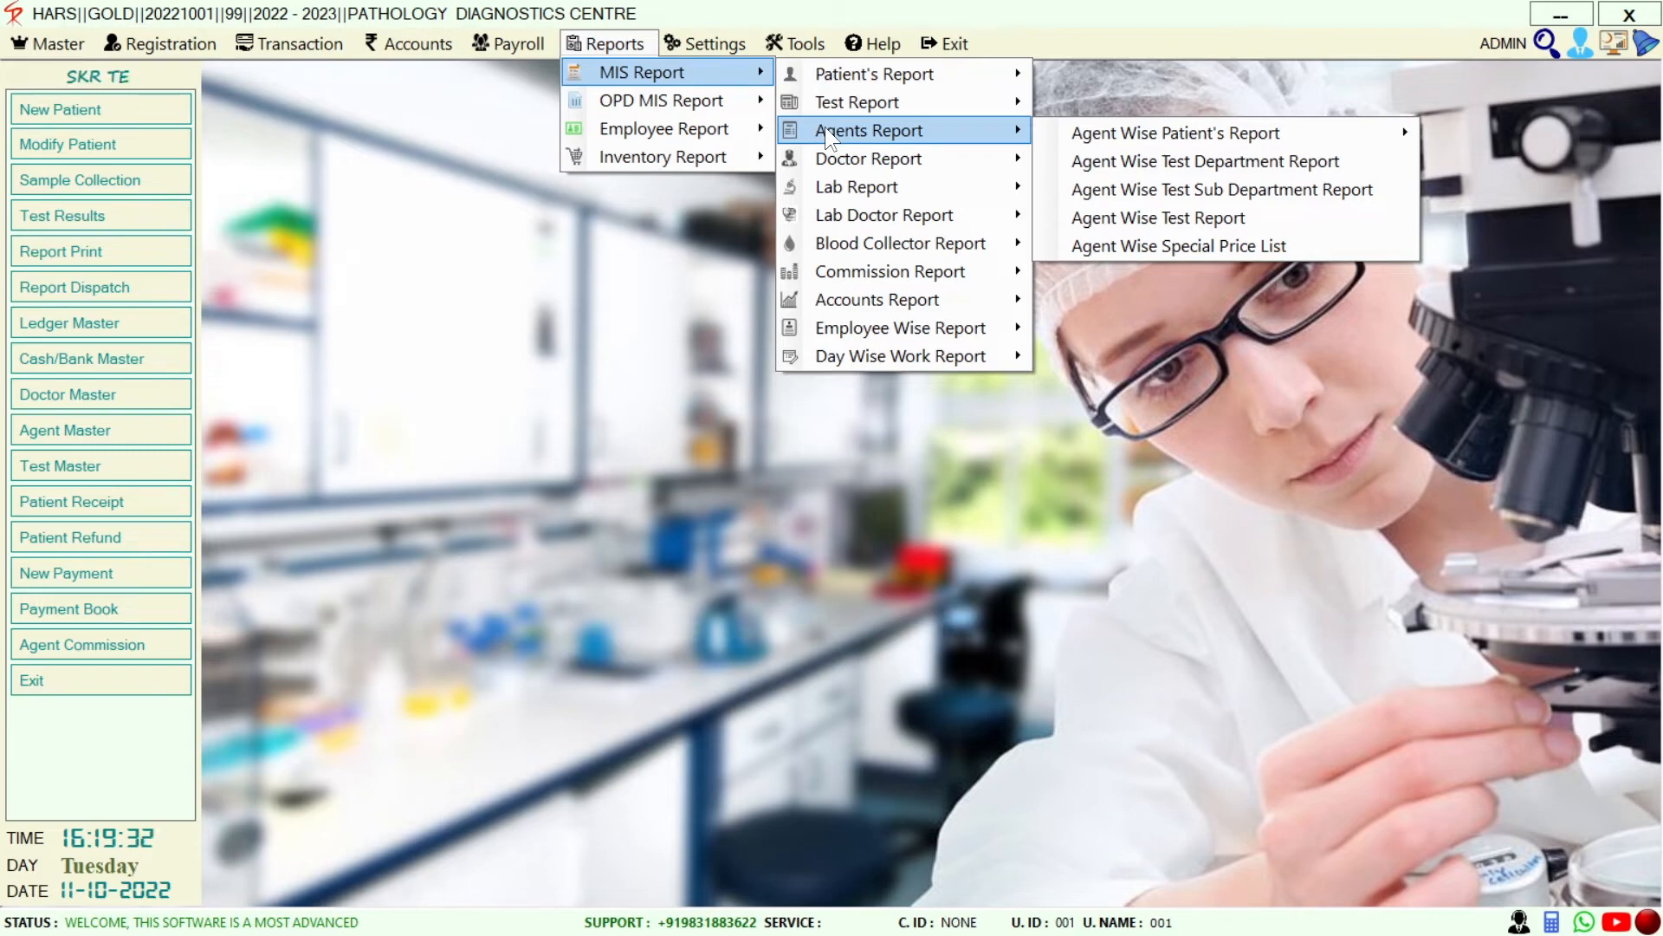
mouse_move(852, 160)
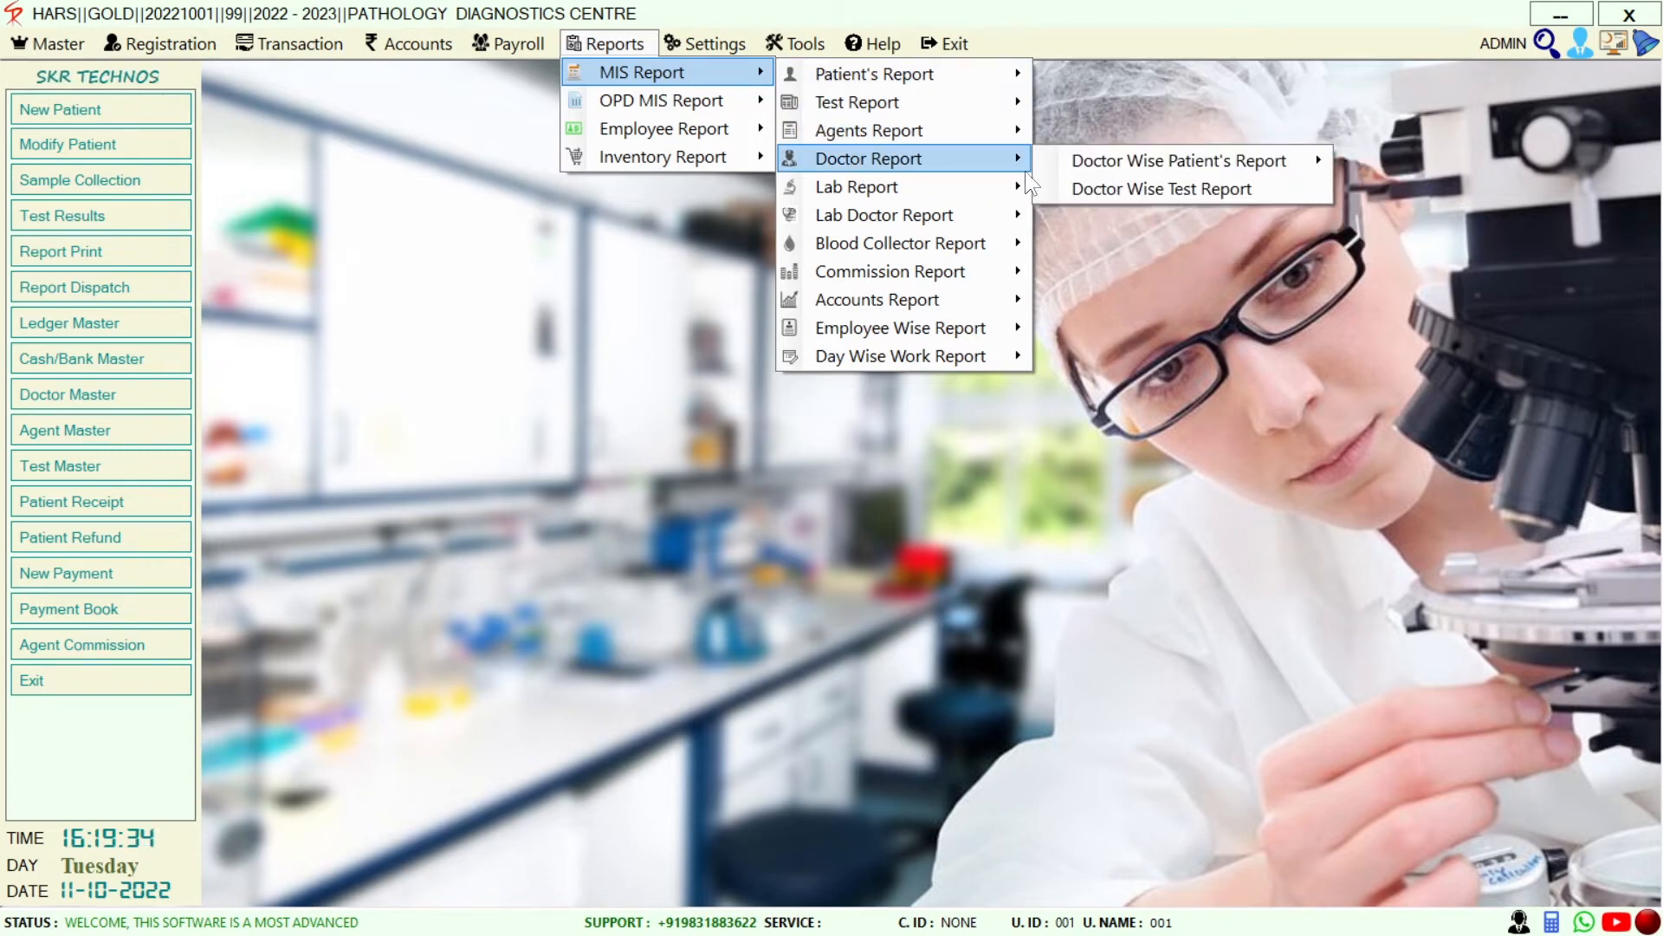
mouse_move(1099, 171)
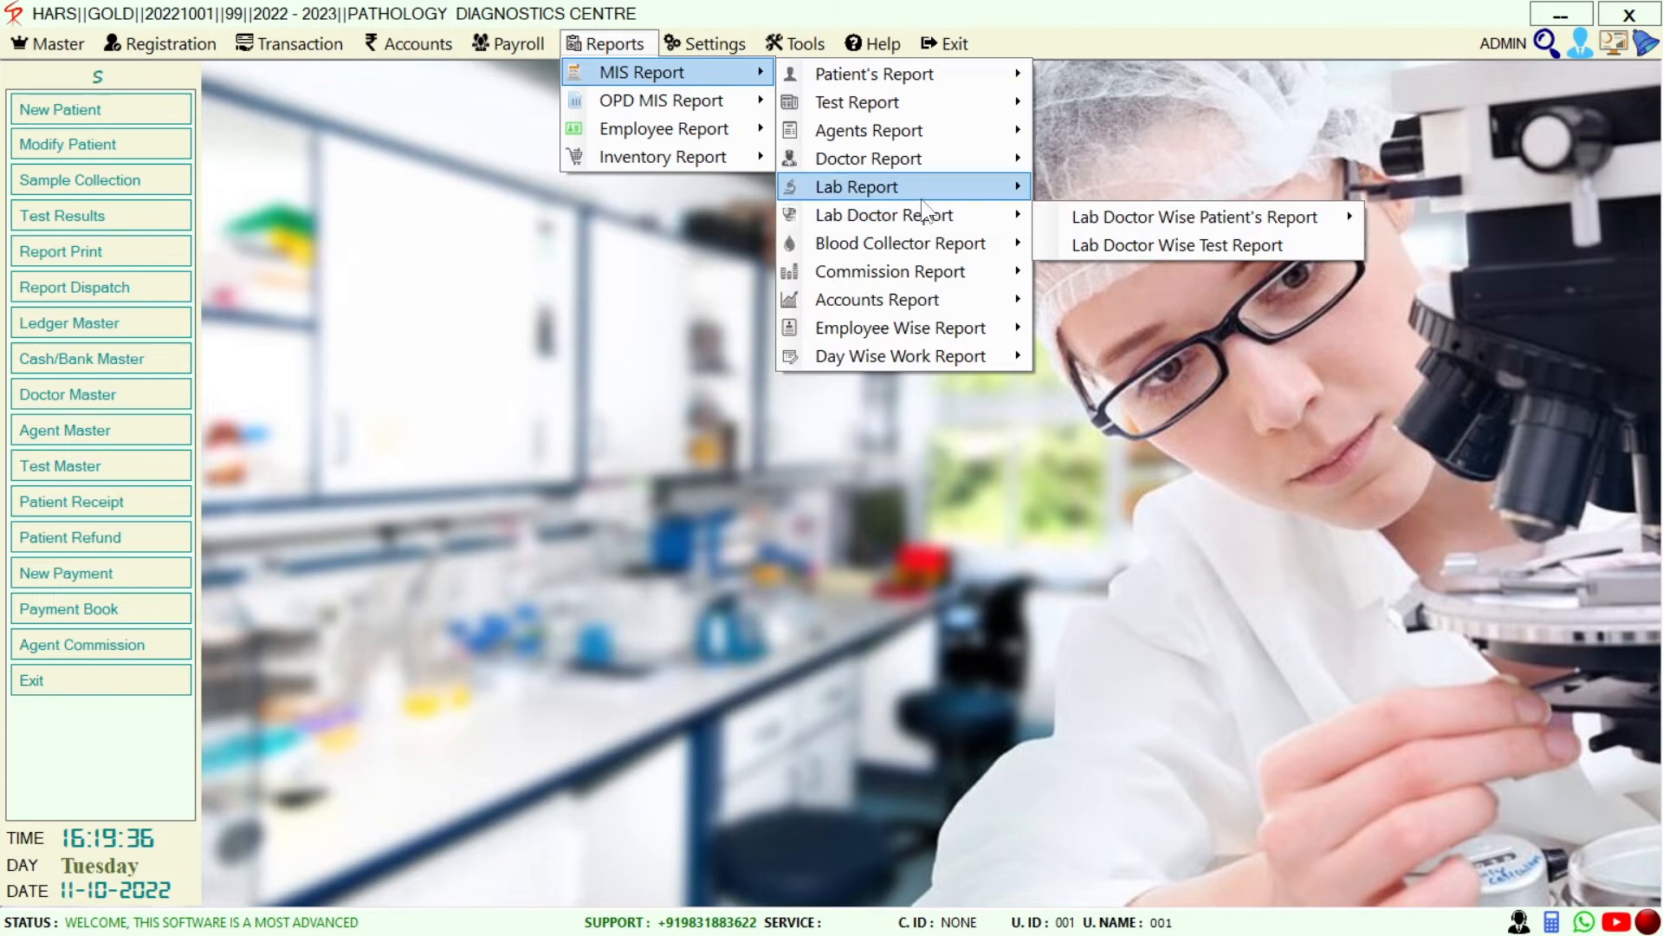
mouse_move(922, 198)
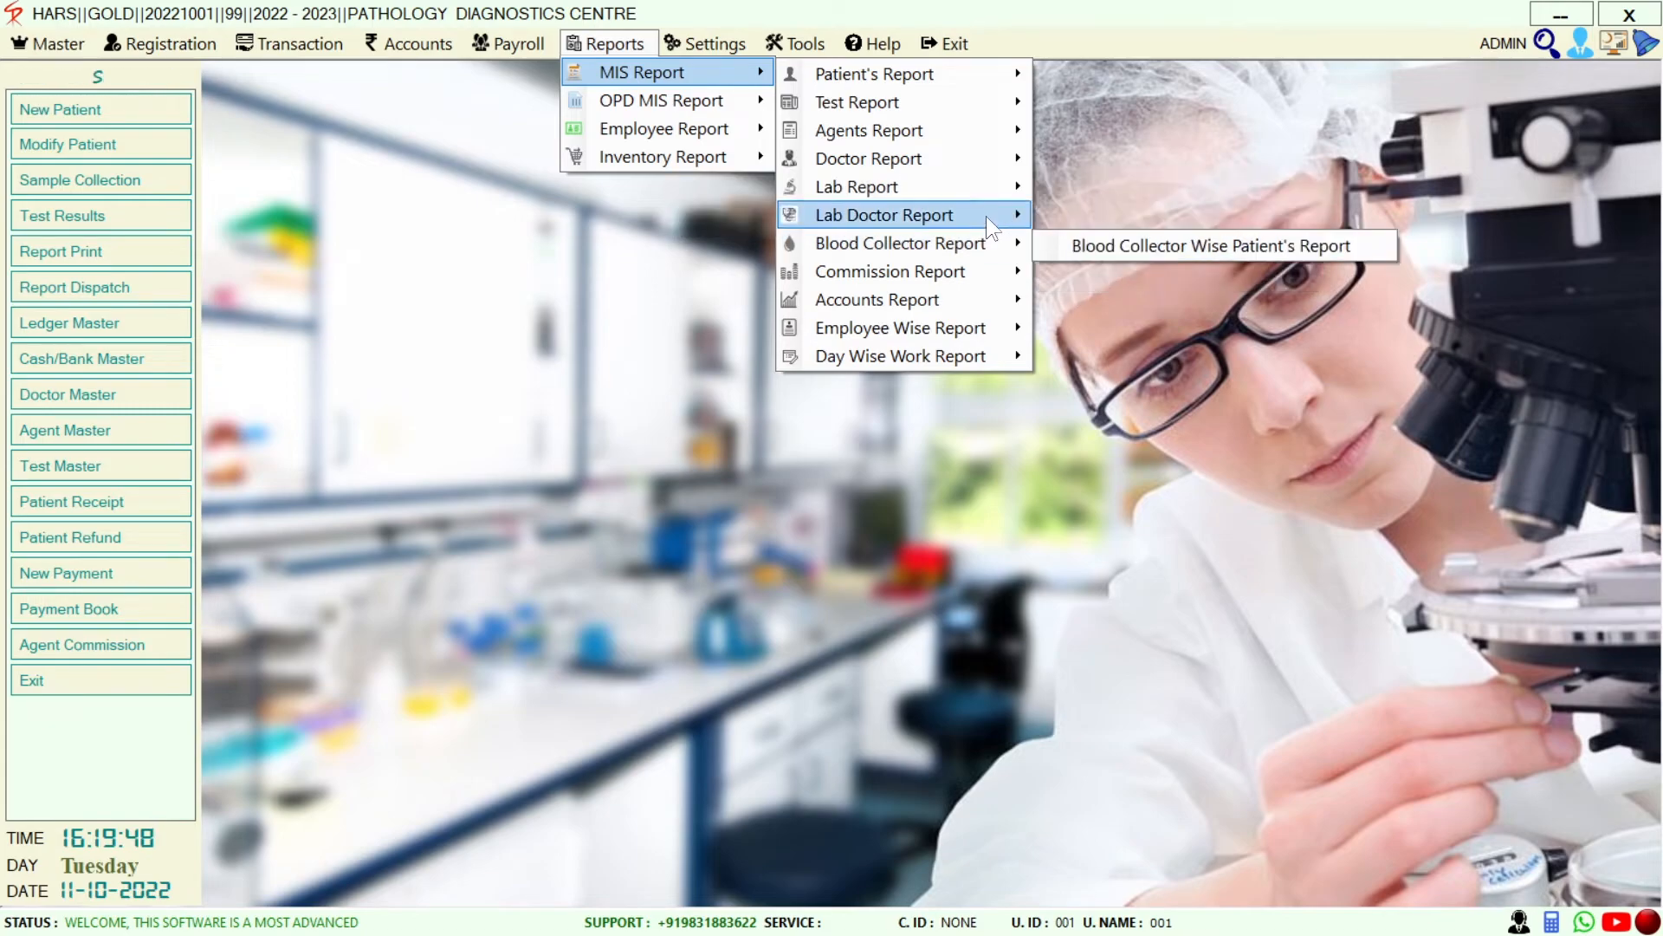
mouse_move(988, 219)
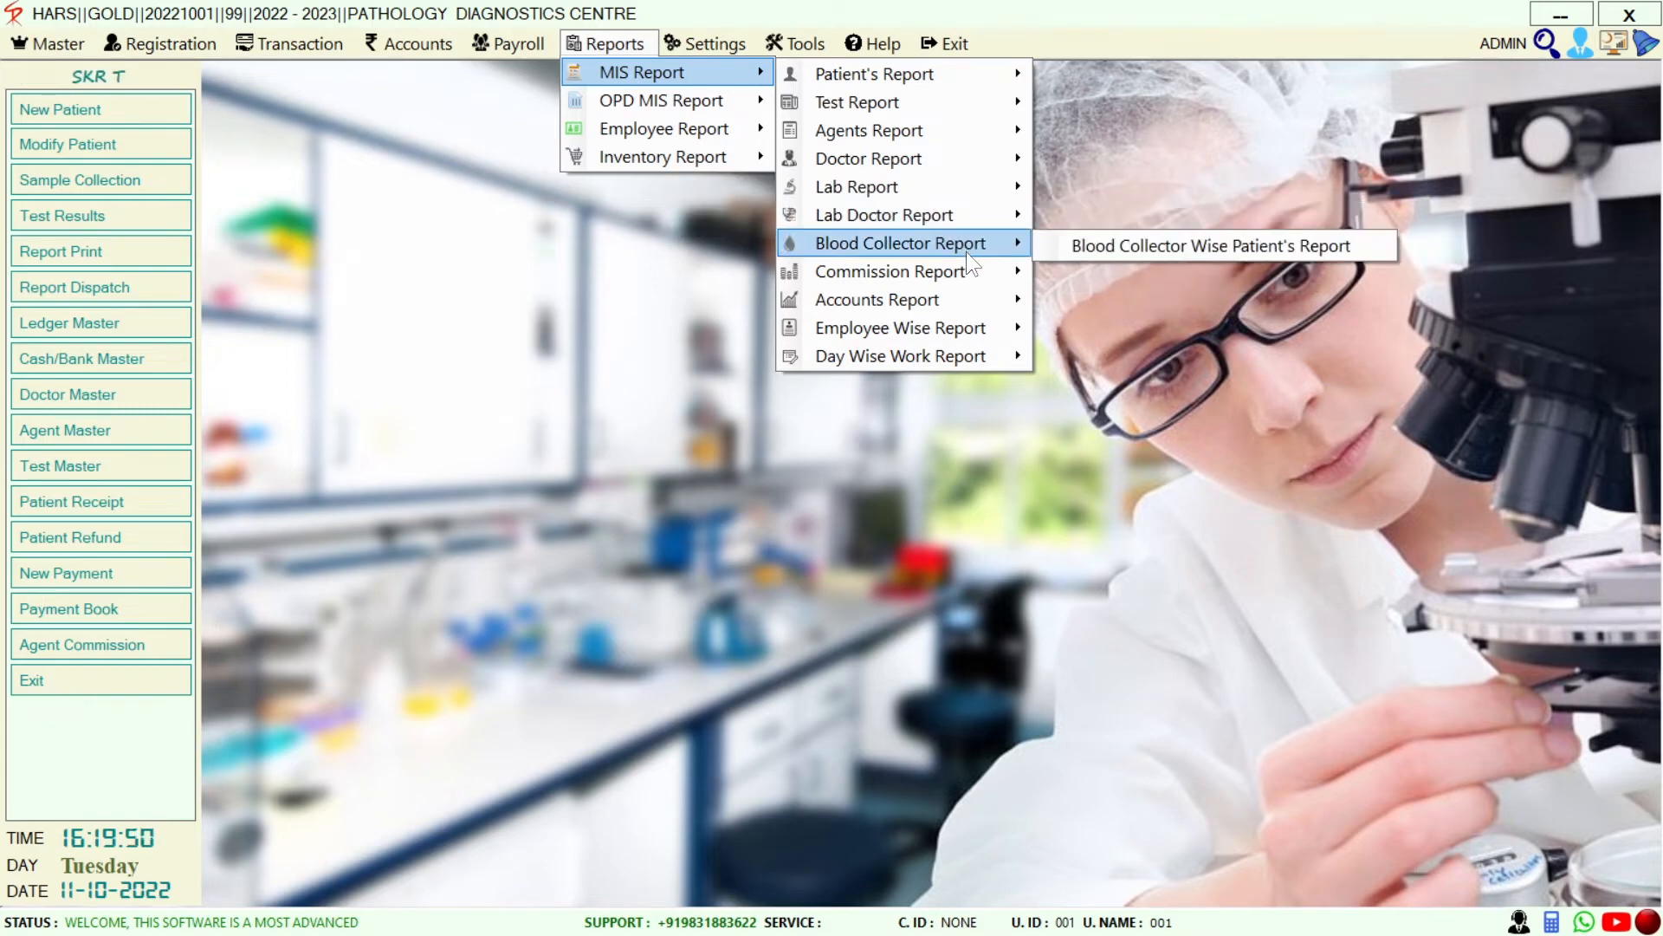
mouse_move(928, 283)
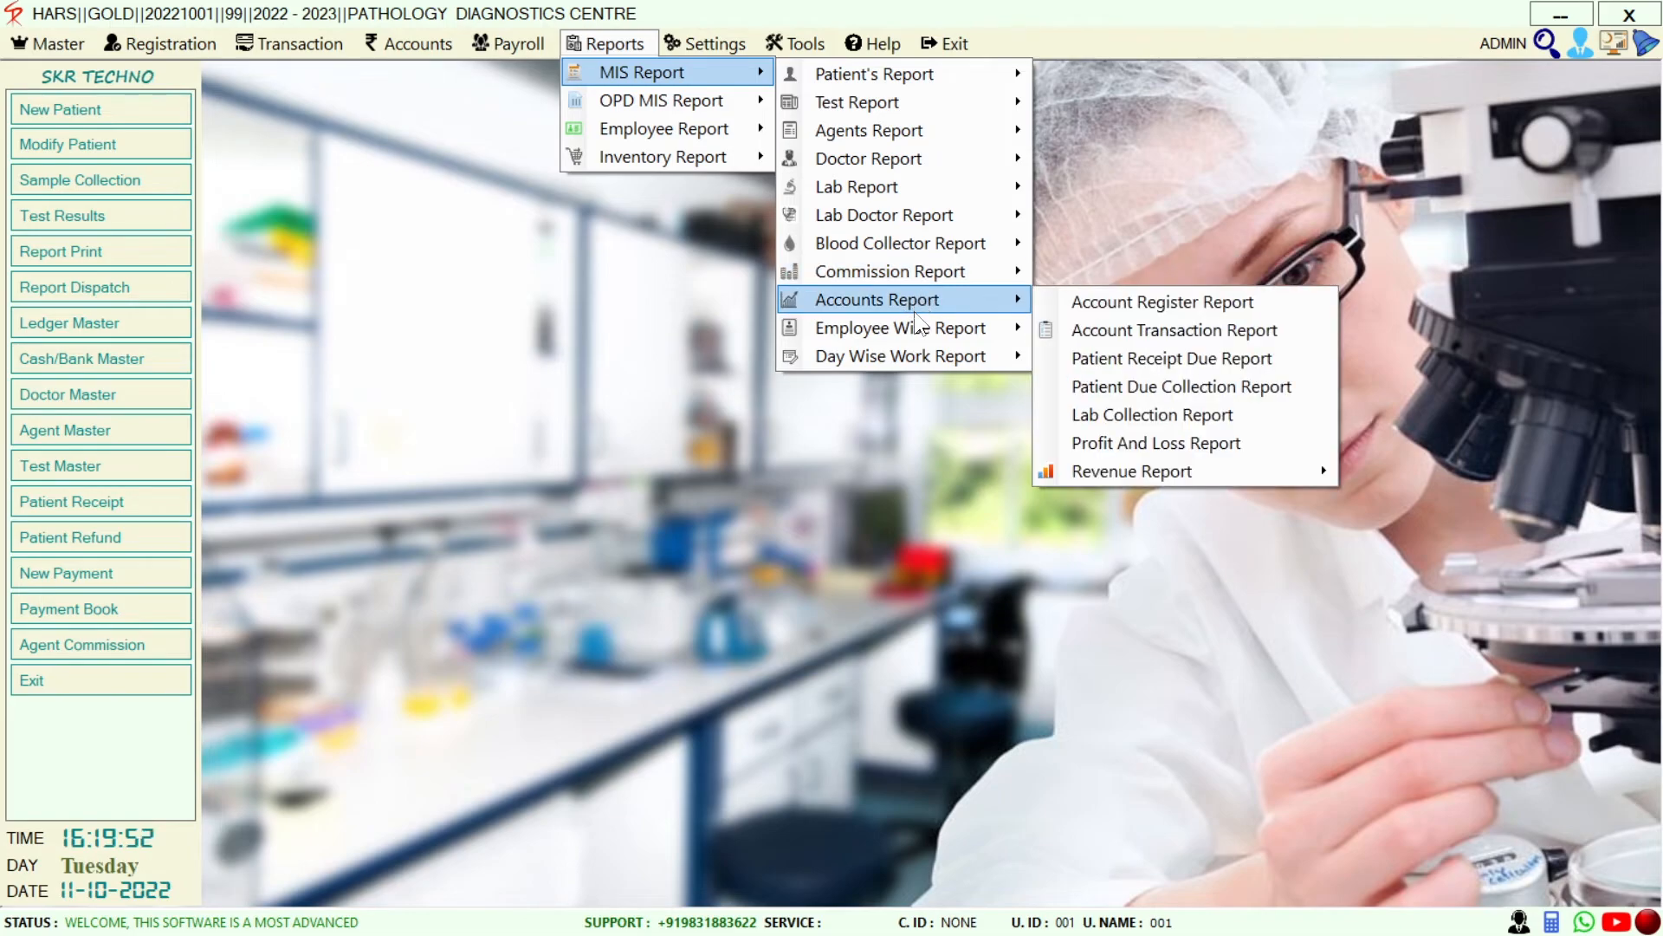
mouse_move(894, 348)
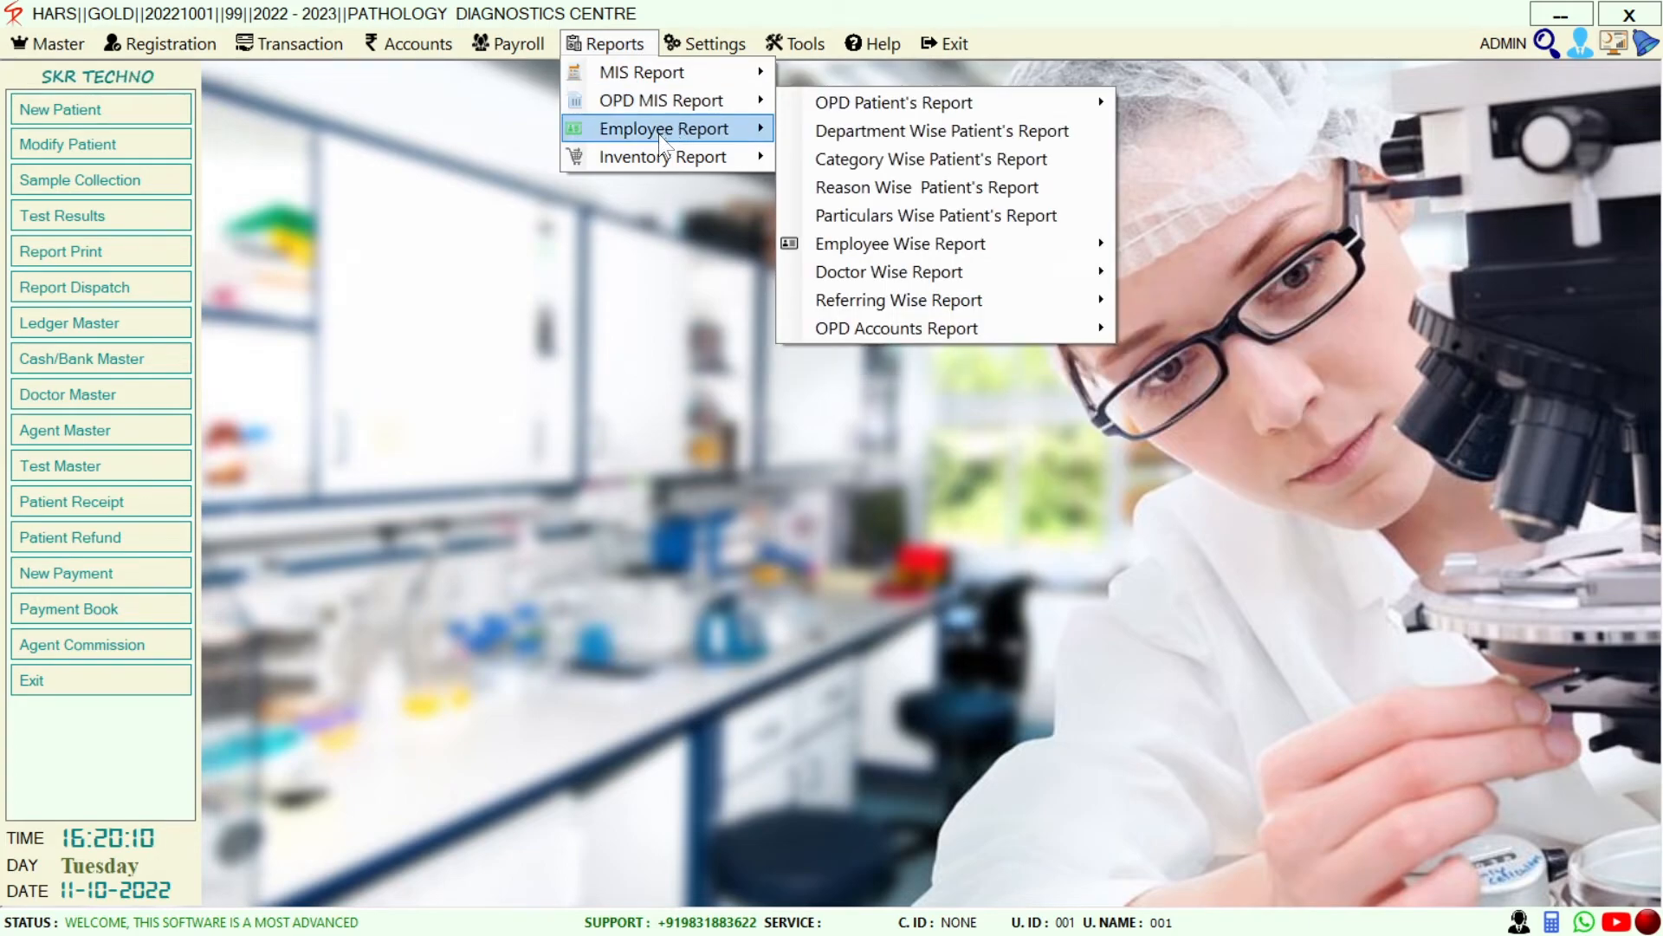
mouse_move(659, 135)
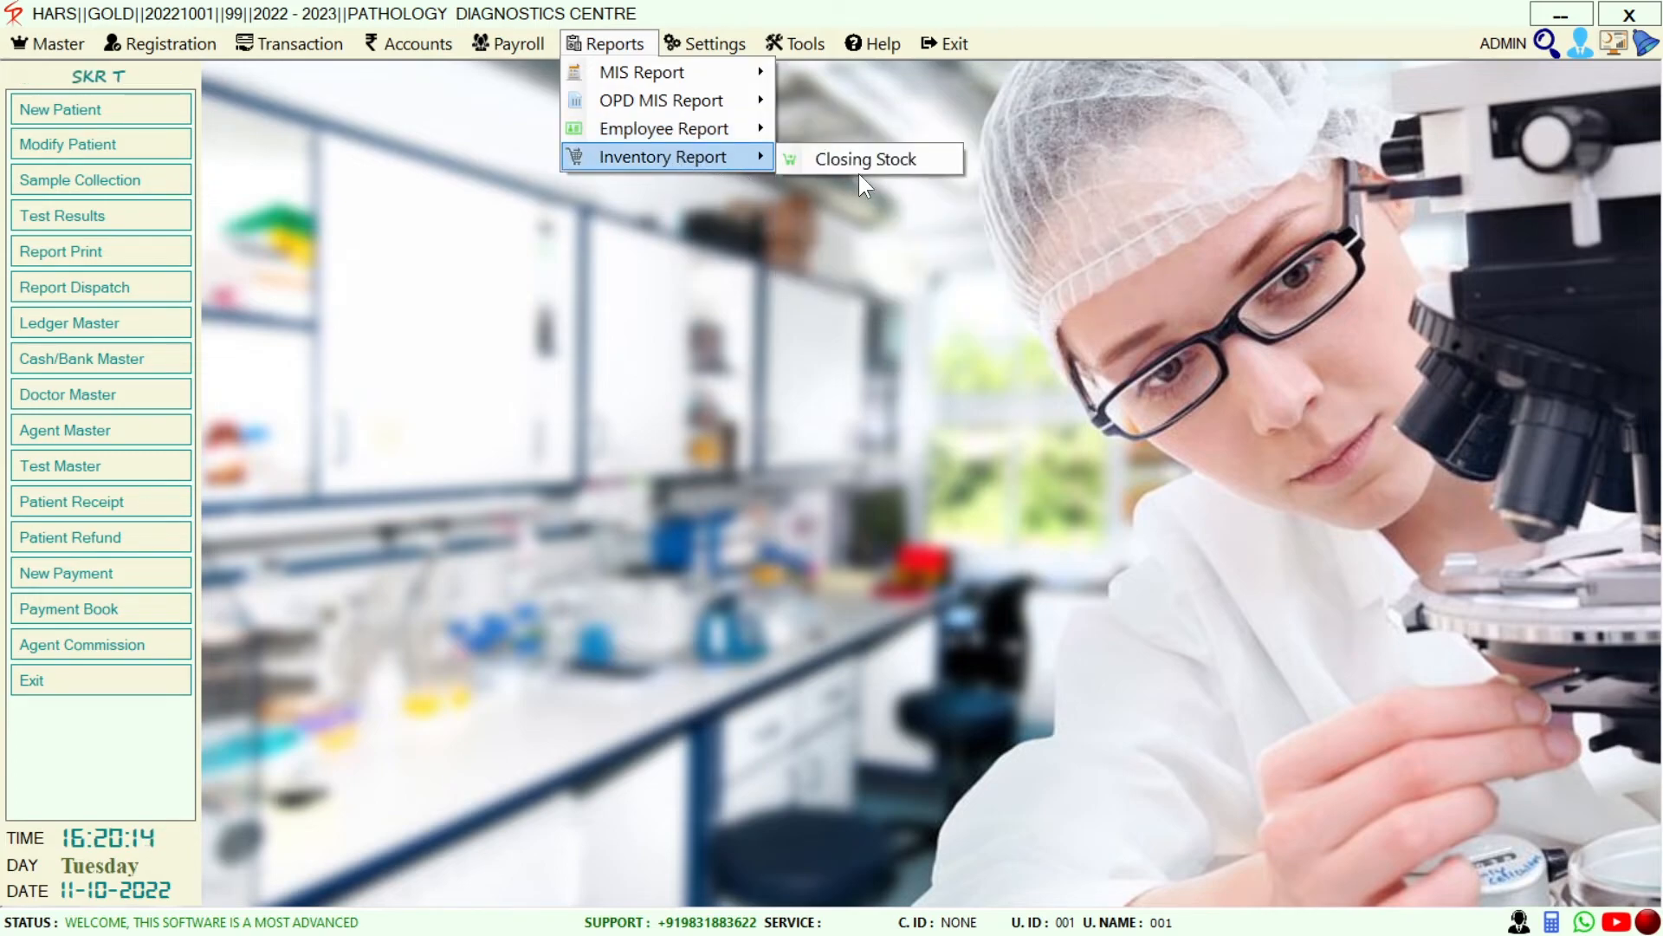
Close Reports, then browse Settings' Utility, Operator and Print options before closing the menu
click(732, 28)
click(731, 42)
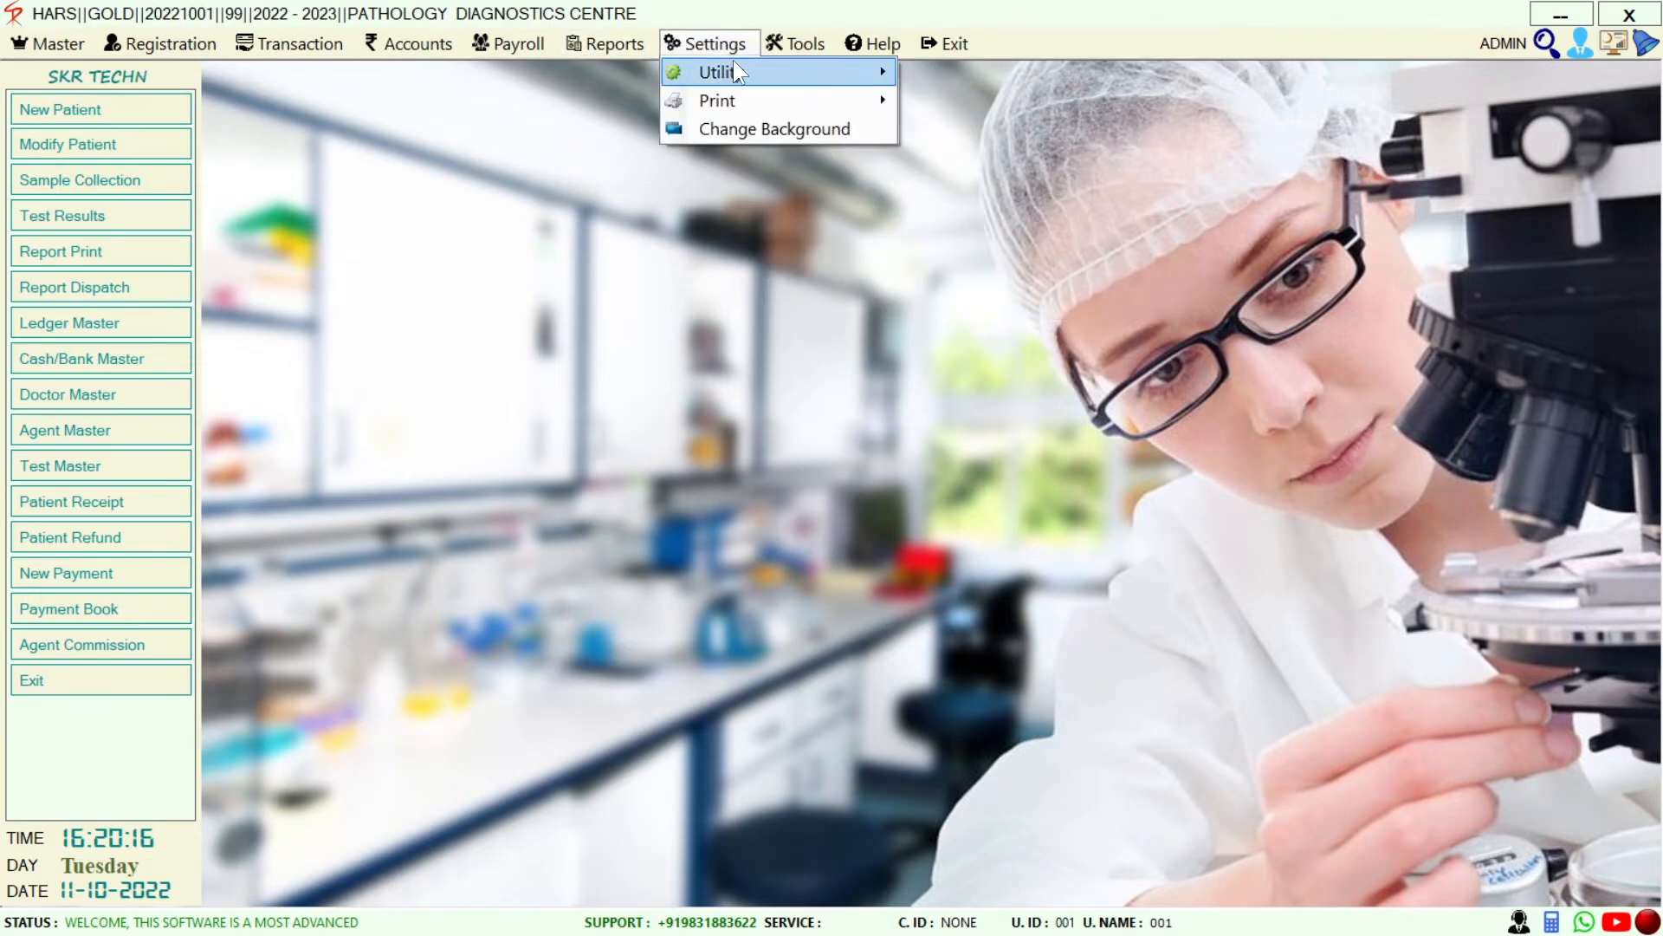
mouse_move(733, 69)
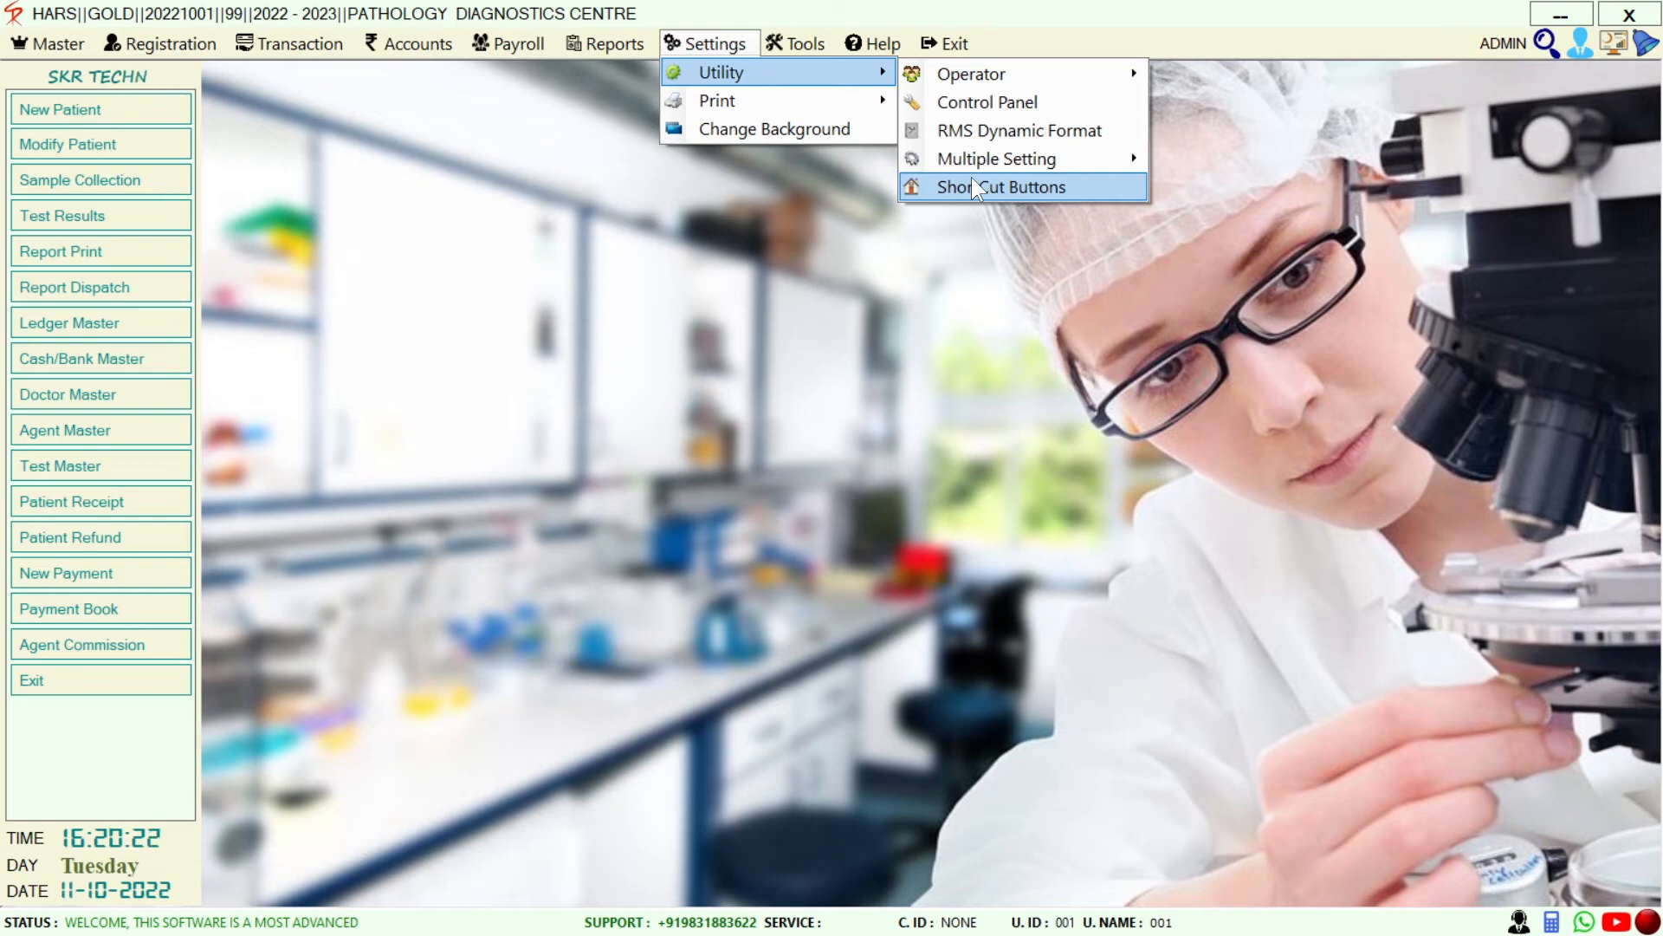
mouse_move(971, 81)
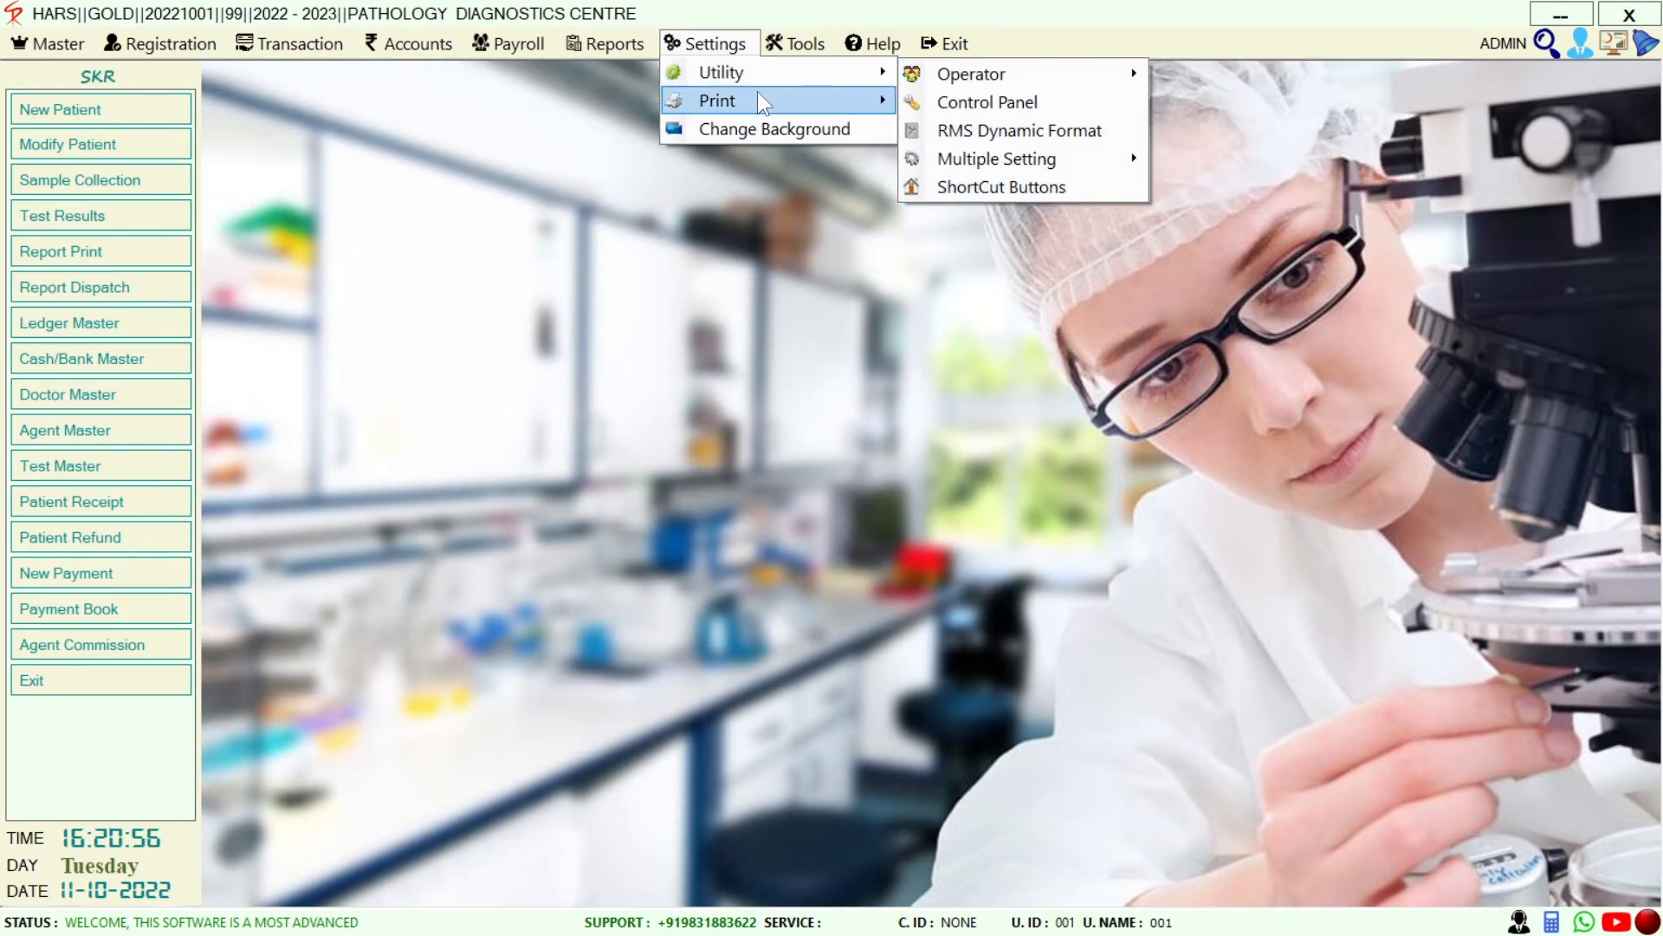
mouse_move(760, 107)
click(769, 50)
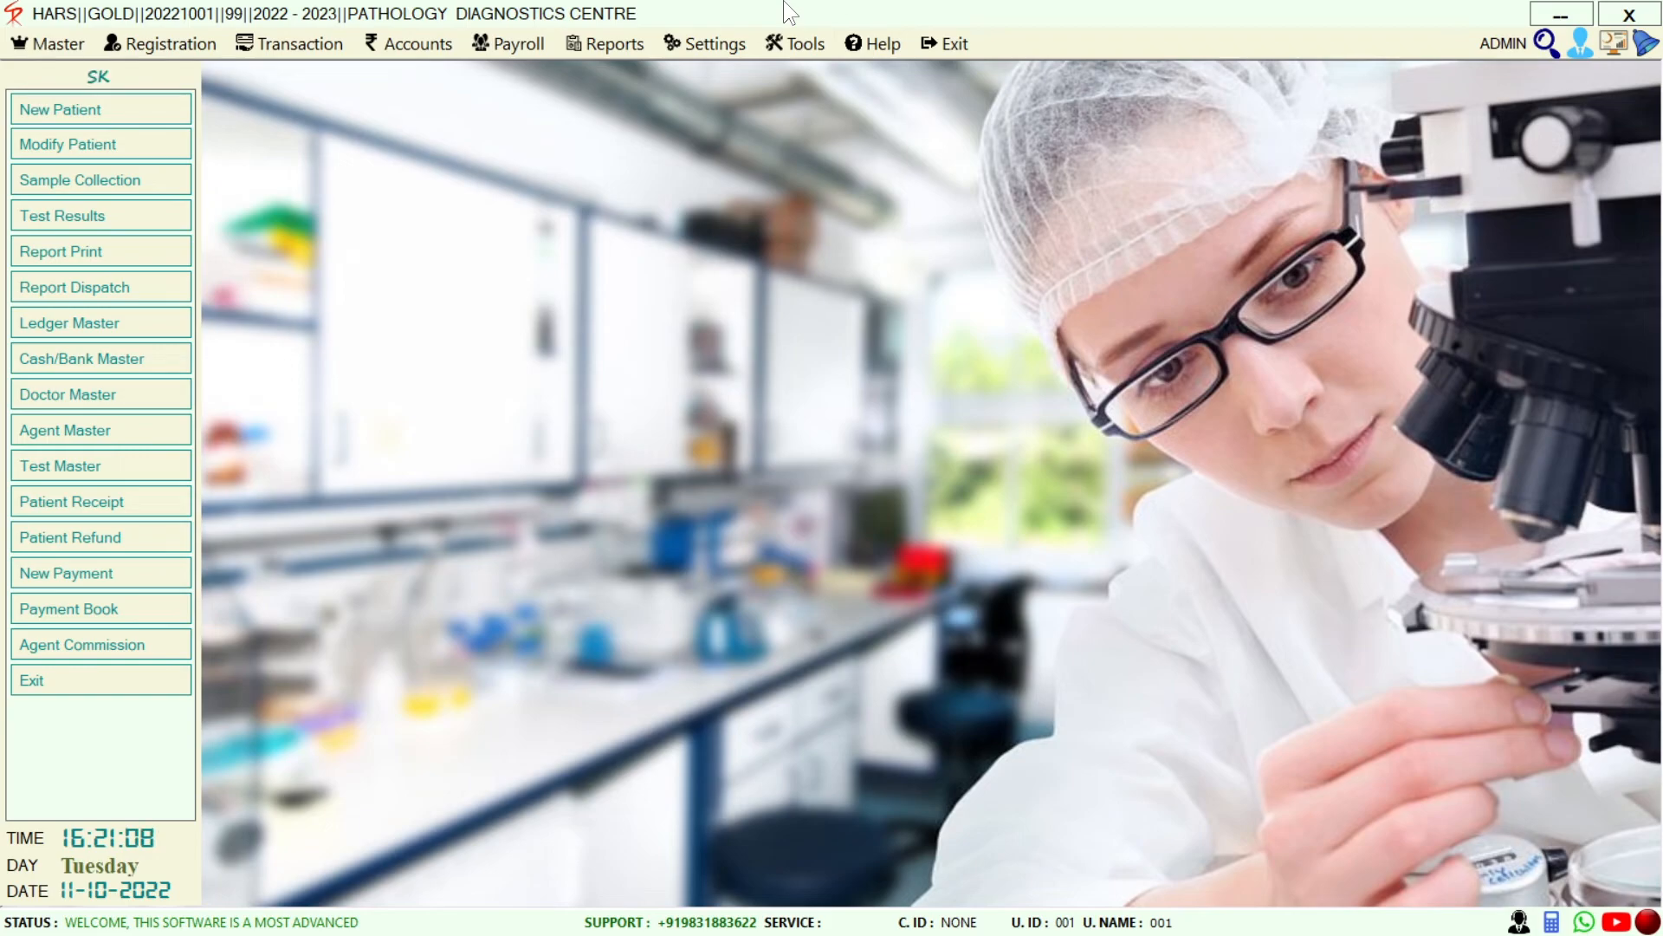
click(787, 47)
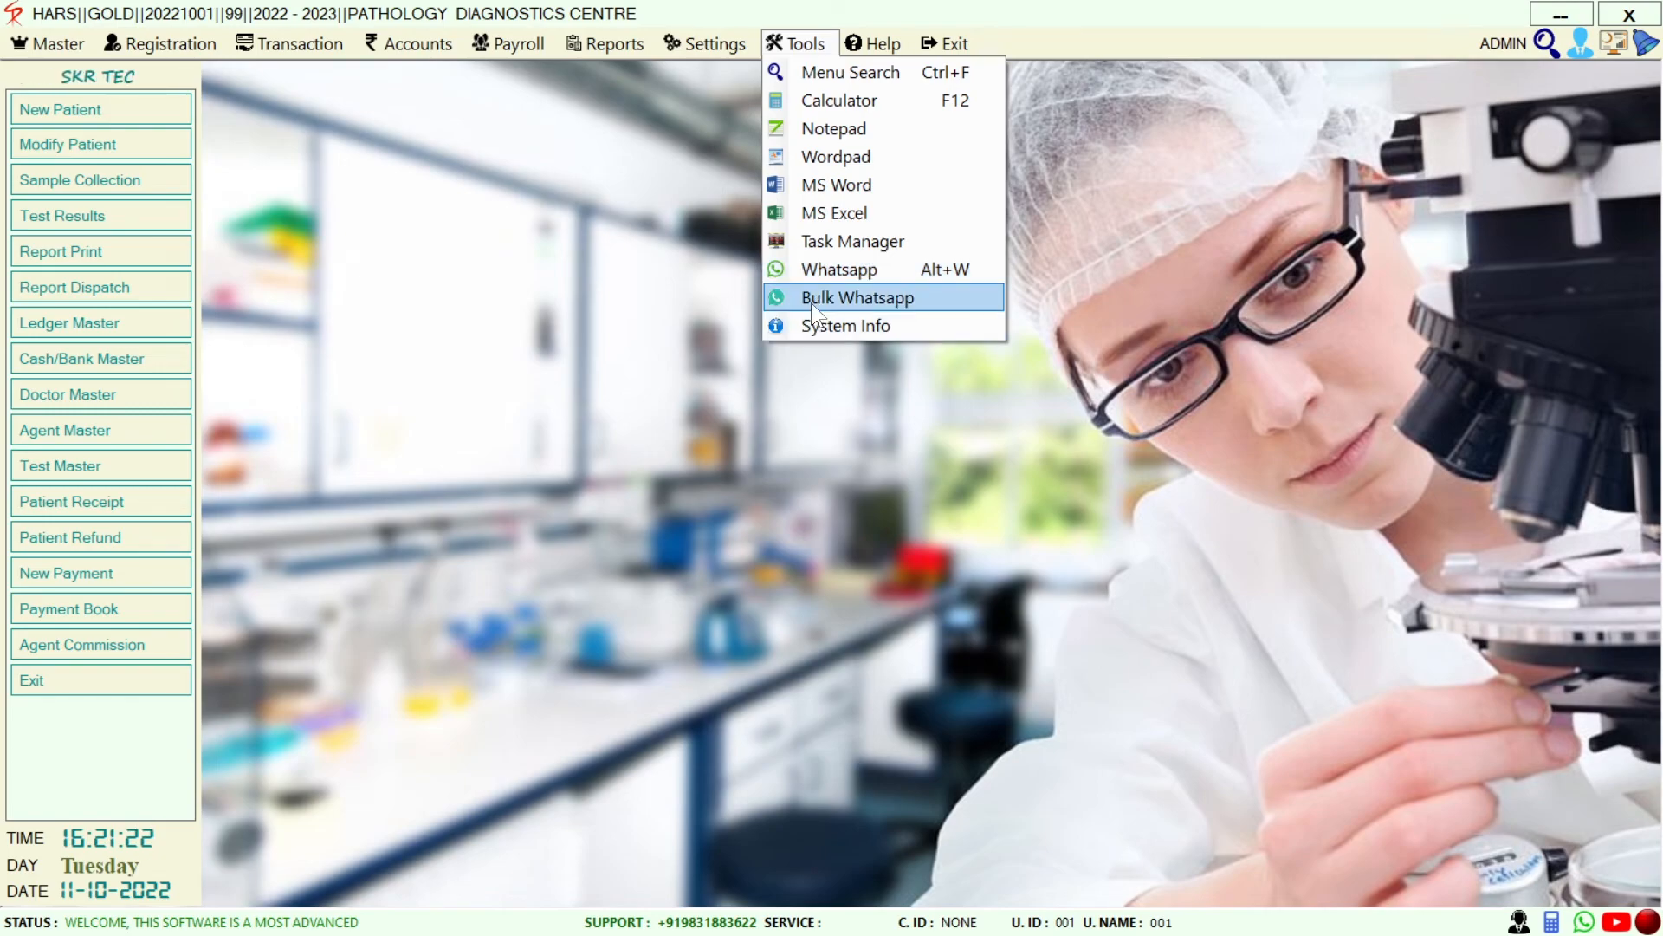
mouse_move(874, 40)
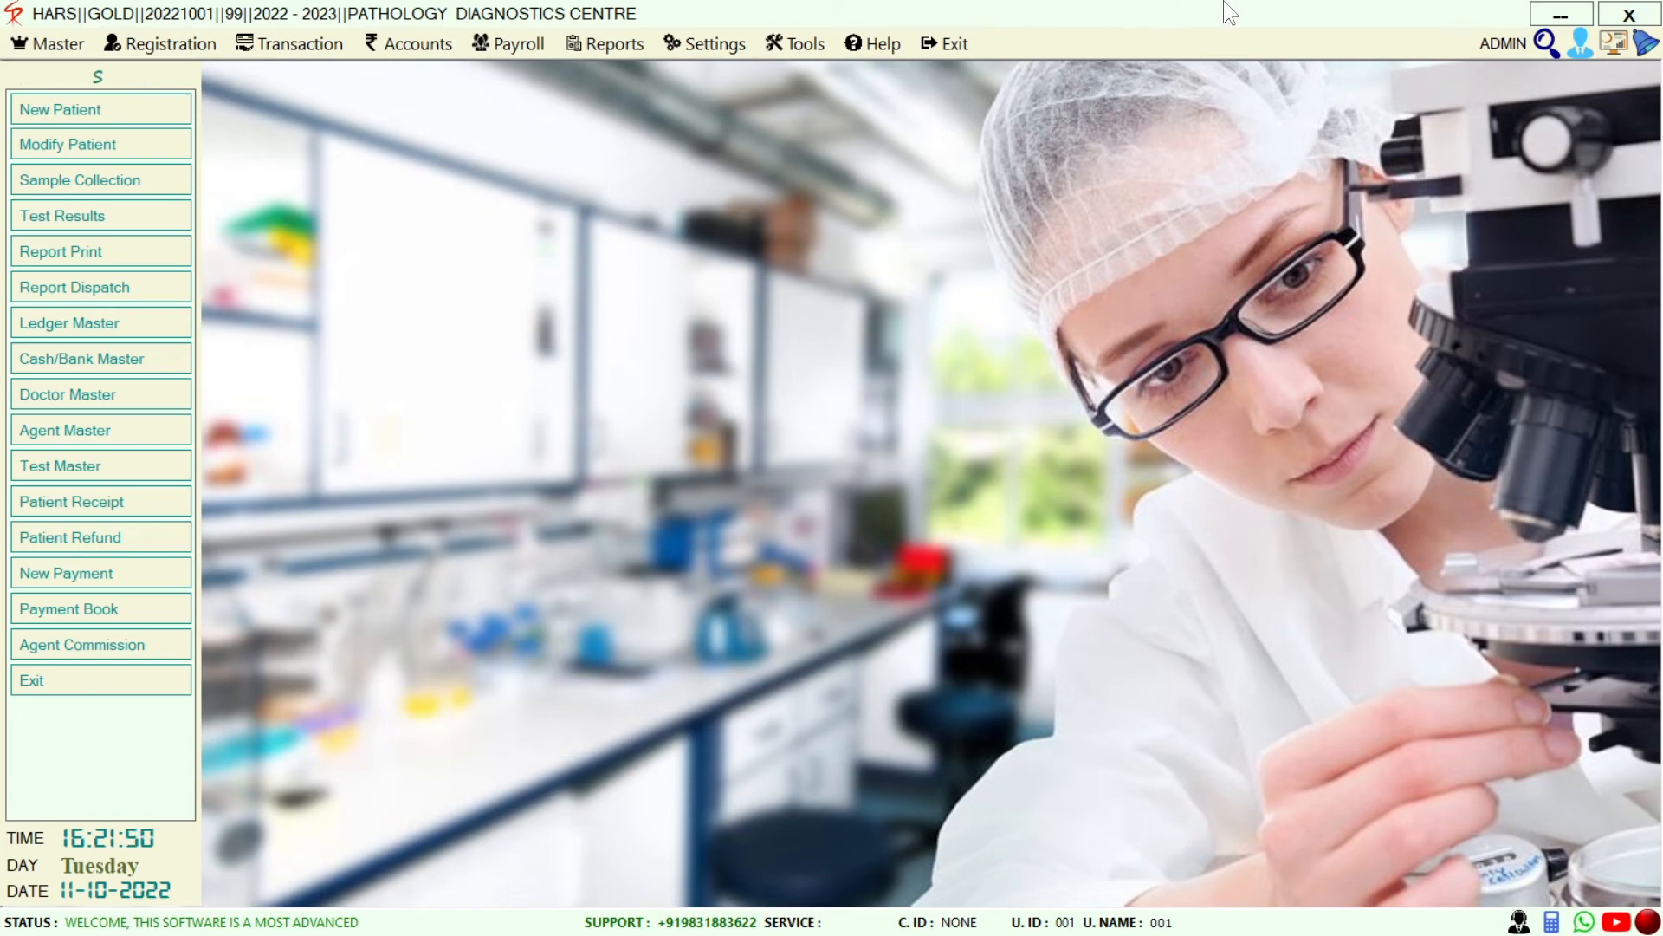
click(1546, 44)
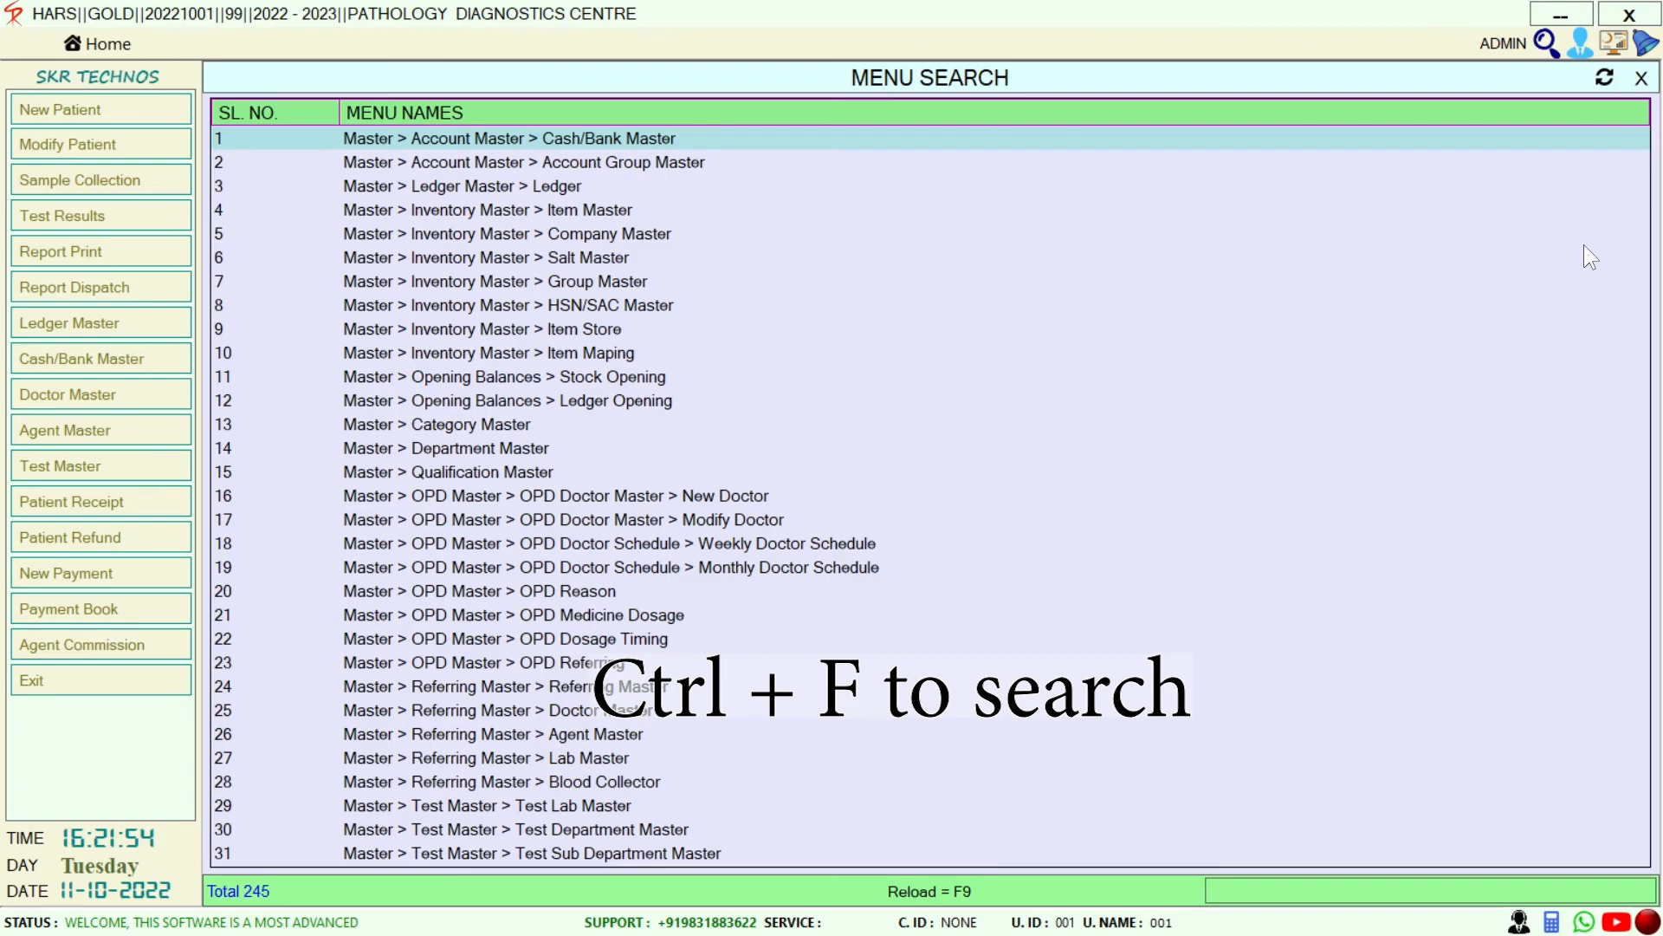
text(C)
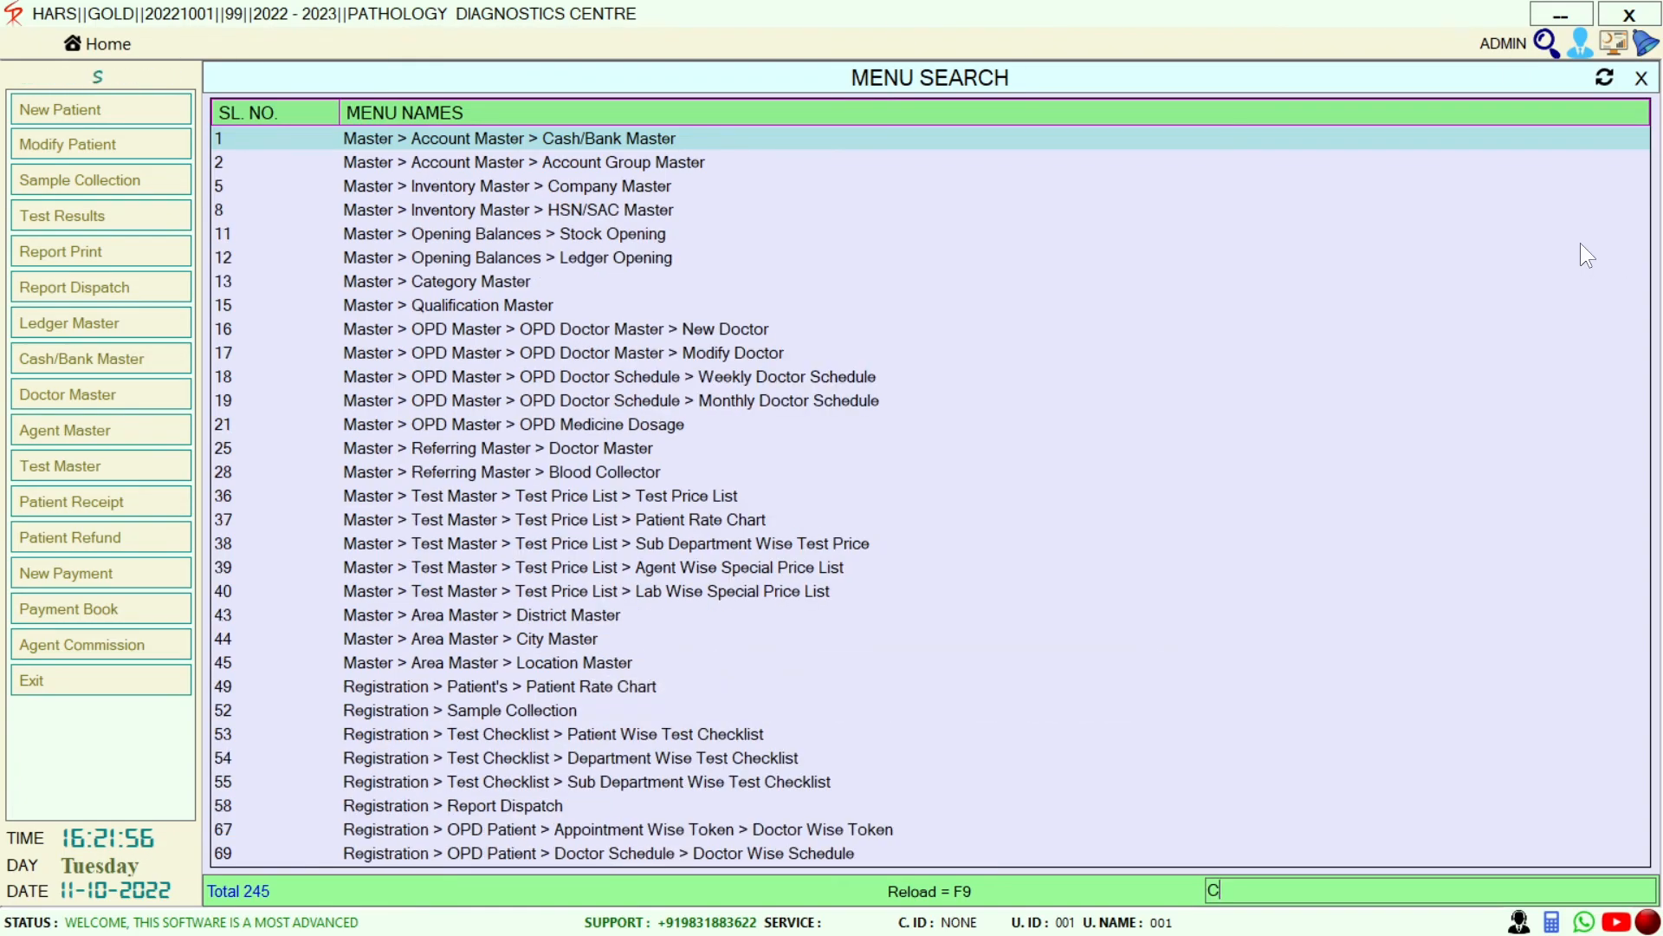
text(ONTR)
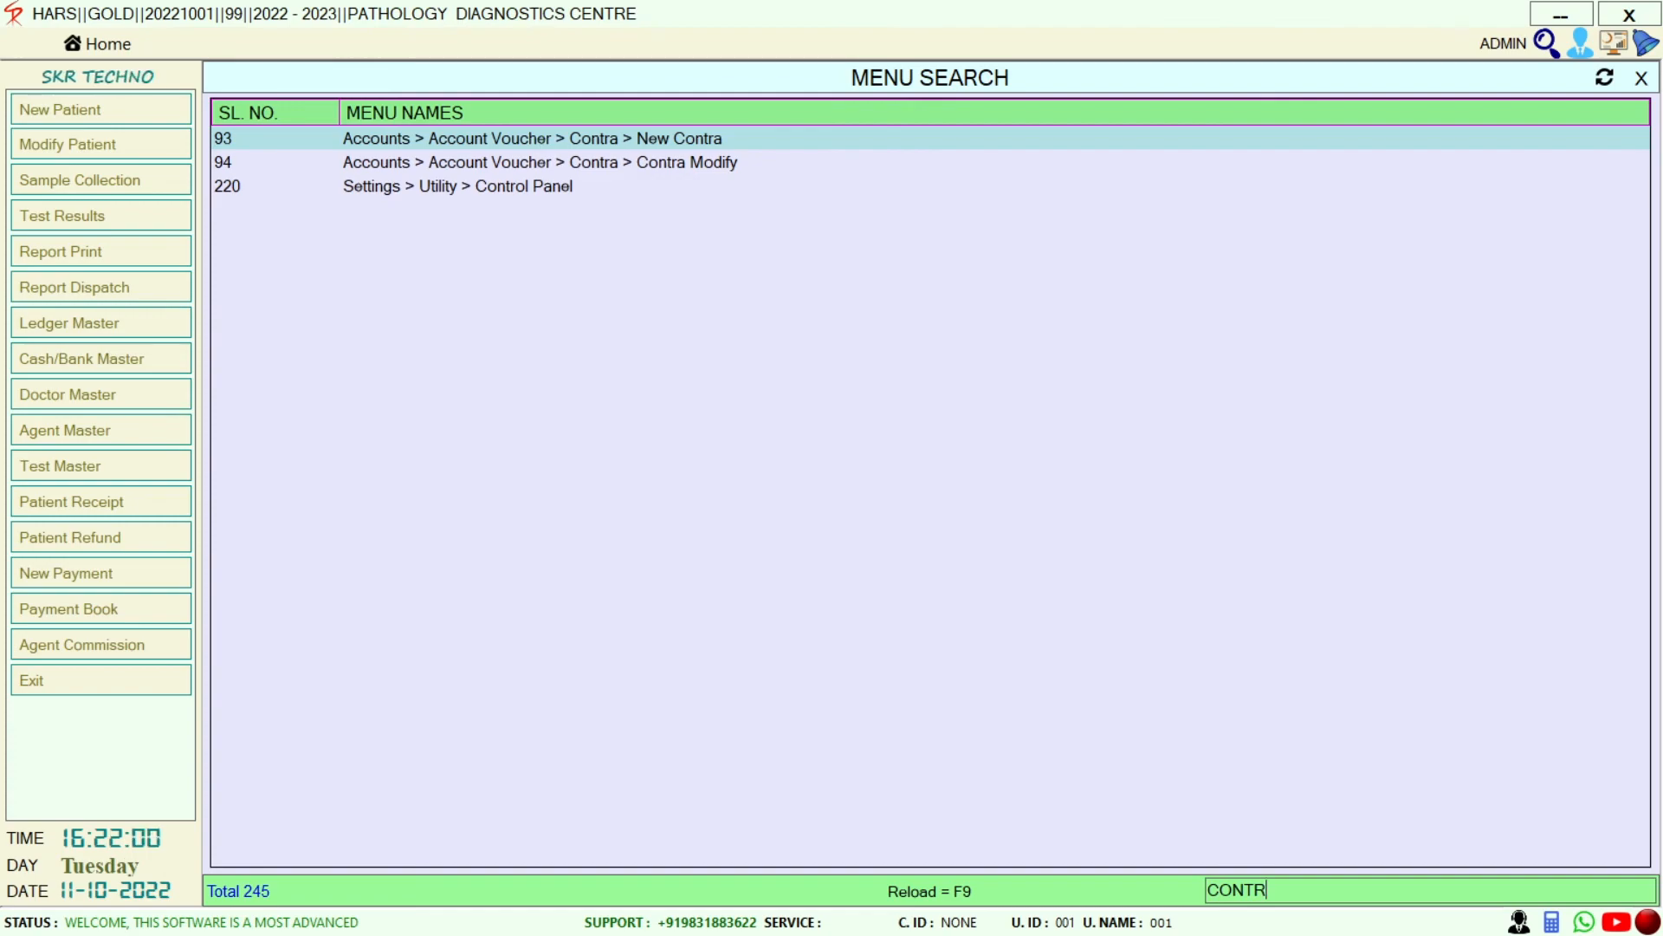
key(Down)
key(Down)
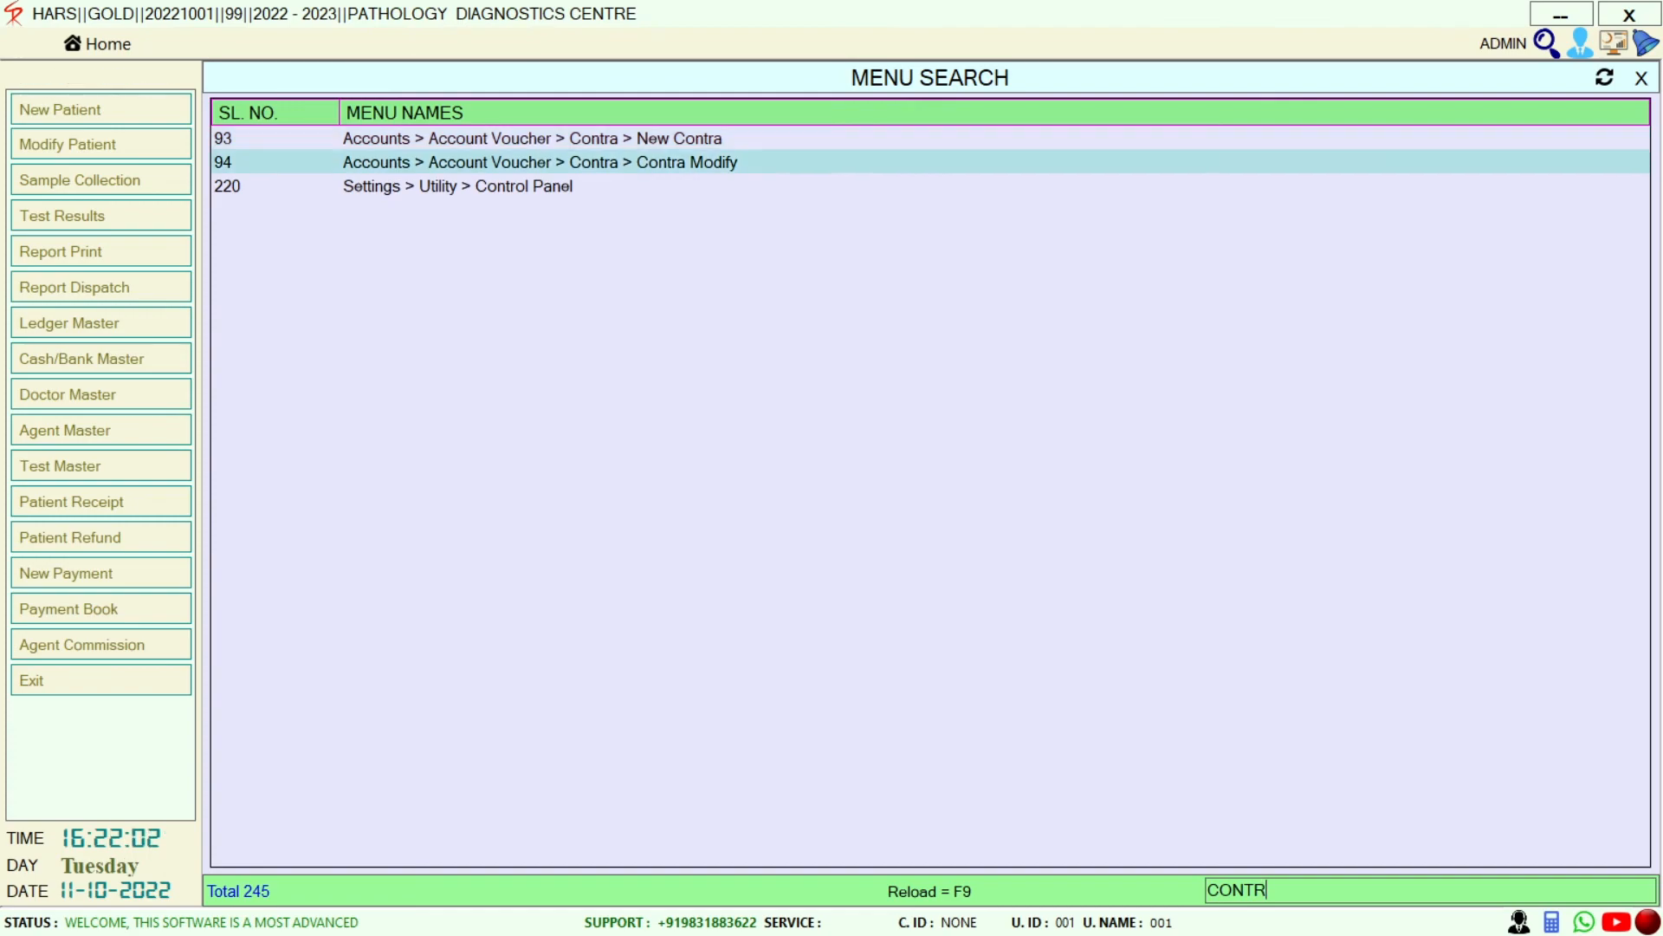
key(Return)
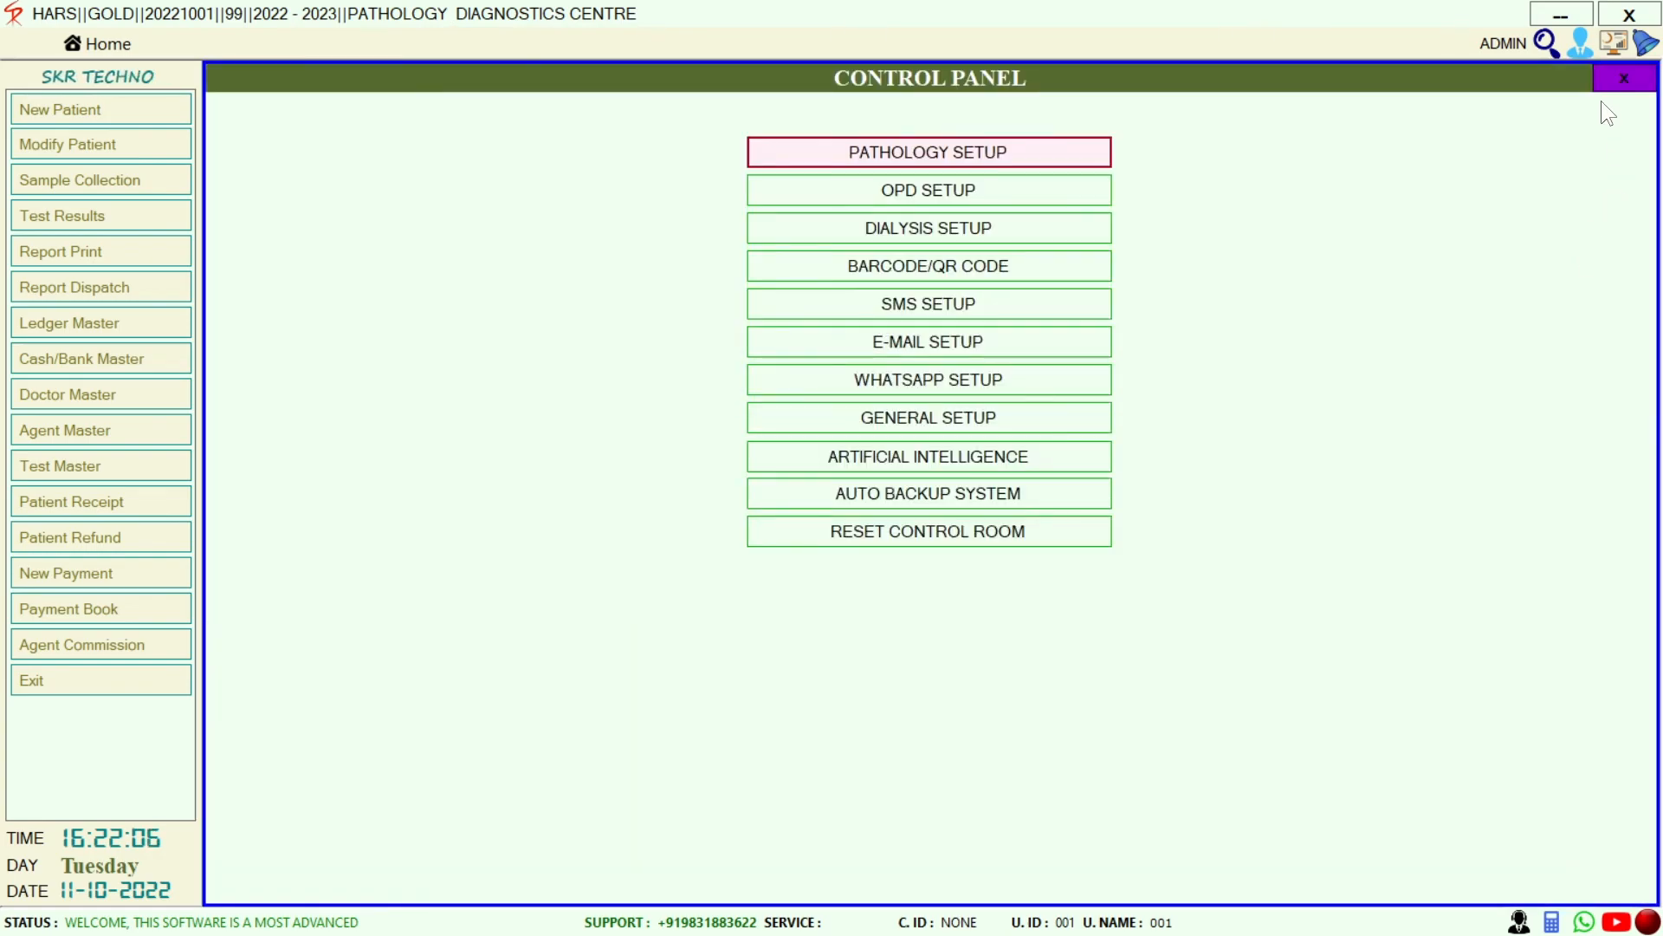
click(1624, 78)
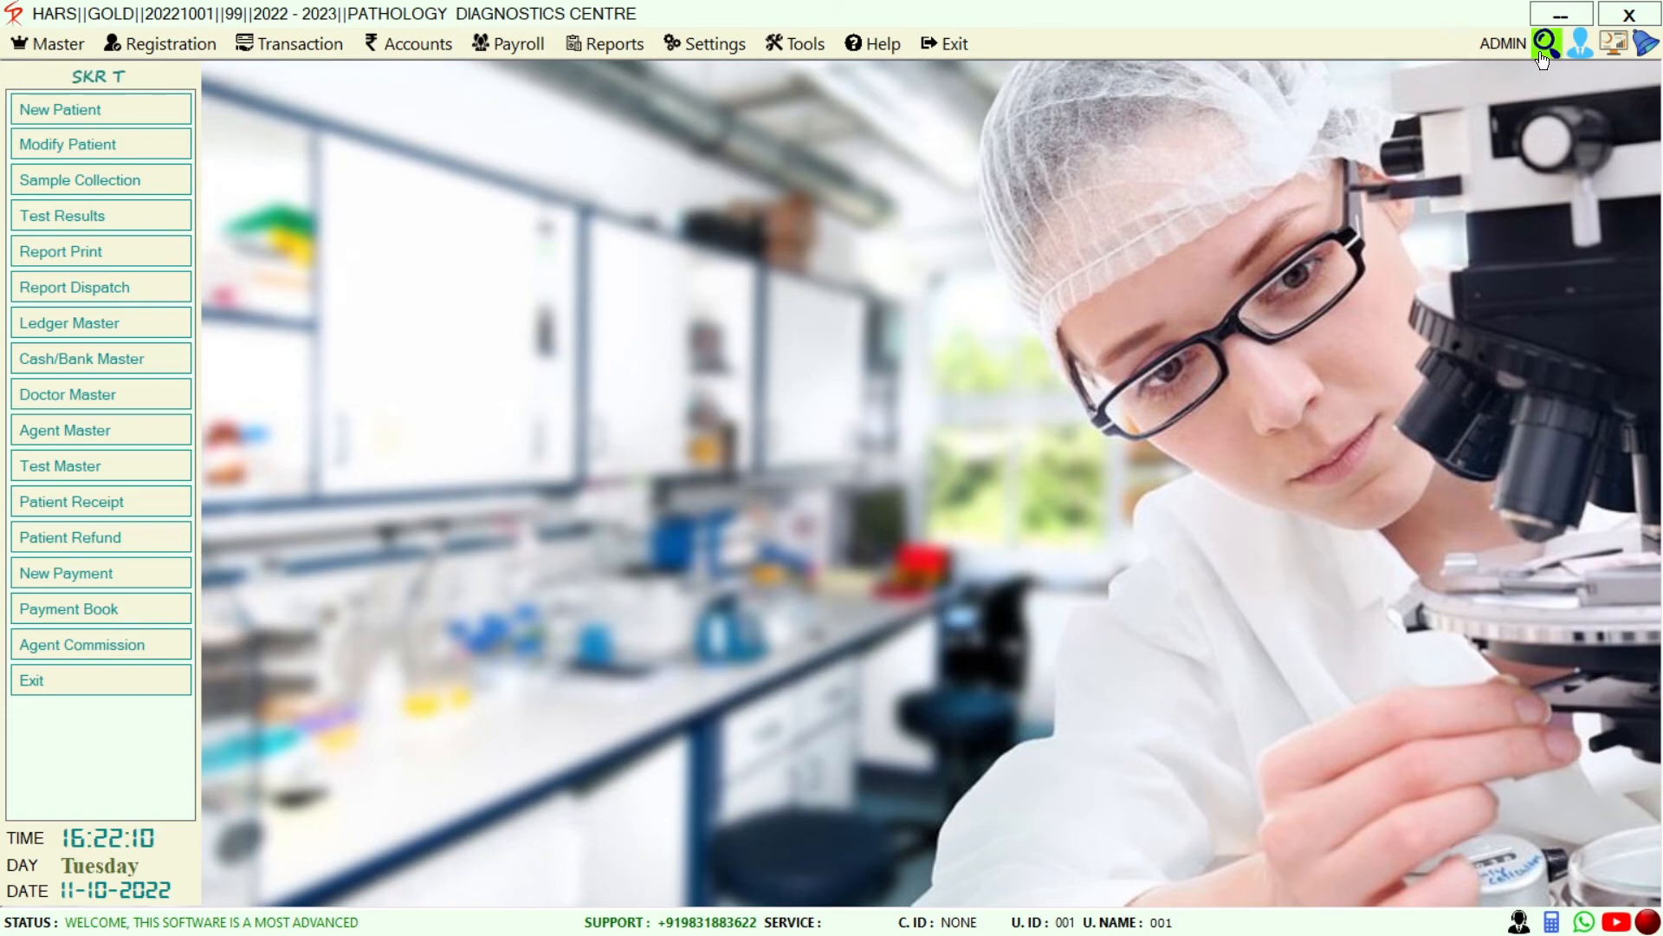
View the Pathology and OPD dashboard figures, close the dashboard, and show the Help menu
click(1612, 43)
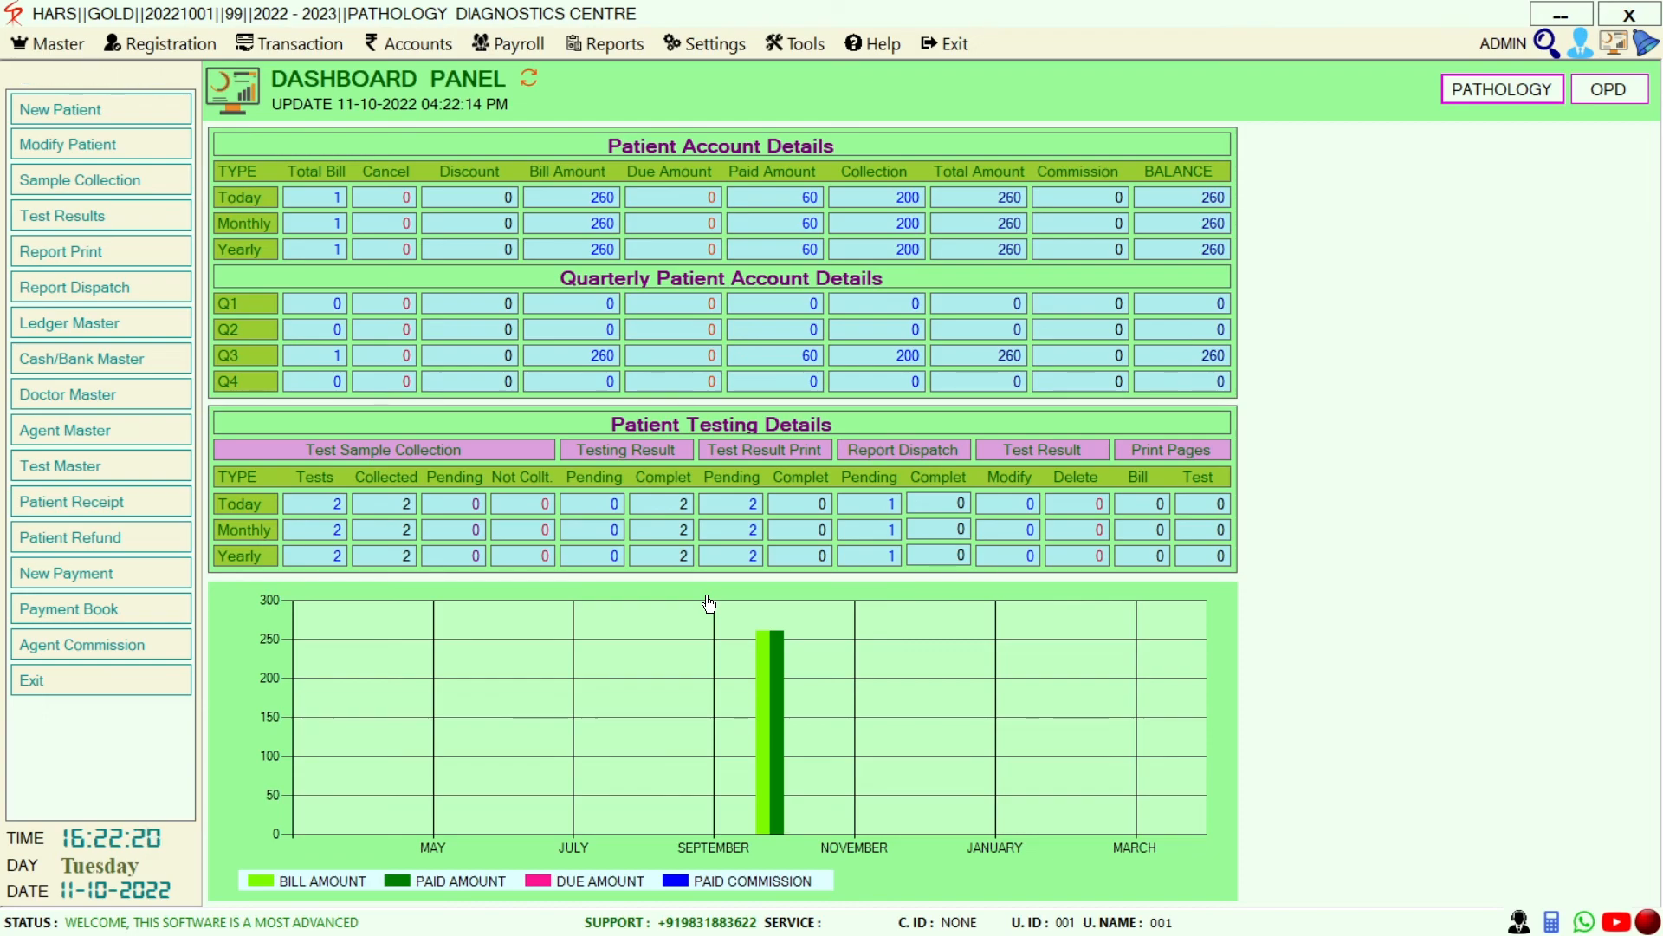
click(1600, 87)
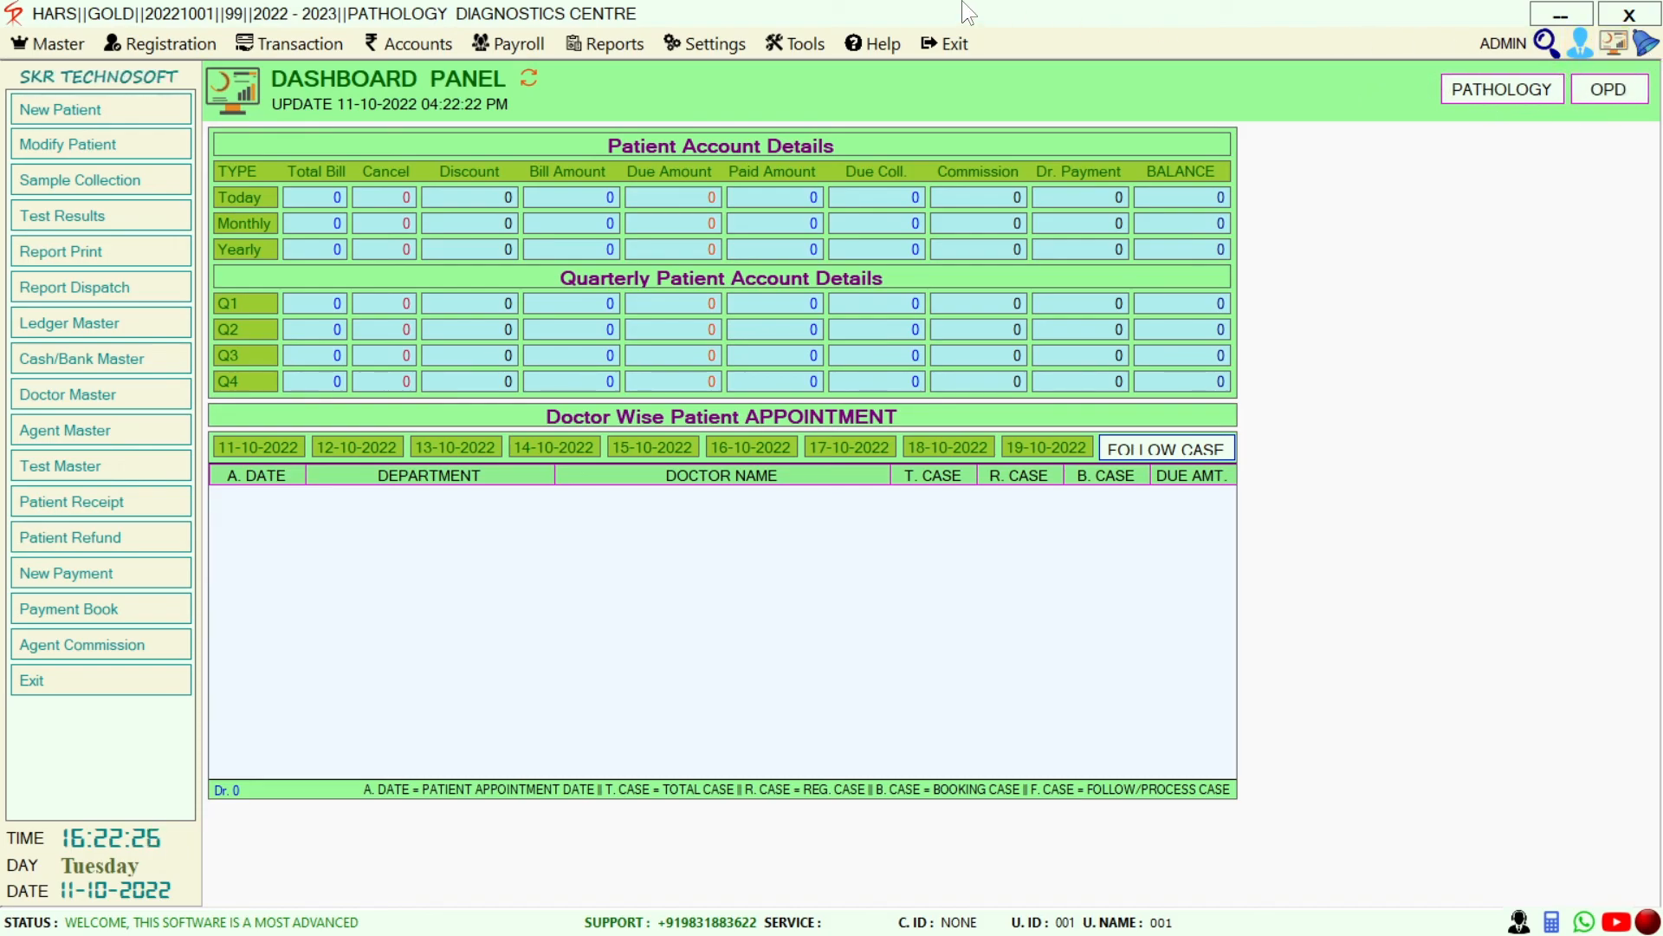
key(Escape)
click(873, 43)
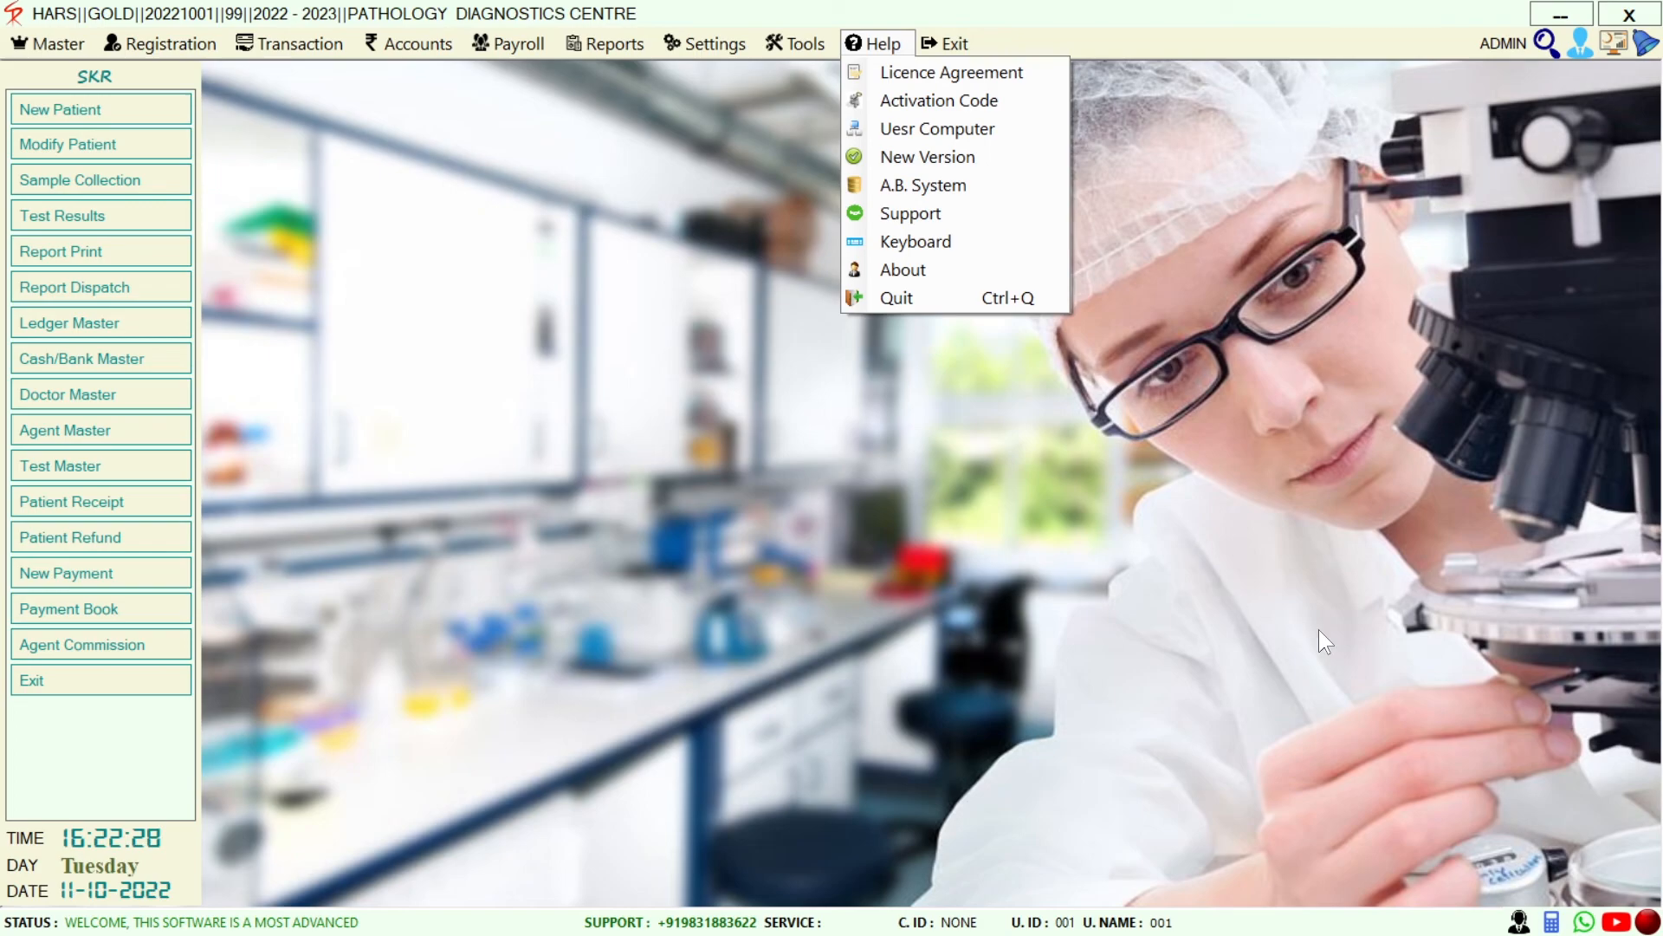
Visit the maker's YouTube channel in Chrome and close it, then open and close Tools
click(1613, 924)
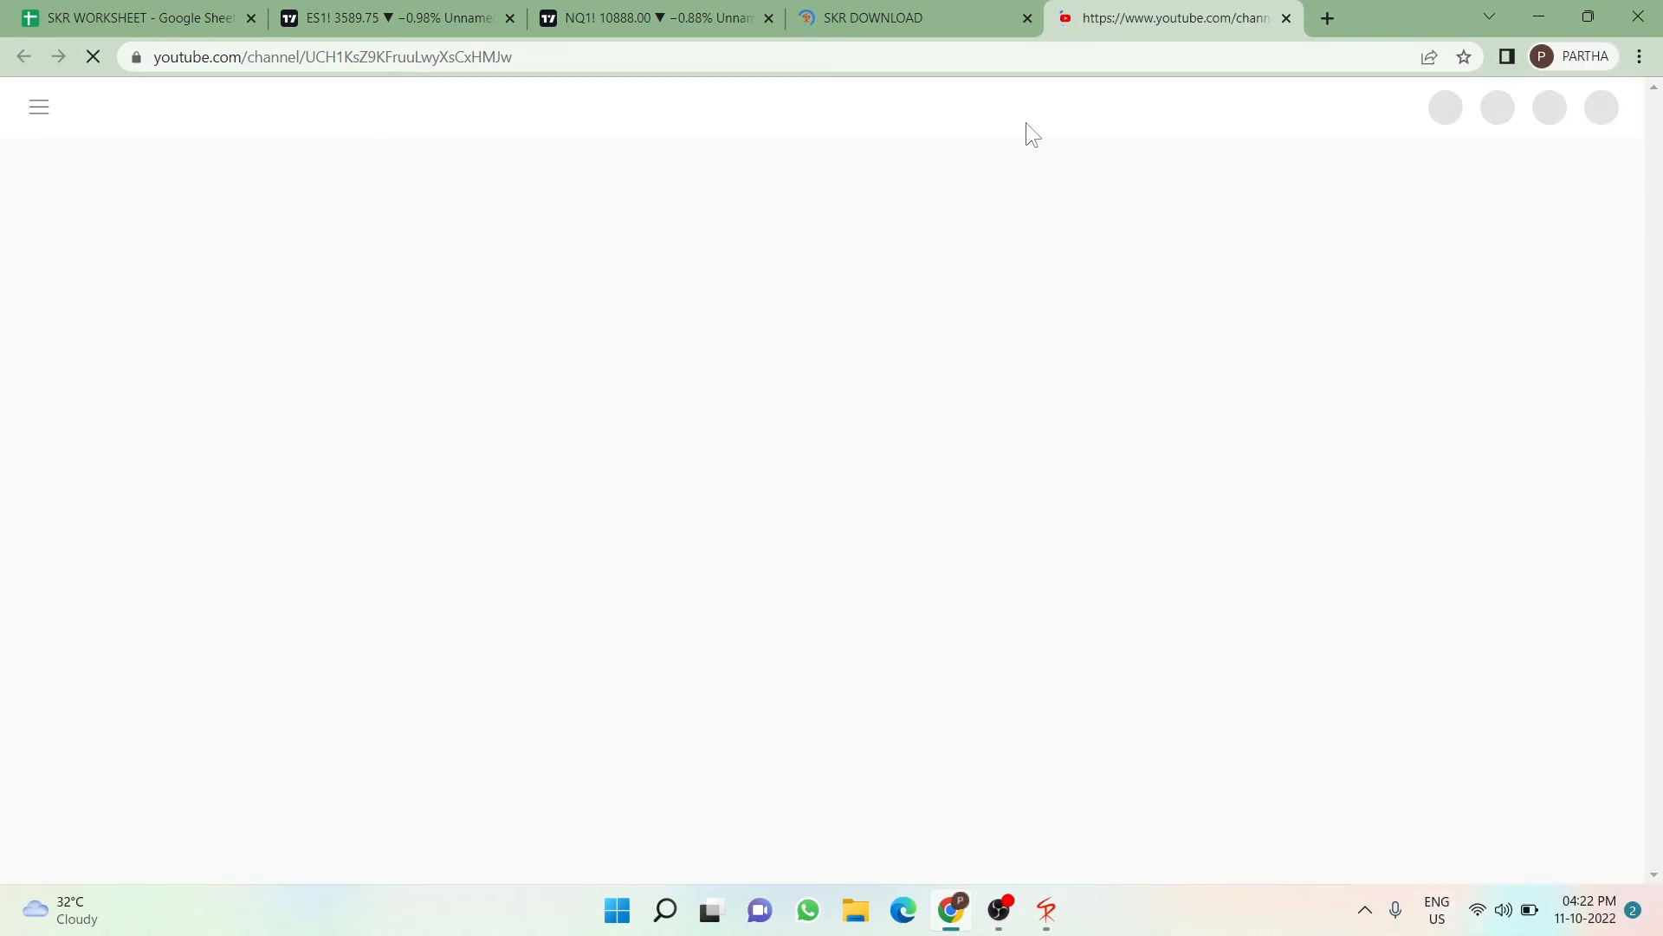
click(1632, 19)
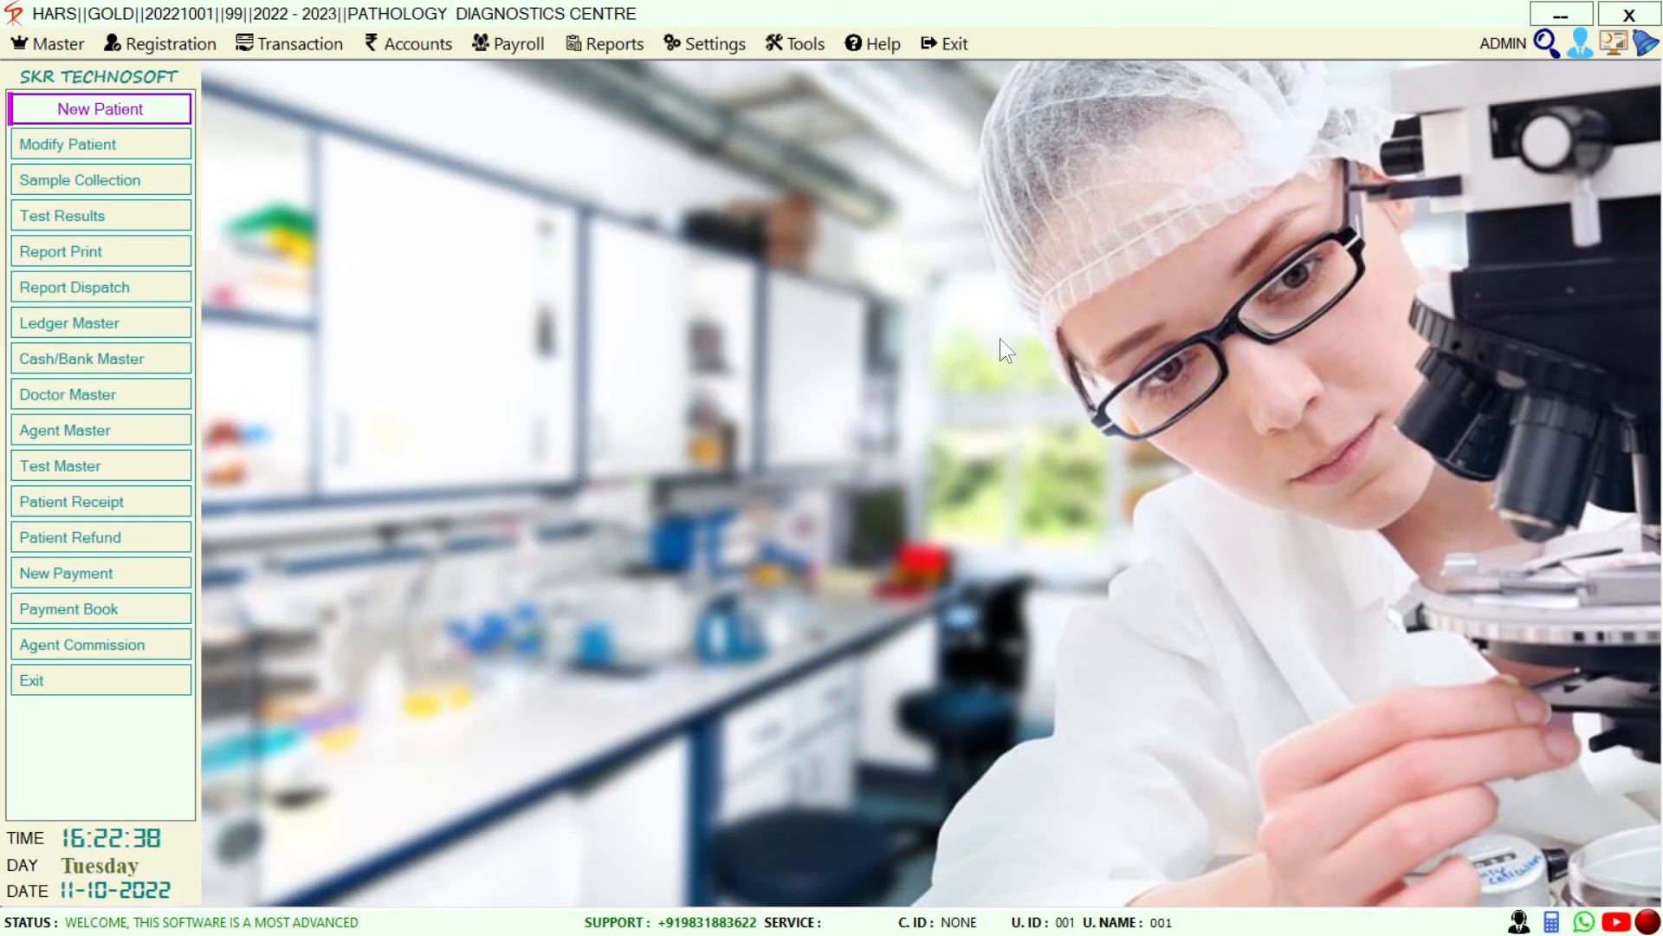
click(802, 41)
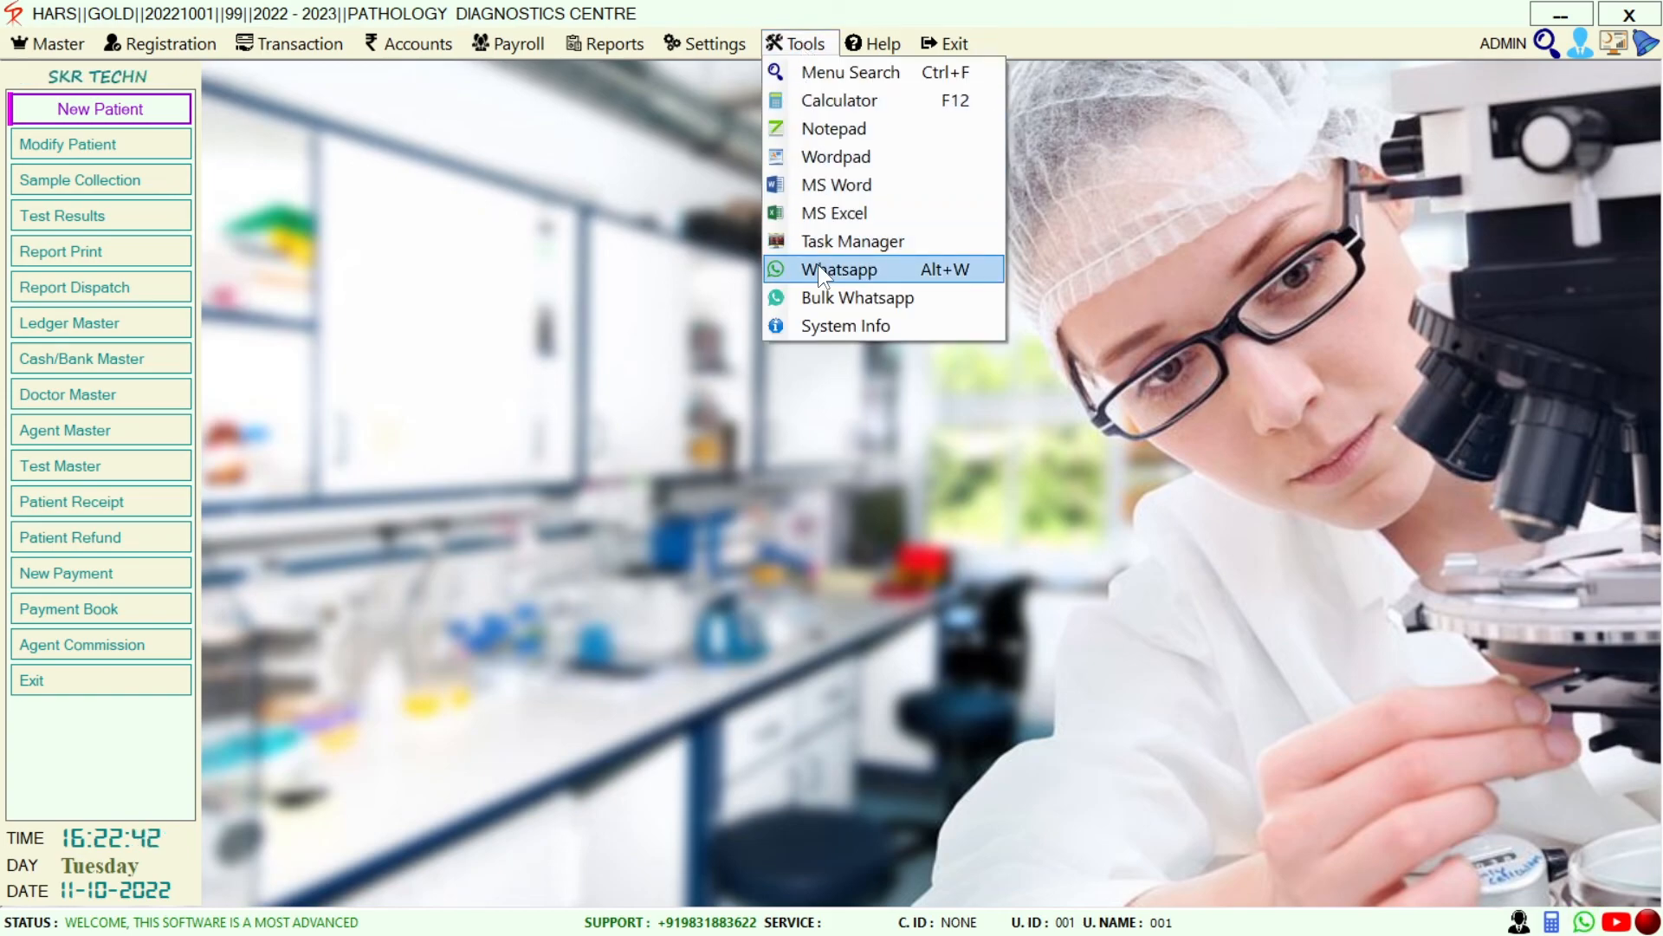
click(1248, 474)
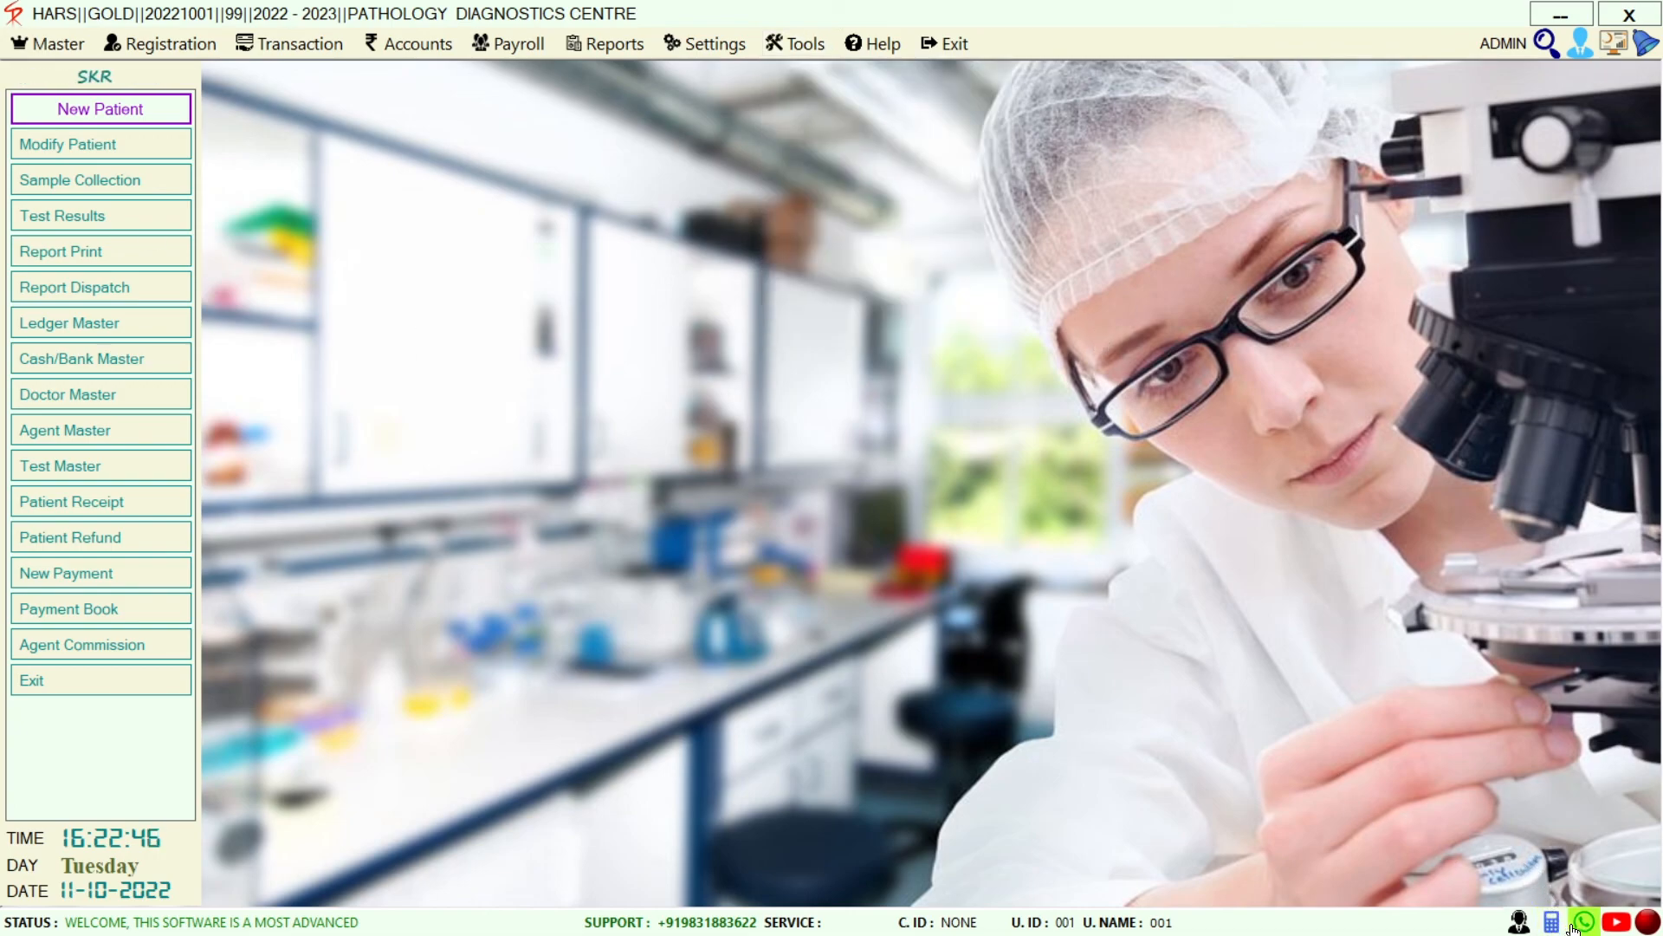
Open the WhatsApp support chat in Chrome, then minimize the browser
click(1517, 924)
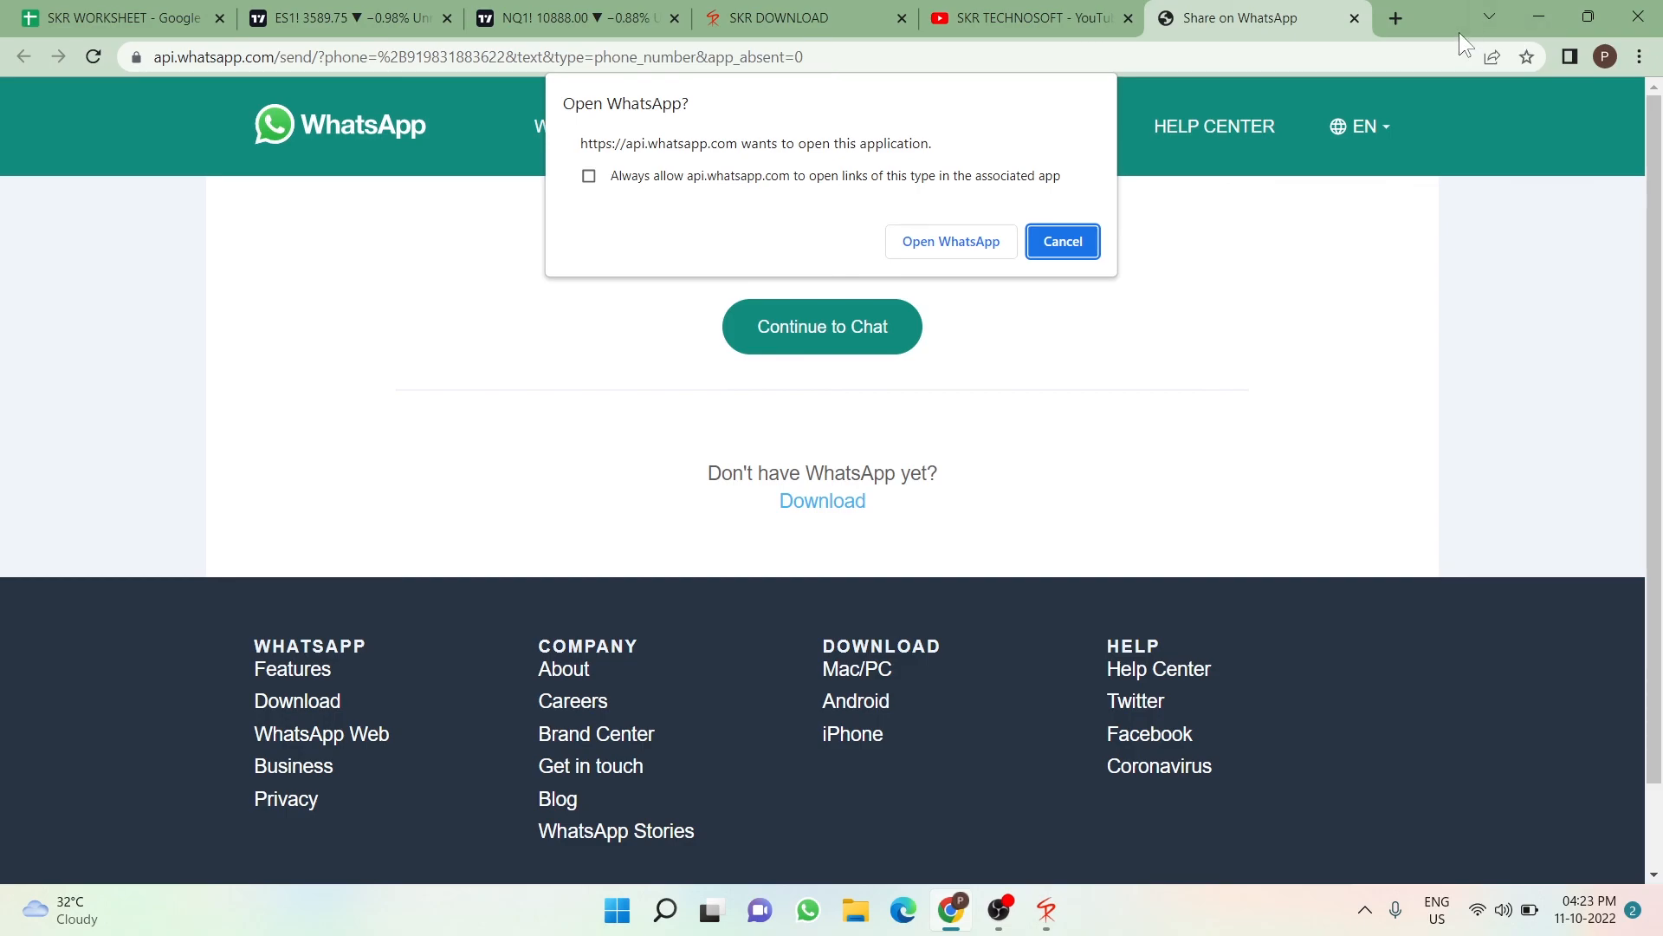
click(1536, 18)
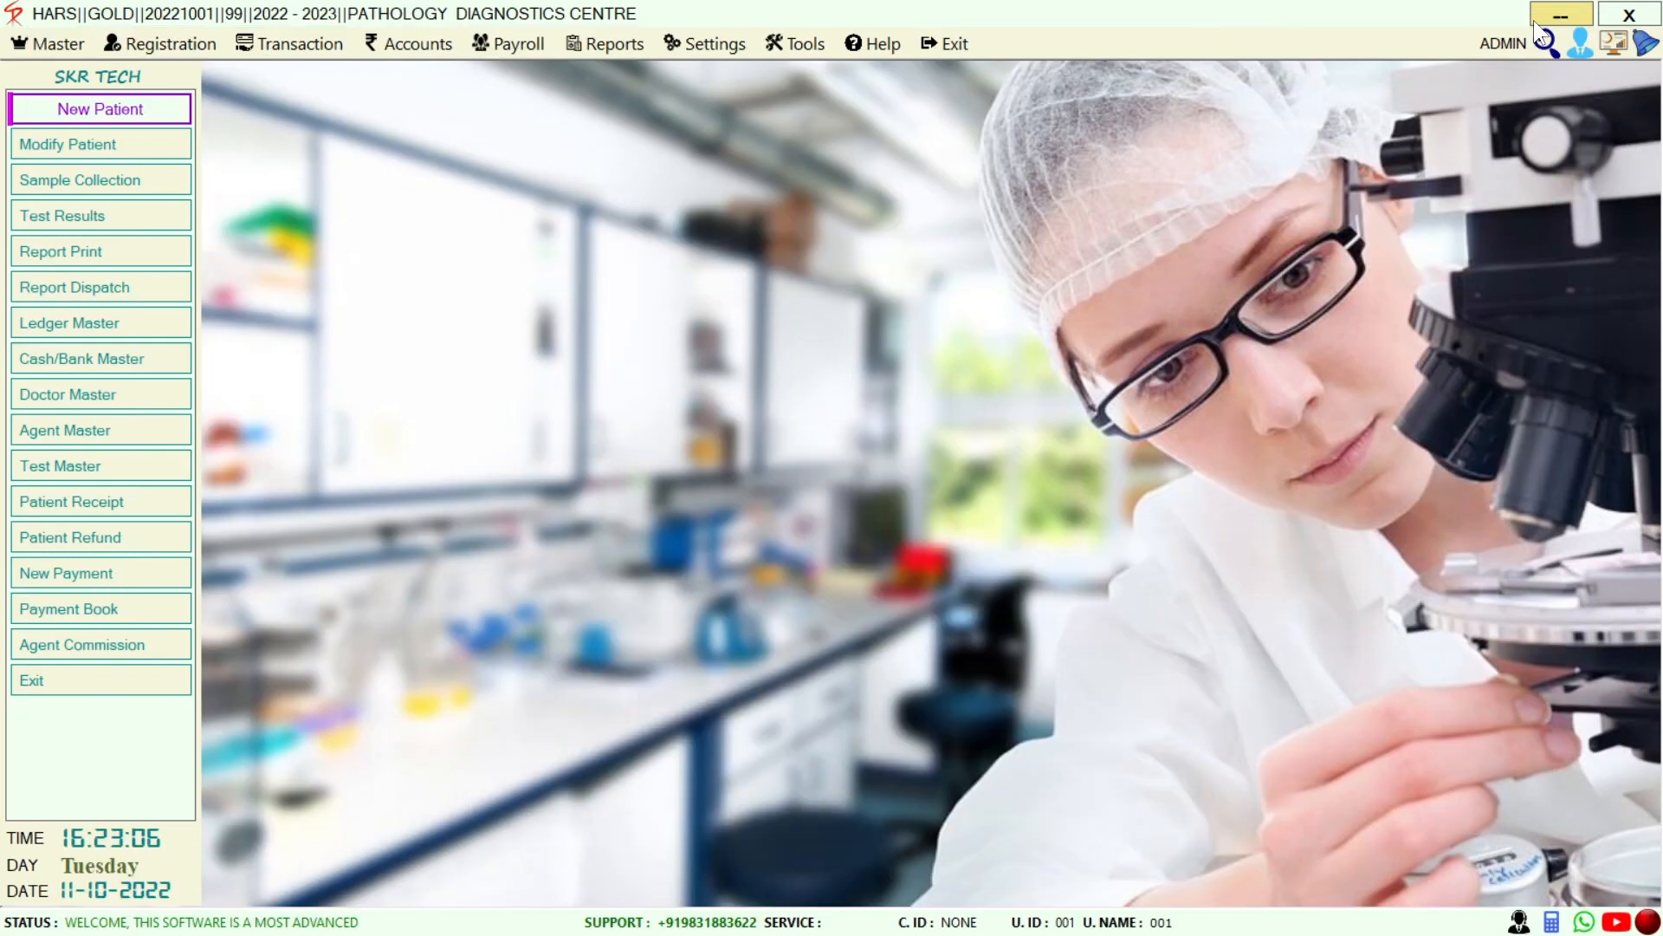